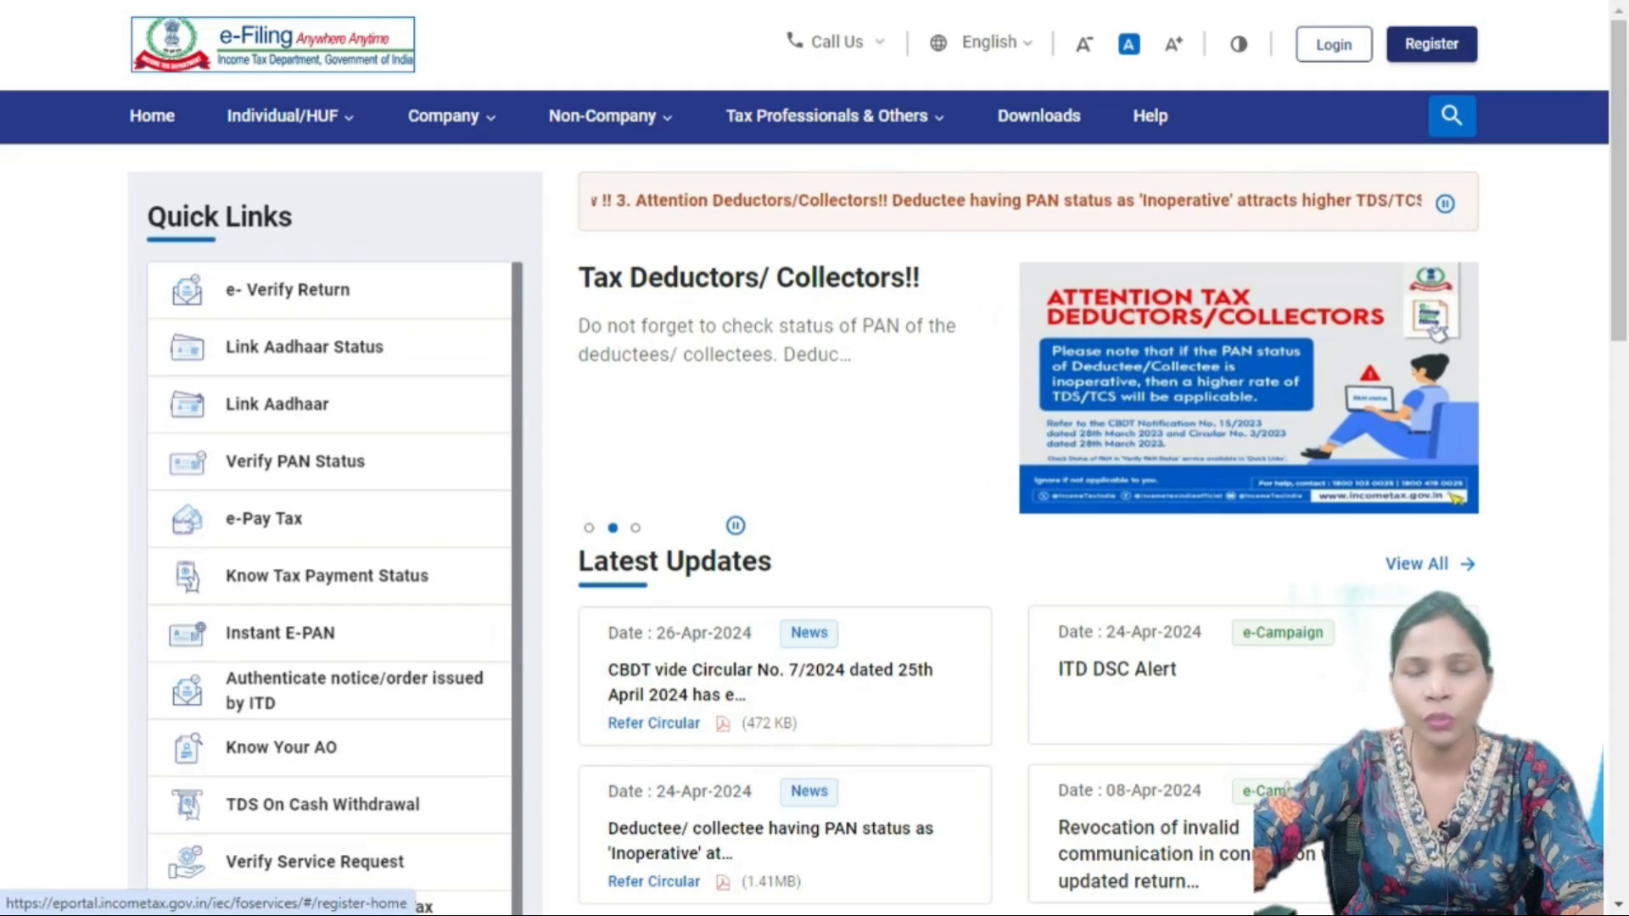
- Log in with the taxpayer's User ID and password, confirming the secure access message
left_click(1334, 44)
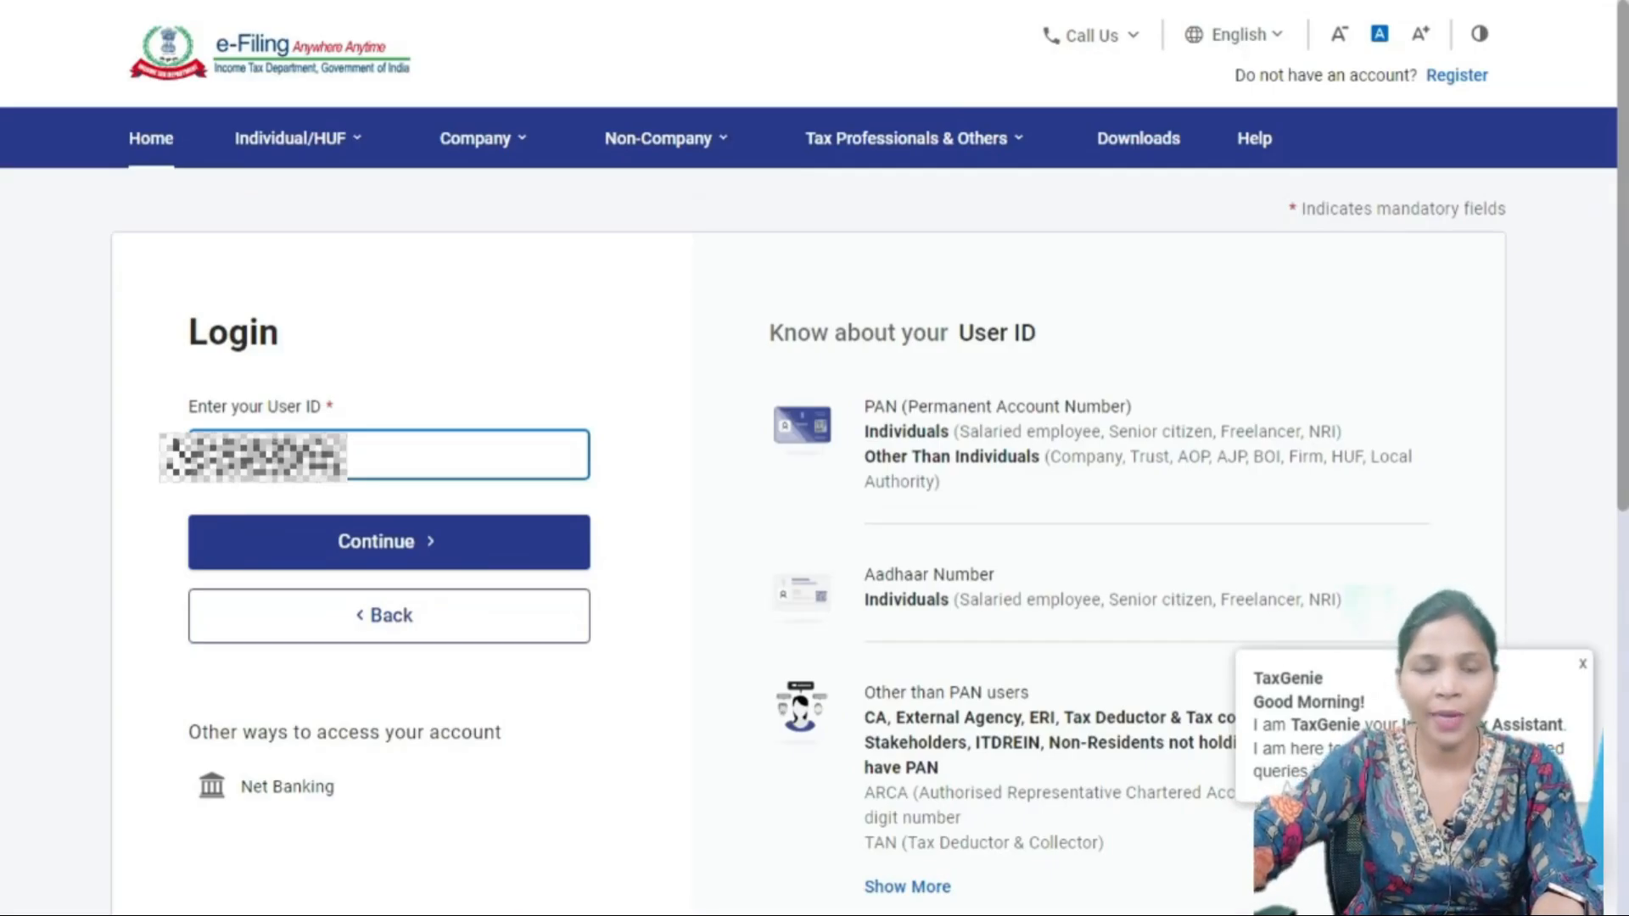
left_click(388, 543)
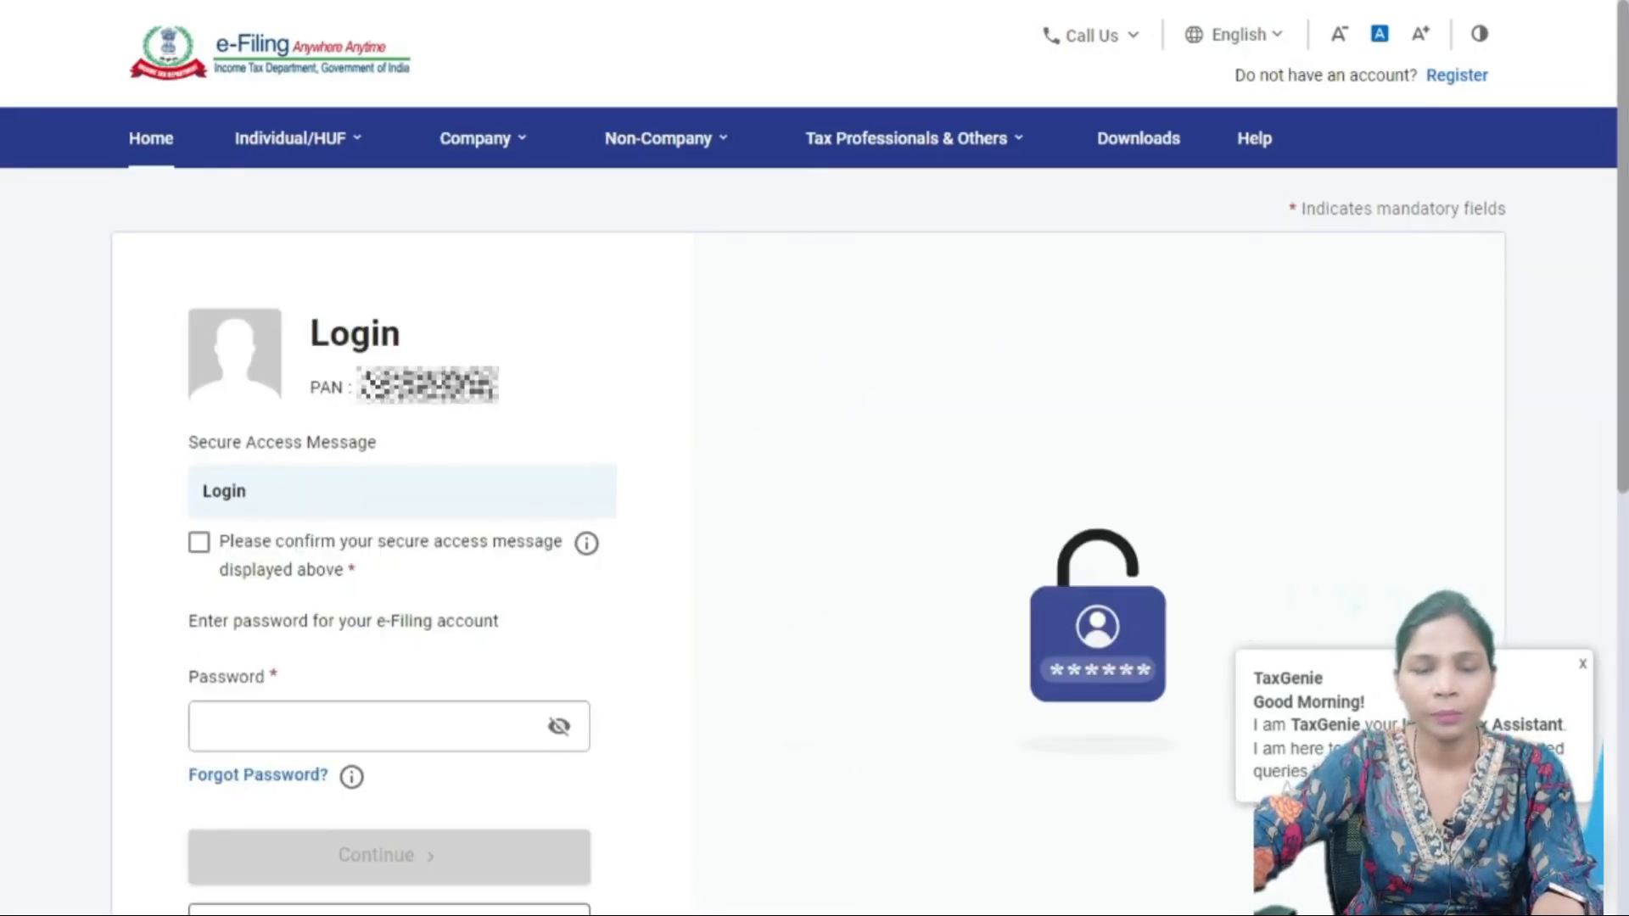
left_click(199, 542)
left_click(374, 727)
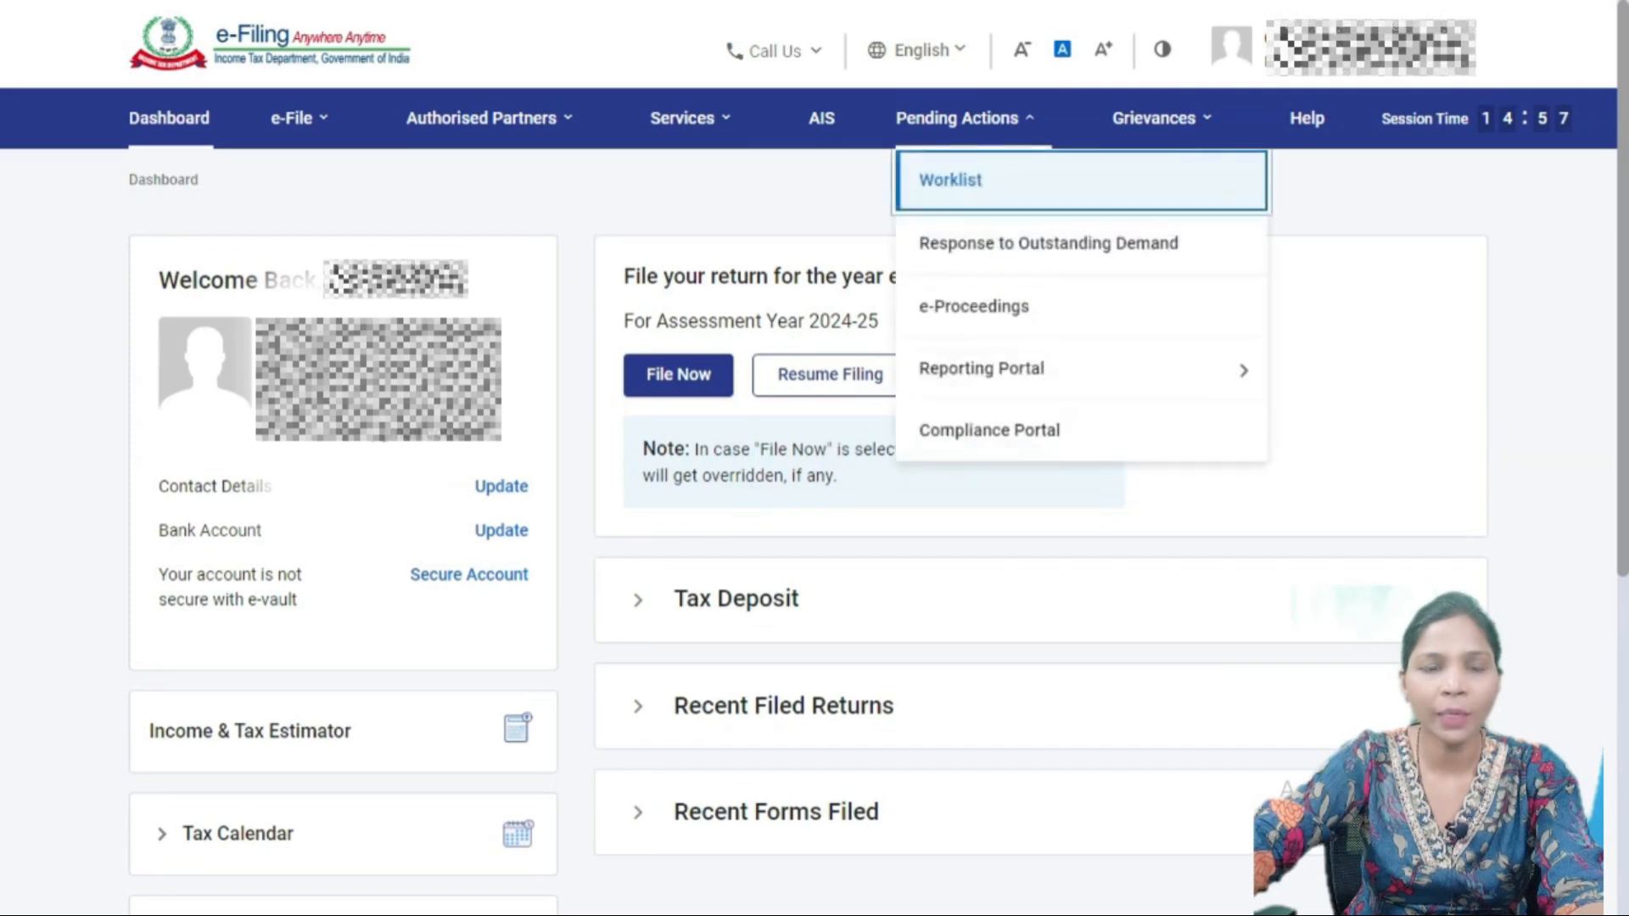
- Open File Income Tax Return, choose A.Y. 2024-25 with Online filing mode, and continue
mouse_move(298, 119)
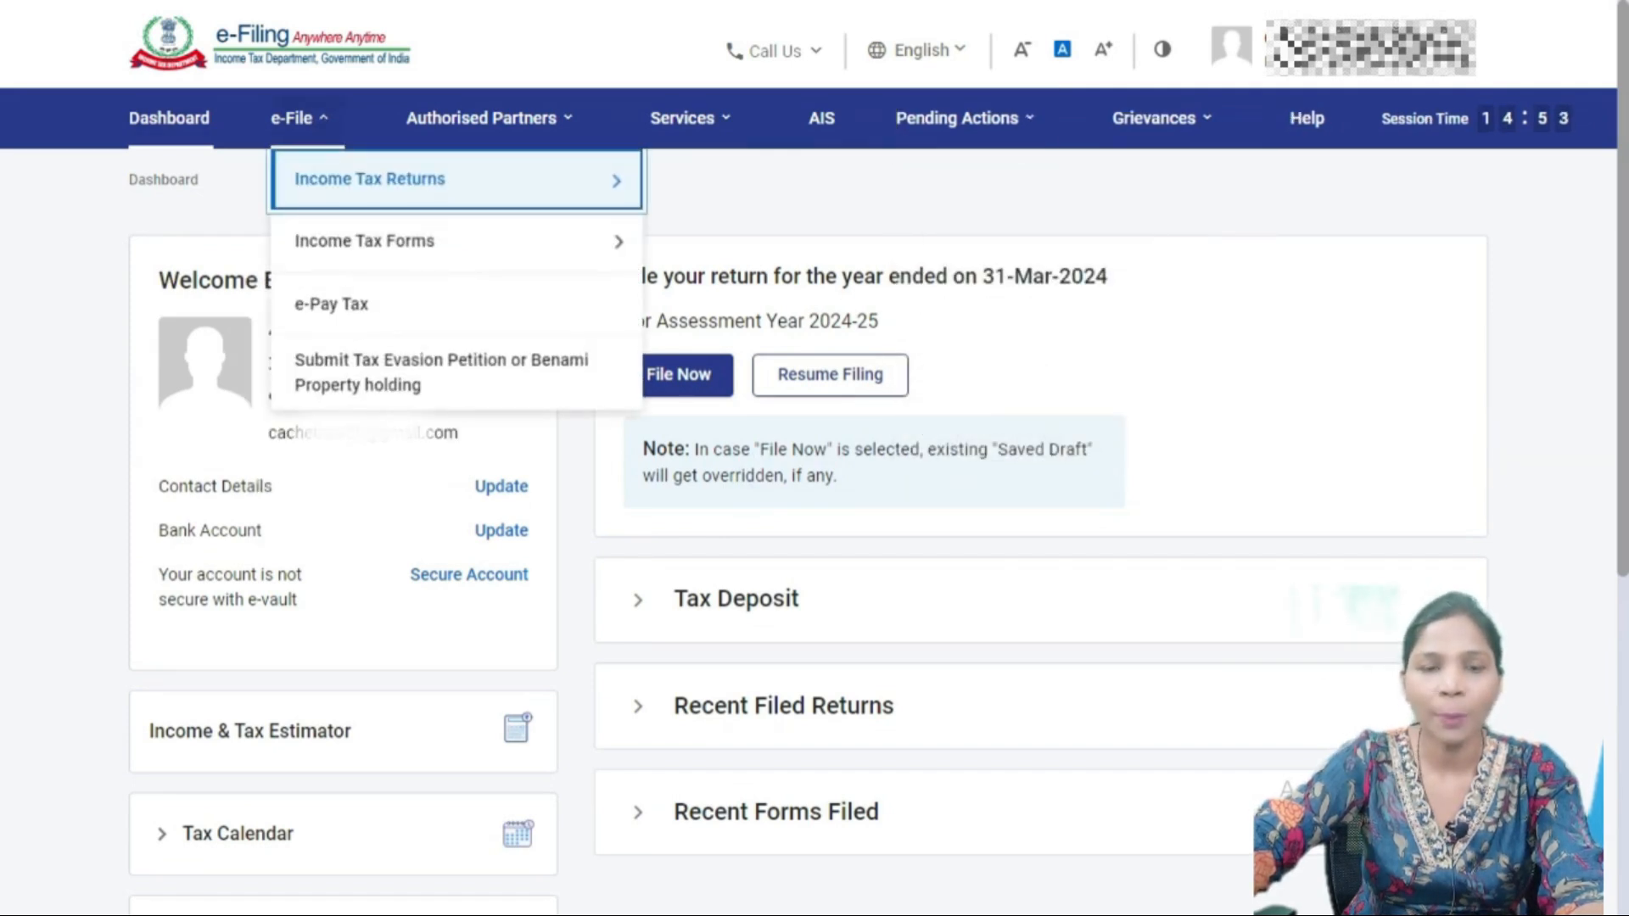
mouse_move(370, 179)
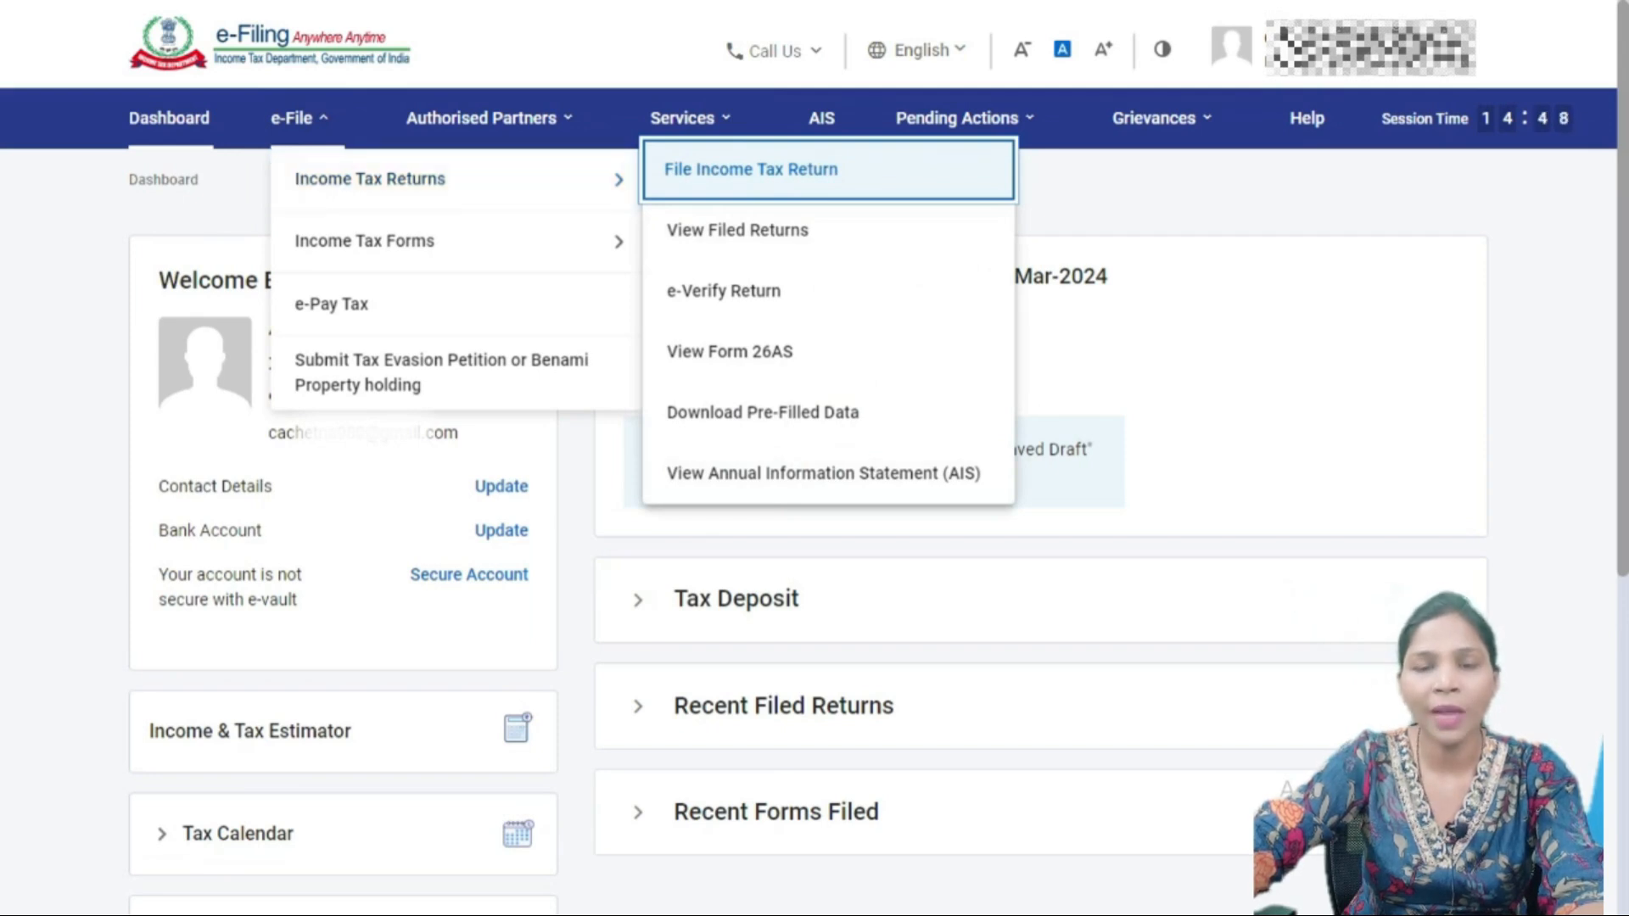
left_click(751, 170)
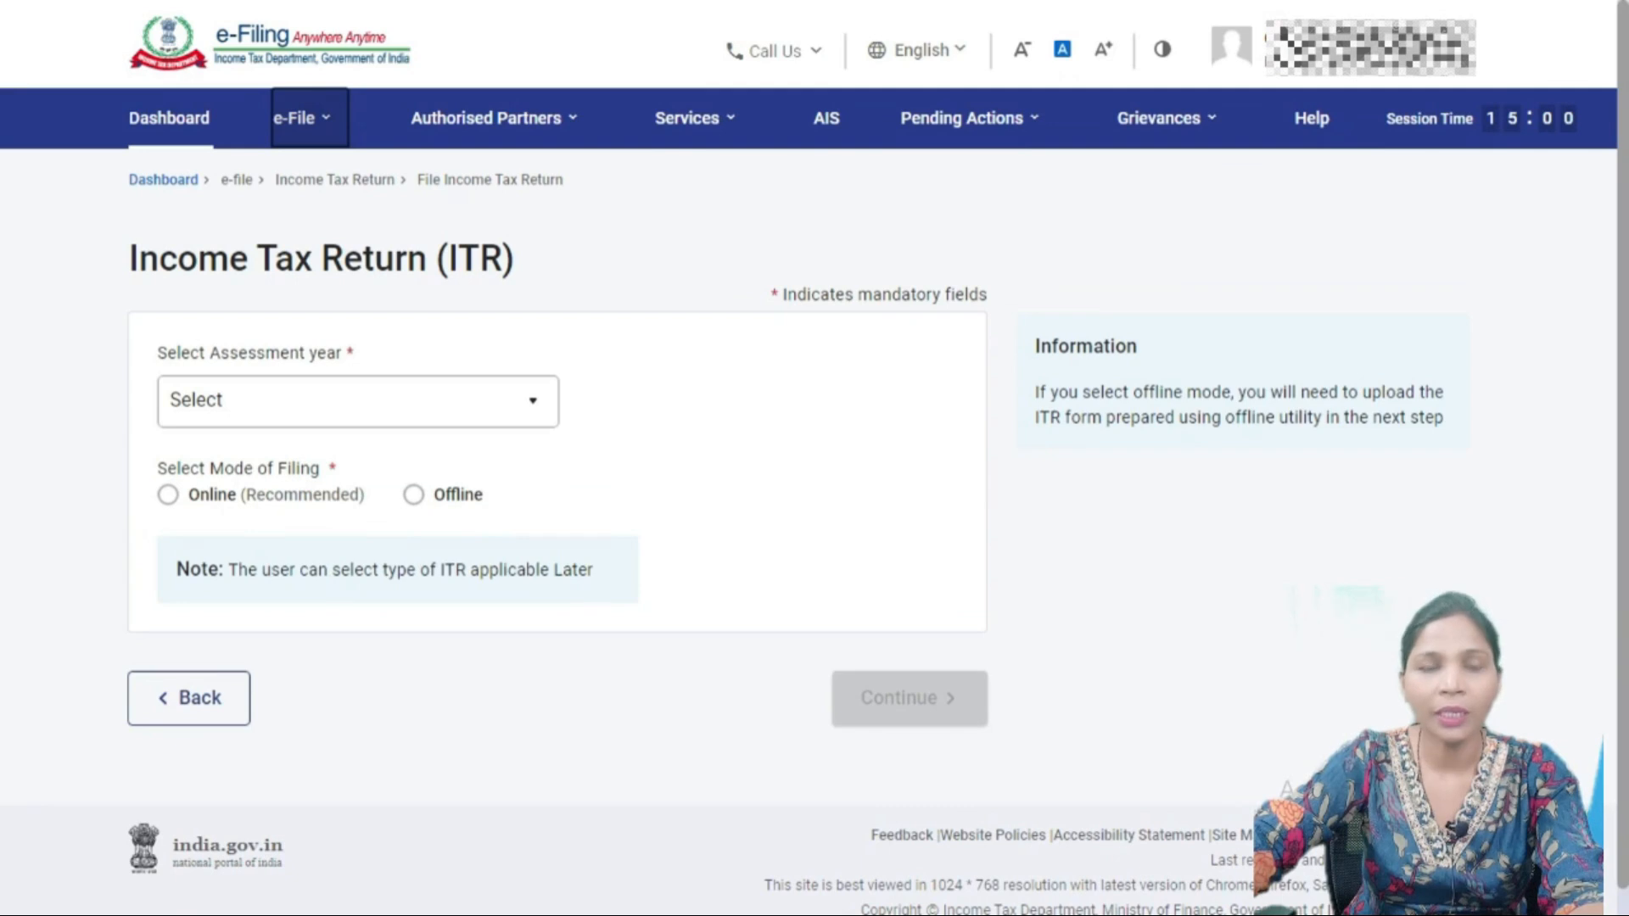
left_click(357, 402)
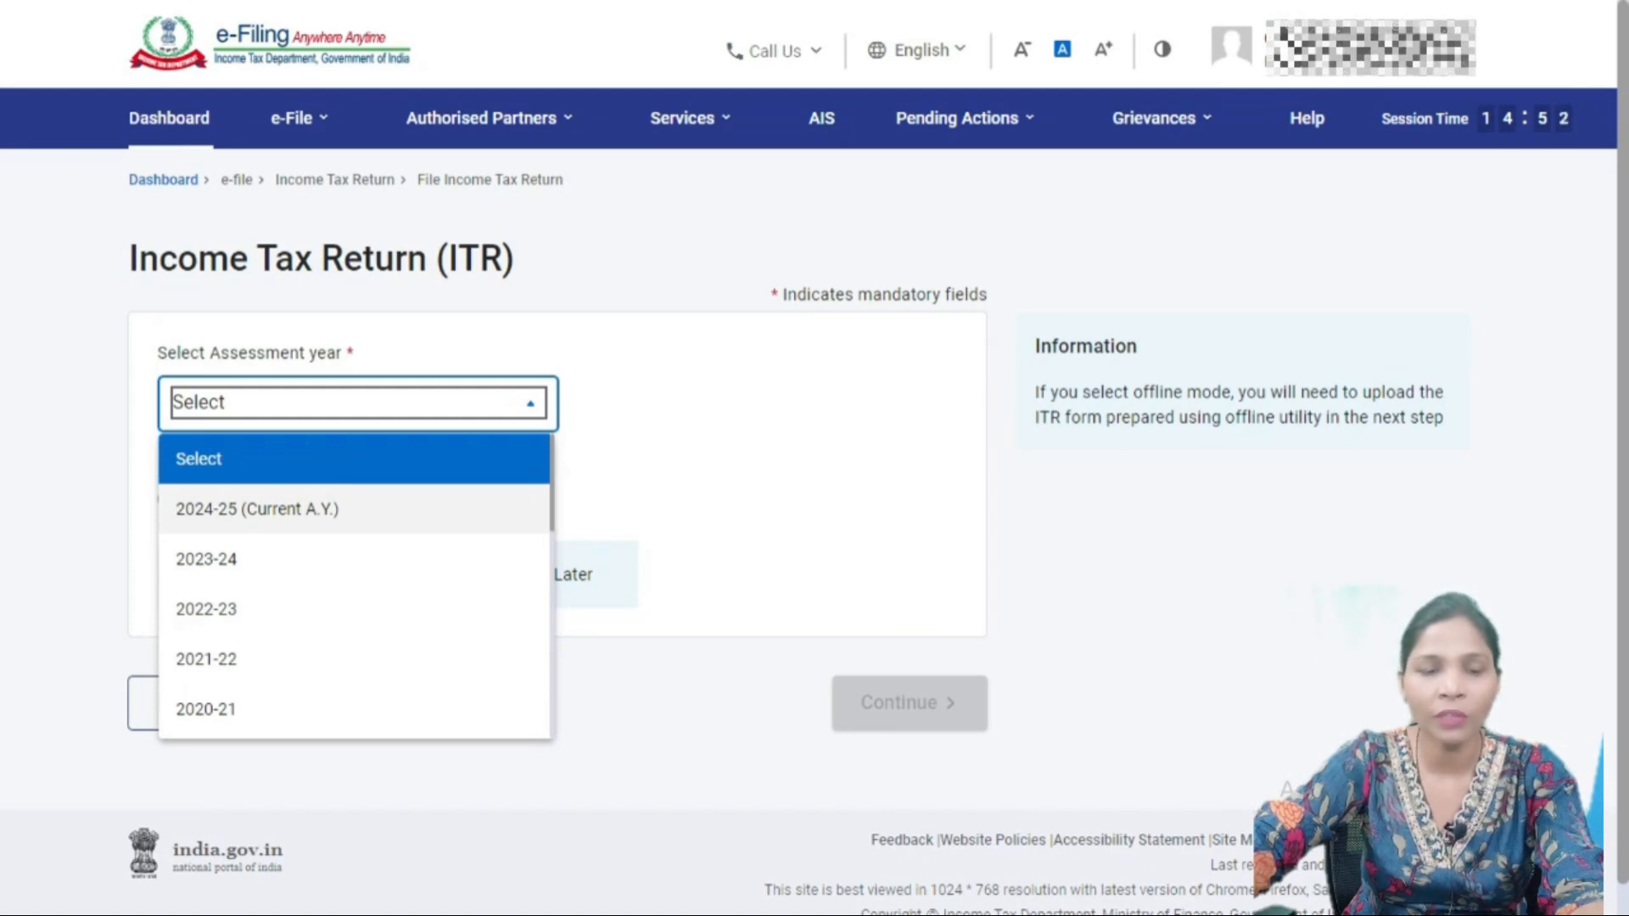
left_click(257, 509)
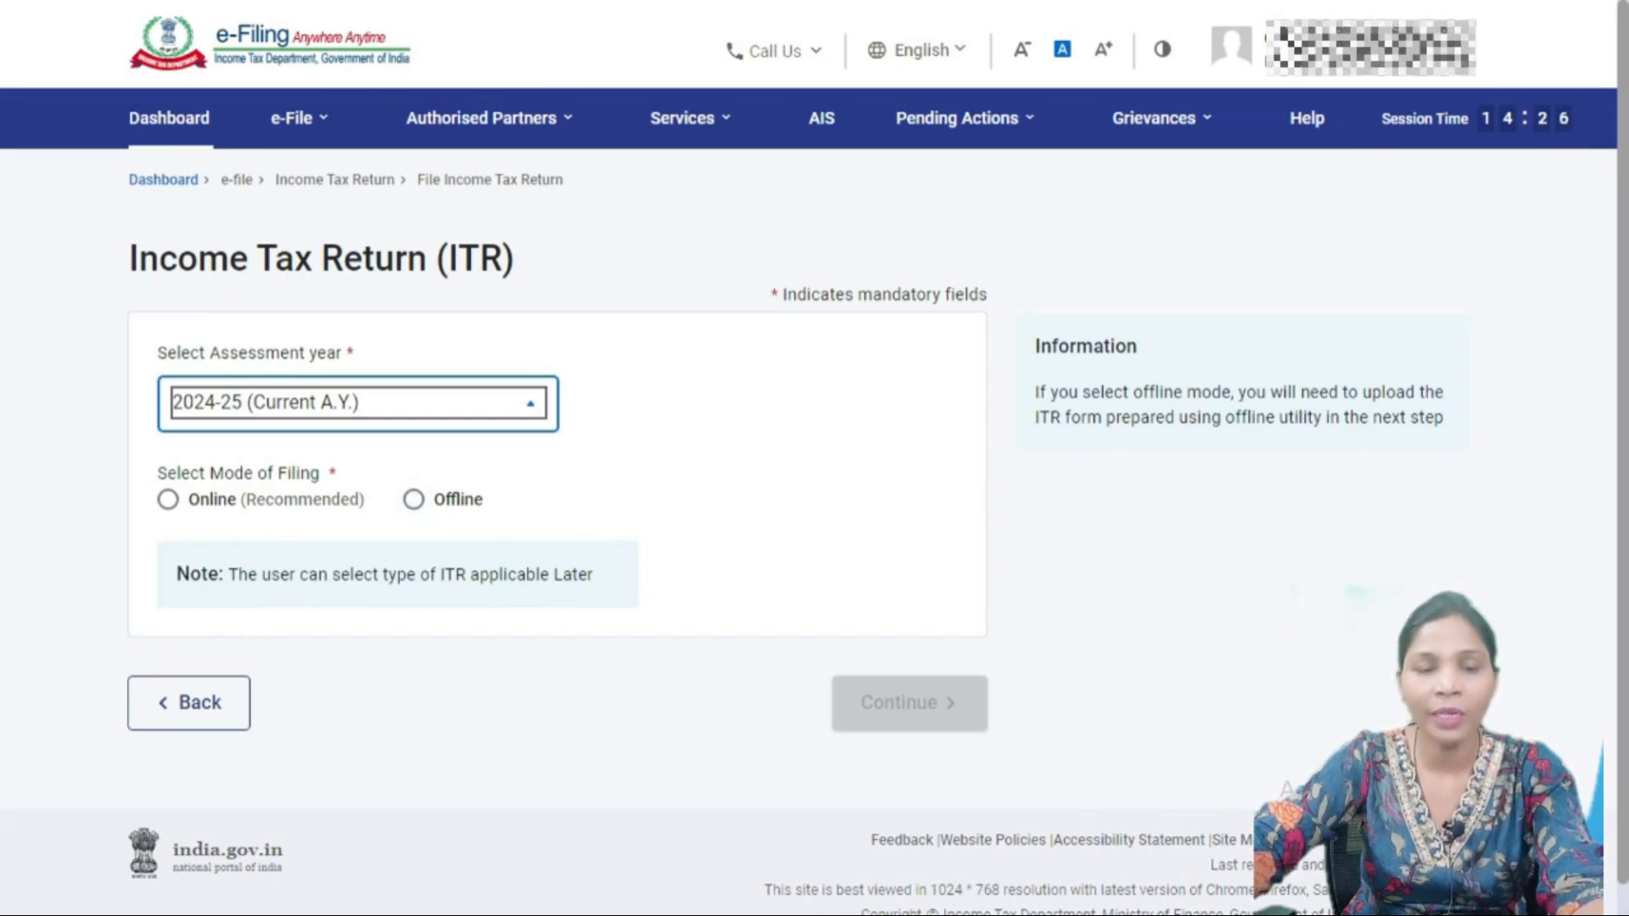
left_click(168, 499)
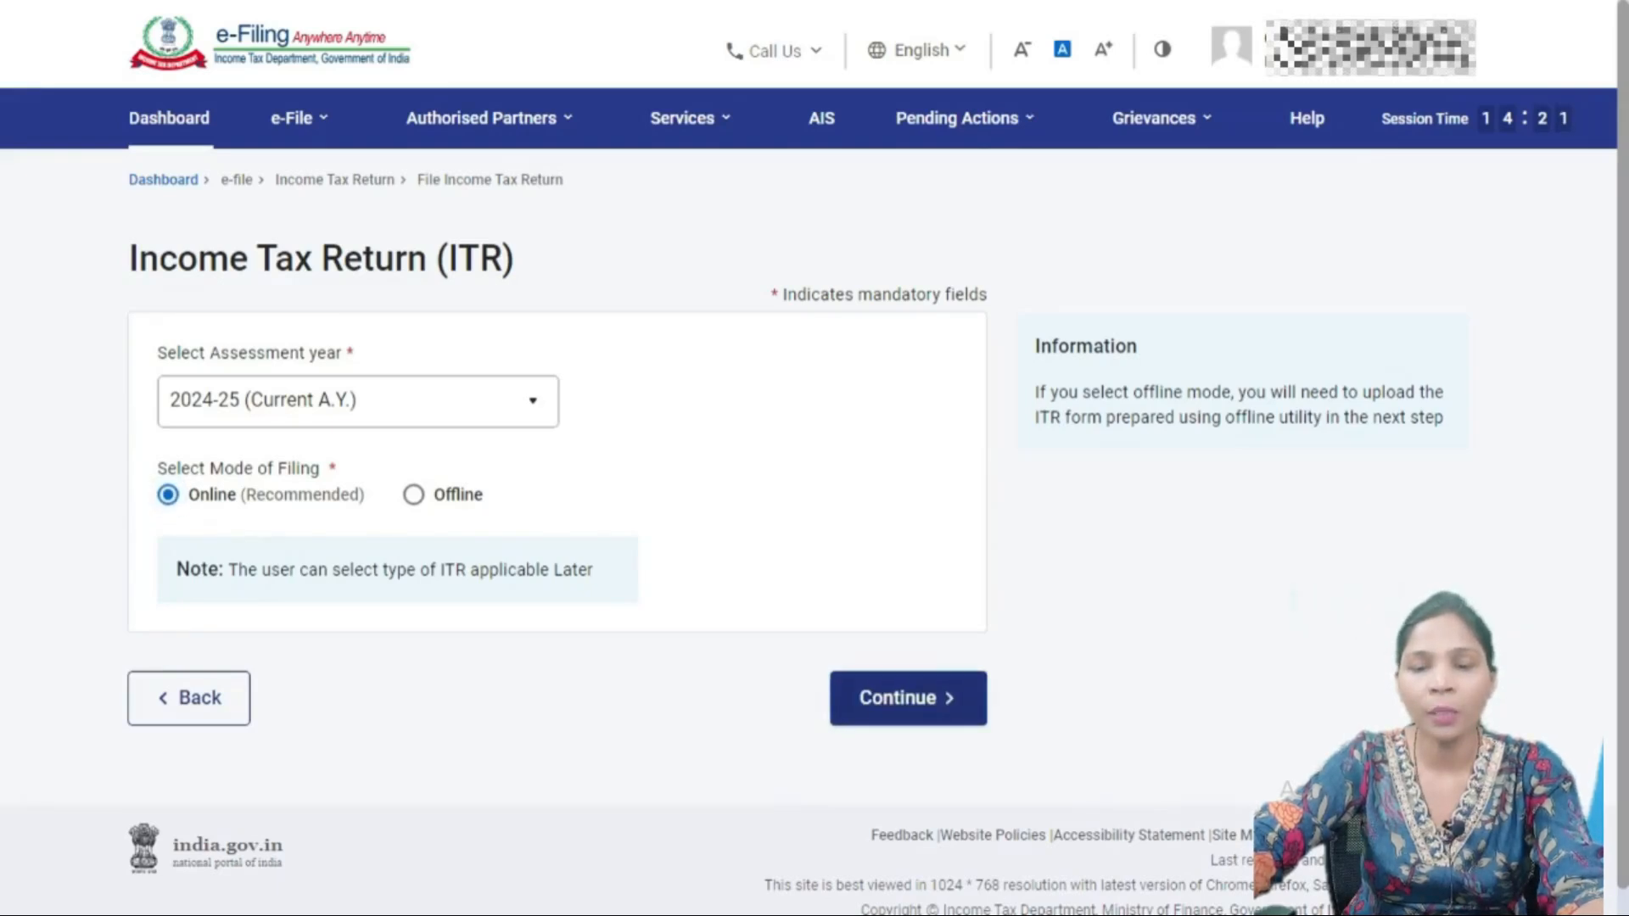
left_click(908, 698)
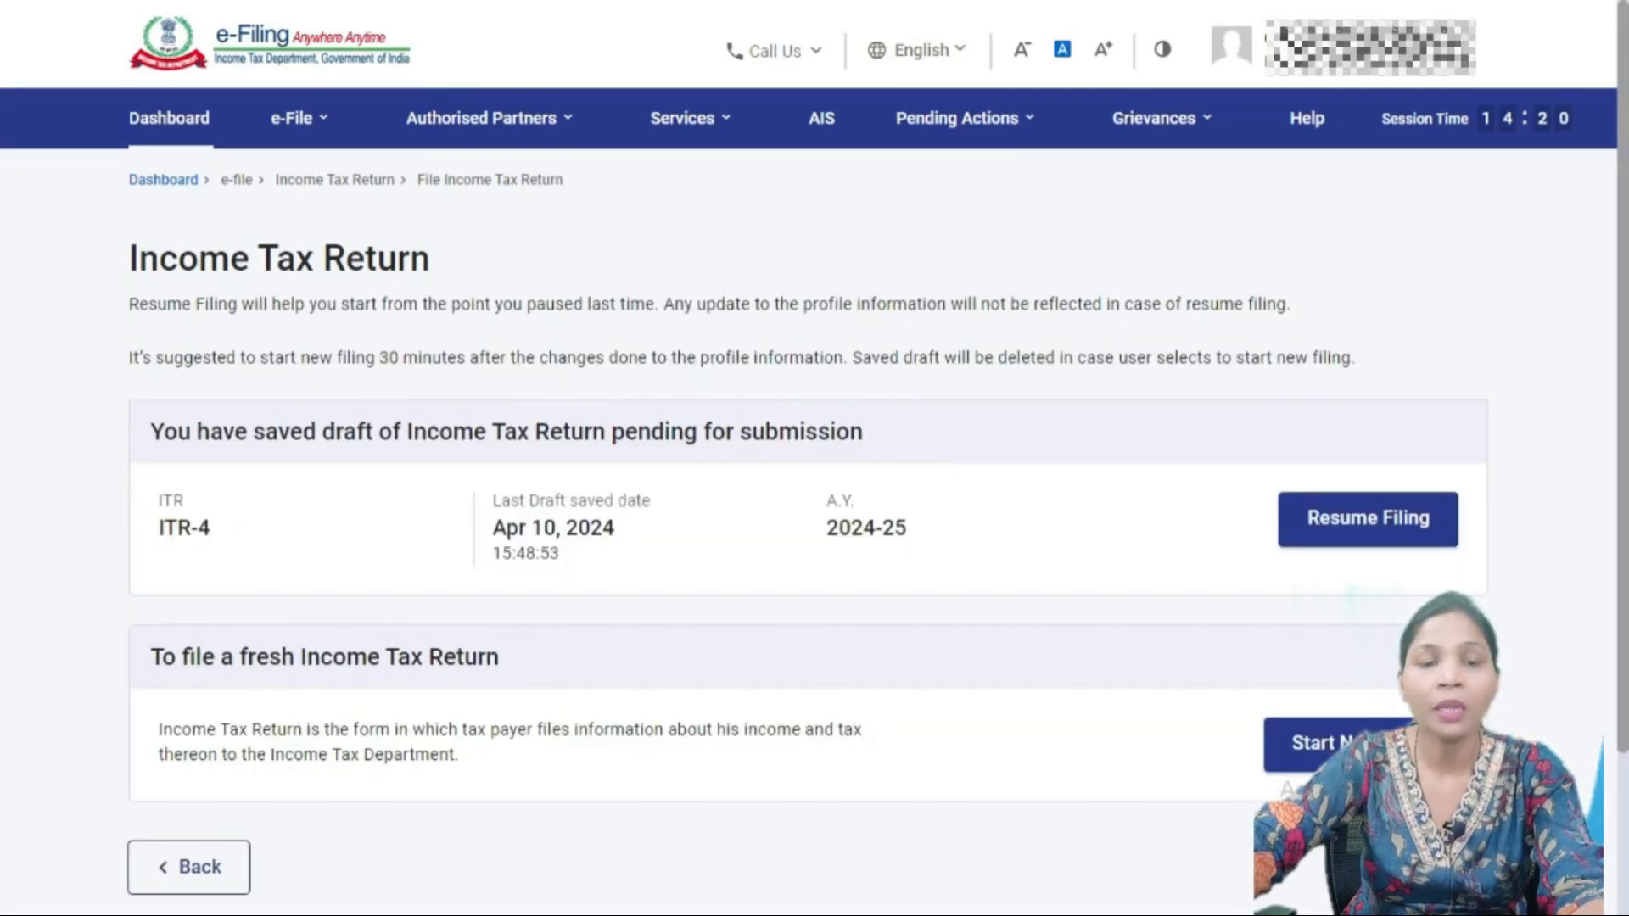
- Skip the saved ITR-4 draft and choose Start New Filing
scroll(814, 509, "down", 2)
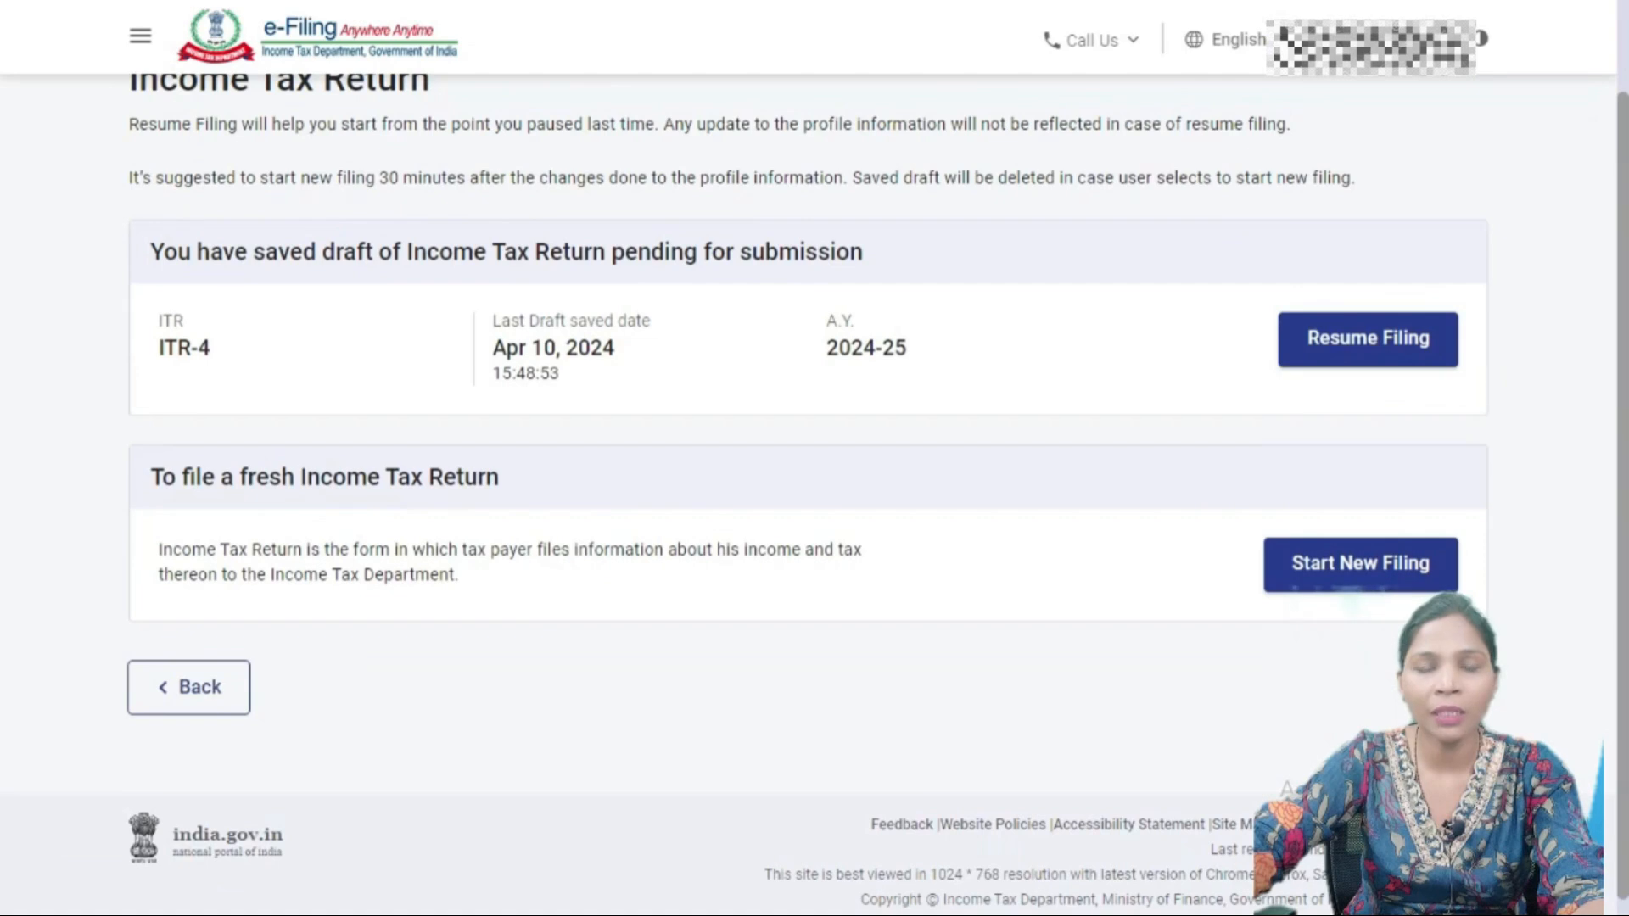
scroll(815, 509, "up", 2)
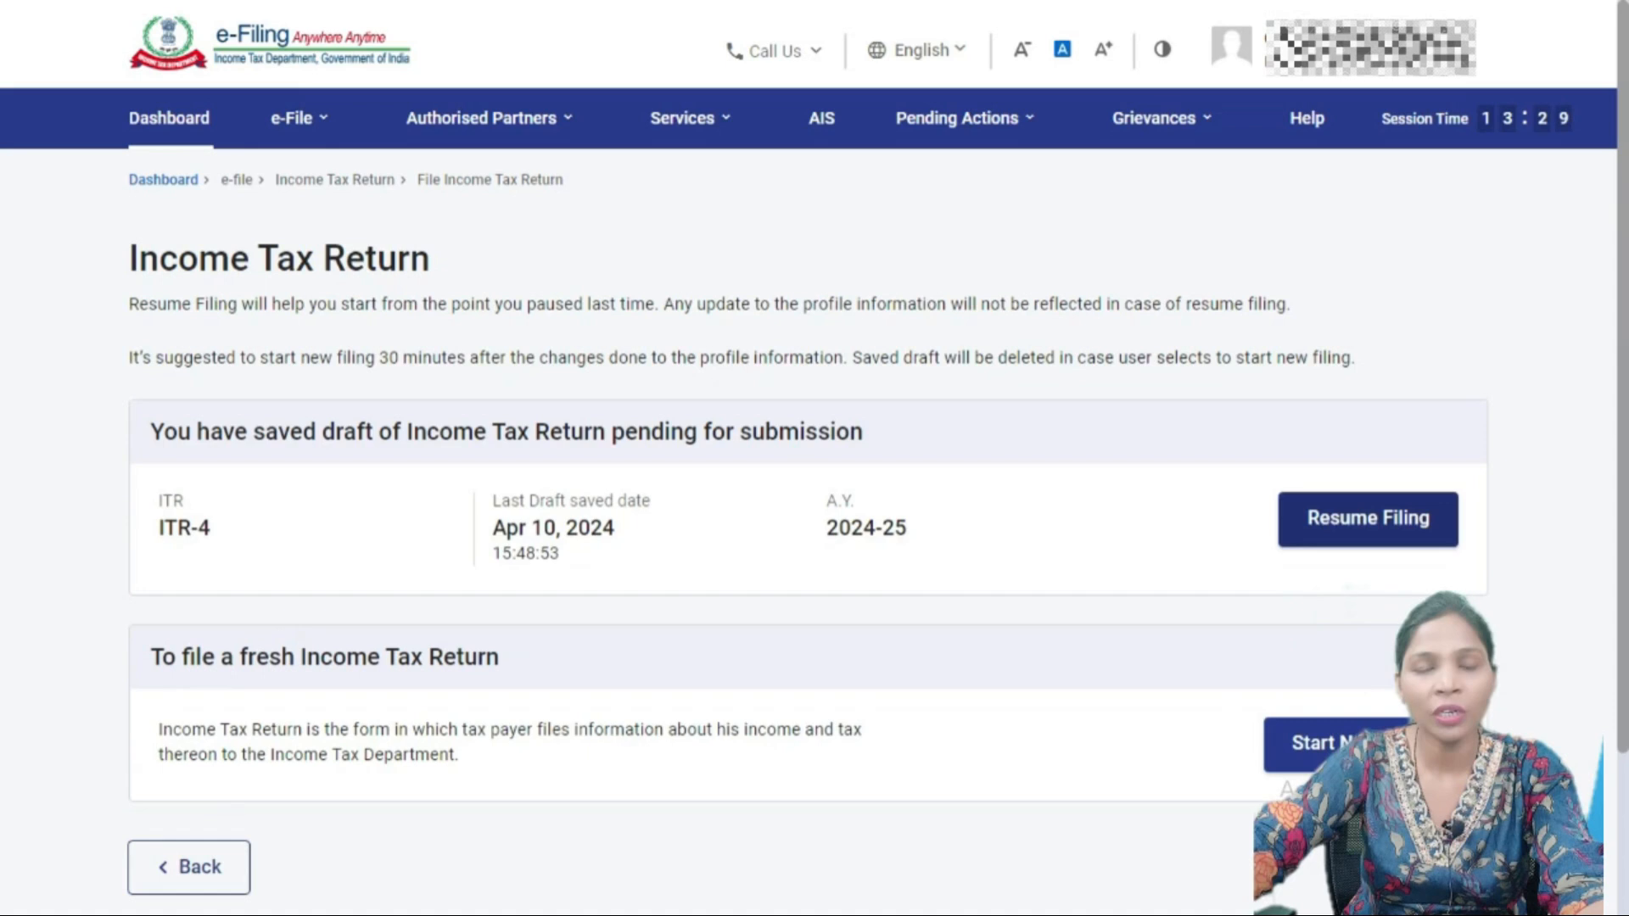
left_click(1361, 745)
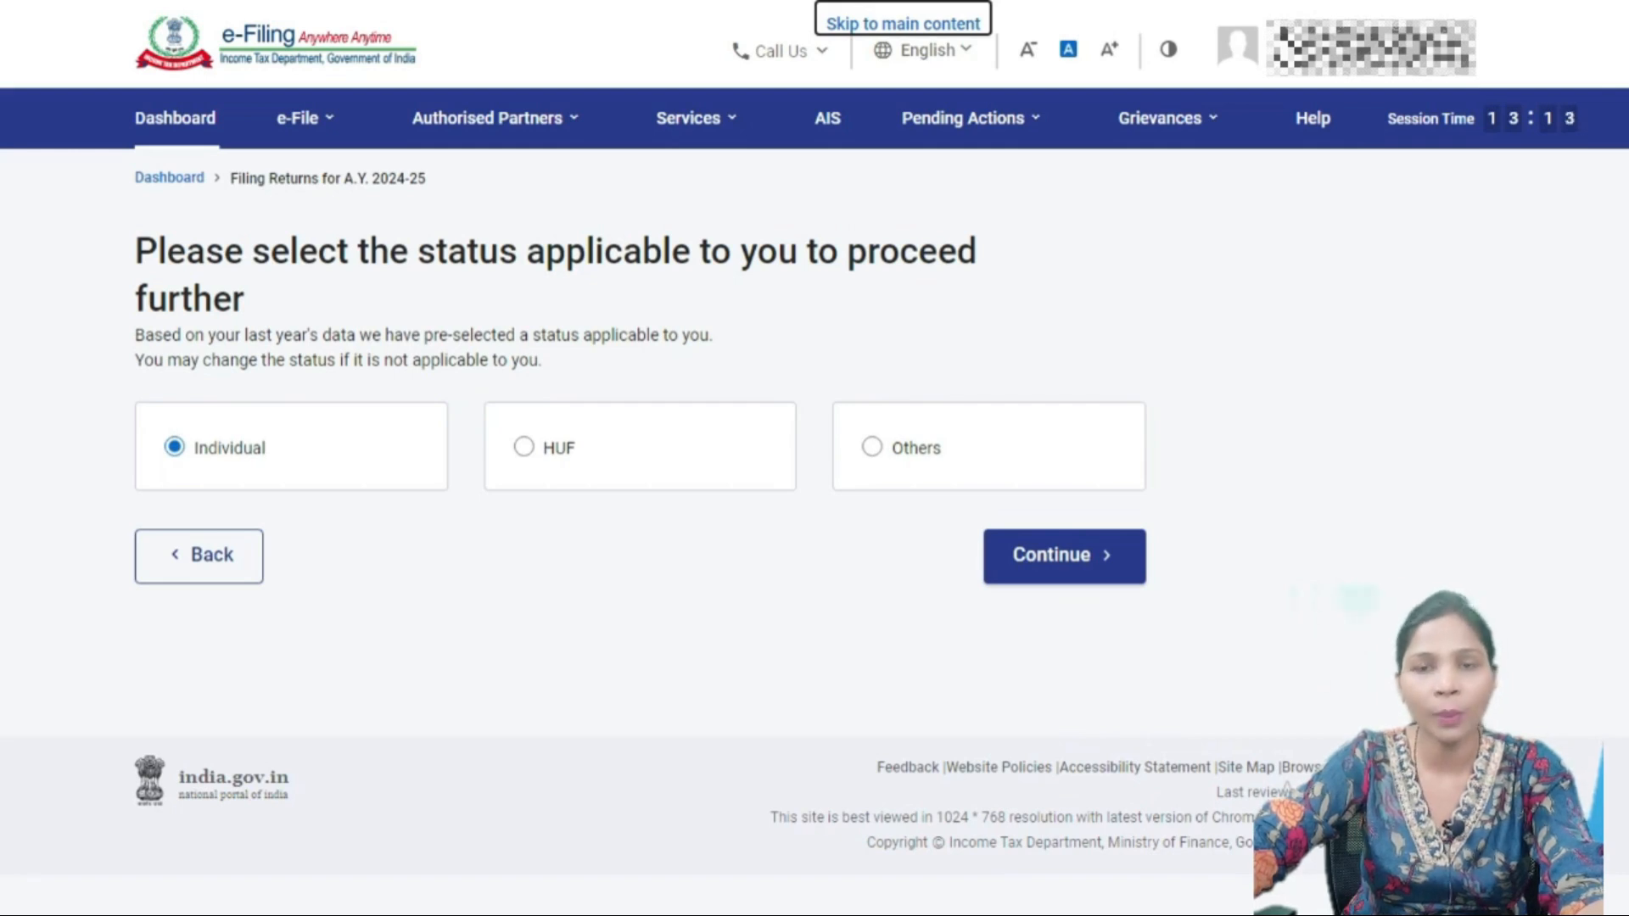
- Continue with Individual status and select ITR - 1 from the form list
left_click(1064, 556)
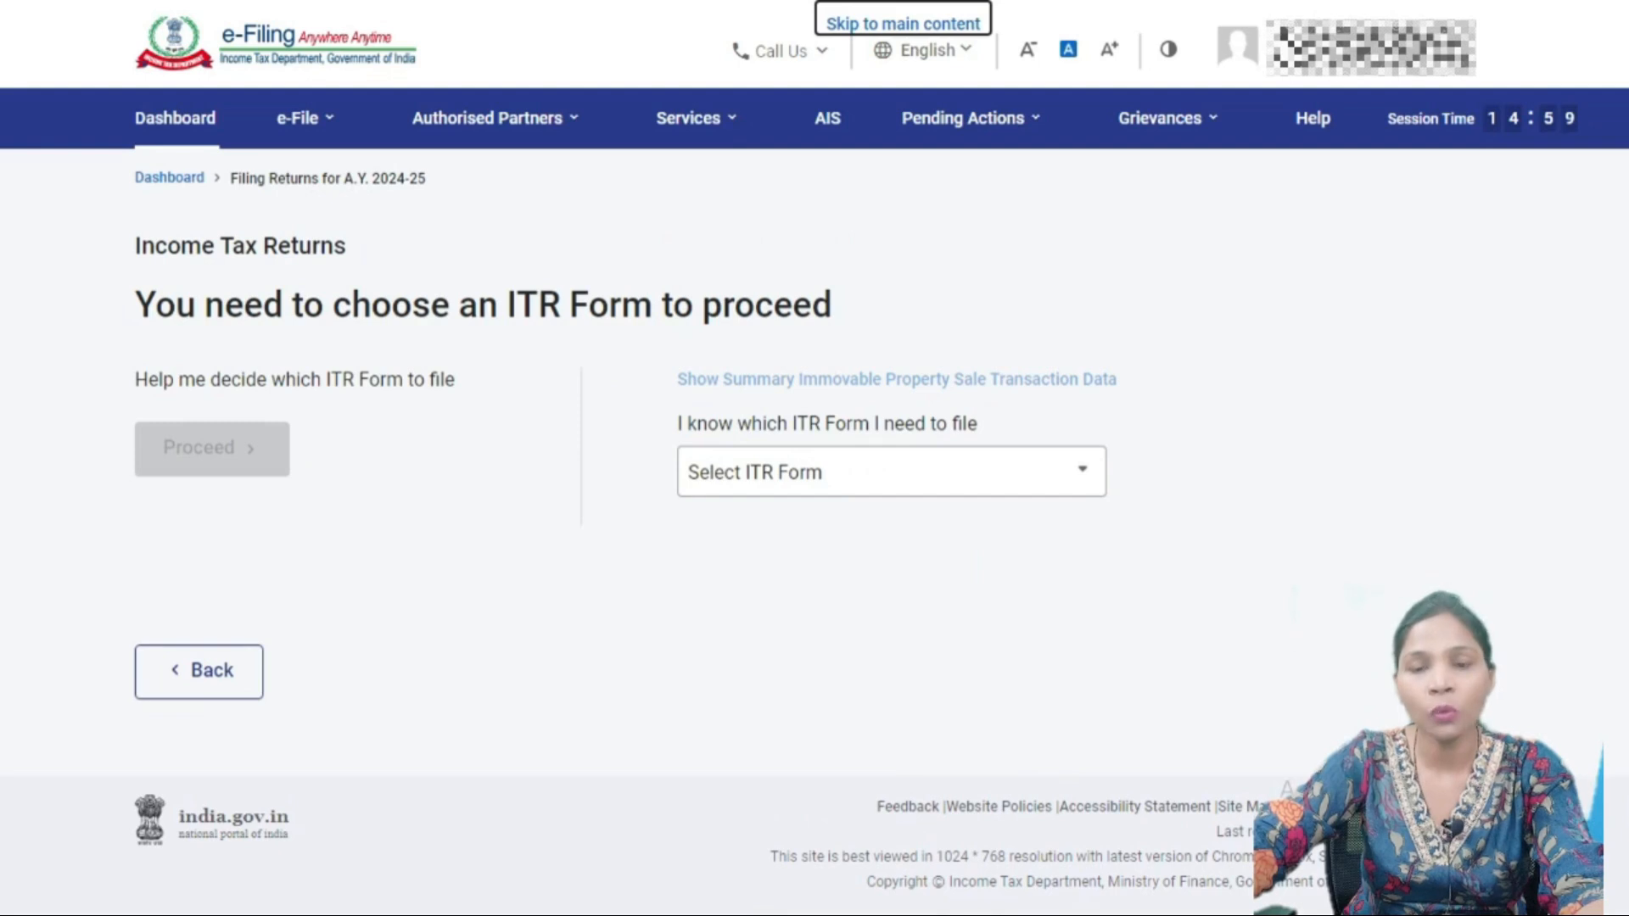
left_click(891, 472)
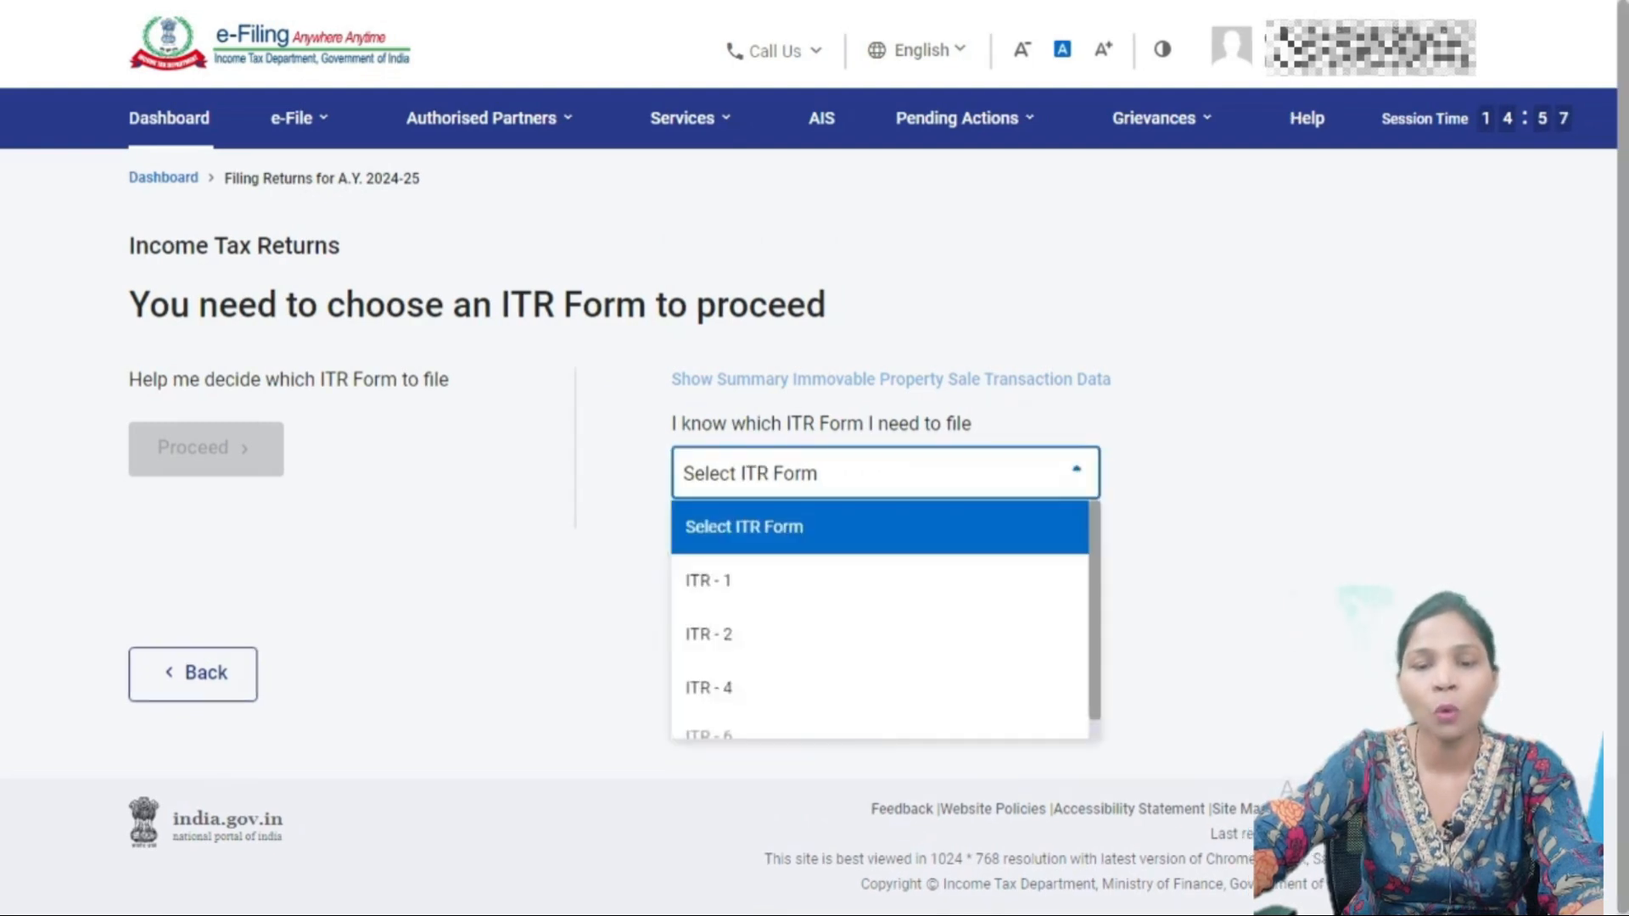
scroll(879, 594, "down", 1)
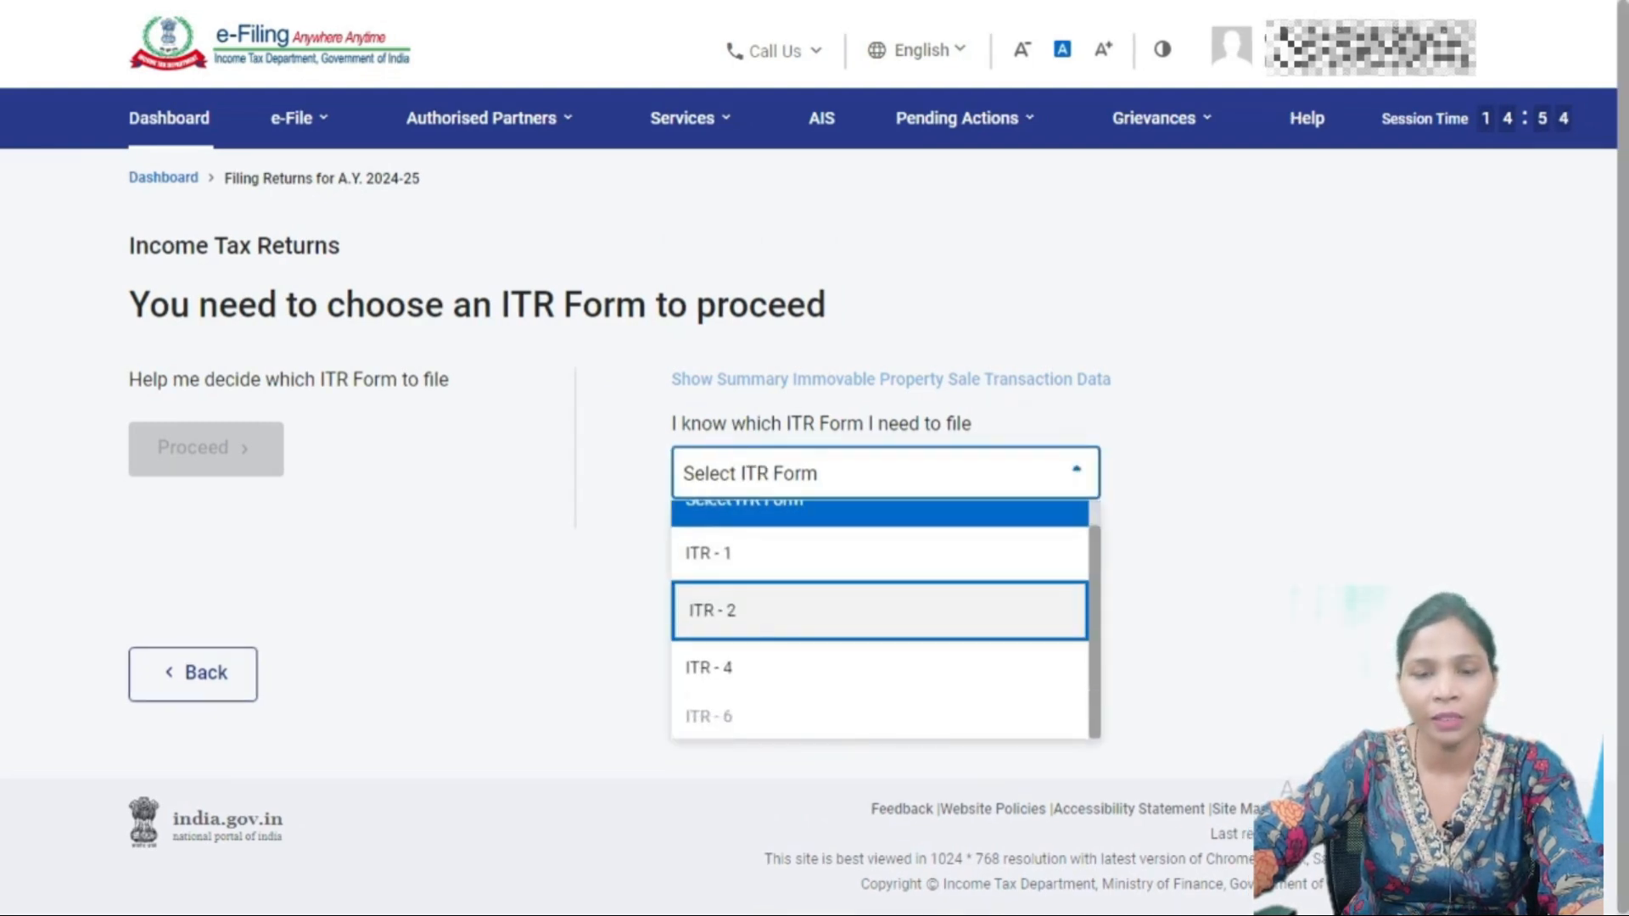
scroll(879, 619, "up", 1)
scroll(879, 620, "down", 1)
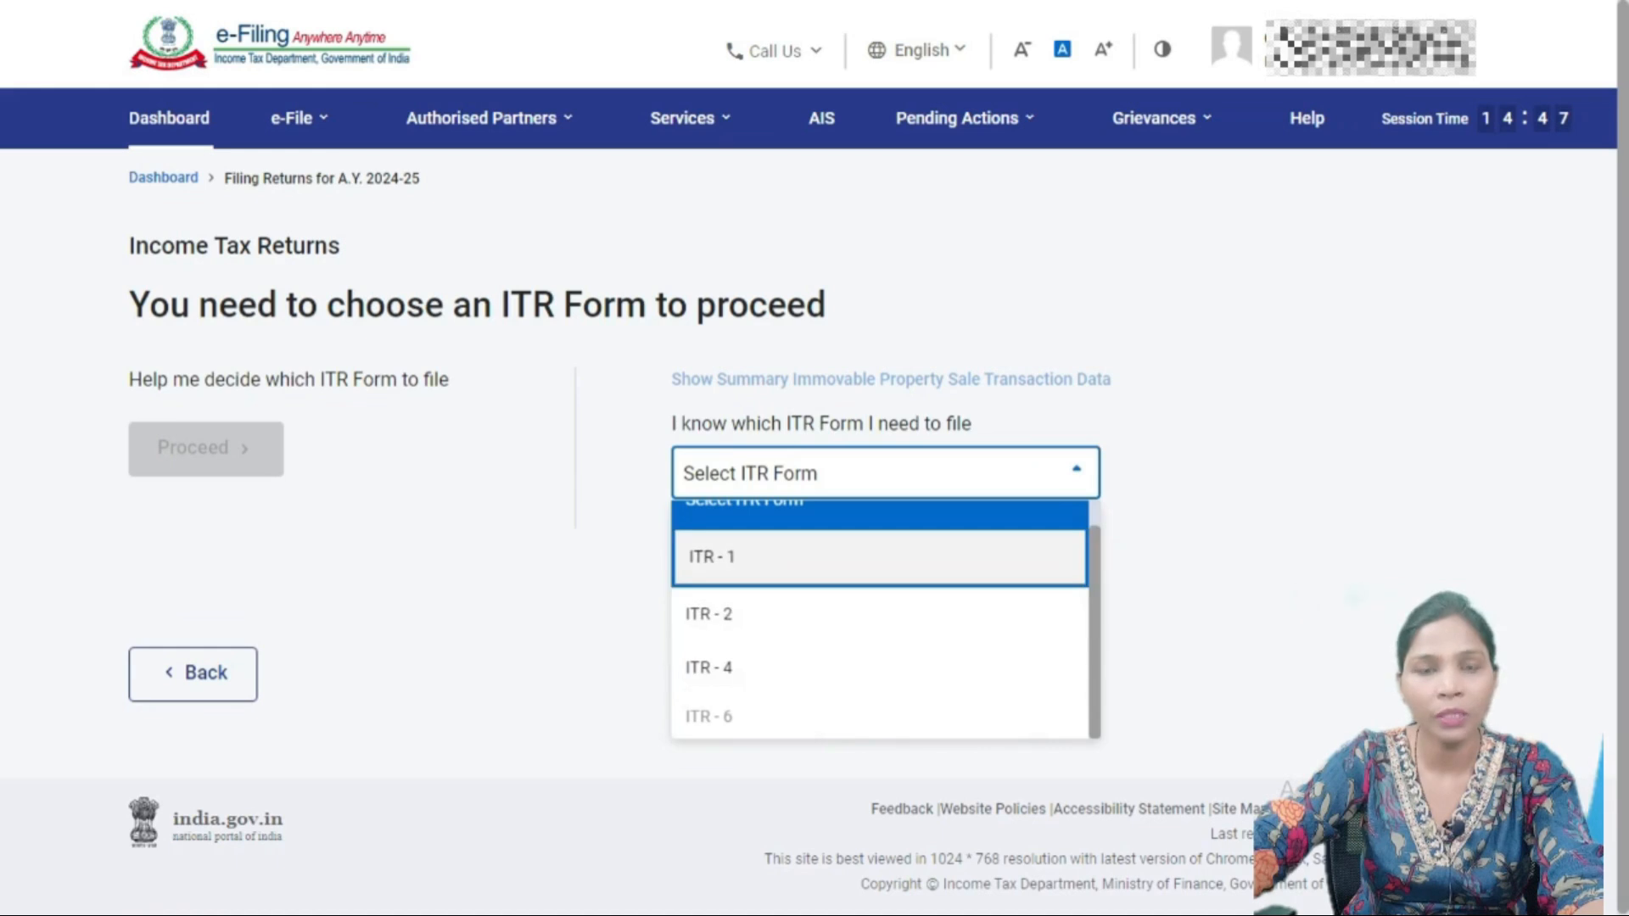
left_click(879, 554)
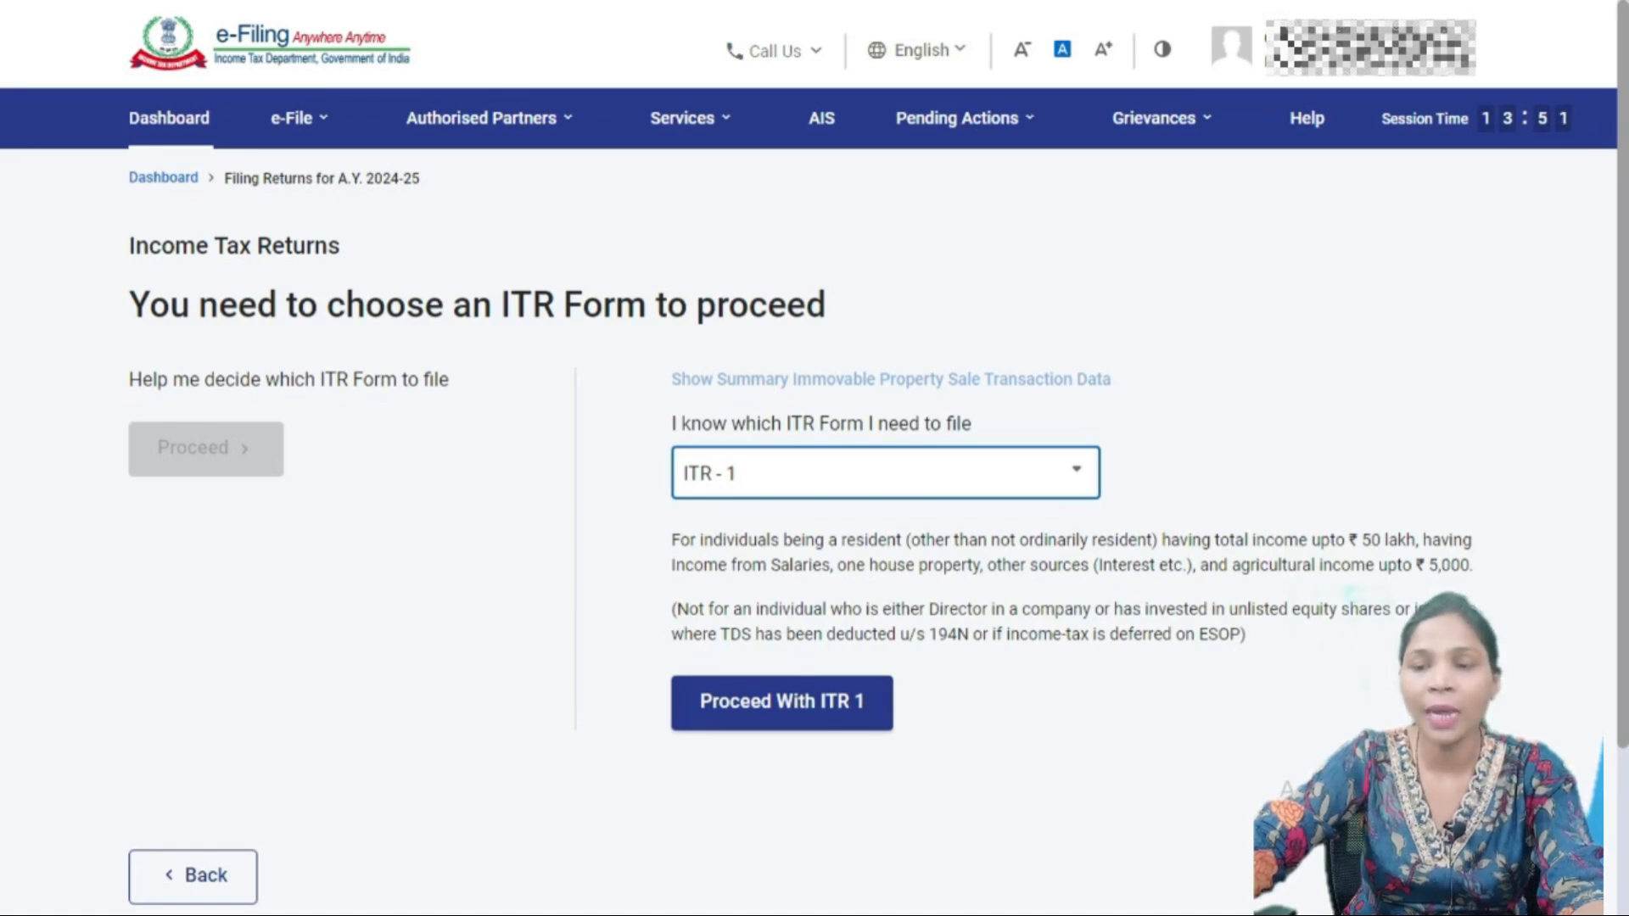
left_click_drag(1425, 565, 1474, 564)
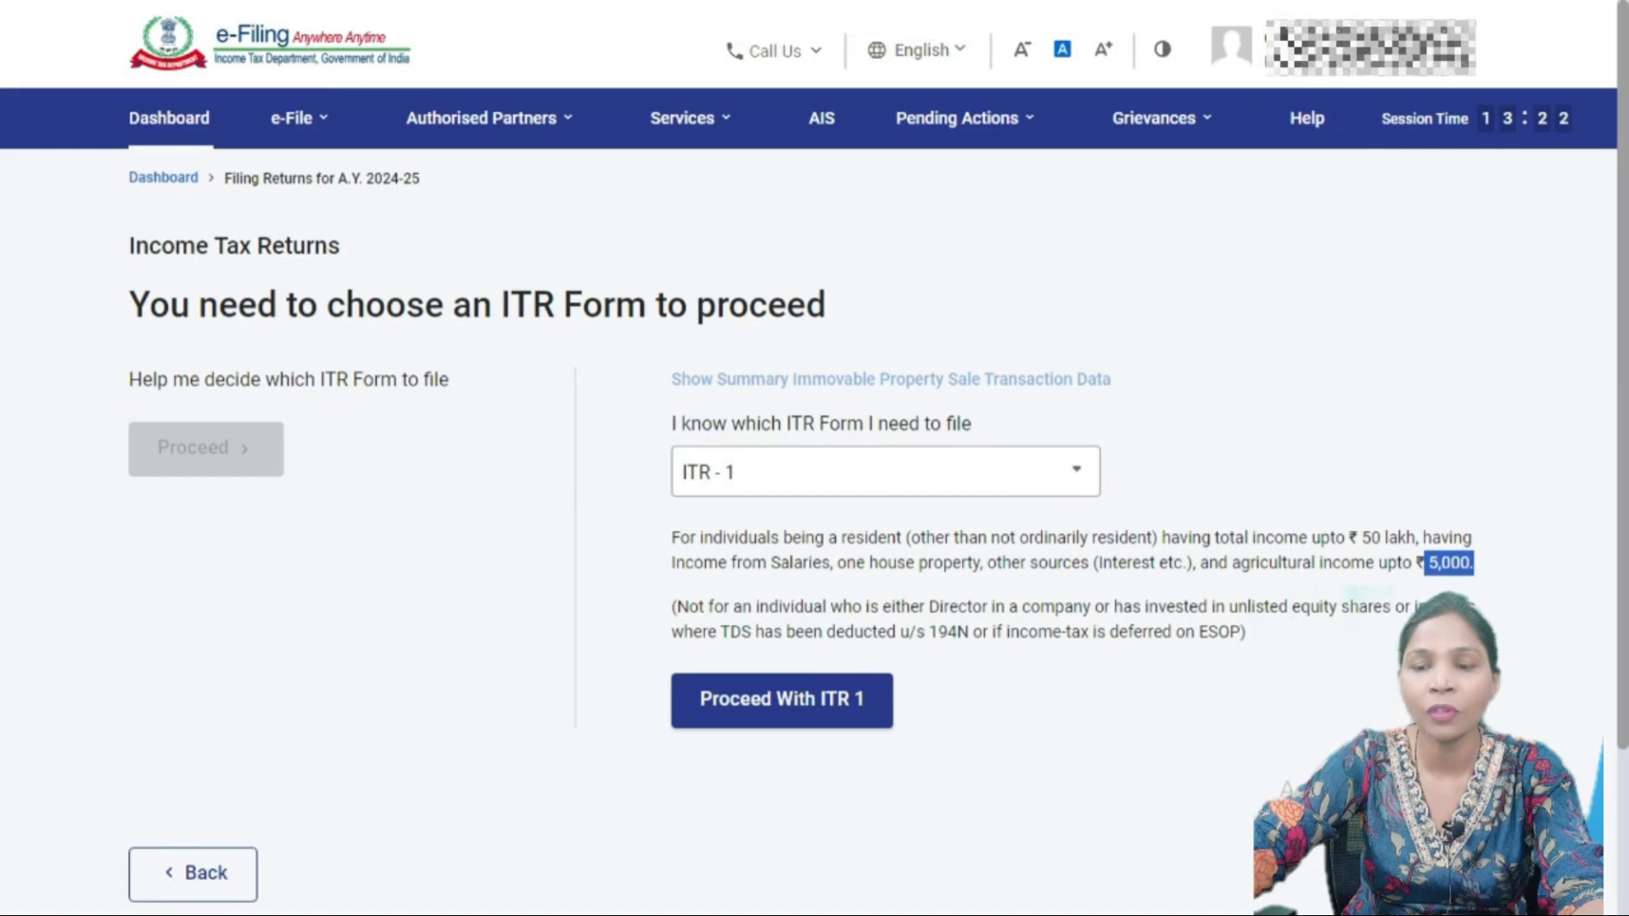
left_click_drag(1241, 632, 938, 633)
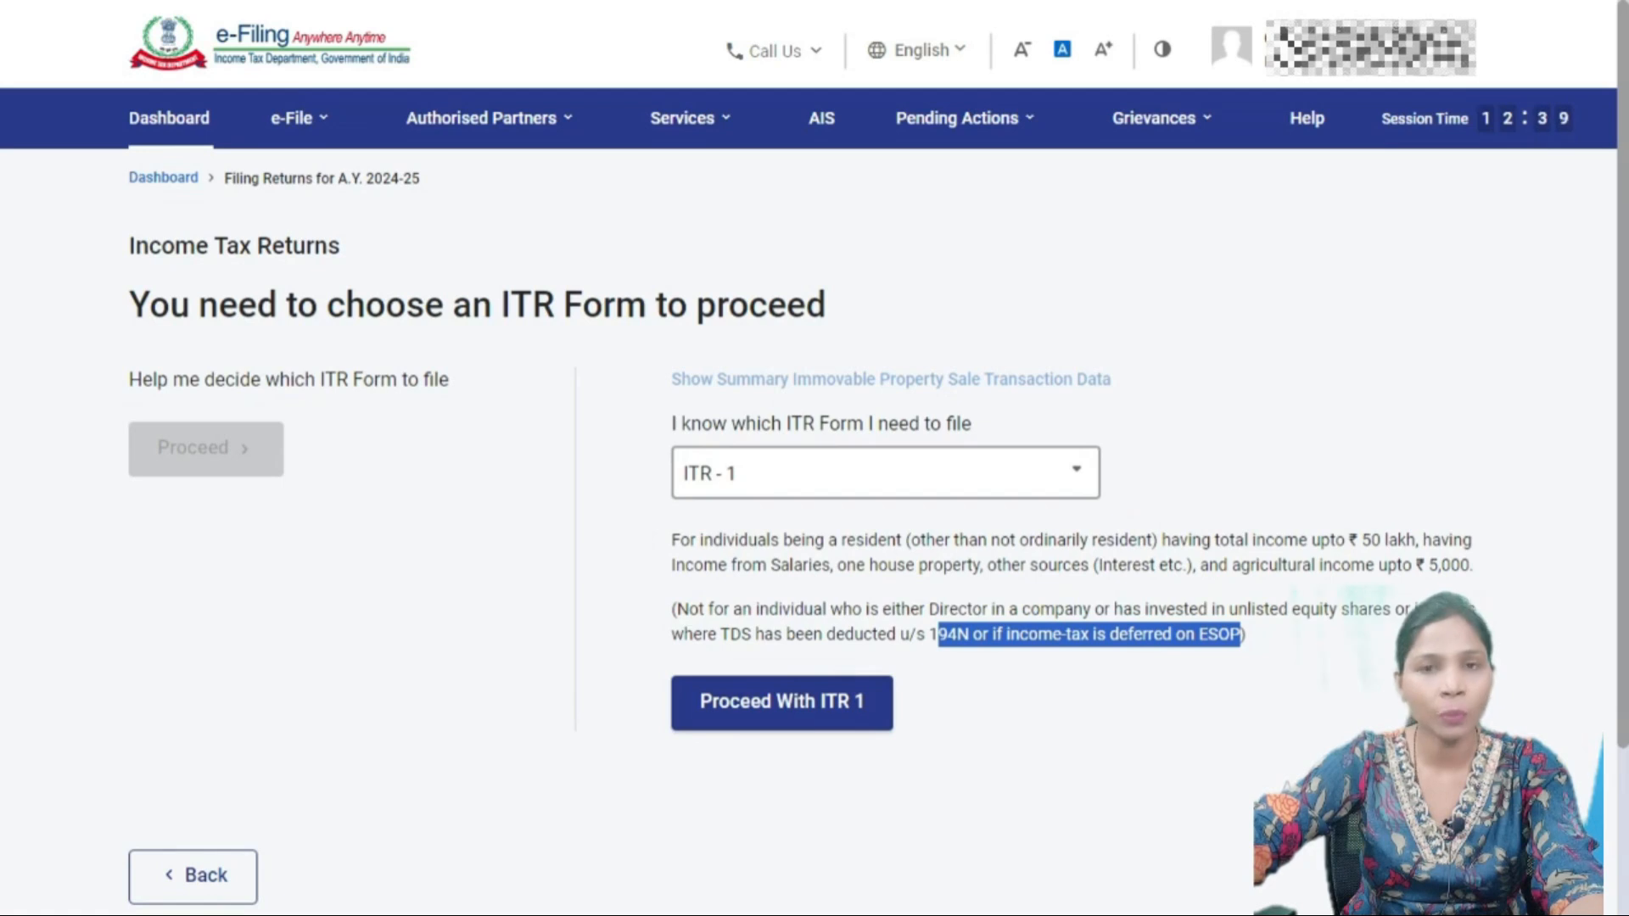
- Proceed with ITR 1 and open the full Documents list guide via View more
left_click(782, 700)
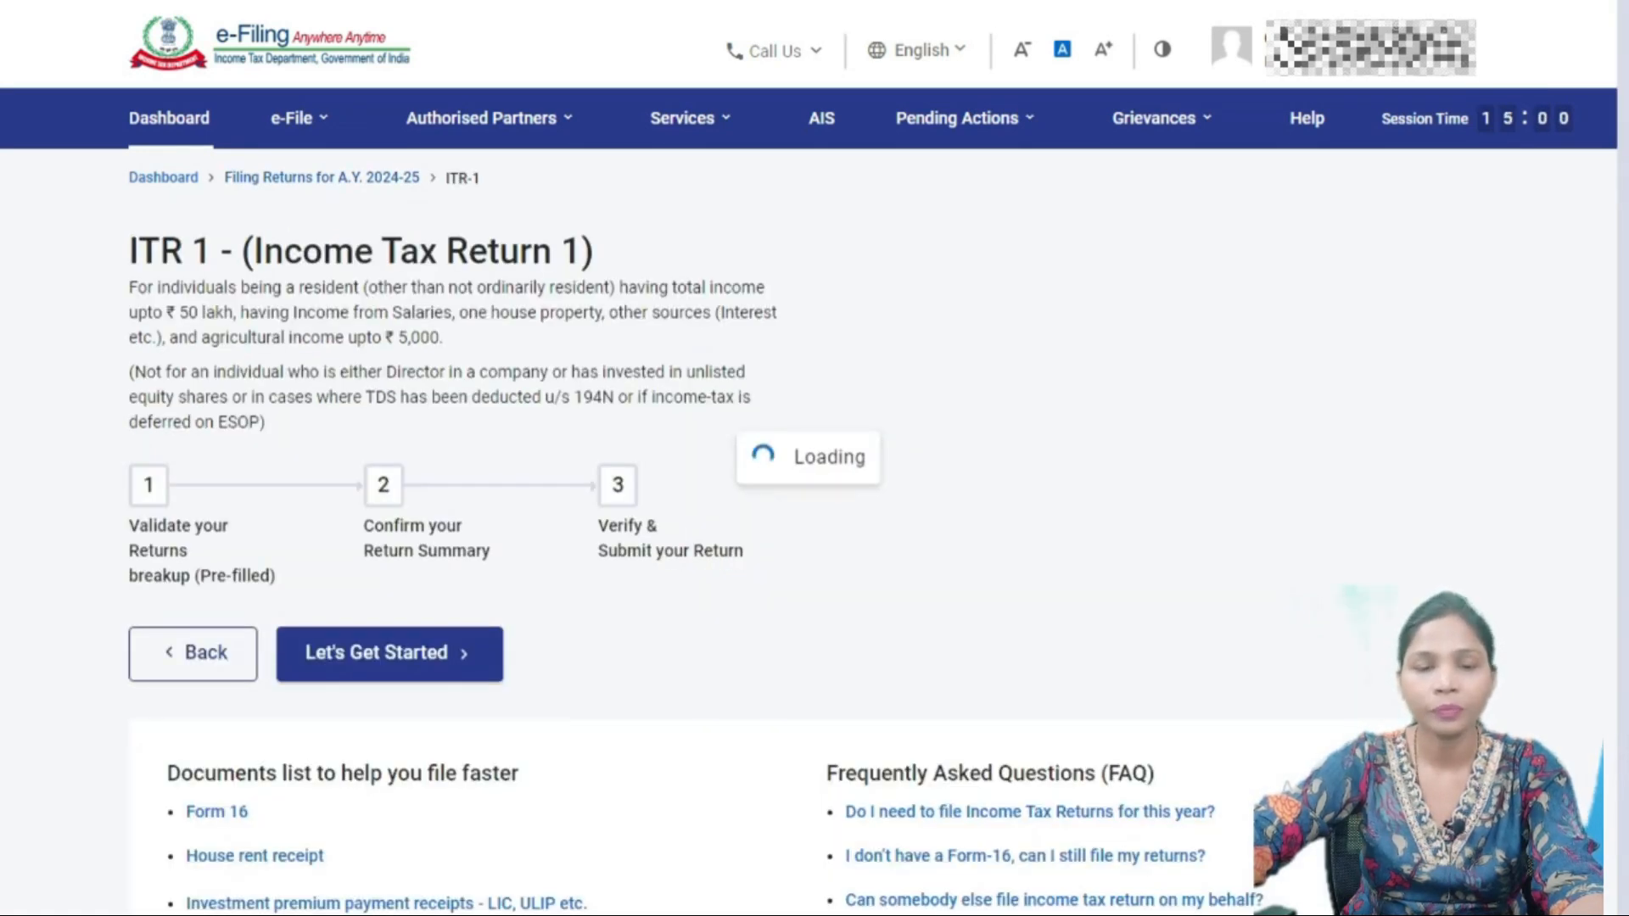
scroll(814, 458, "down", 2)
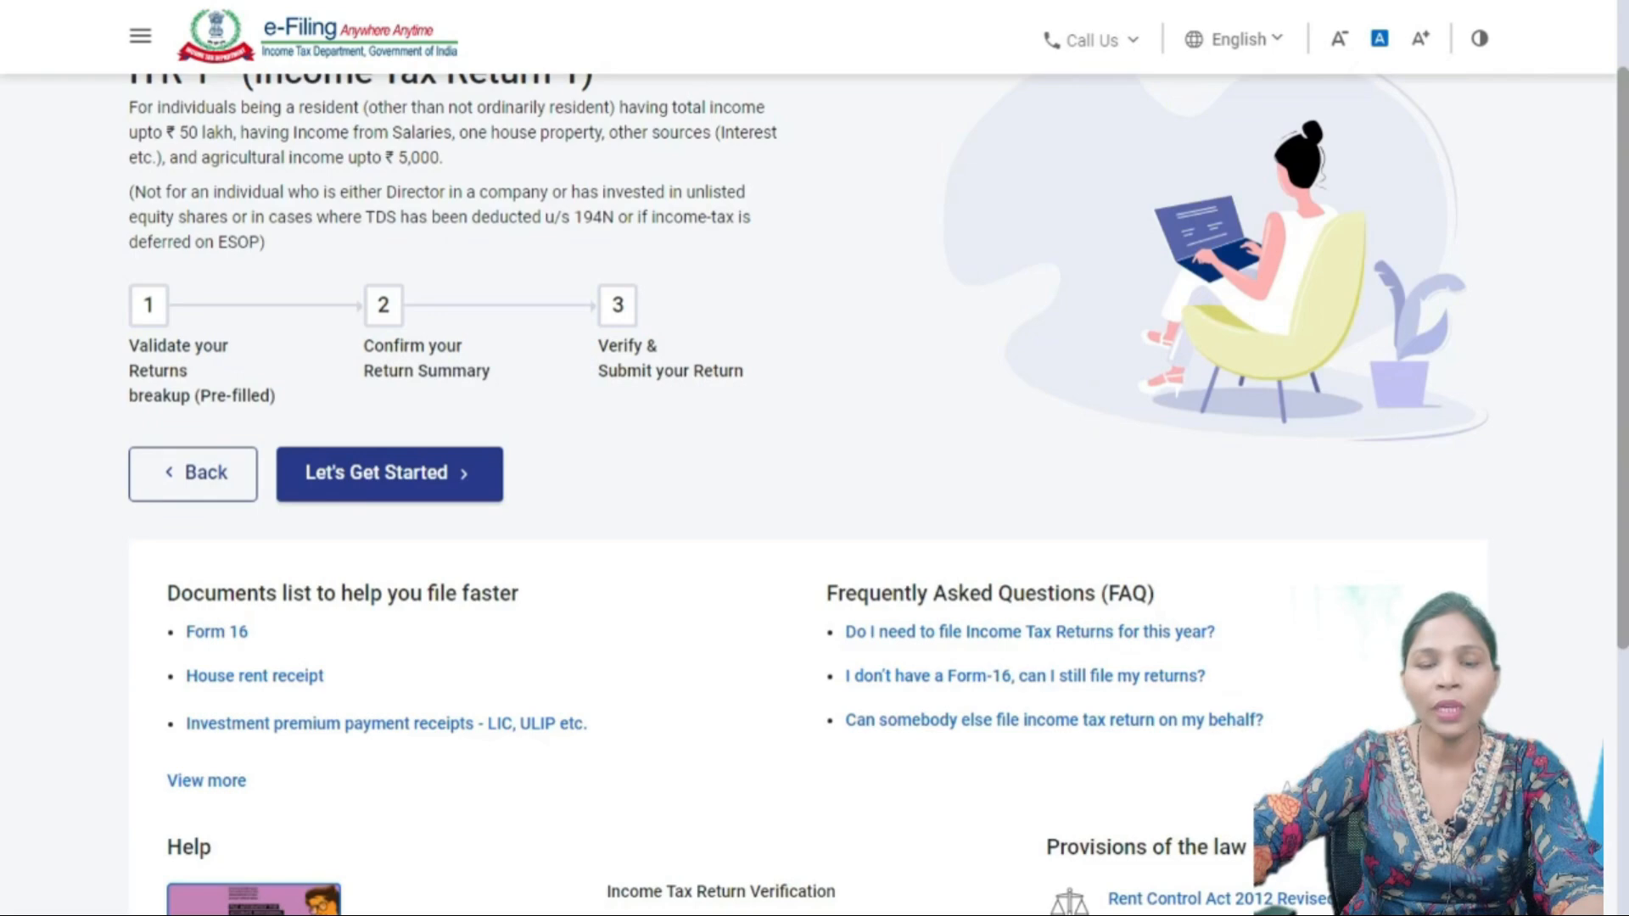
scroll(814, 459, "down", 3)
scroll(814, 458, "up", 1)
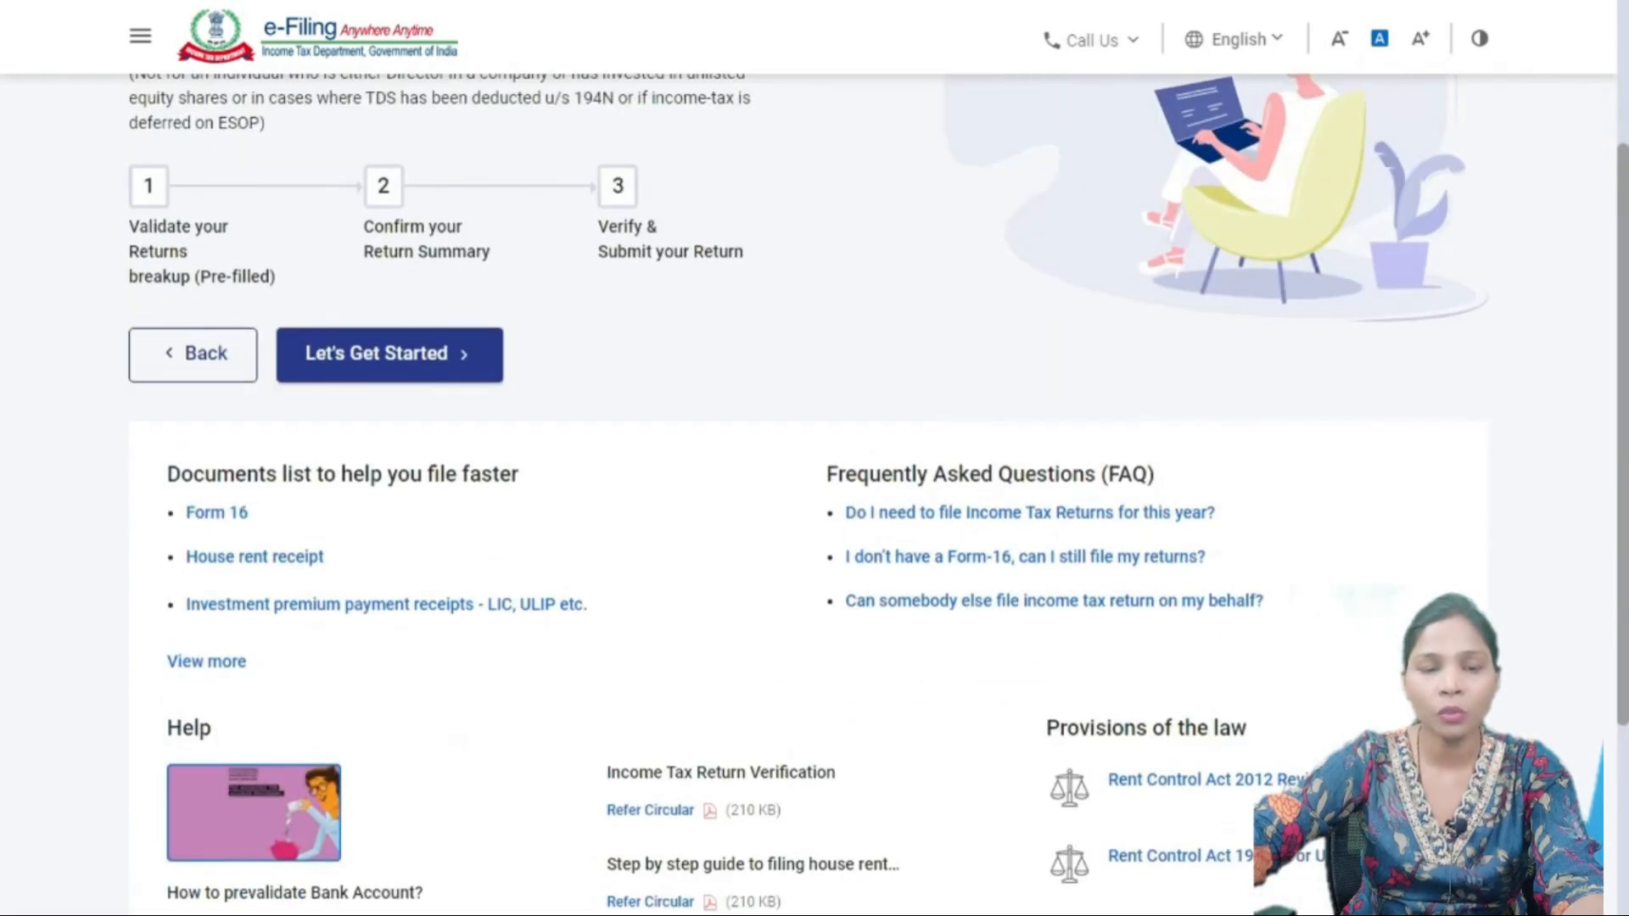
left_click(207, 660)
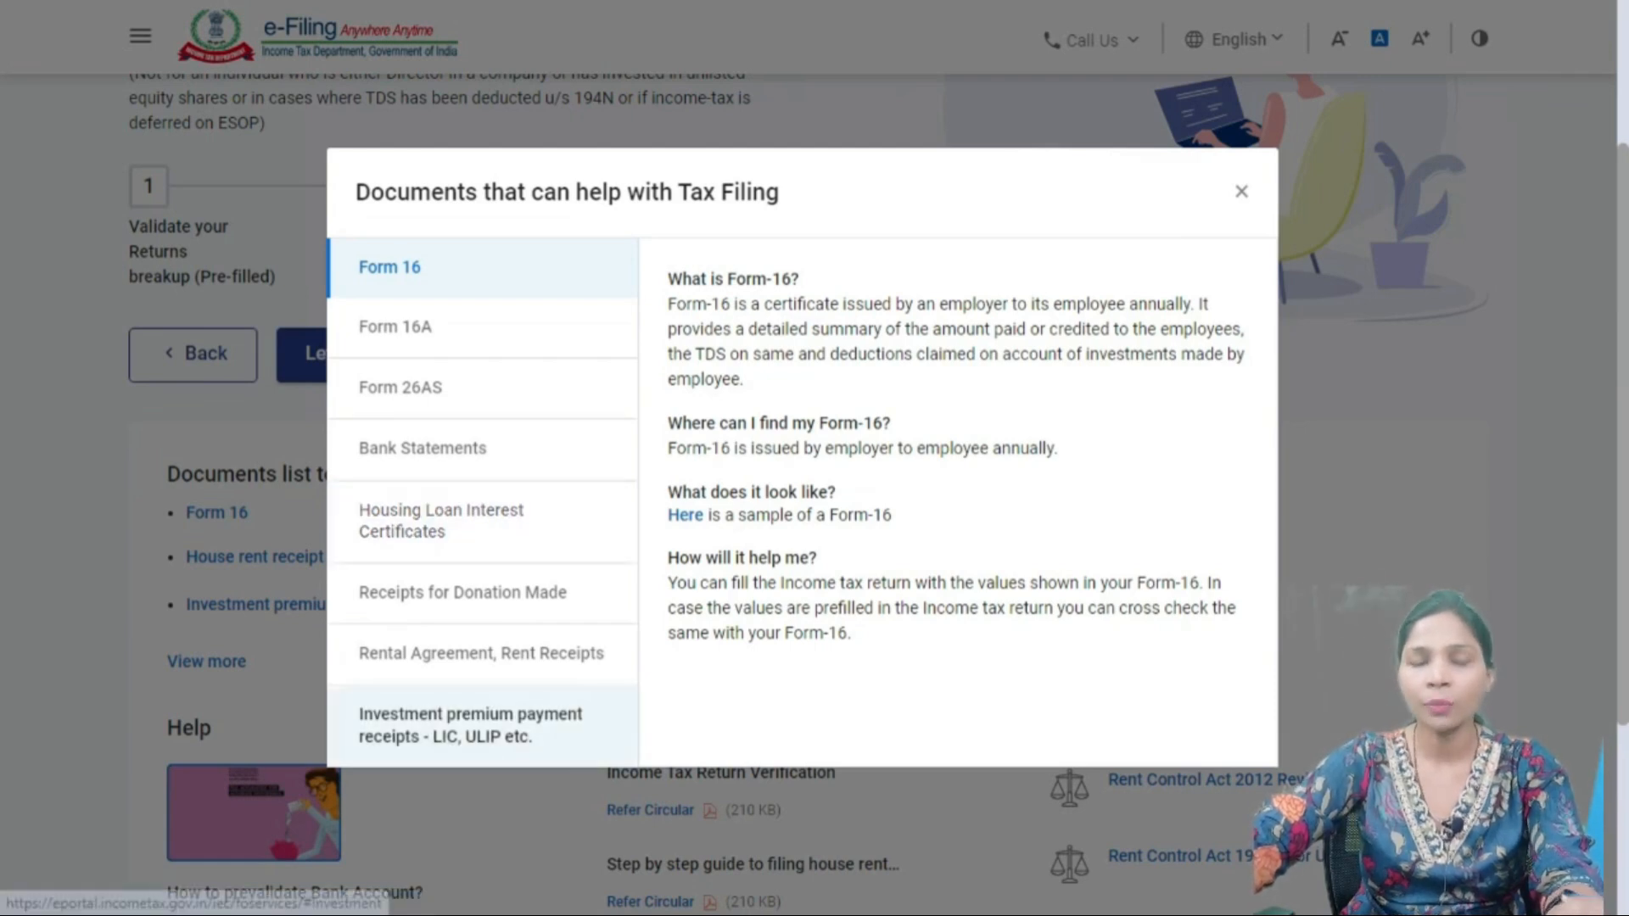
- Close the documents dialog and begin the ITR-1 return with Let's Get Started
left_click(1241, 191)
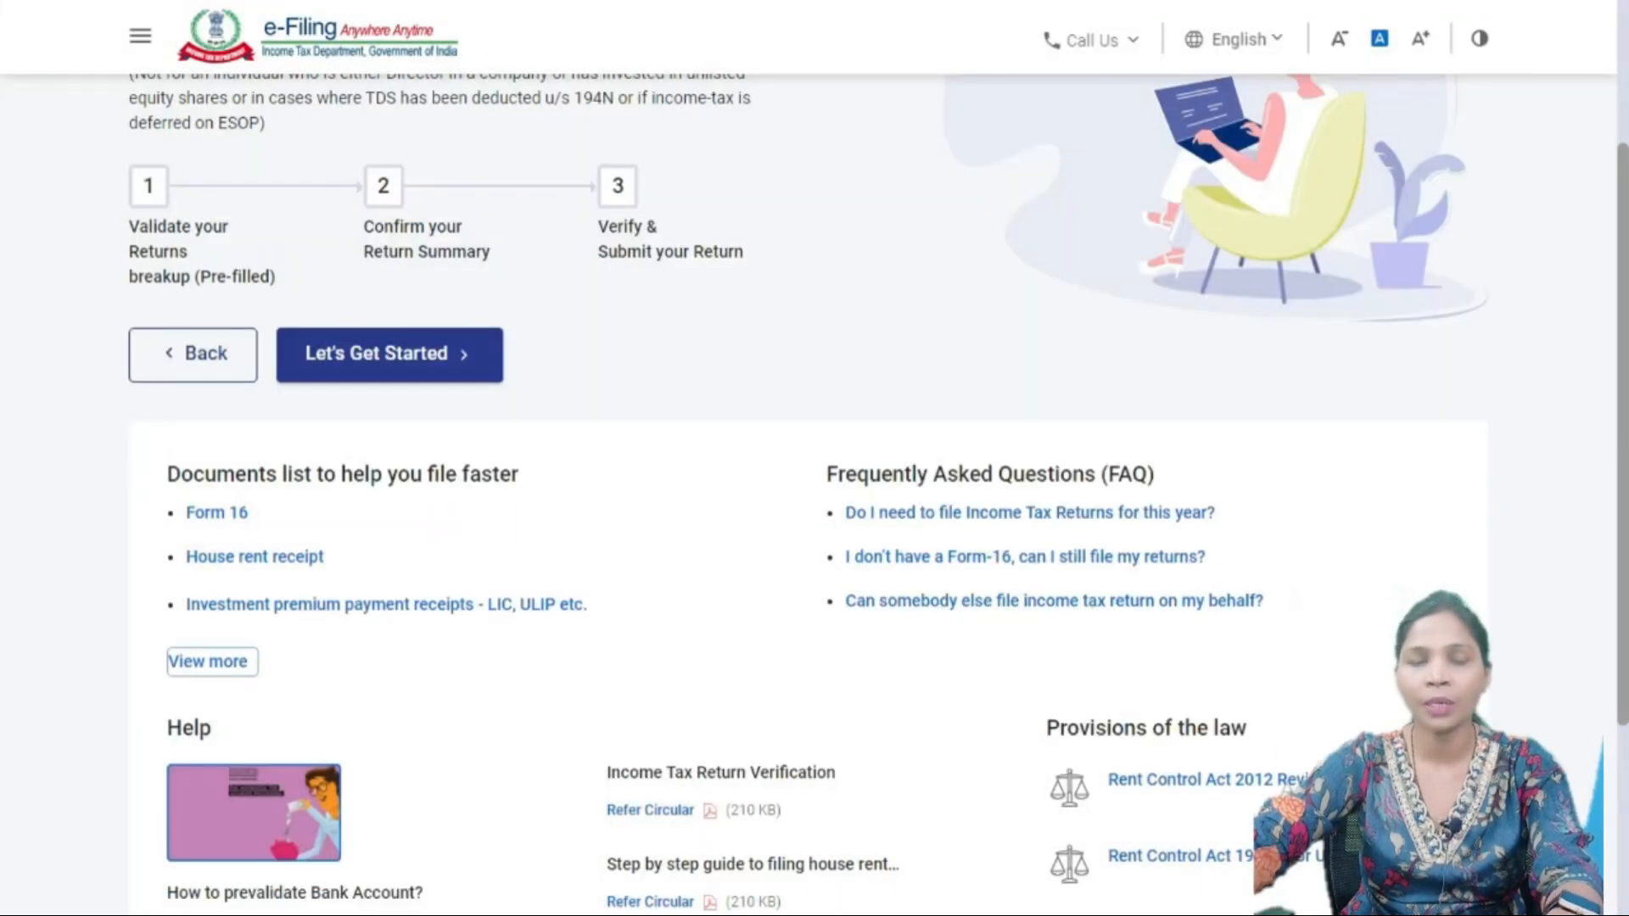
left_click(390, 355)
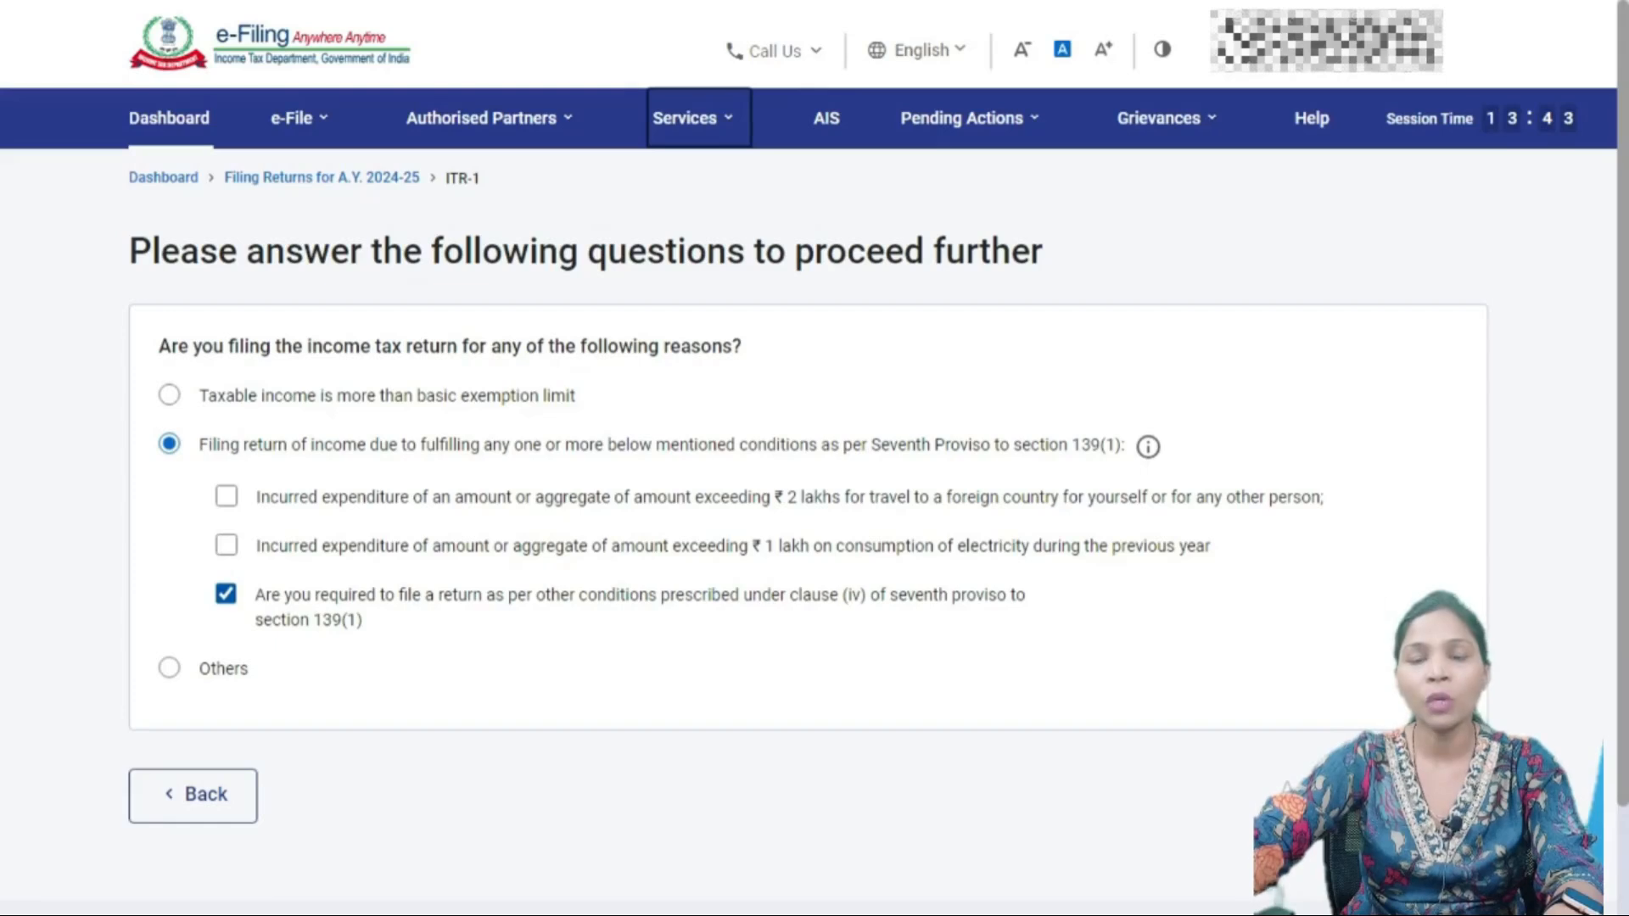
- Highlight the electricity and seventh proviso wording, then choose 'Taxable income is more than basic exemption limit'
left_click_drag(958, 547, 1033, 547)
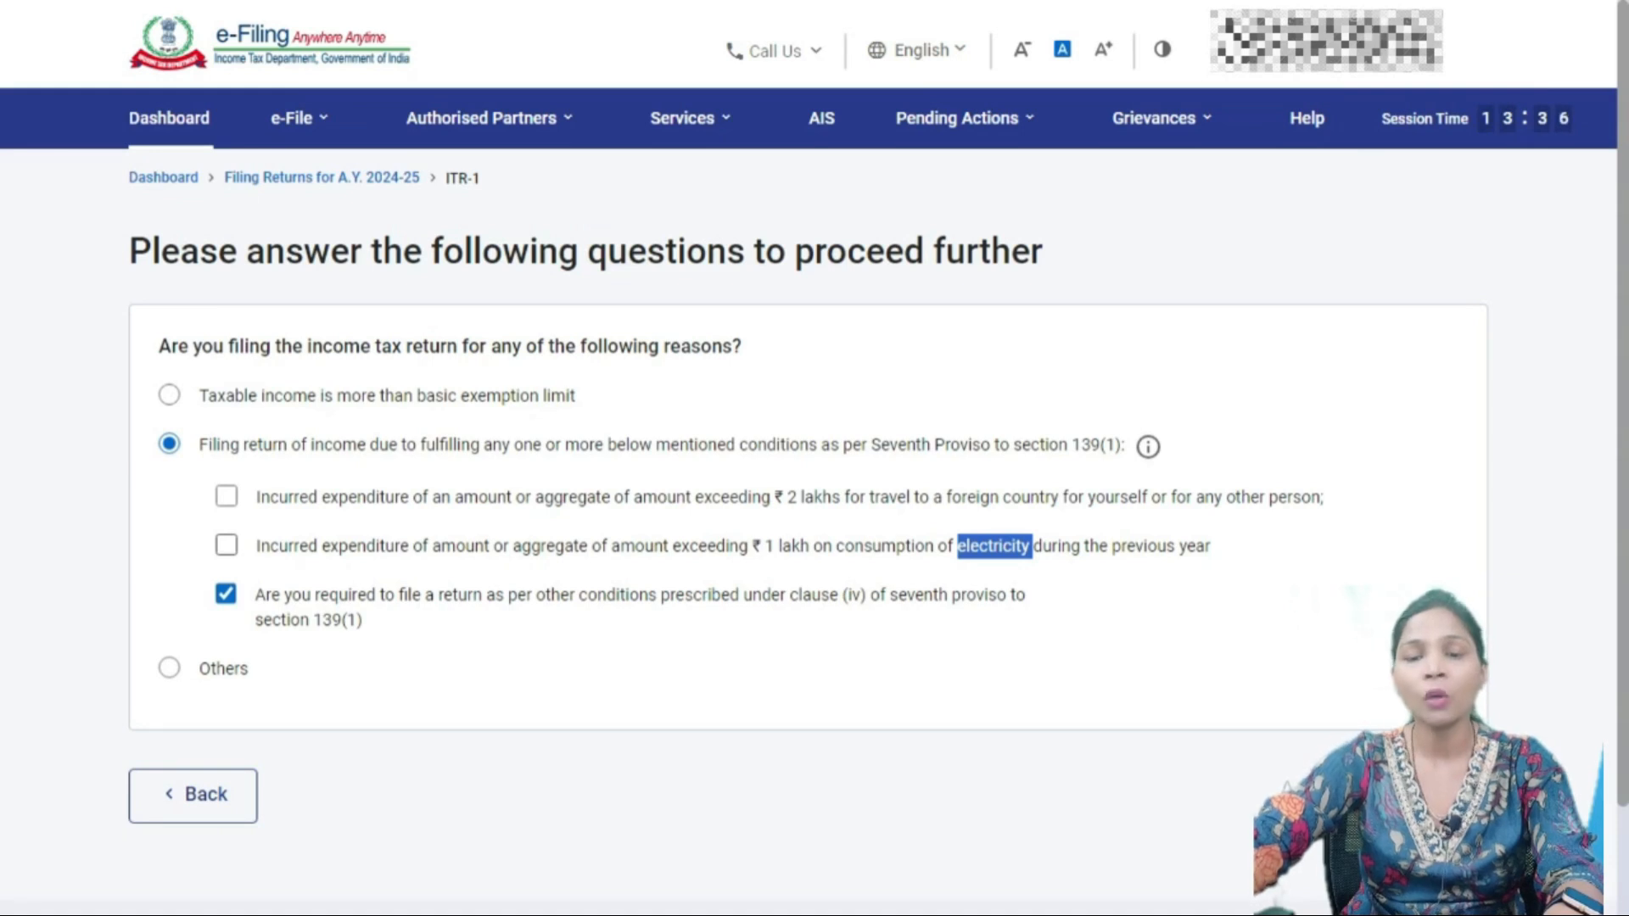
left_click_drag(890, 594, 1006, 595)
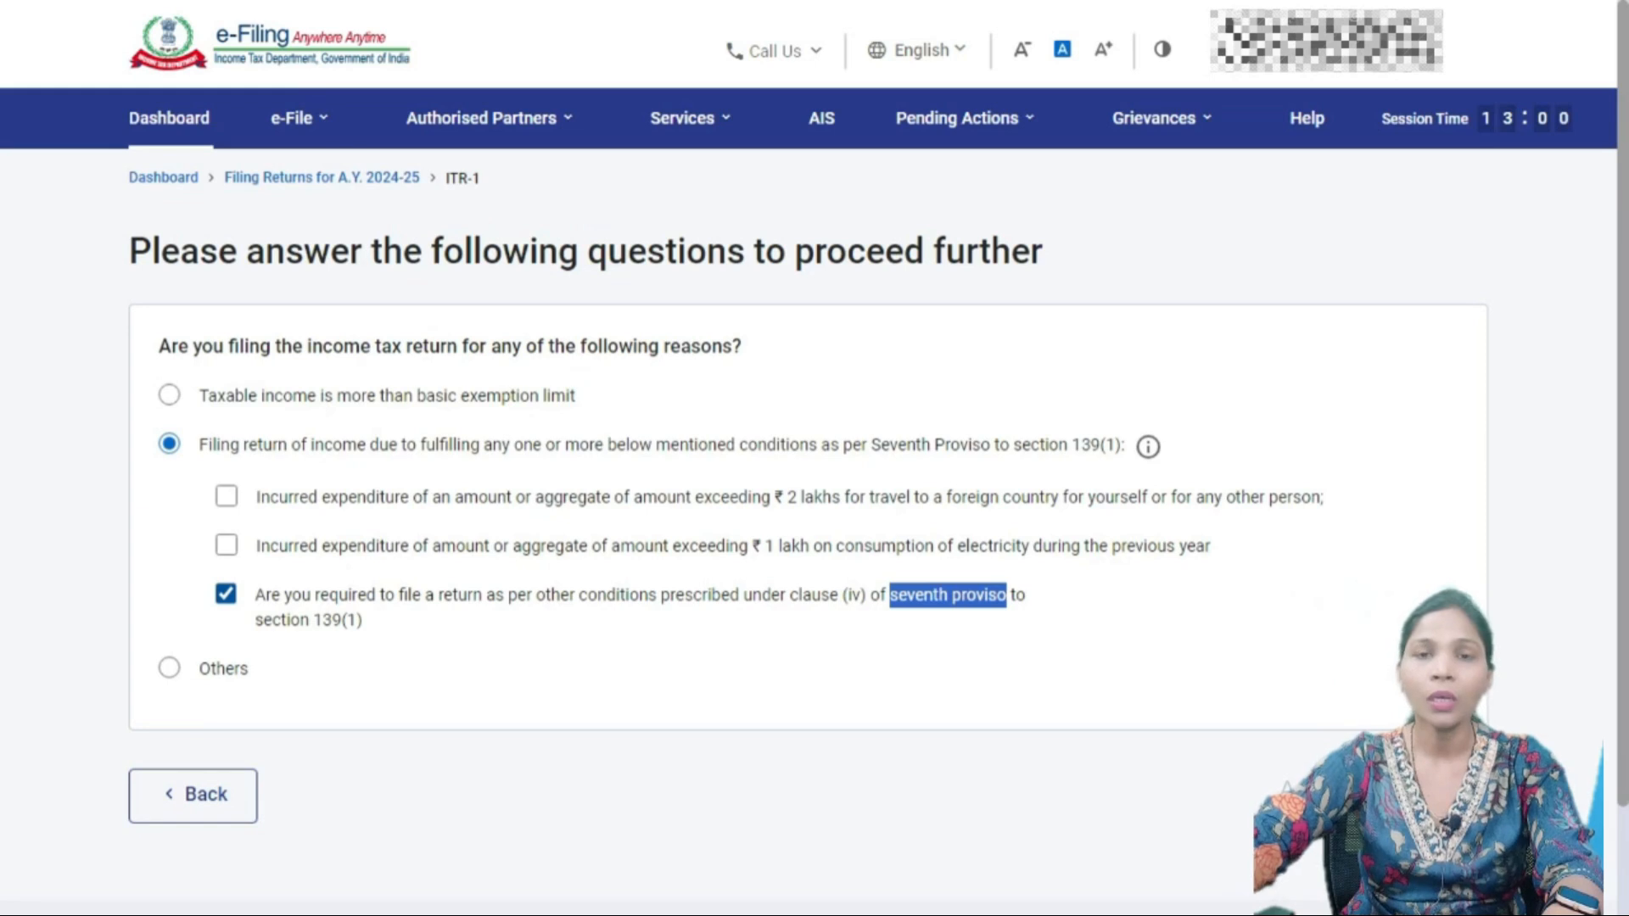
left_click(170, 396)
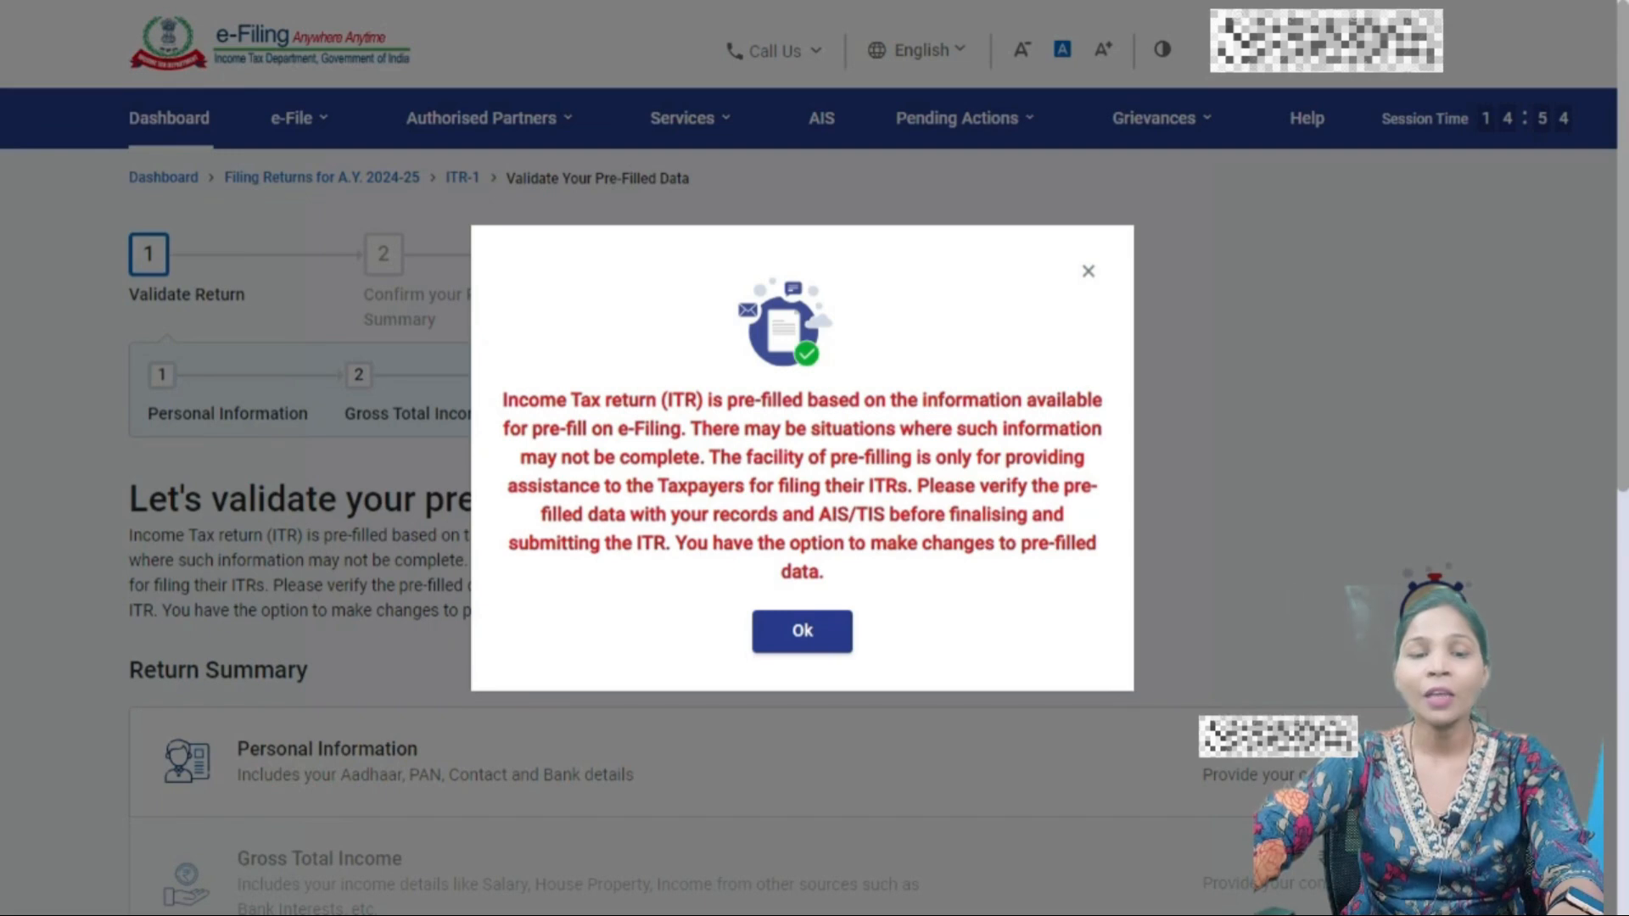
- Dismiss the pre-filled ITR notice with Ok and scroll to the Return Summary
left_click(801, 631)
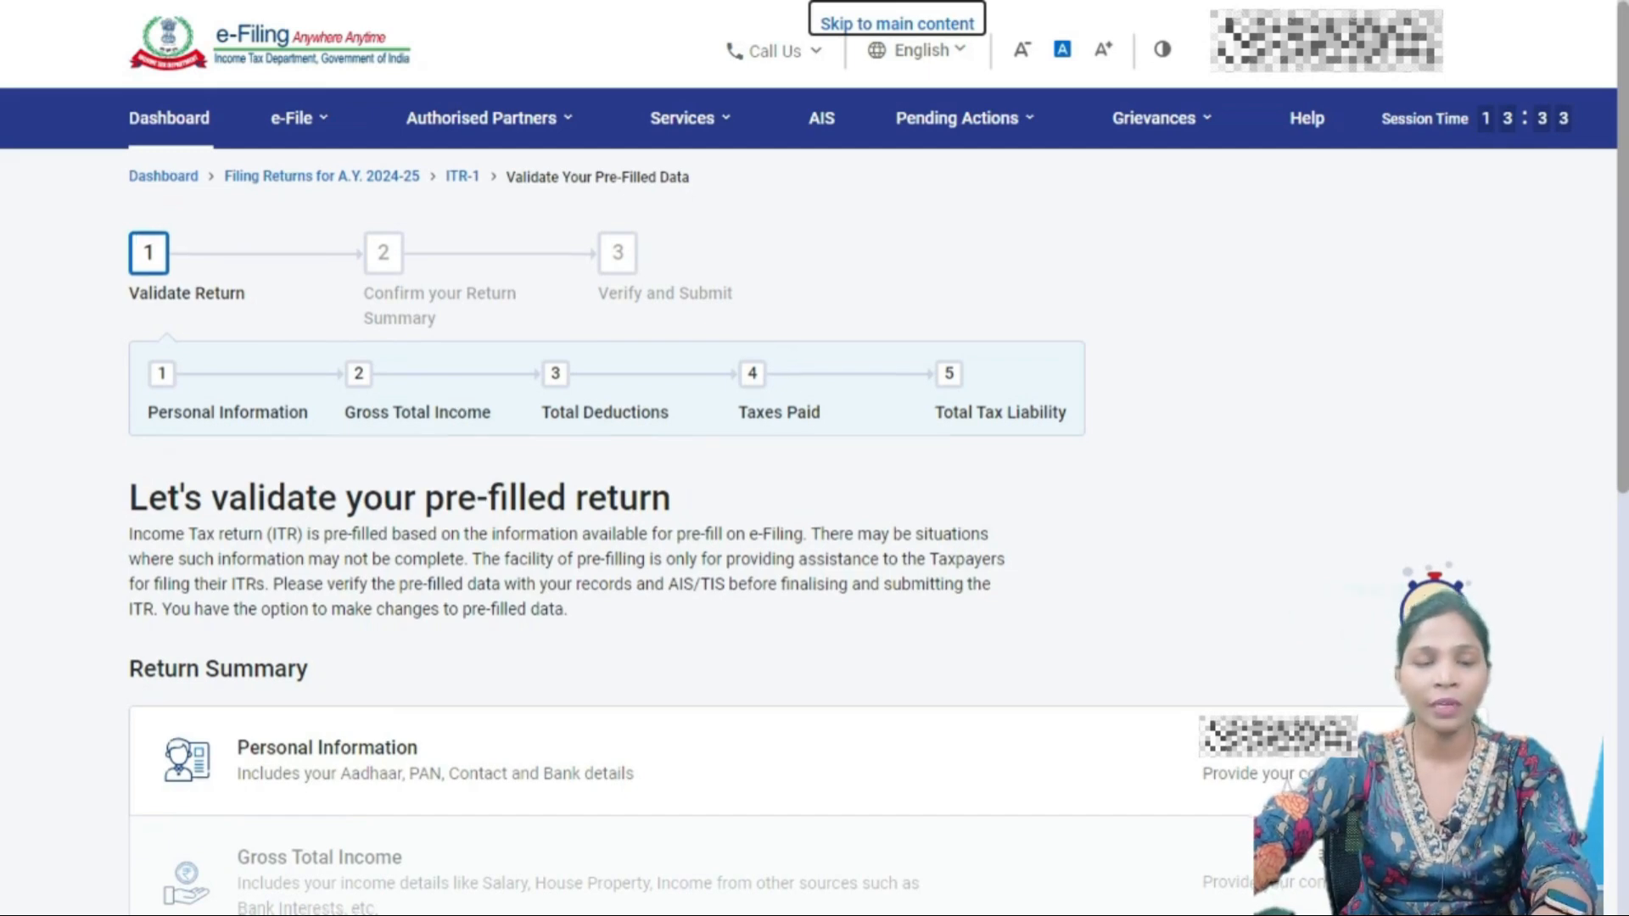
scroll(815, 509, "down", 4)
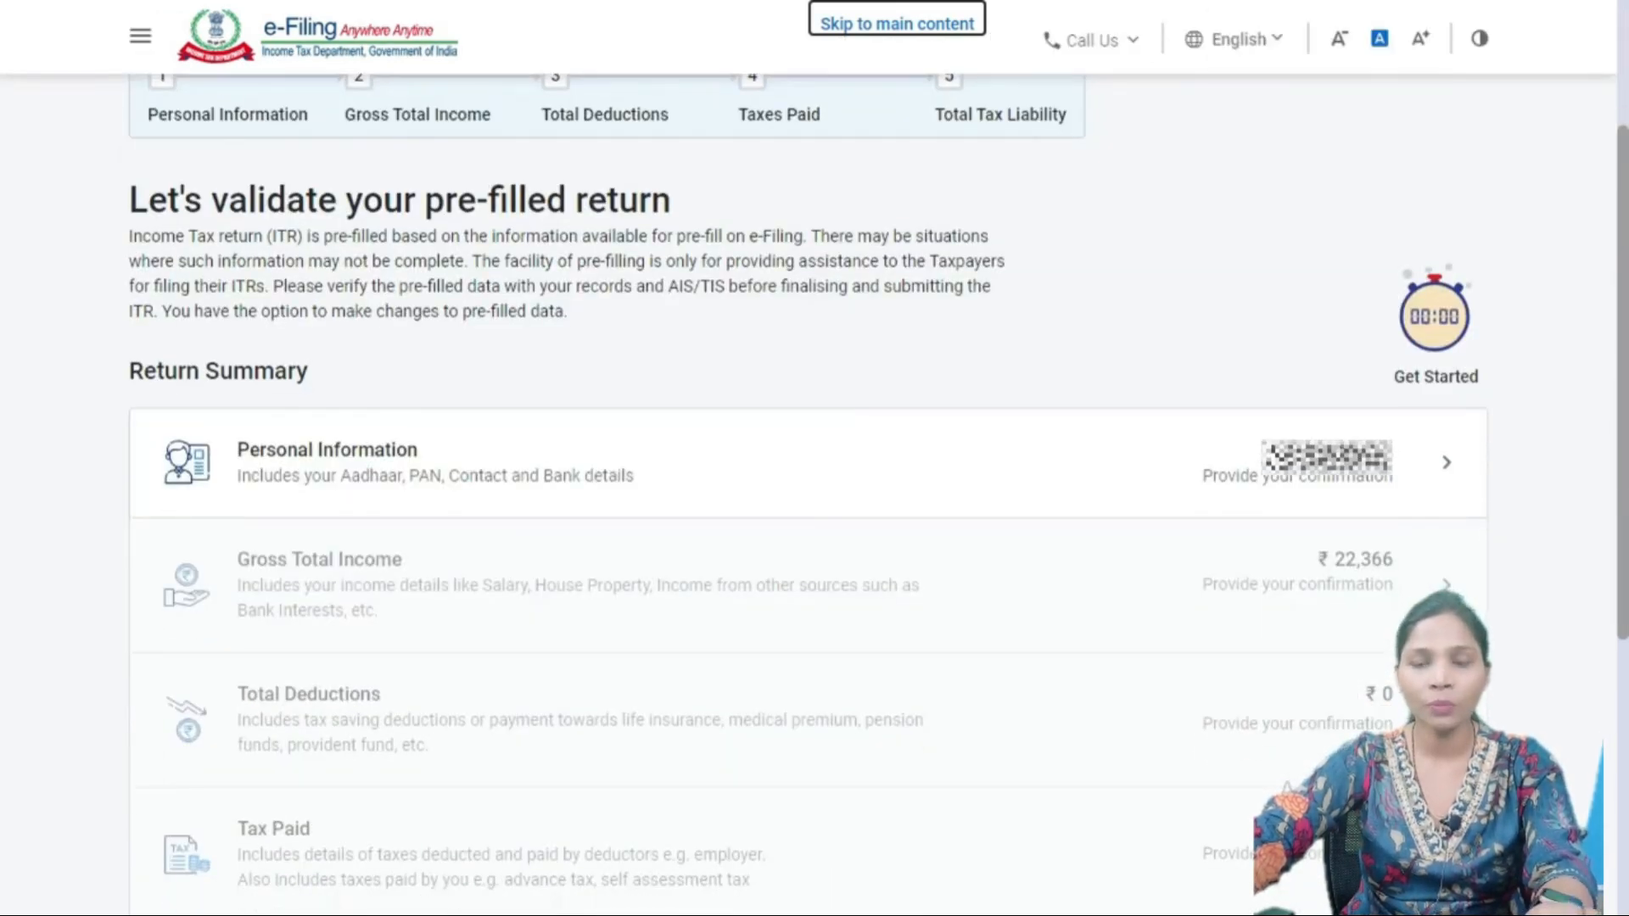
- Open Personal Information in the Return Summary and expand the Nature of Employment dropdown
left_click(808, 463)
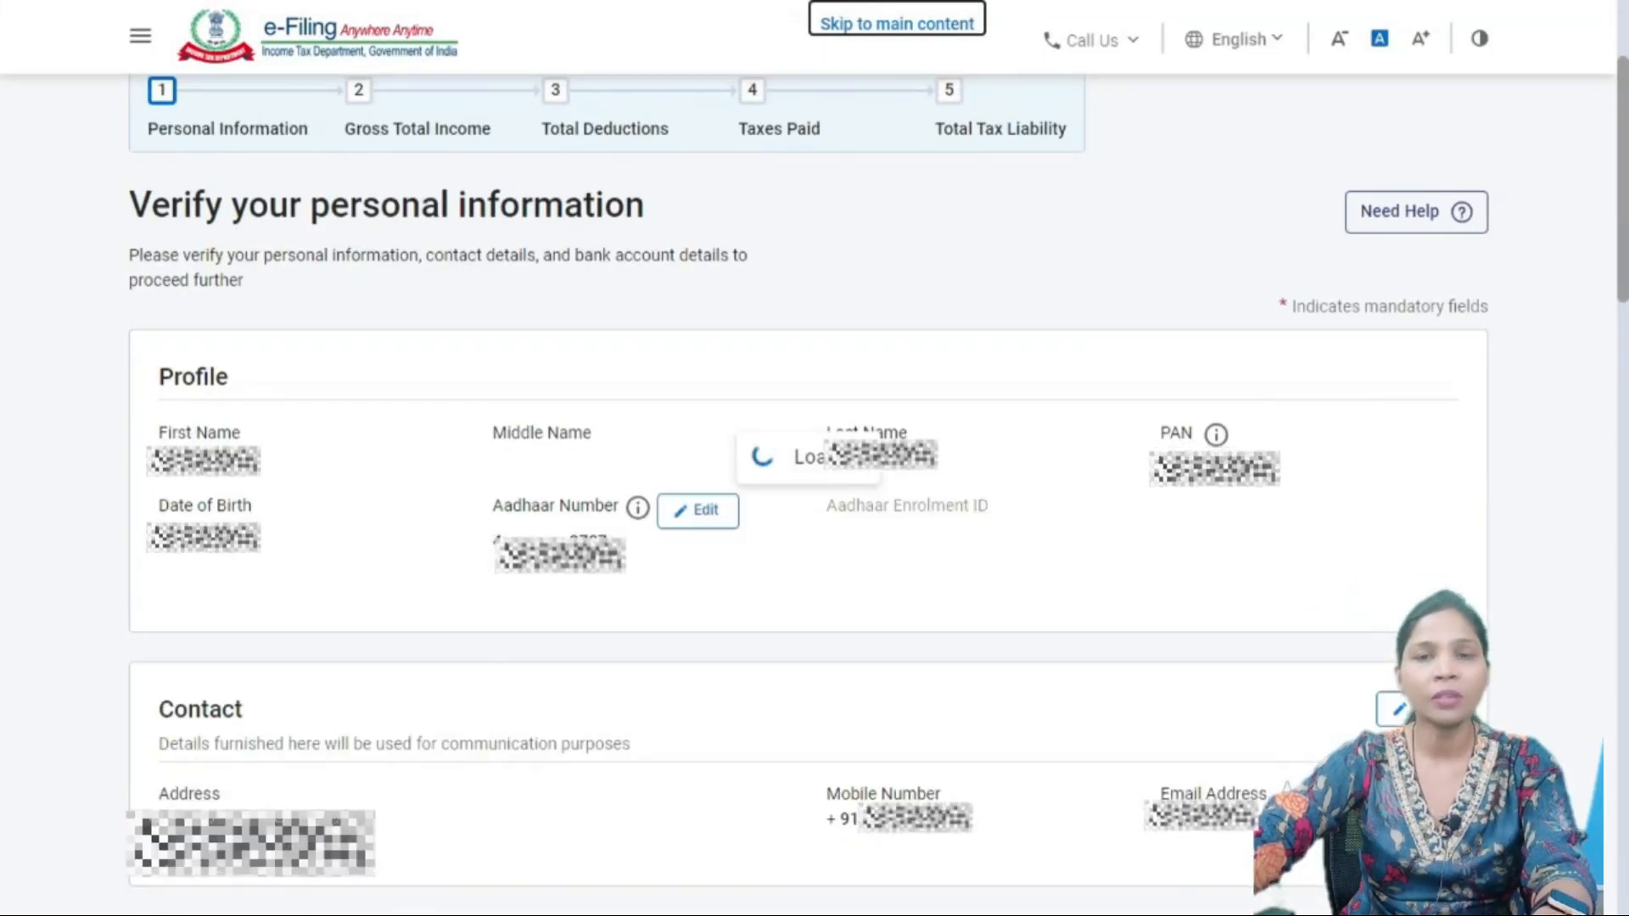
scroll(808, 510, "down", 5)
scroll(808, 509, "down", 2)
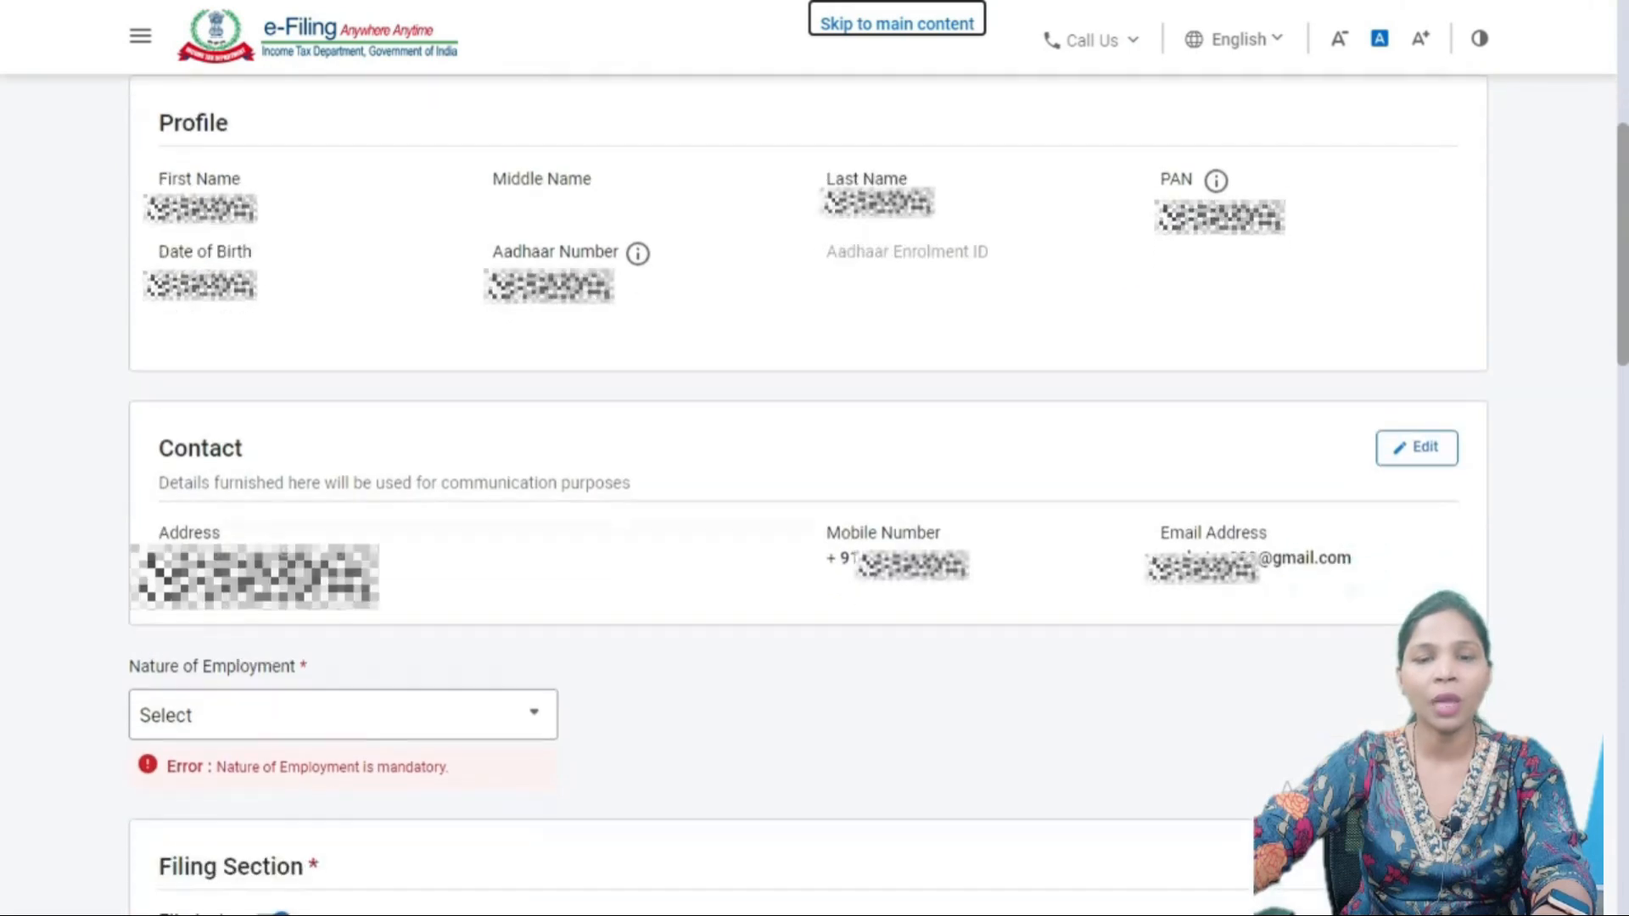
scroll(808, 509, "down", 5)
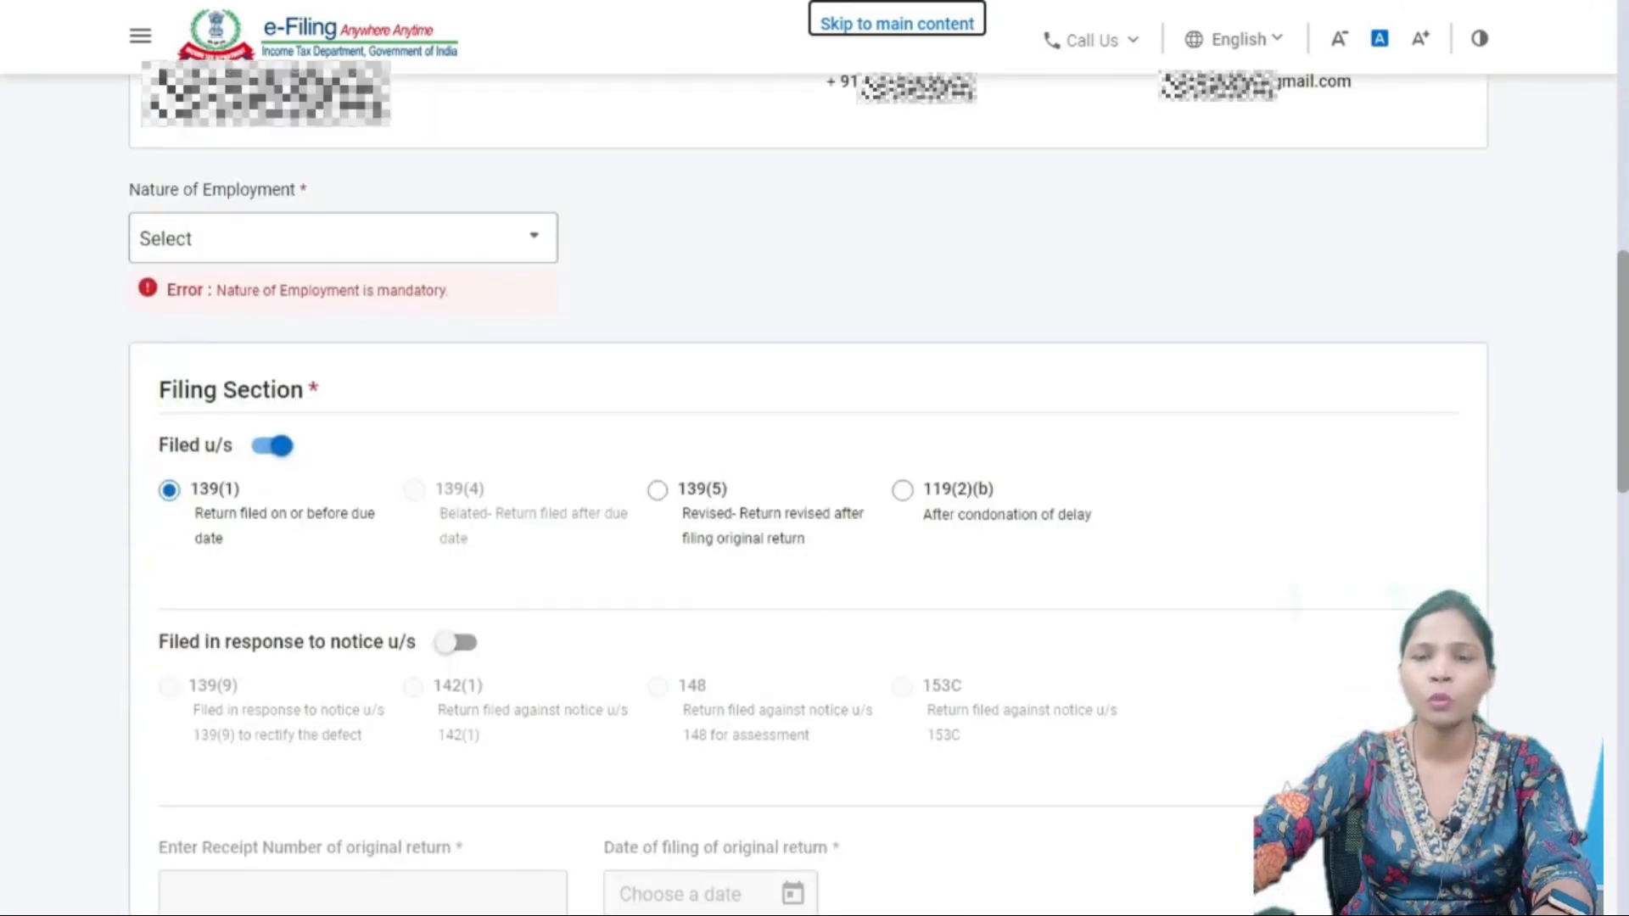
scroll(808, 509, "down", 1)
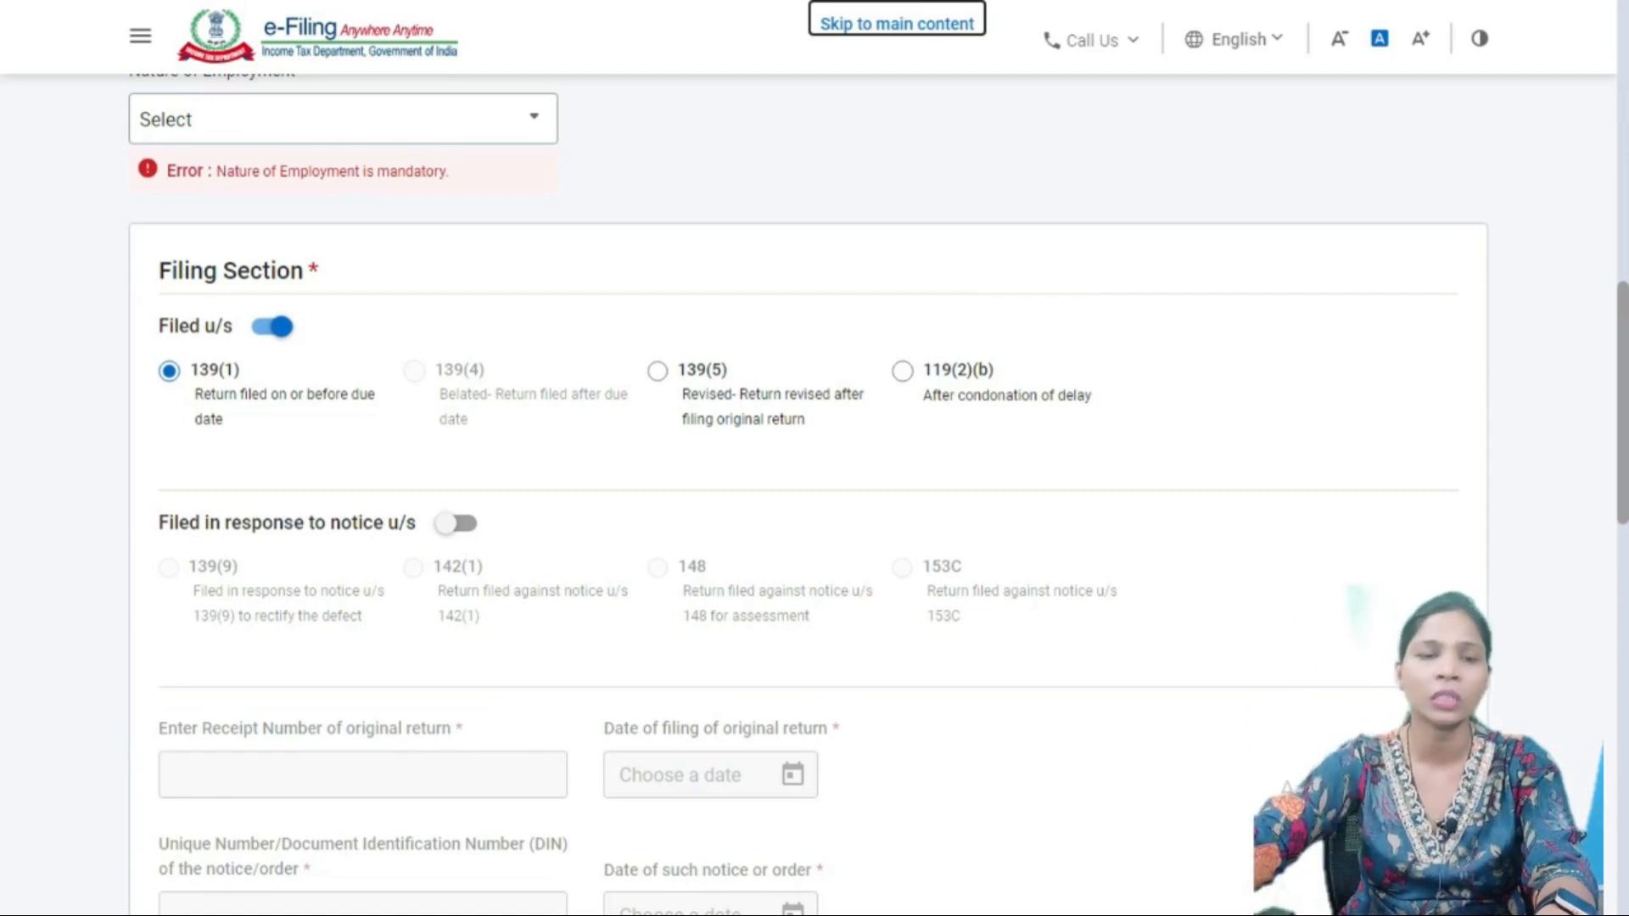
scroll(808, 492, "up", 2)
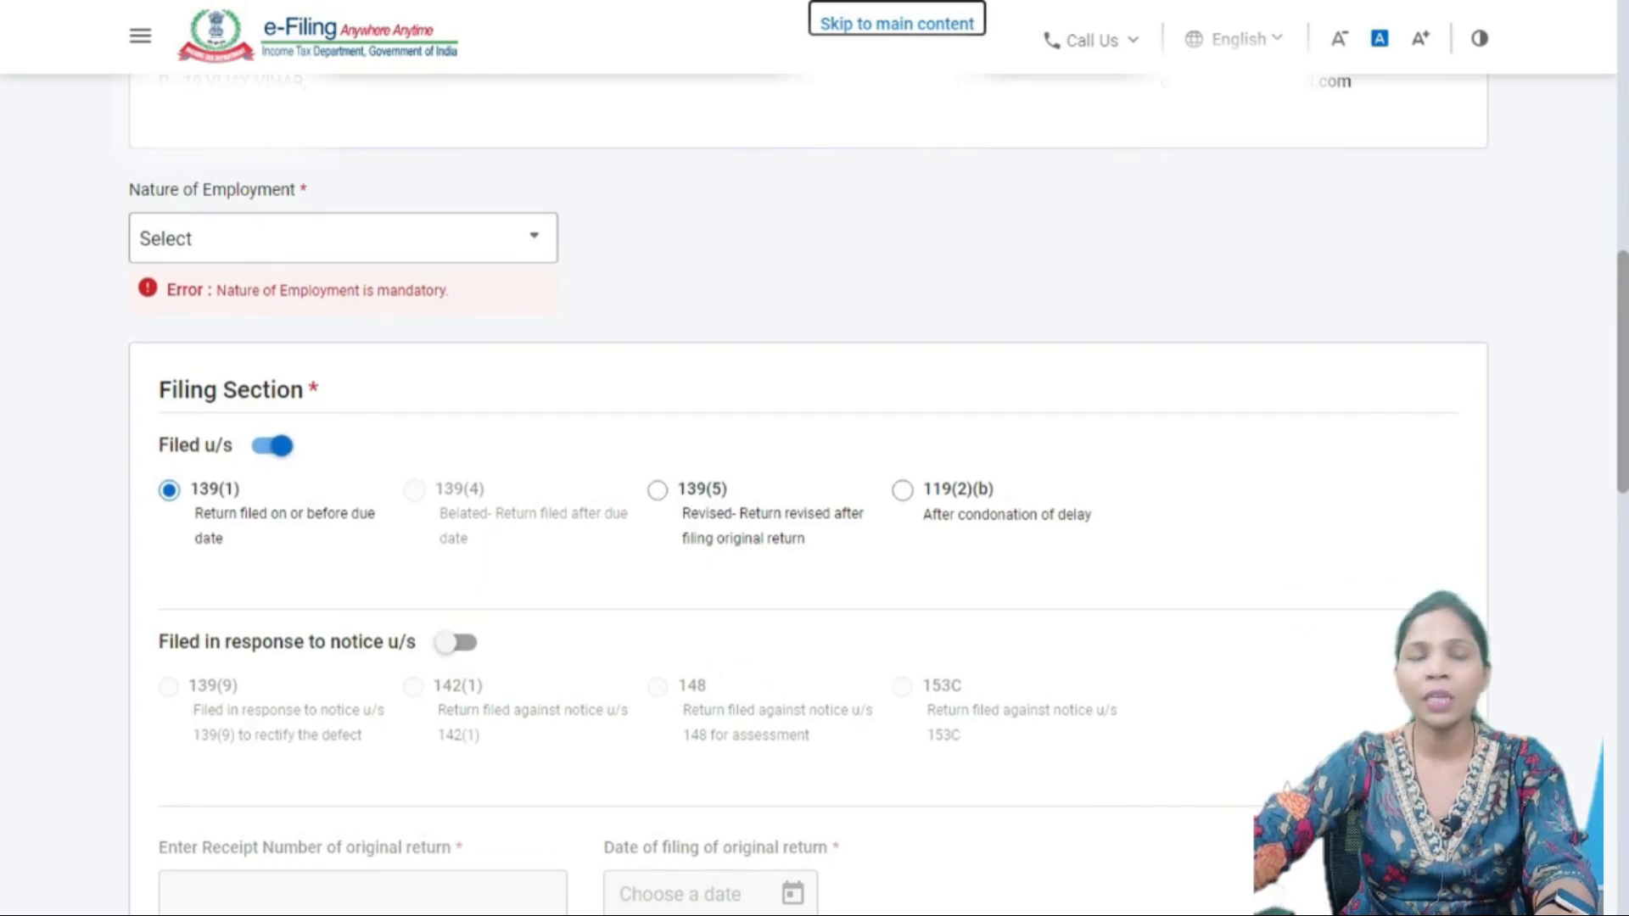
left_click(343, 239)
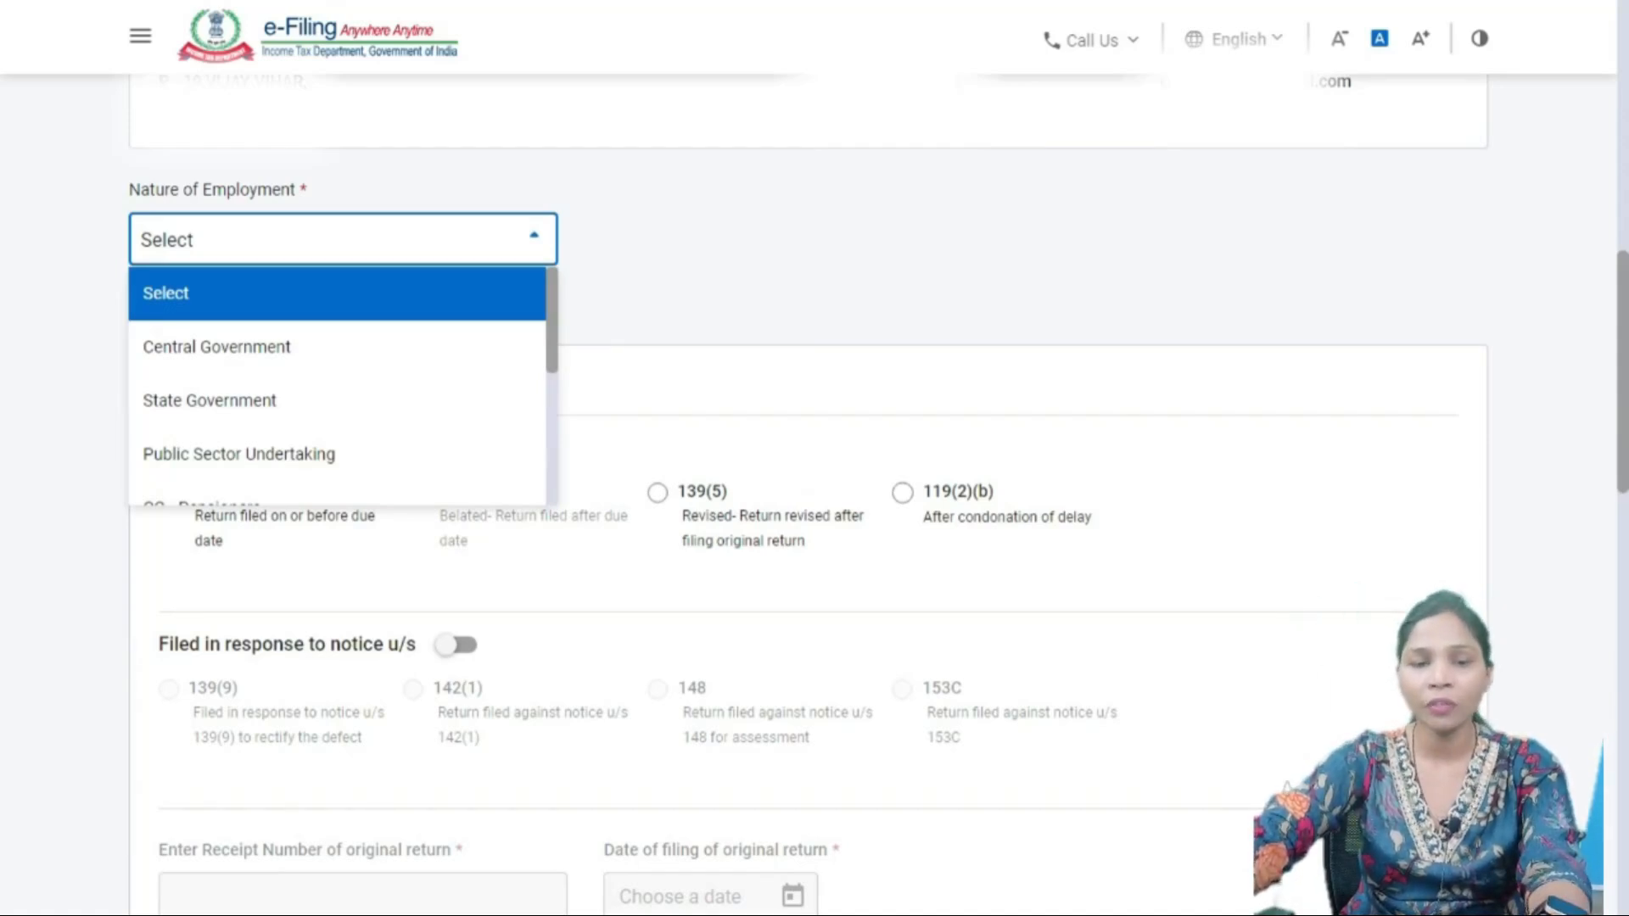
- Browse the employment types with the arrow keys and select State Government
key("Down")
key("Down")
key("Down")
key("Down")
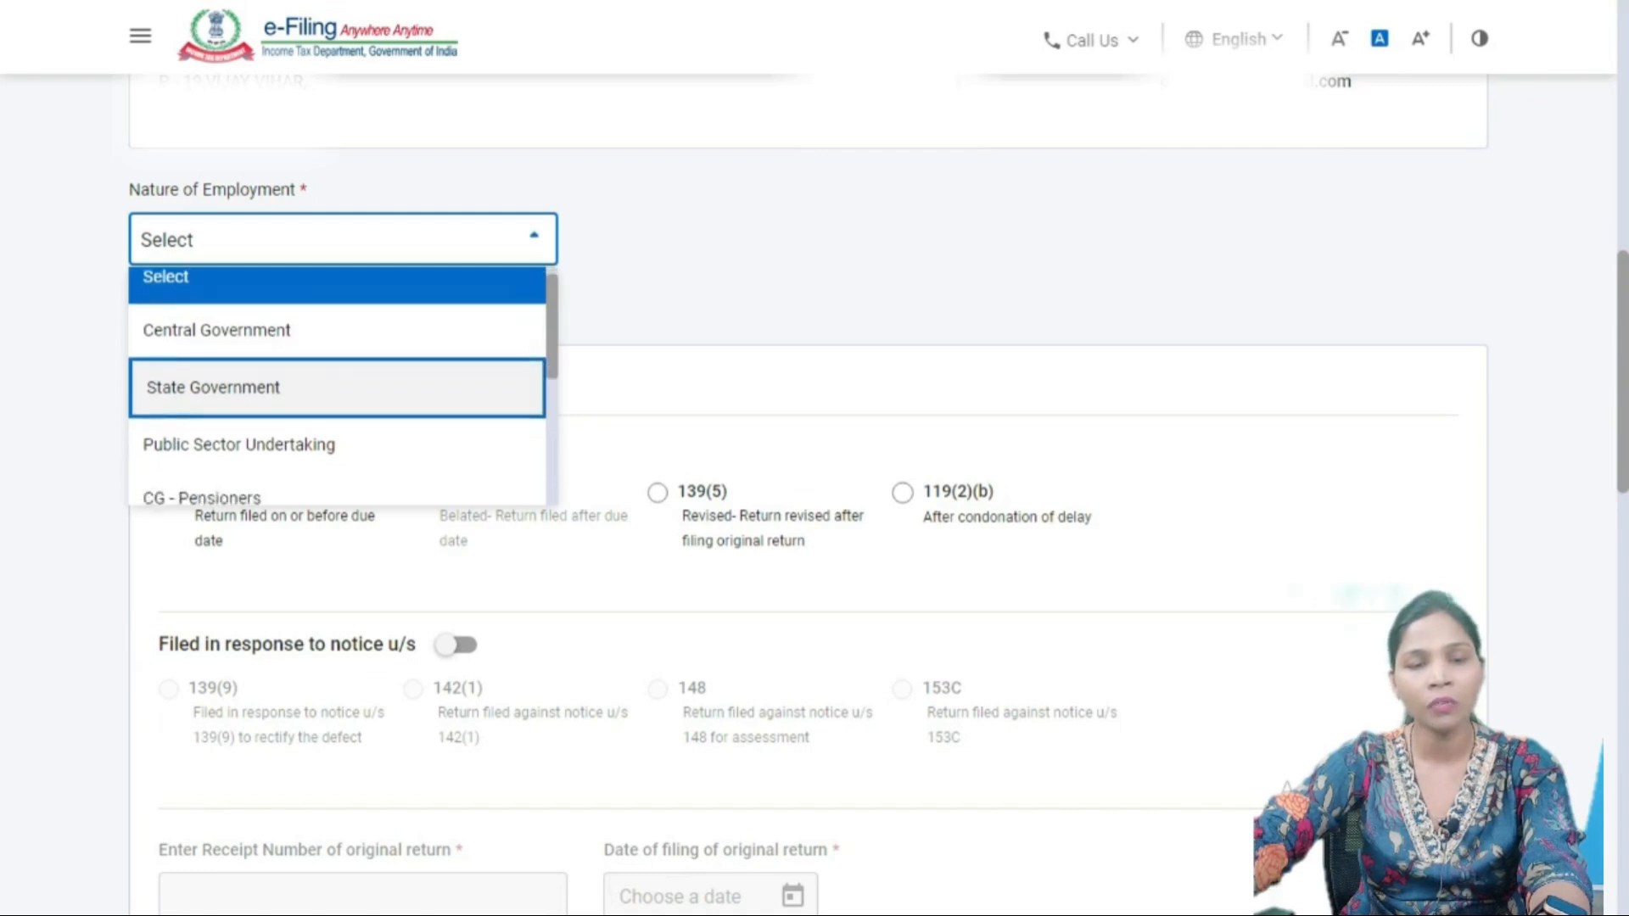
key("Up")
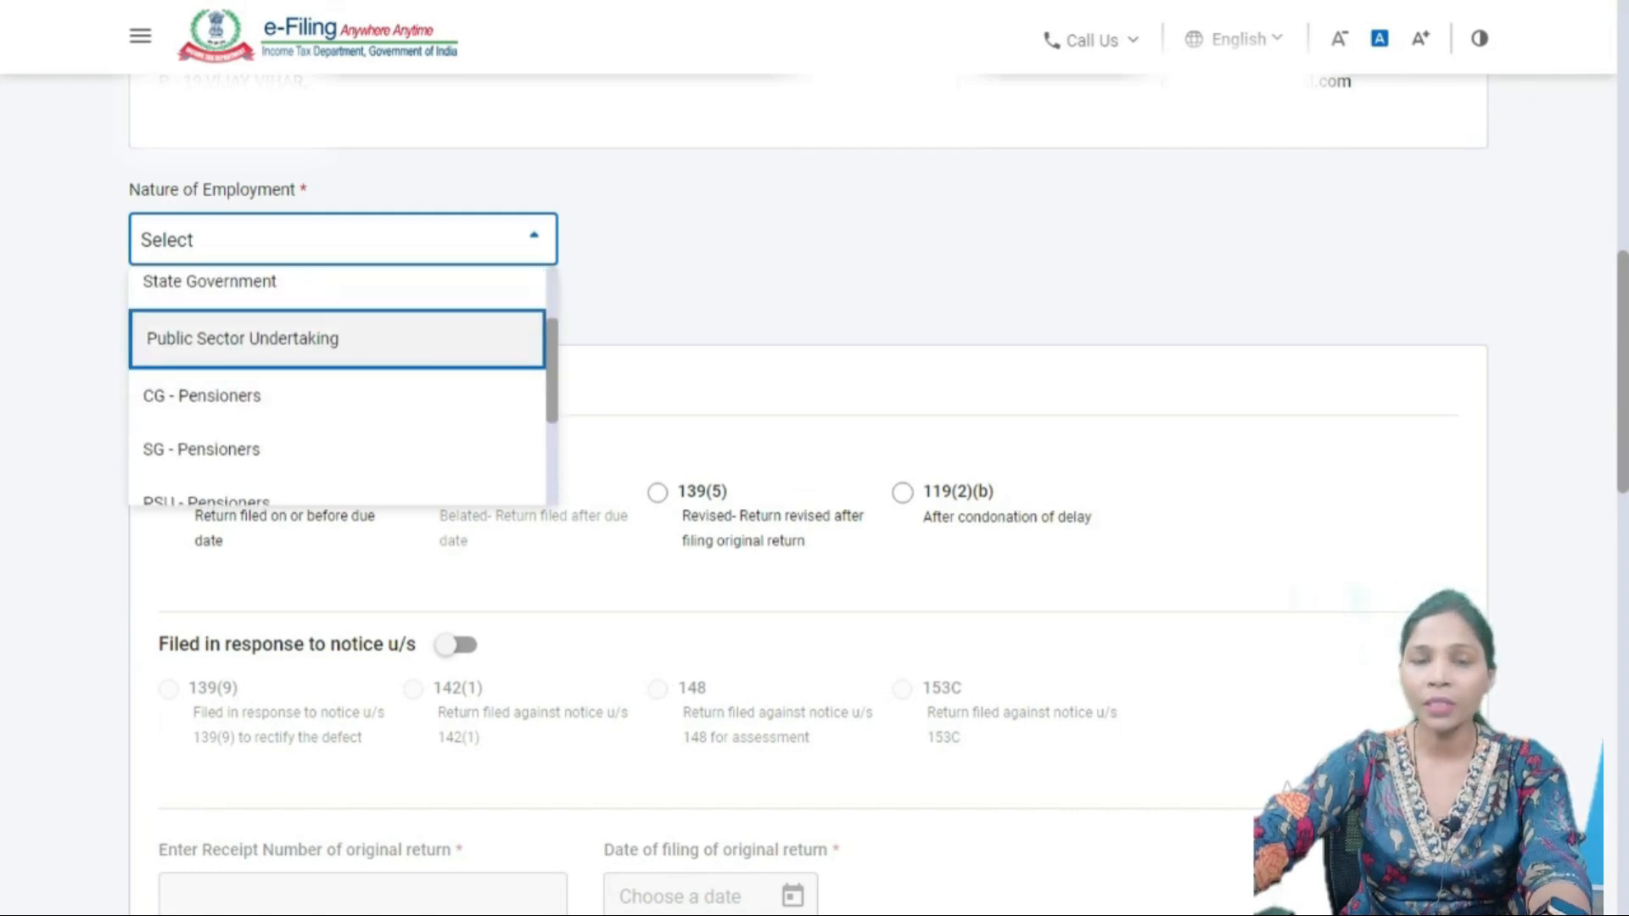
key("Down")
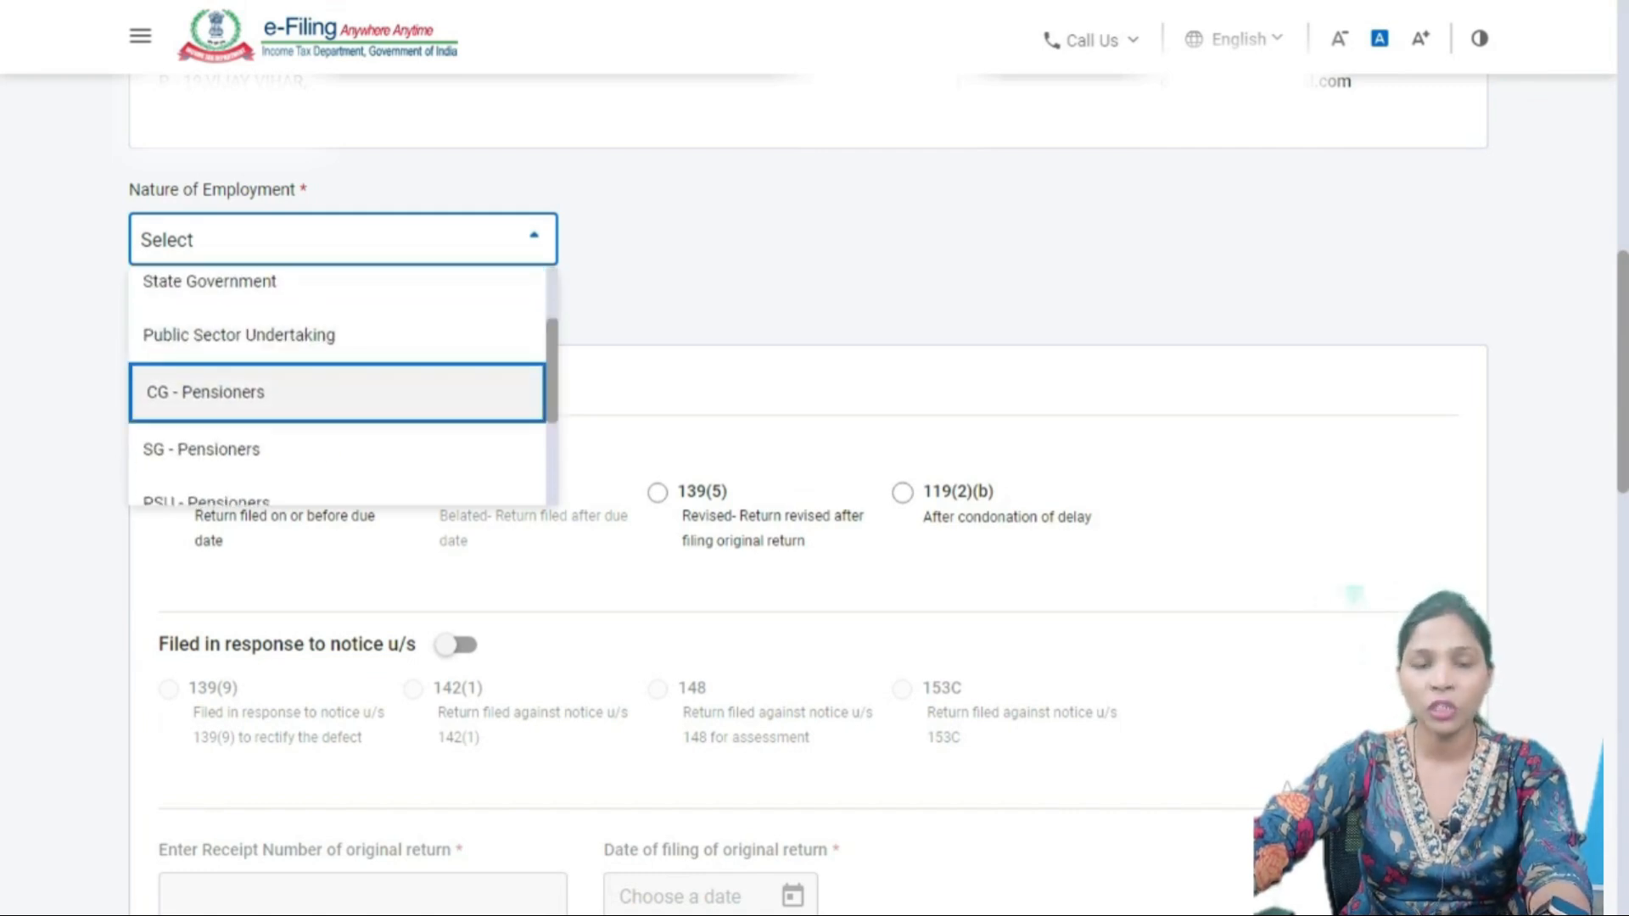
scroll(340, 386, "down", 2)
key("Down")
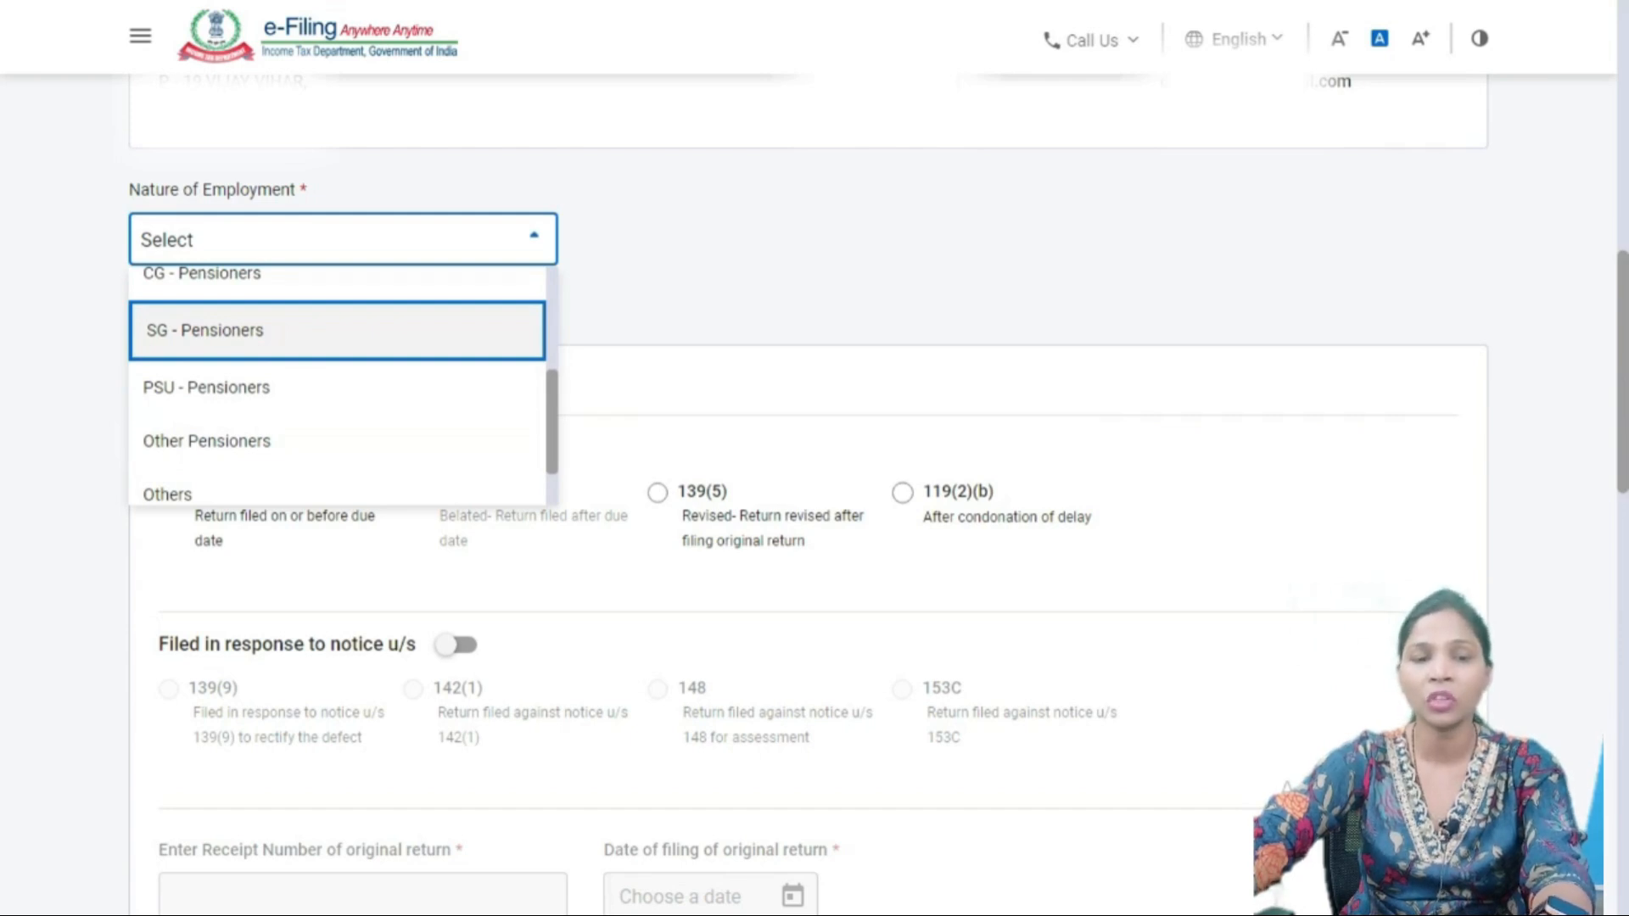
key("Down")
key("Down")
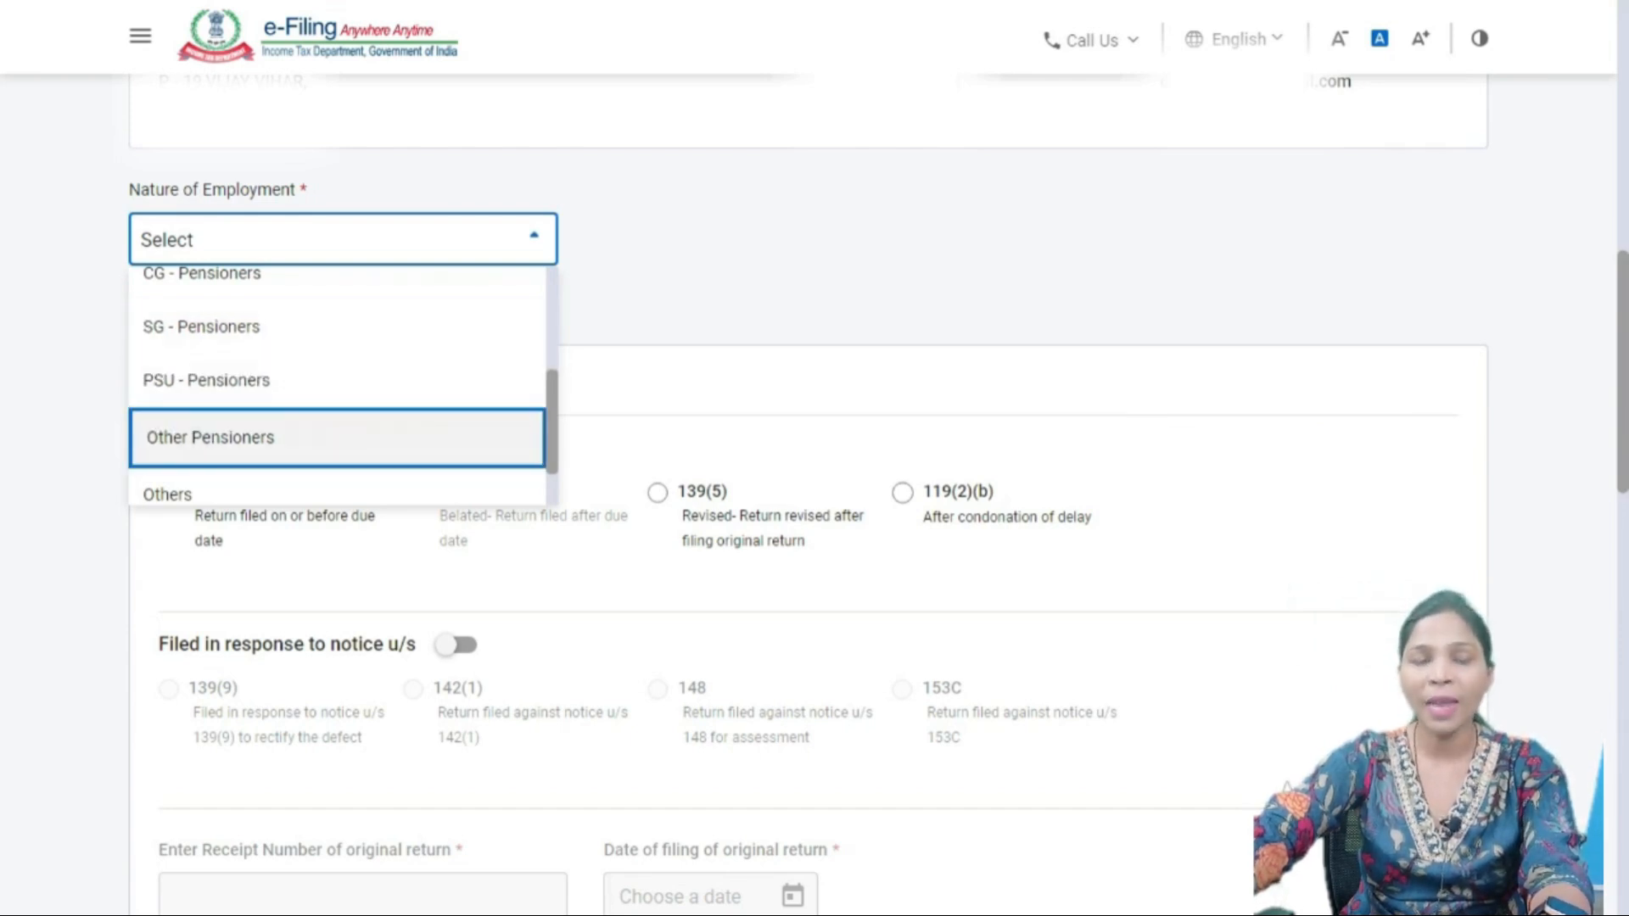
scroll(340, 386, "down", 1)
key("Down")
key("Down")
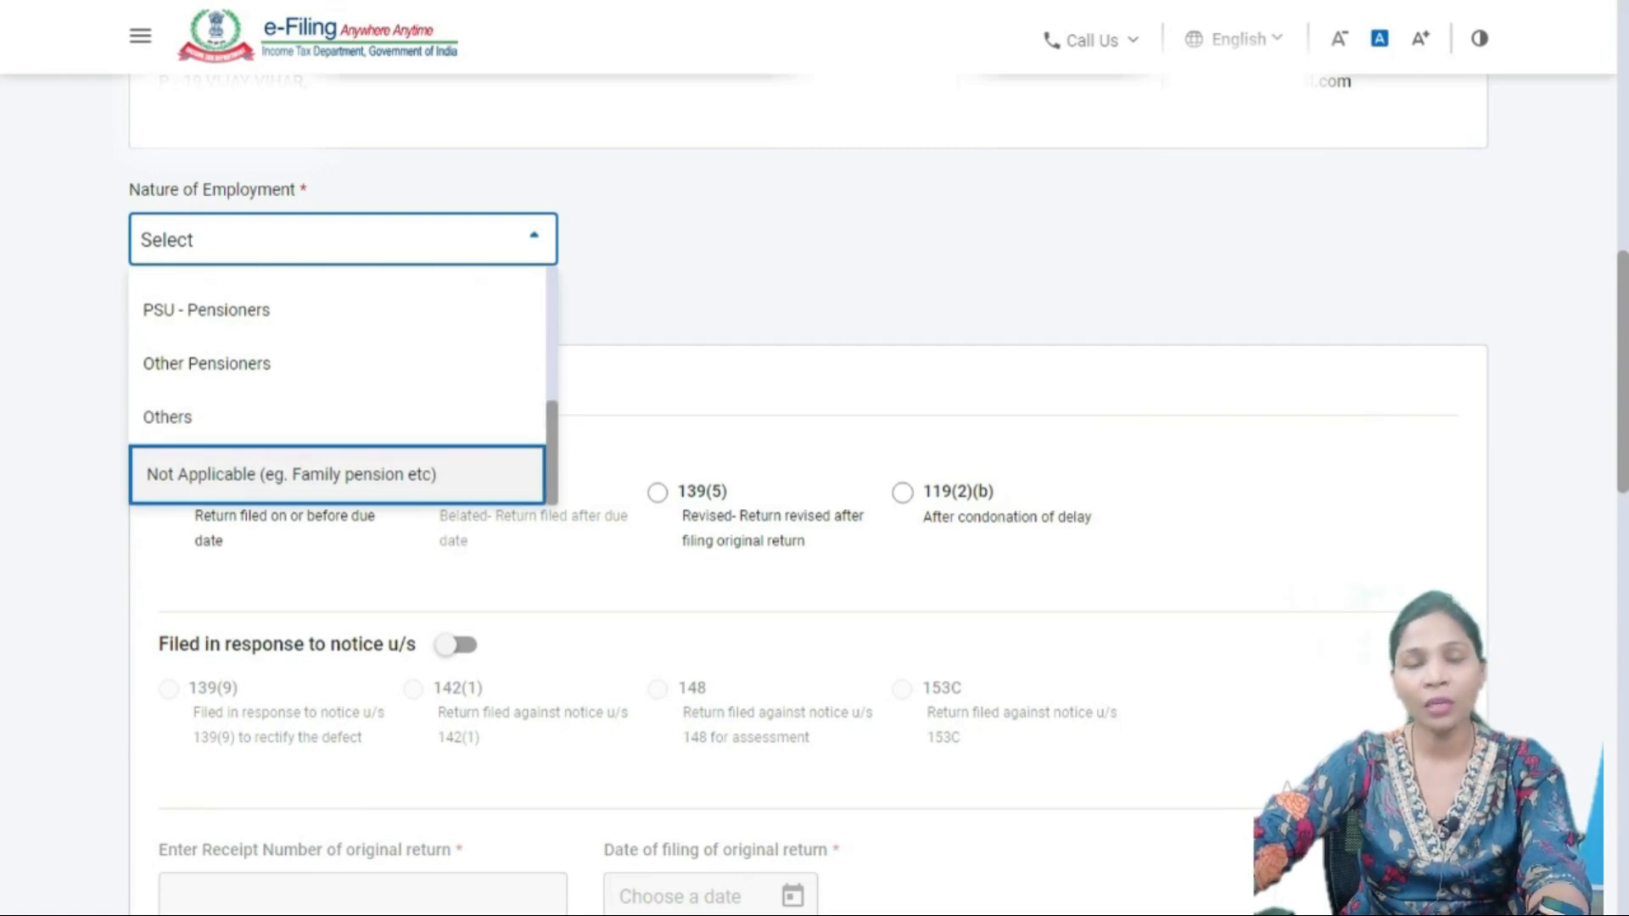
scroll(340, 493, "up", 4)
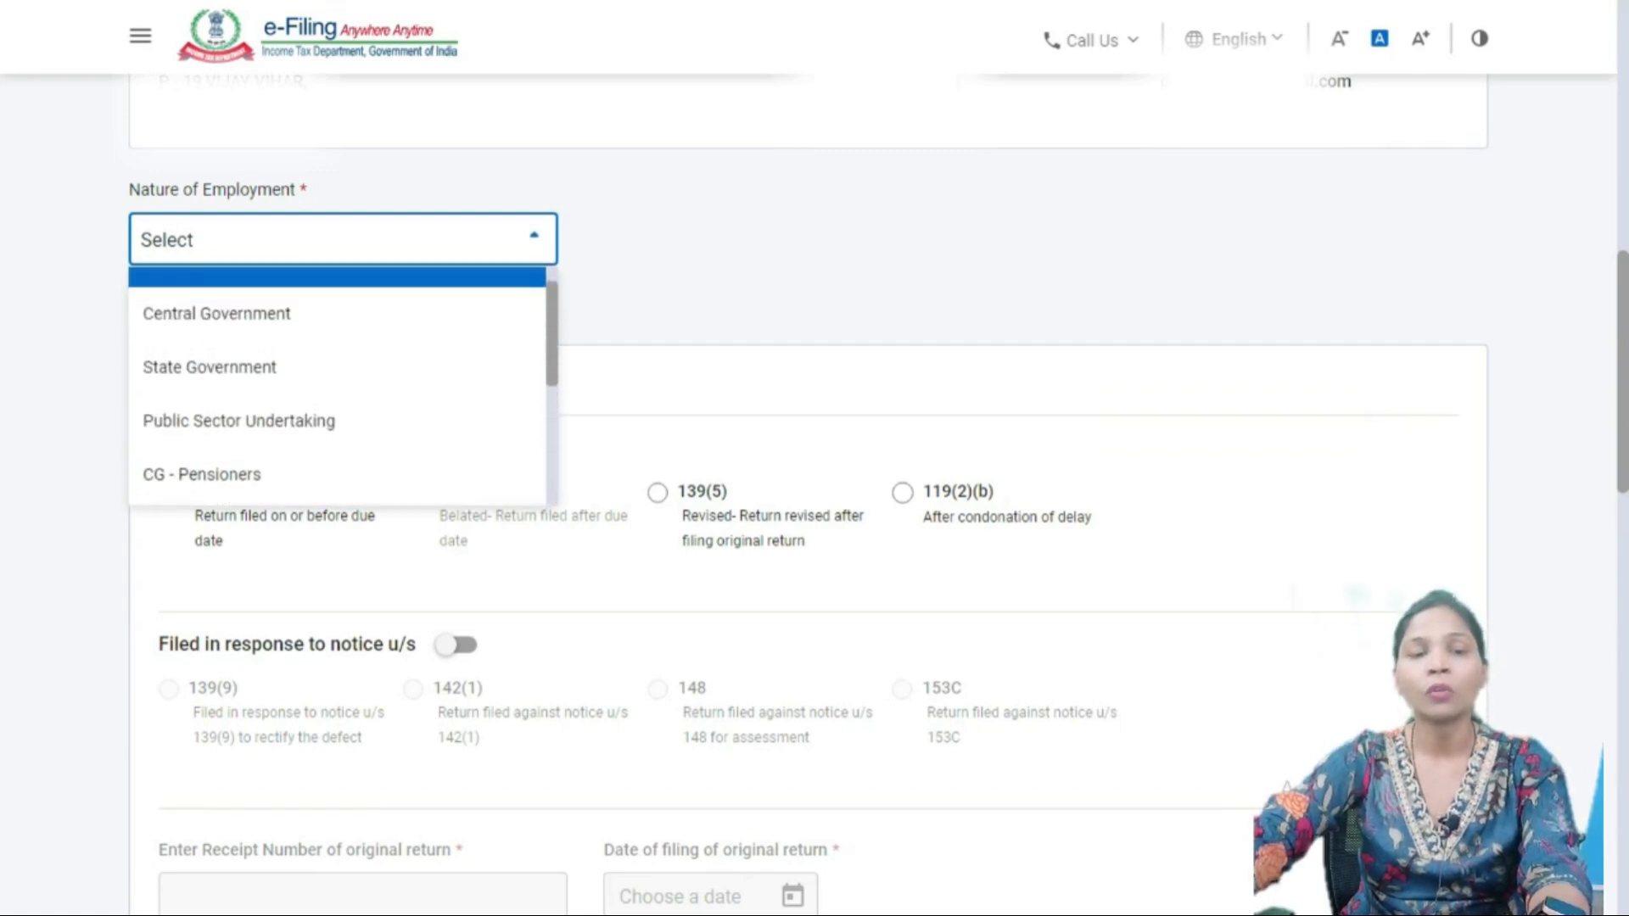
key("Up")
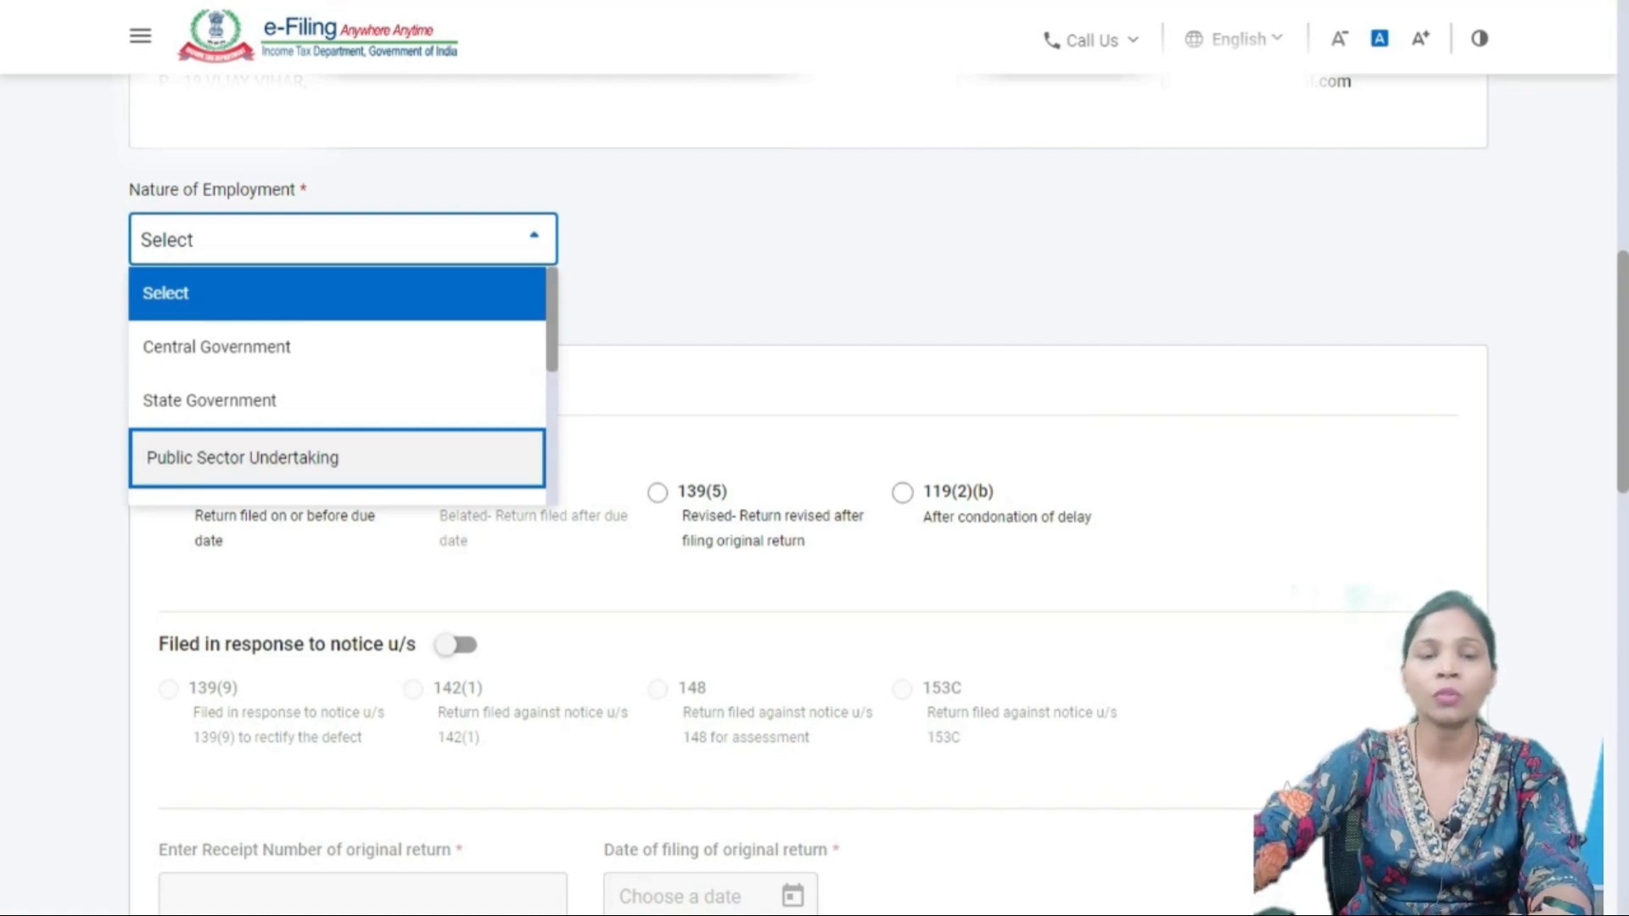
key("Up")
key("Return")
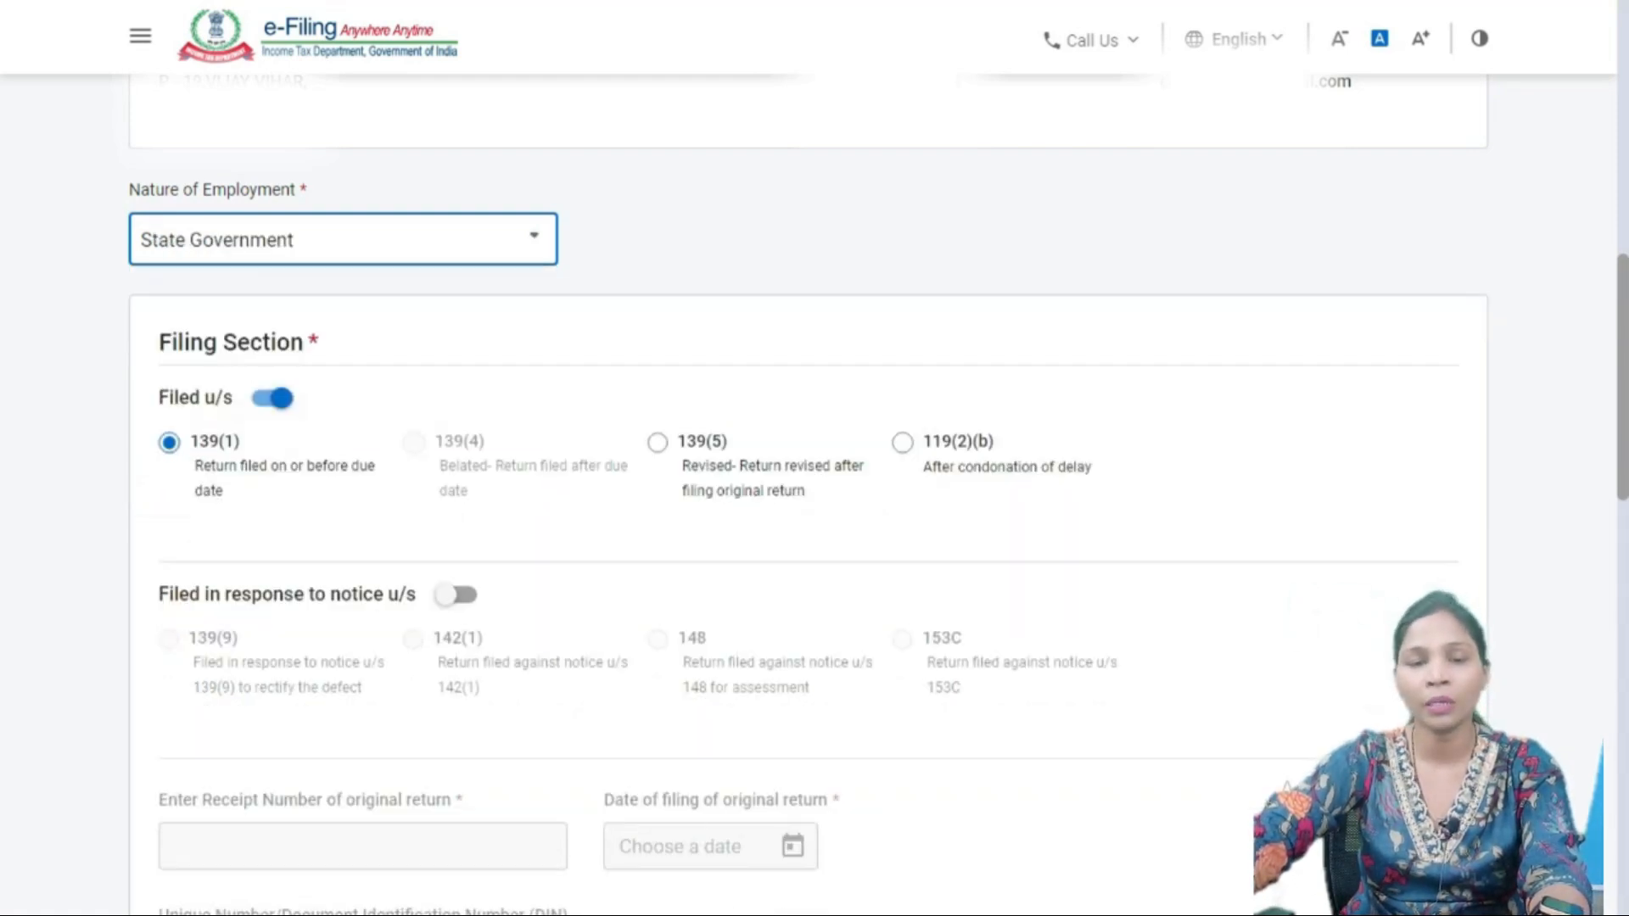
- Switch the Filing Section toggle to 'Filed u/s 139(1)', turning off the notice option
scroll(806, 492, "down", 2)
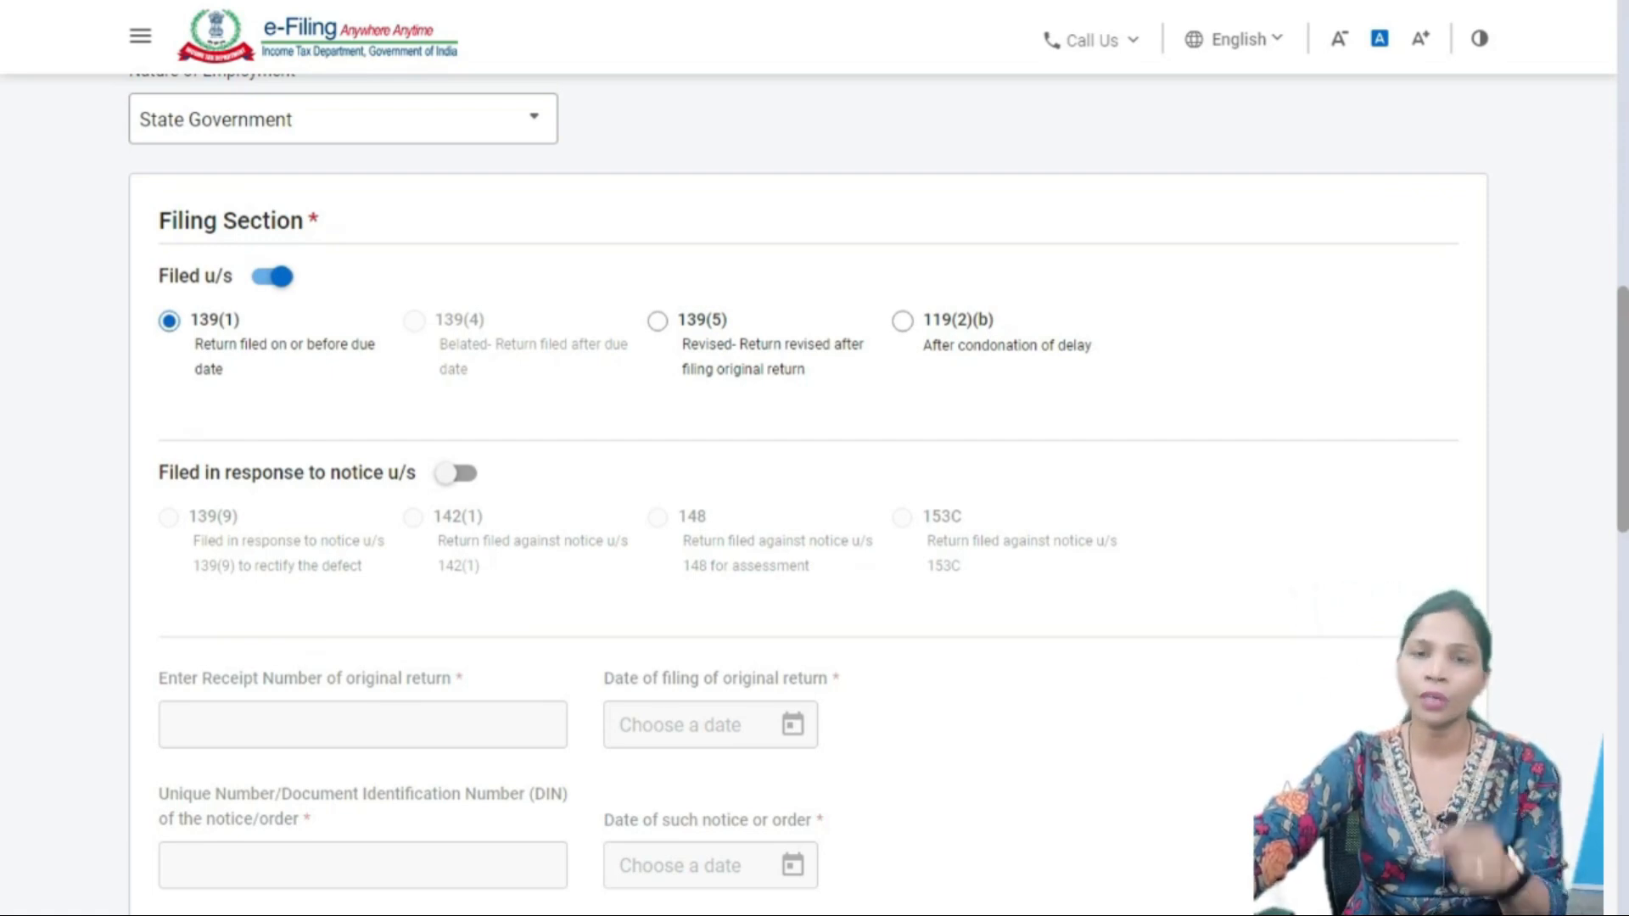
scroll(806, 493, "down", 1)
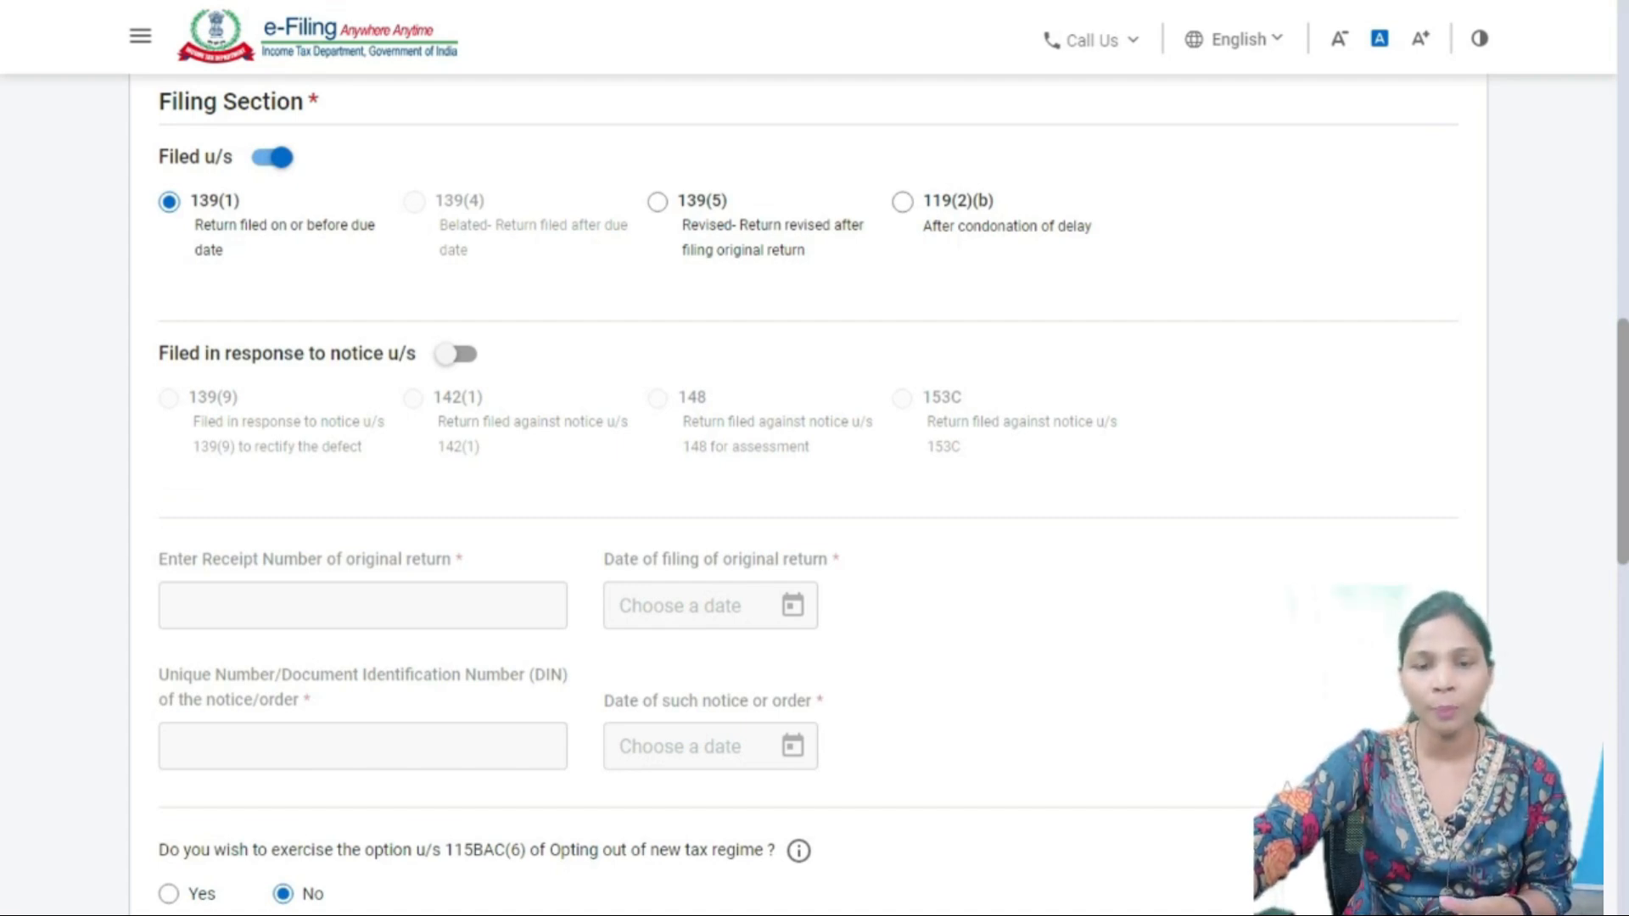
left_click(457, 355)
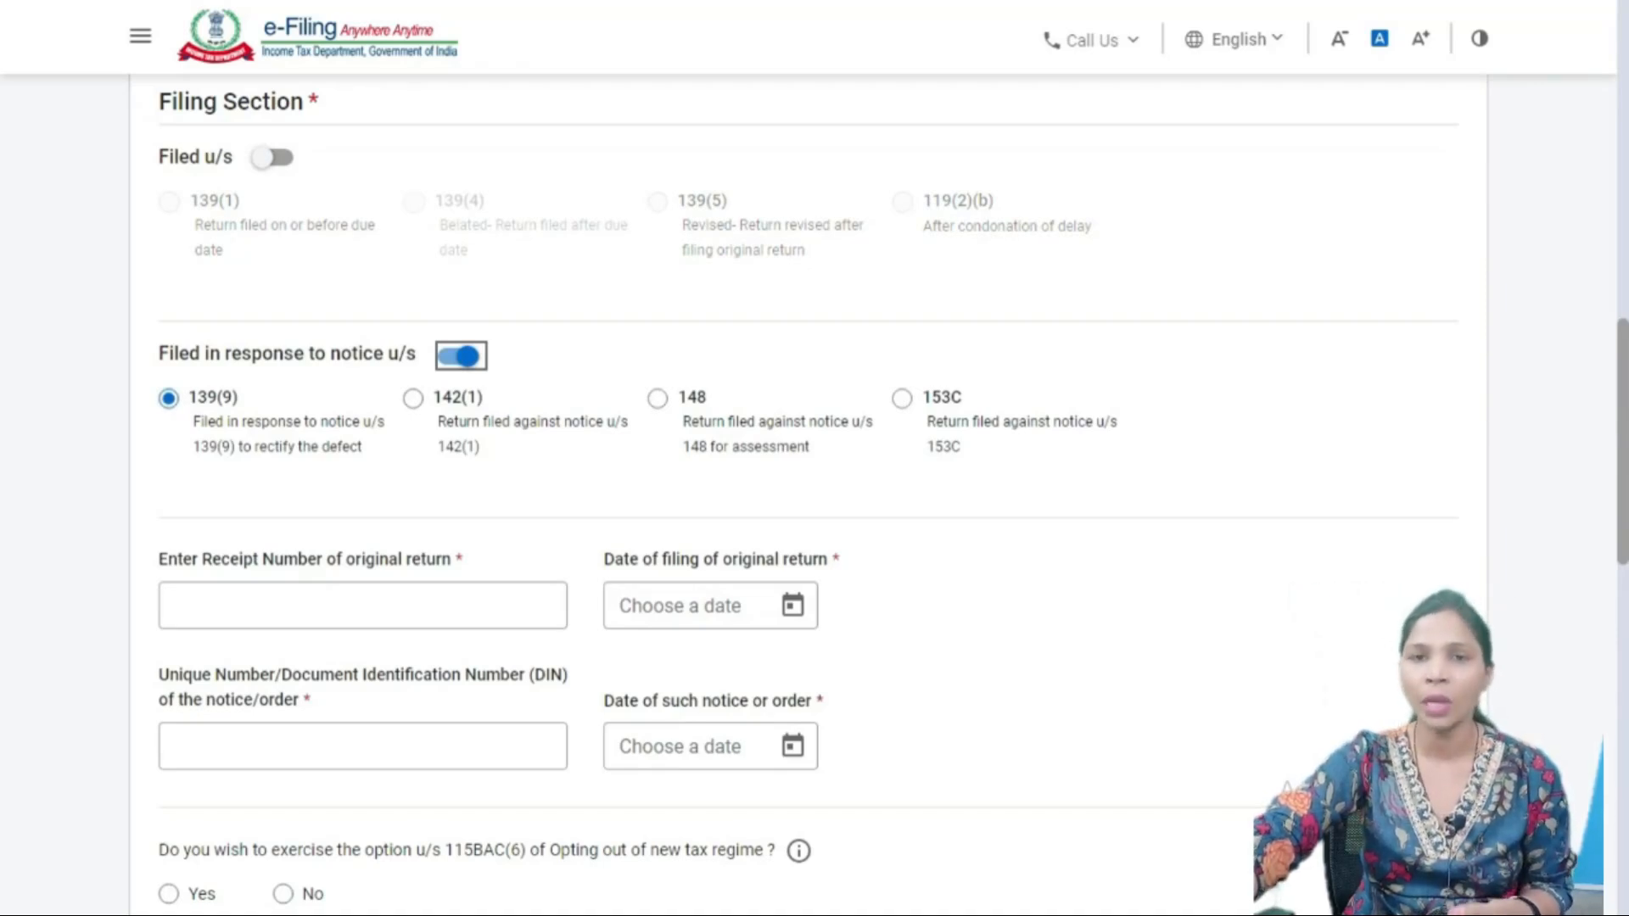
scroll(815, 492, "down", 2)
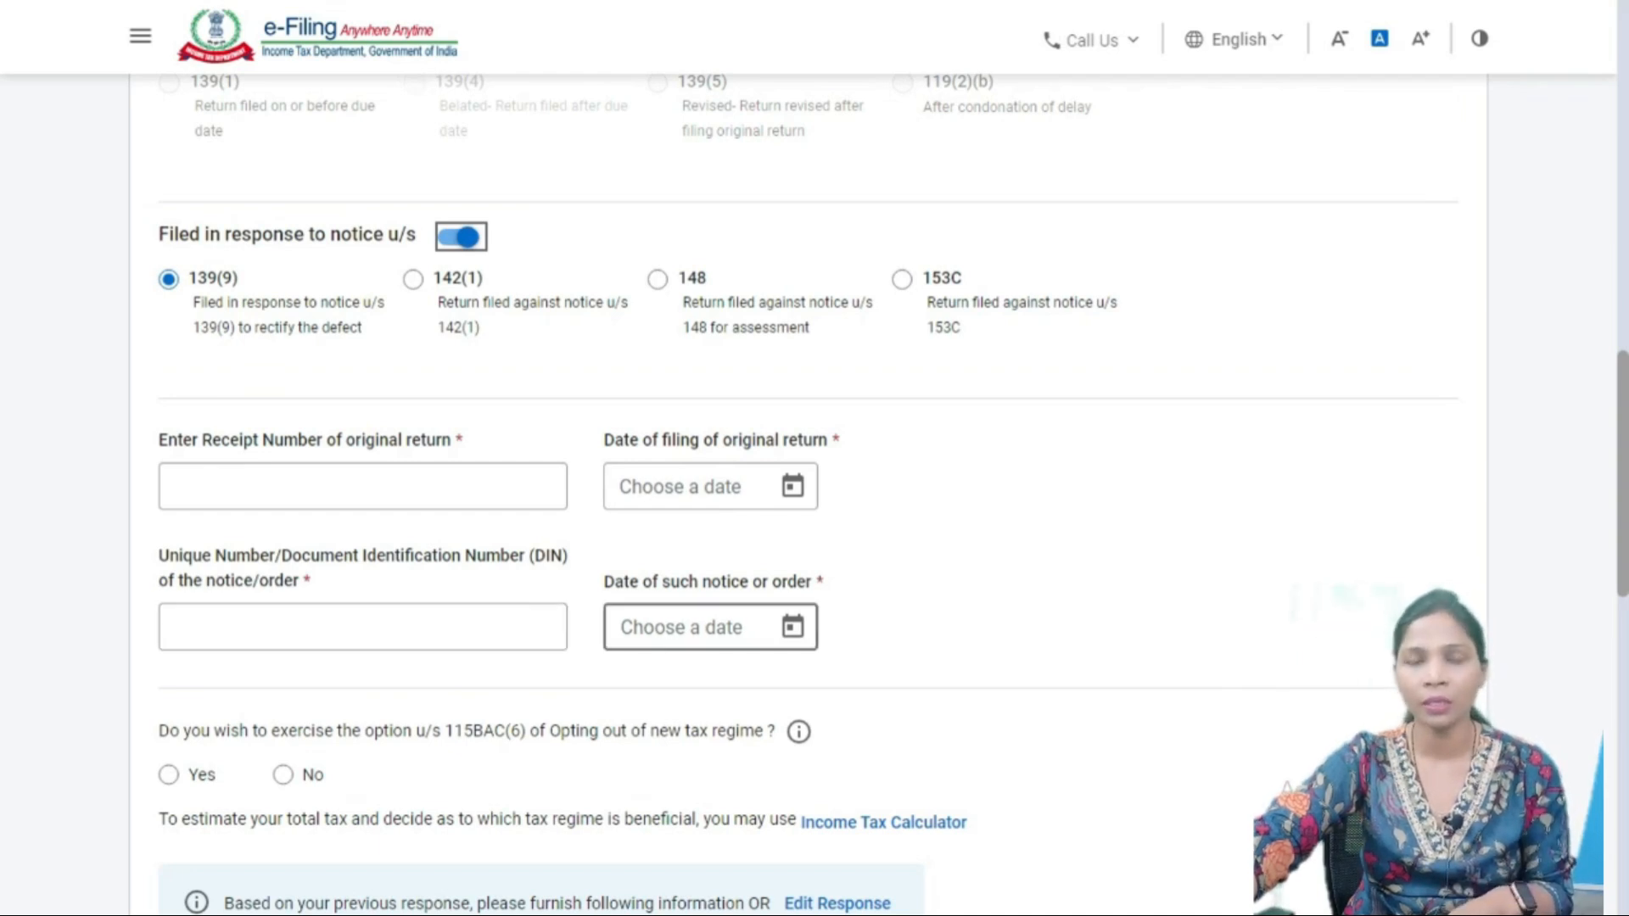
scroll(710, 627, "up", 3)
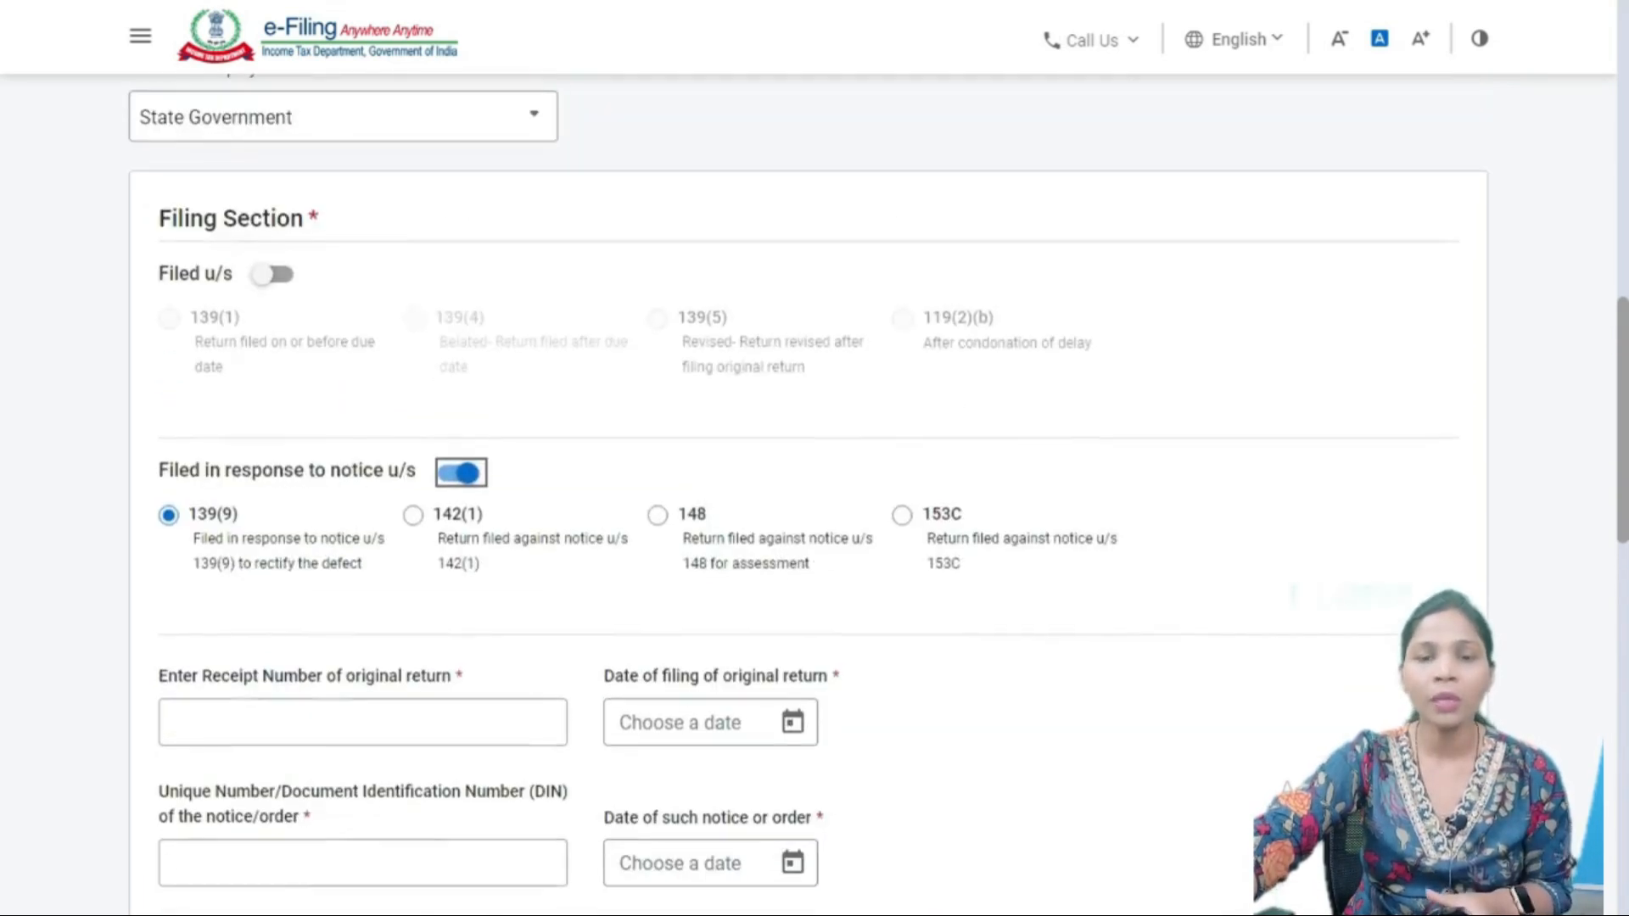
left_click(460, 475)
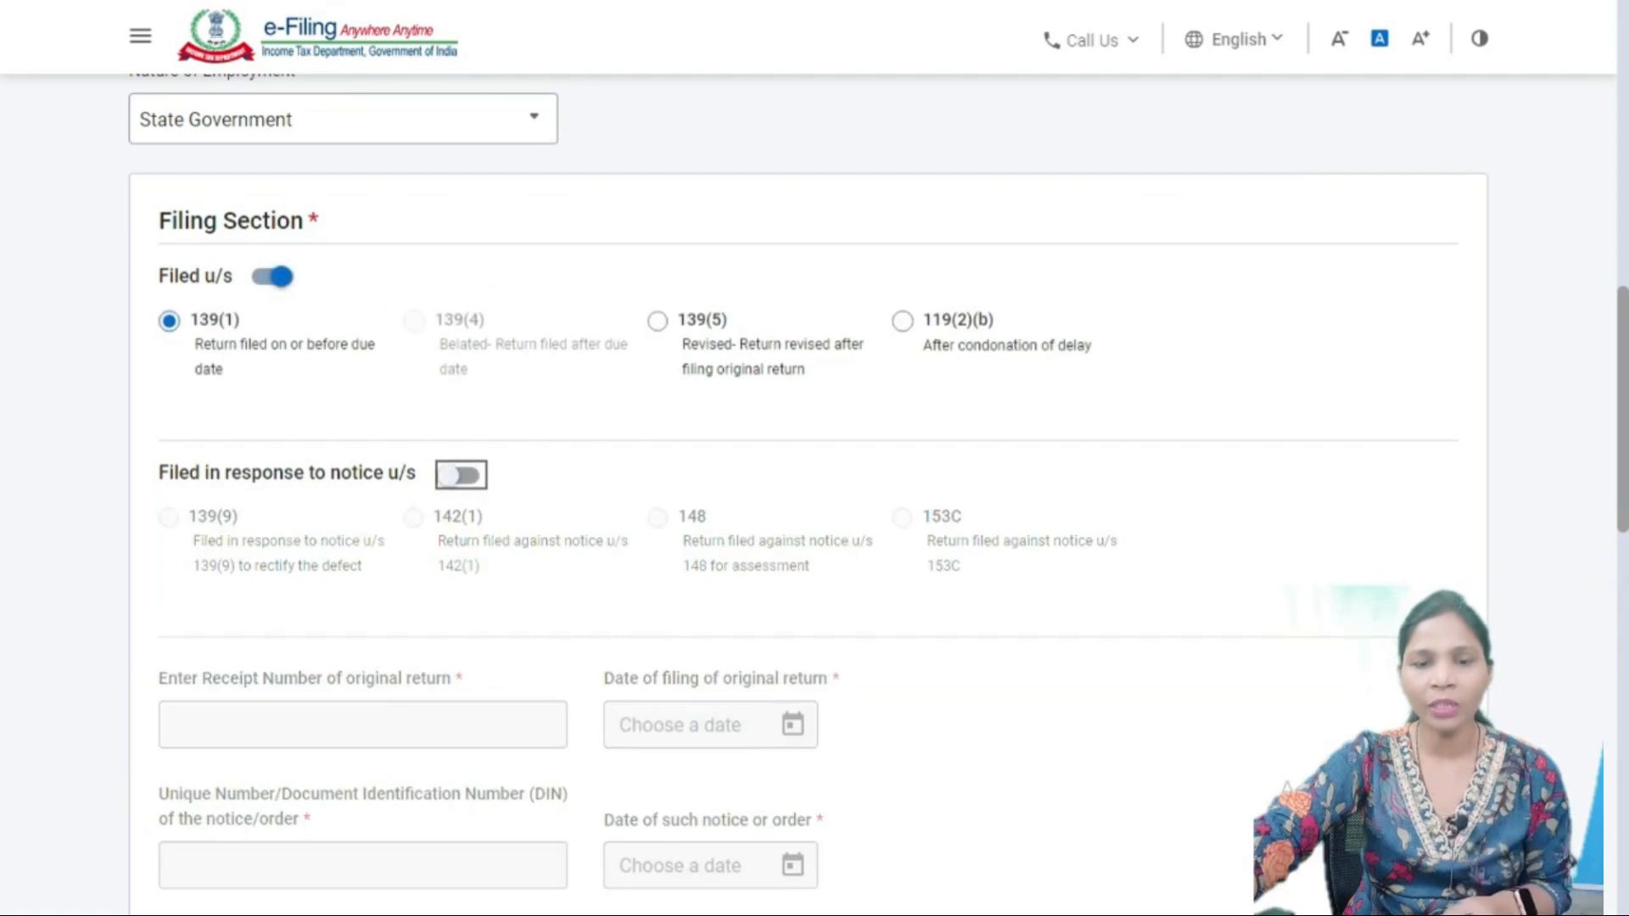
scroll(806, 510, "down", 5)
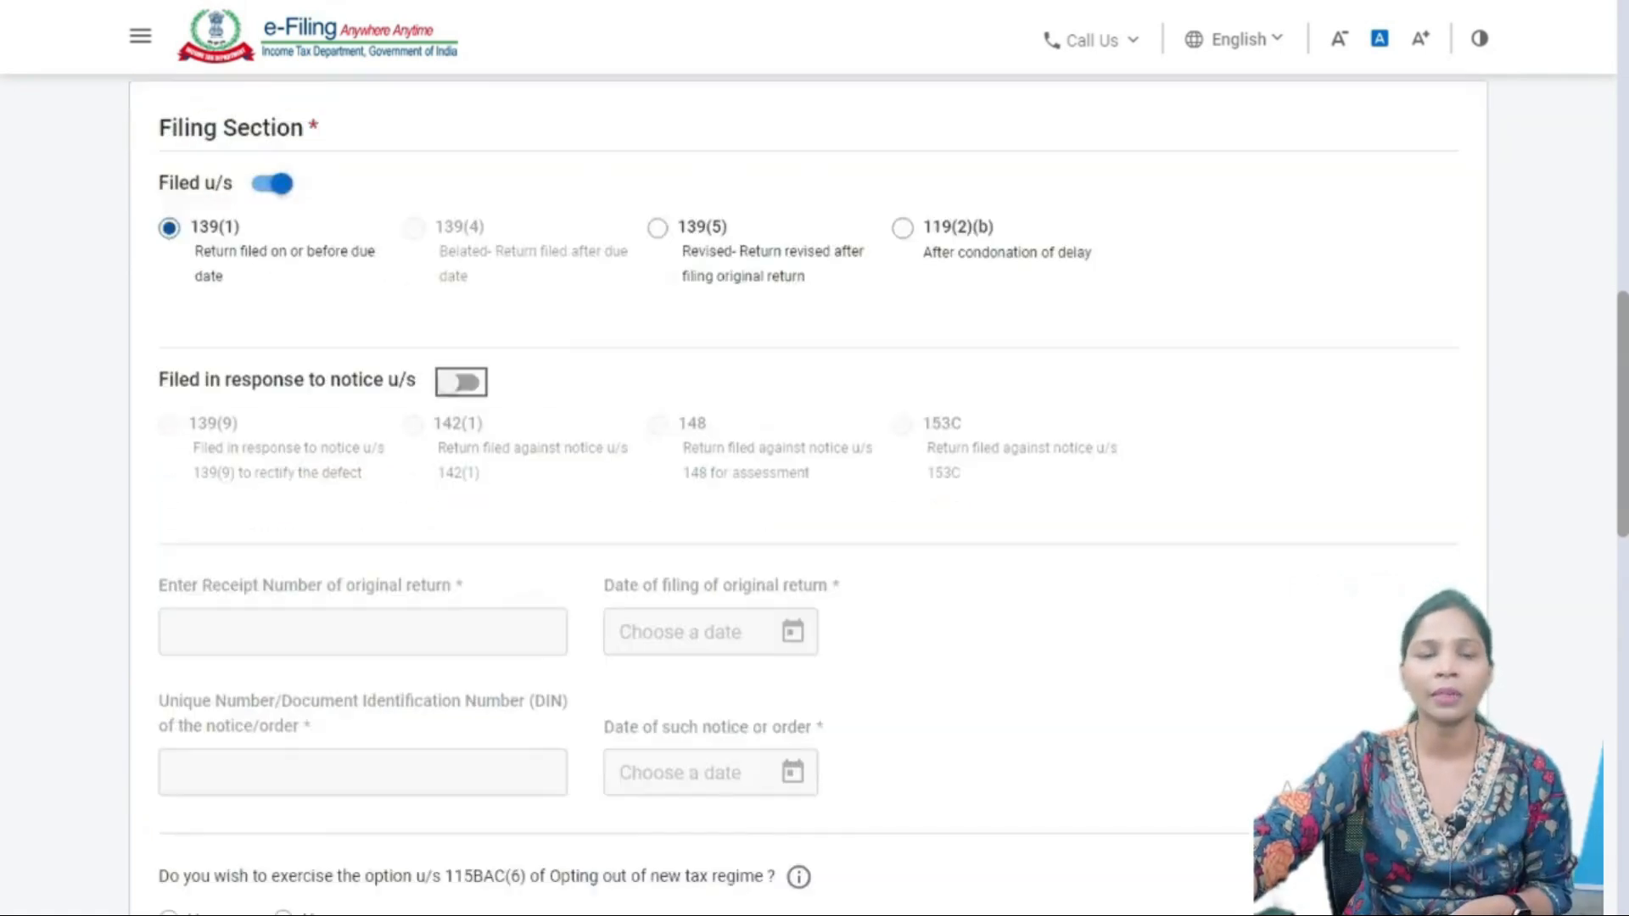
scroll(806, 509, "down", 3)
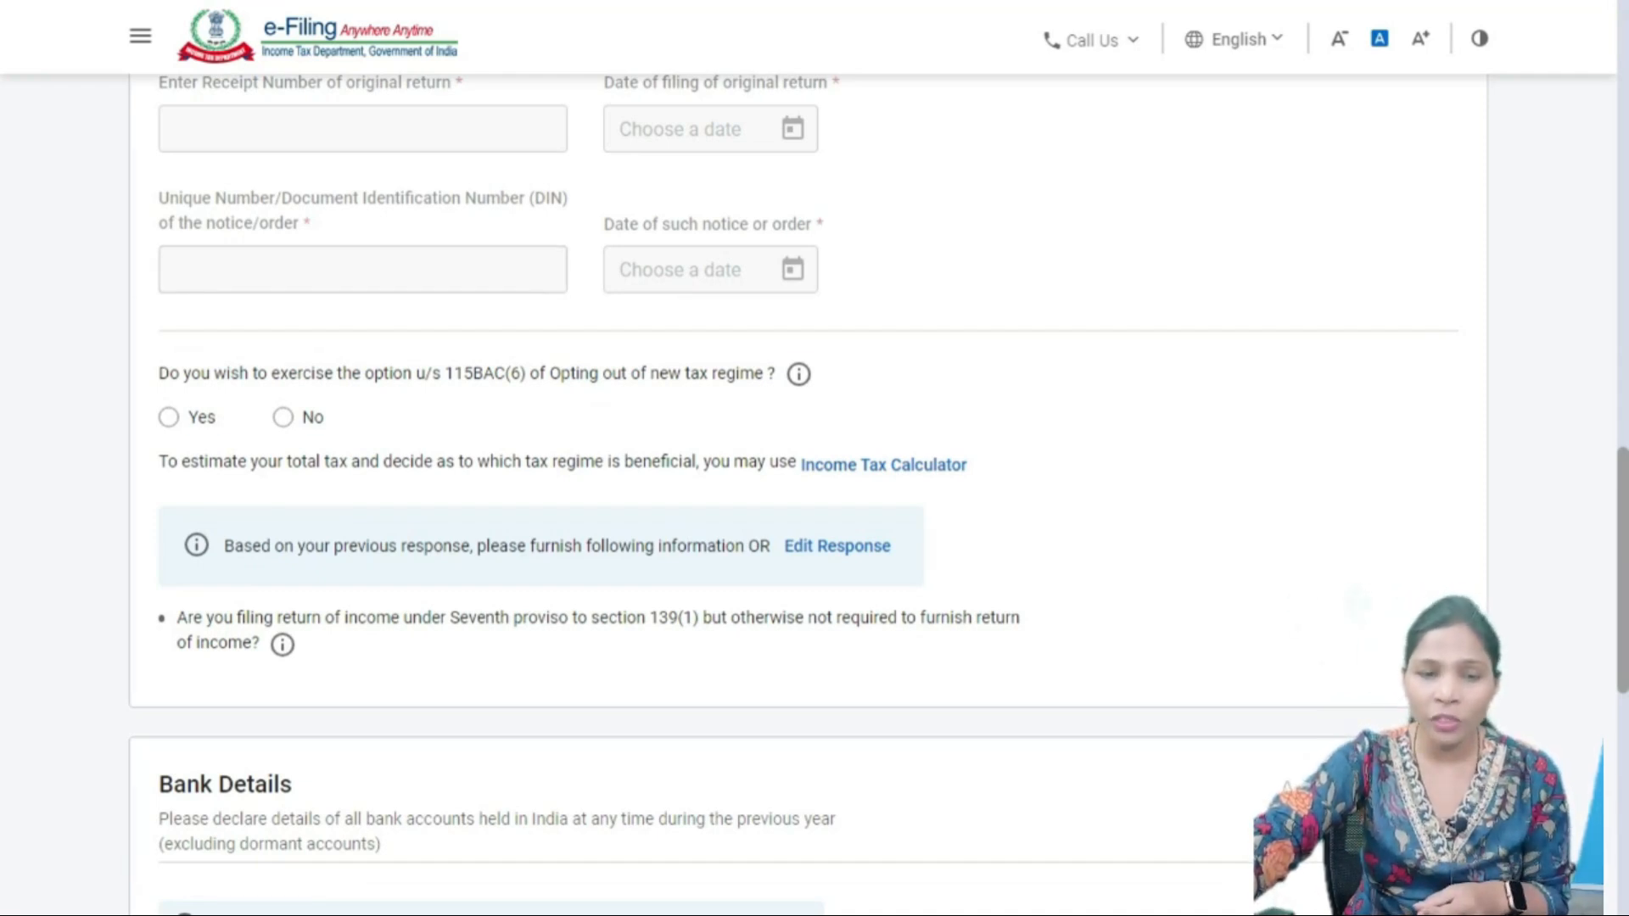
left_click_drag(158, 374, 968, 466)
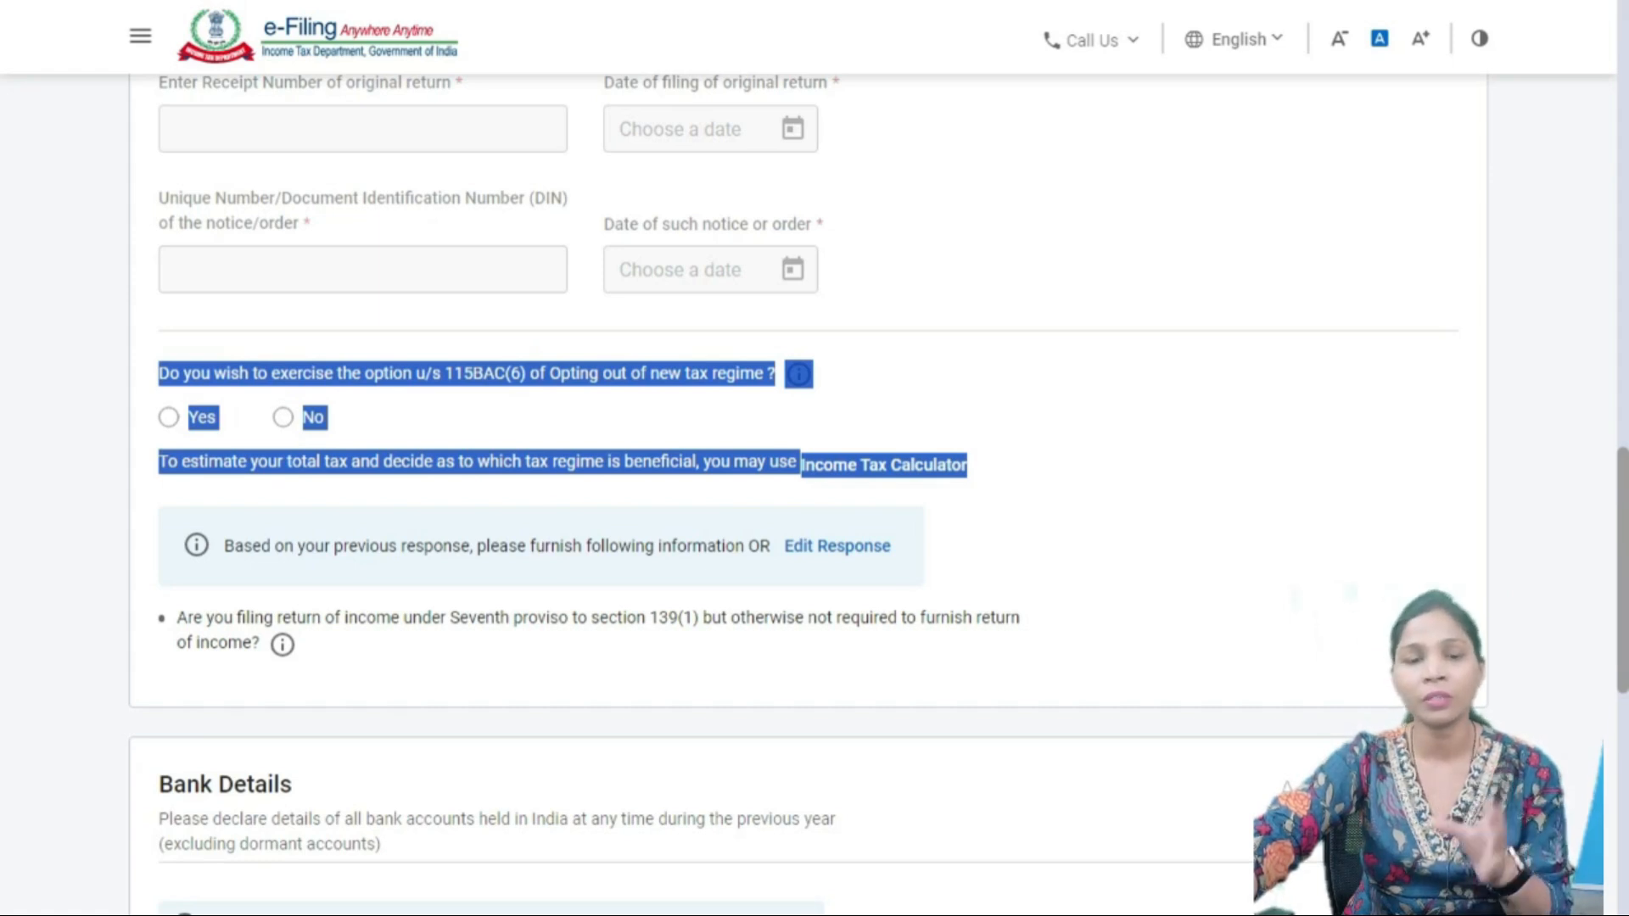
left_click(1019, 468)
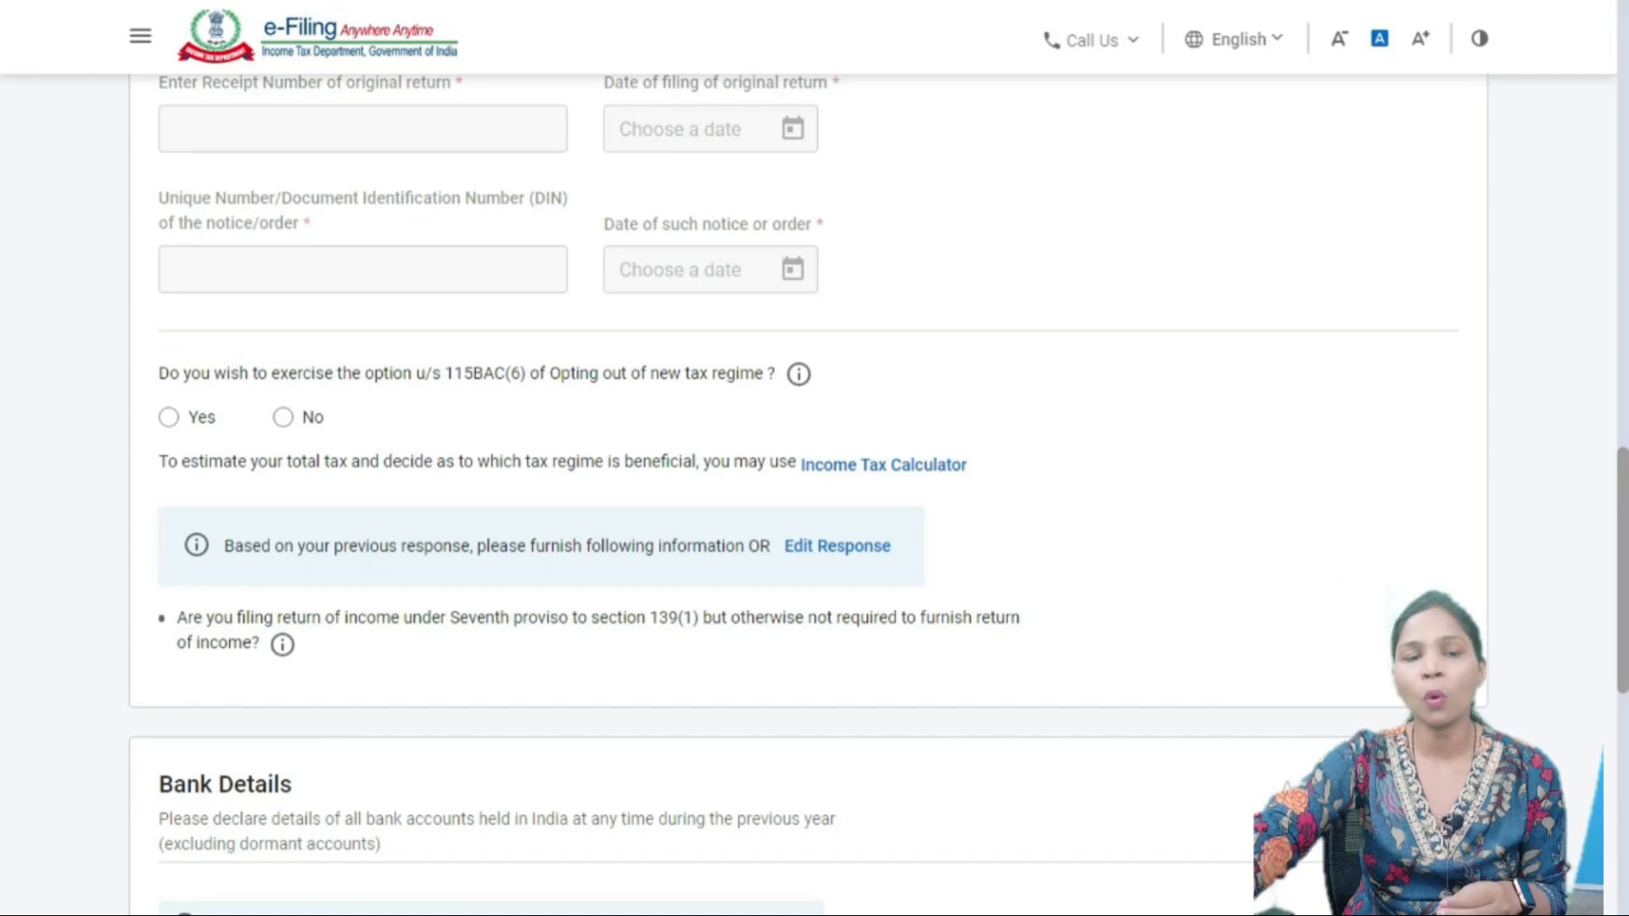
- Answer Yes to the section 115BAC(6) question on opting out of the new regime
left_click(169, 418)
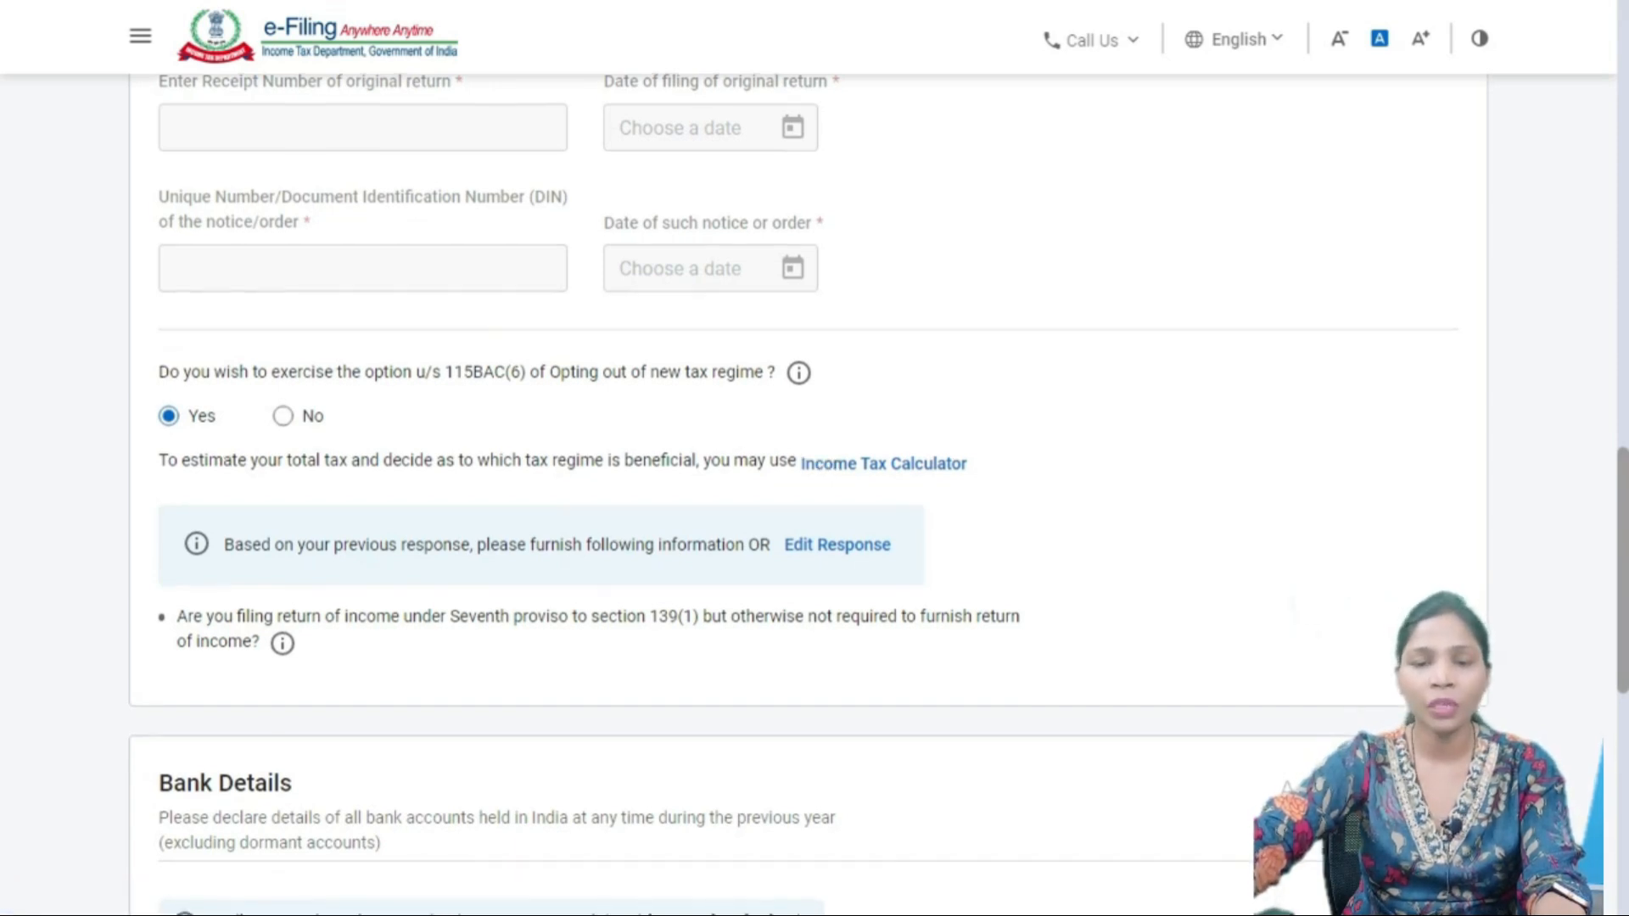
scroll(806, 492, "down", 2)
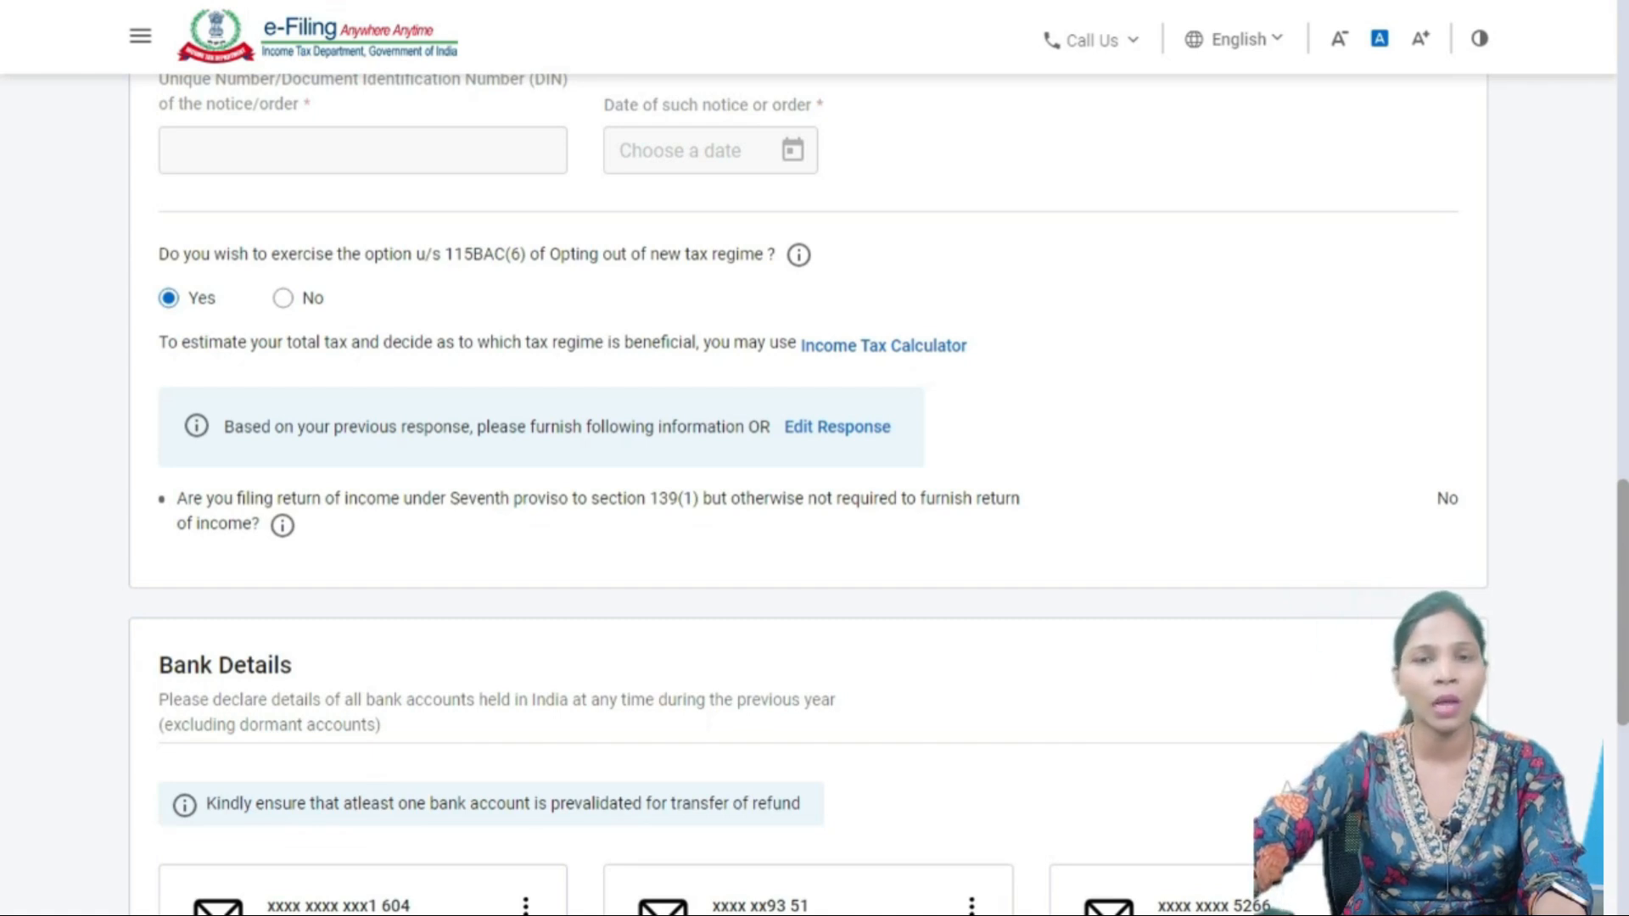
scroll(806, 492, "down", 4)
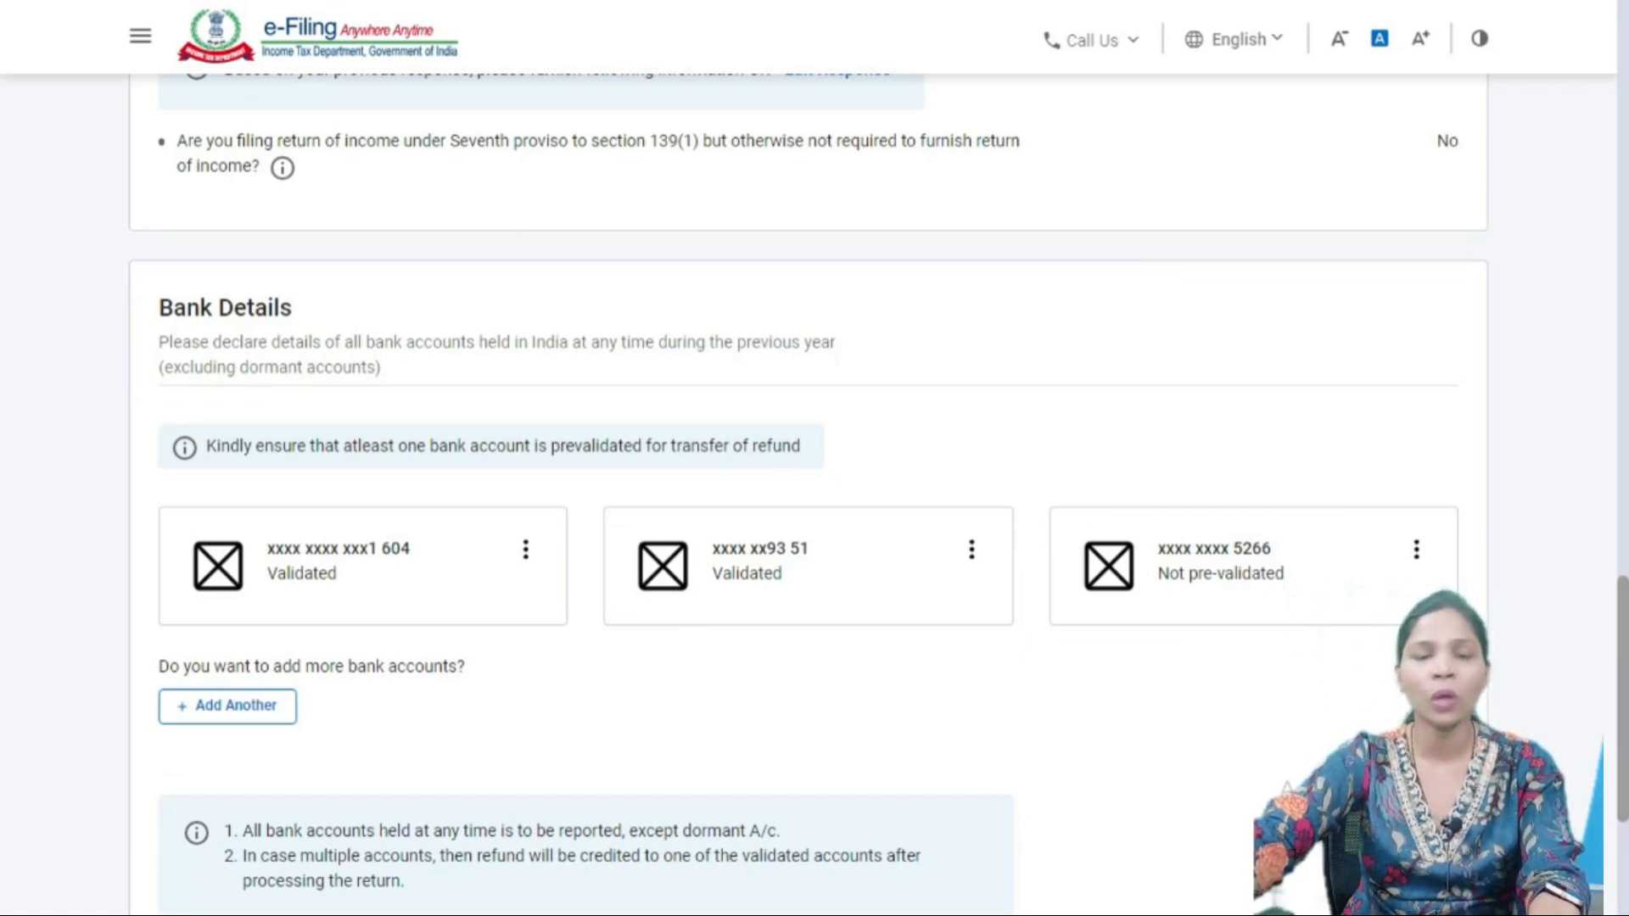
- Review the first bank account's options menu and scroll to the end of personal information
left_click(525, 550)
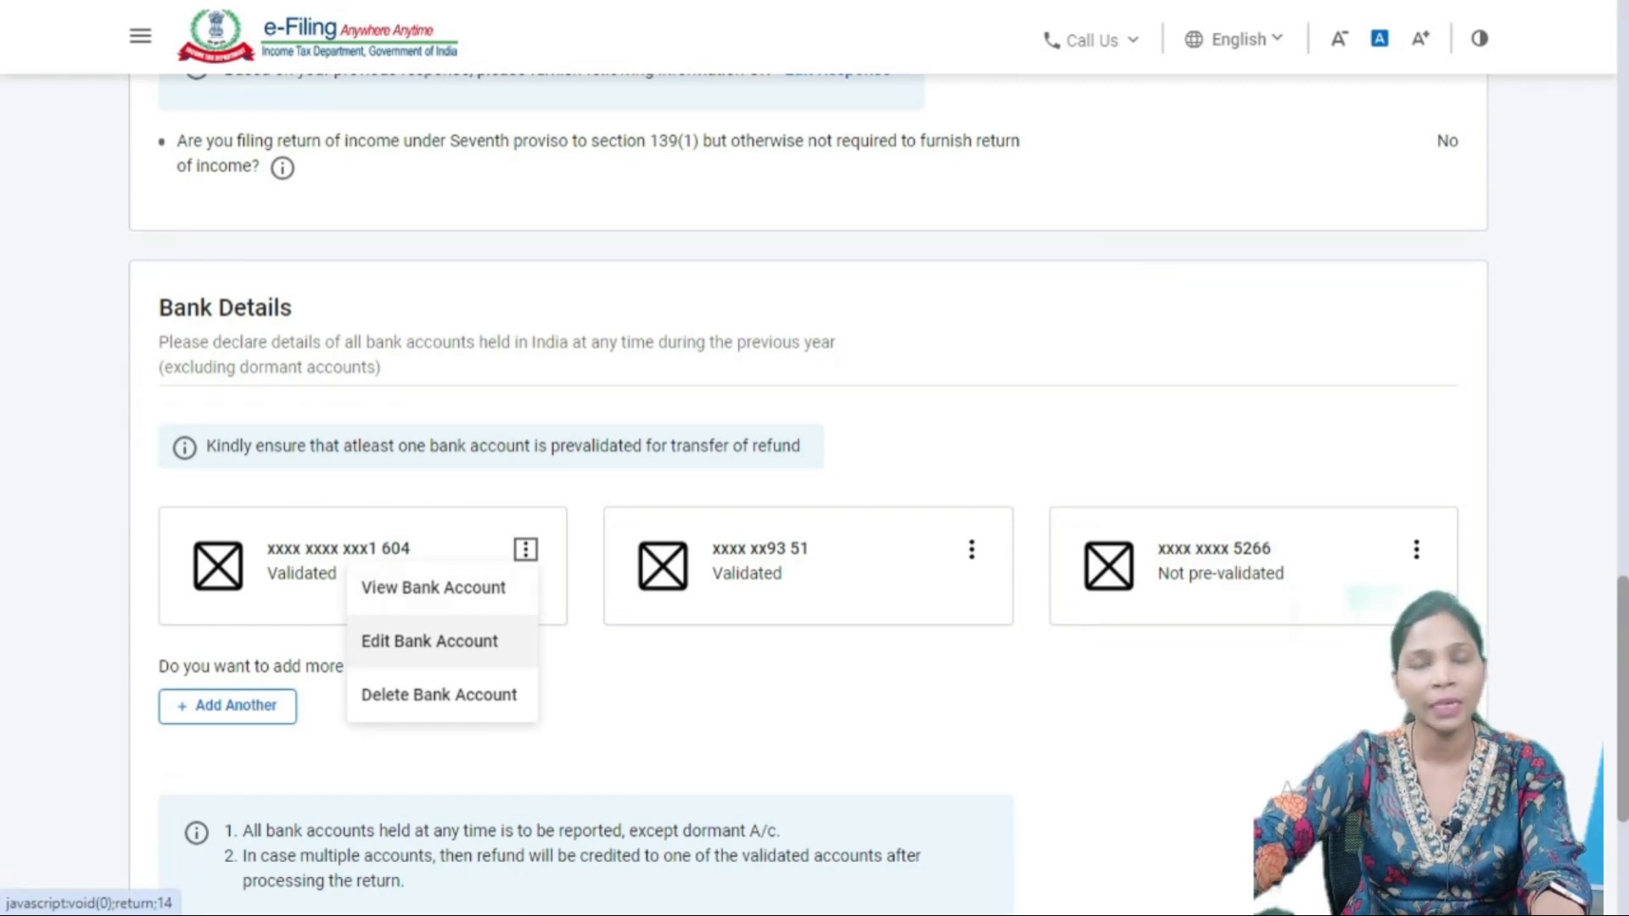
key("Escape")
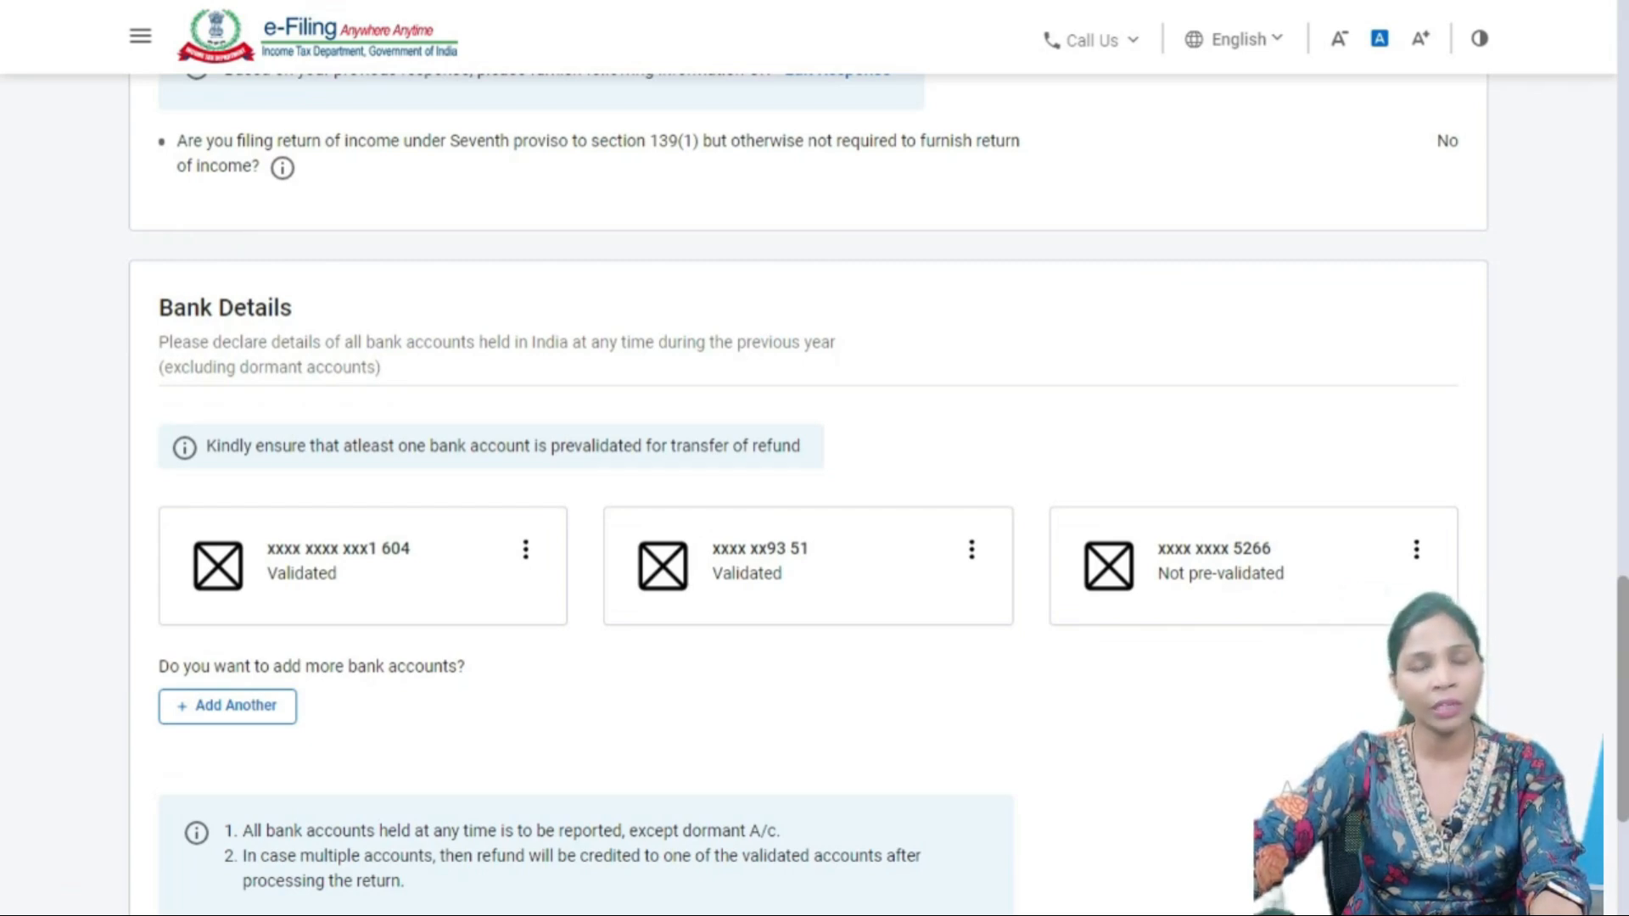
left_click(526, 549)
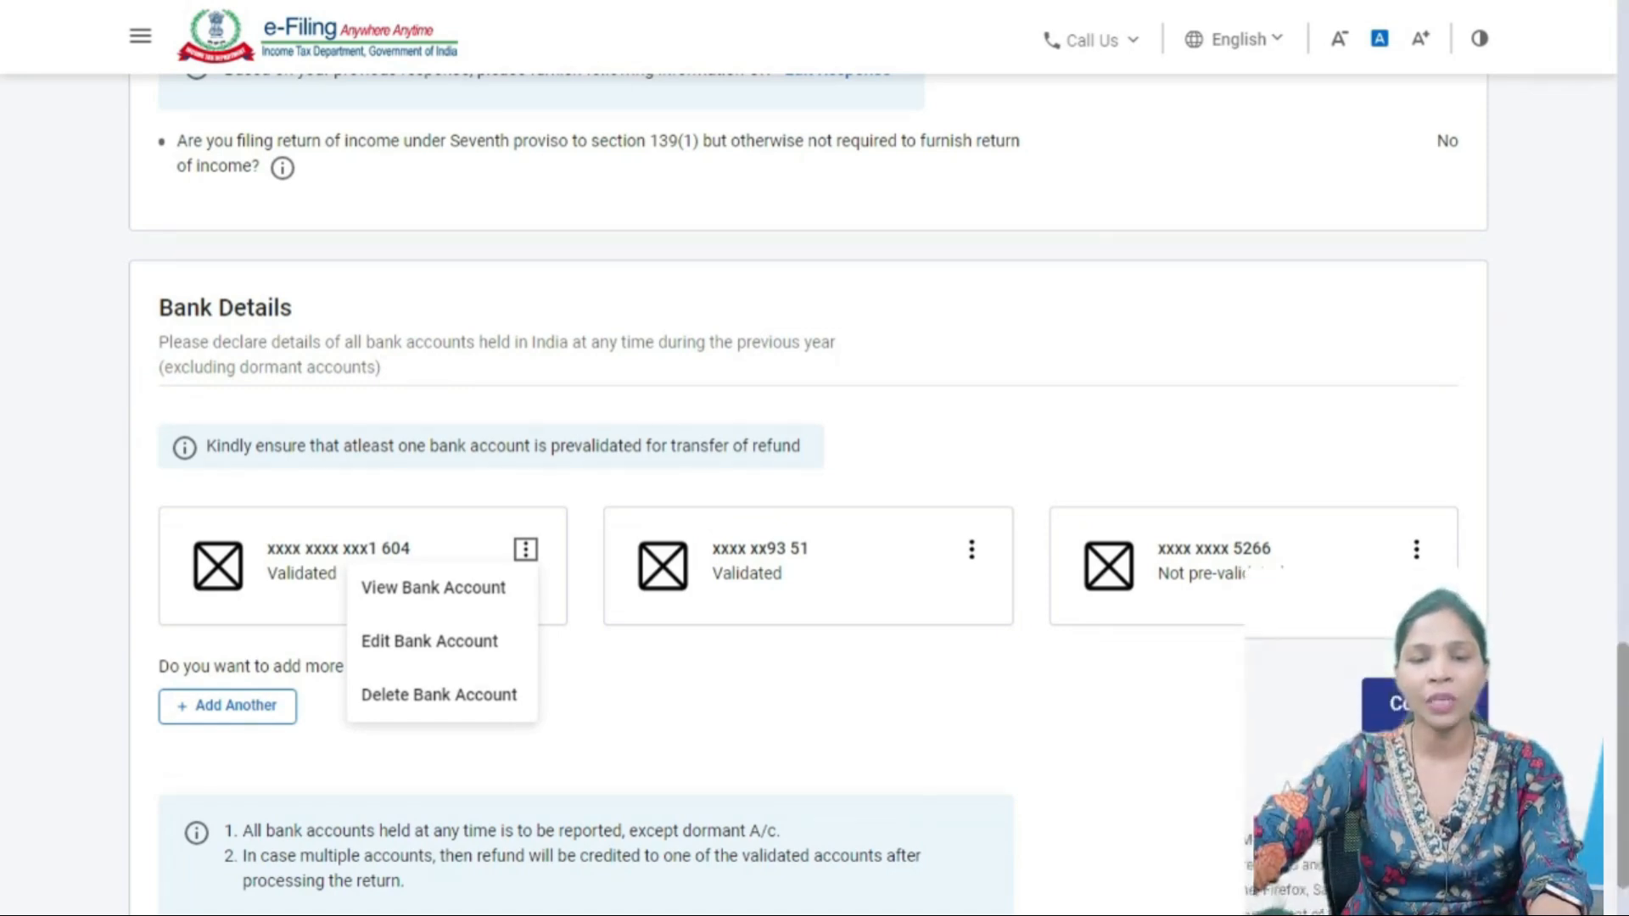
scroll(806, 492, "down", 4)
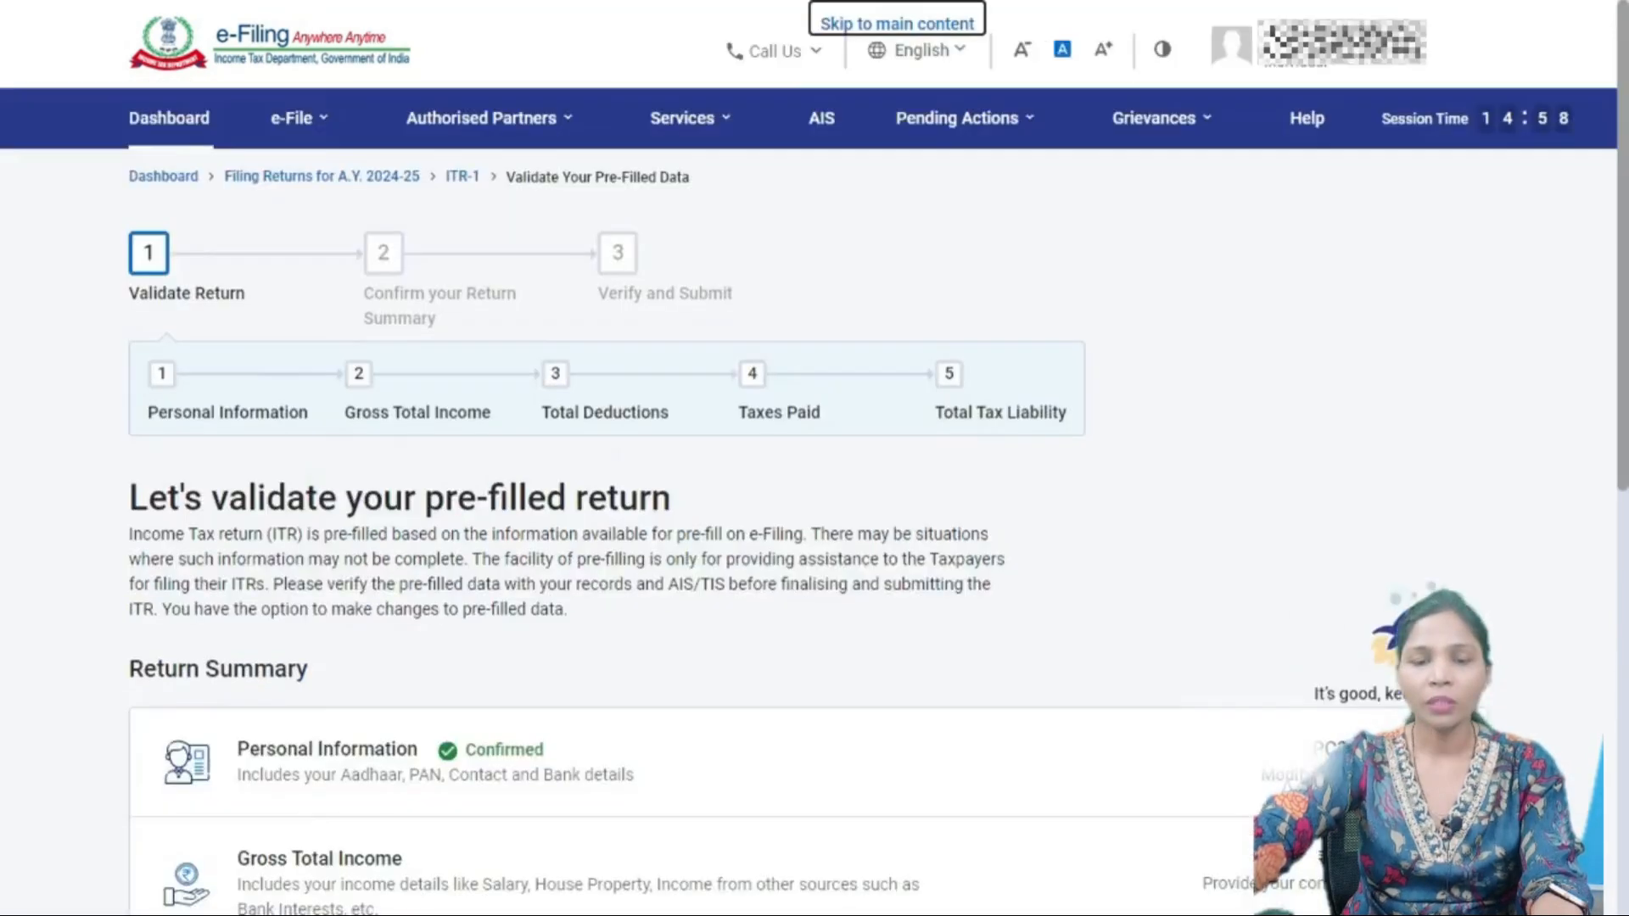
scroll(806, 492, "down", 3)
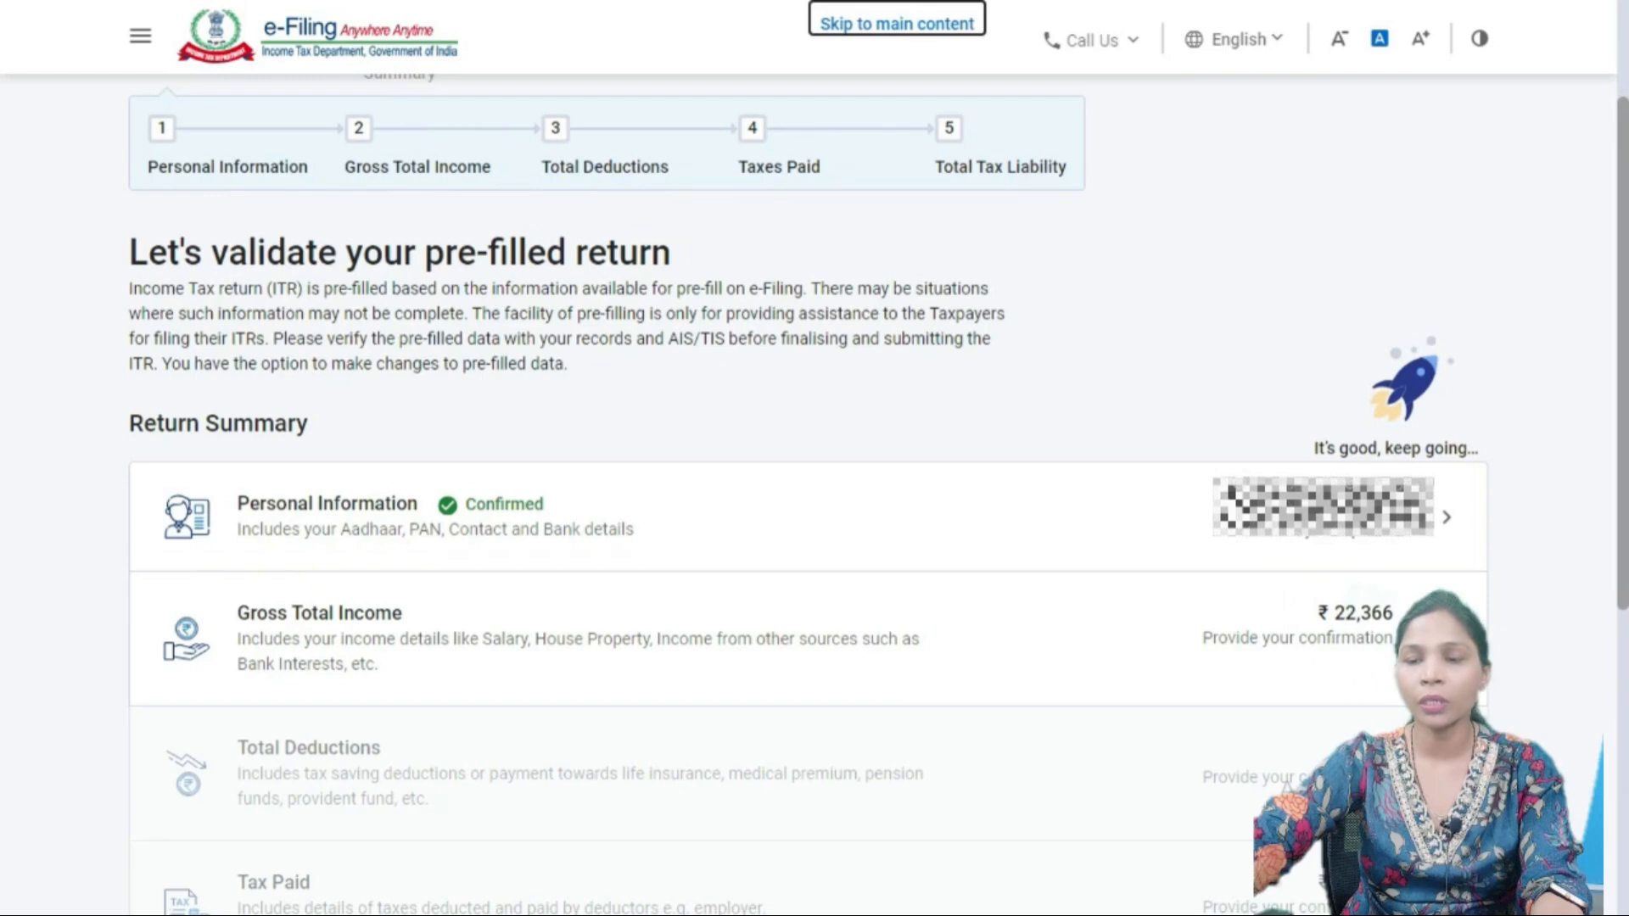
left_click(806, 638)
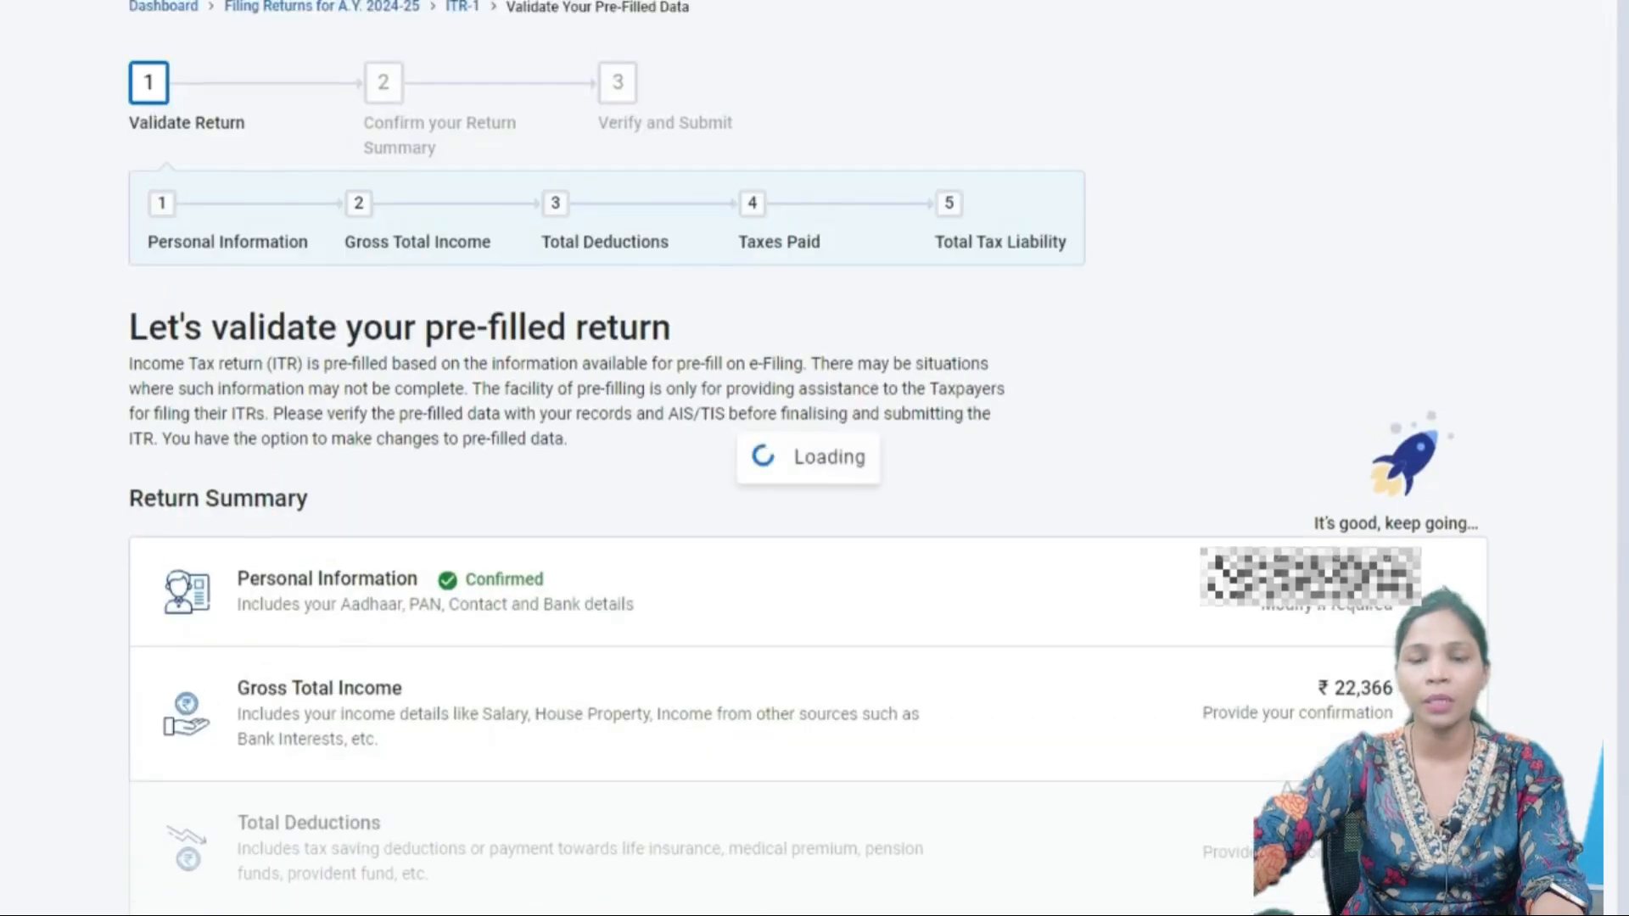
scroll(808, 543, "down", 1)
scroll(809, 543, "up", 2)
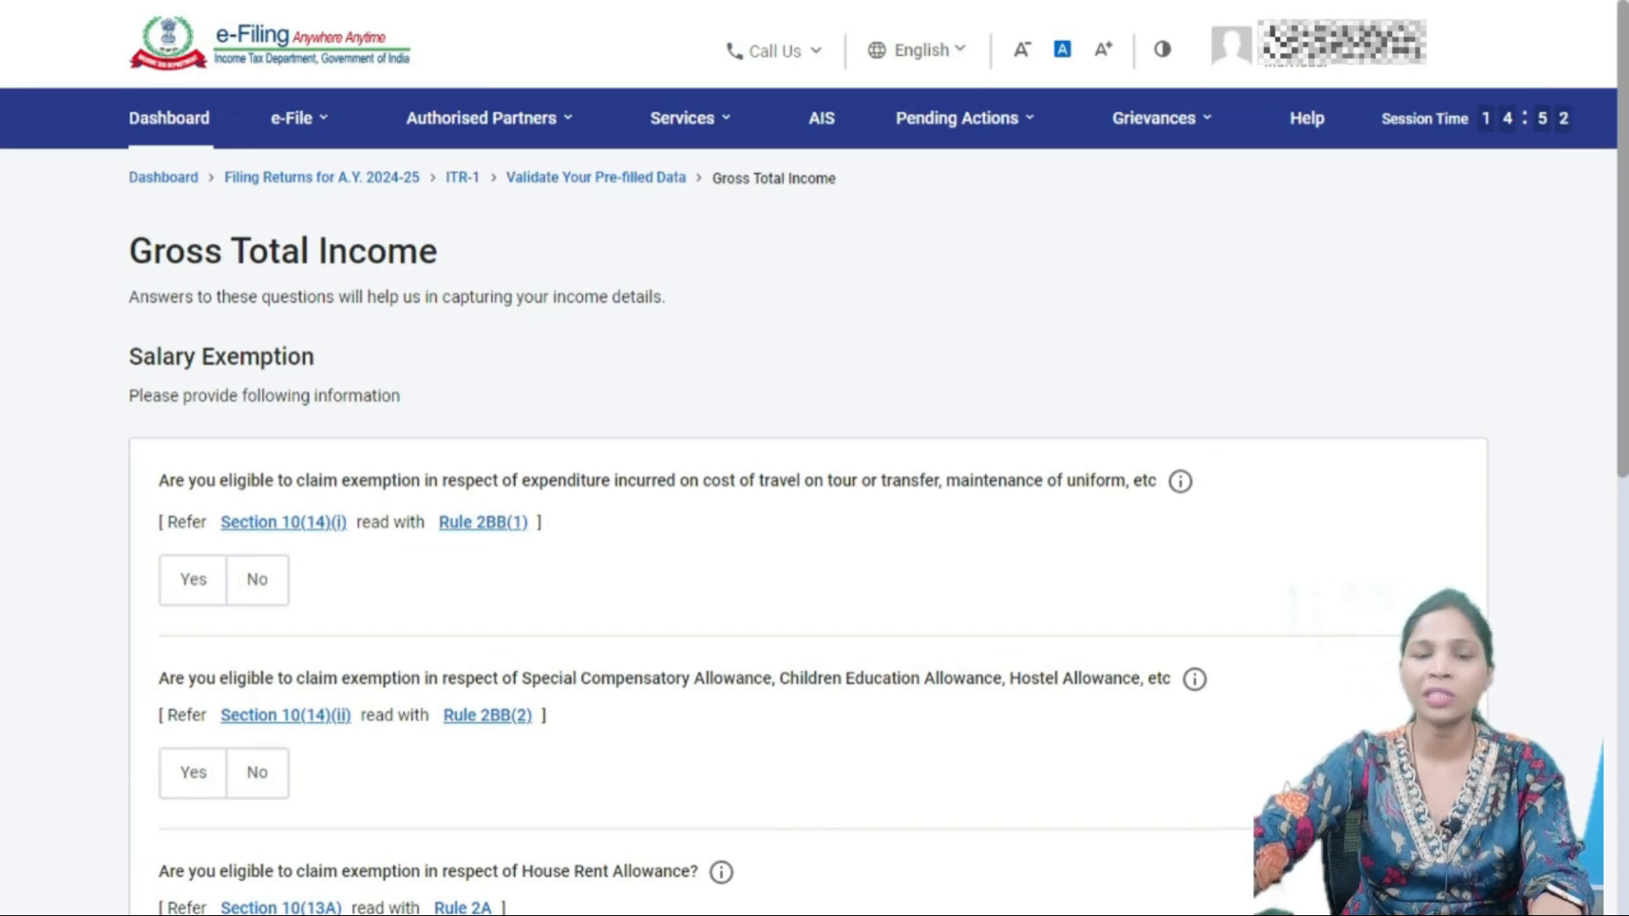
scroll(815, 509, "down", 4)
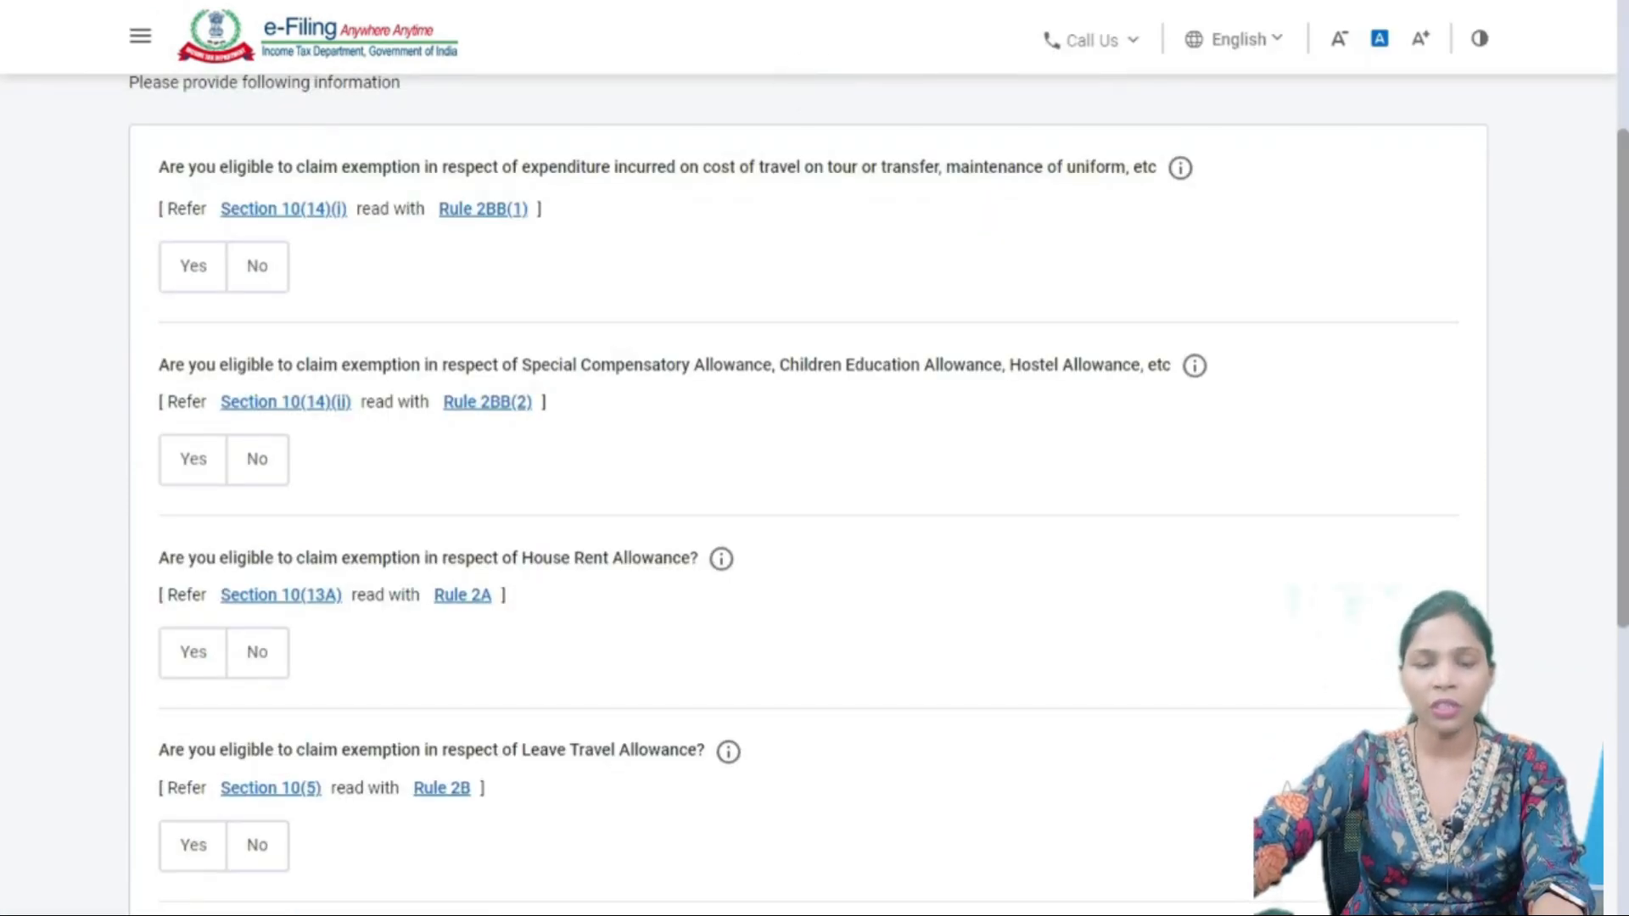
scroll(815, 509, "up", 1)
scroll(815, 509, "down", 6)
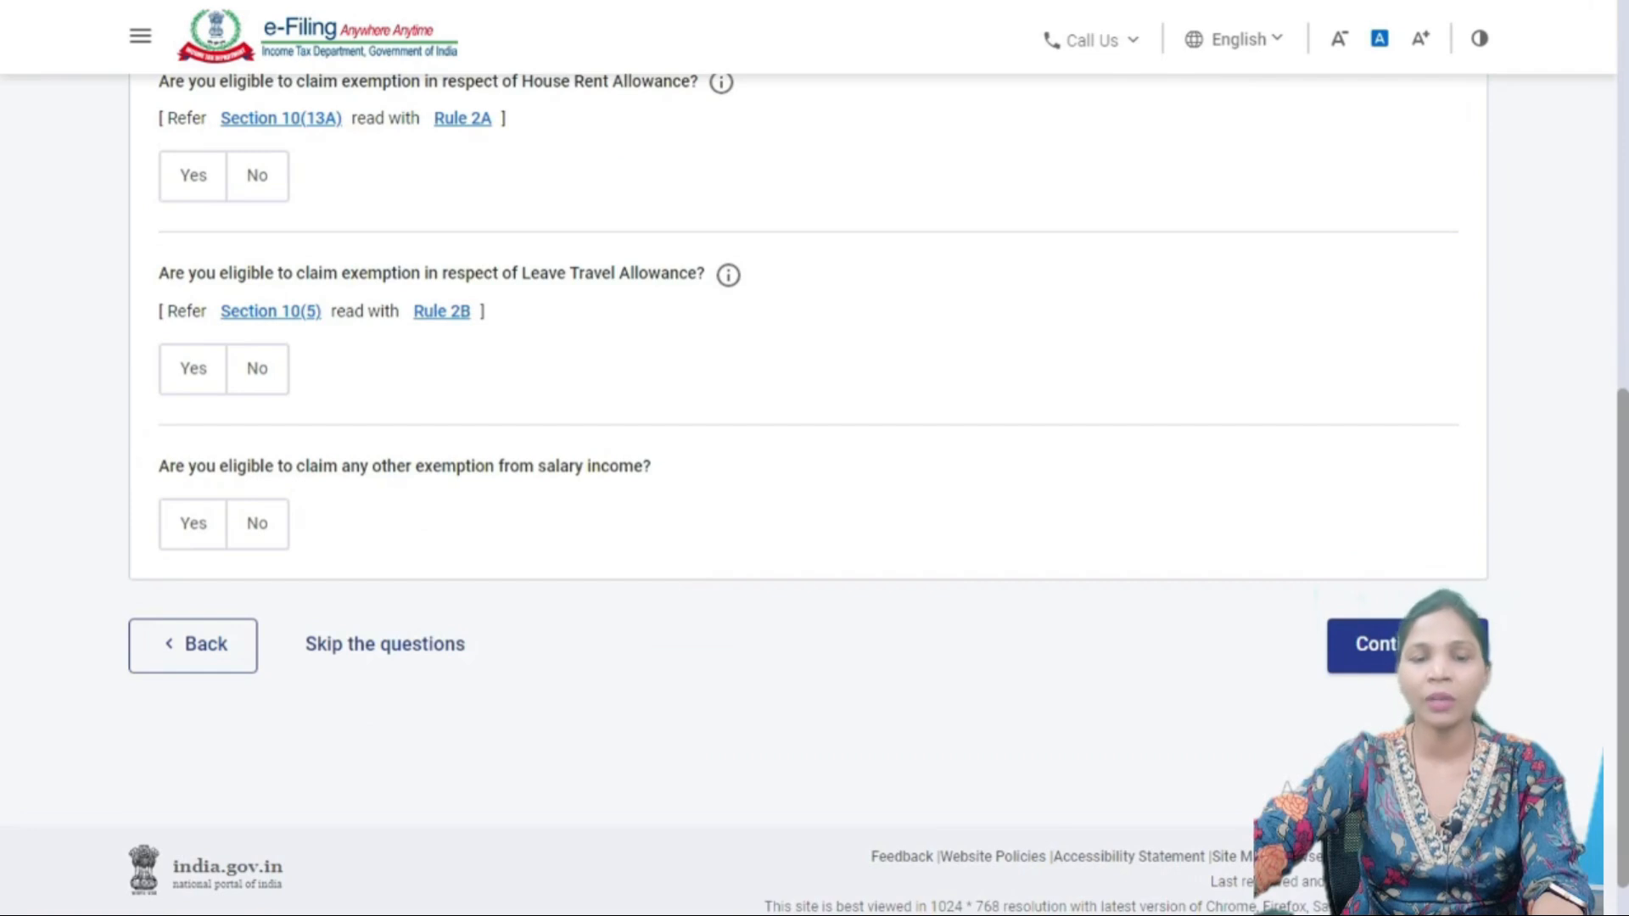
scroll(814, 510, "up", 5)
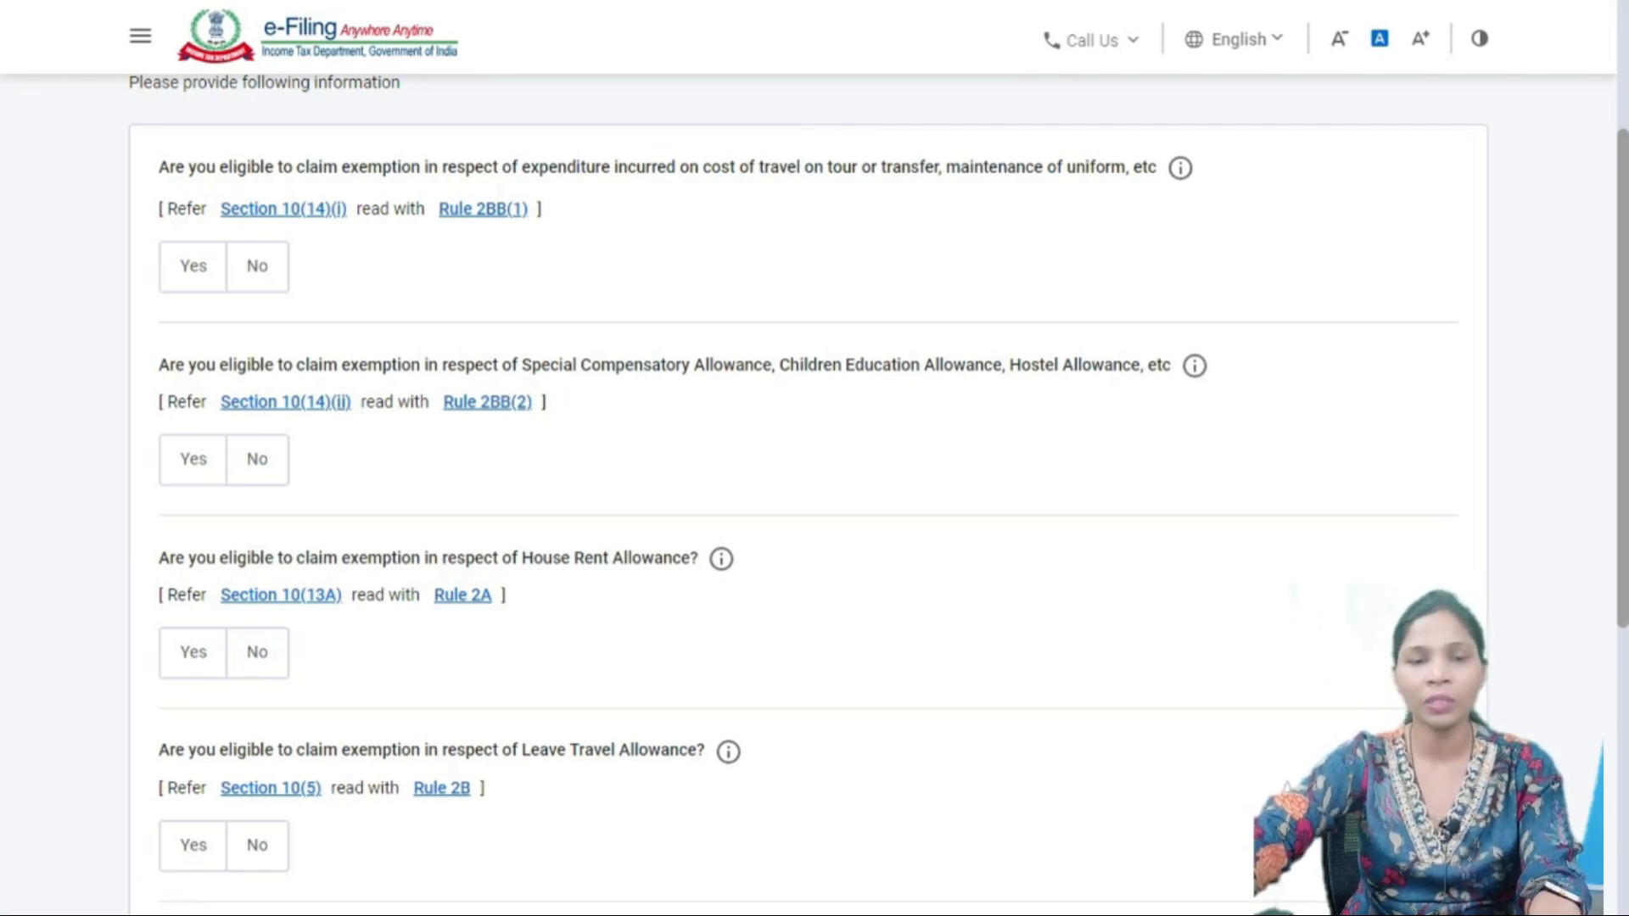
scroll(808, 494, "up", 4)
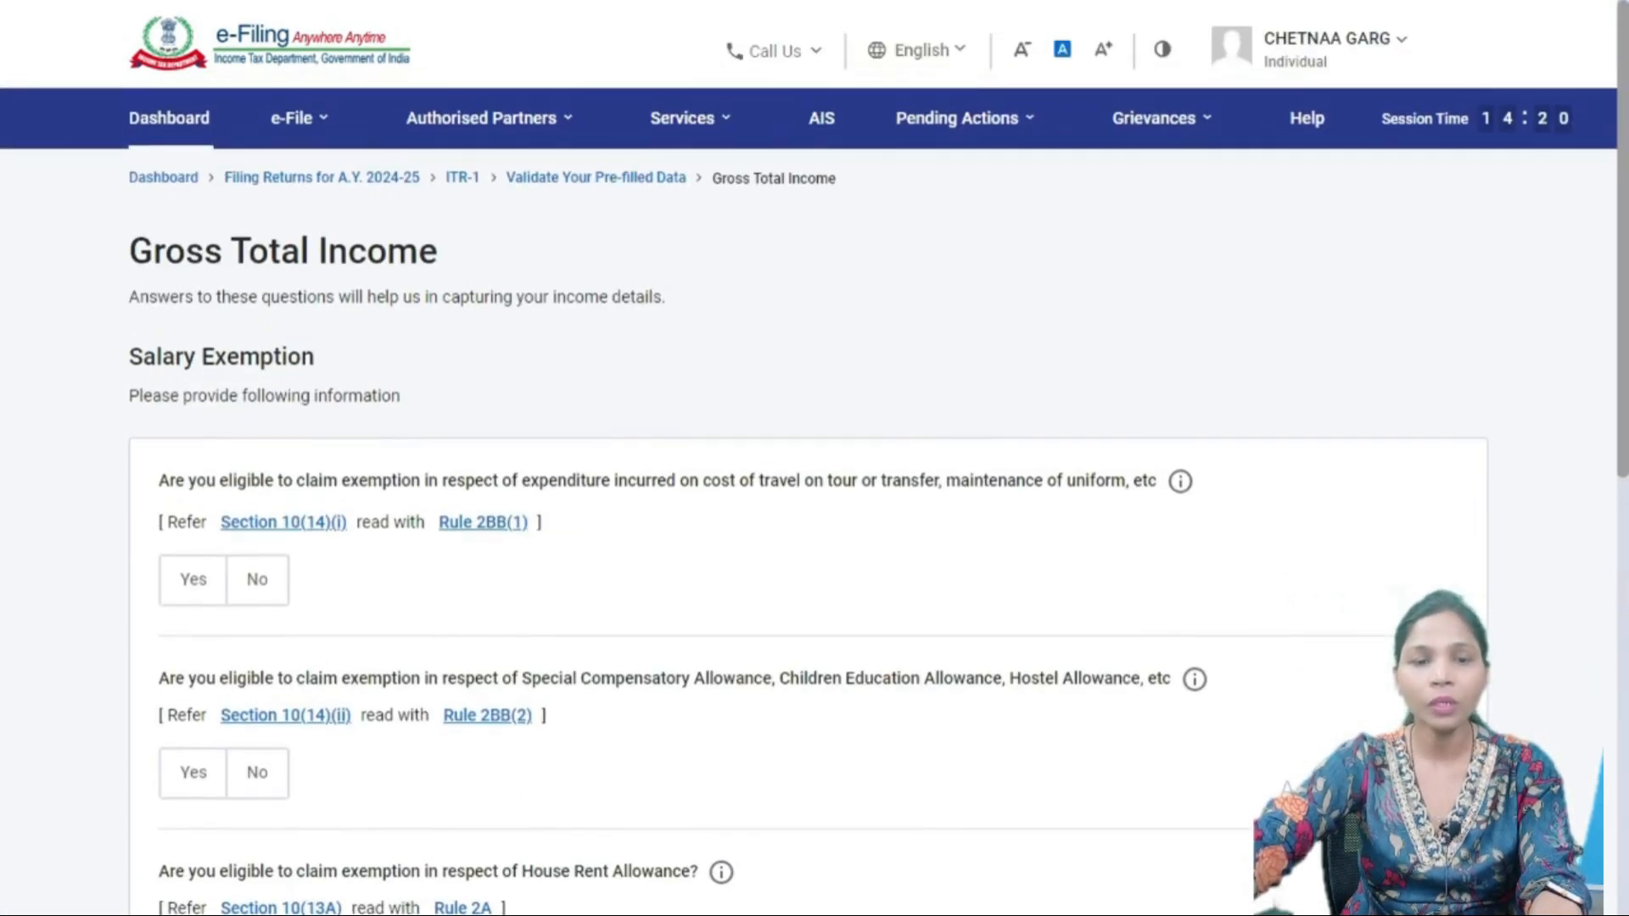
scroll(814, 78, "down", 5)
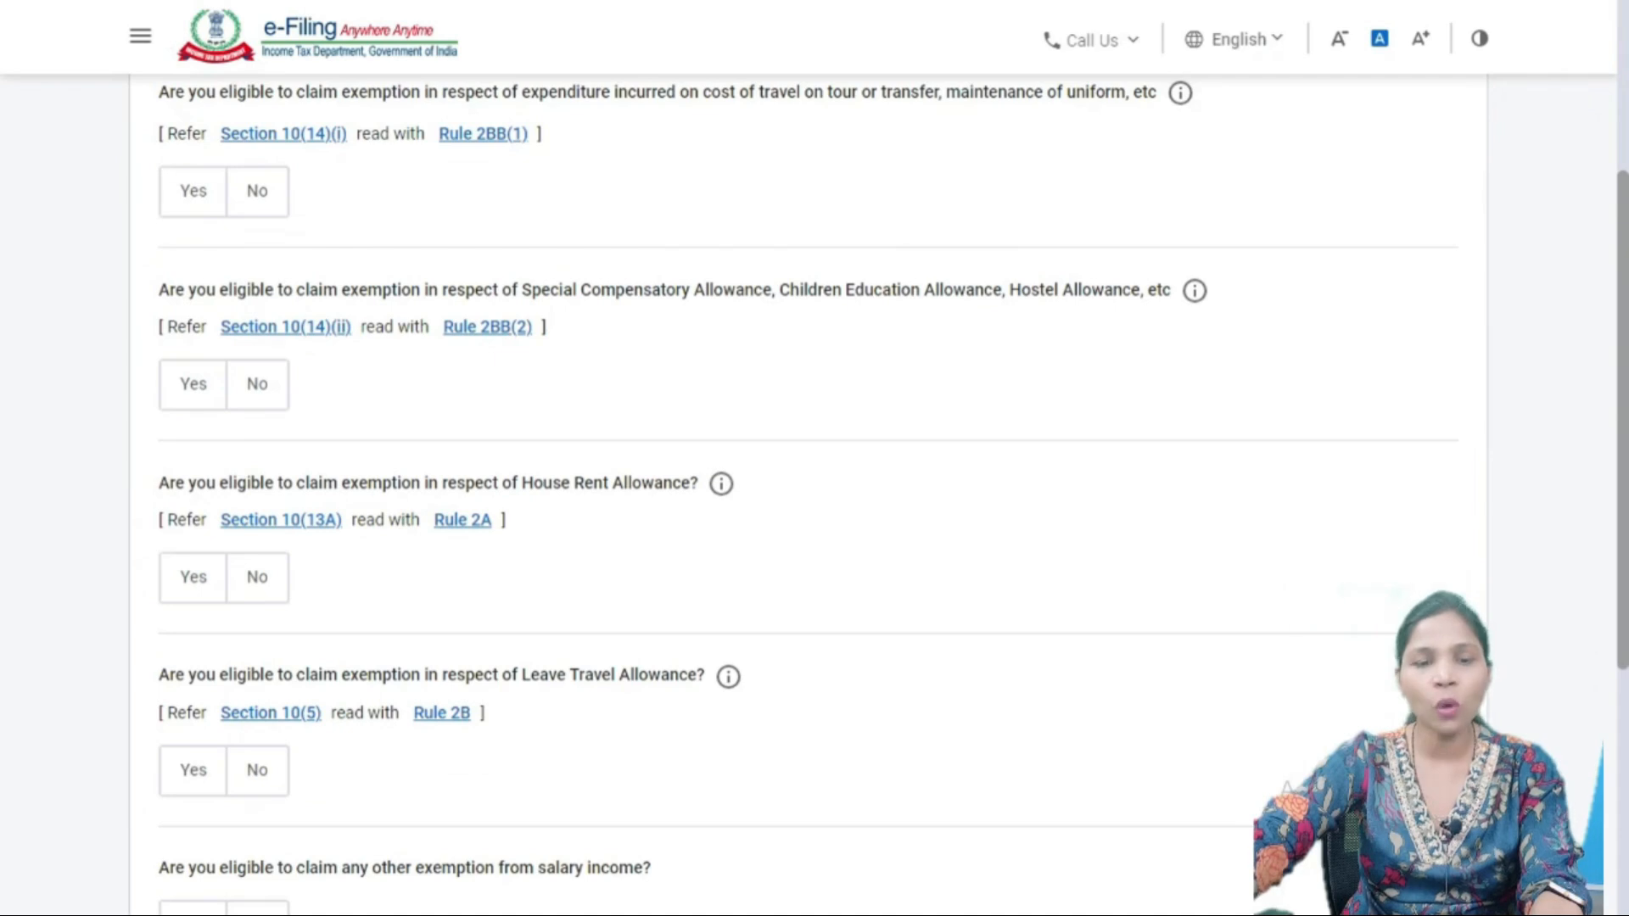
scroll(815, 492, "down", 5)
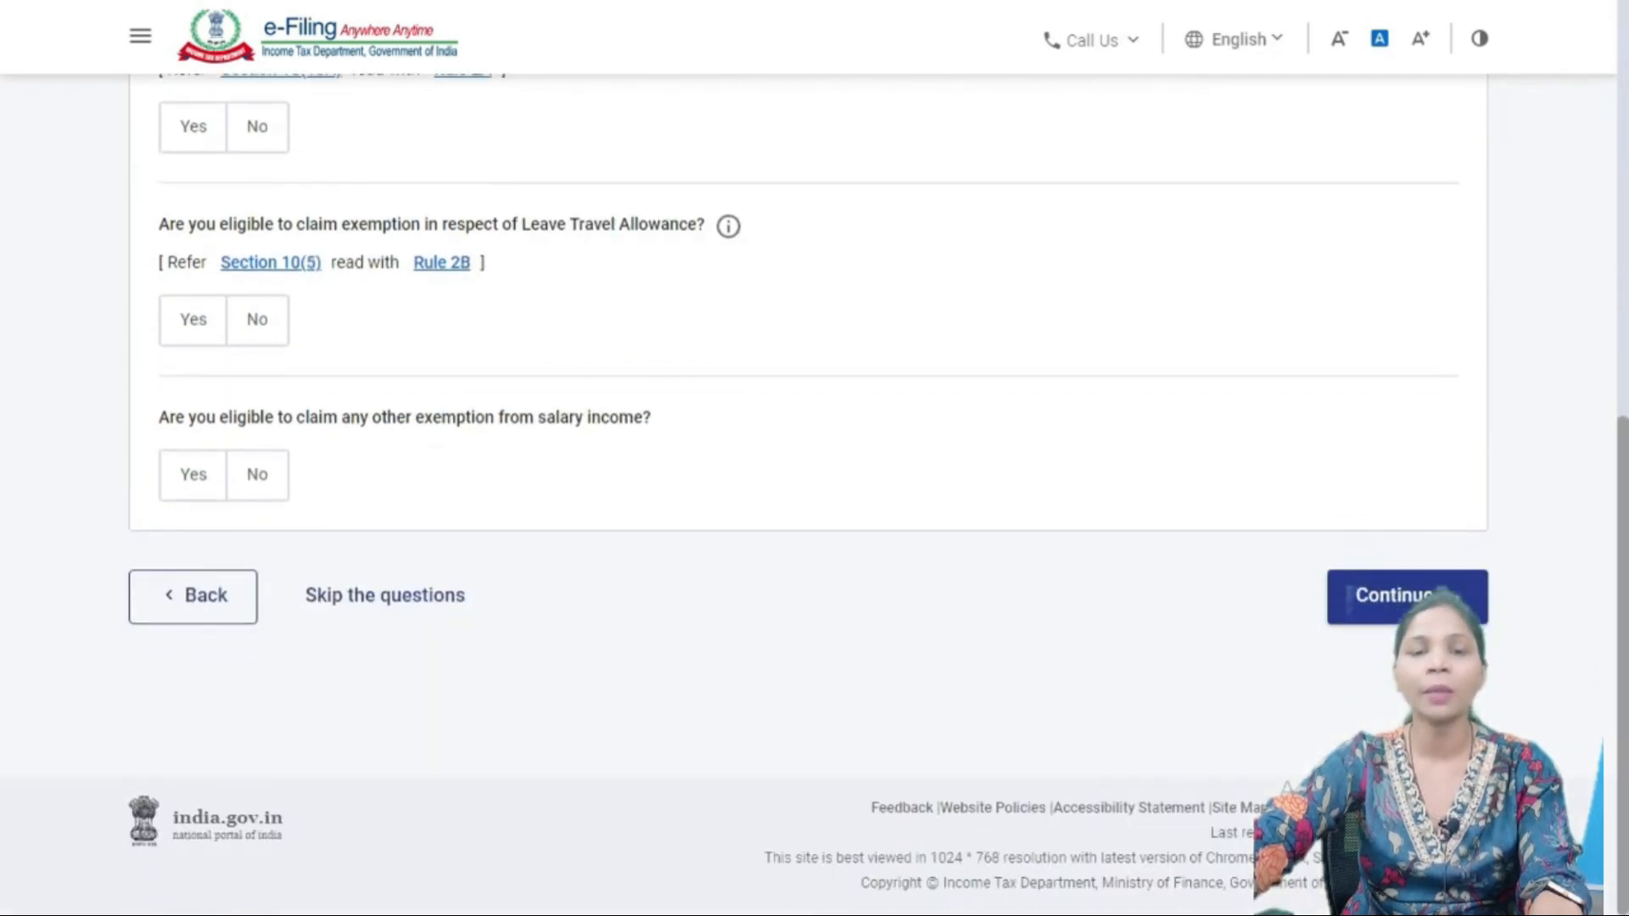
scroll(814, 492, "up", 2)
scroll(808, 459, "up", 6)
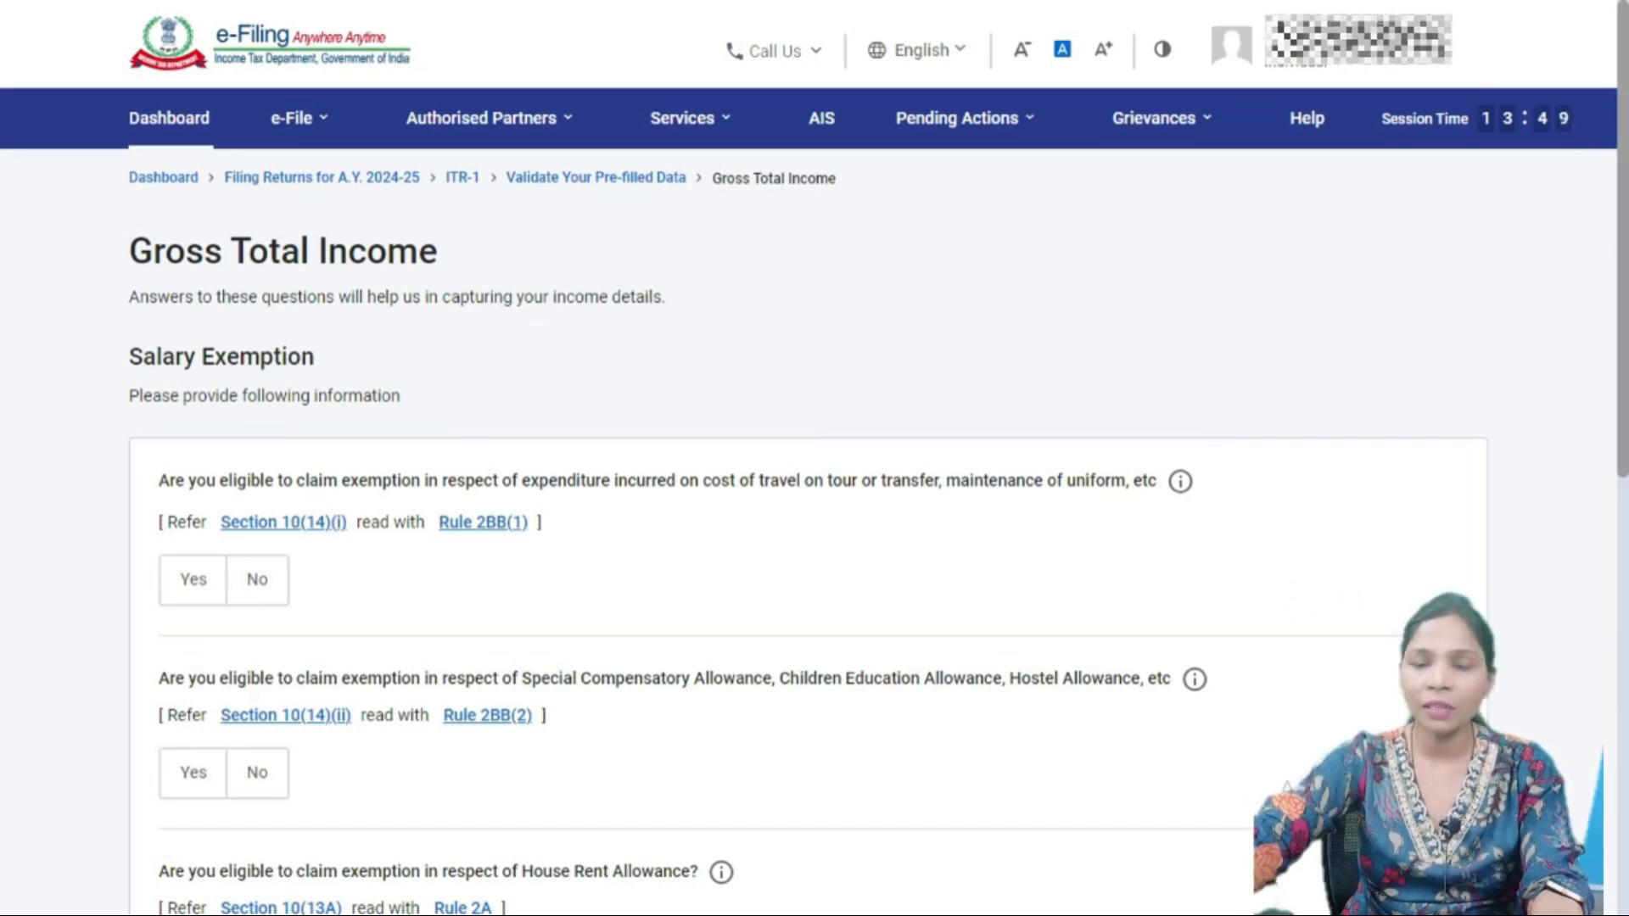
- Review the HRA, LTA and other salary exemption questions, leaving them unanswered
scroll(815, 509, "down", 2)
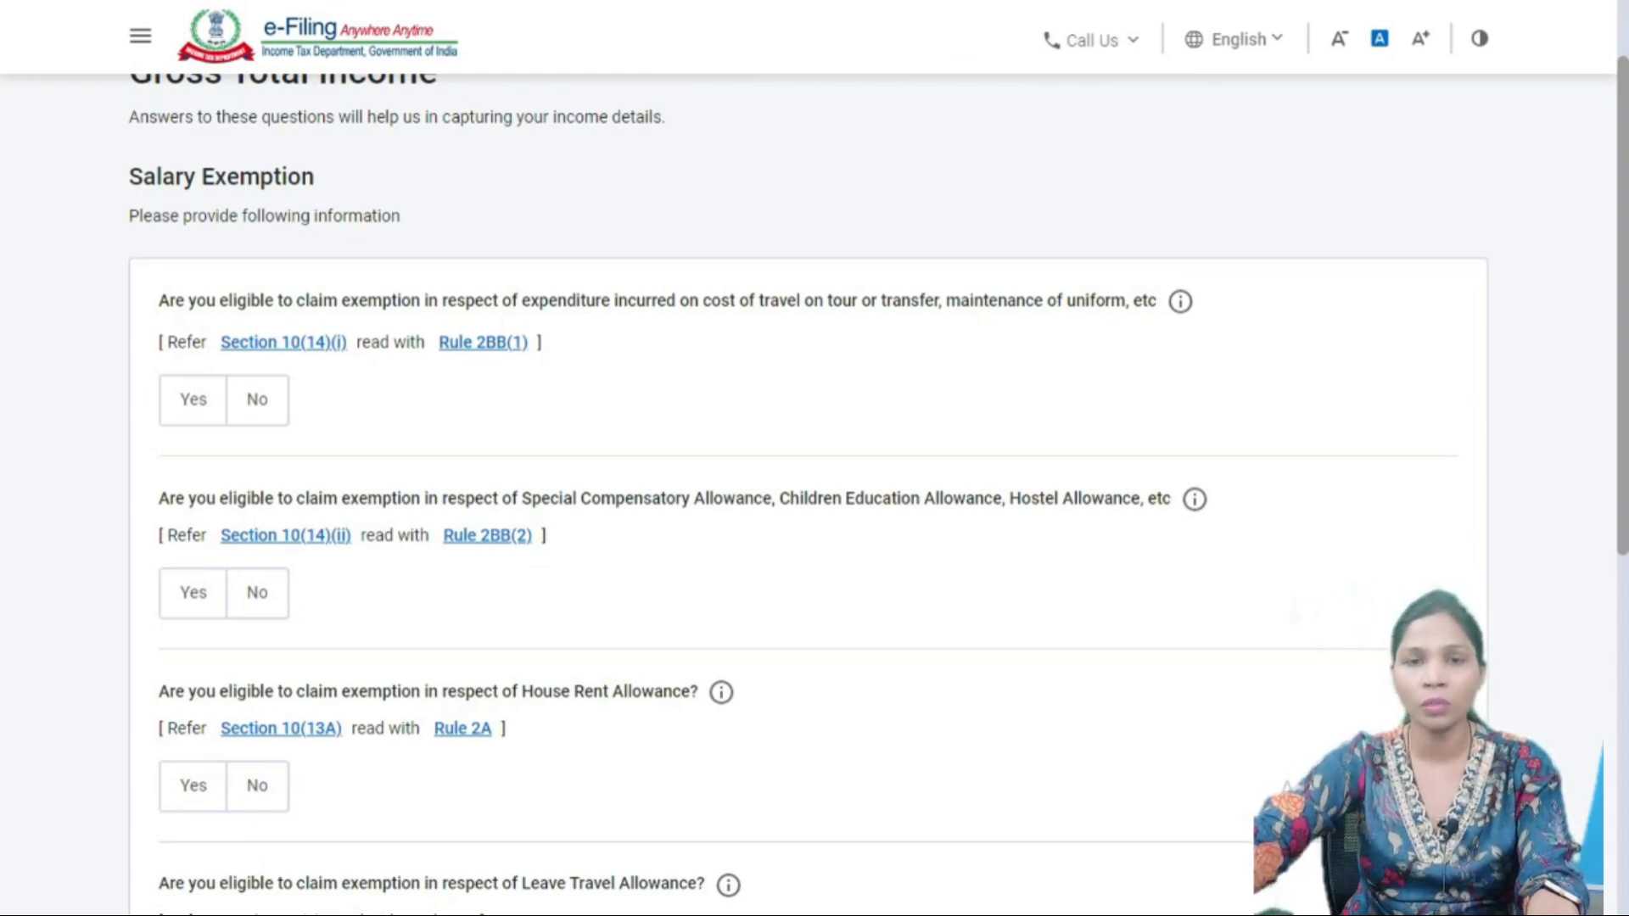
scroll(1286, 787, "down", 3)
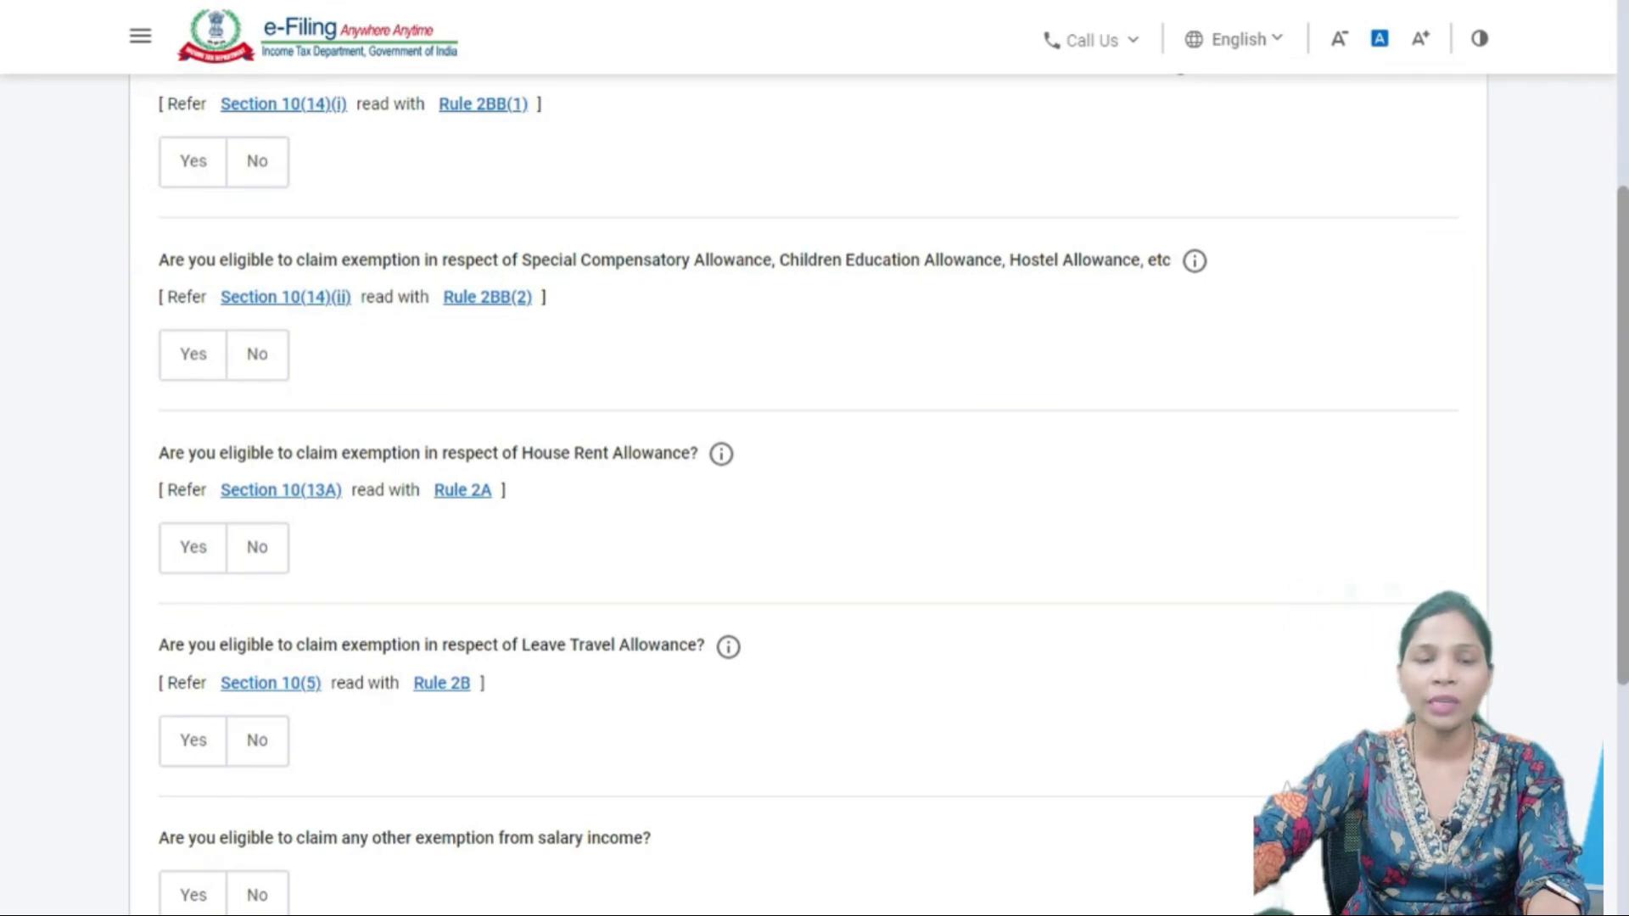
left_click_drag(159, 445, 280, 577)
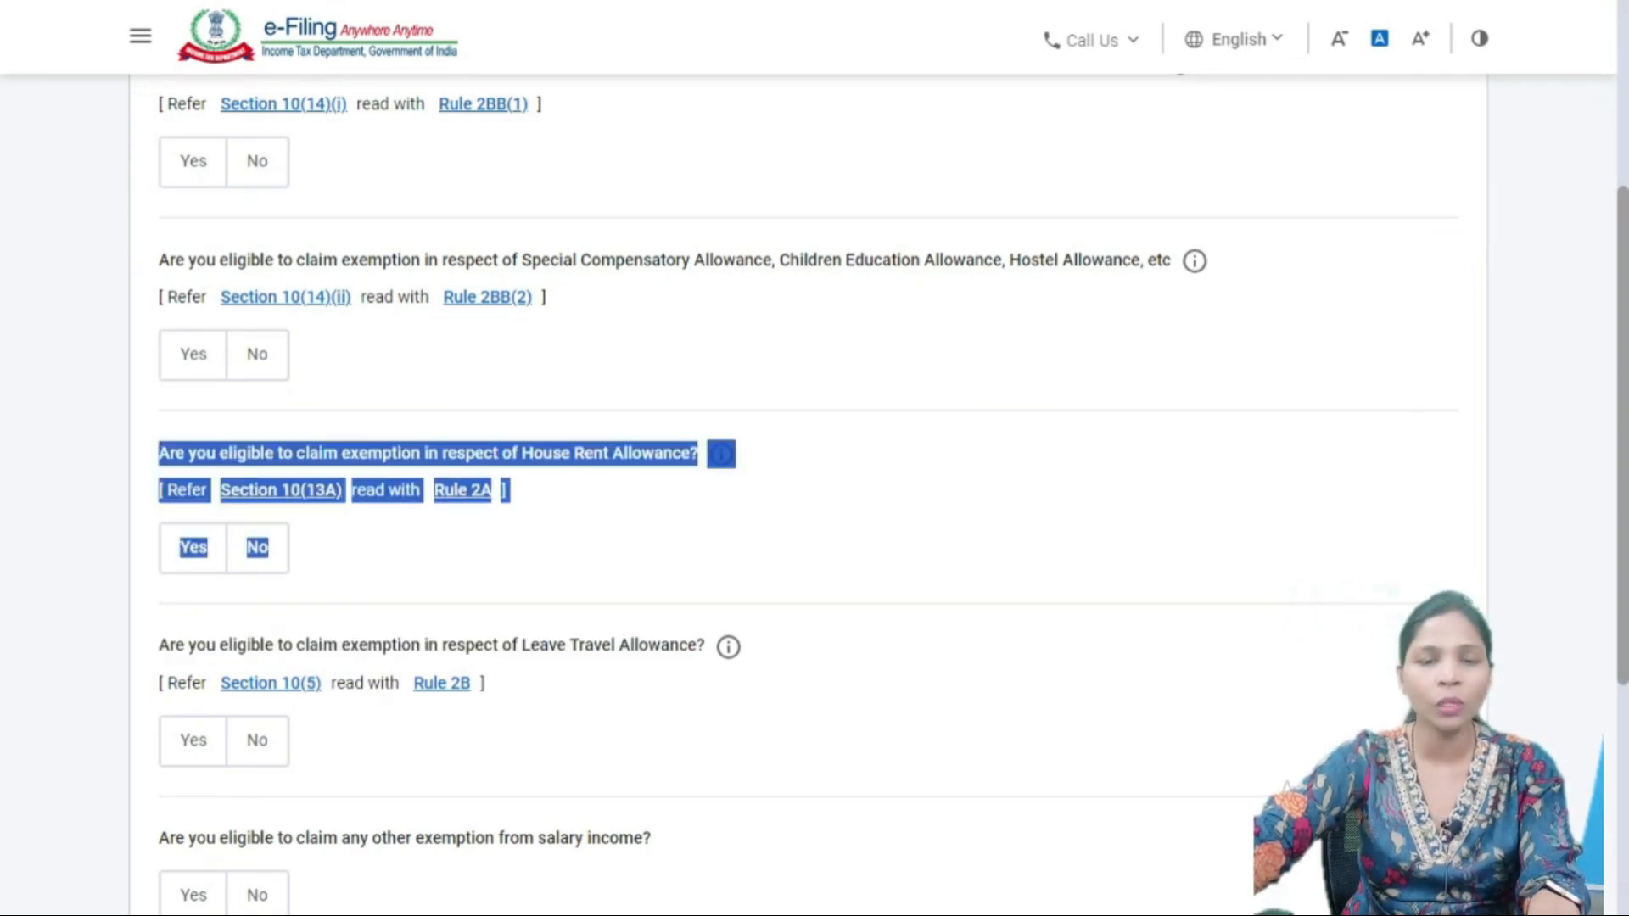
left_click(407, 561)
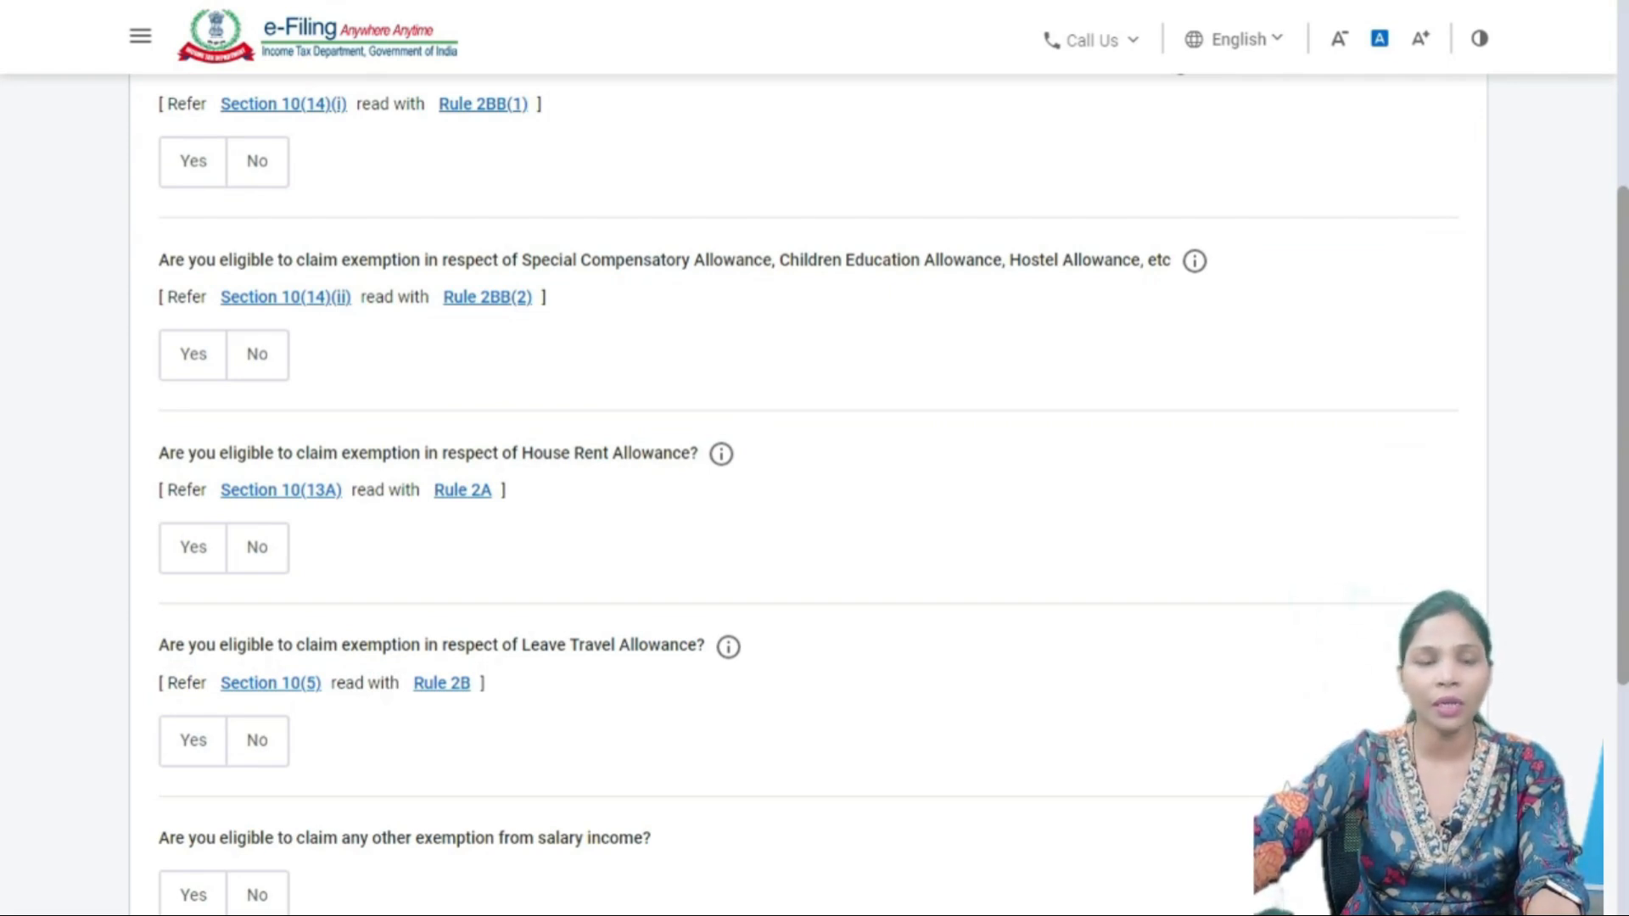
scroll(814, 492, "down", 1)
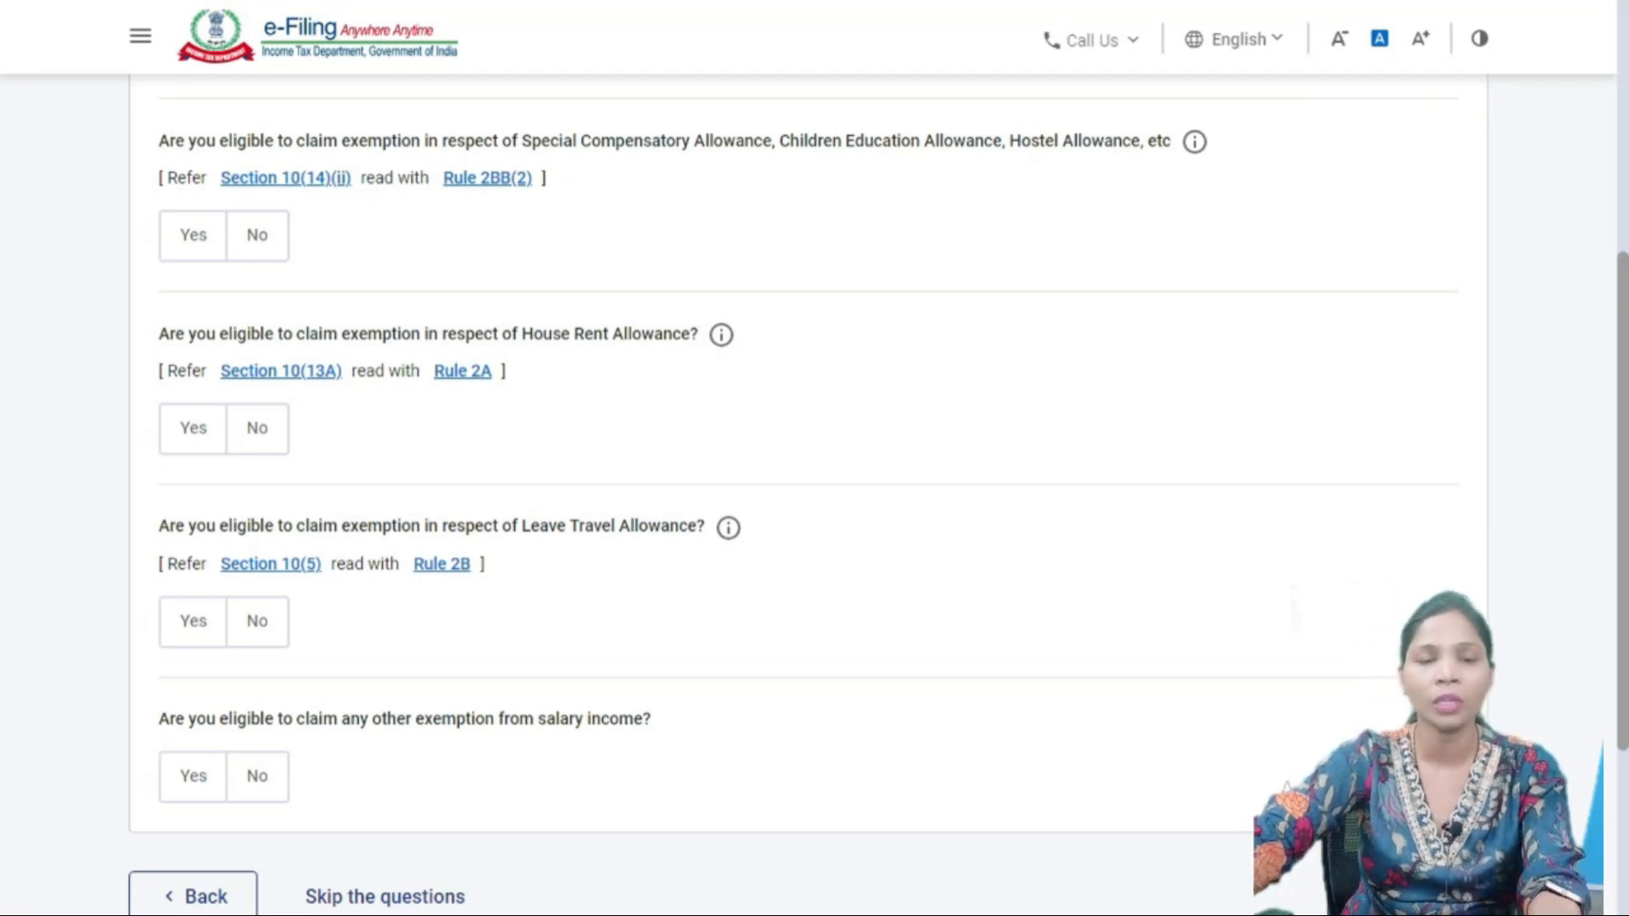
scroll(806, 454, "down", 2)
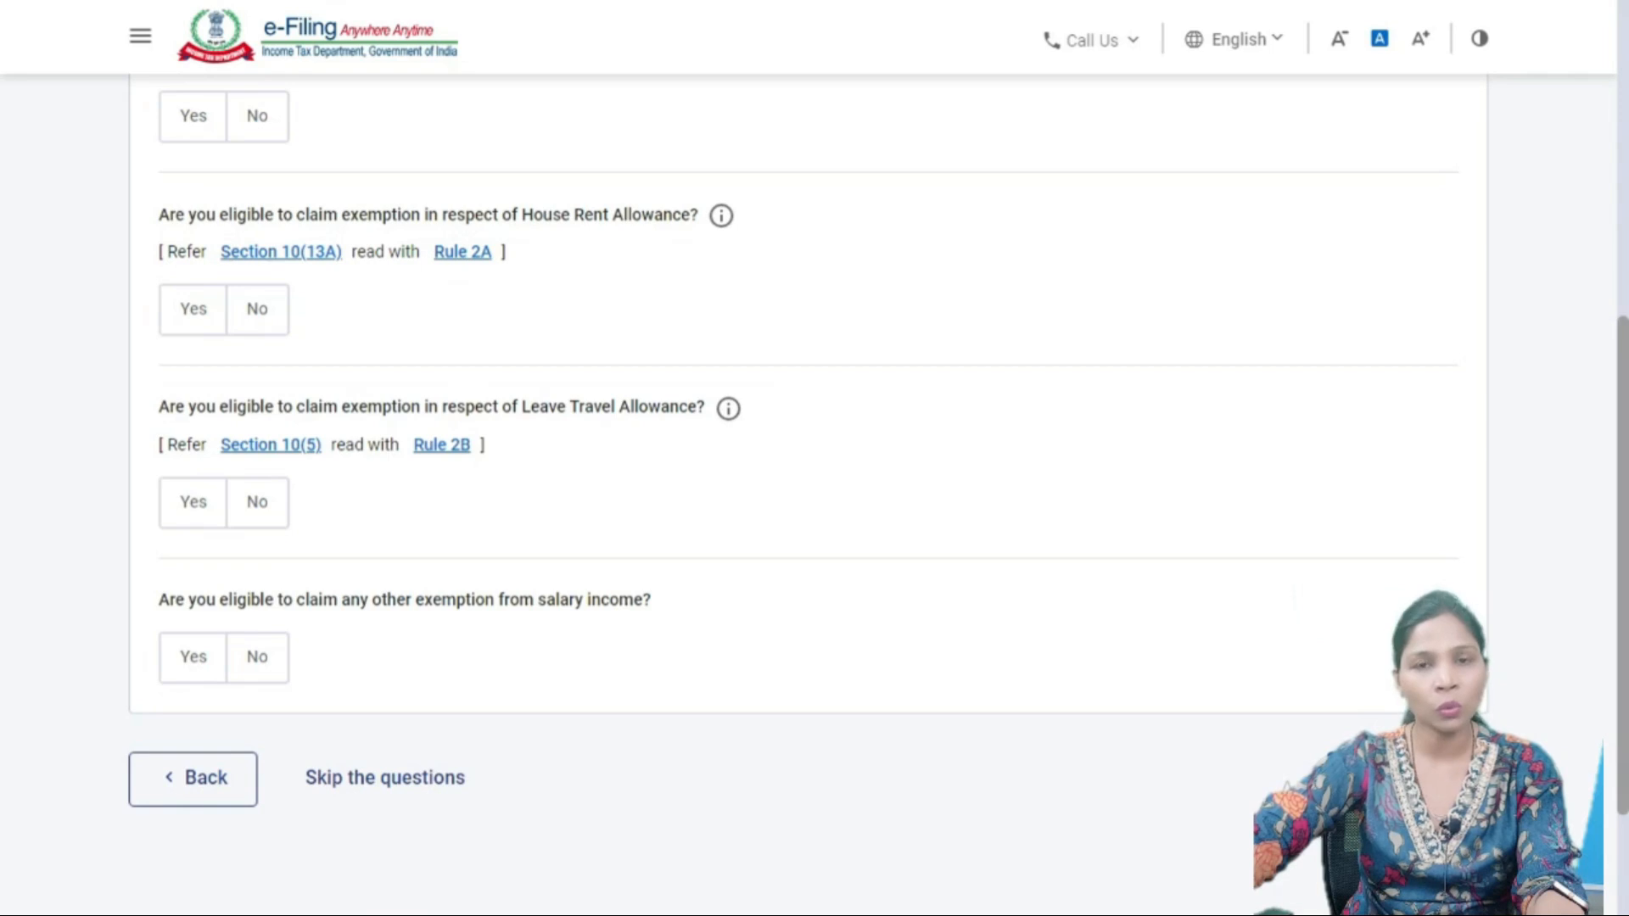
scroll(806, 492, "up", 4)
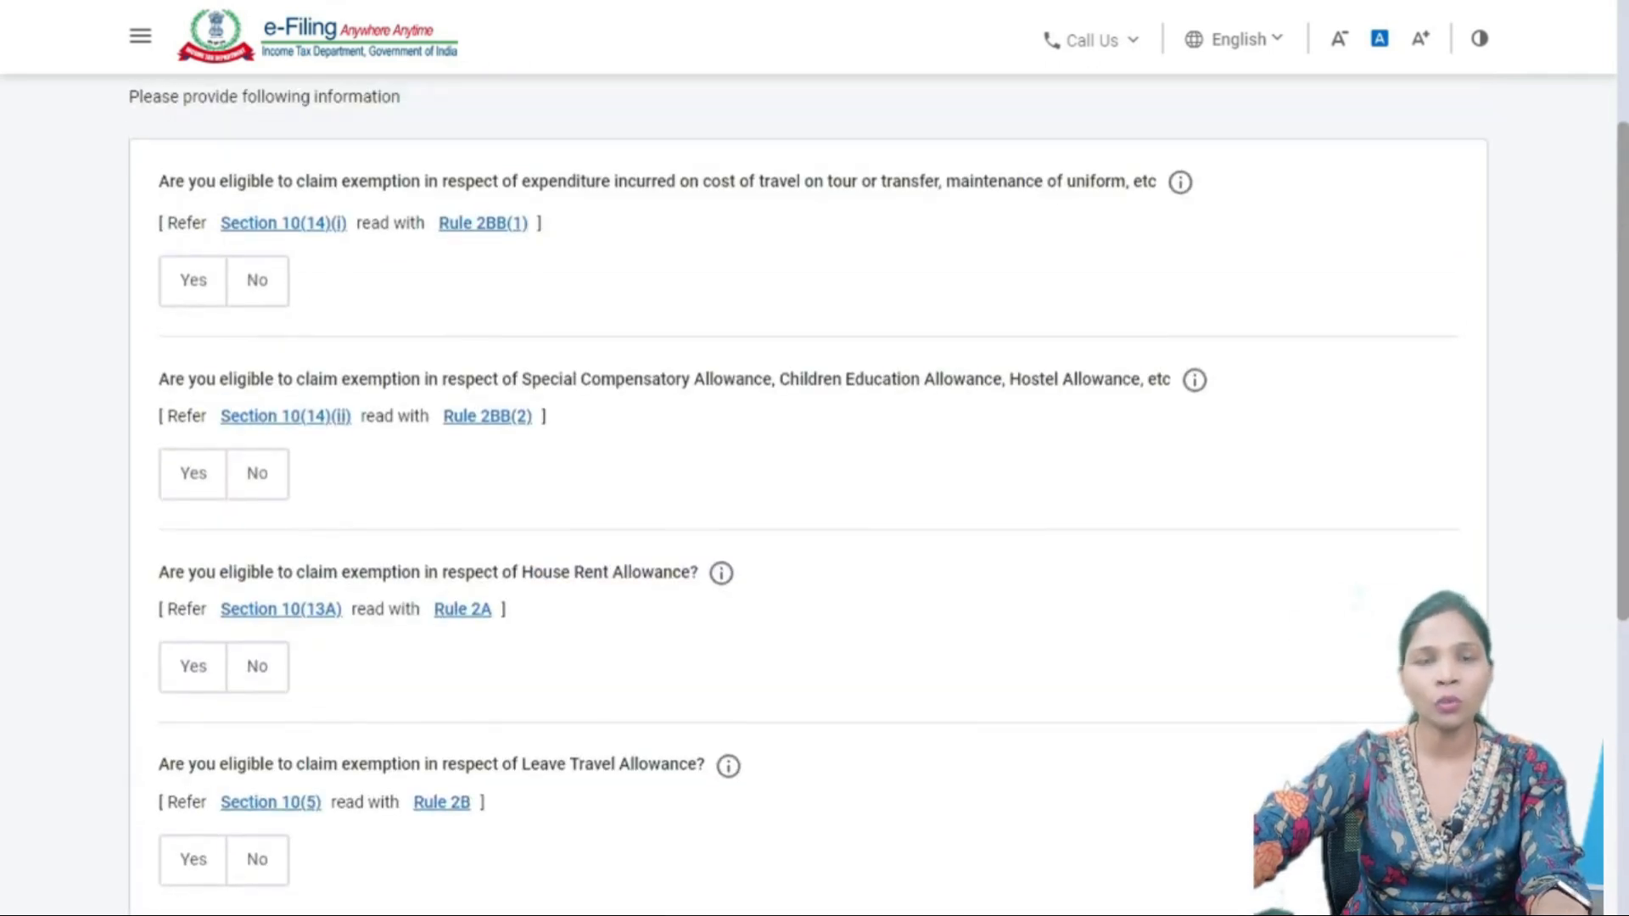
scroll(806, 492, "down", 5)
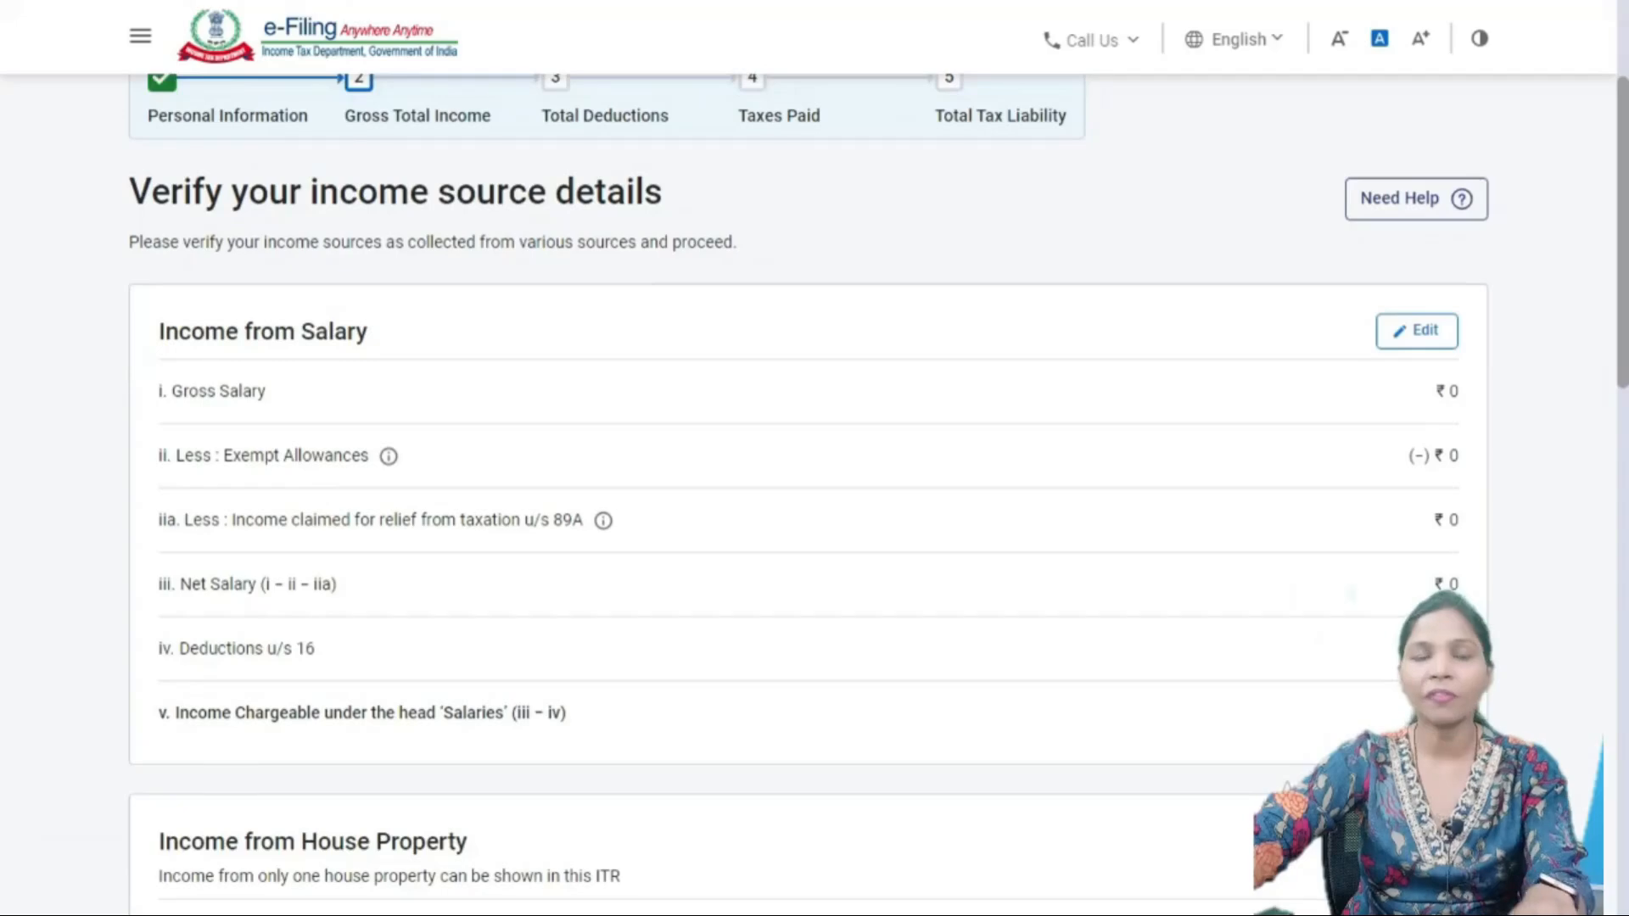
scroll(806, 493, "down", 4)
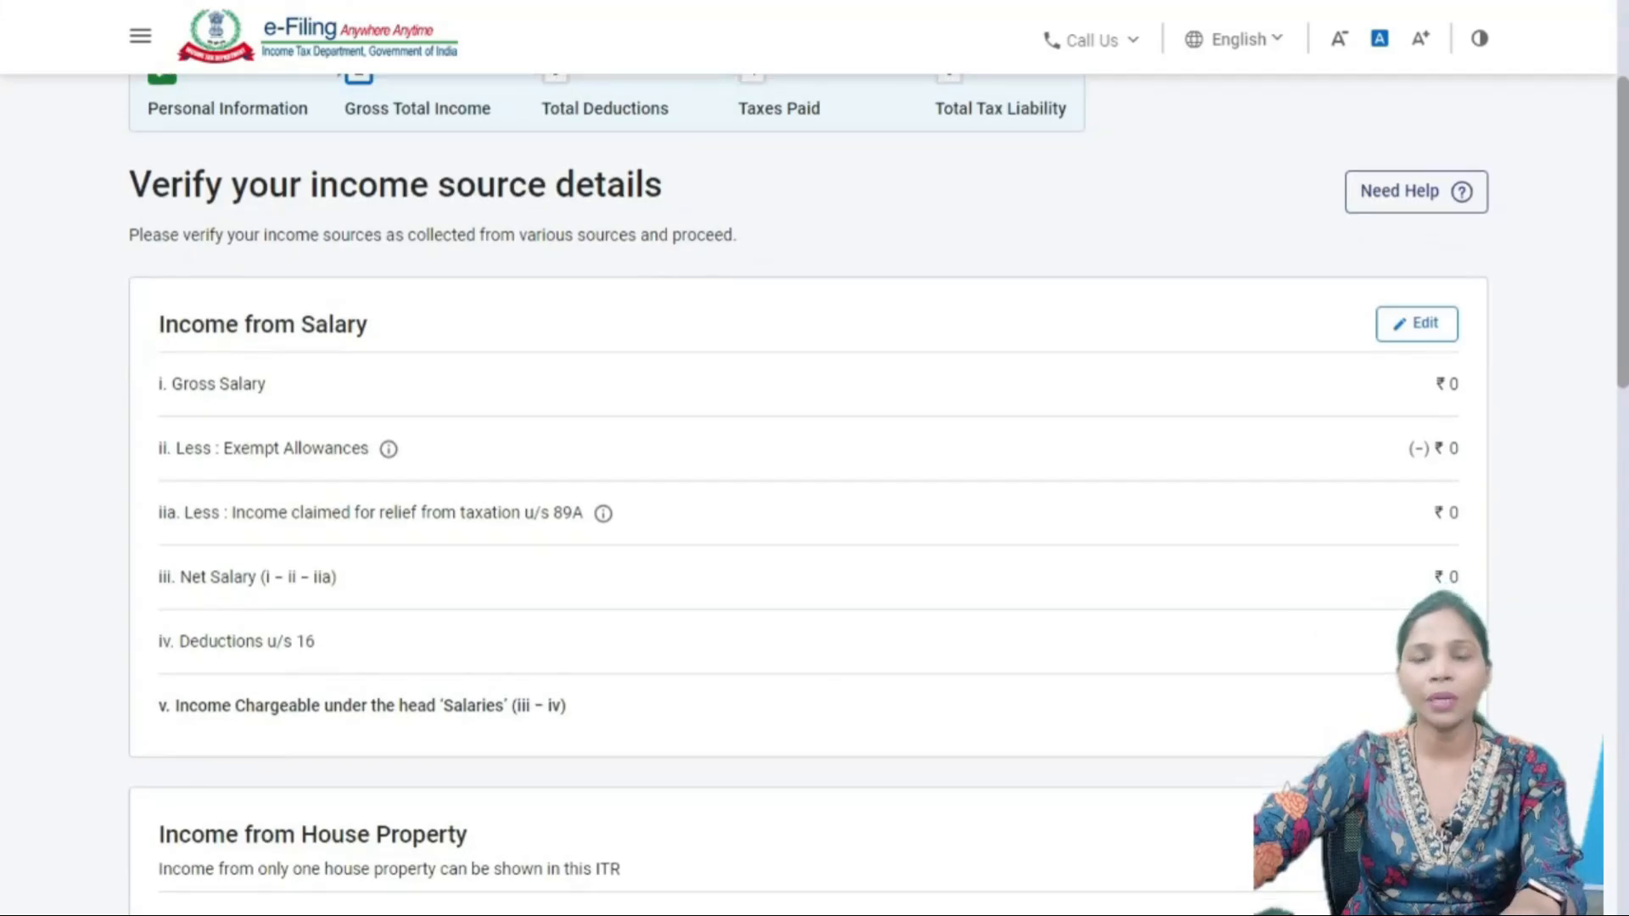
scroll(806, 492, "down", 10)
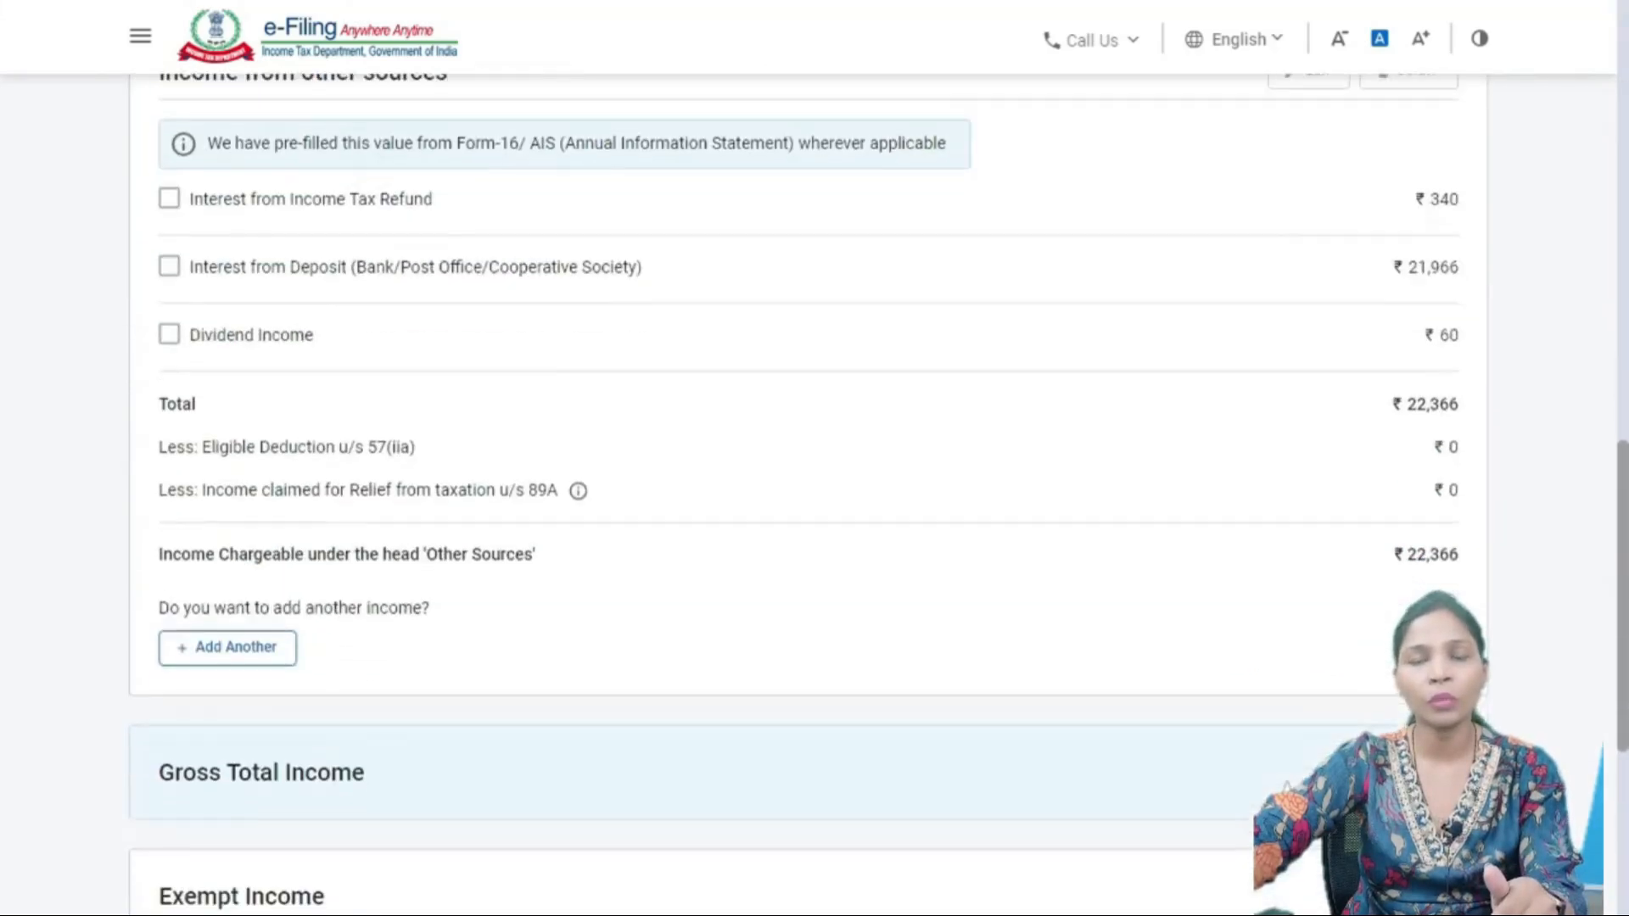
scroll(806, 492, "up", 18)
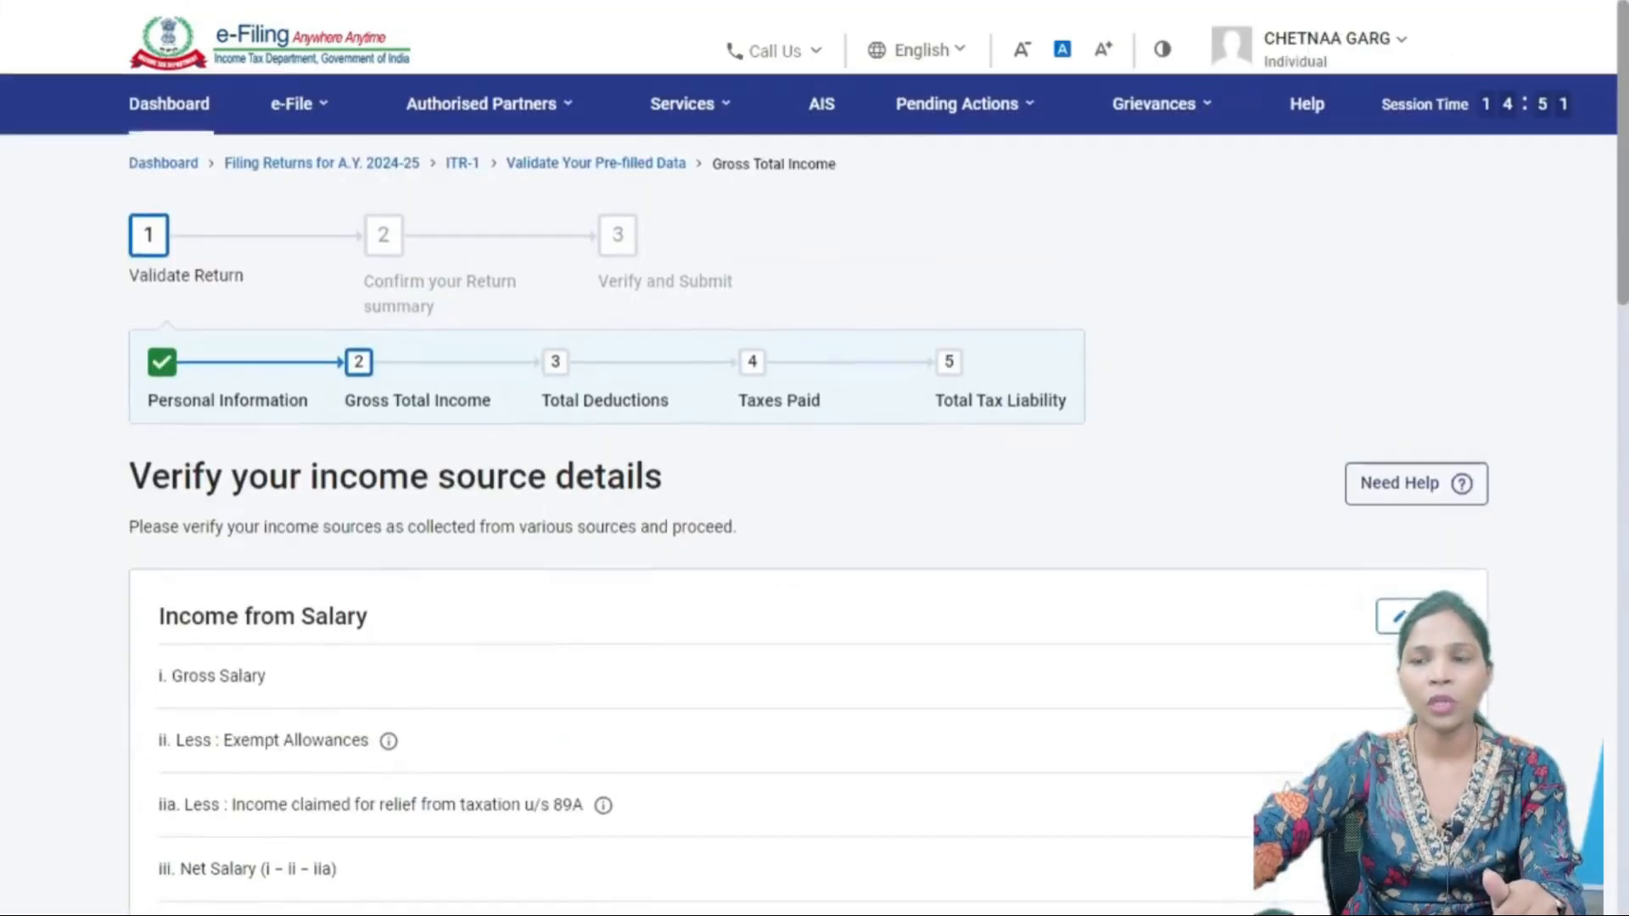
scroll(806, 492, "down", 5)
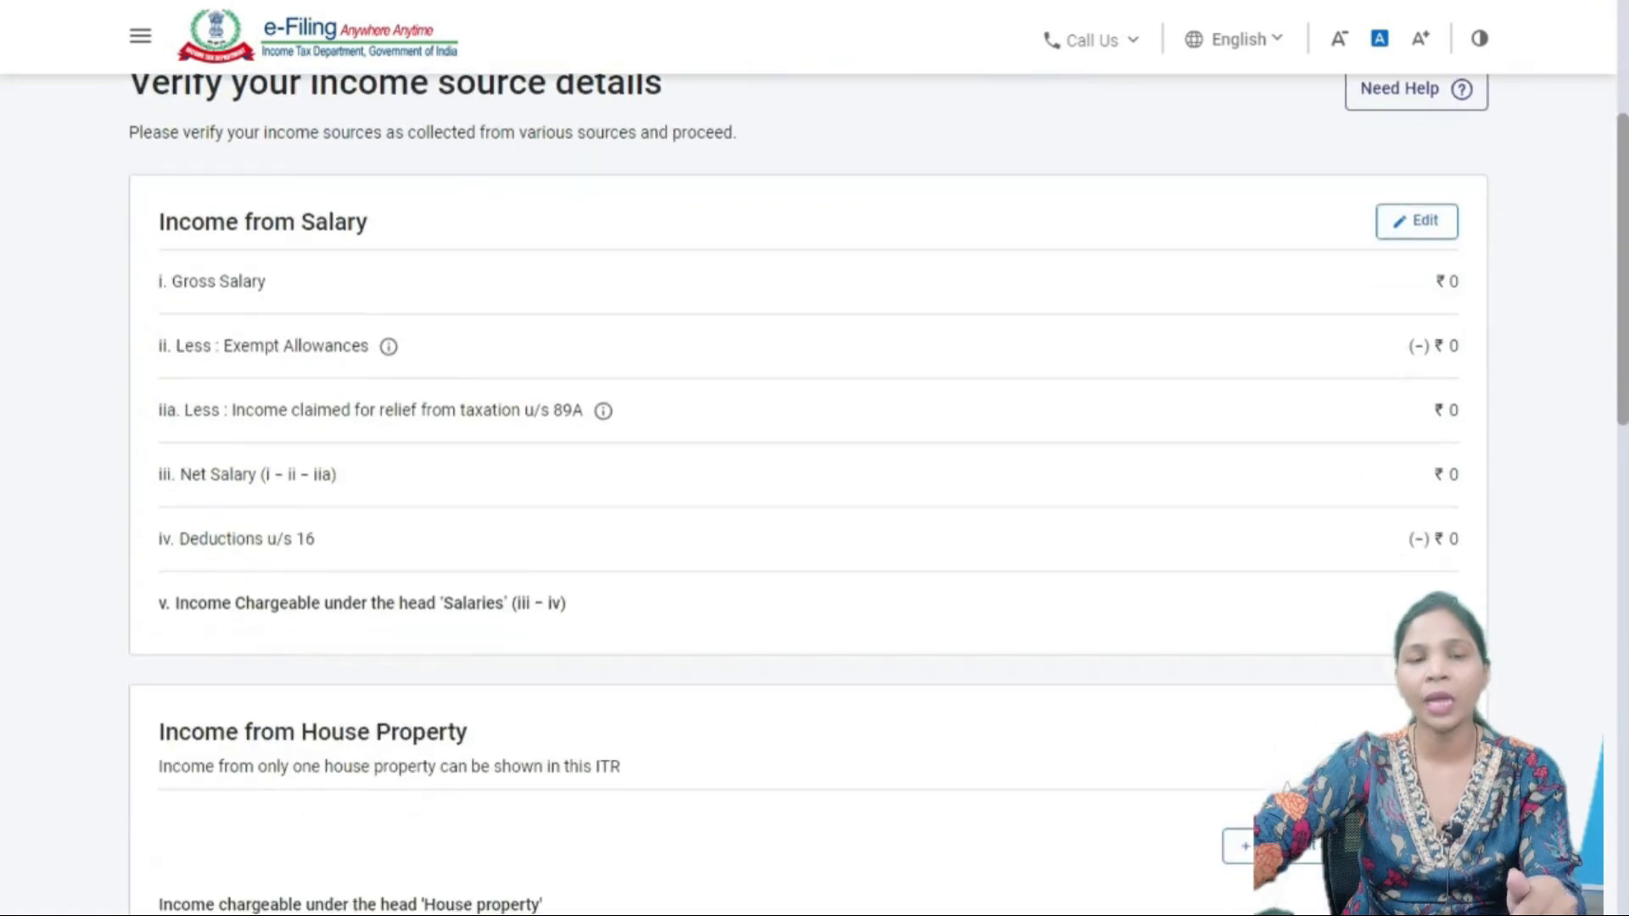
scroll(806, 492, "down", 4)
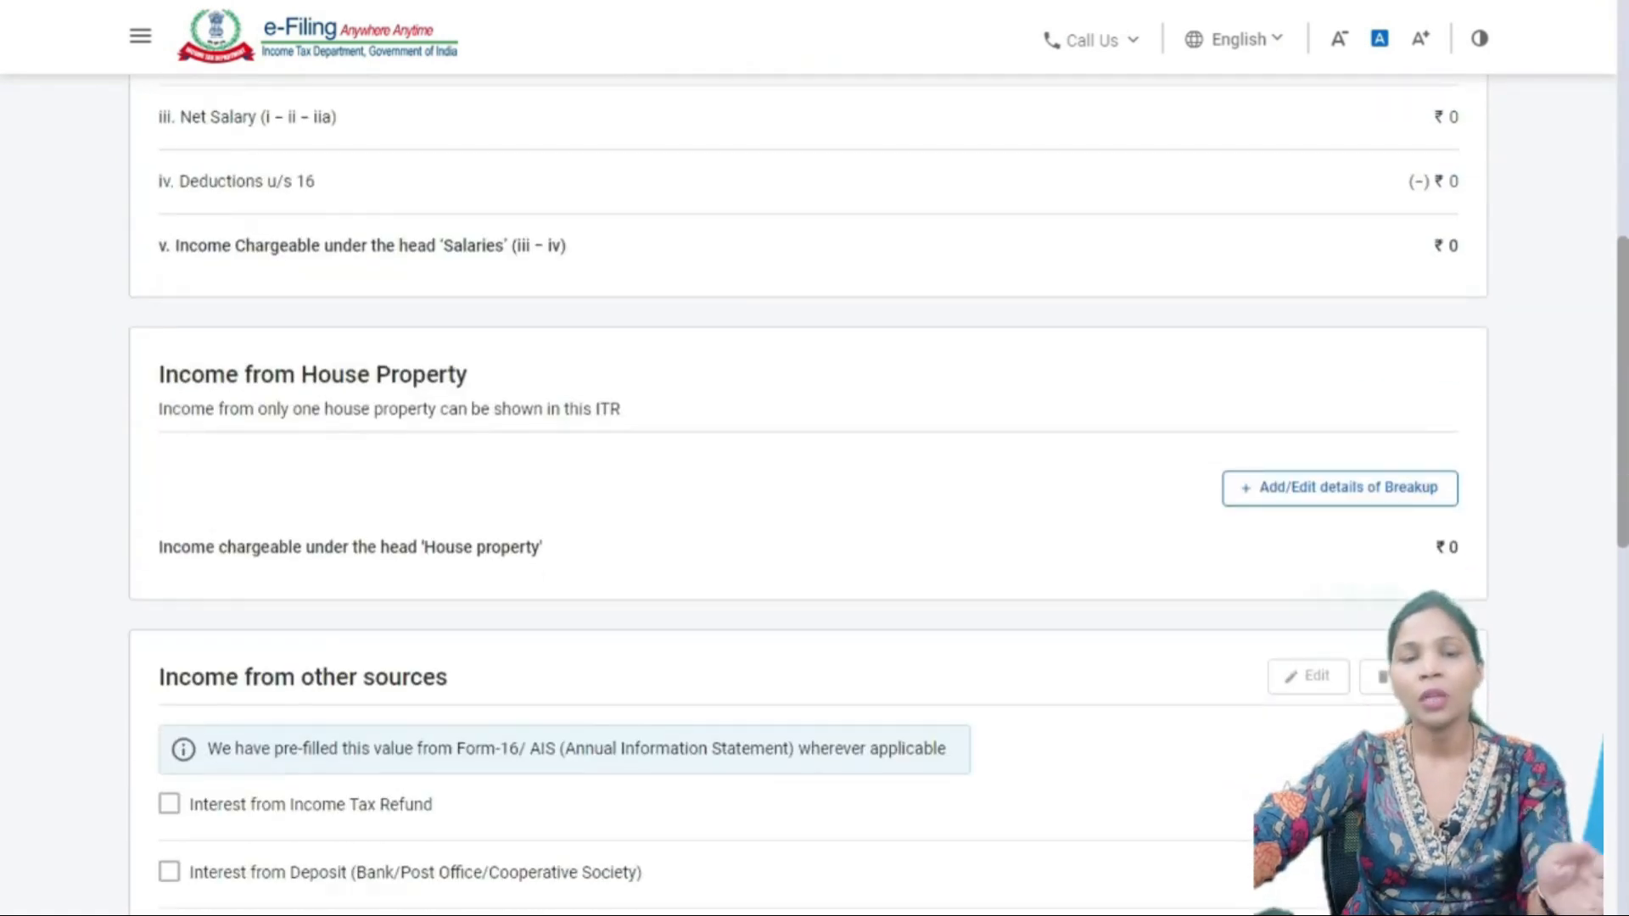
scroll(806, 493, "down", 4)
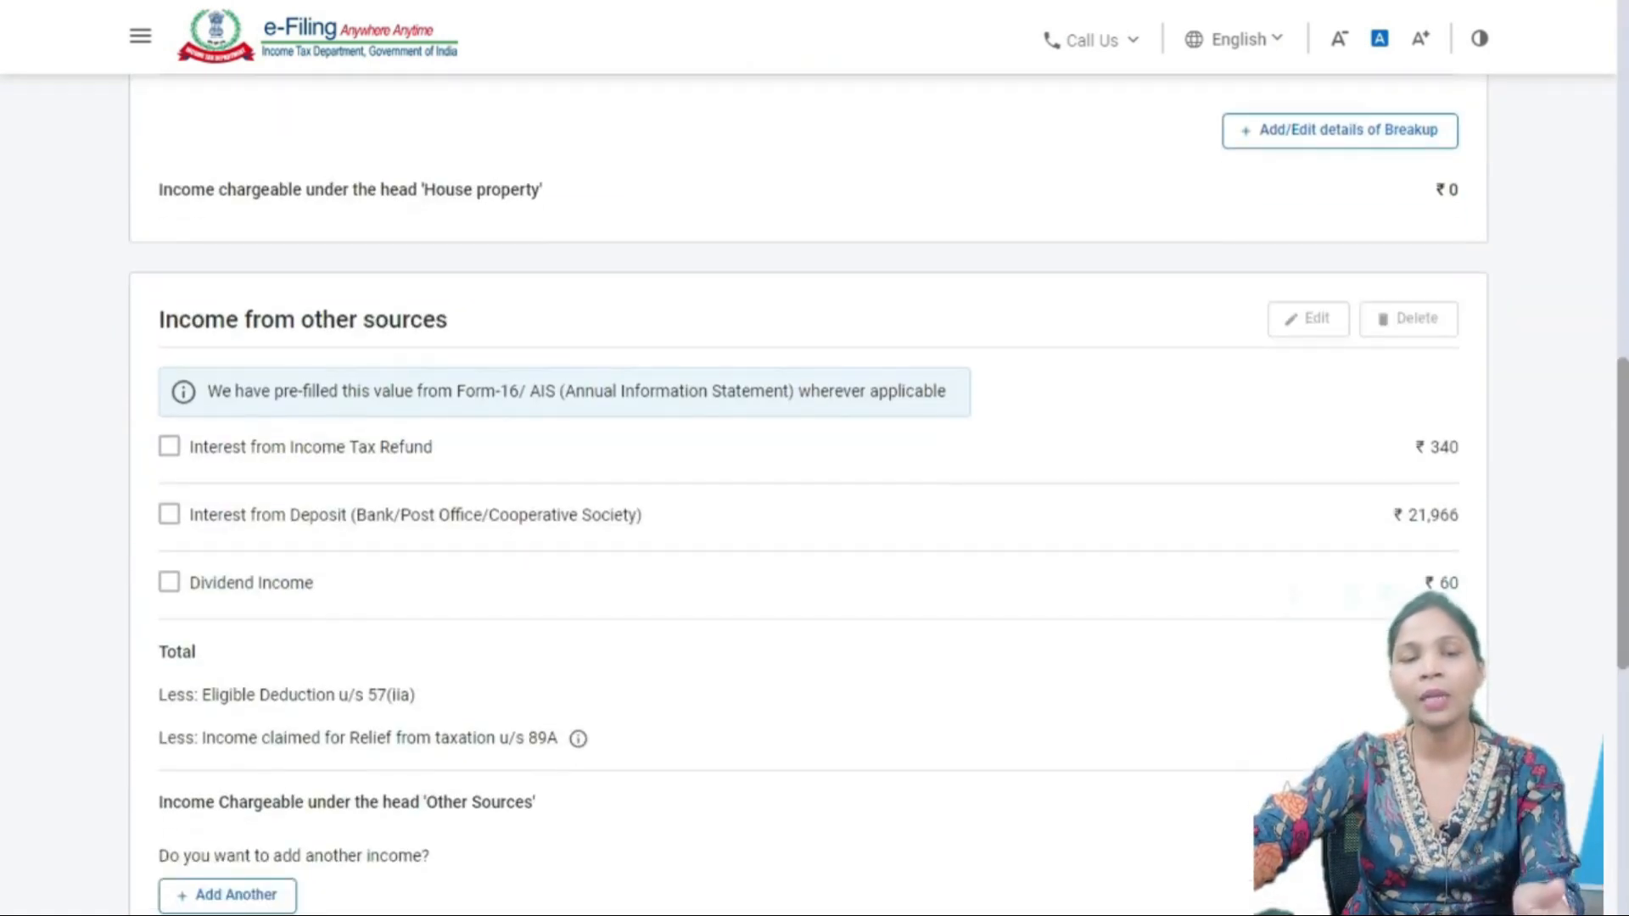
scroll(806, 492, "down", 7)
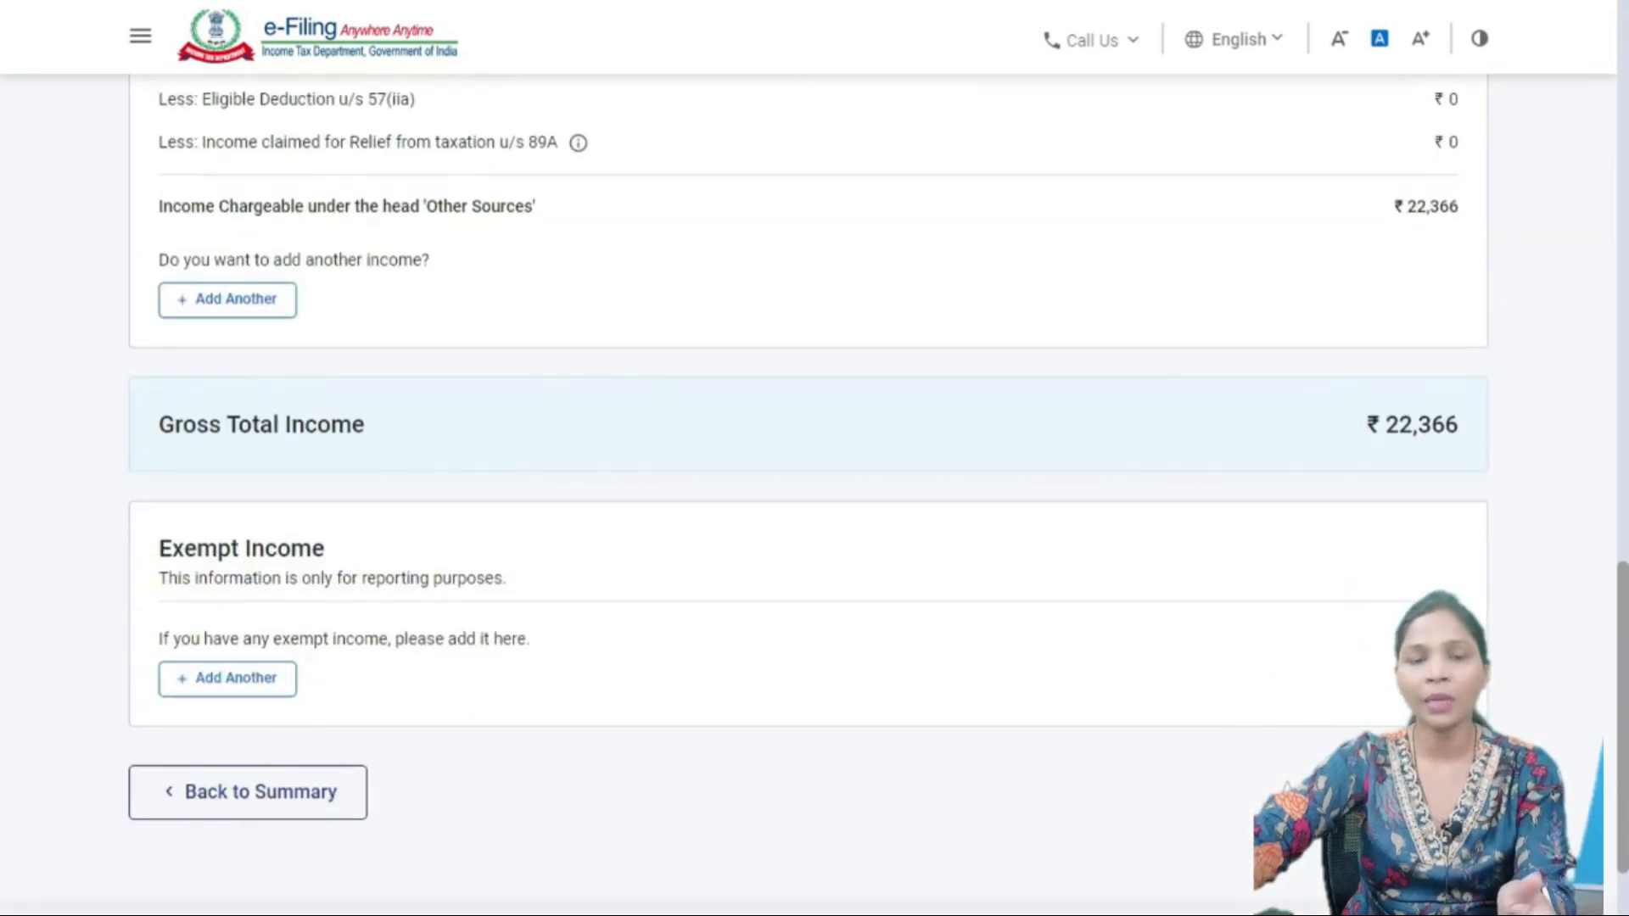
scroll(806, 492, "up", 11)
scroll(806, 492, "down", 11)
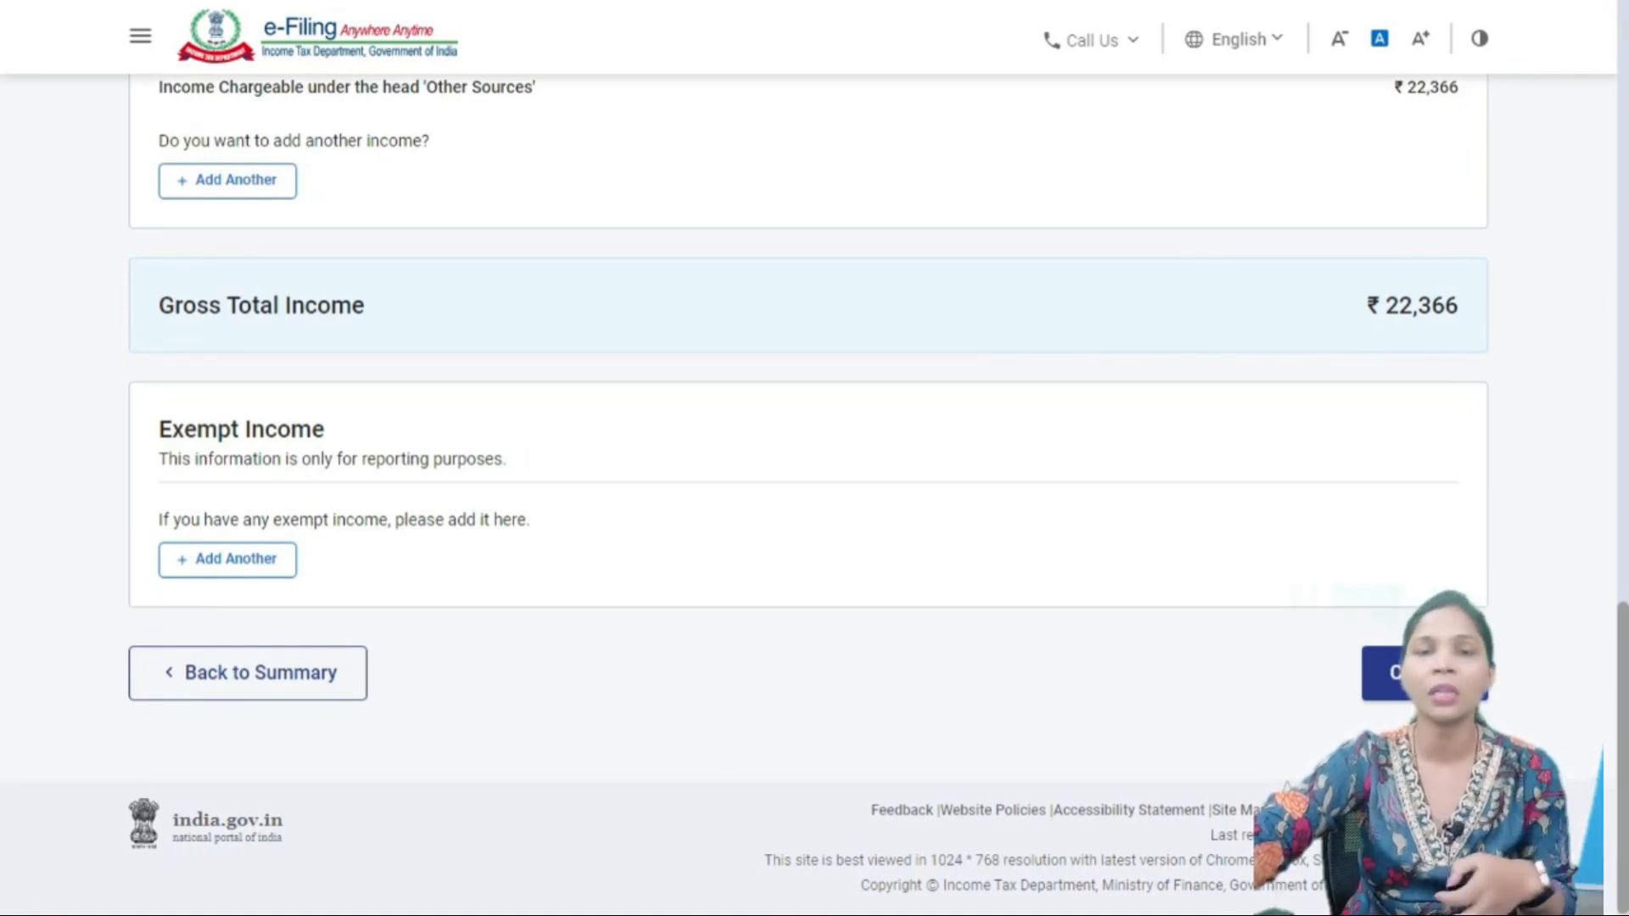
scroll(806, 492, "up", 18)
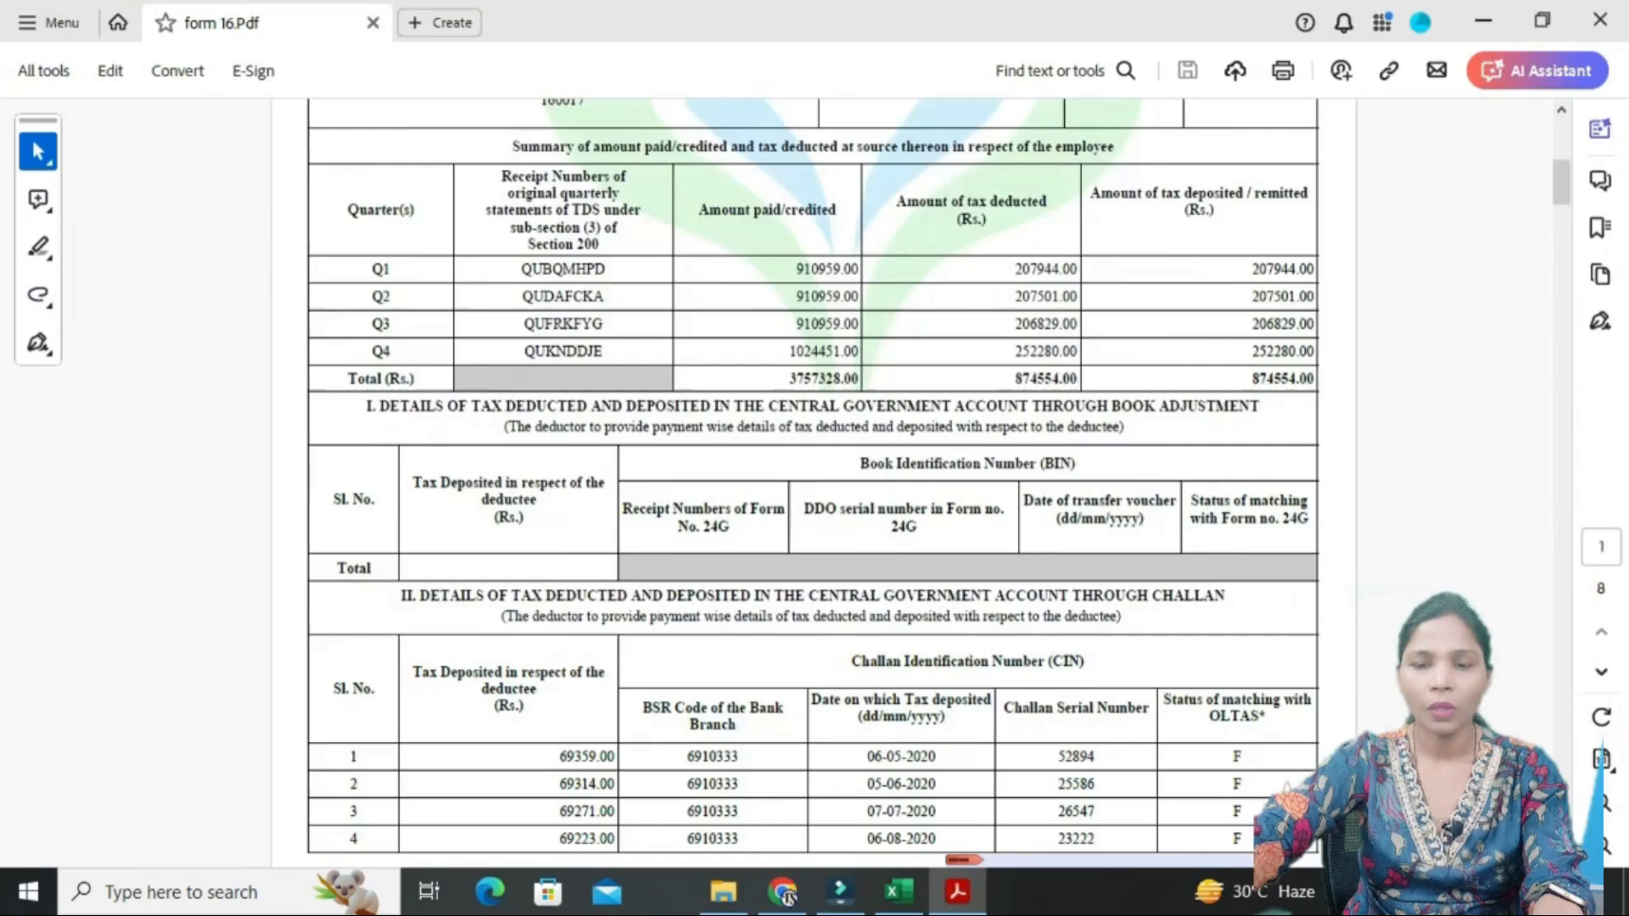
scroll(813, 484, "down", 10)
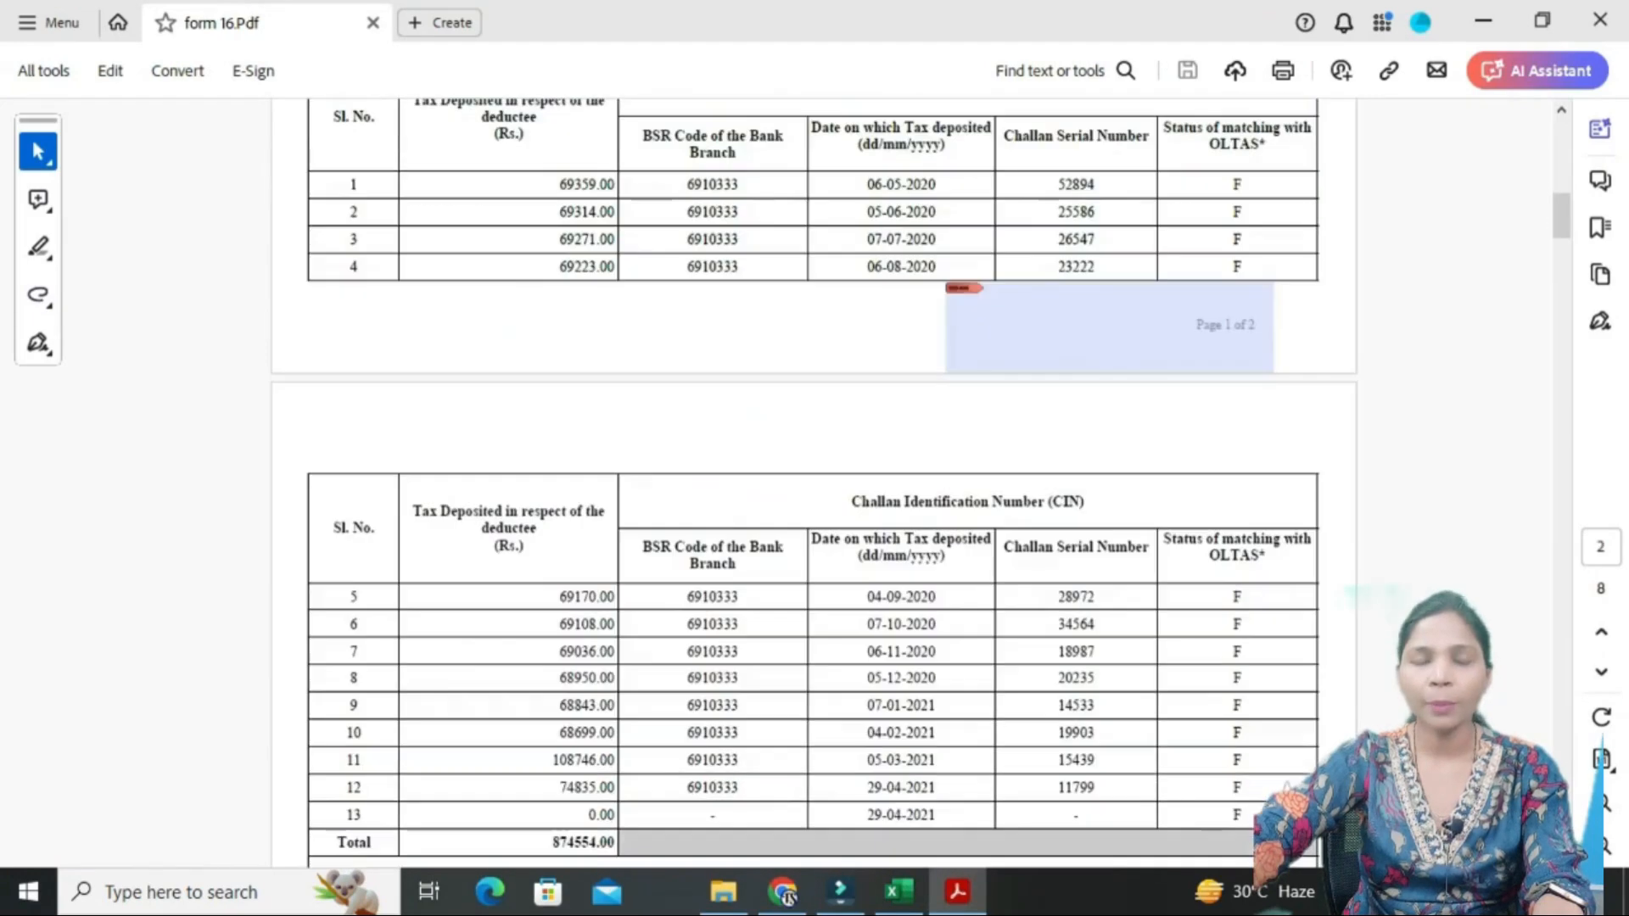
- Scroll Form 16 to the section 10 exempt allowances and gross salary of 3757328.00
scroll(813, 484, "down", 3)
scroll(813, 484, "up", 10)
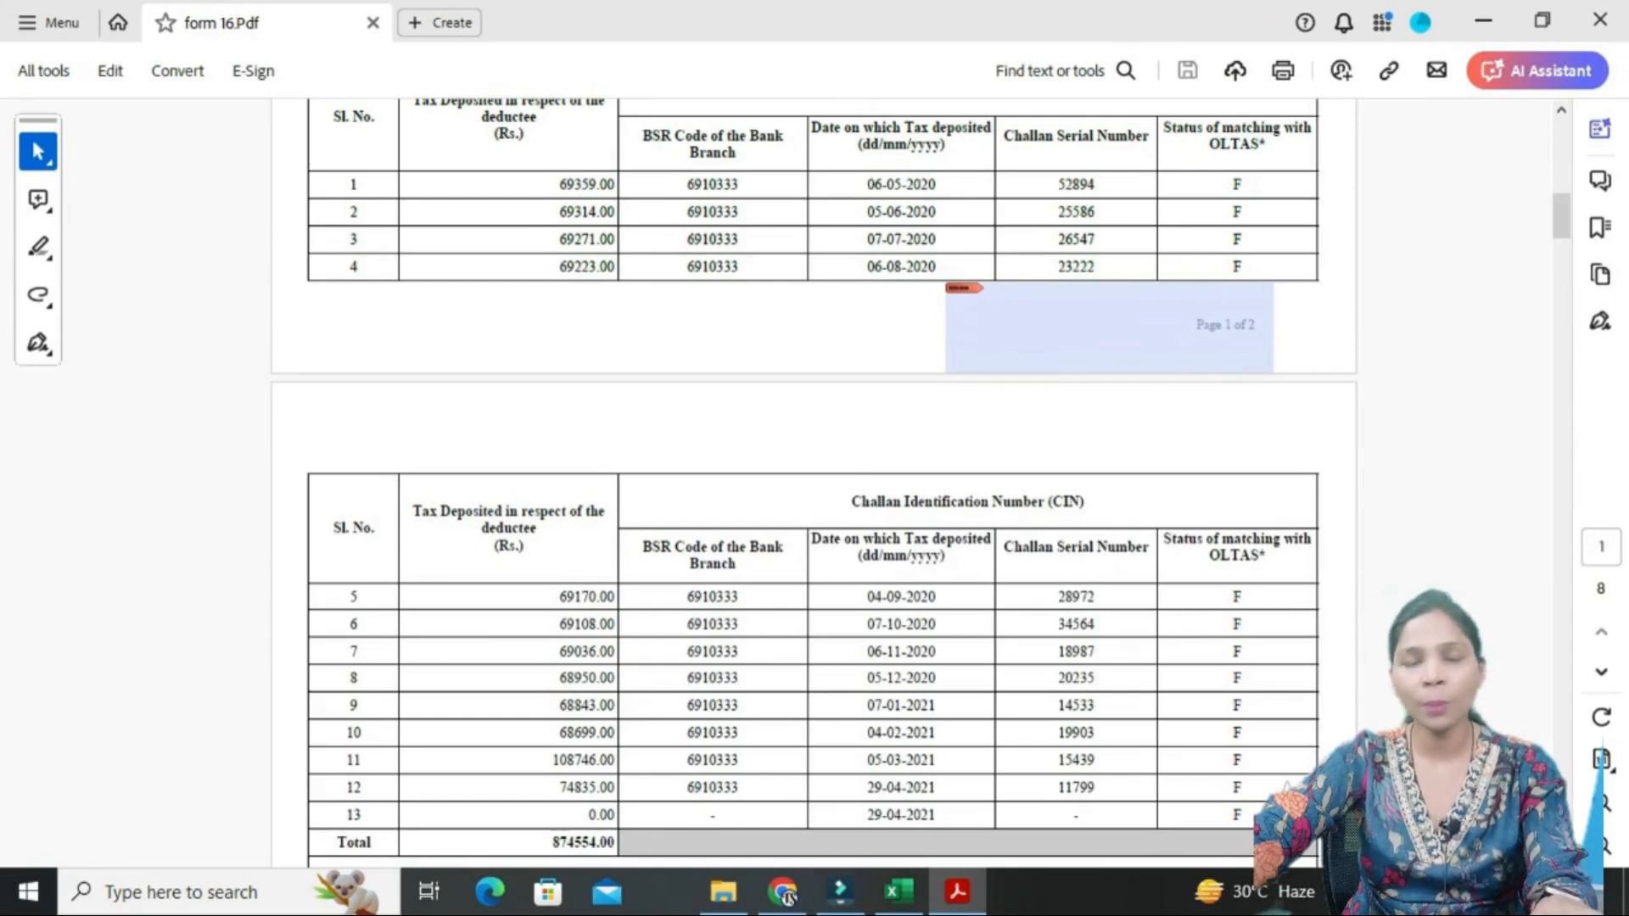
scroll(813, 484, "down", 10)
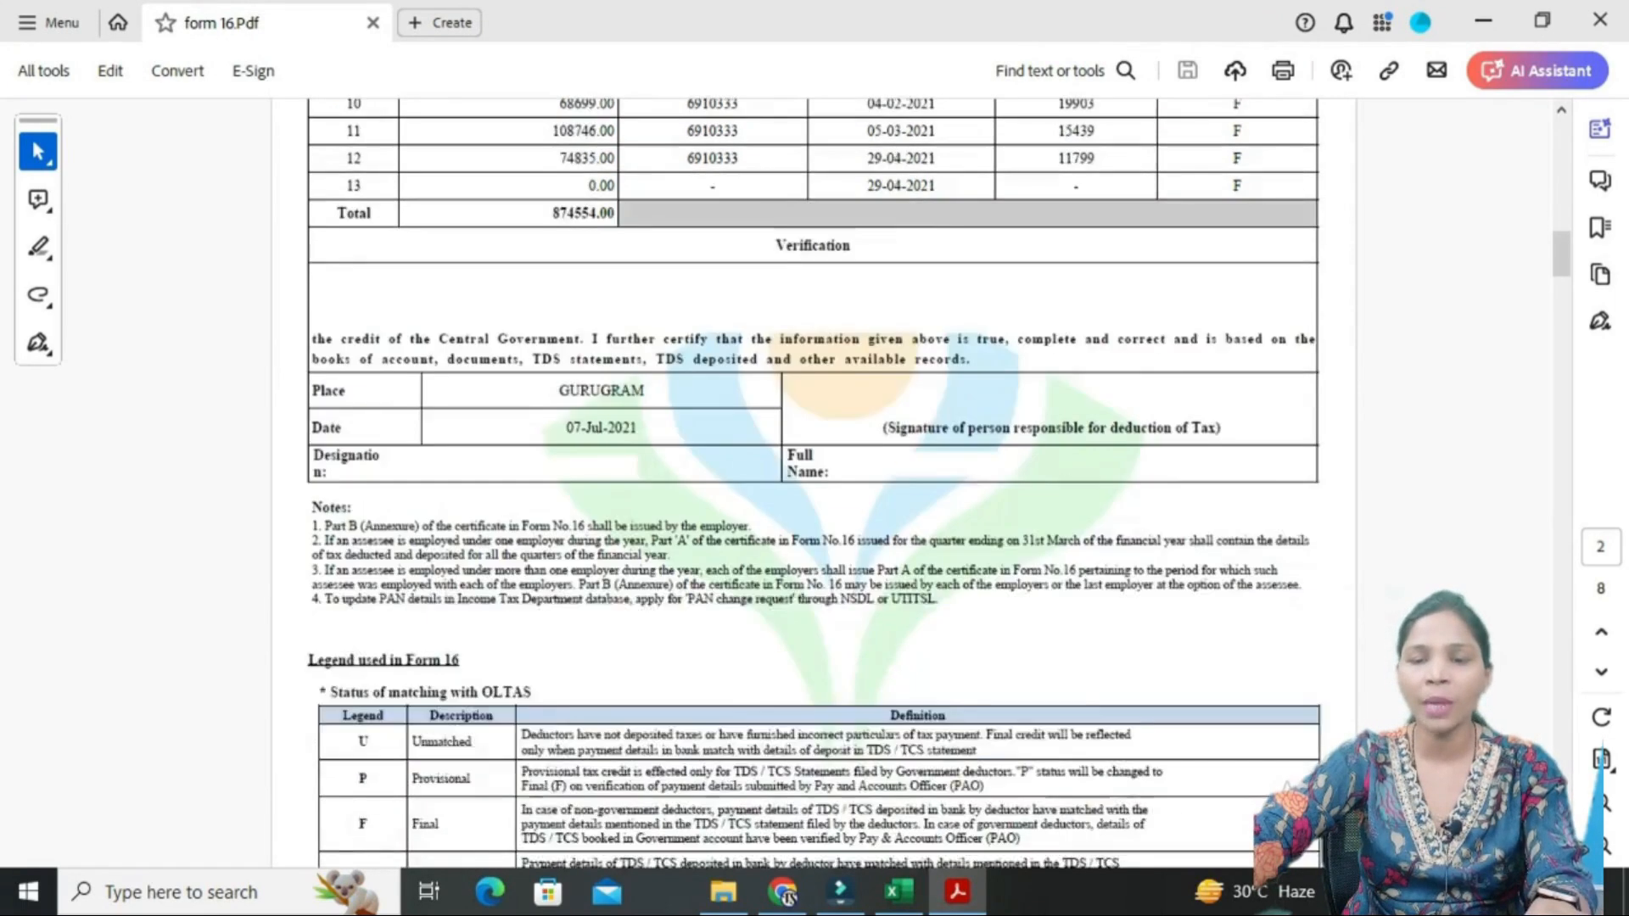
scroll(813, 483, "down", 5)
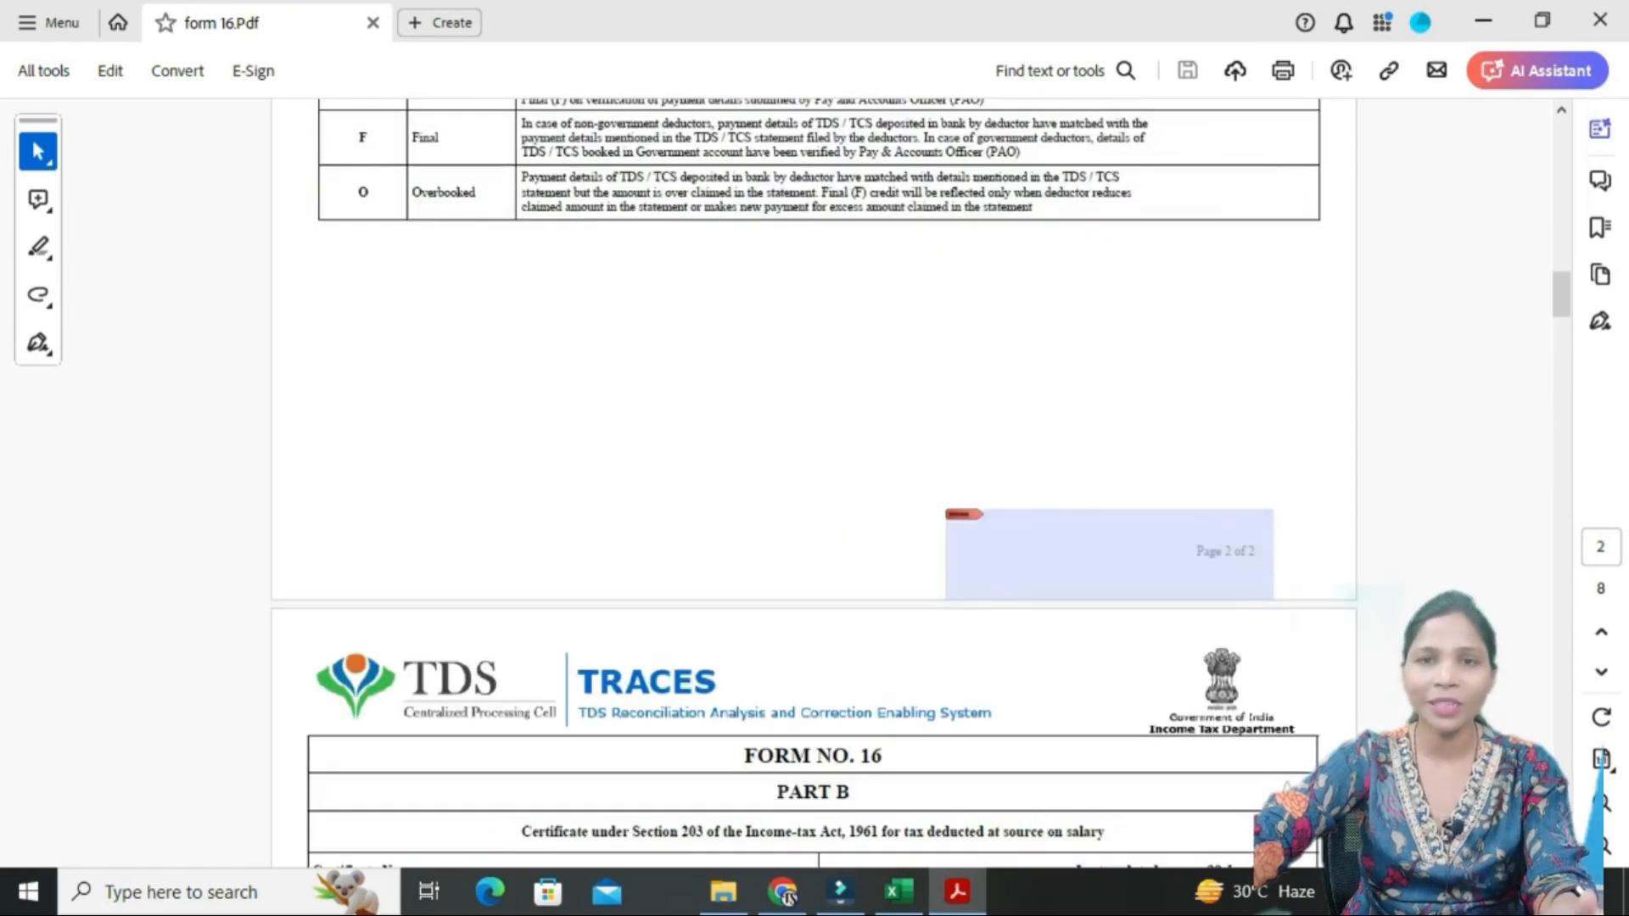
scroll(813, 484, "down", 5)
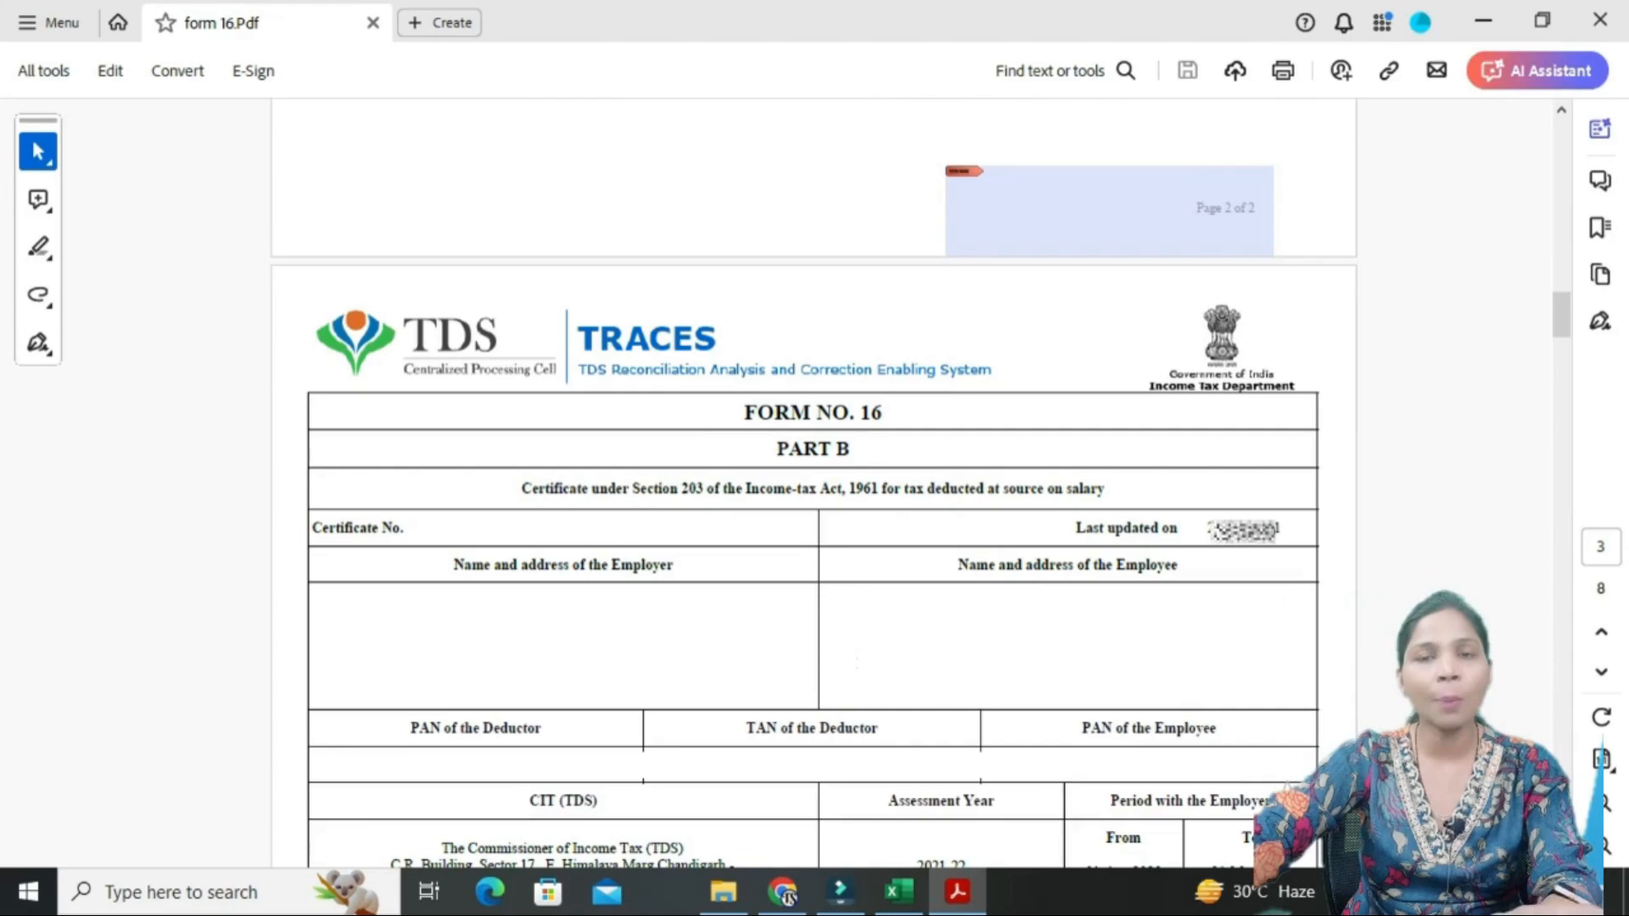
scroll(813, 483, "down", 3)
scroll(813, 483, "up", 8)
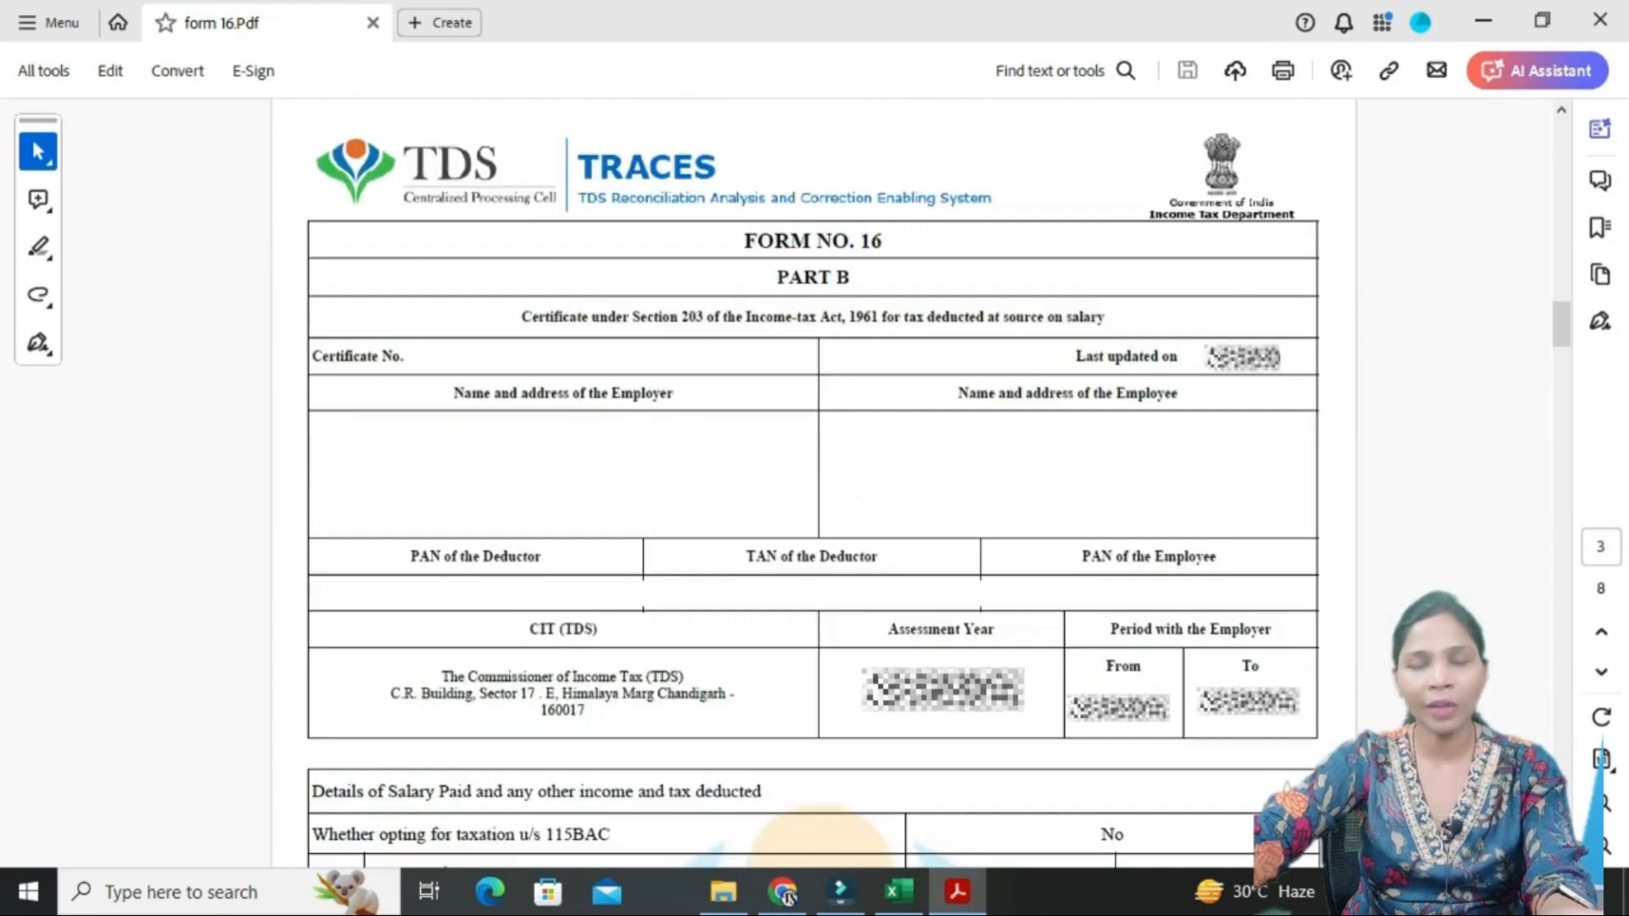
scroll(812, 483, "down", 5)
scroll(813, 484, "up", 6)
scroll(813, 483, "down", 3)
scroll(813, 483, "down", 8)
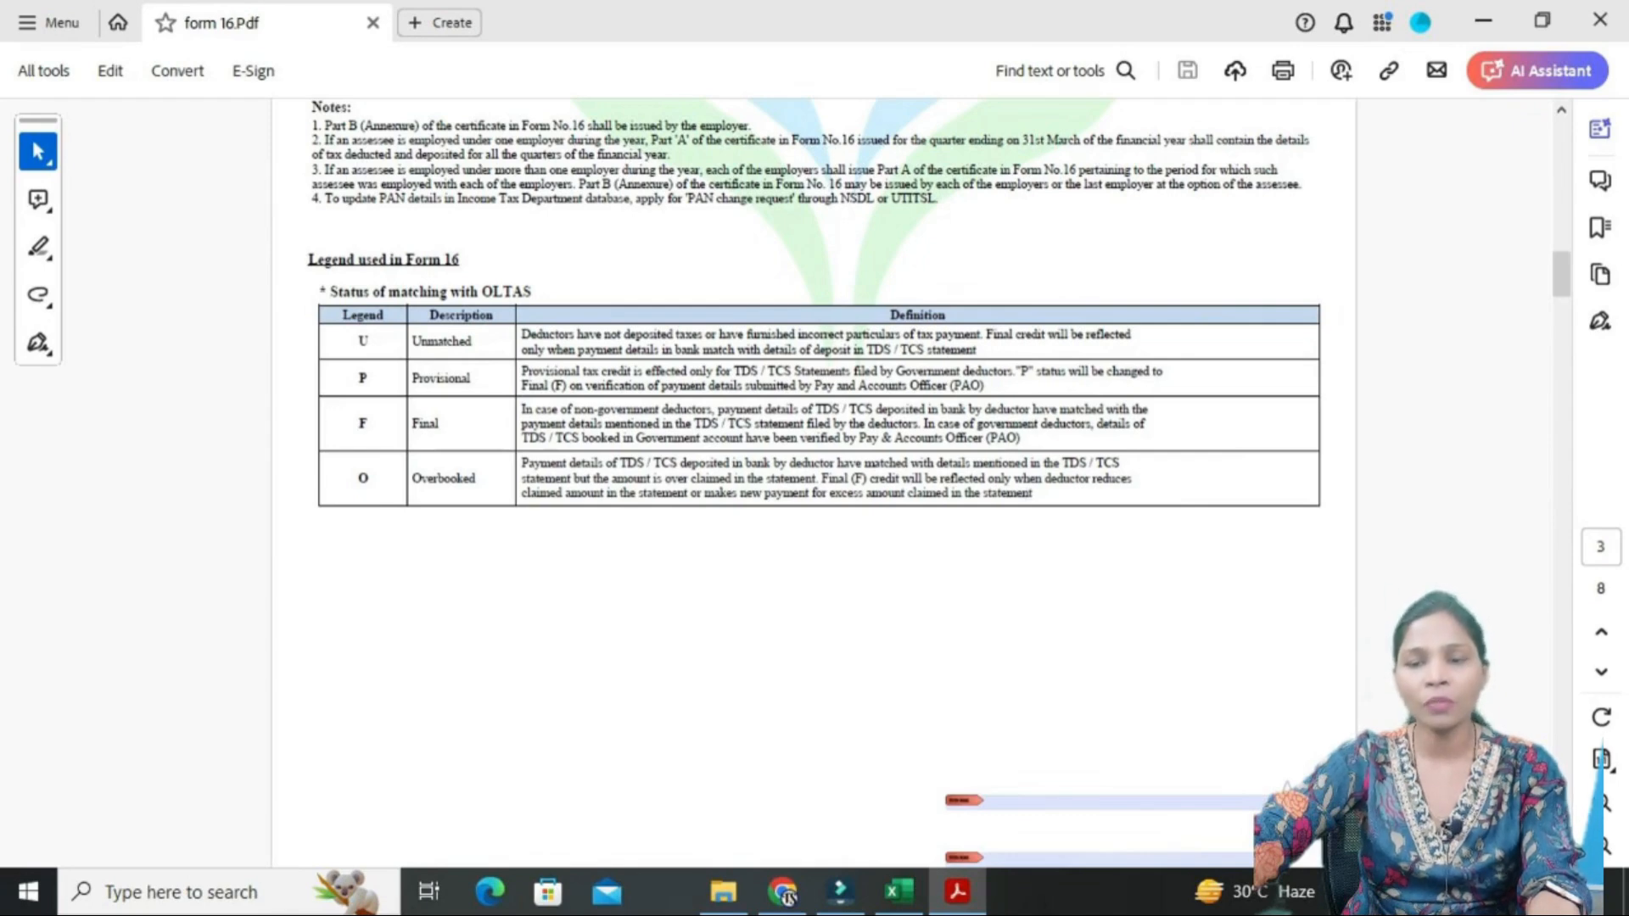
scroll(812, 484, "down", 5)
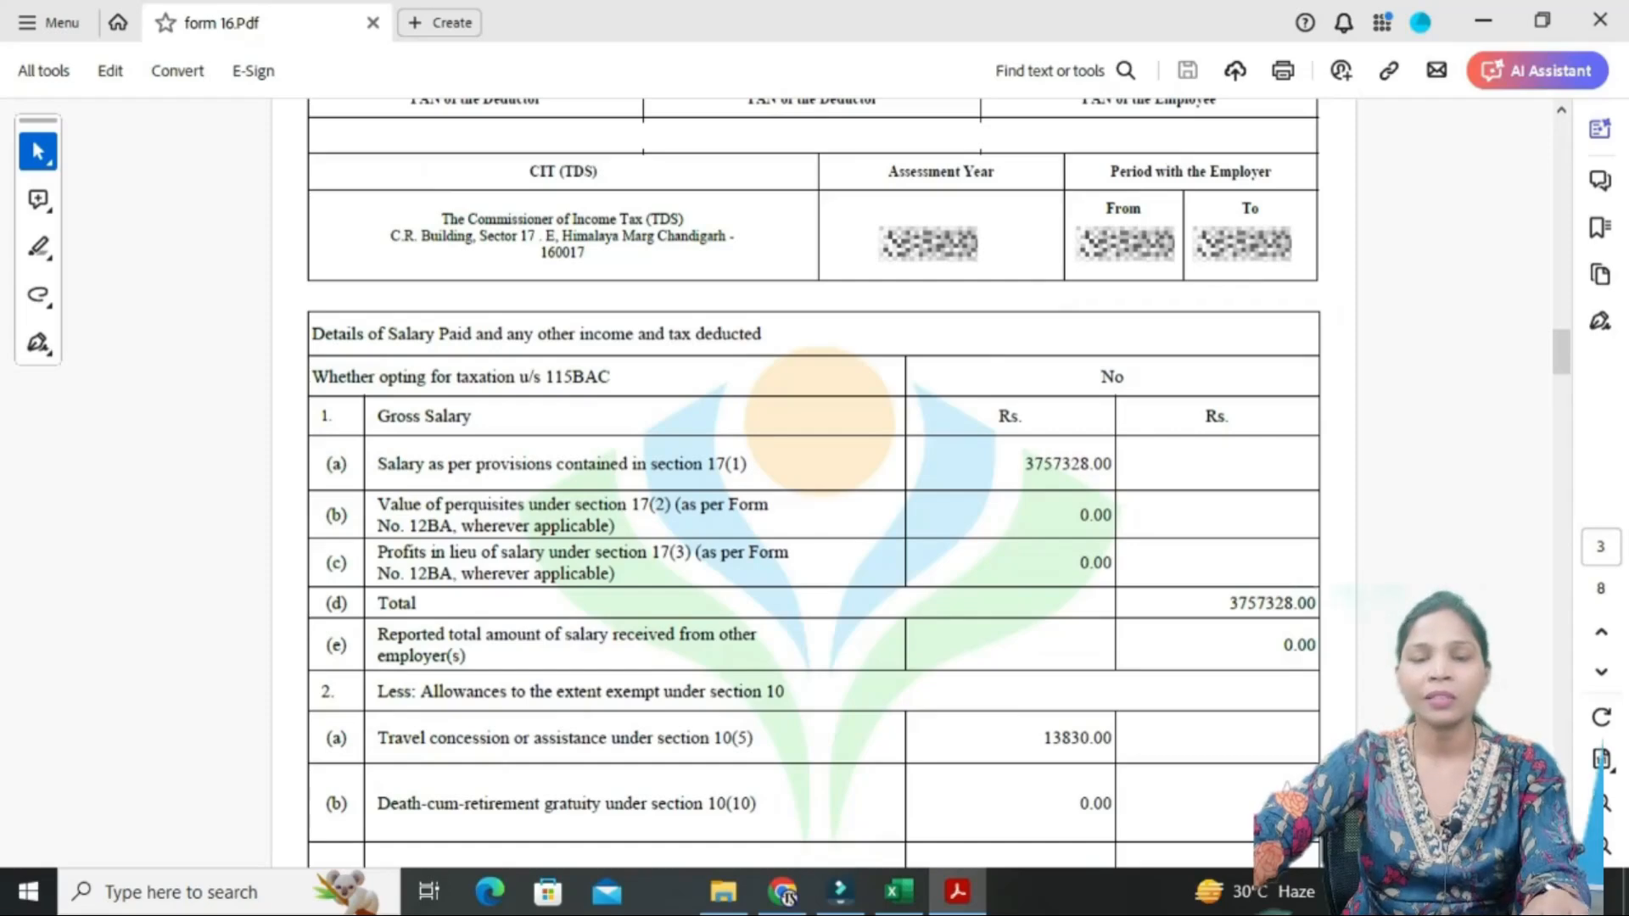
scroll(813, 478, "down", 4)
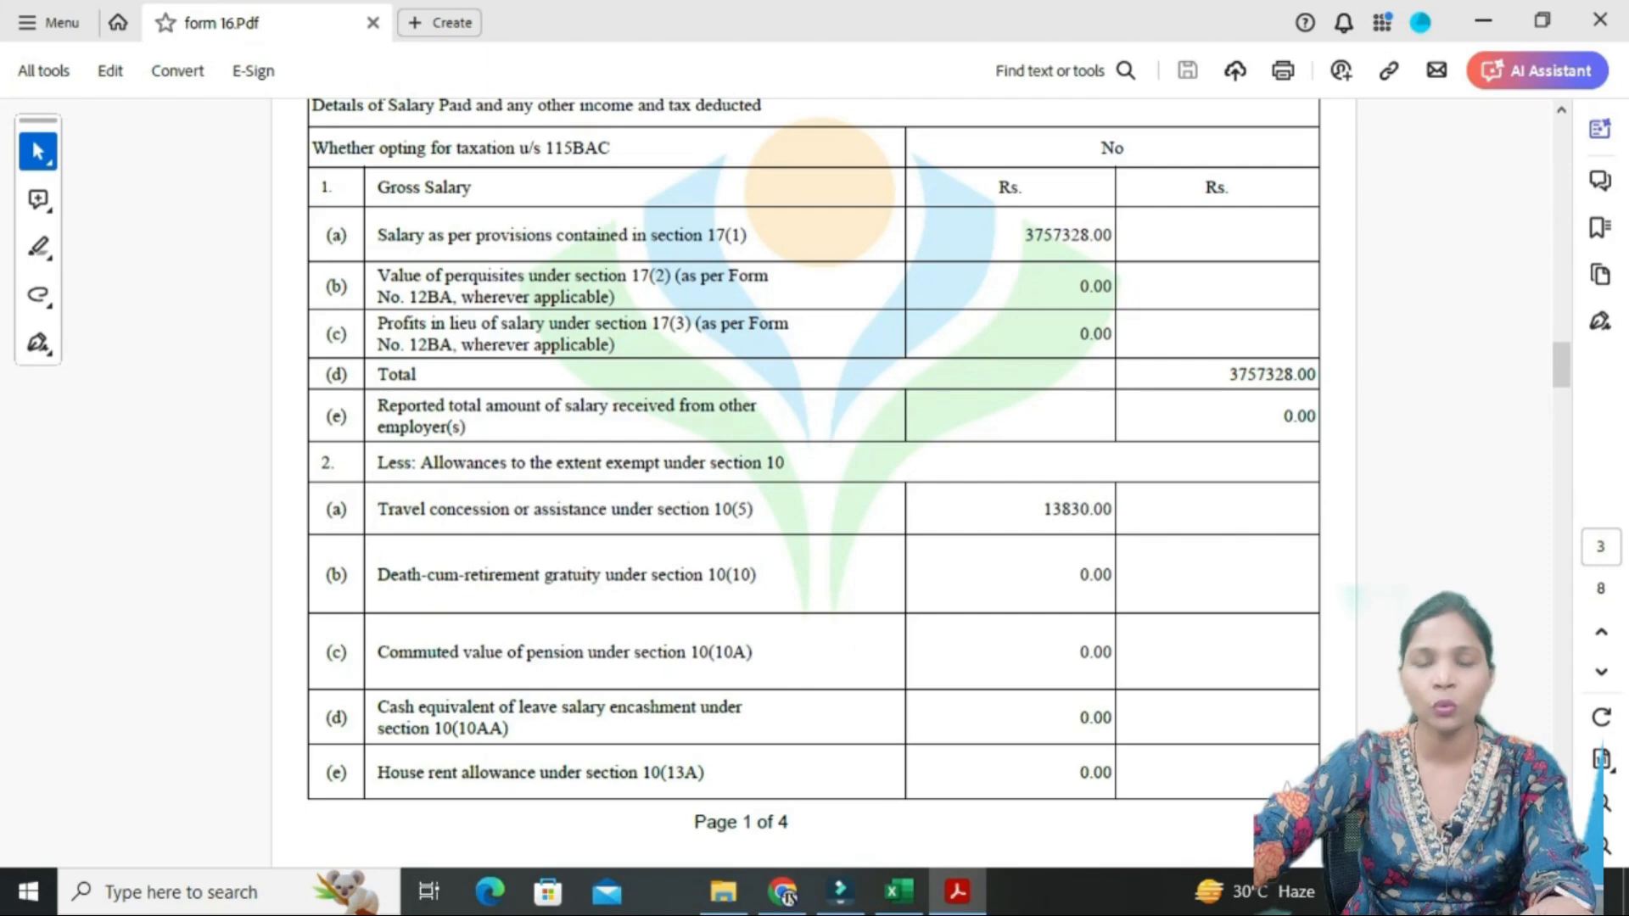
scroll(813, 479, "down", 15)
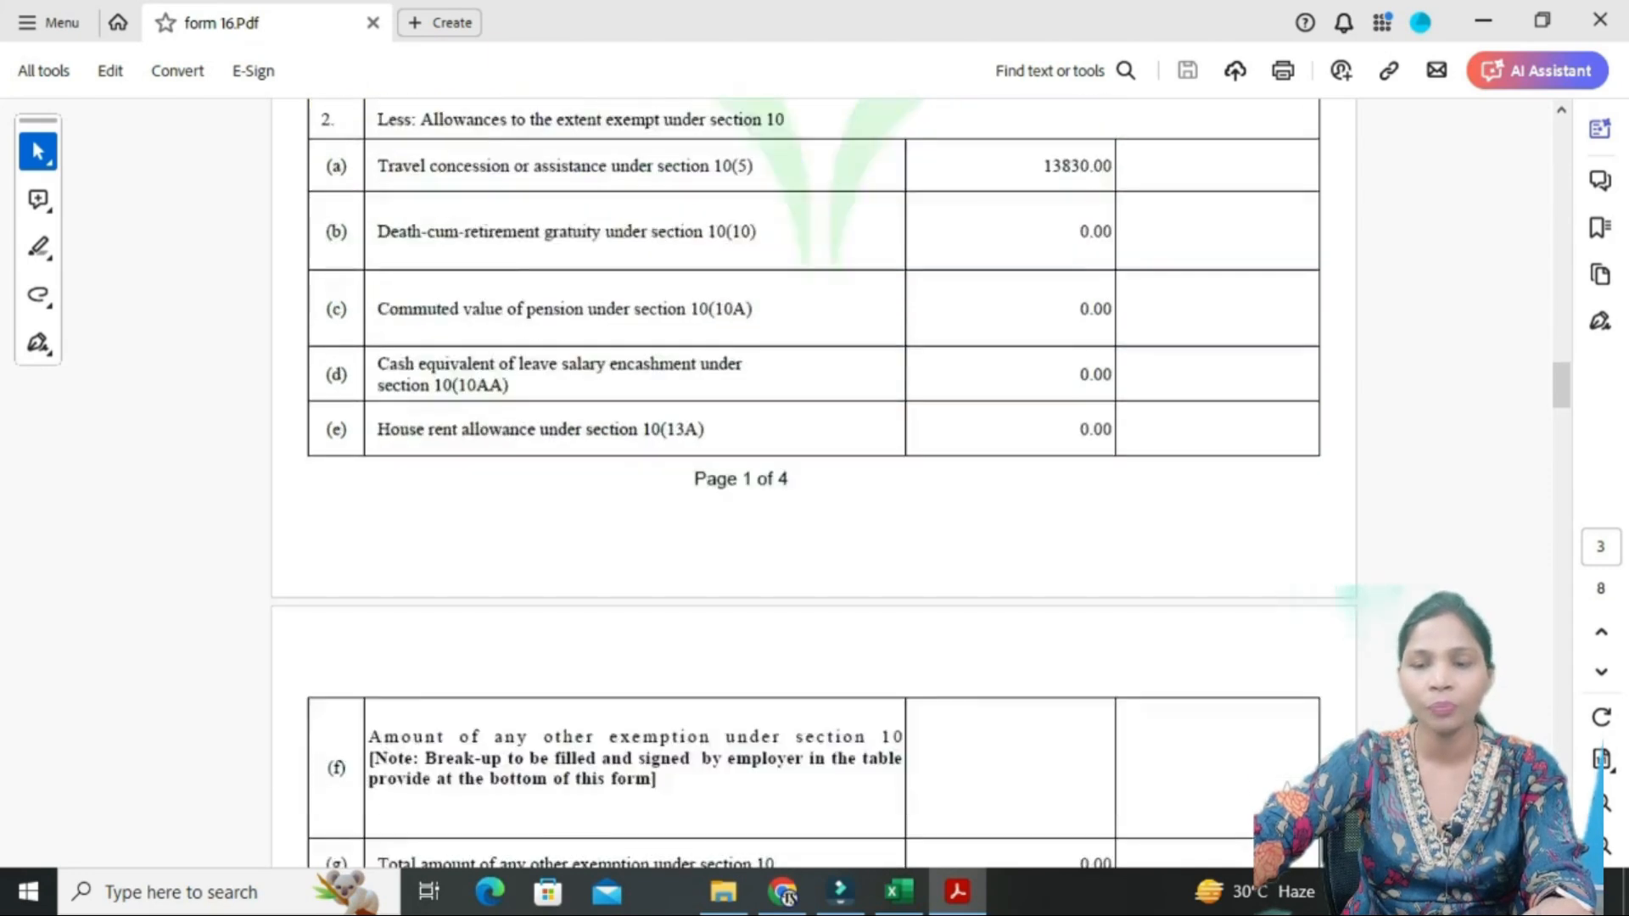
scroll(813, 478, "down", 1)
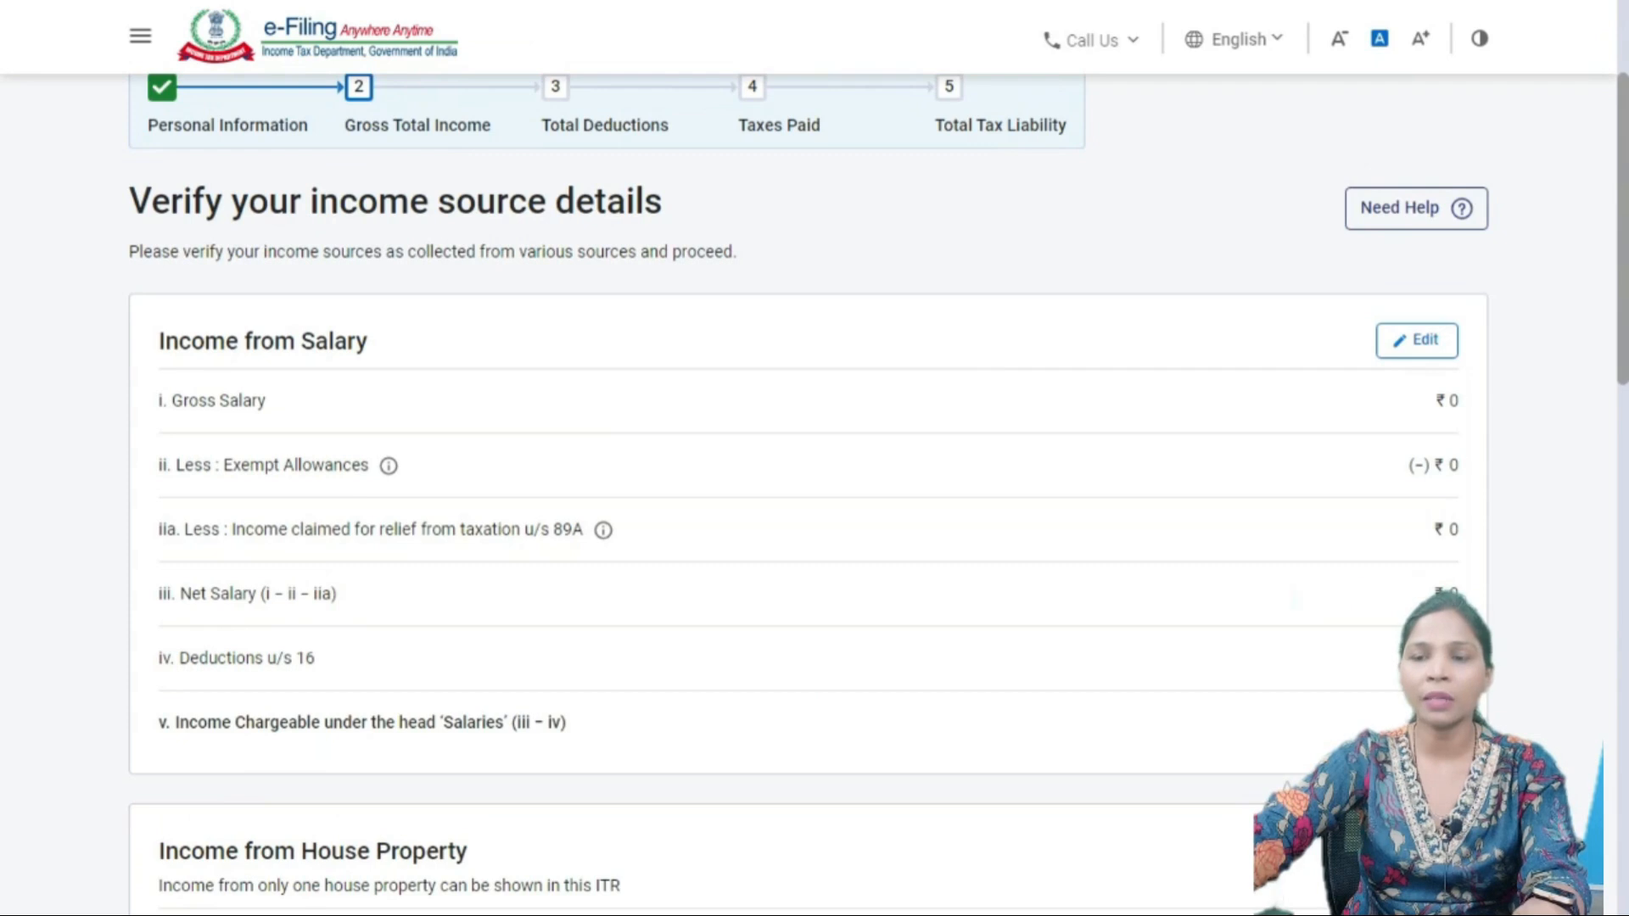
- Open the Income from Salary card for editing
left_click(1417, 340)
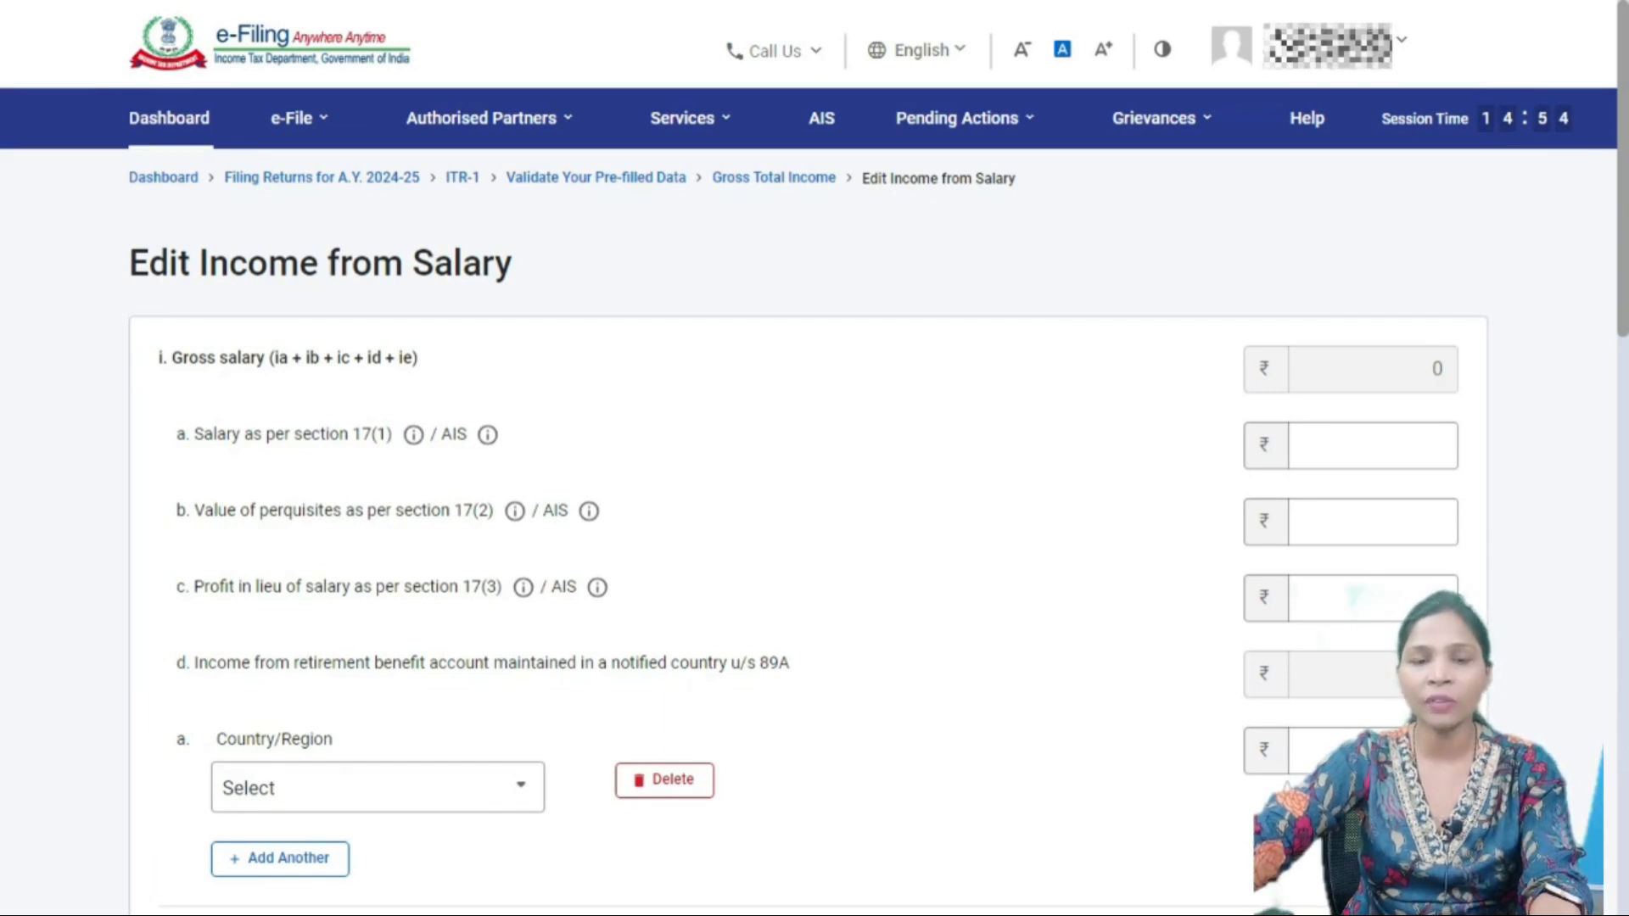
scroll(814, 509, "down", 3)
scroll(814, 509, "up", 3)
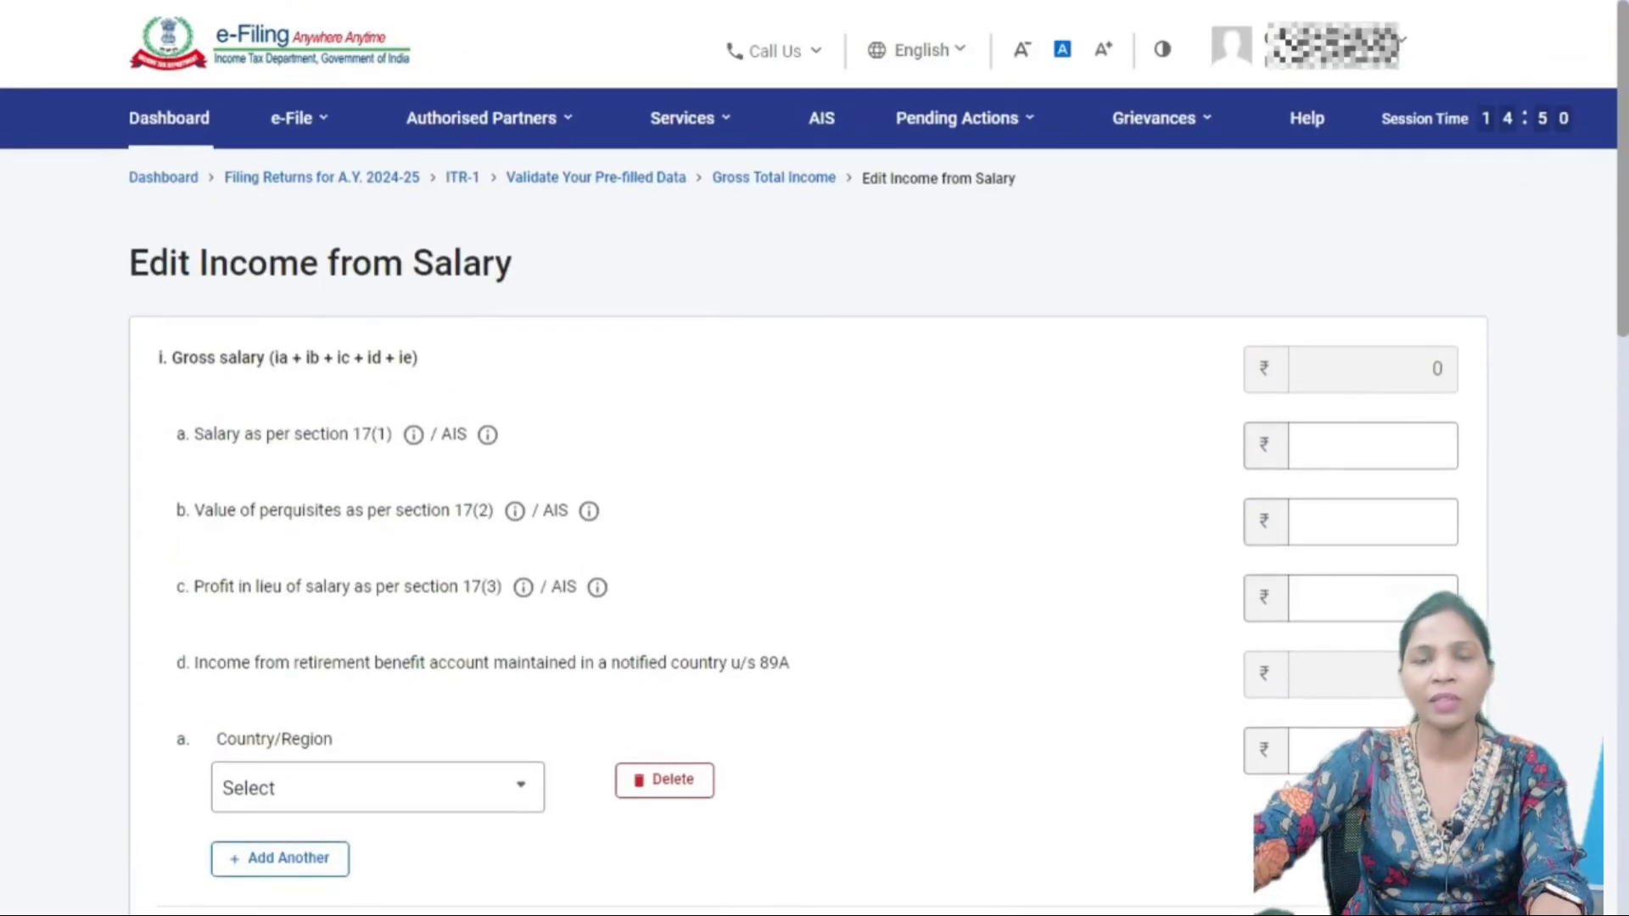
- Compare the empty salary form against the figures in the Form 16 PDF
key("alt+Tab")
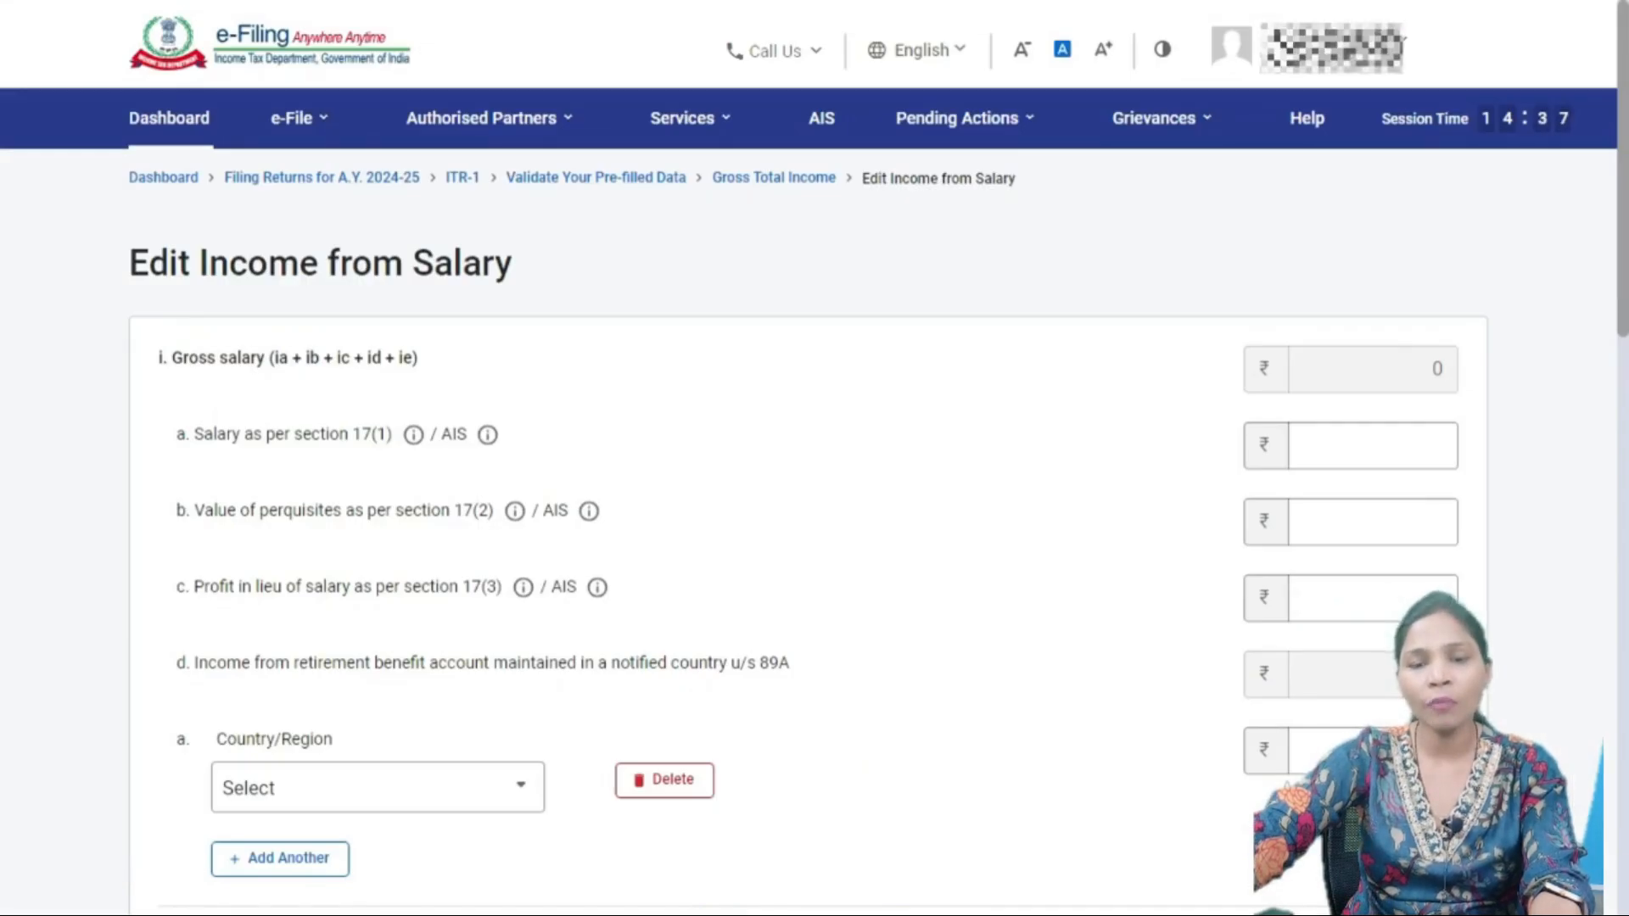
left_click(1372, 521)
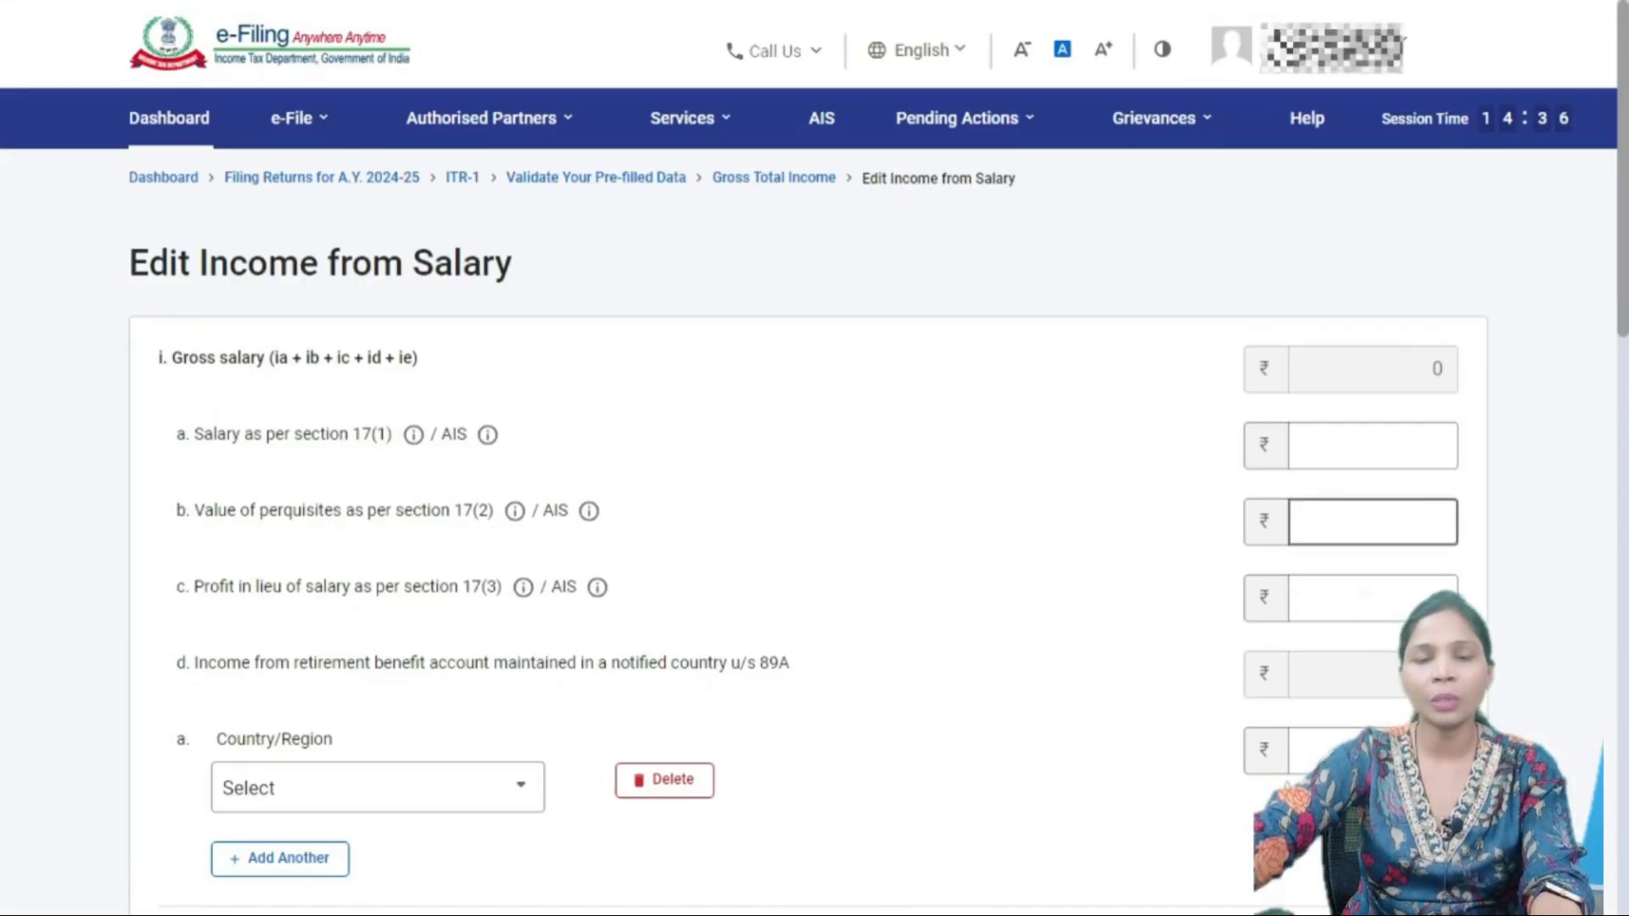
key("alt+Tab")
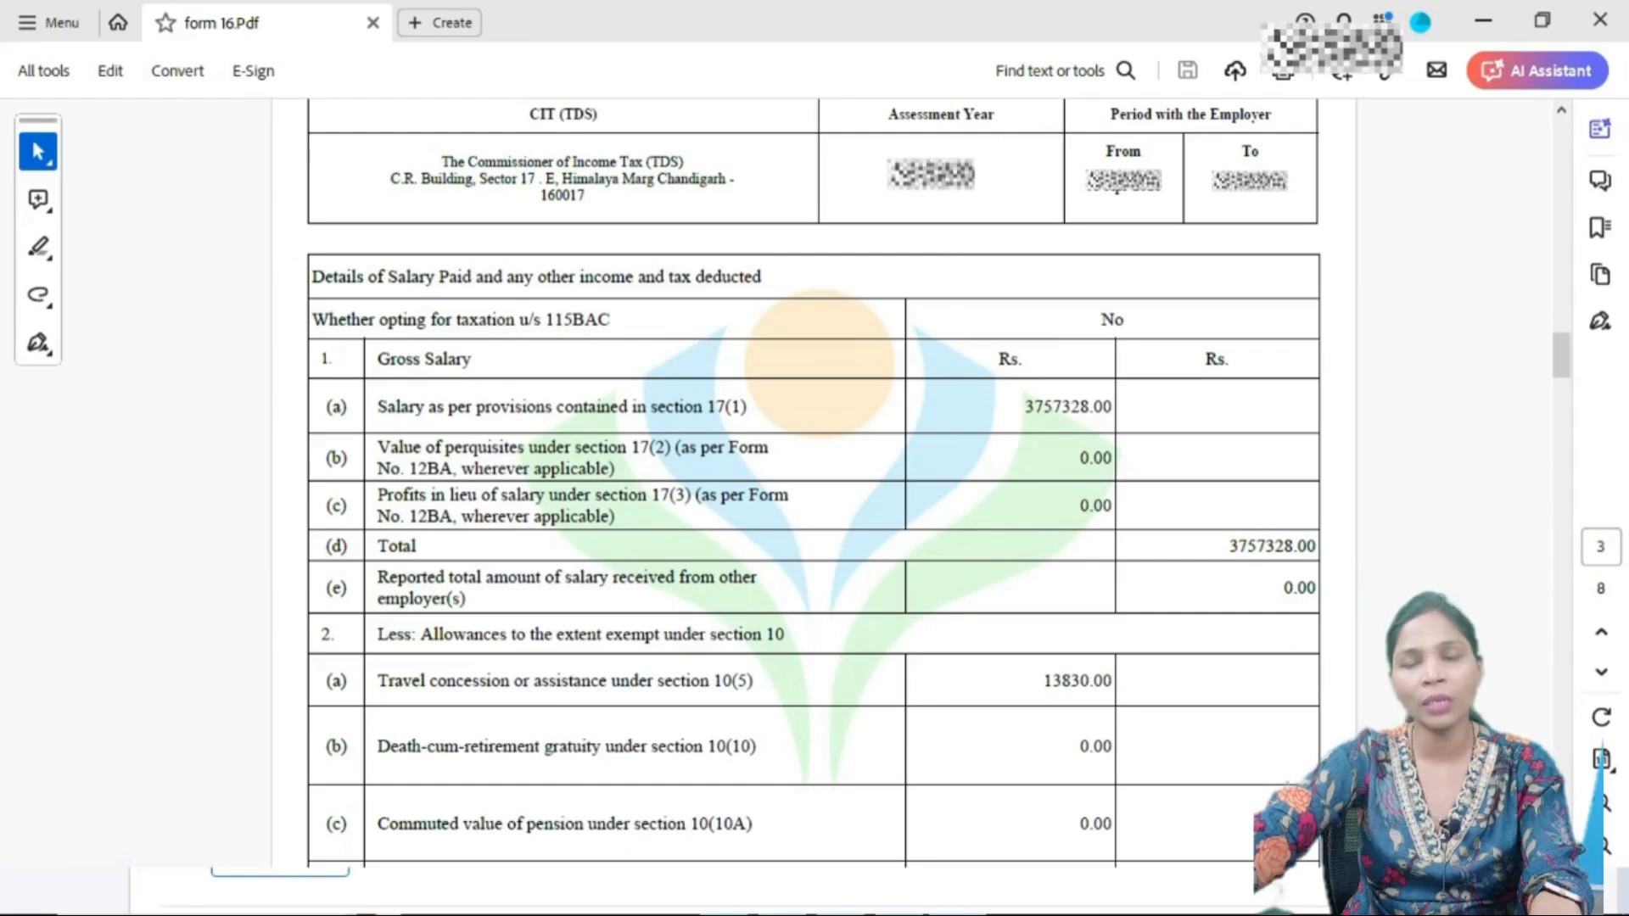
key("alt+Tab")
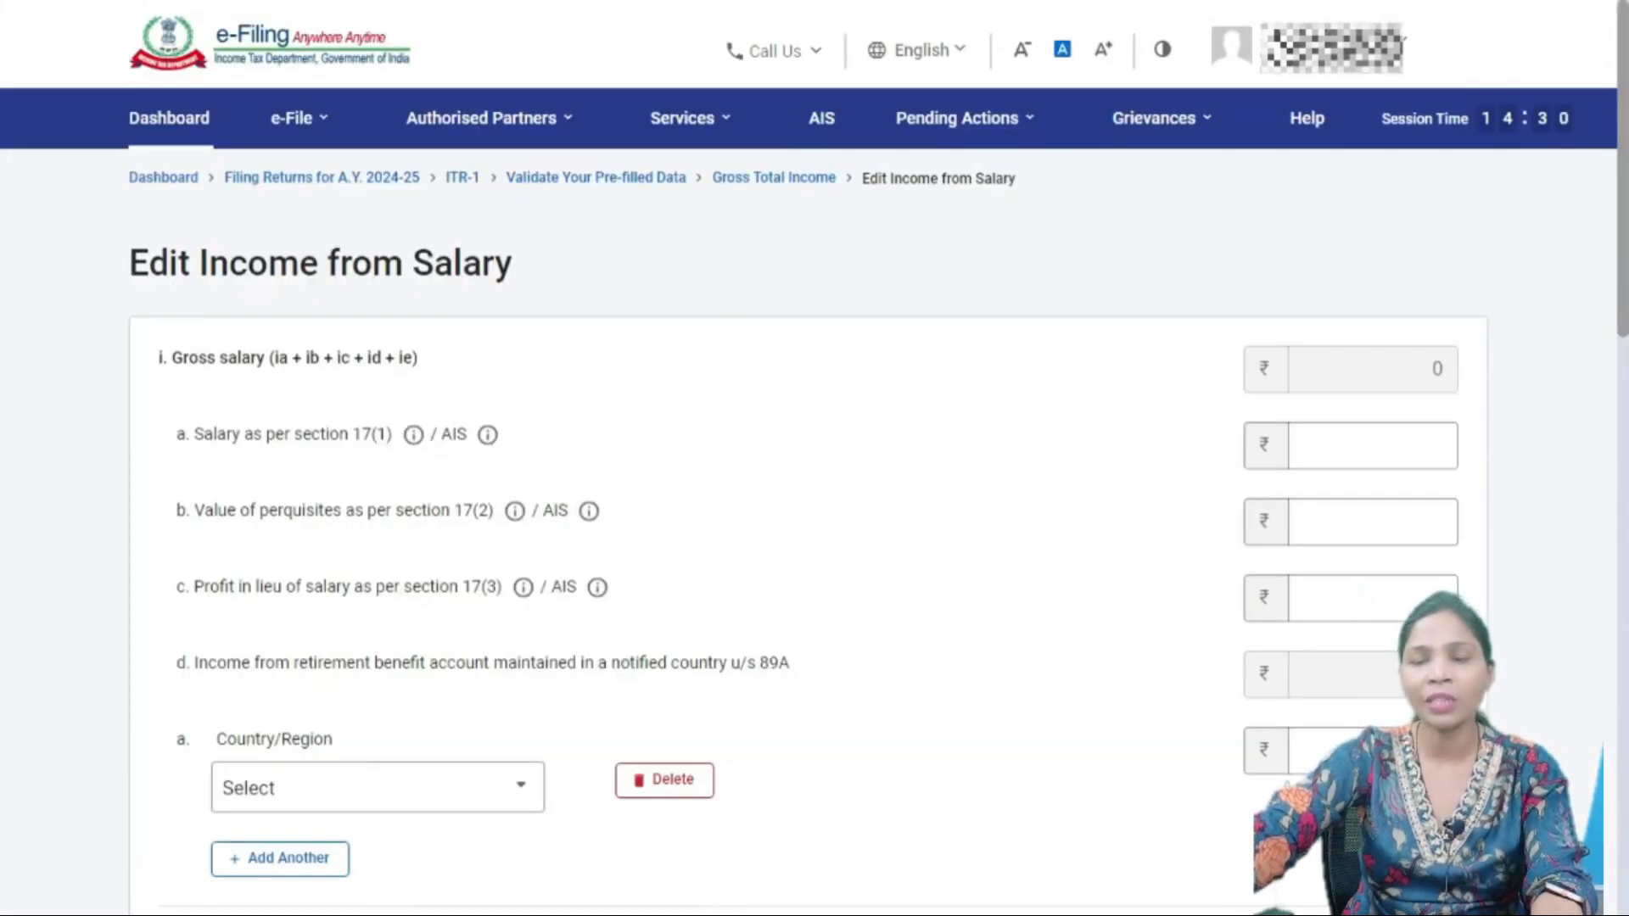
key("alt+Tab")
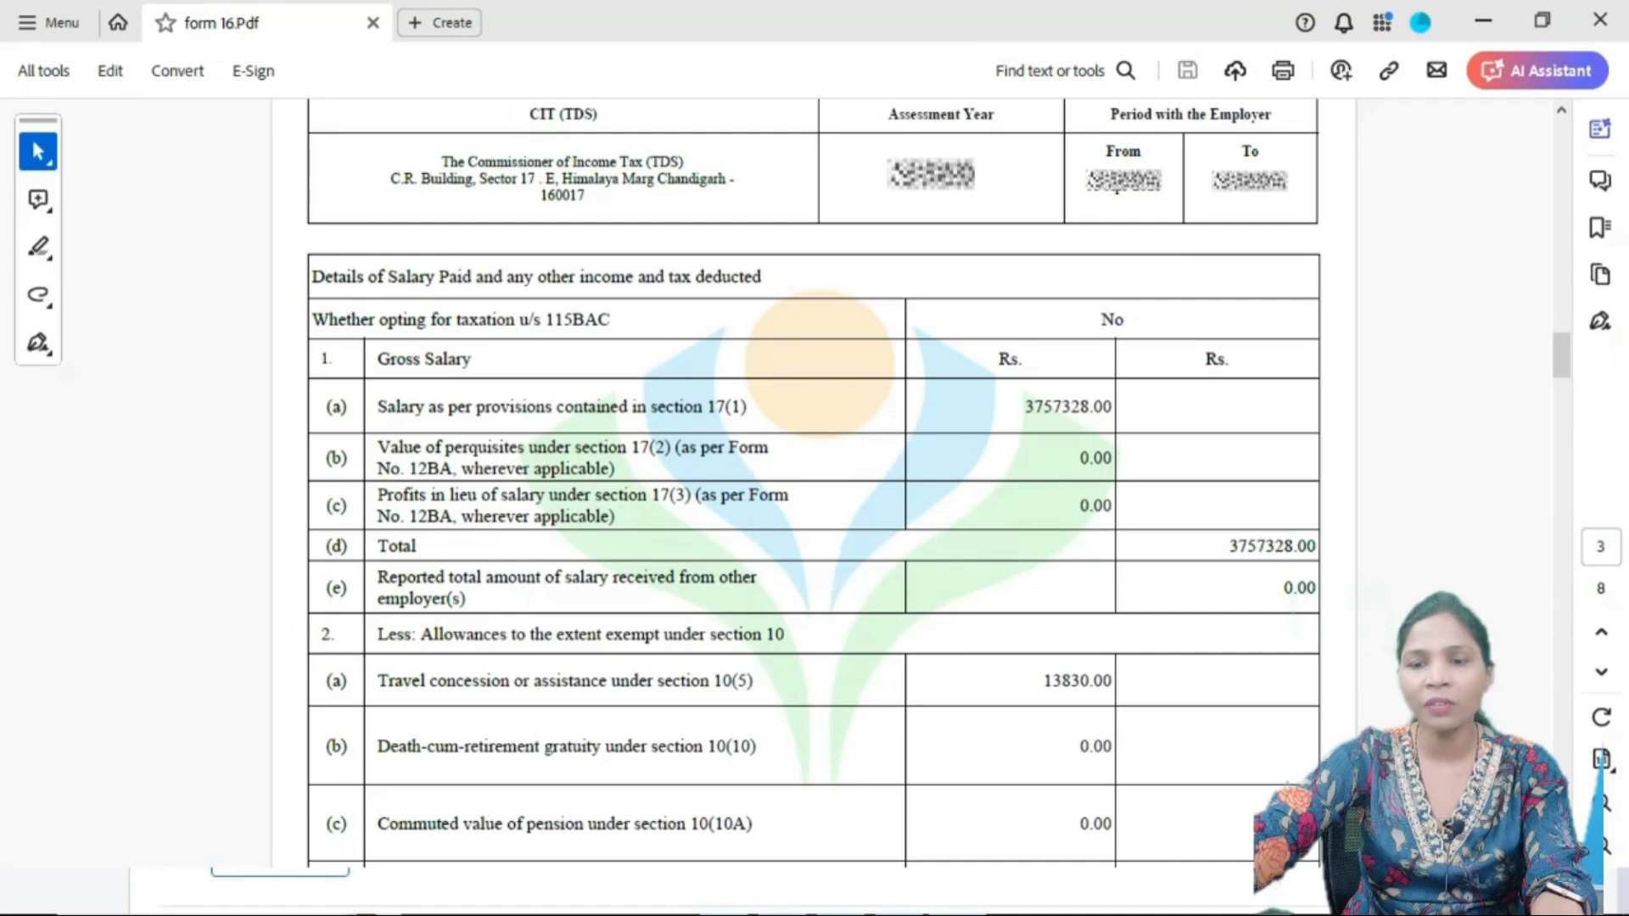
key("alt+Tab")
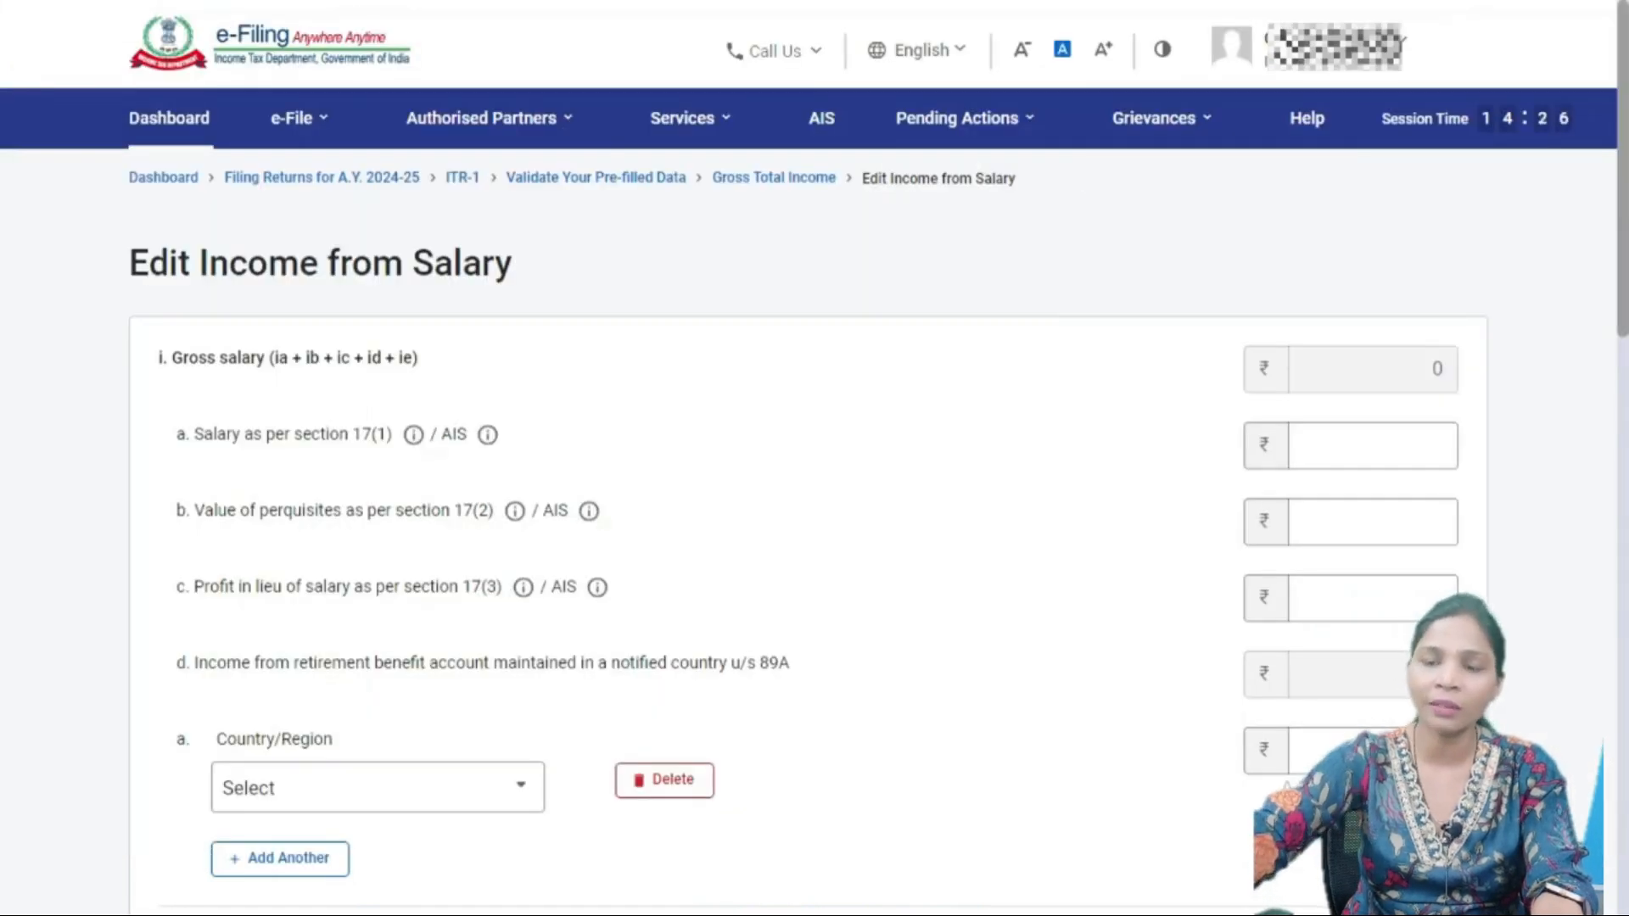
- Enter 3757328 as salary under section 17(1) so gross salary updates
left_click(1373, 445)
type("37")
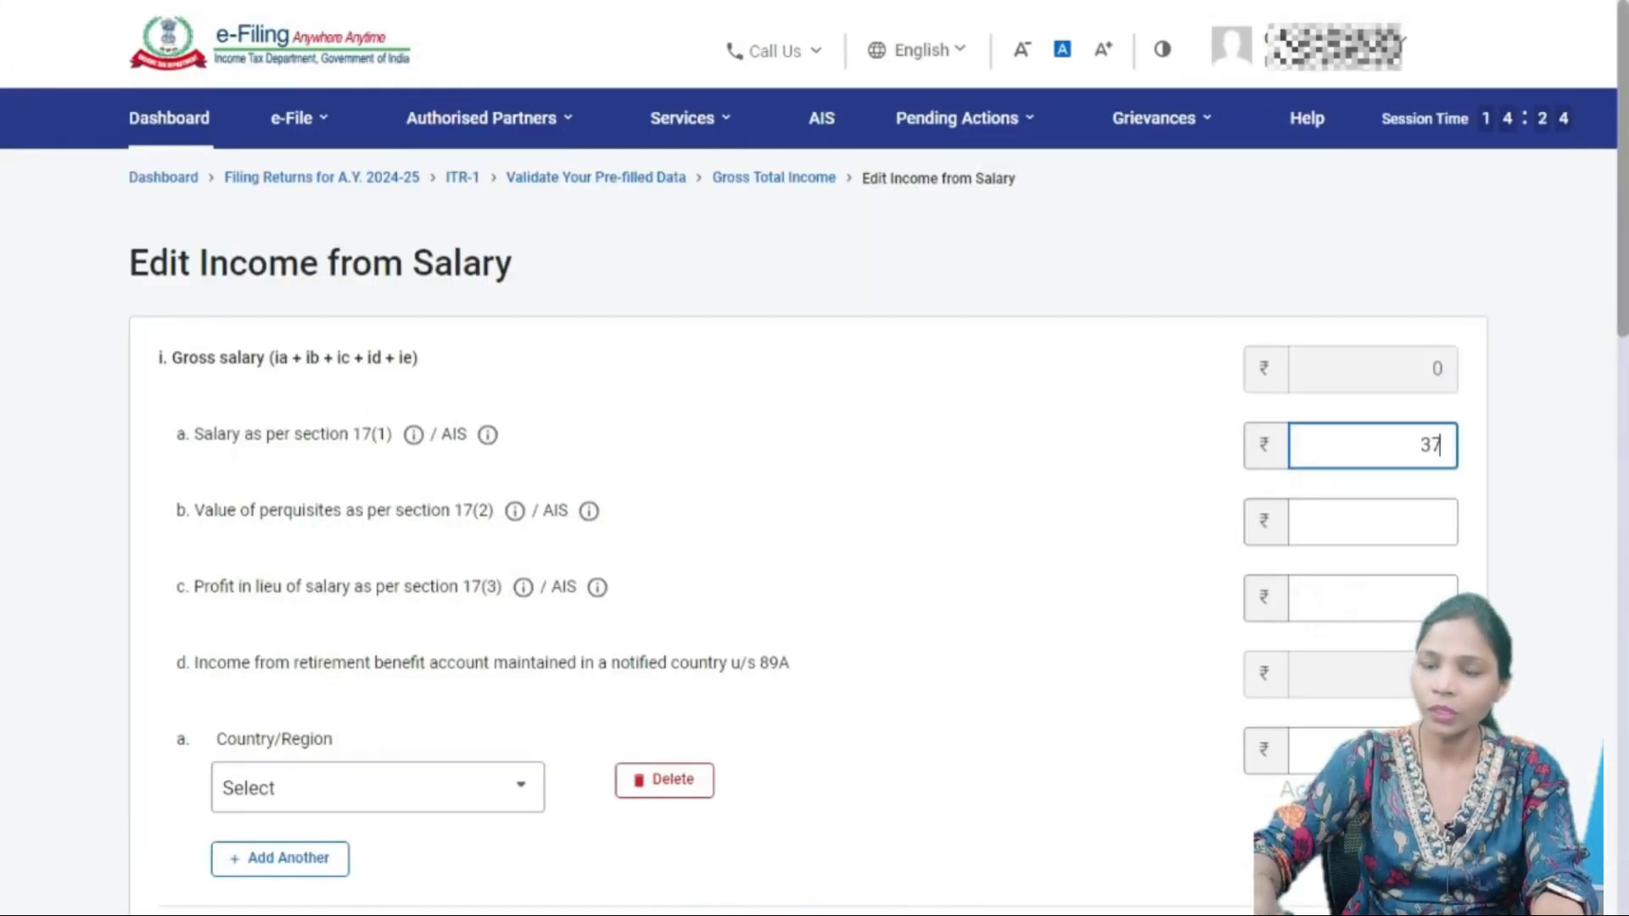
type("57328")
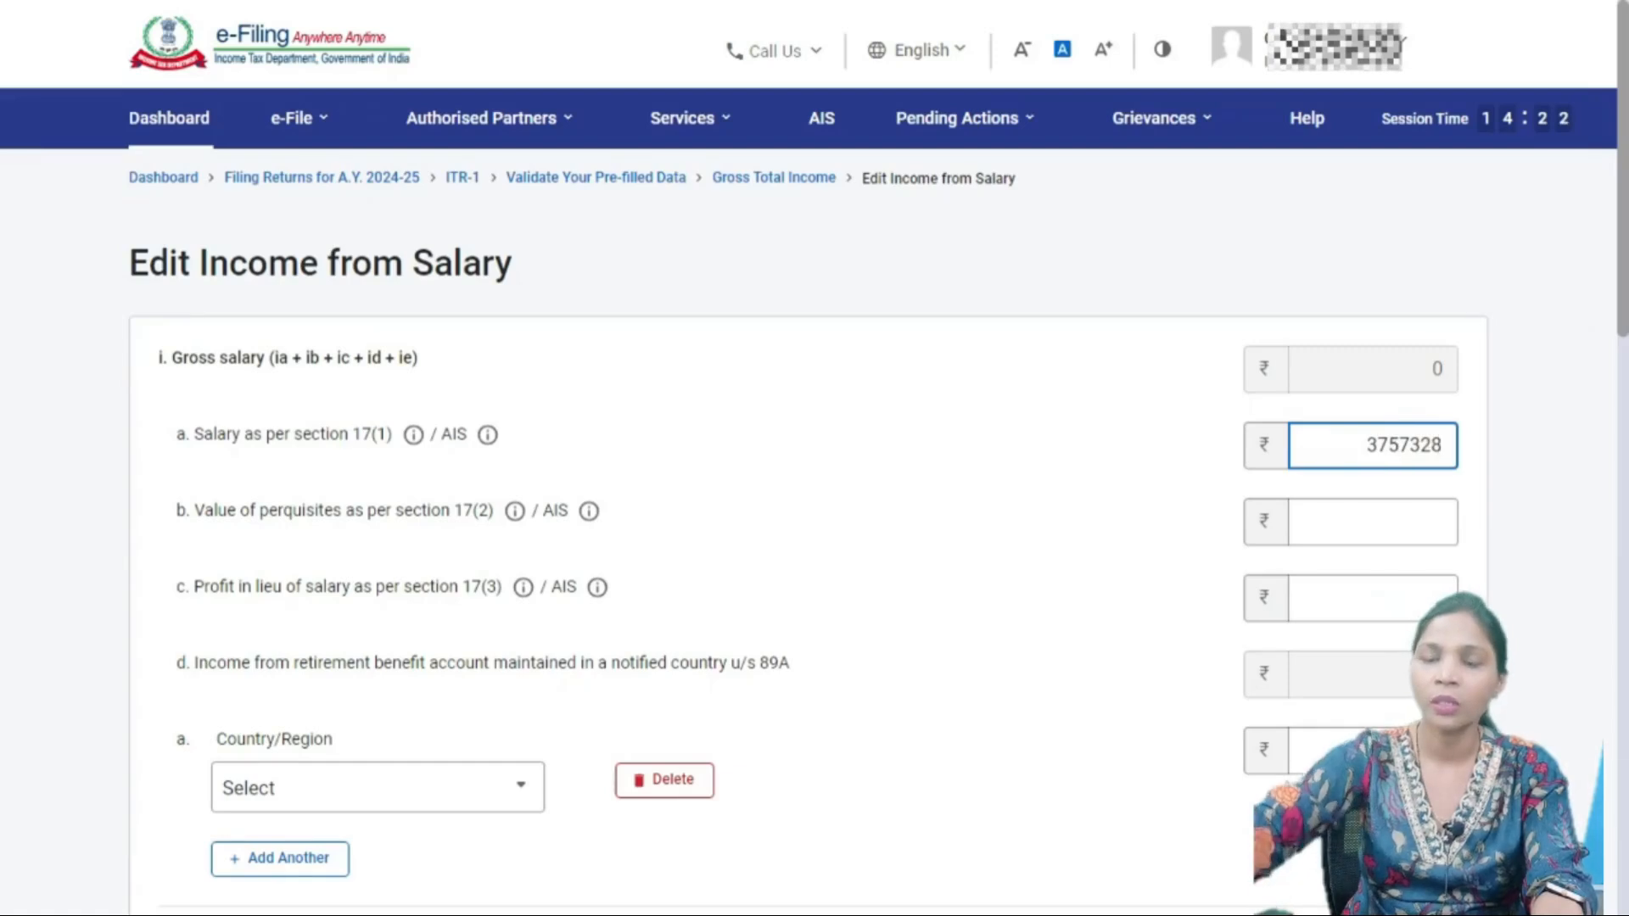
left_click(1187, 484)
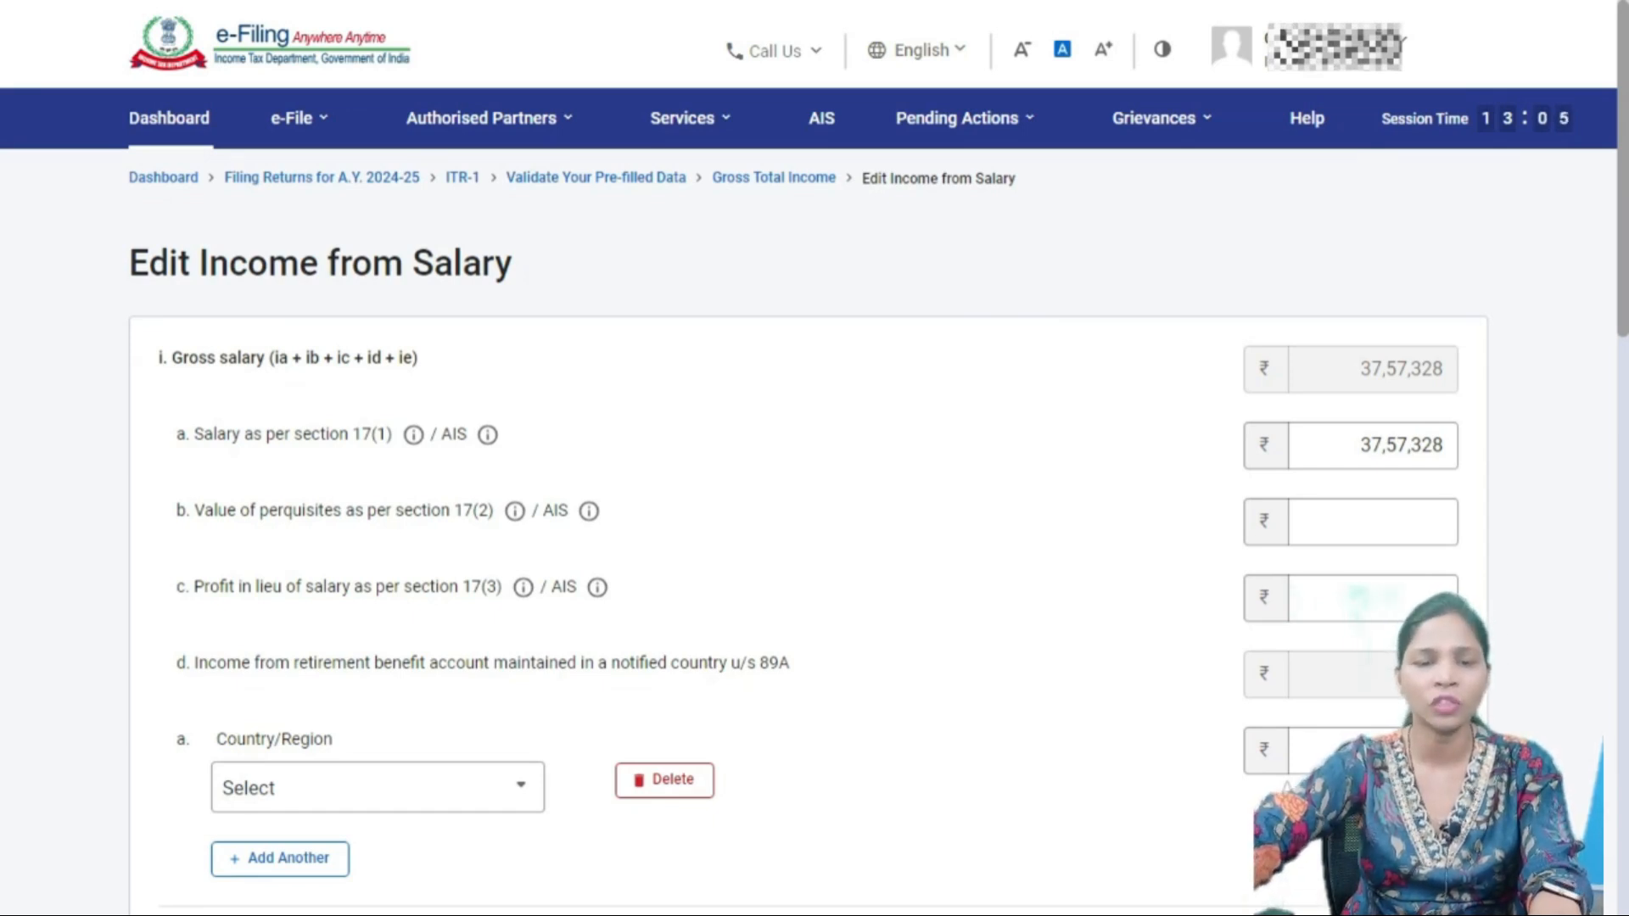
key("alt+Tab")
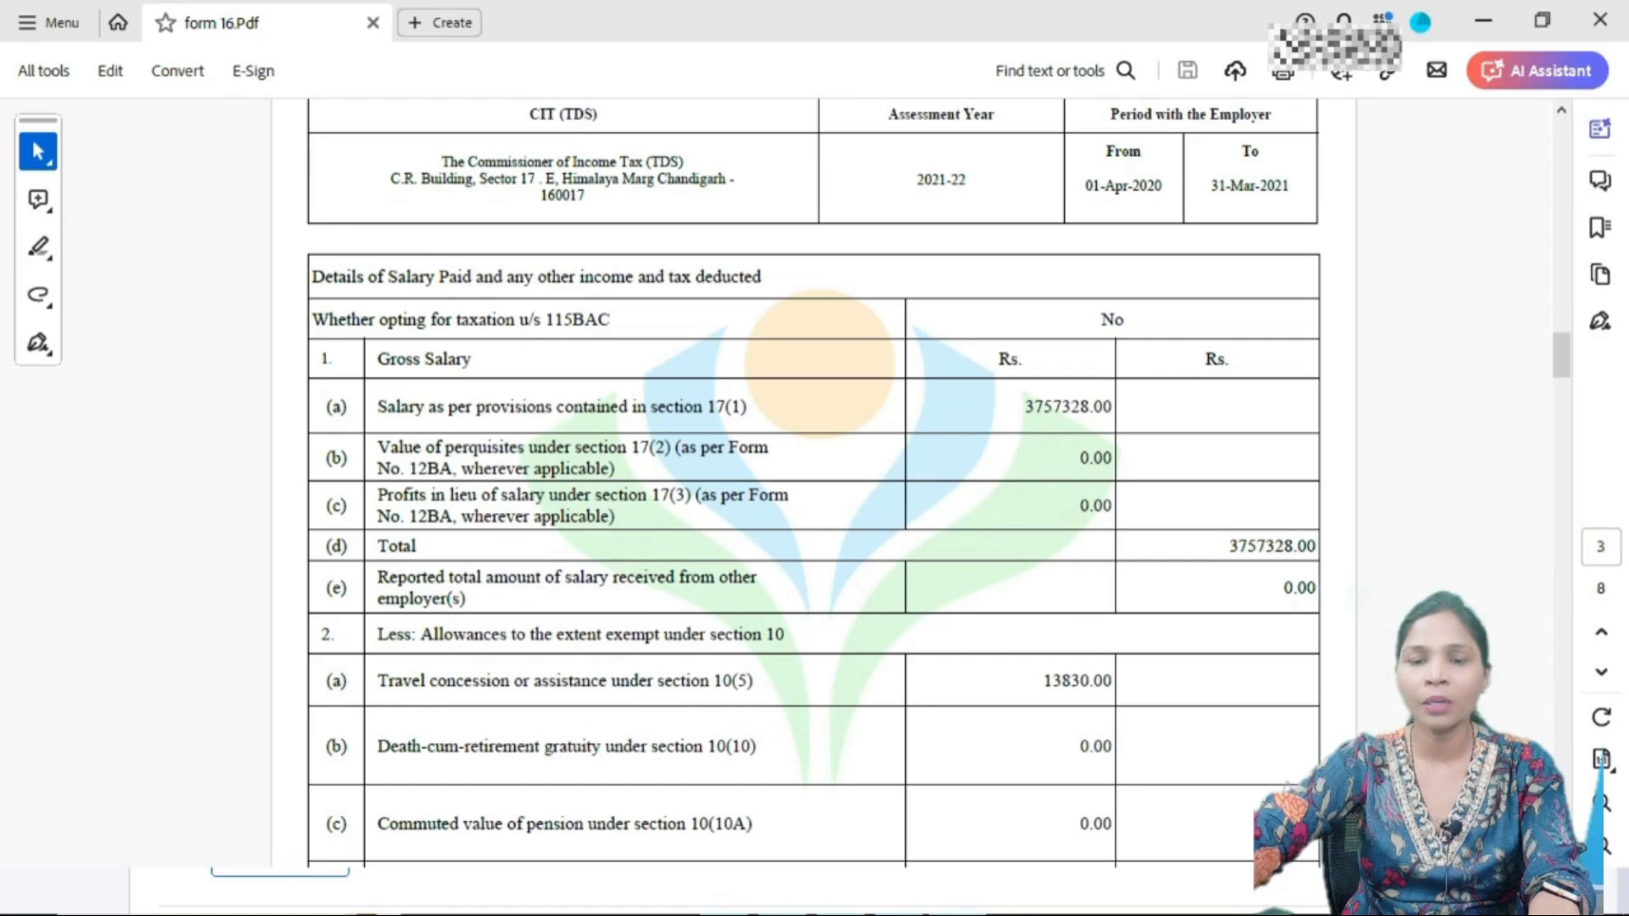
- Enter 0 for section 17(2) perquisites and 17(3) profit in lieu of salary
key("alt+Tab")
left_click(1373, 521)
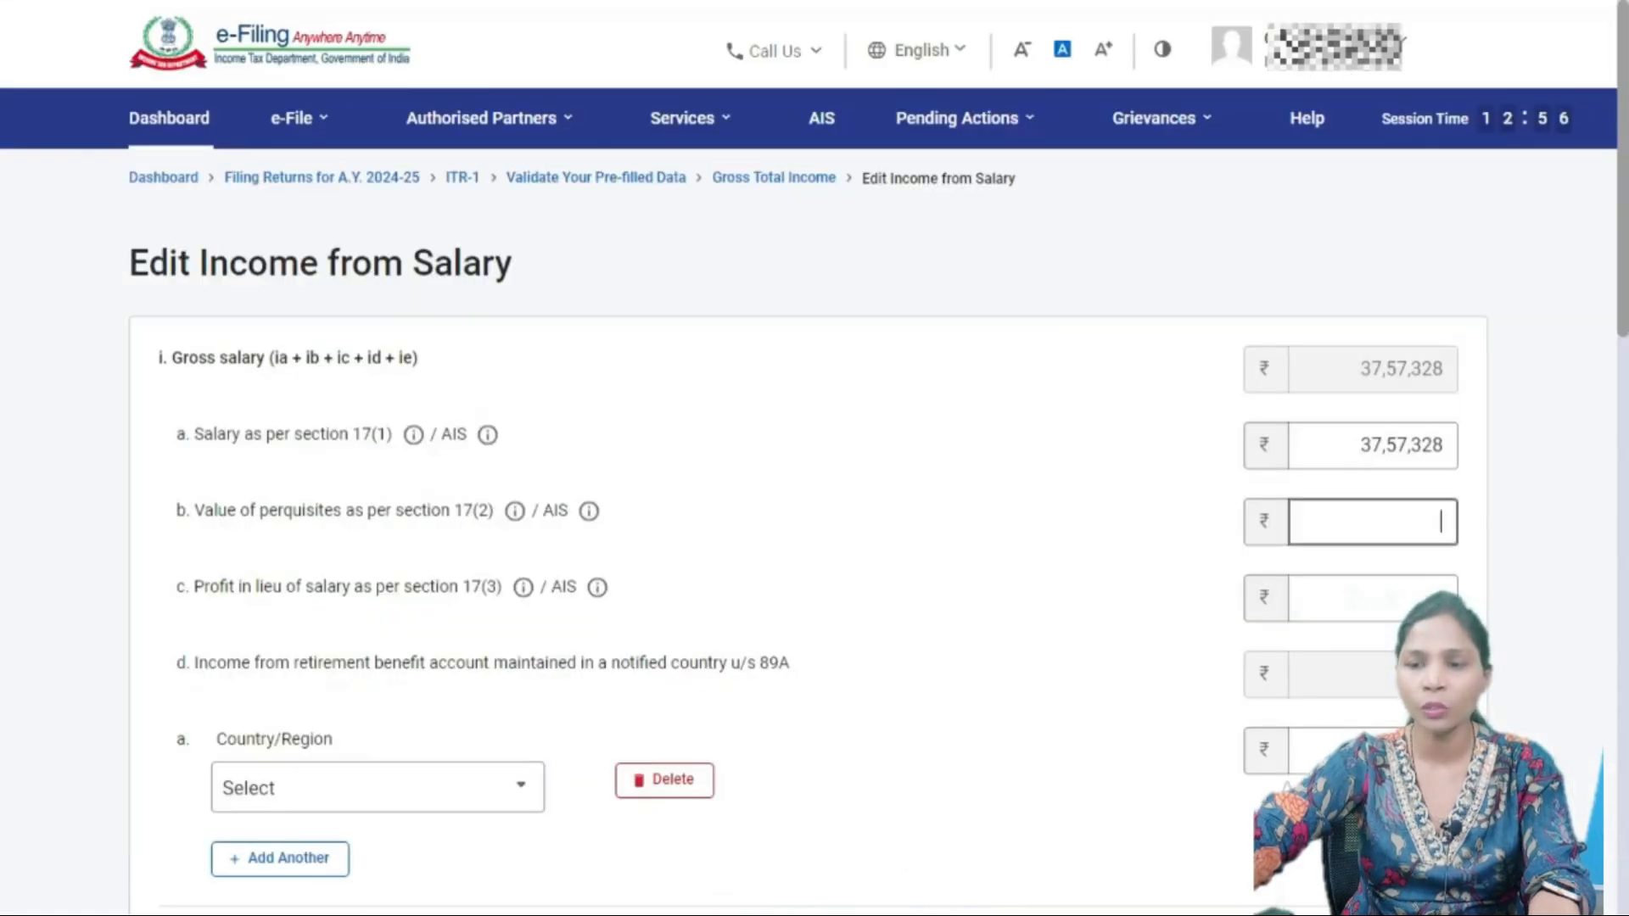
type("0")
left_click(1440, 594)
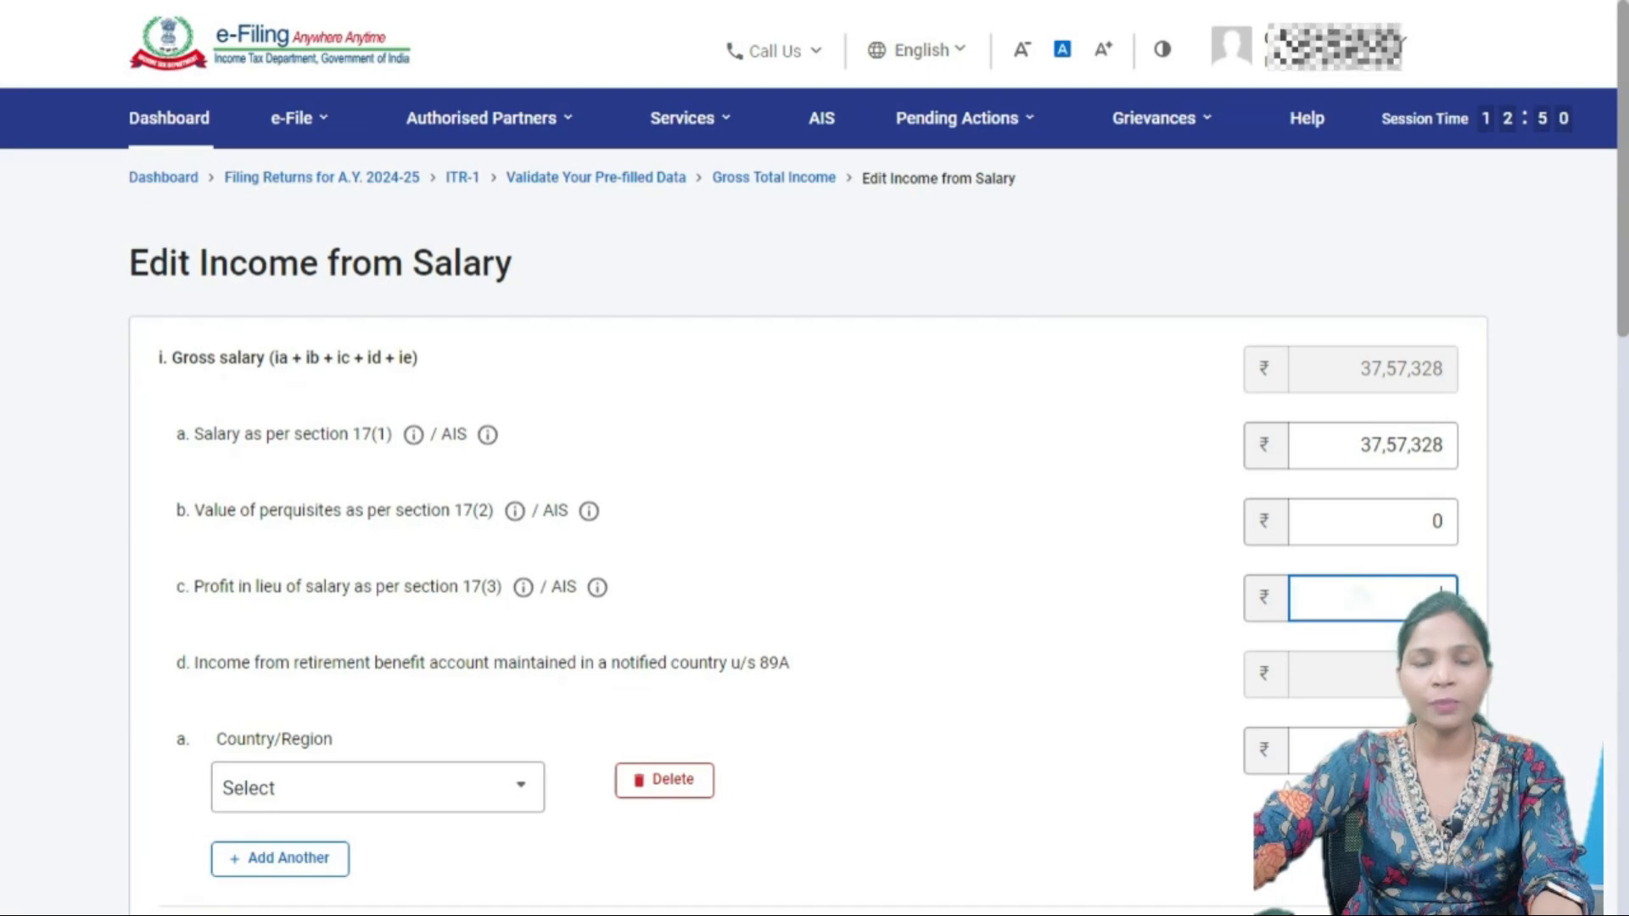
key("alt+Tab")
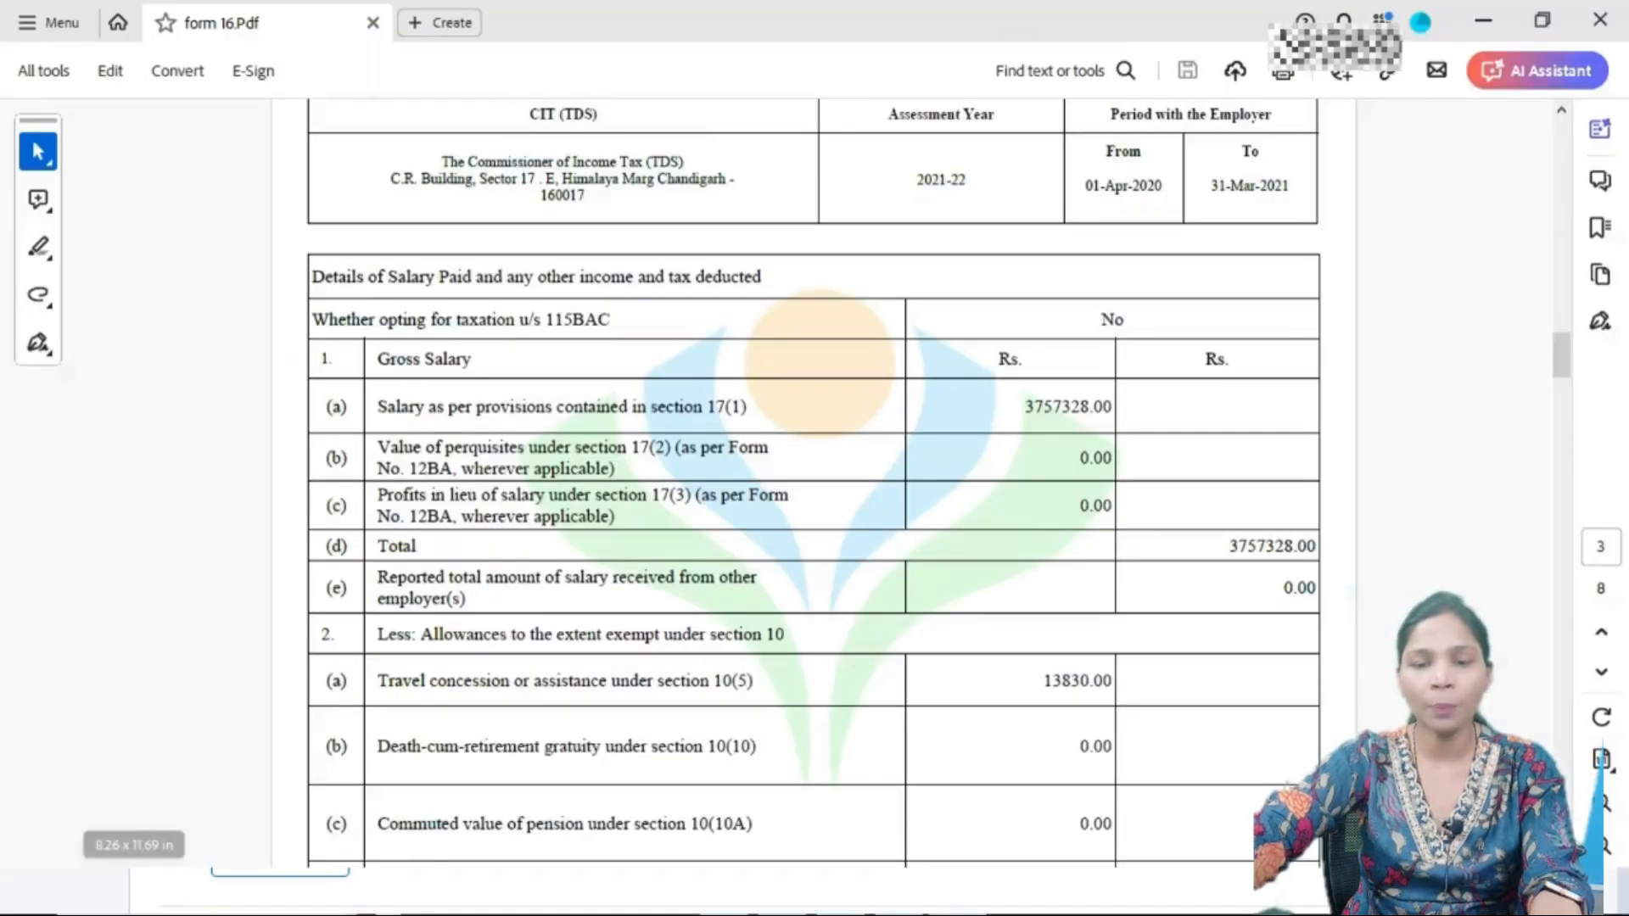
key("alt+Tab")
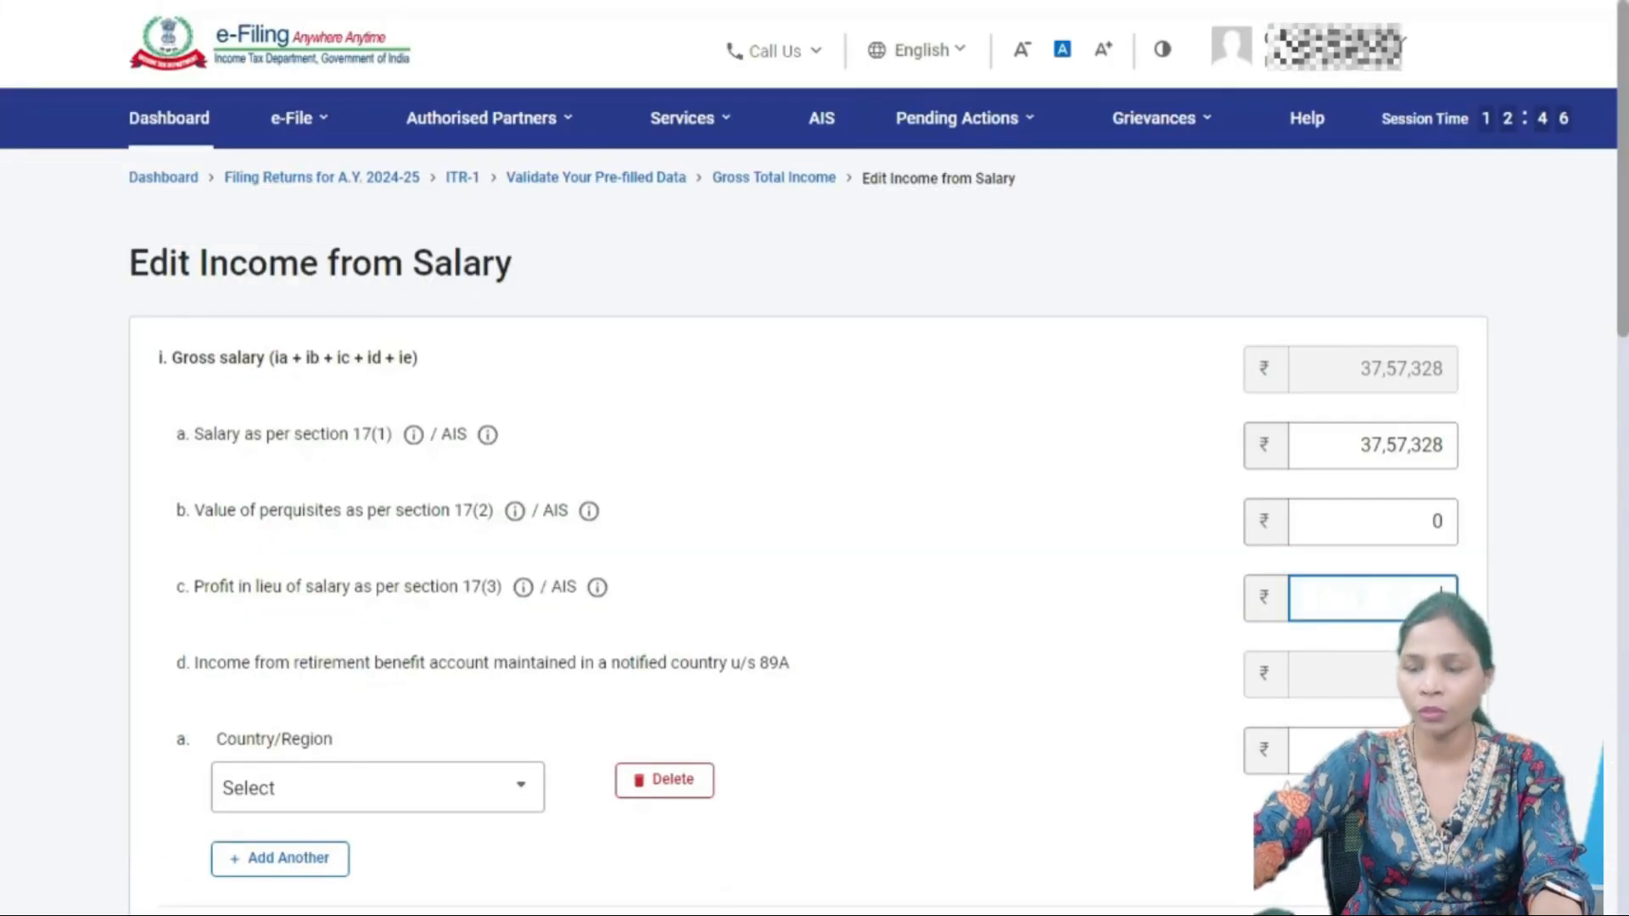
scroll(814, 458, "down", 3)
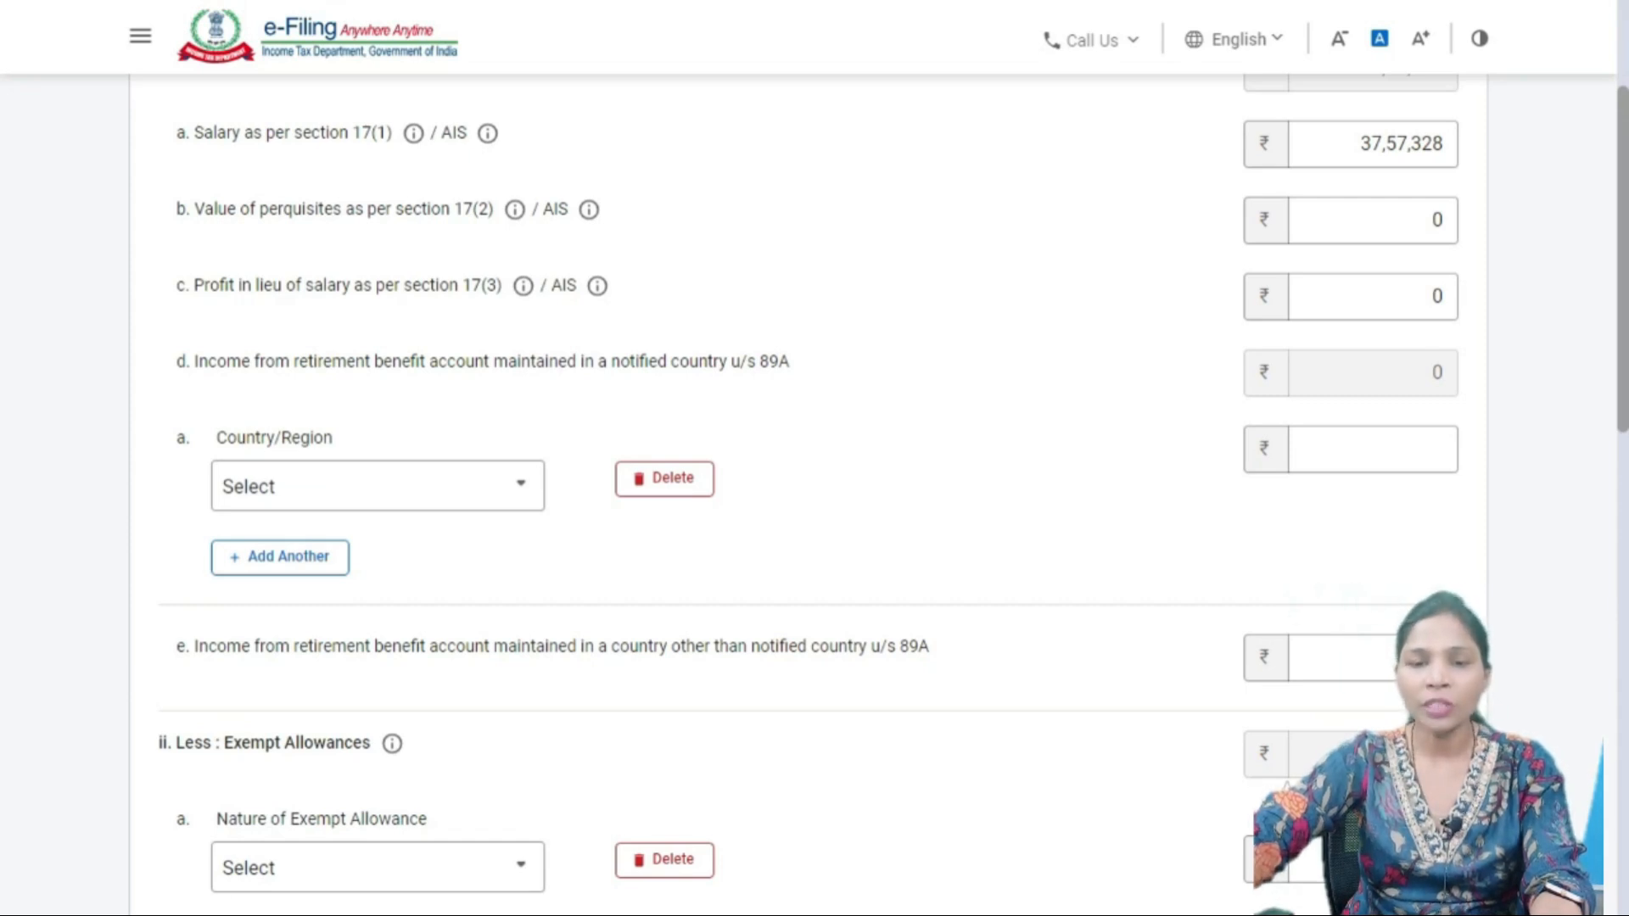
left_click_drag(730, 362, 790, 361)
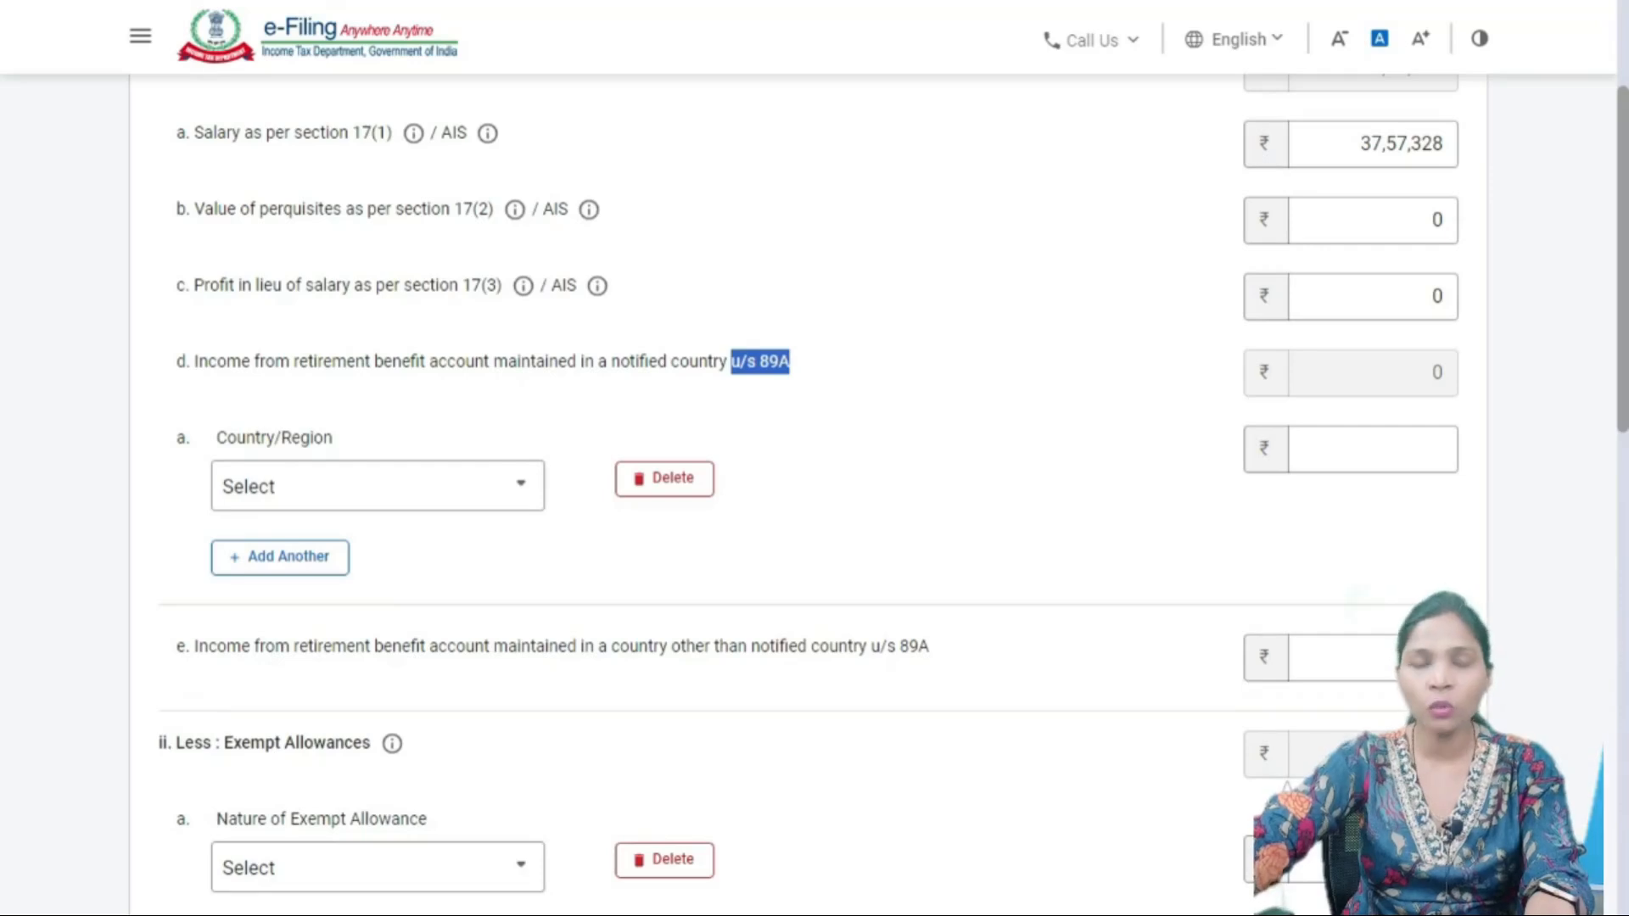
- Leave the 89A country unselected and enter 0 as the retirement account income amount
left_click(377, 487)
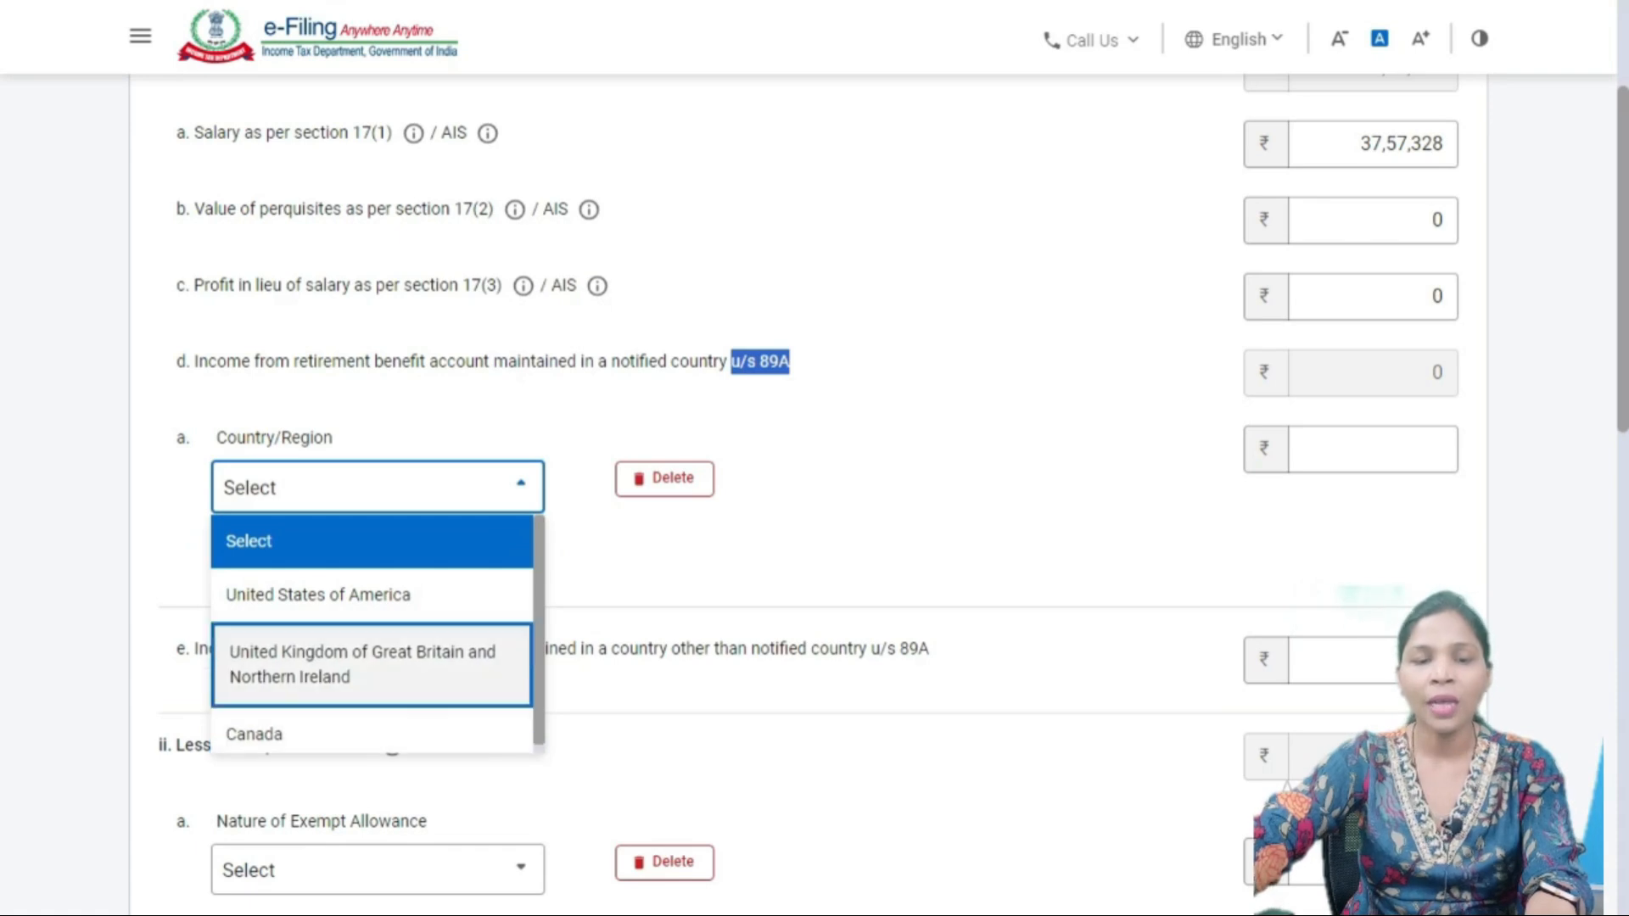
scroll(372, 637, "down", 1)
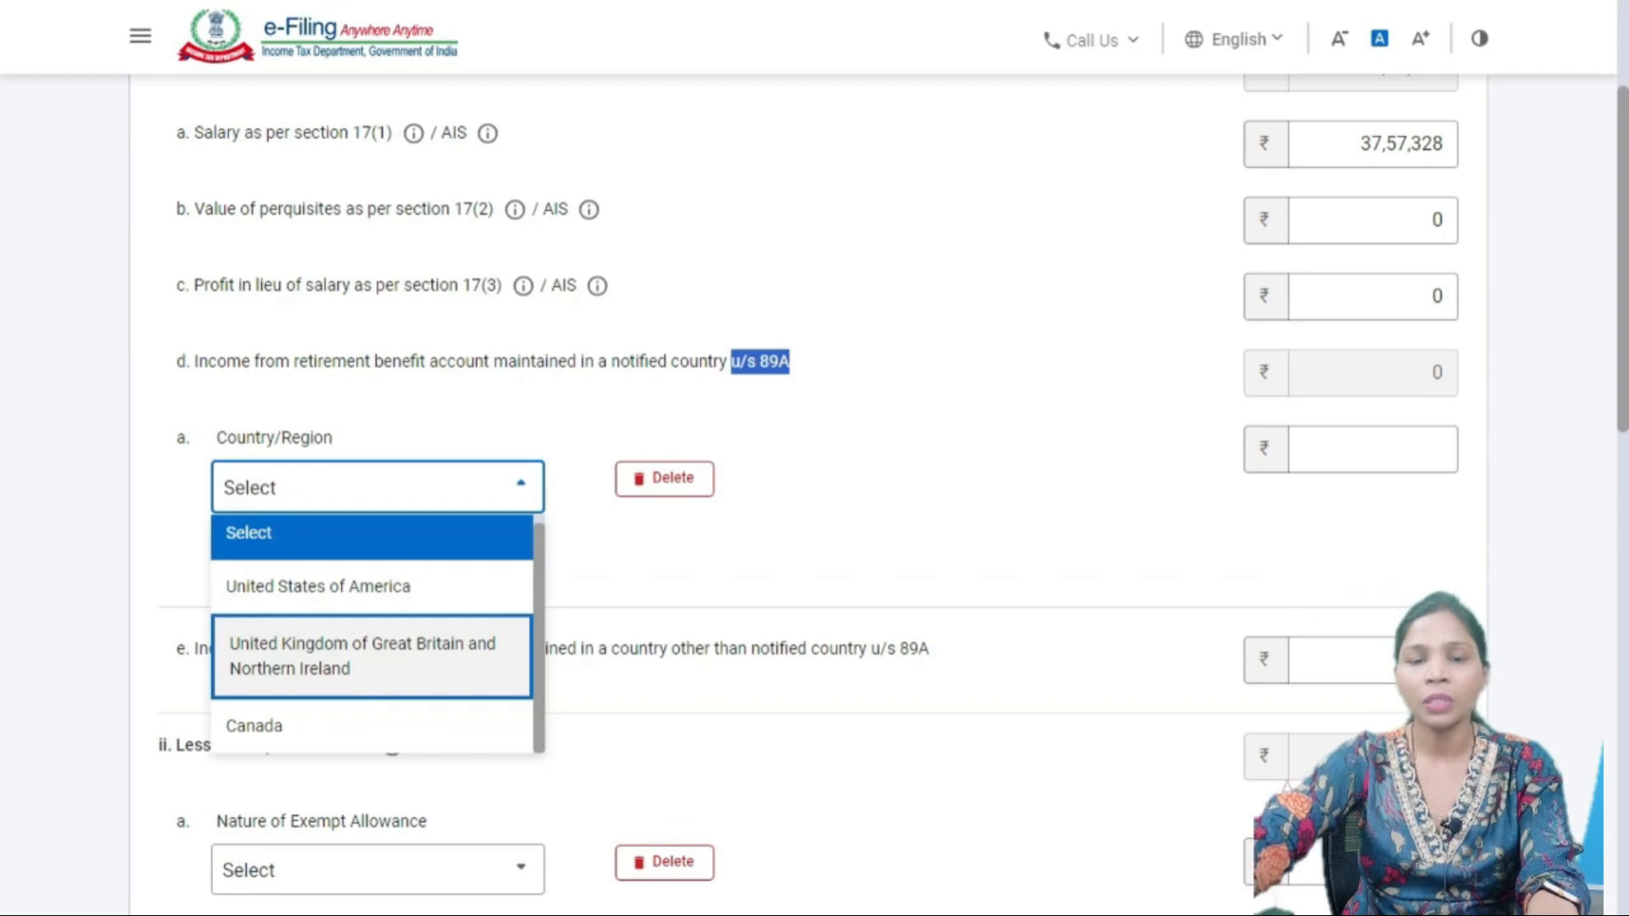
left_click(815, 526)
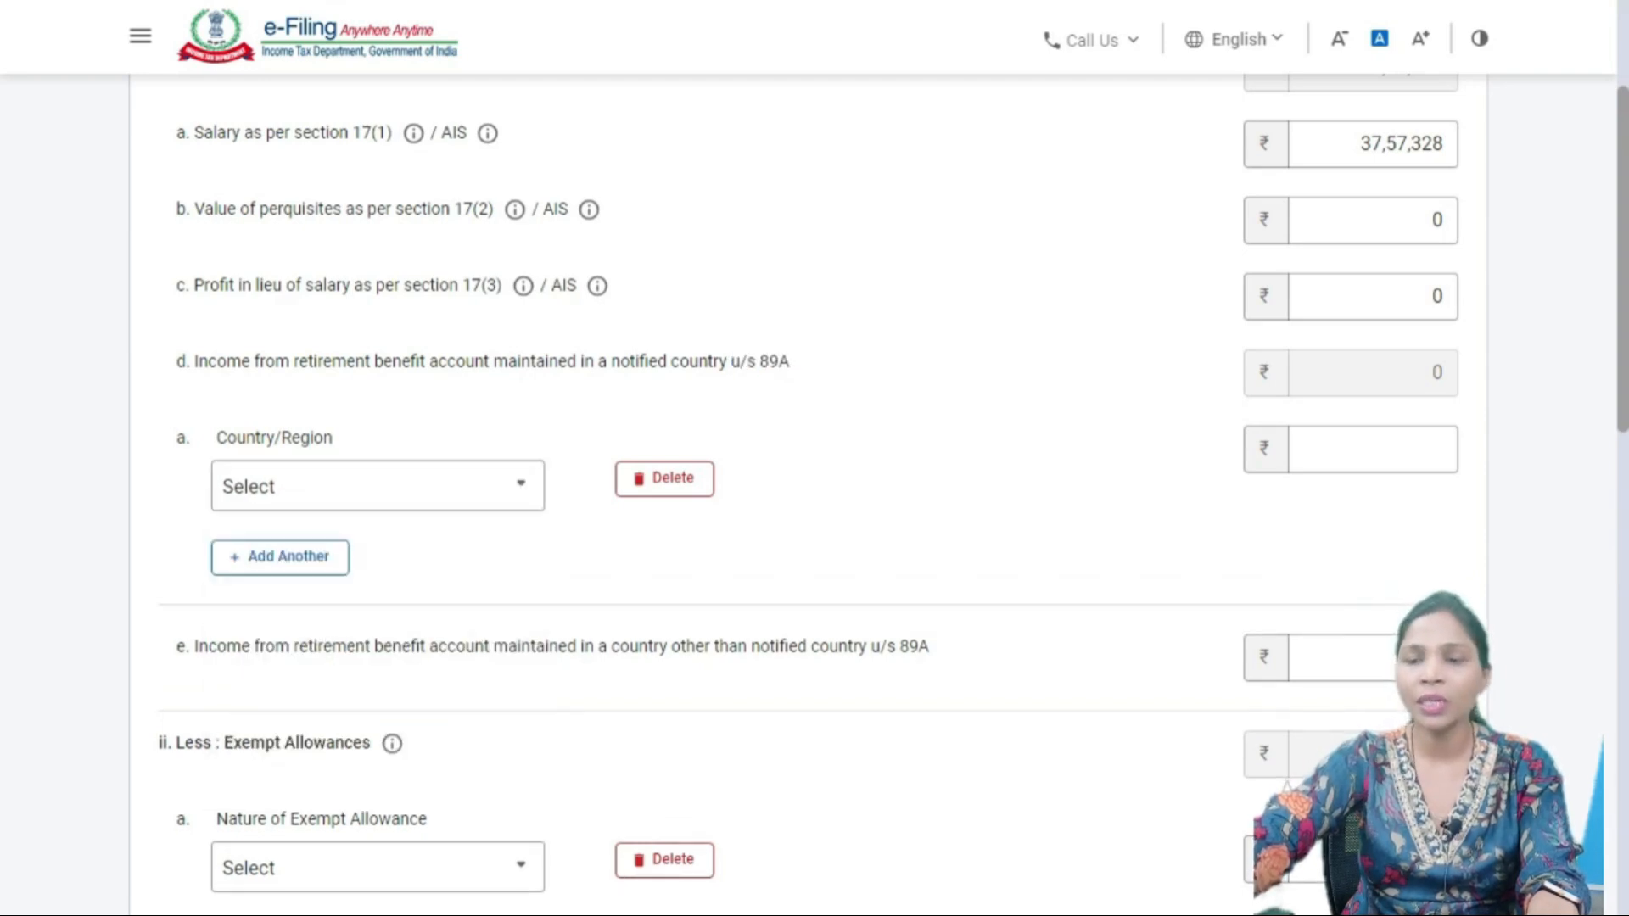
left_click(1373, 450)
type("0")
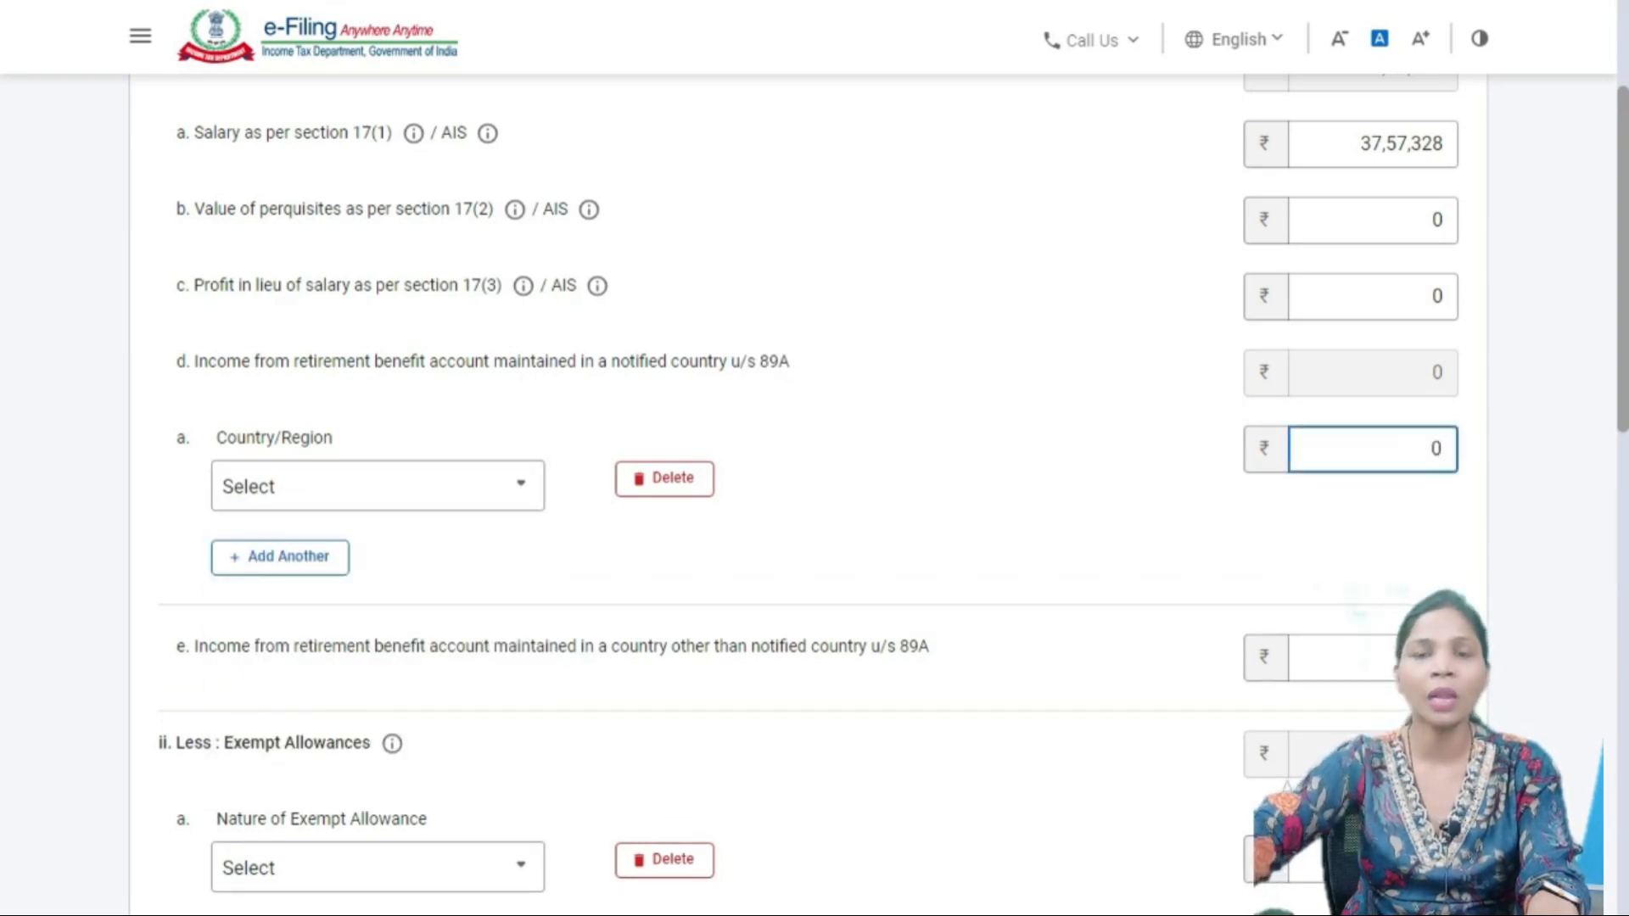
left_click(1103, 518)
scroll(810, 481, "down", 3)
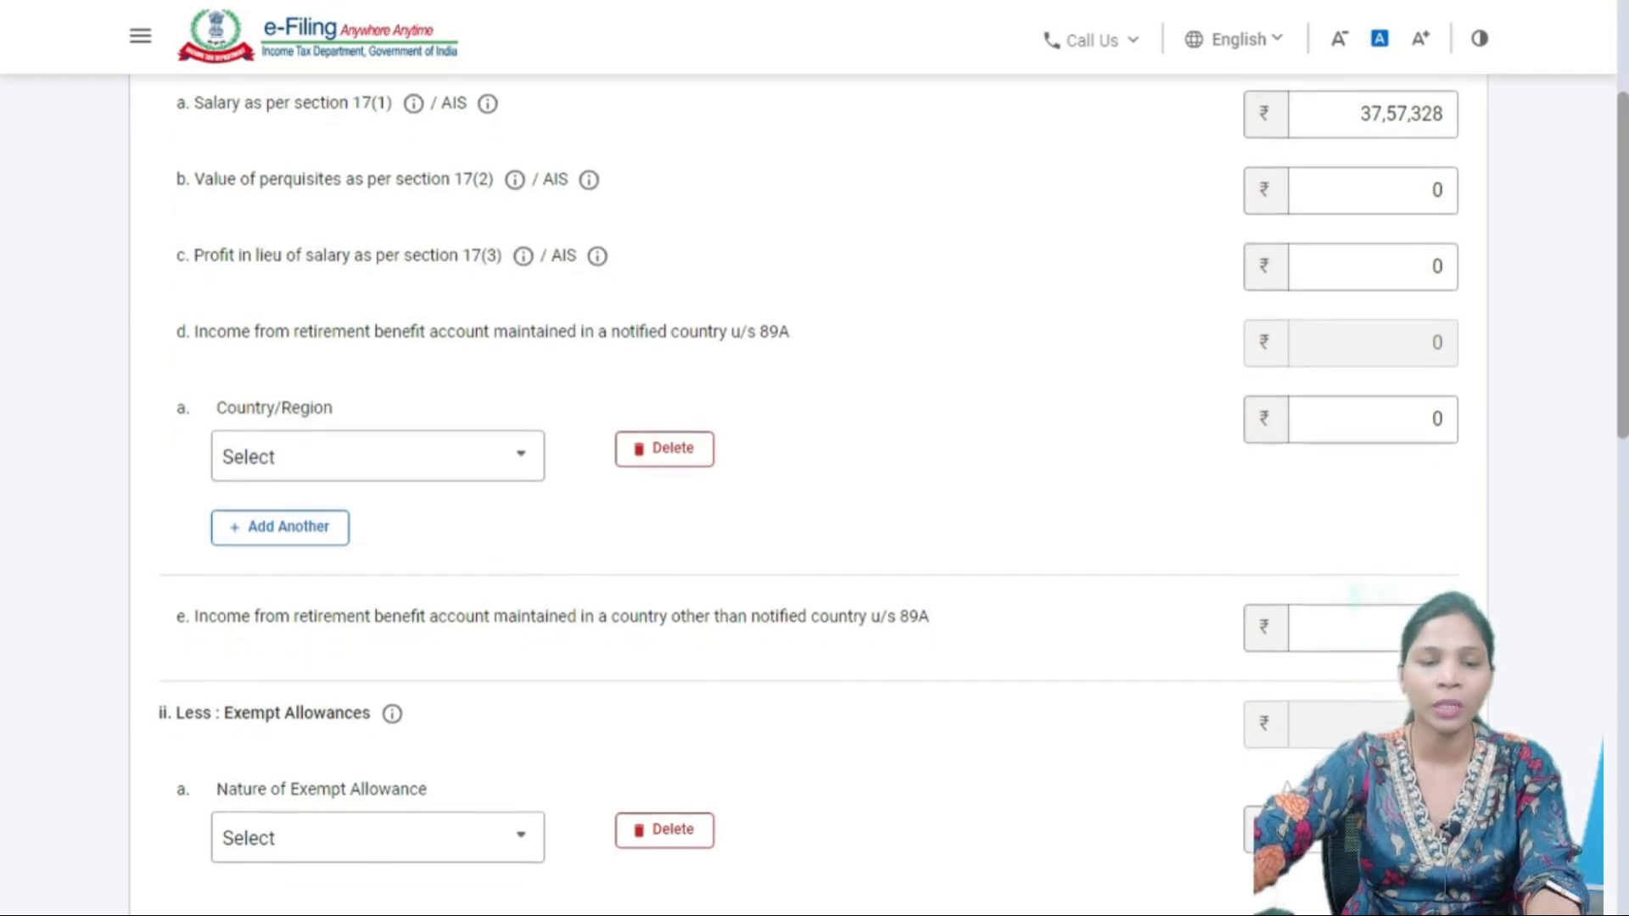
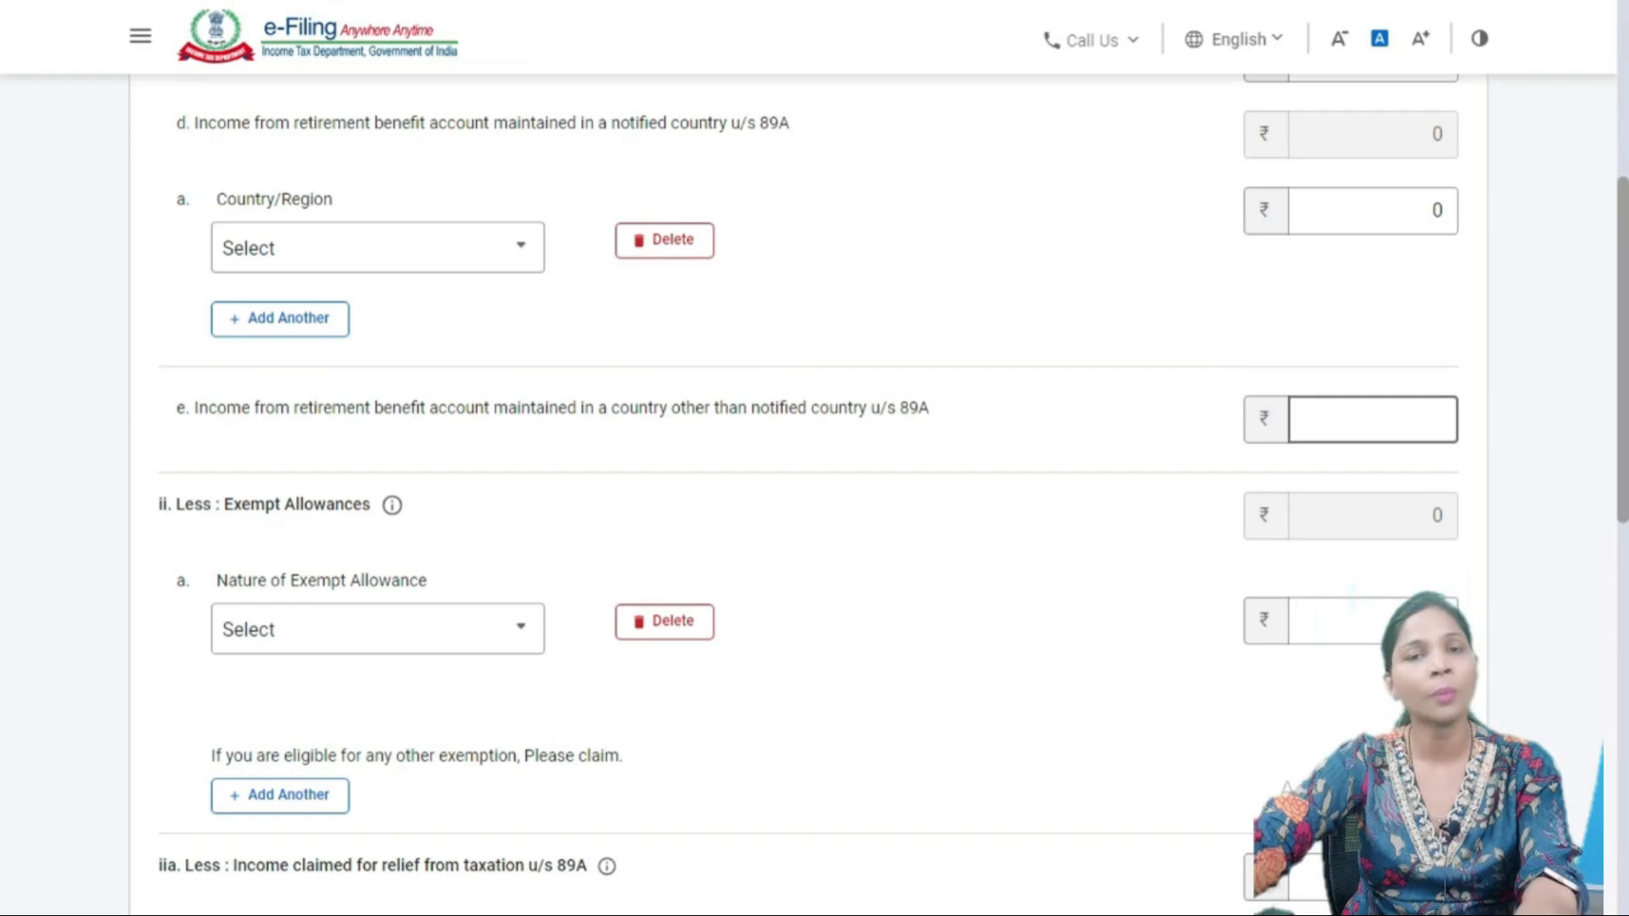
- Enter 0 as 89A income from a retirement benefit account in a non-notified country
left_click(1373, 420)
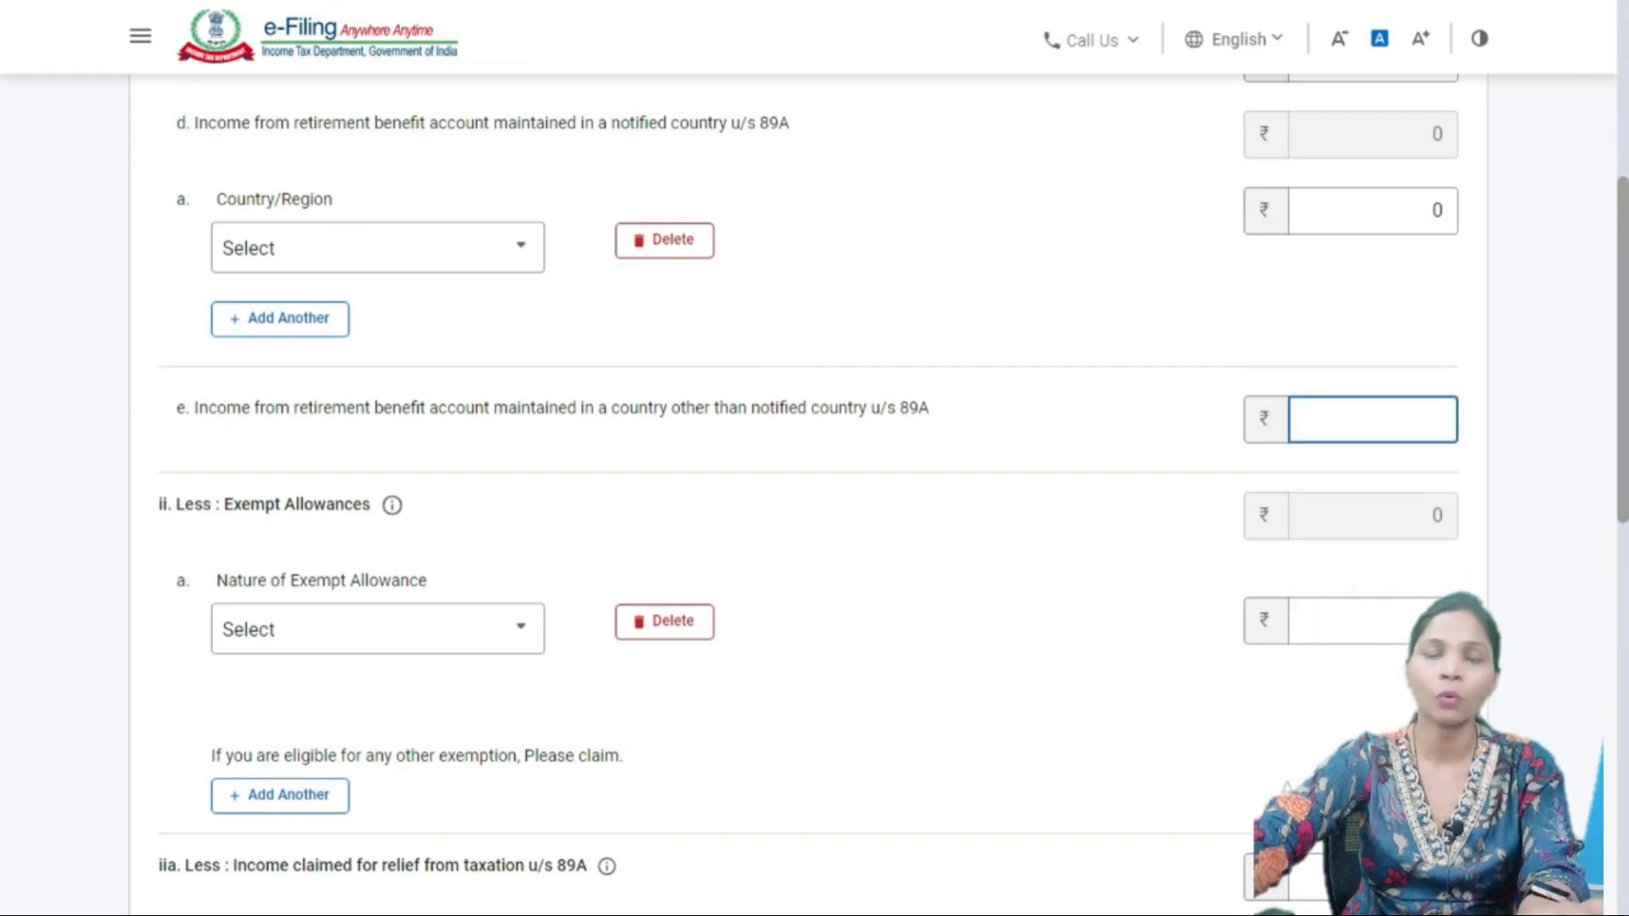
type("0")
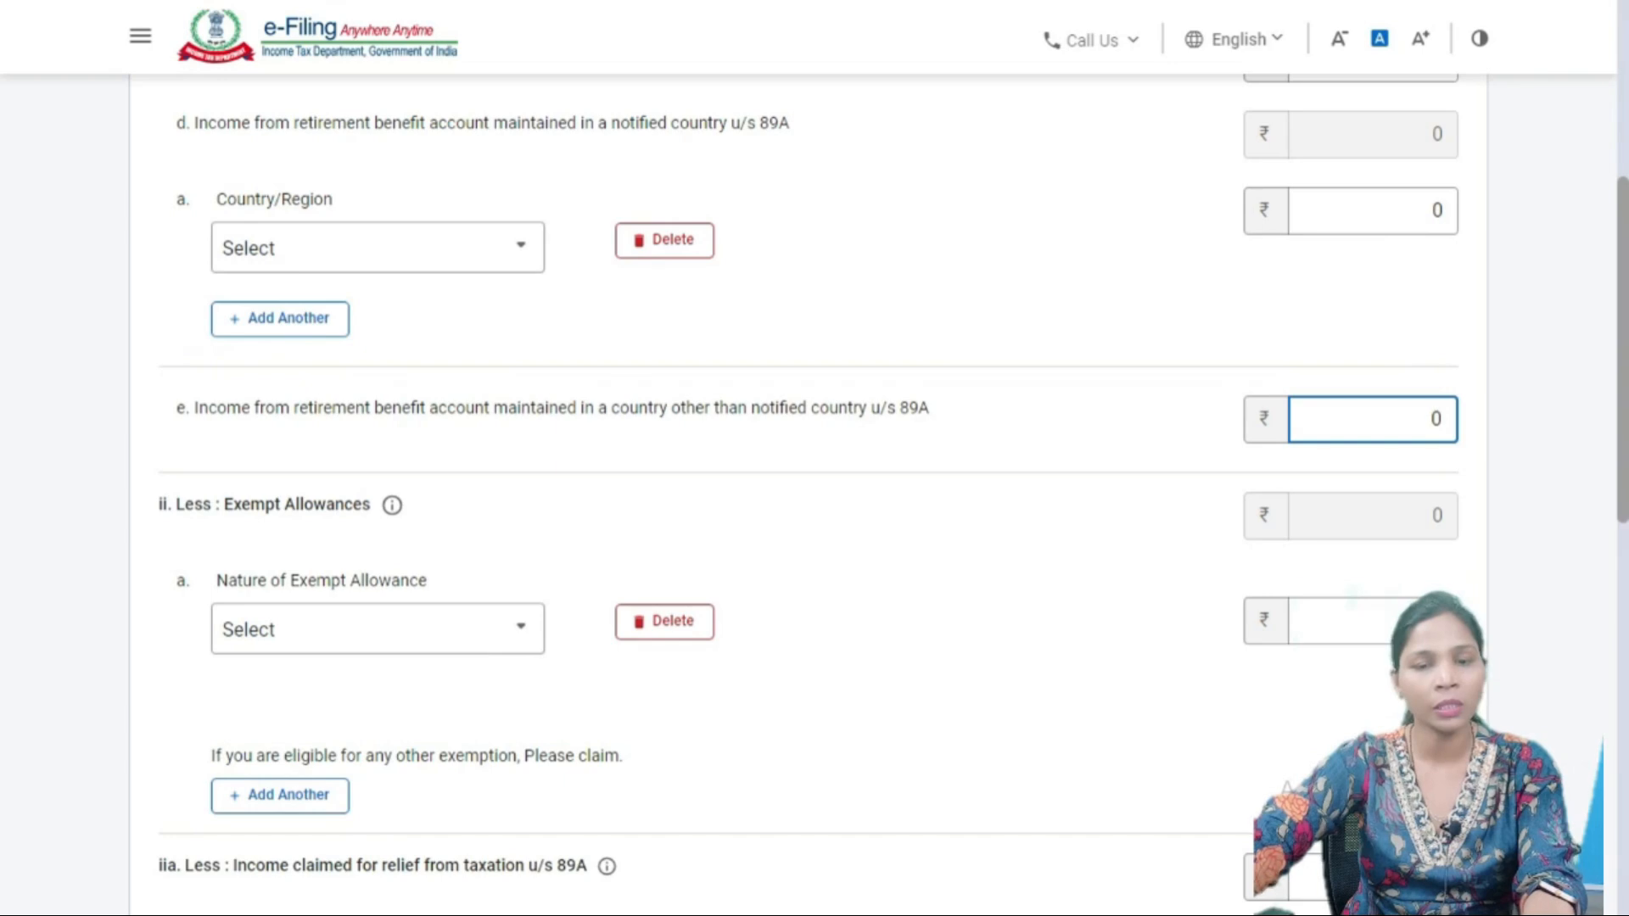
scroll(810, 476, "down", 4)
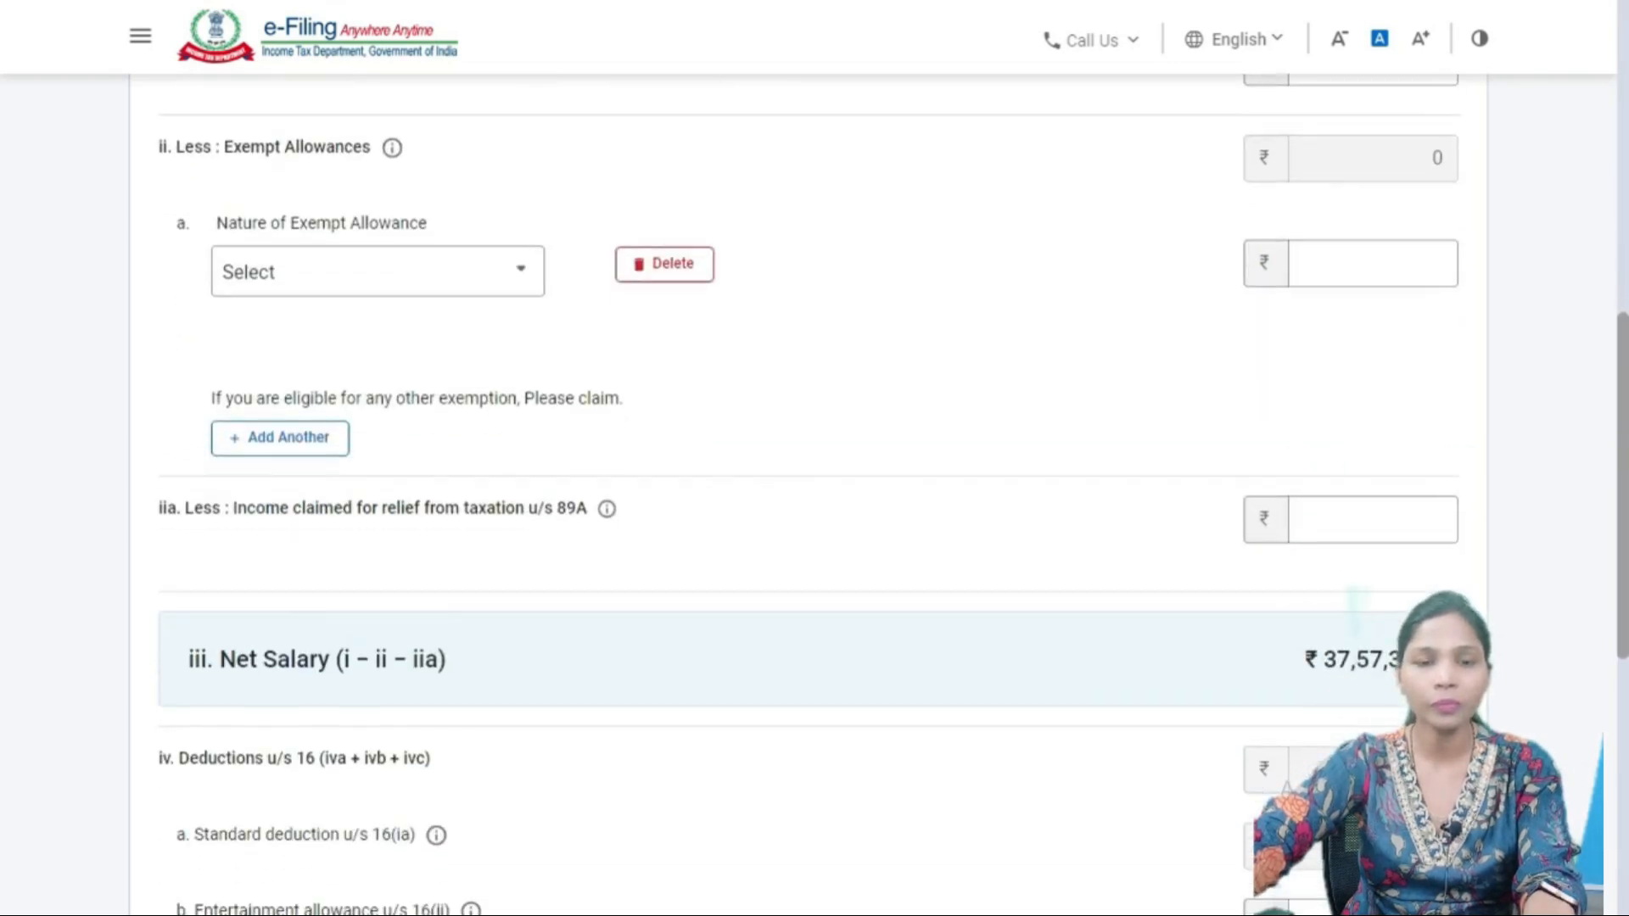
scroll(809, 476, "up", 1)
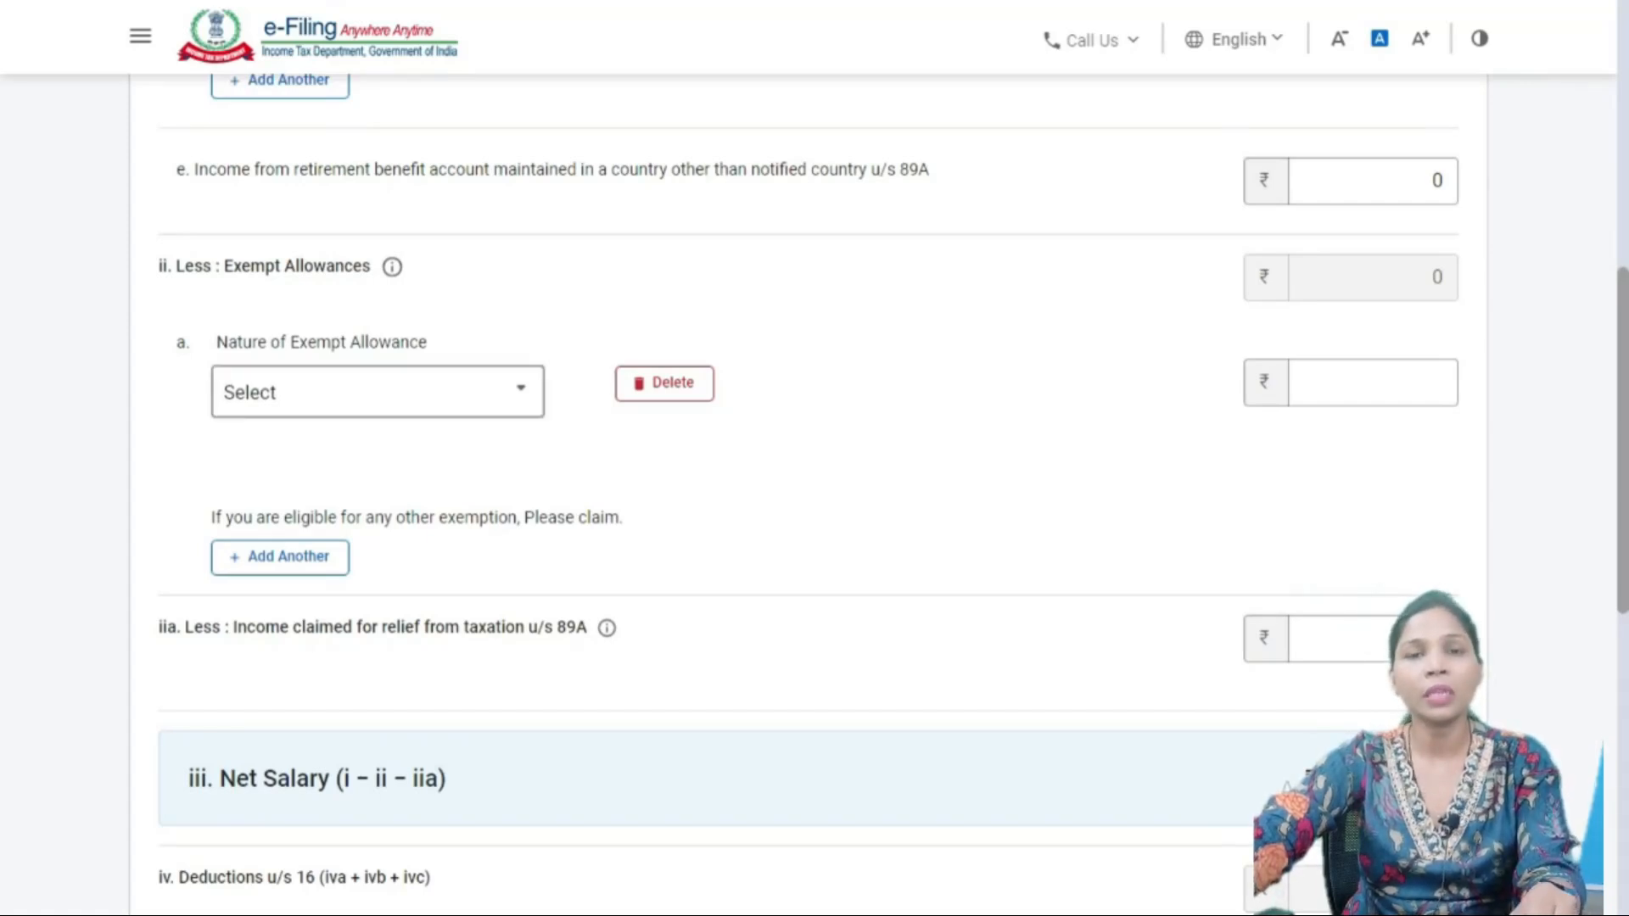
- Open the Nature of Exempt Allowance list and browse the Sec 10(7), 10(10) and 10(10A) options
left_click(377, 392)
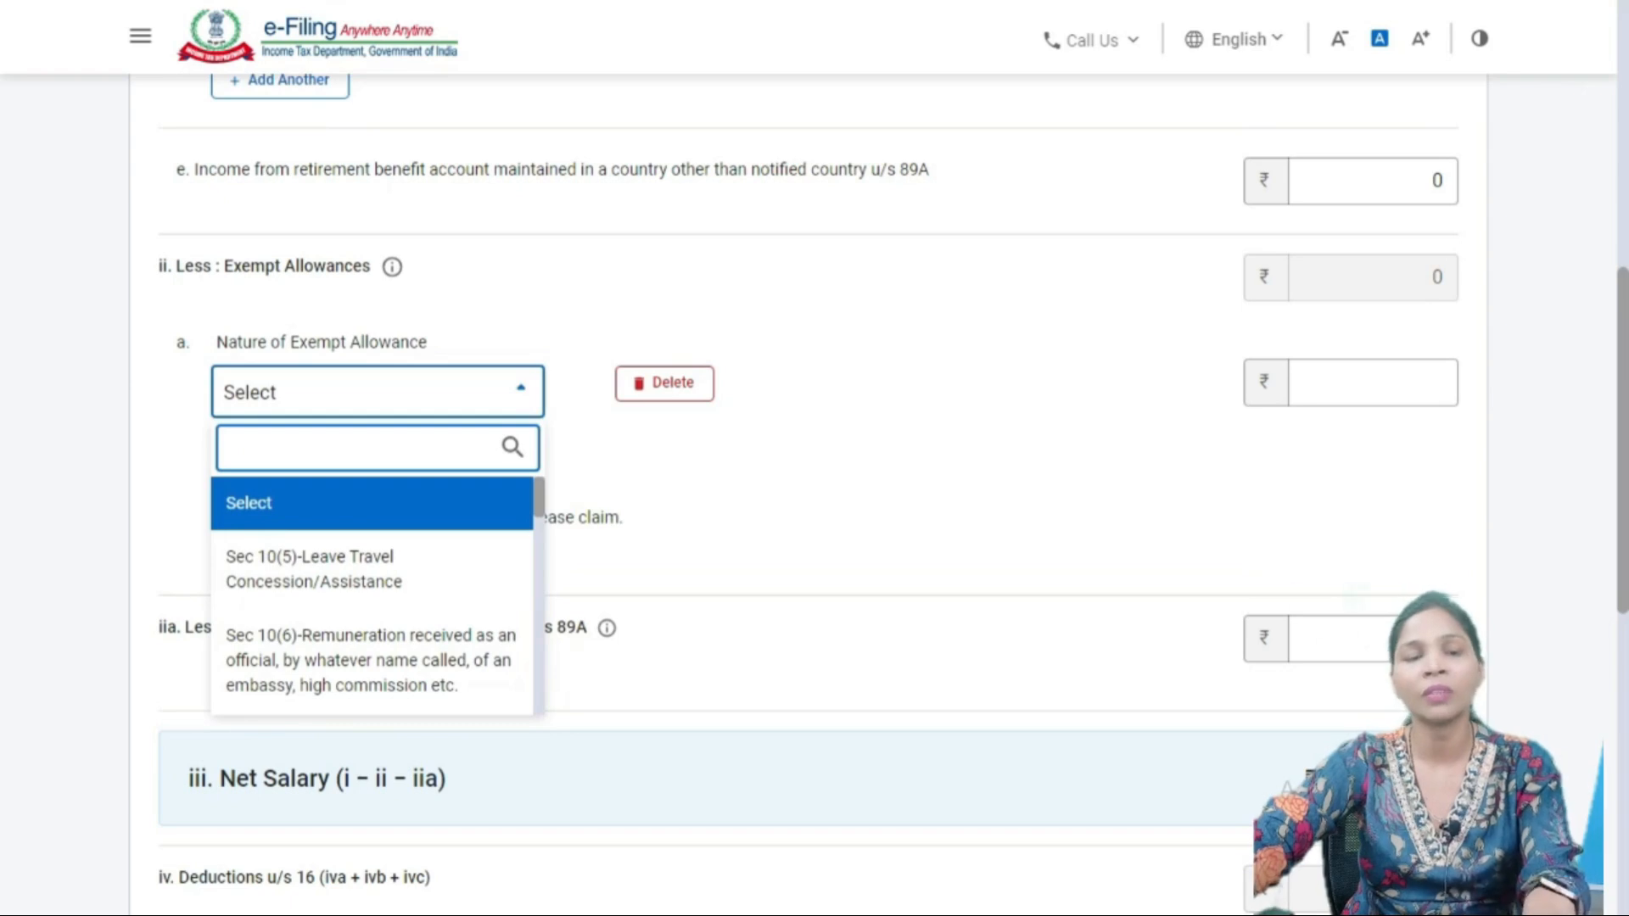
scroll(373, 594, "down", 10)
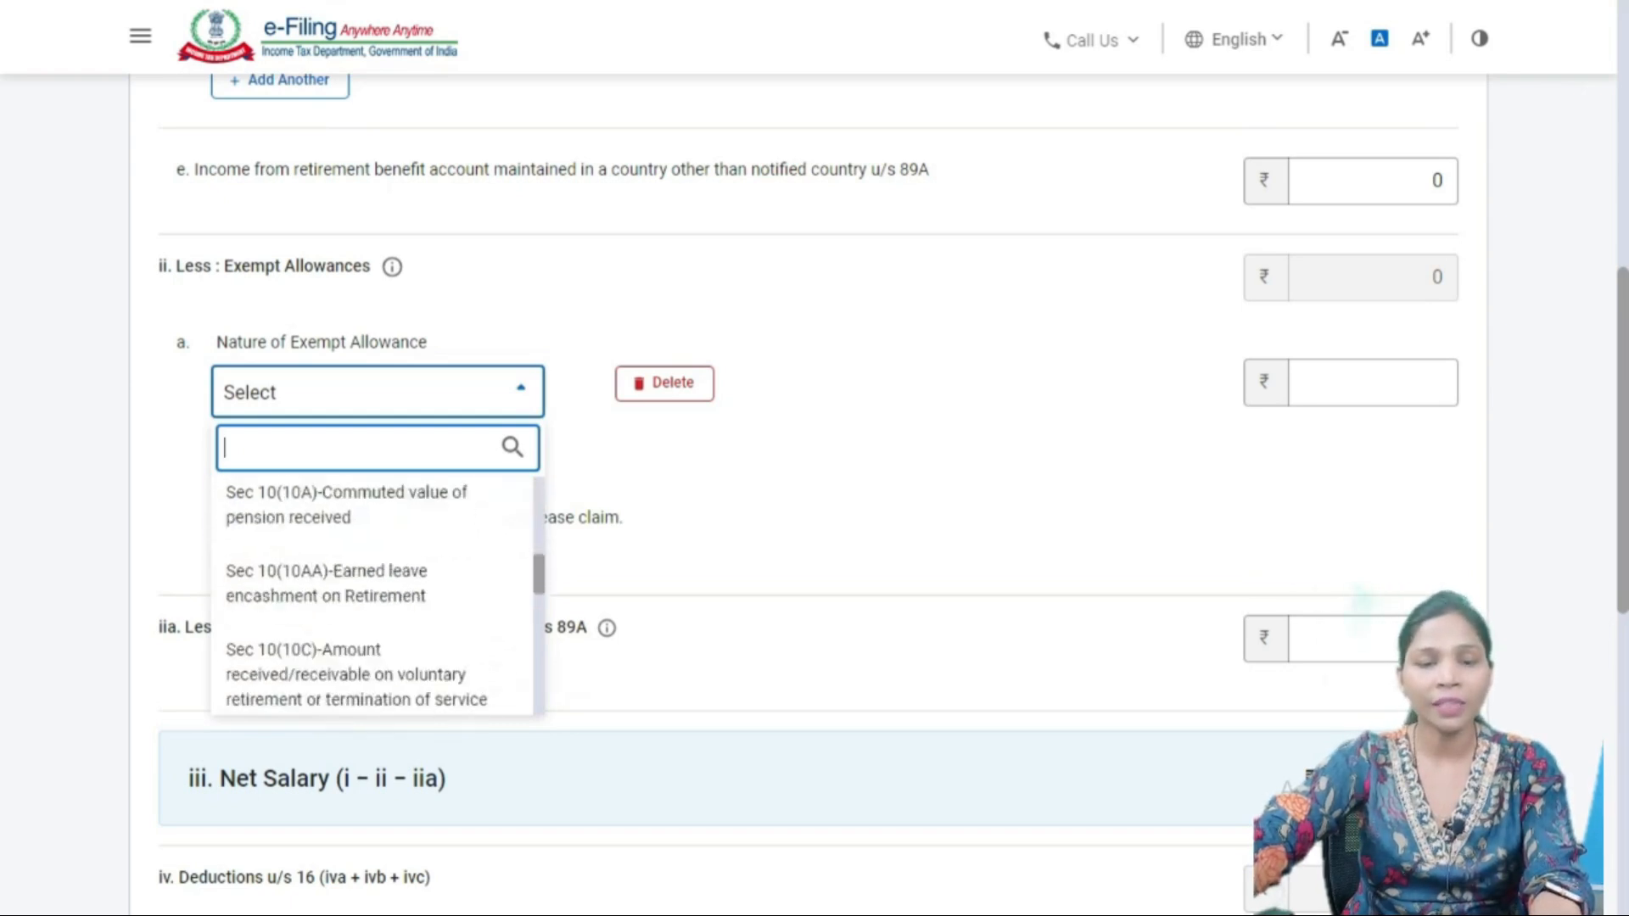
scroll(373, 594, "up", 10)
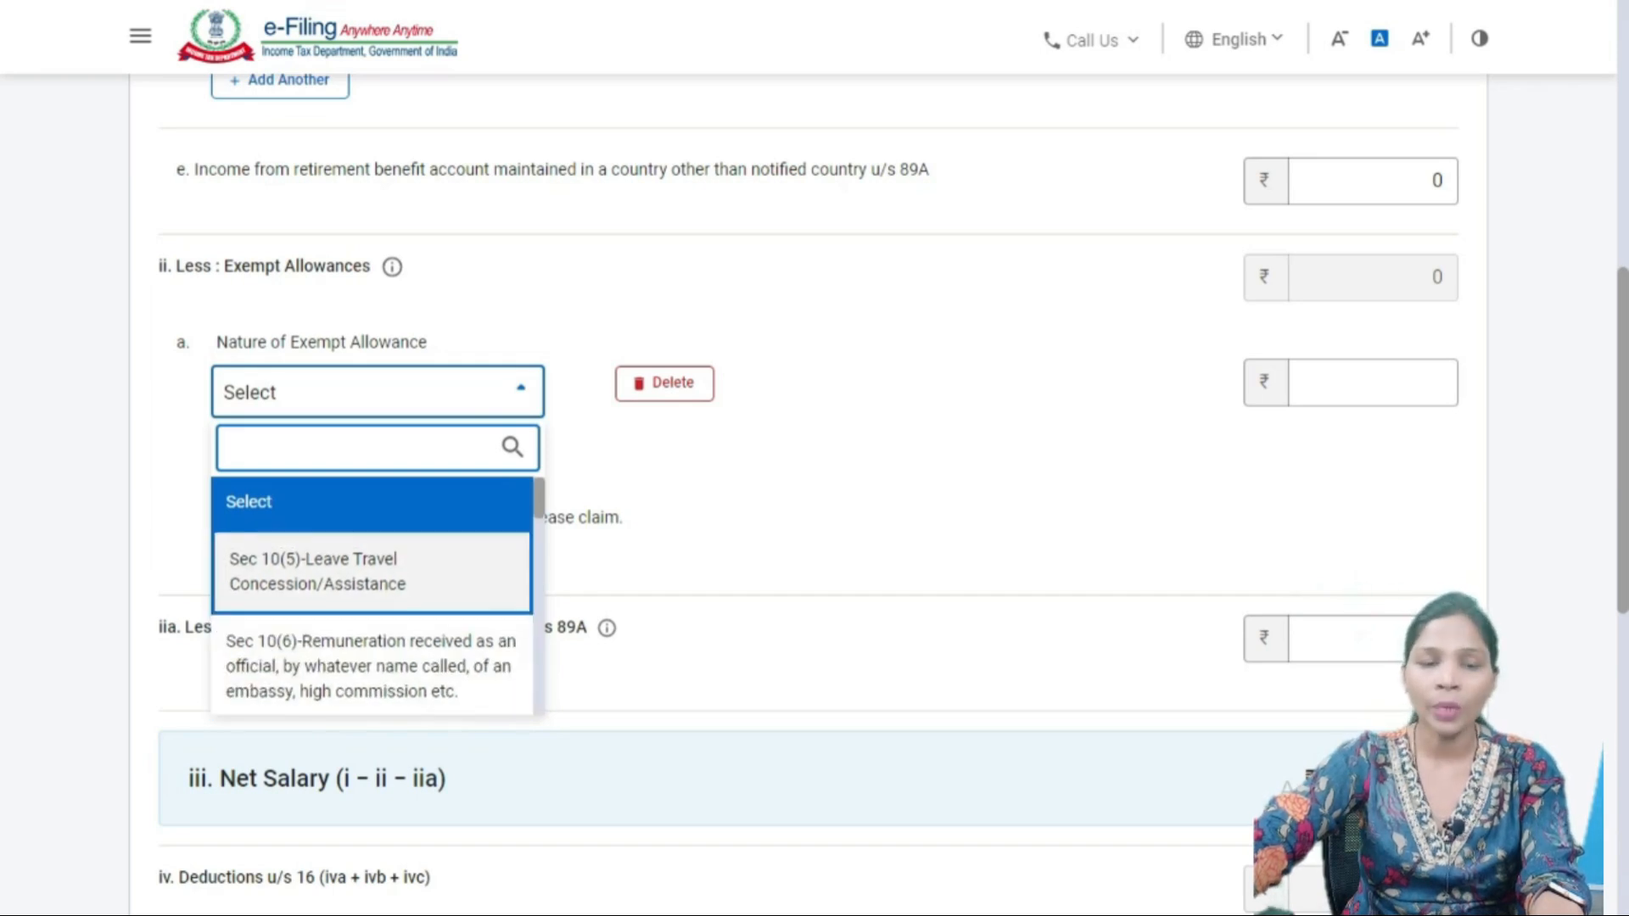
scroll(374, 560, "down", 1)
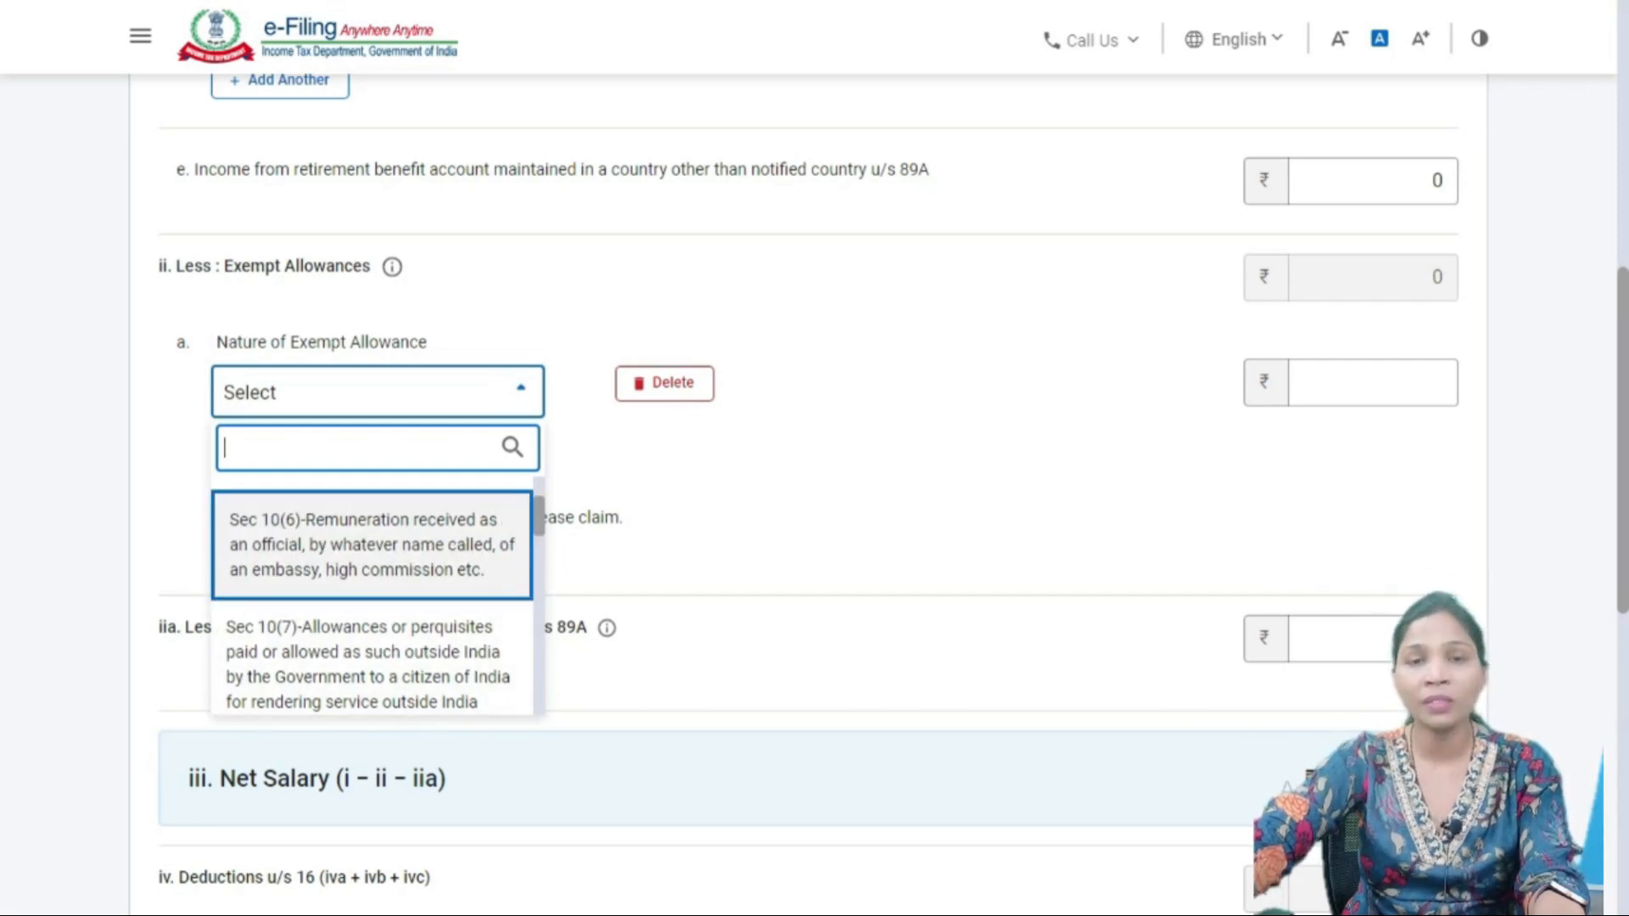
key("Down")
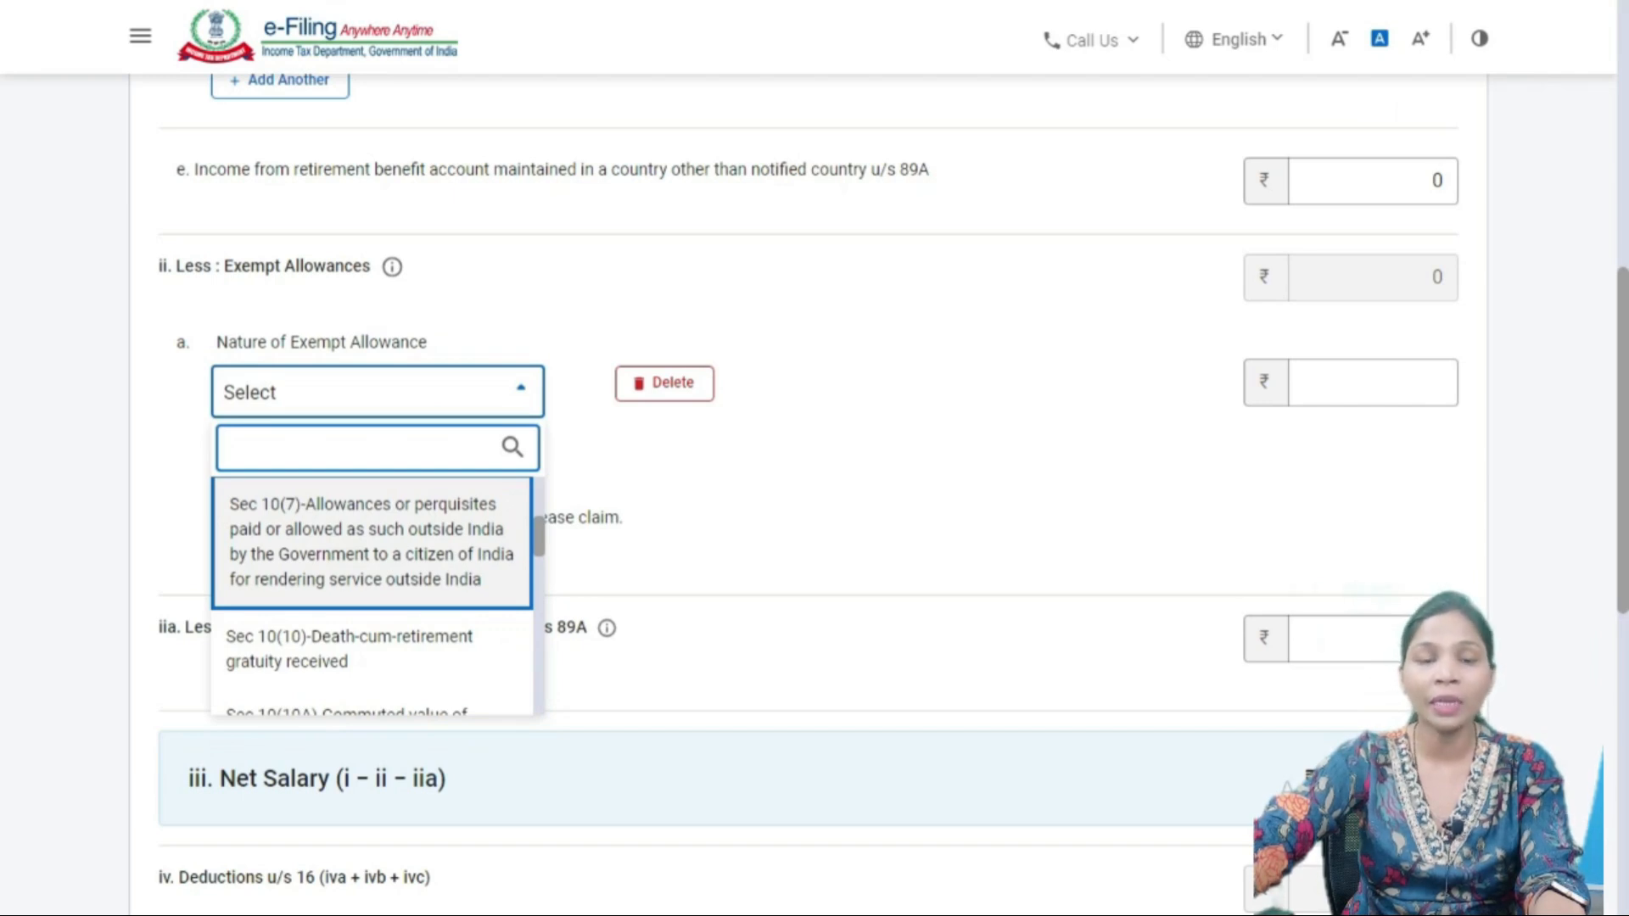
key("Down")
key("Up")
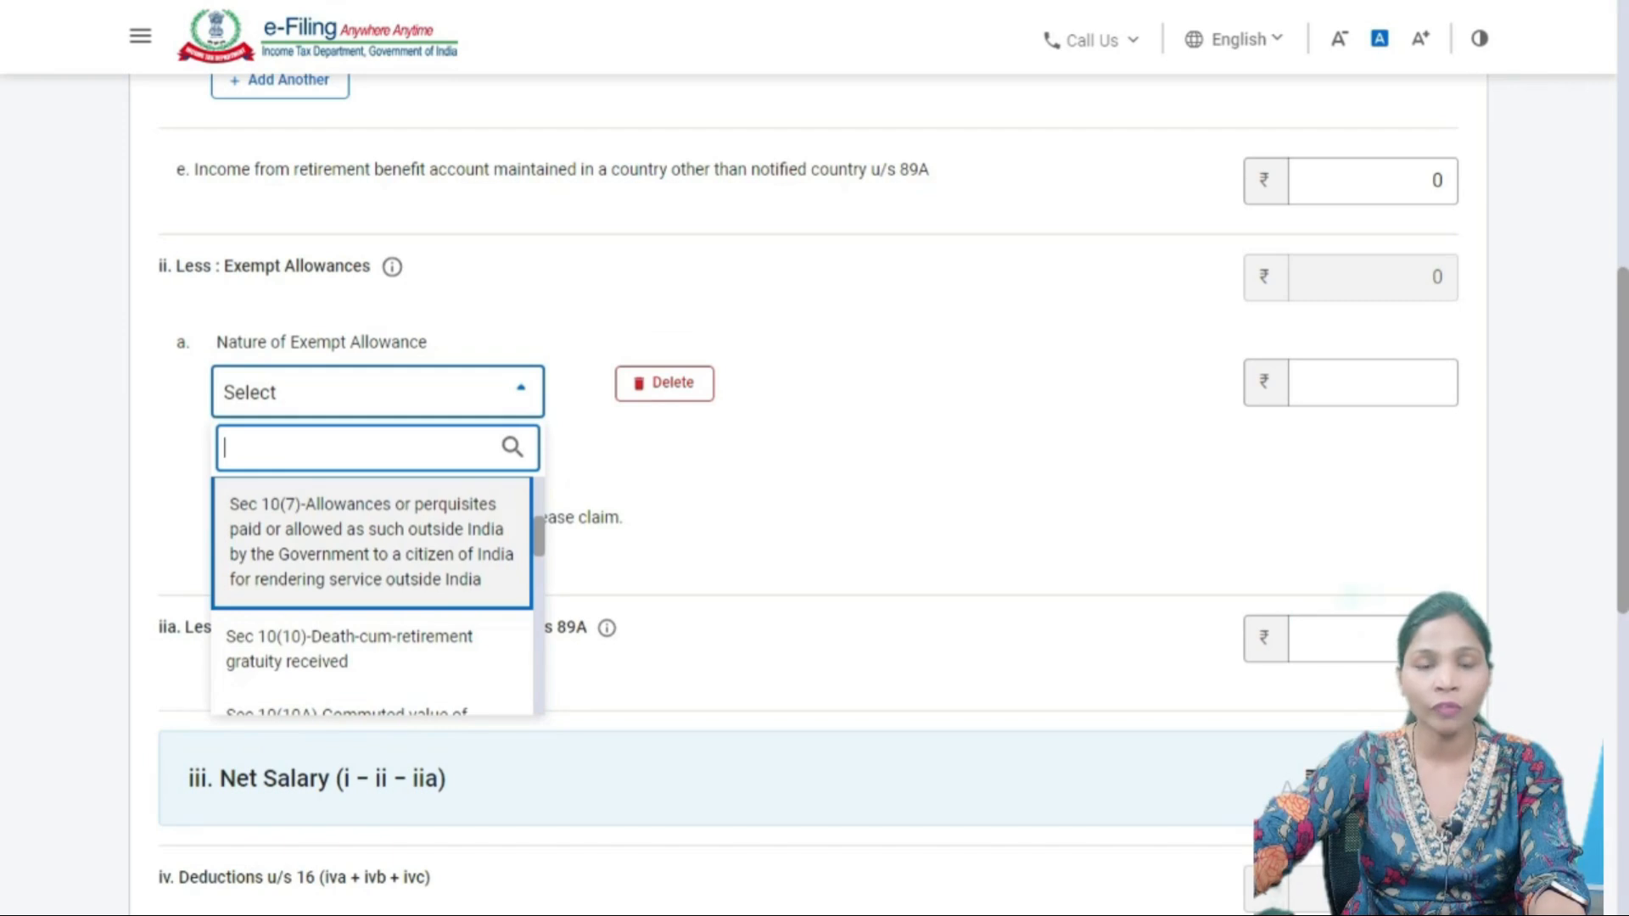
key("Down")
key("Down")
key("Up")
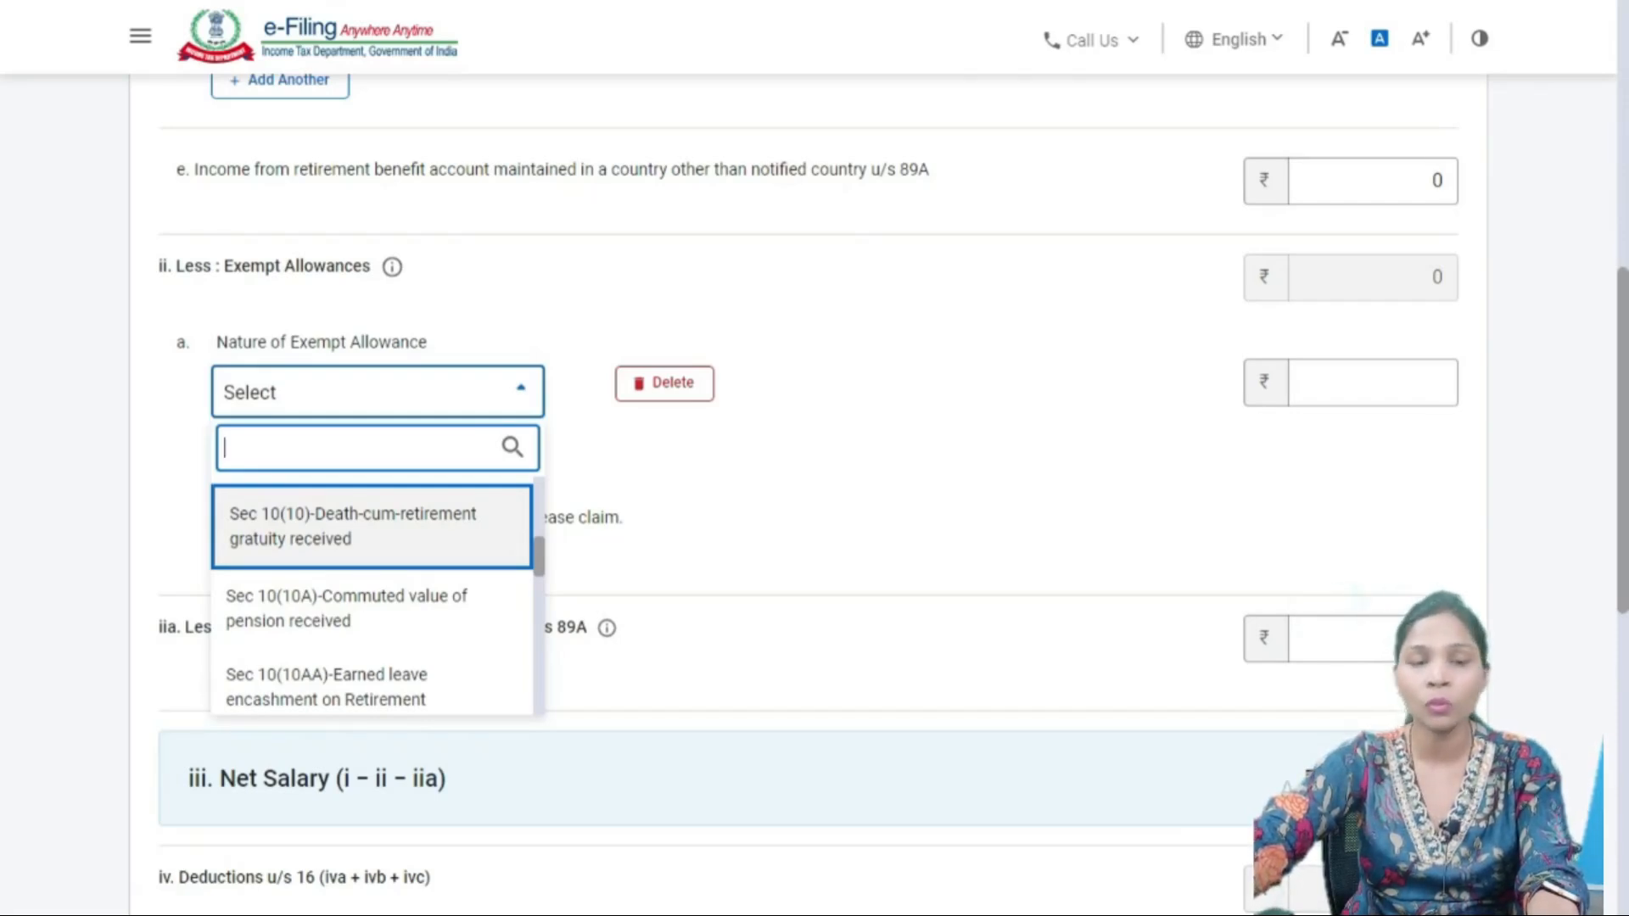
- Continue browsing the Sec 10(10A) pension, 10(10AA) leave encashment and 10(10C) options
scroll(372, 628, "down", 1)
scroll(372, 628, "up", 1)
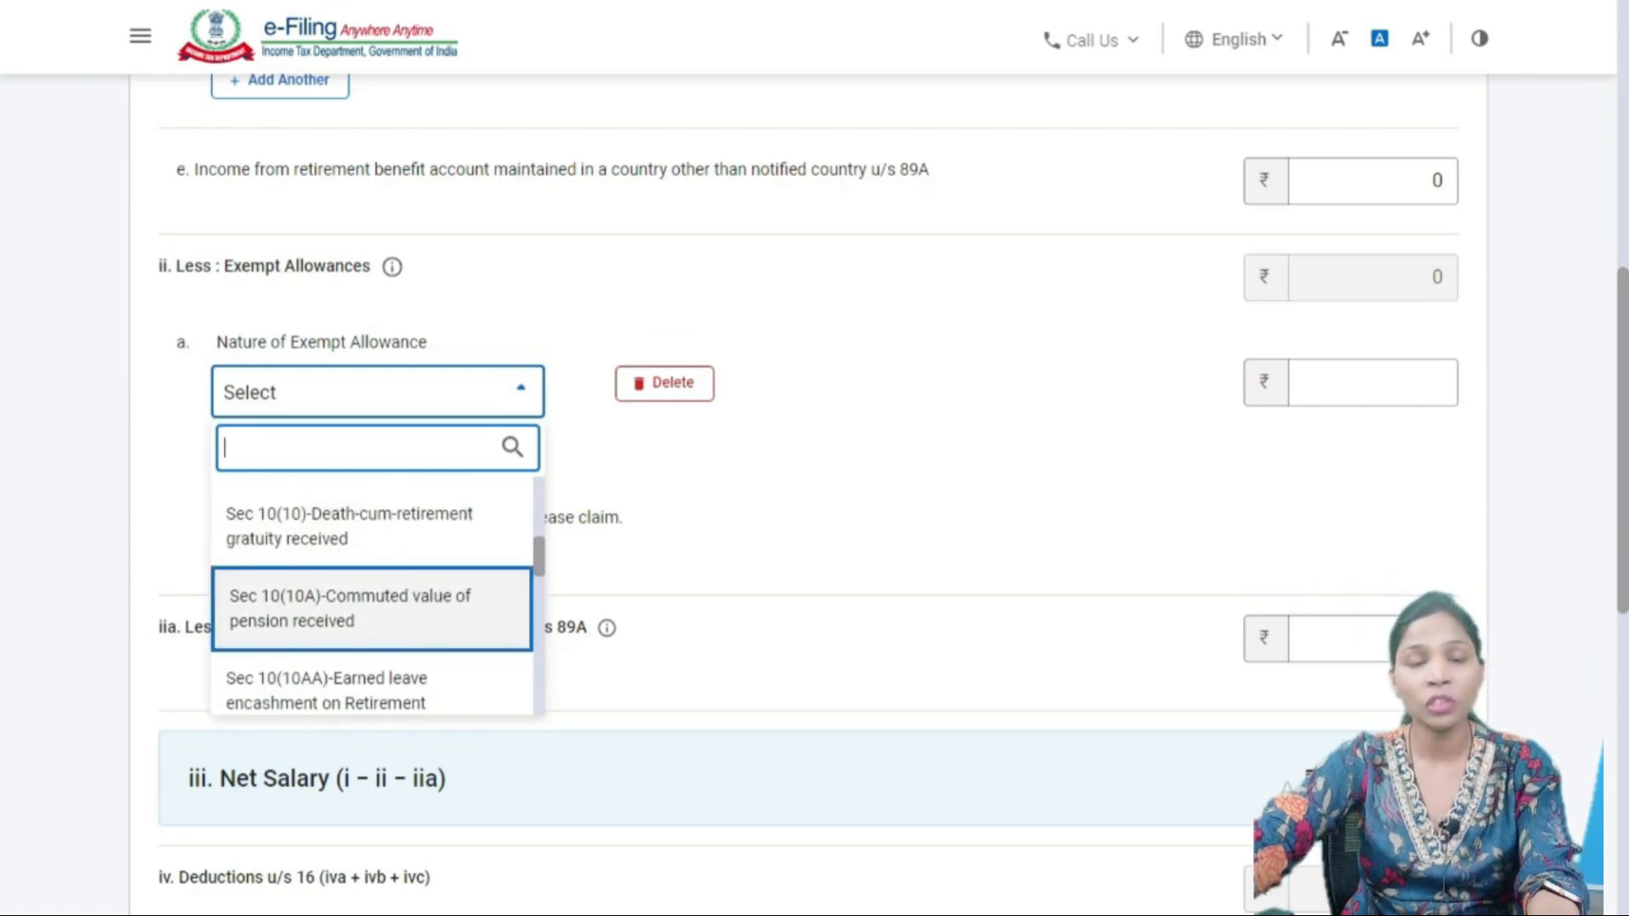
scroll(371, 628, "down", 1)
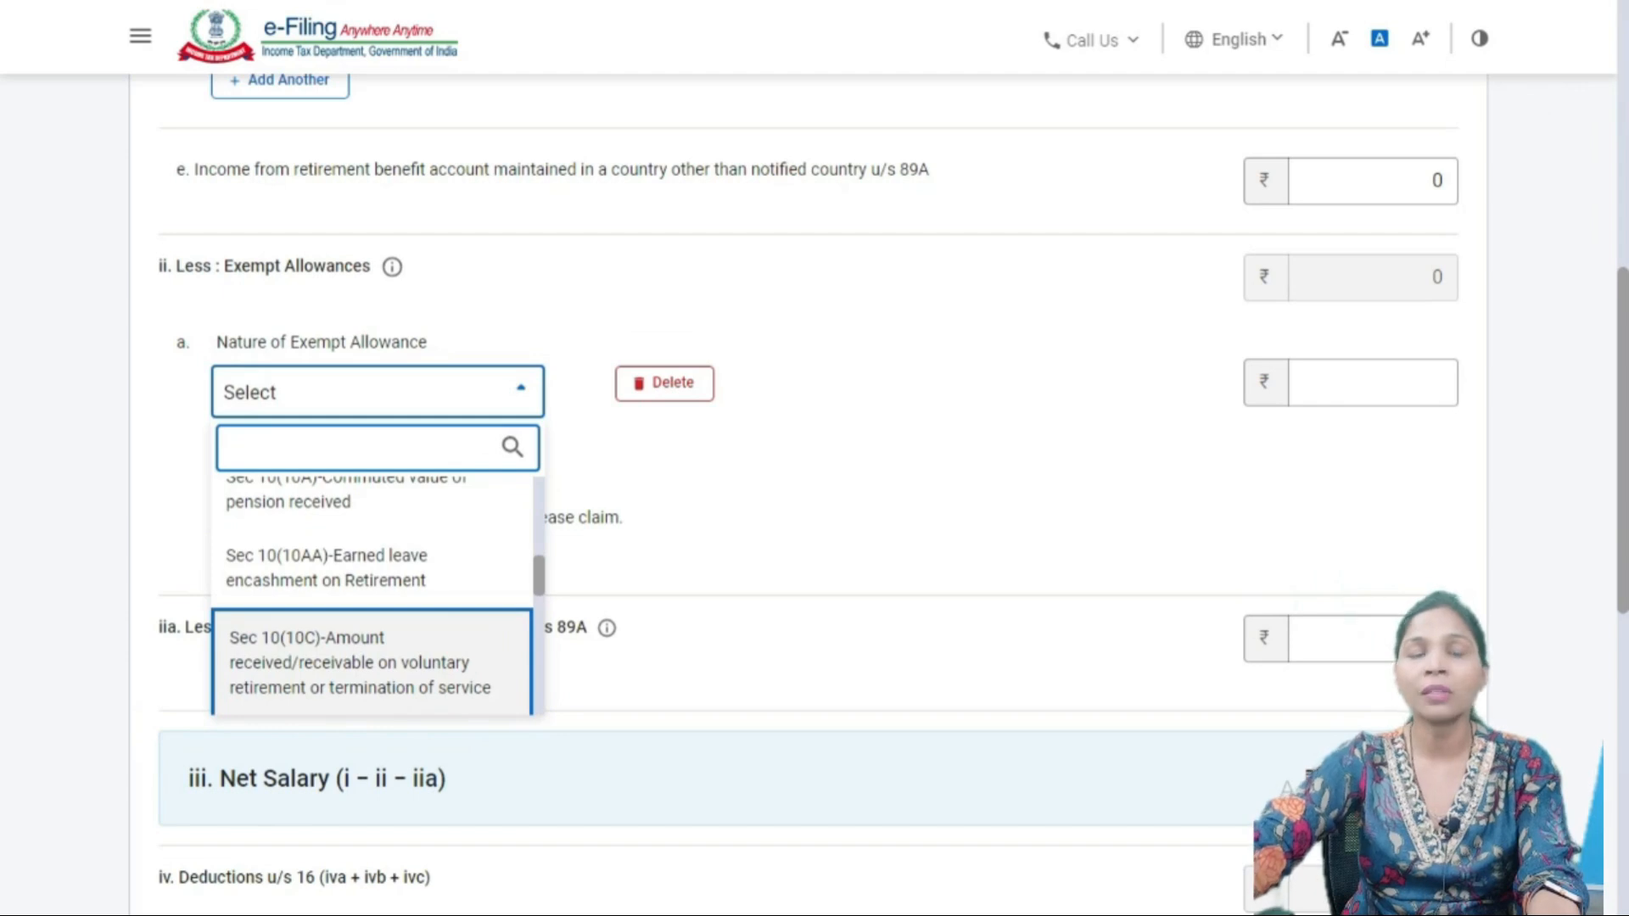
key("Up")
key("Up")
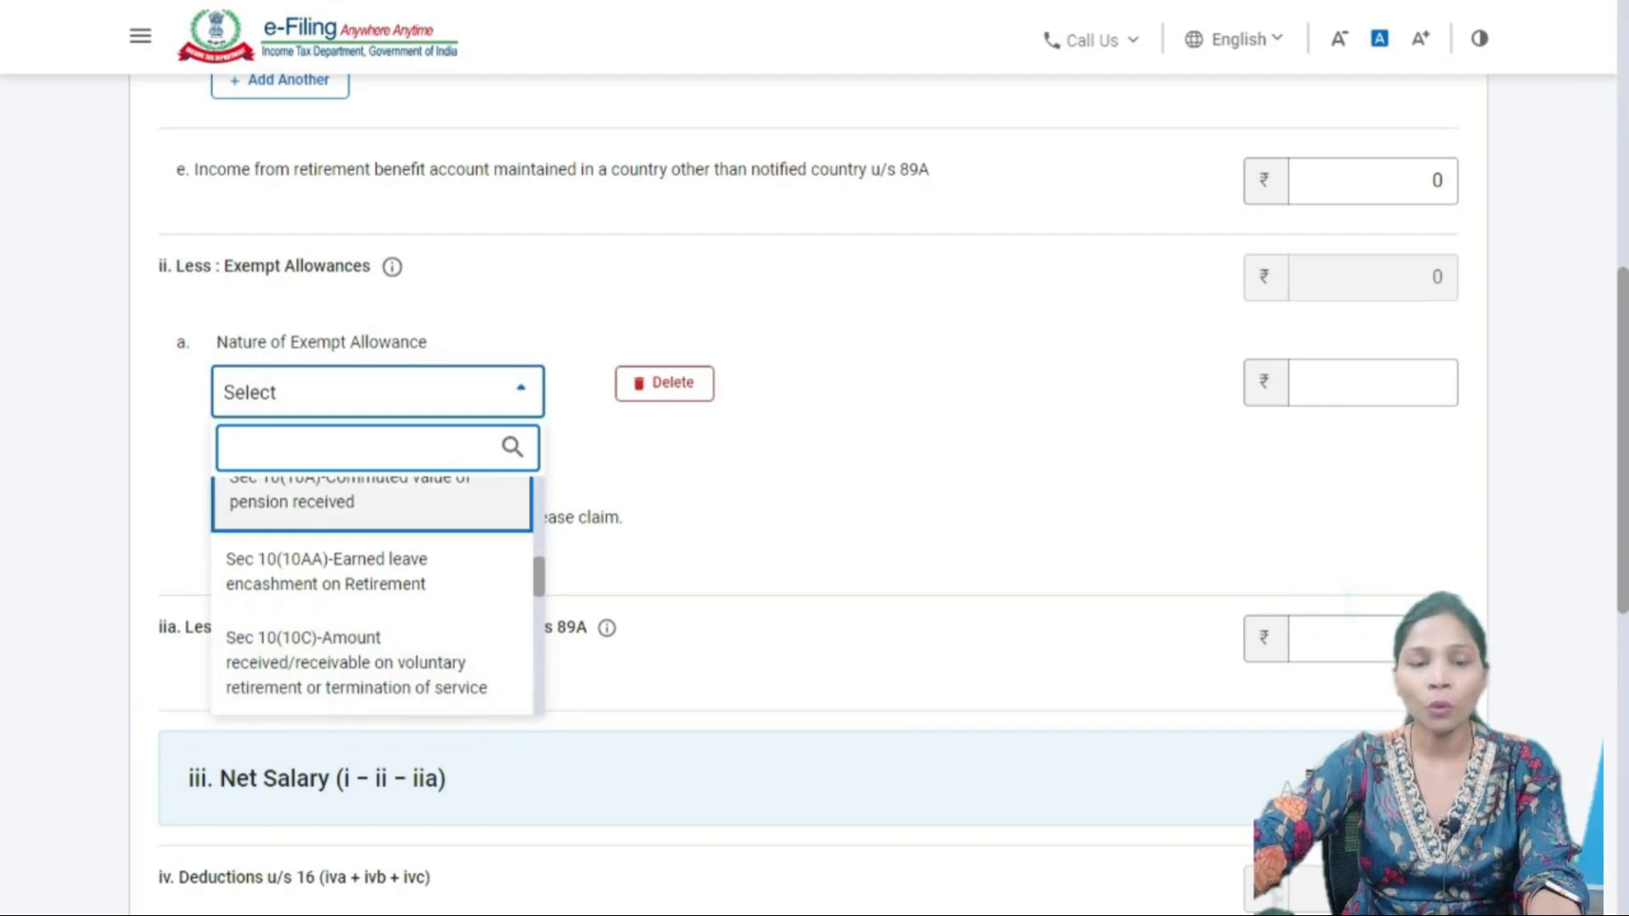
key("Down")
key("Down")
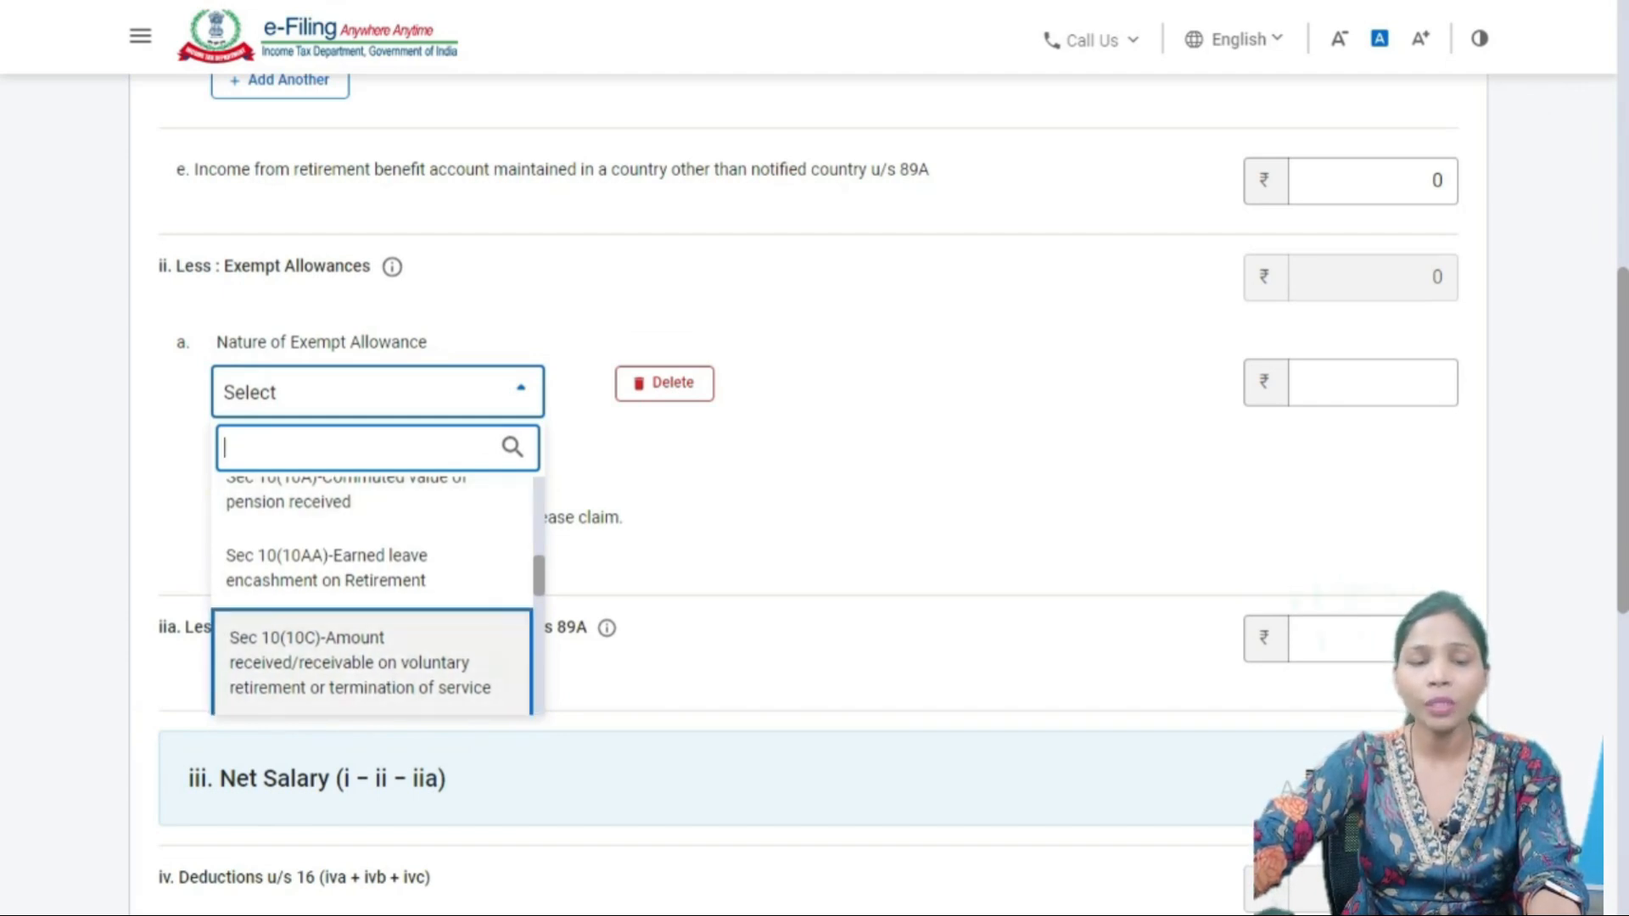
key("Up")
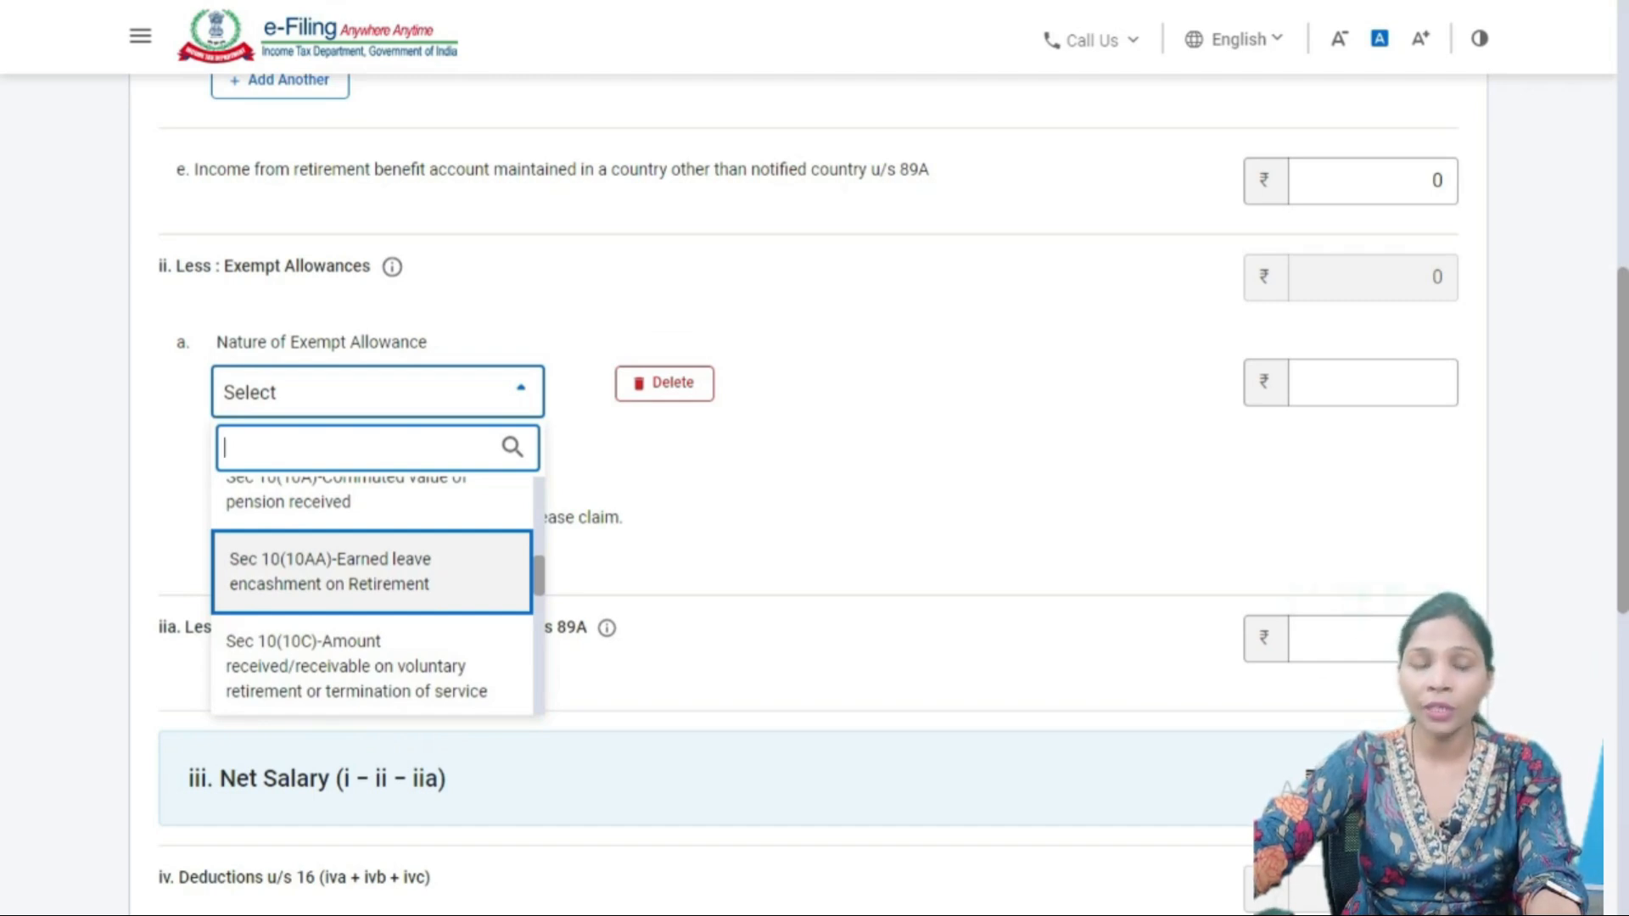
key("Down")
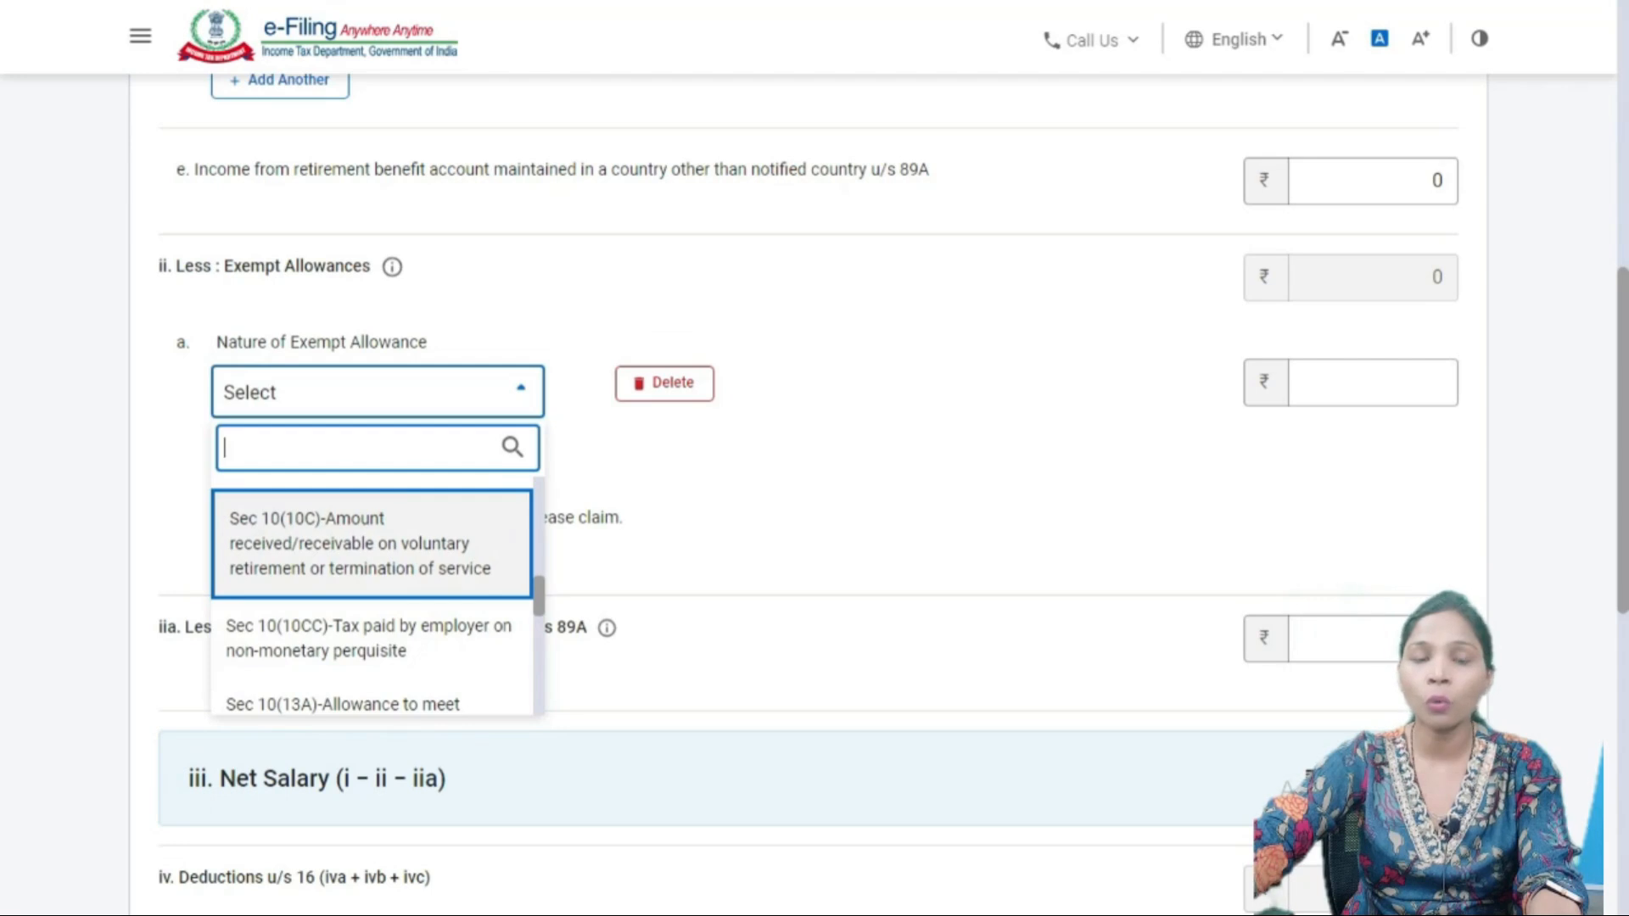
- Scroll through the remaining allowance types, then close the list with Nature still at Select
scroll(372, 594, "down", 2)
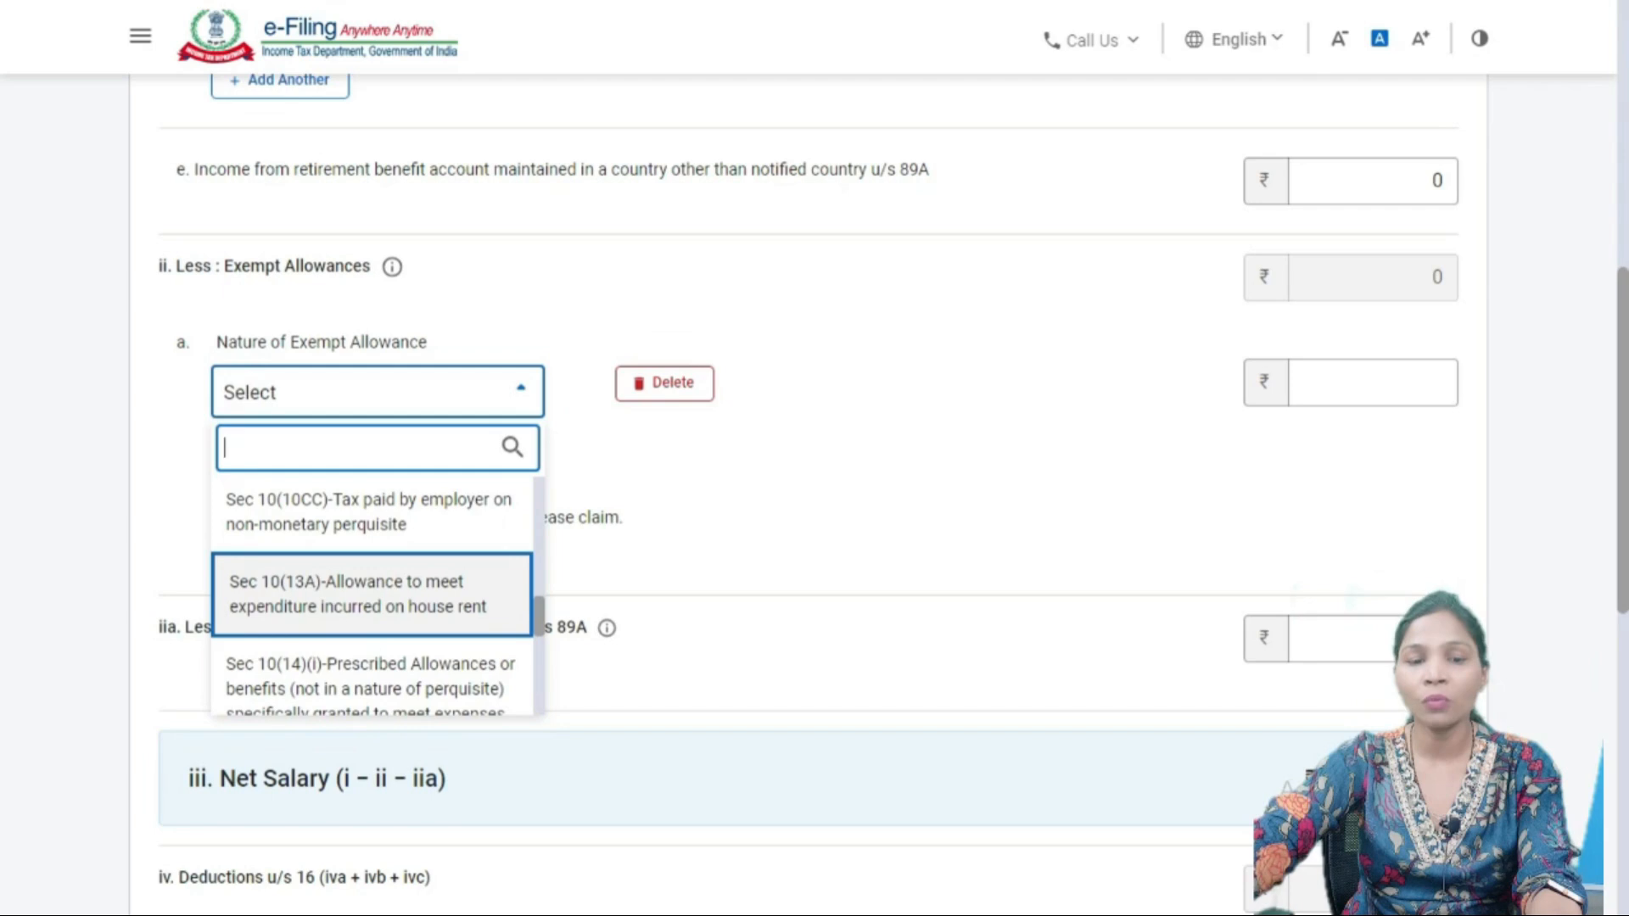
scroll(373, 594, "down", 3)
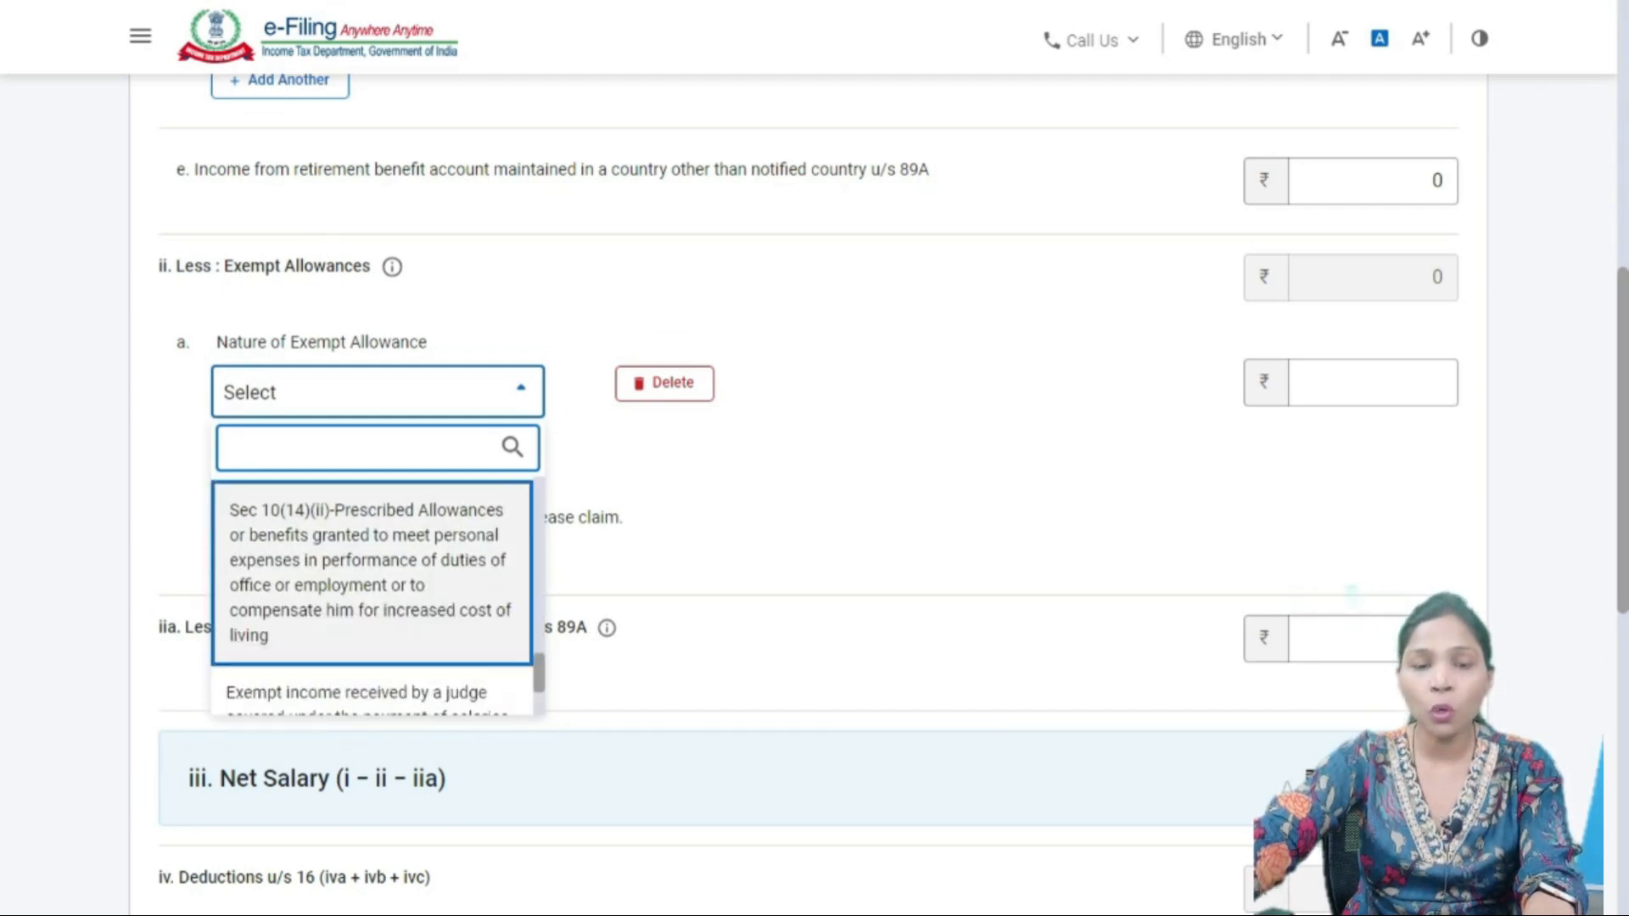
scroll(374, 594, "down", 2)
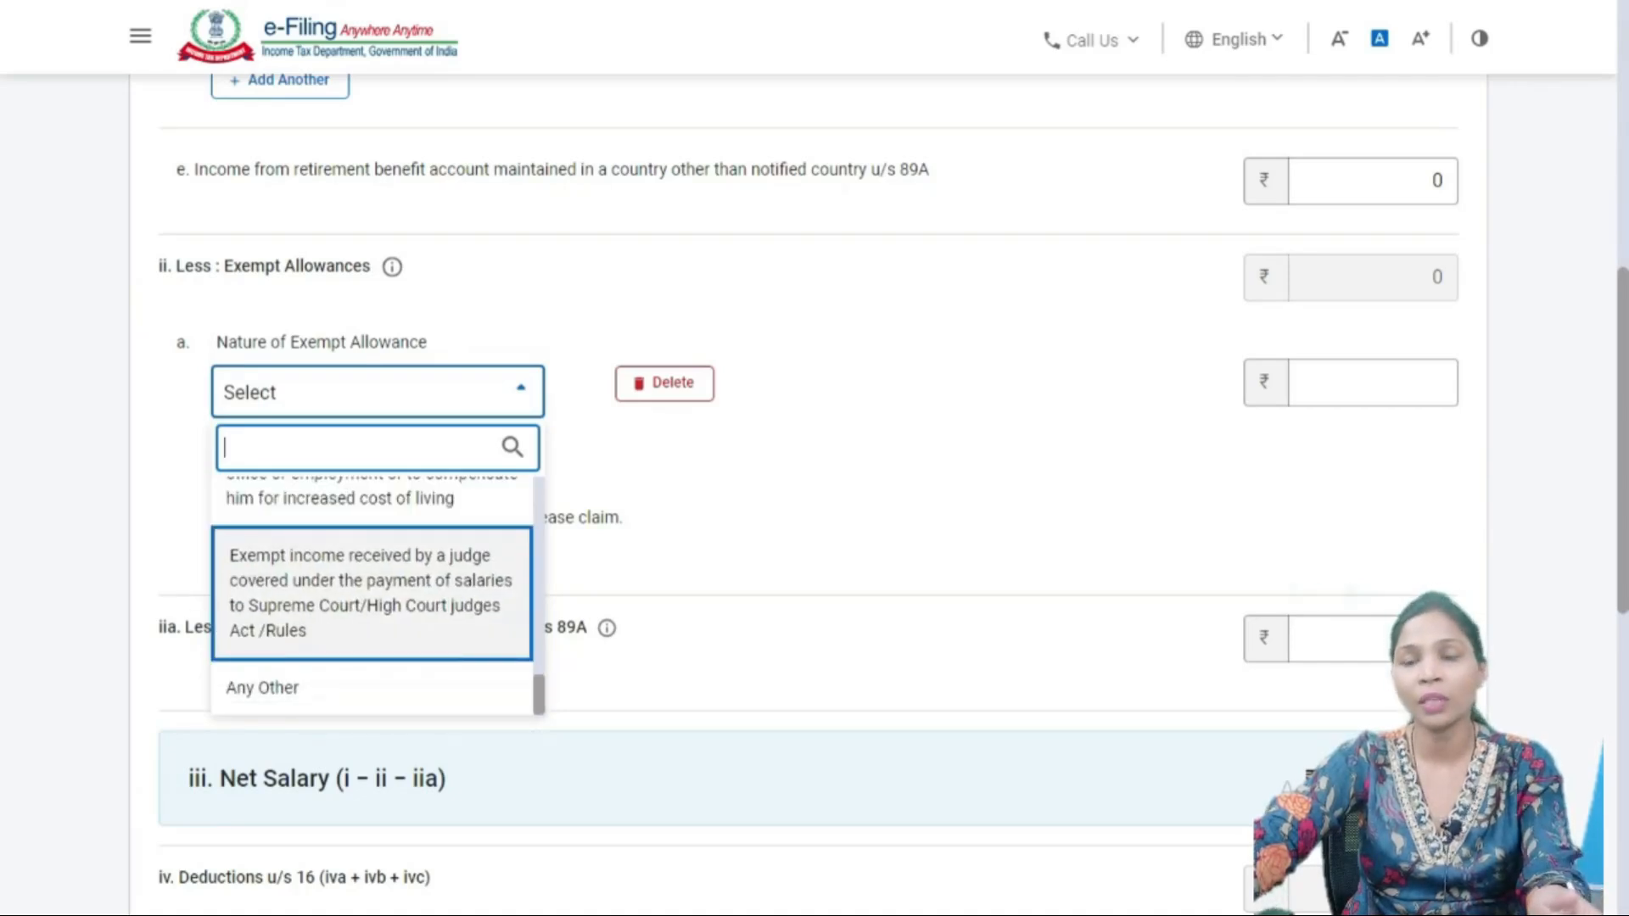
scroll(373, 560, "down", 3)
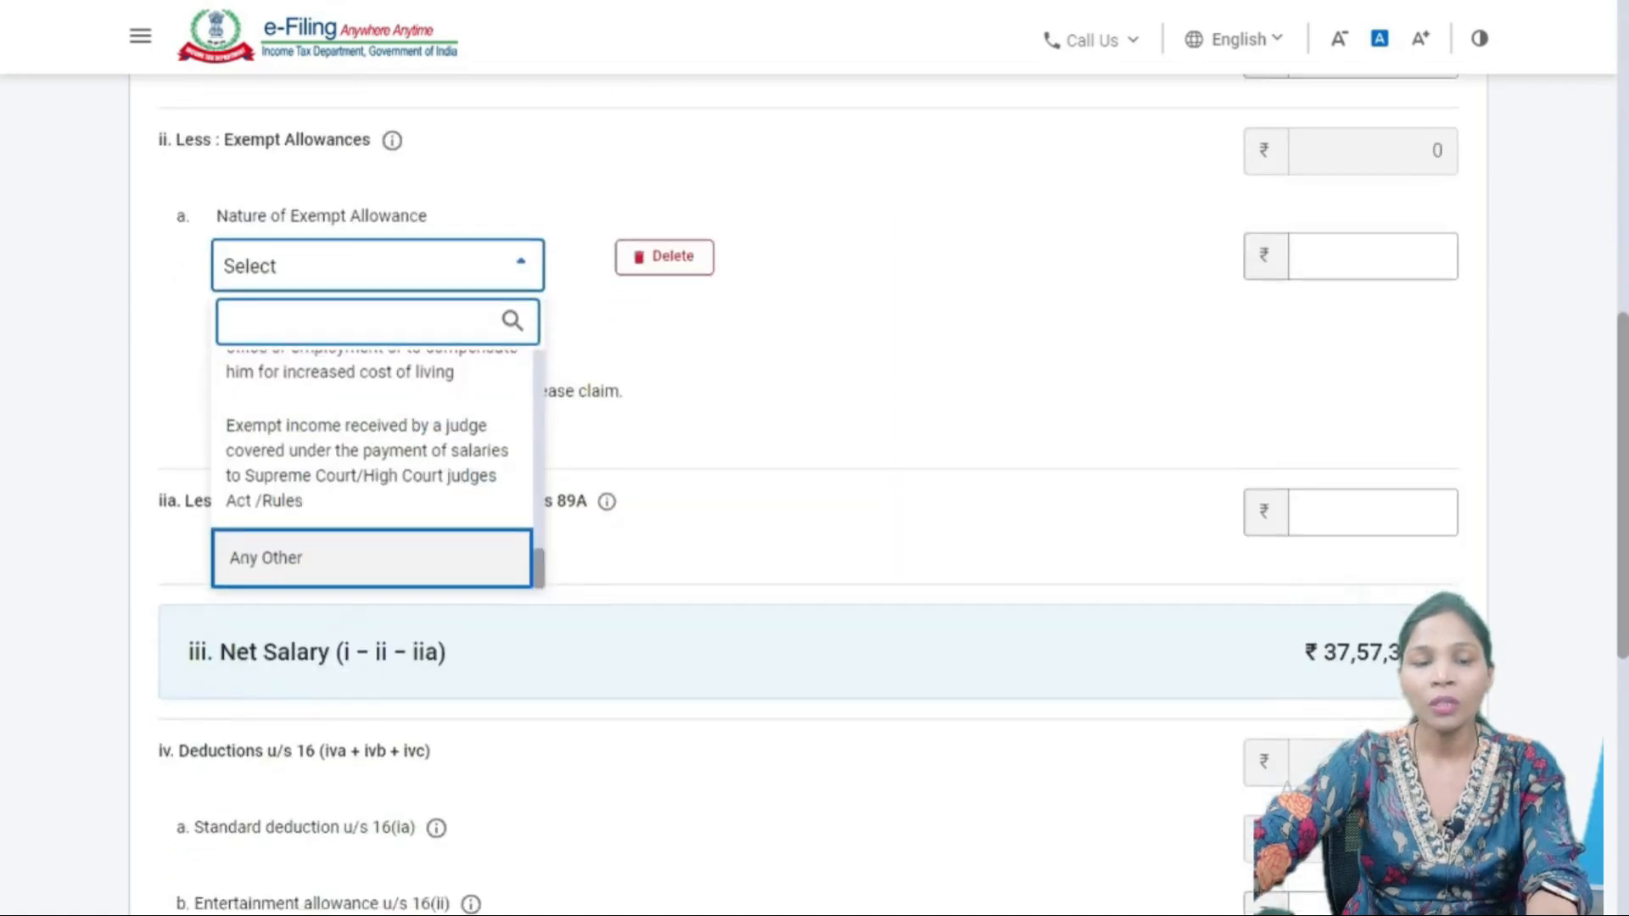
scroll(374, 340, "up", 7)
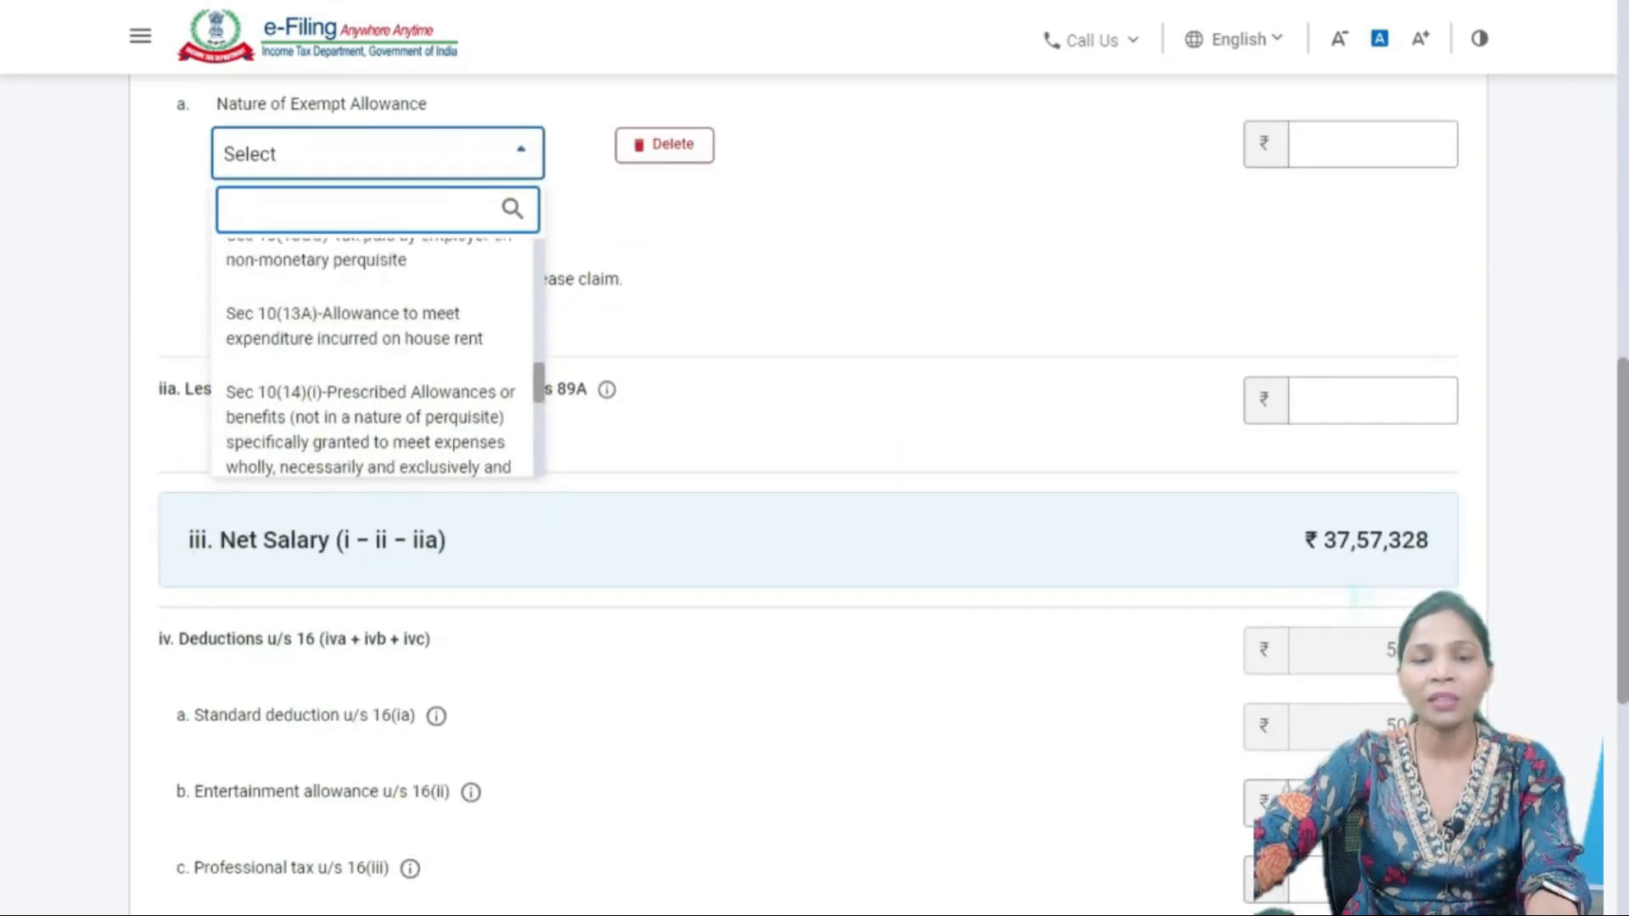
scroll(806, 475, "up", 1)
scroll(806, 475, "up", 3)
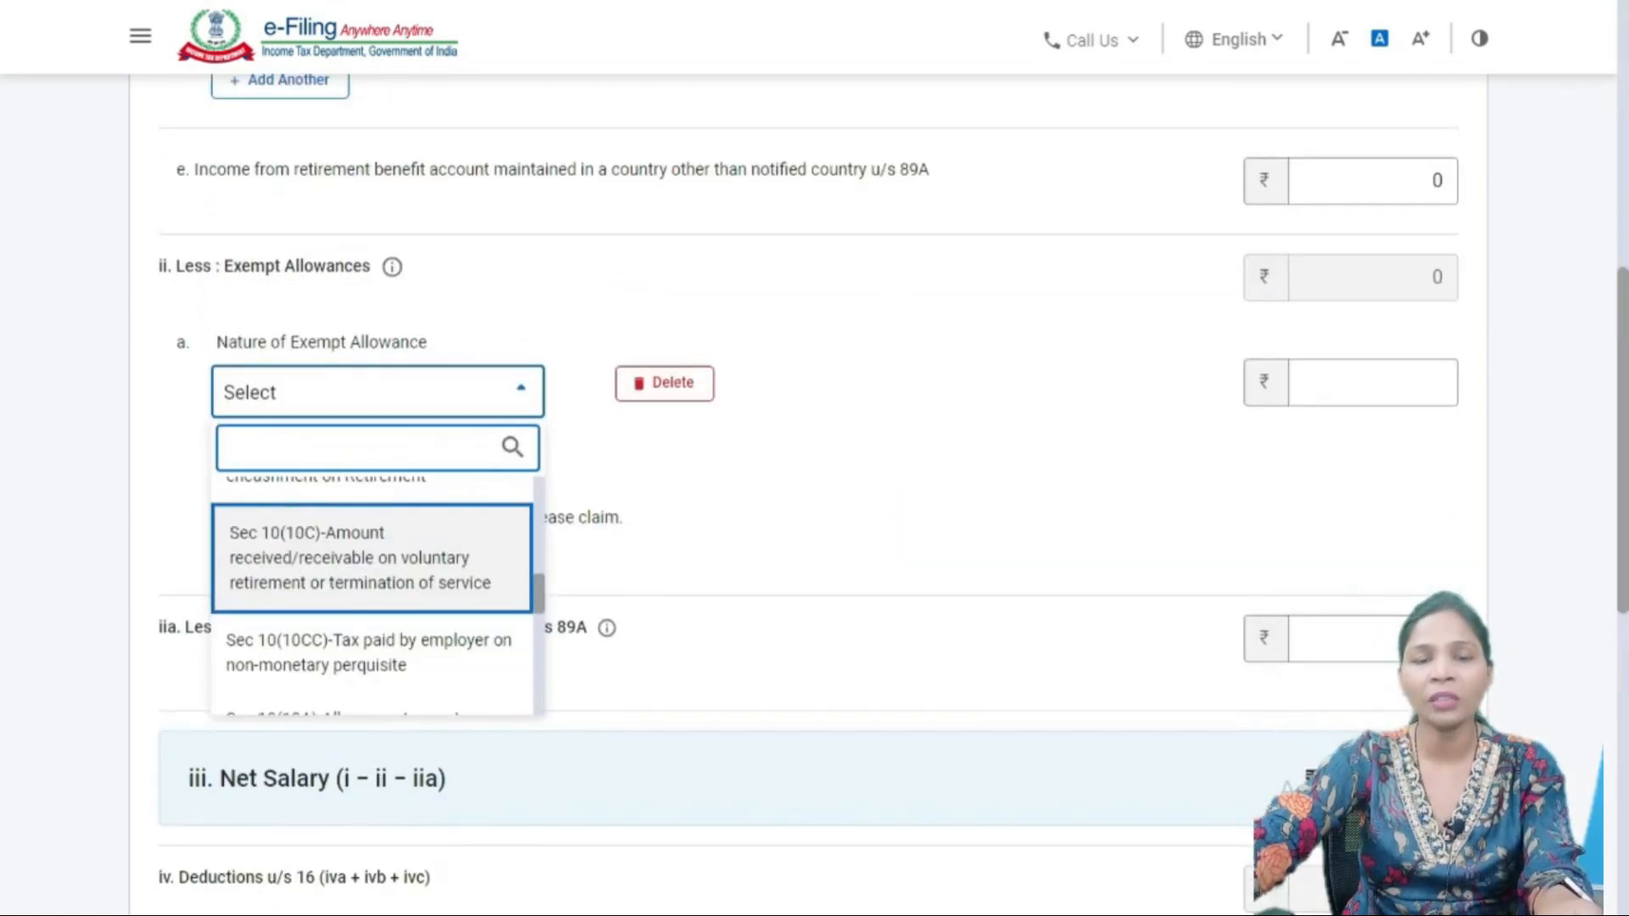
scroll(373, 594, "down", 2)
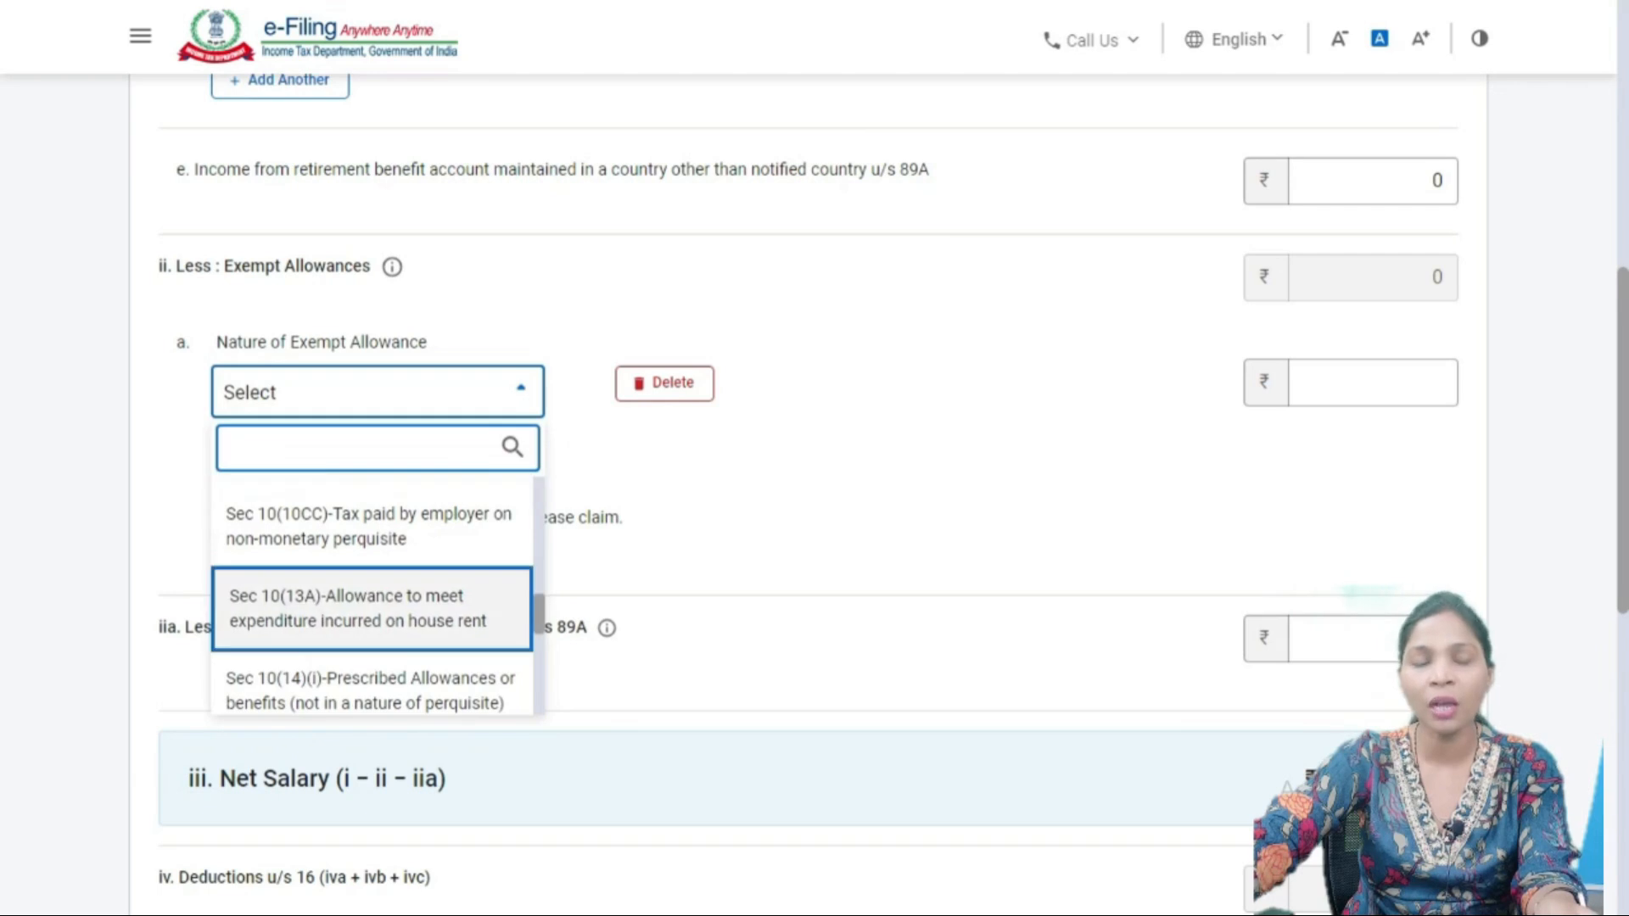
scroll(374, 594, "down", 4)
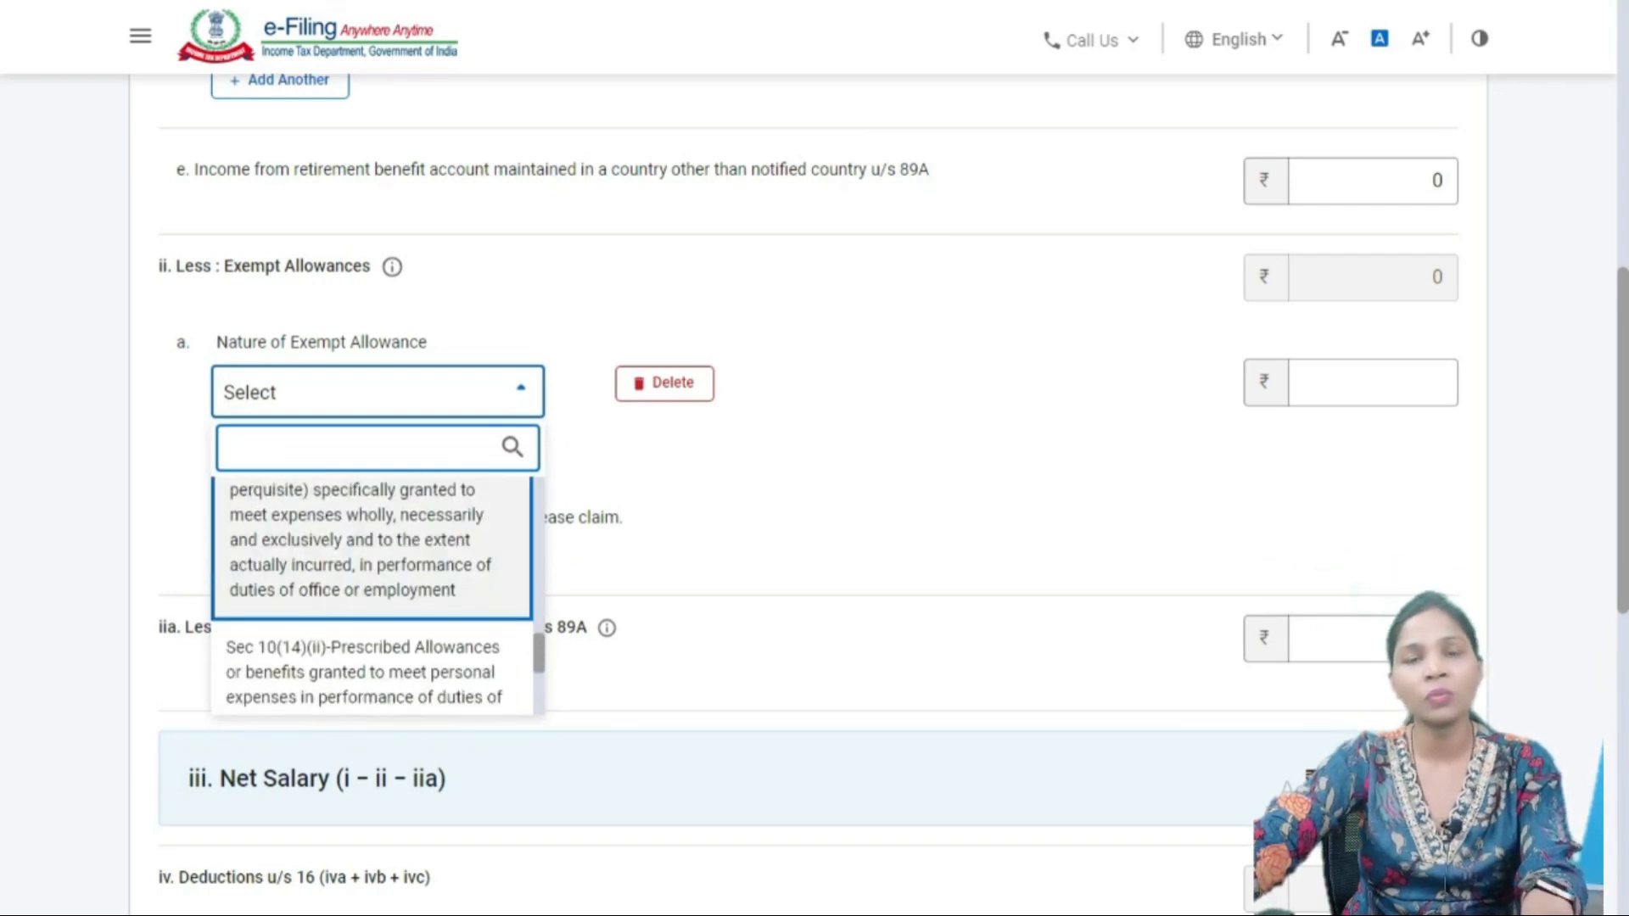
key("Escape")
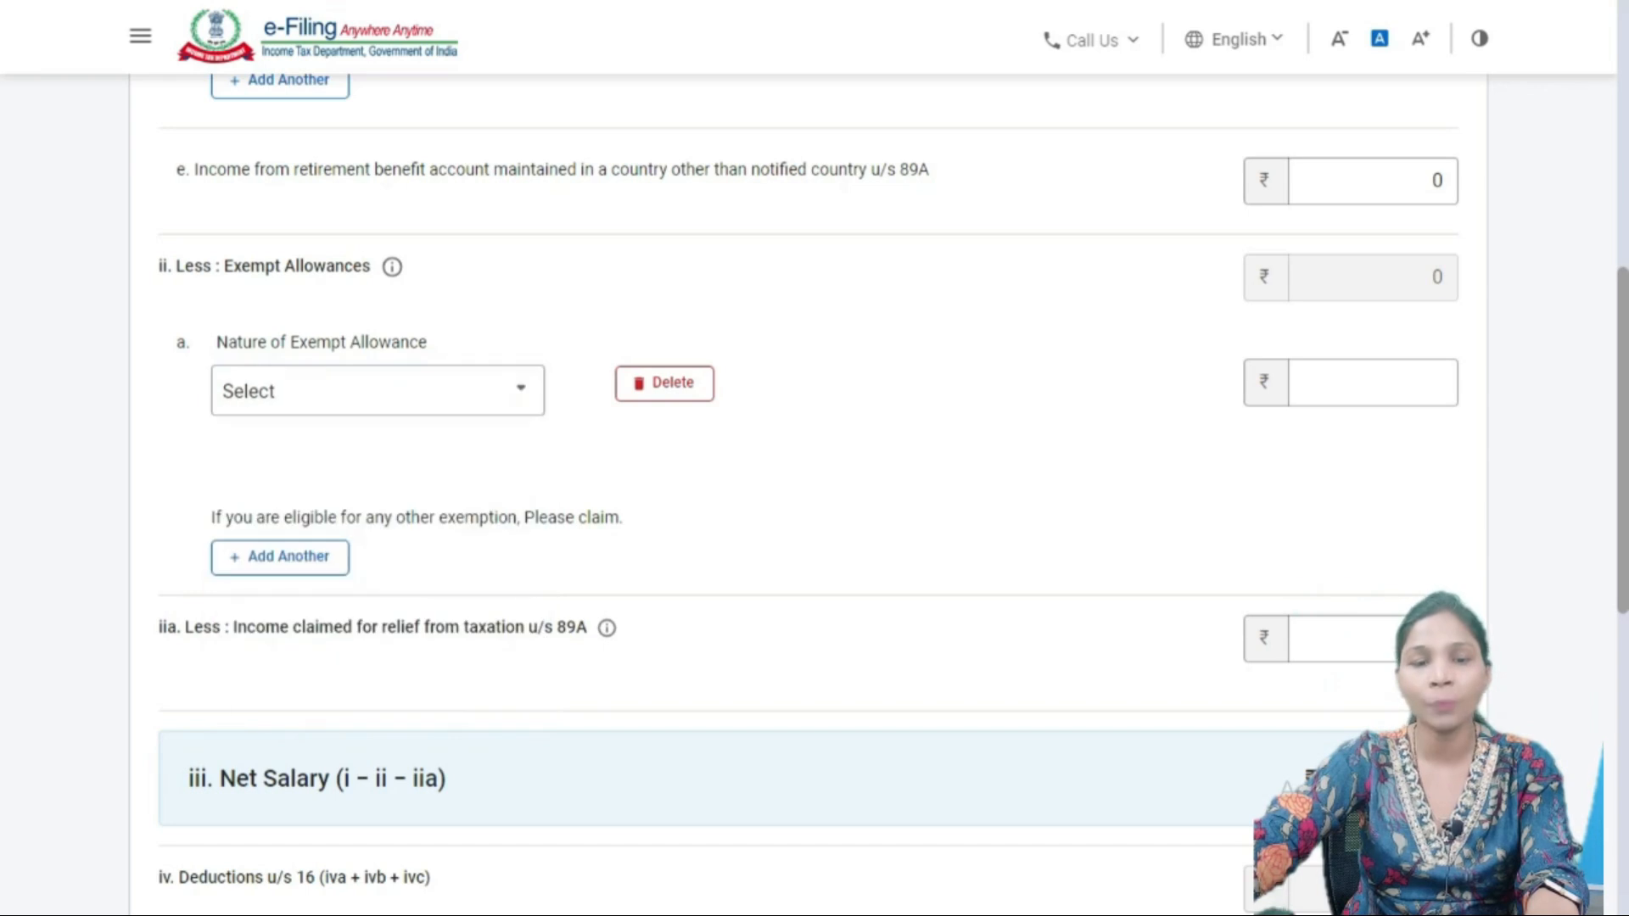
- Check Form 16's section 10 allowances, showing 13830.00 travel concession under section 10(5)
key("alt+Tab")
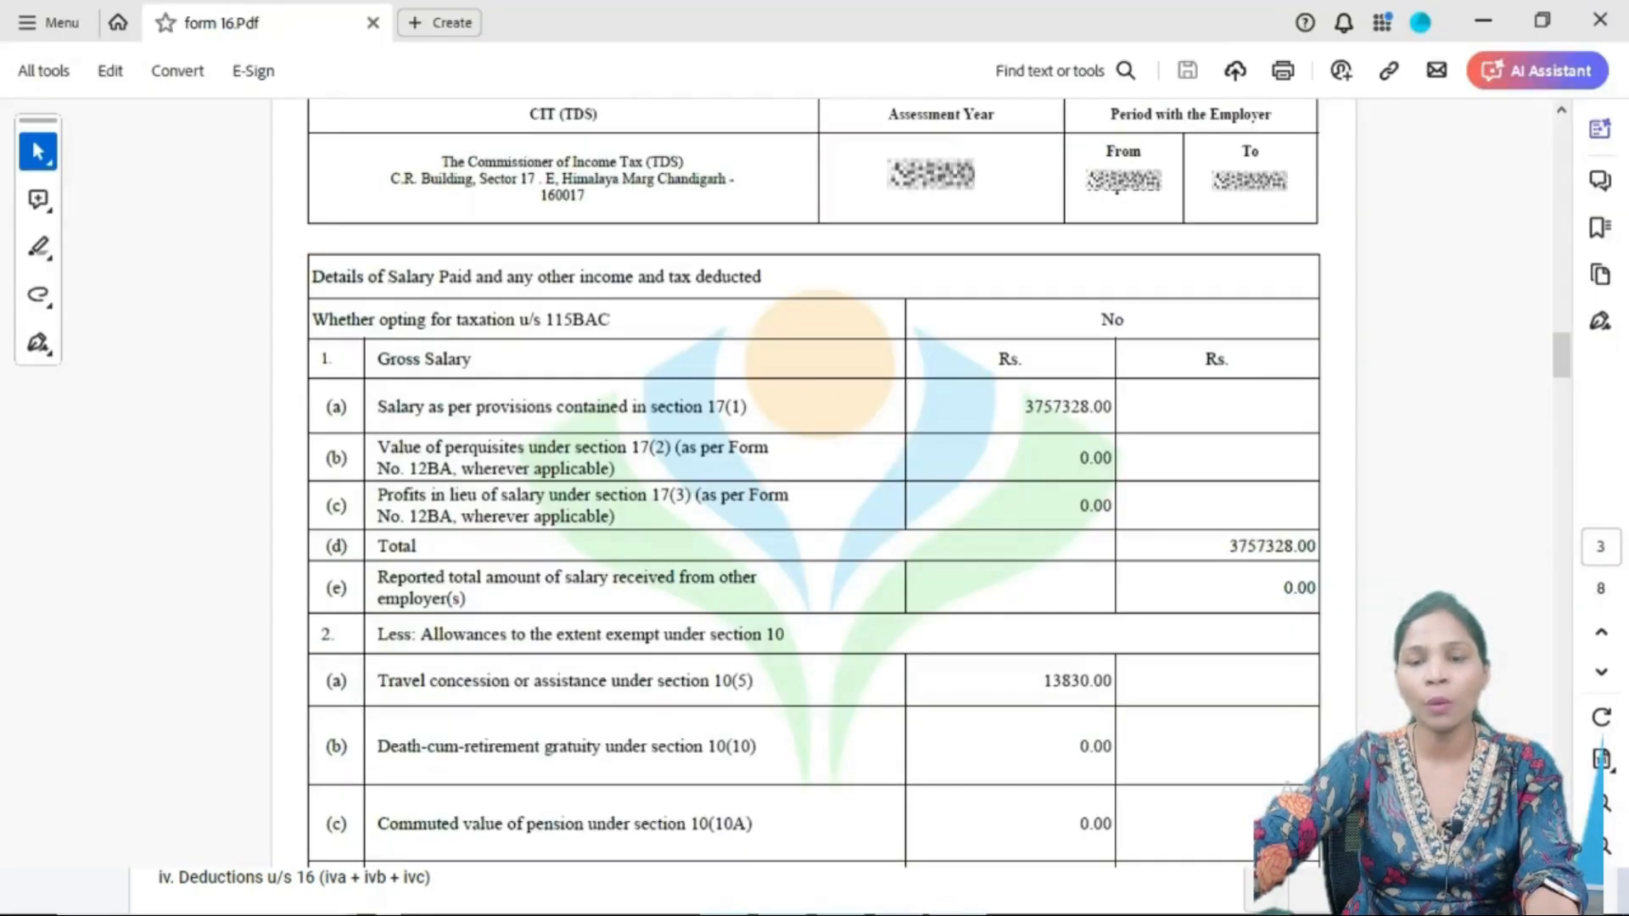
scroll(813, 480, "down", 1)
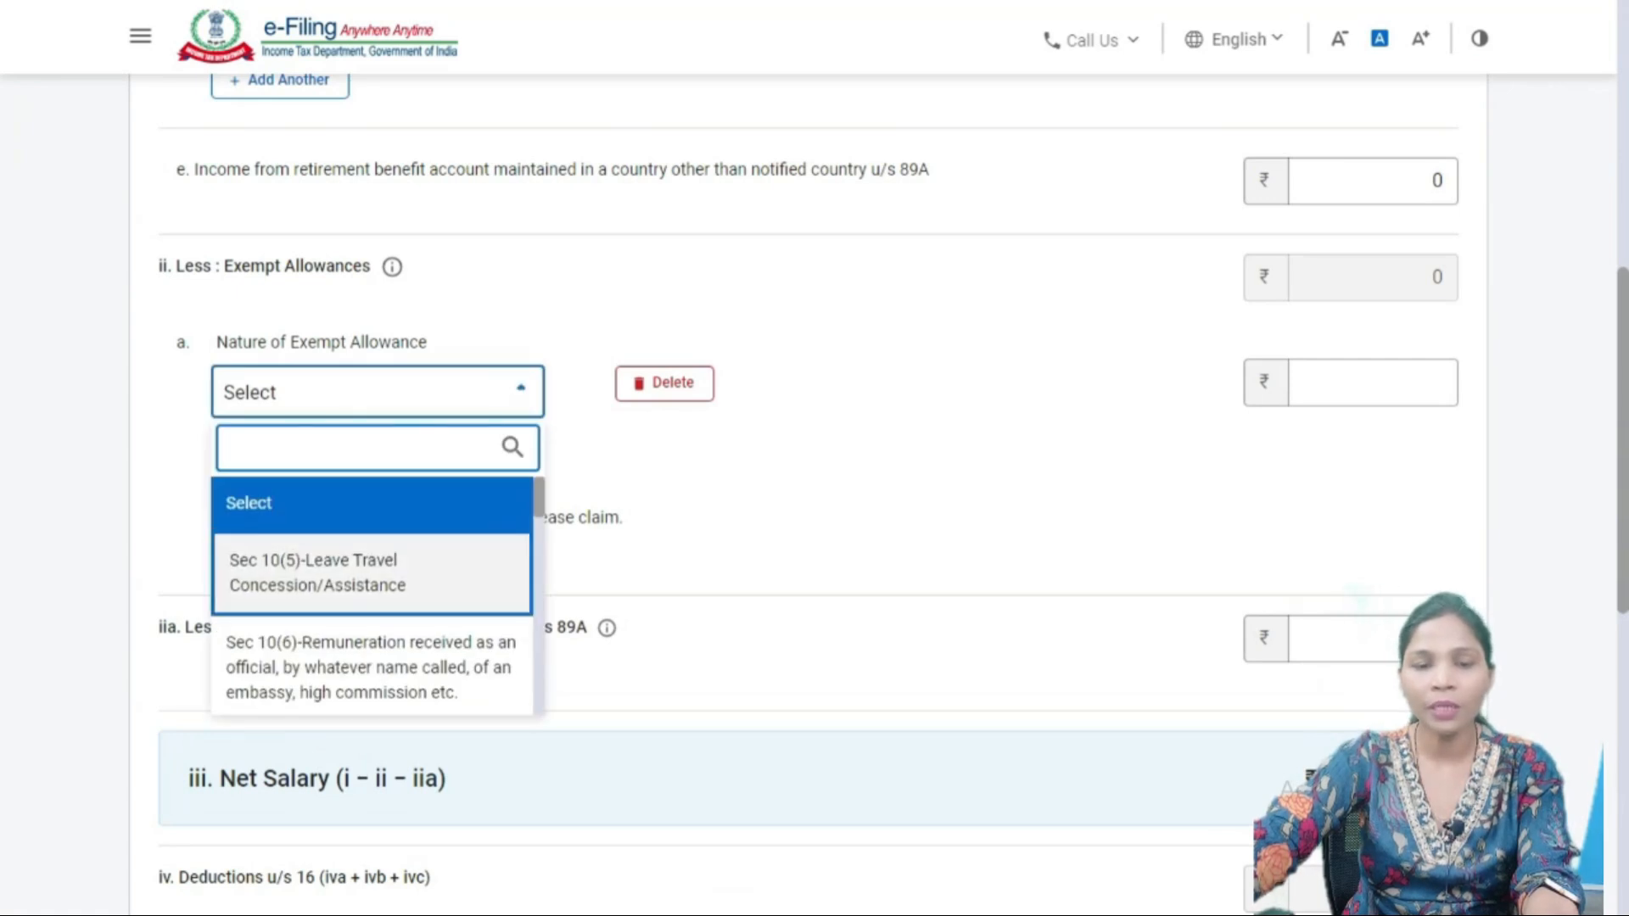
- Add Sec 10(5) Leave Travel Concession as an exempt allowance of 13,830
left_click(372, 573)
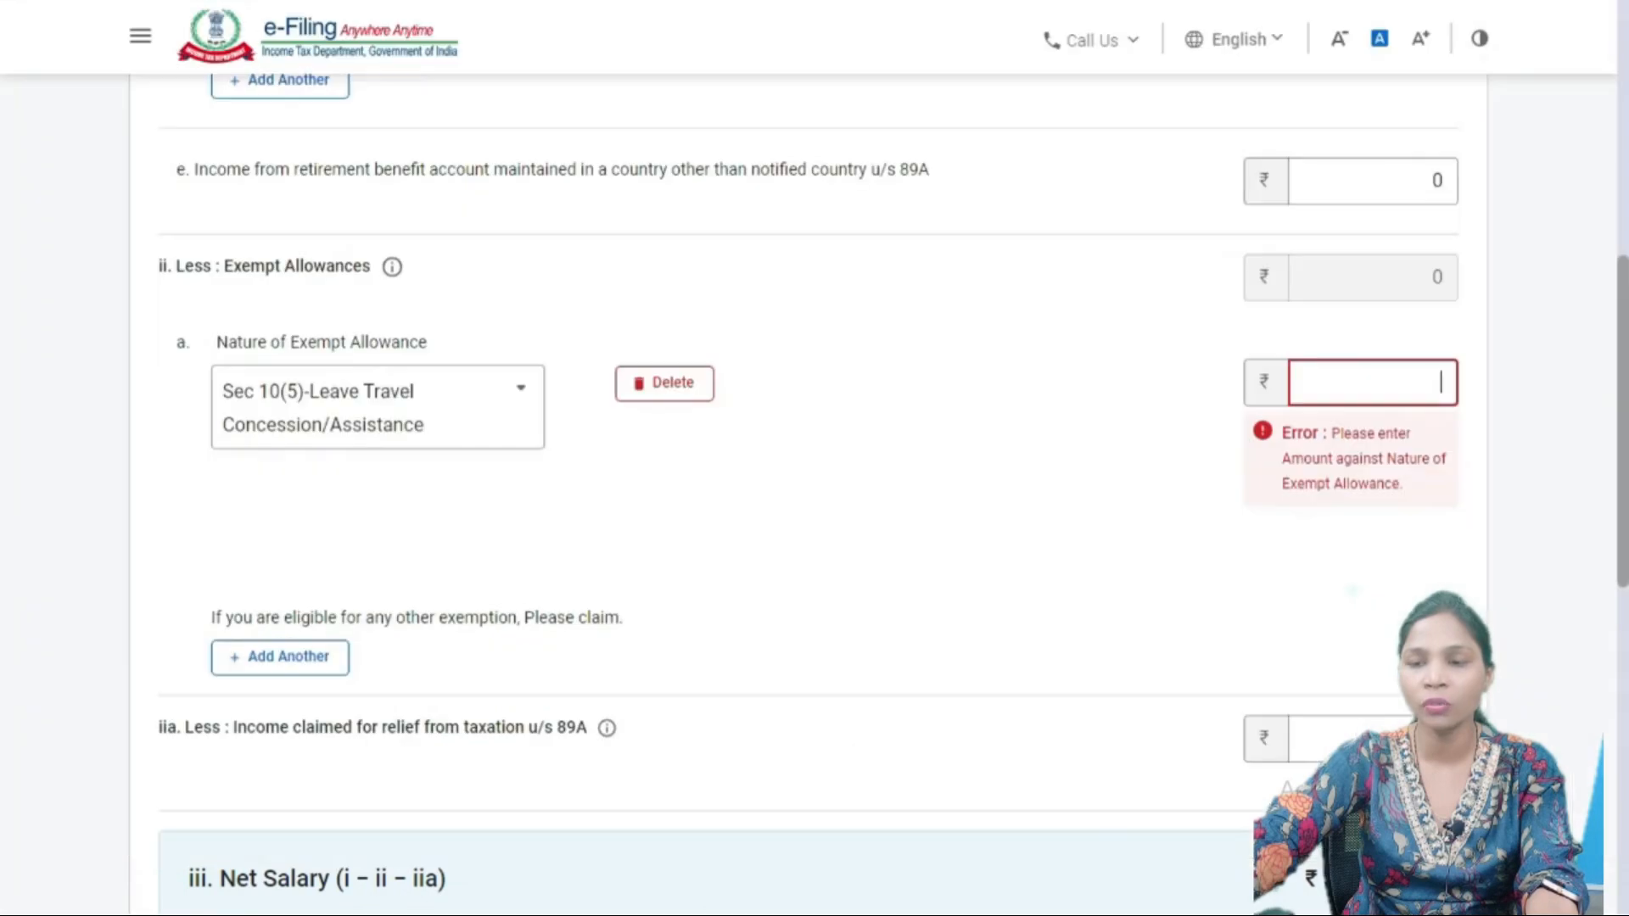
type("13830")
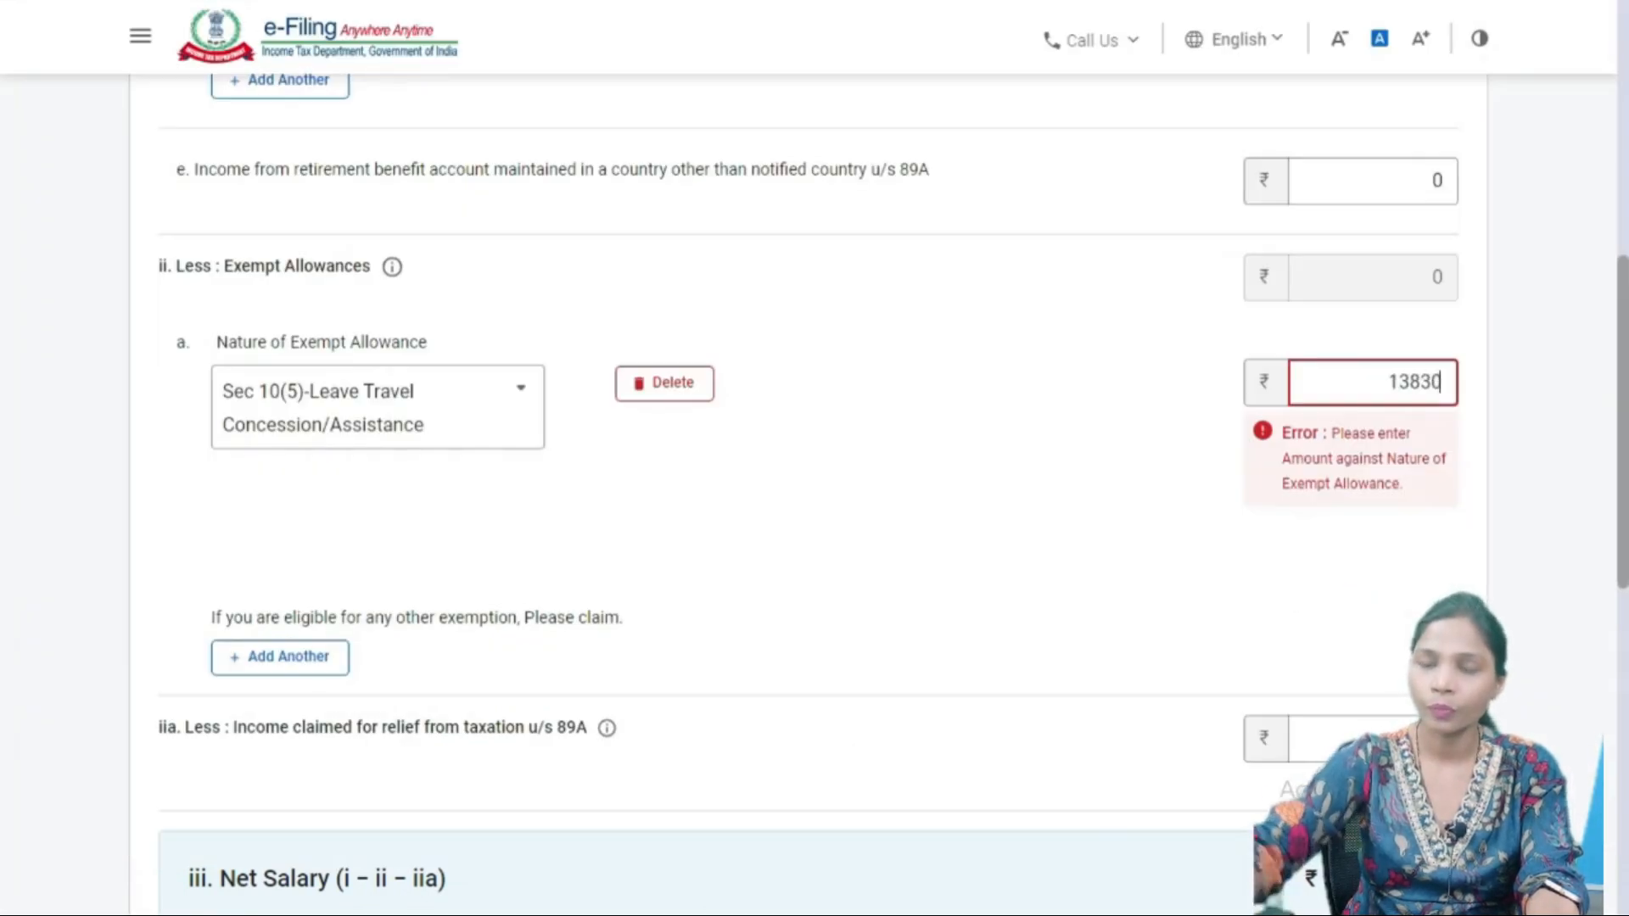
left_click(1288, 784)
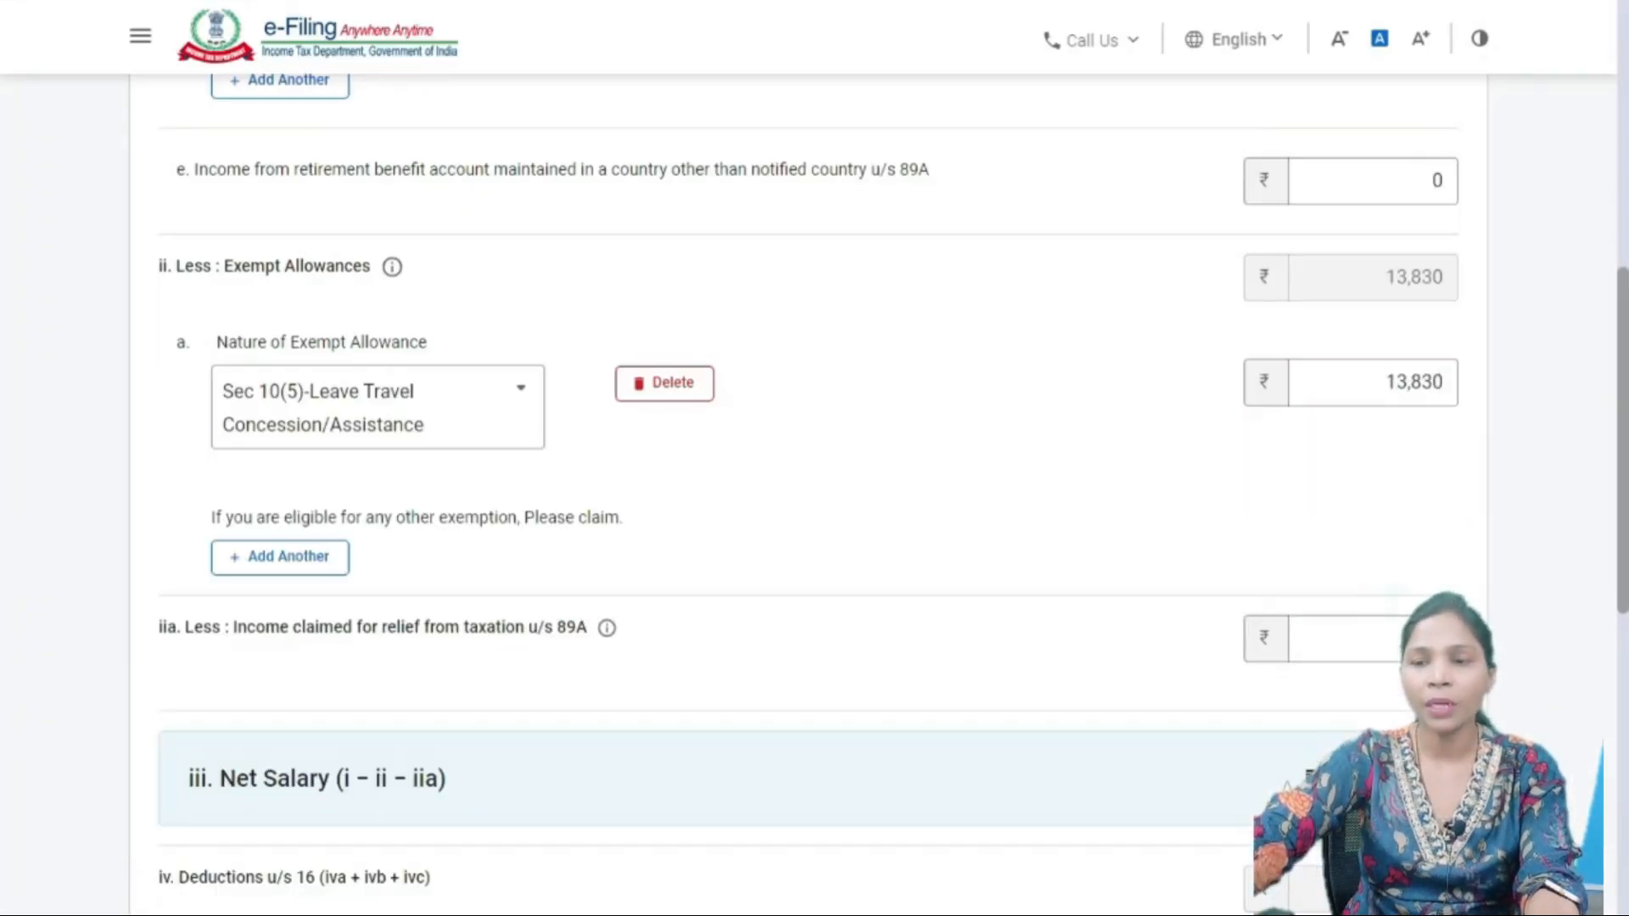
scroll(1287, 786, "down", 2)
scroll(1287, 786, "up", 1)
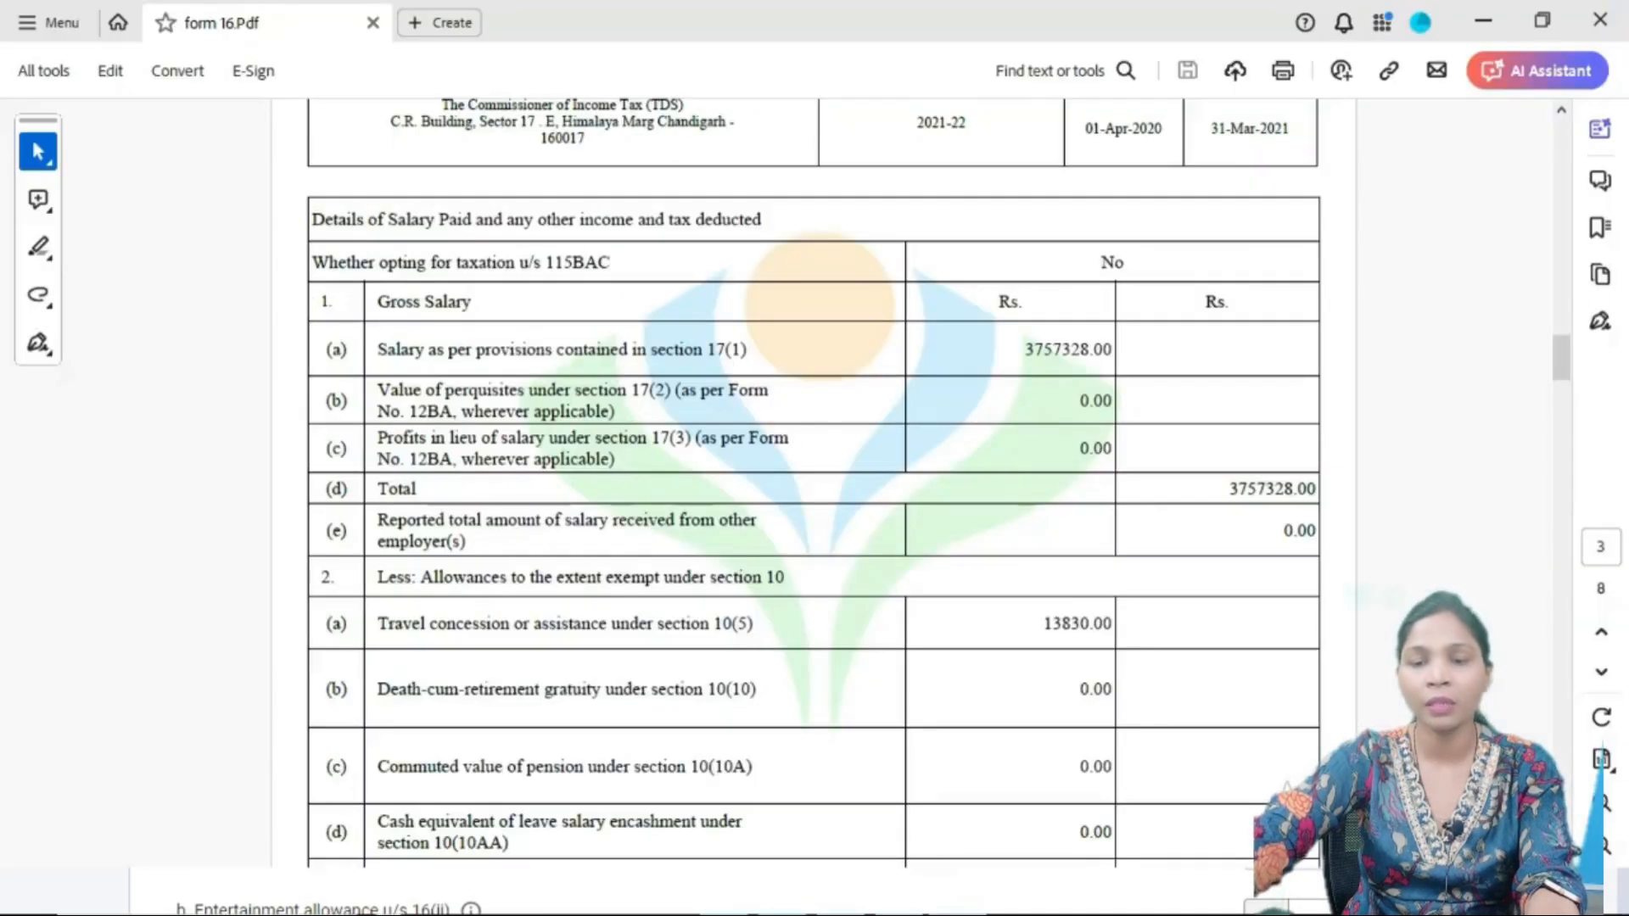
- Compare Form 16's section 10 total and section 16 deductions against the portal's ₹37,43,498 net salary
scroll(813, 484, "down", 3)
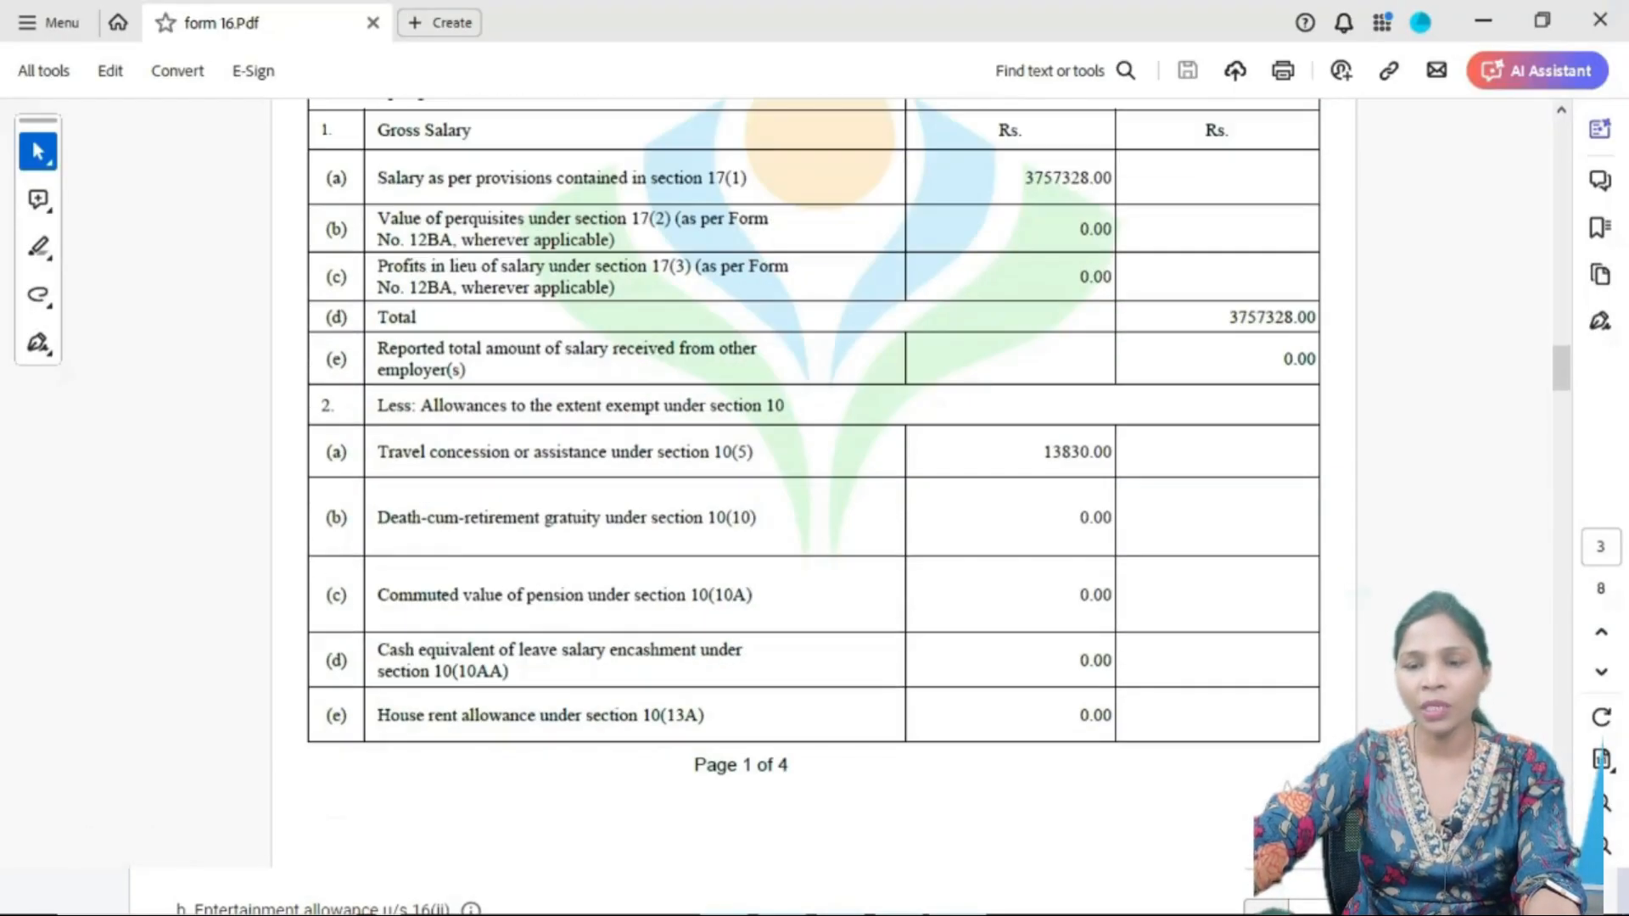
scroll(813, 483, "down", 10)
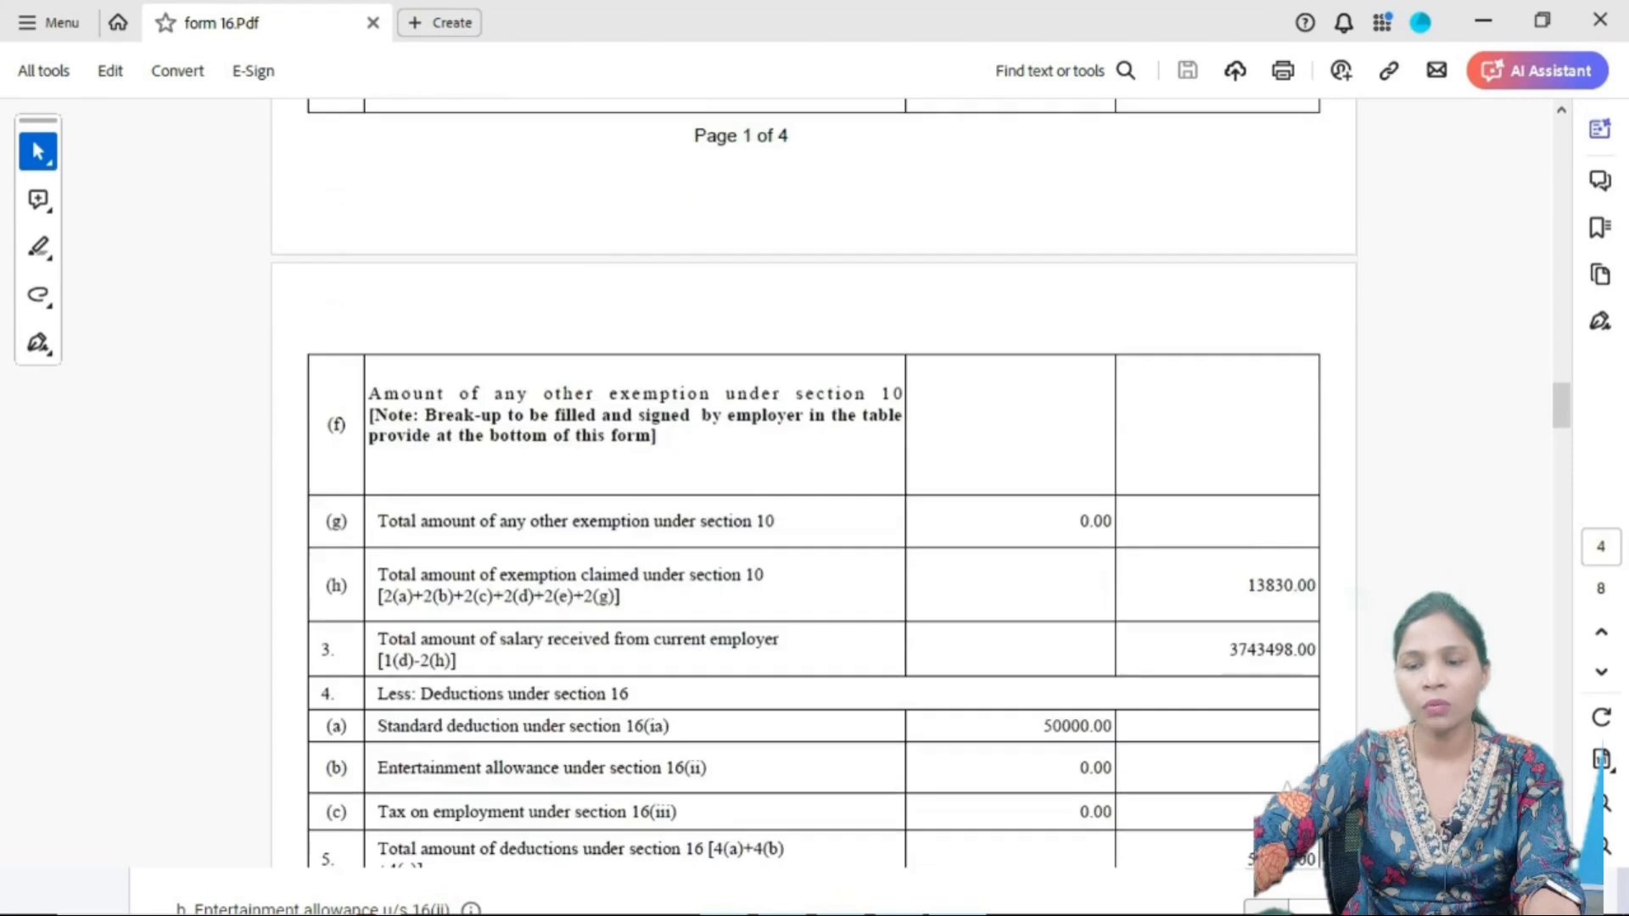
scroll(813, 484, "down", 1)
key("alt+Tab")
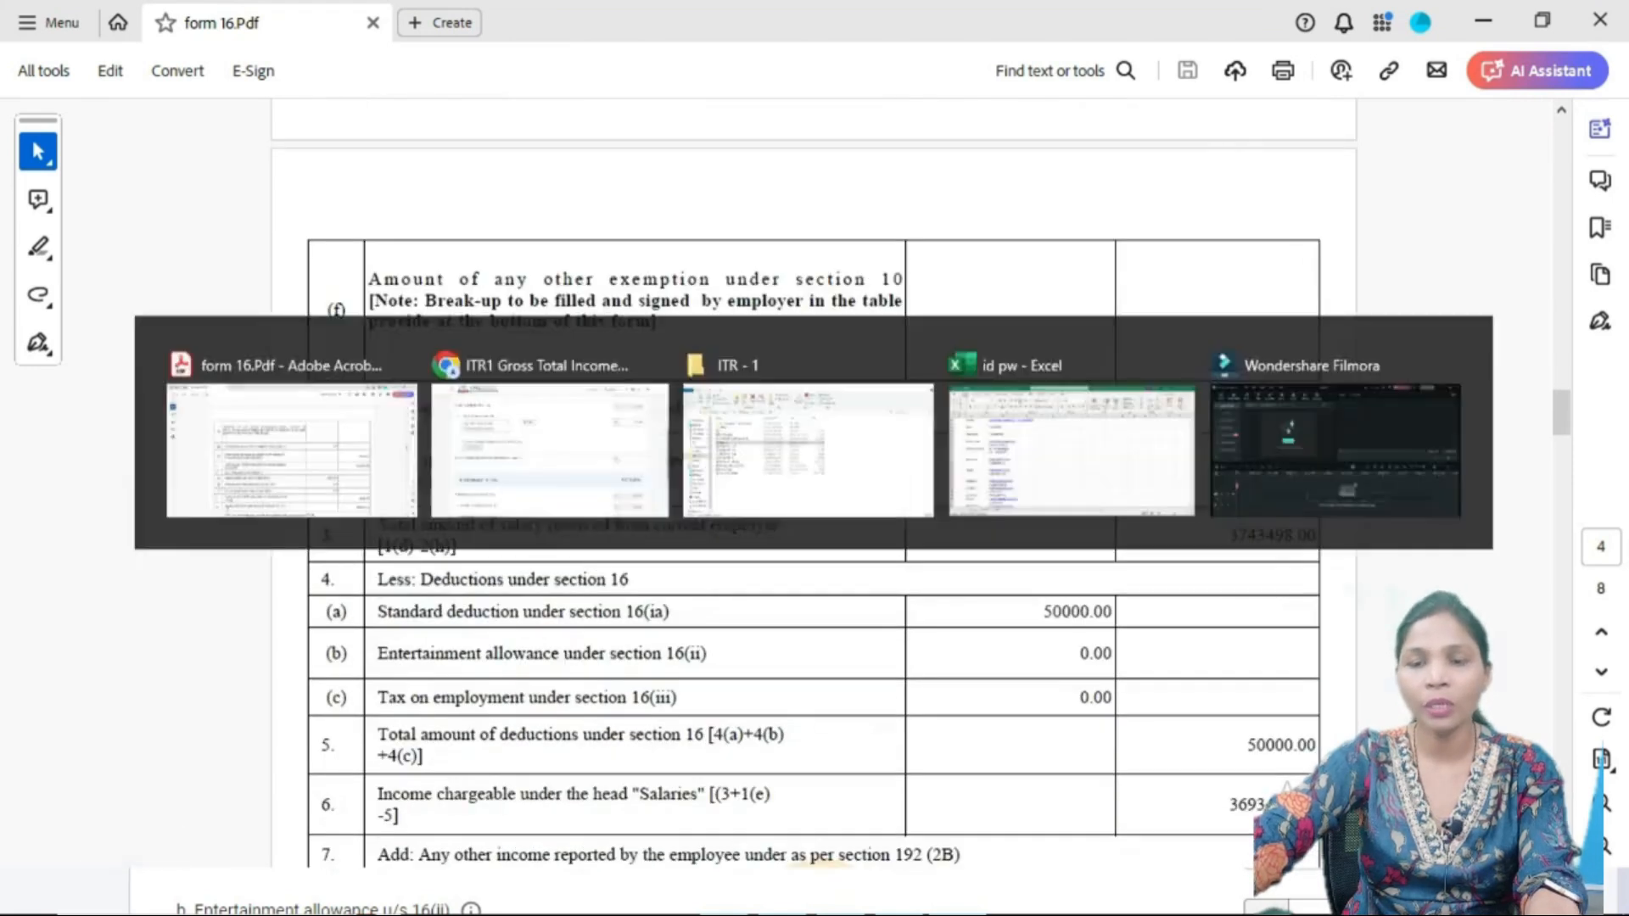
scroll(810, 495, "down", 4)
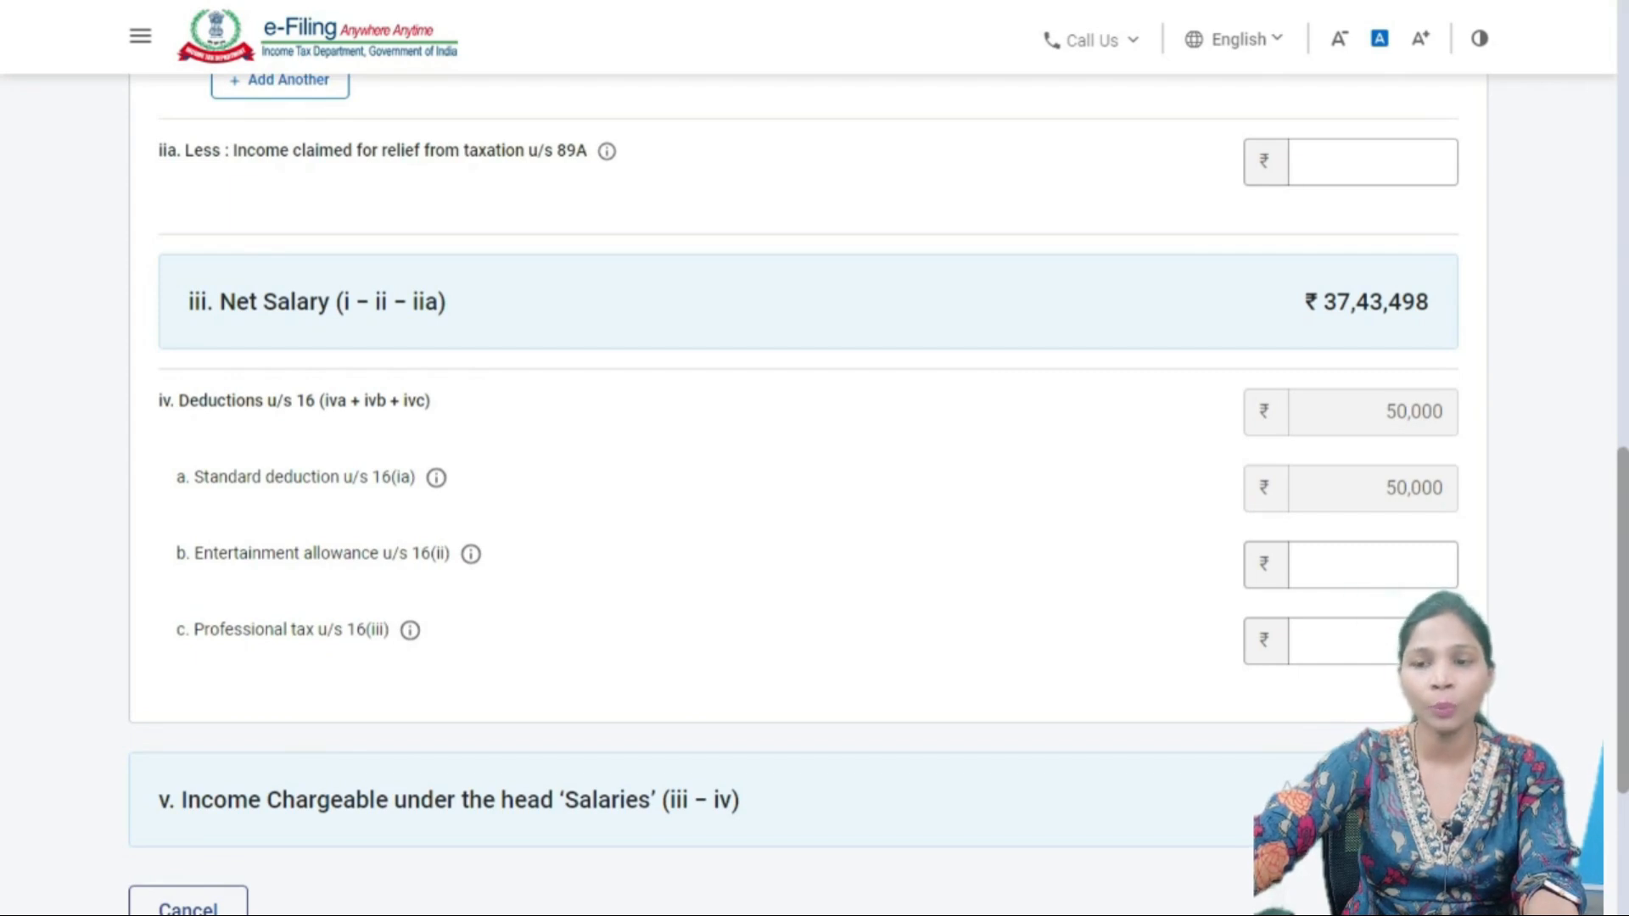
key("alt+Tab")
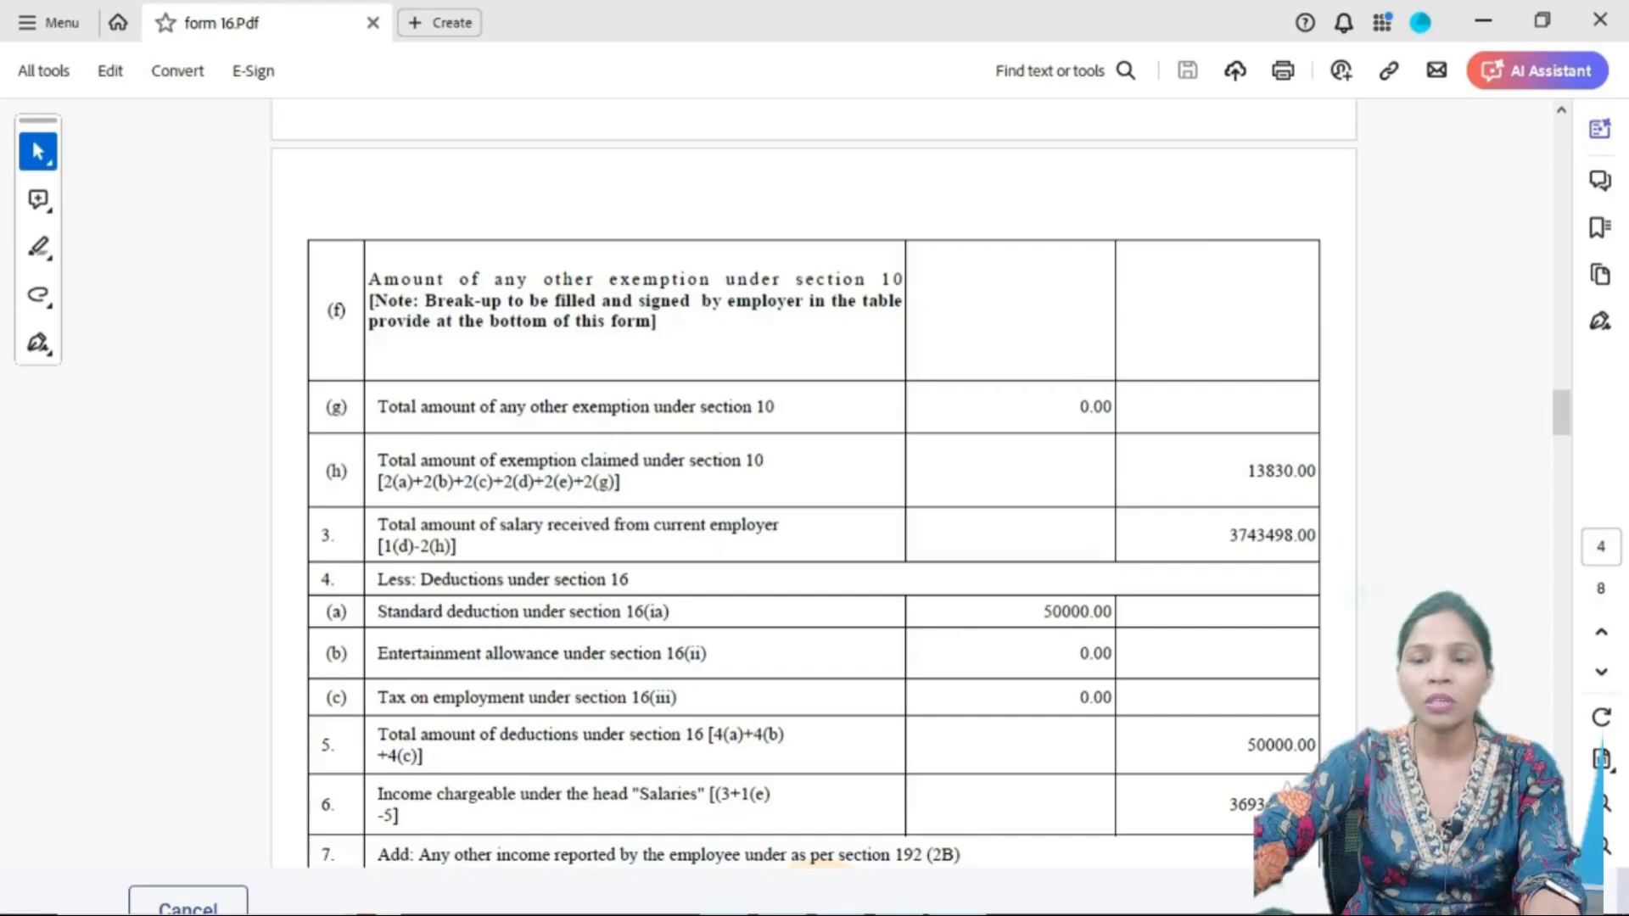
key("alt+Tab")
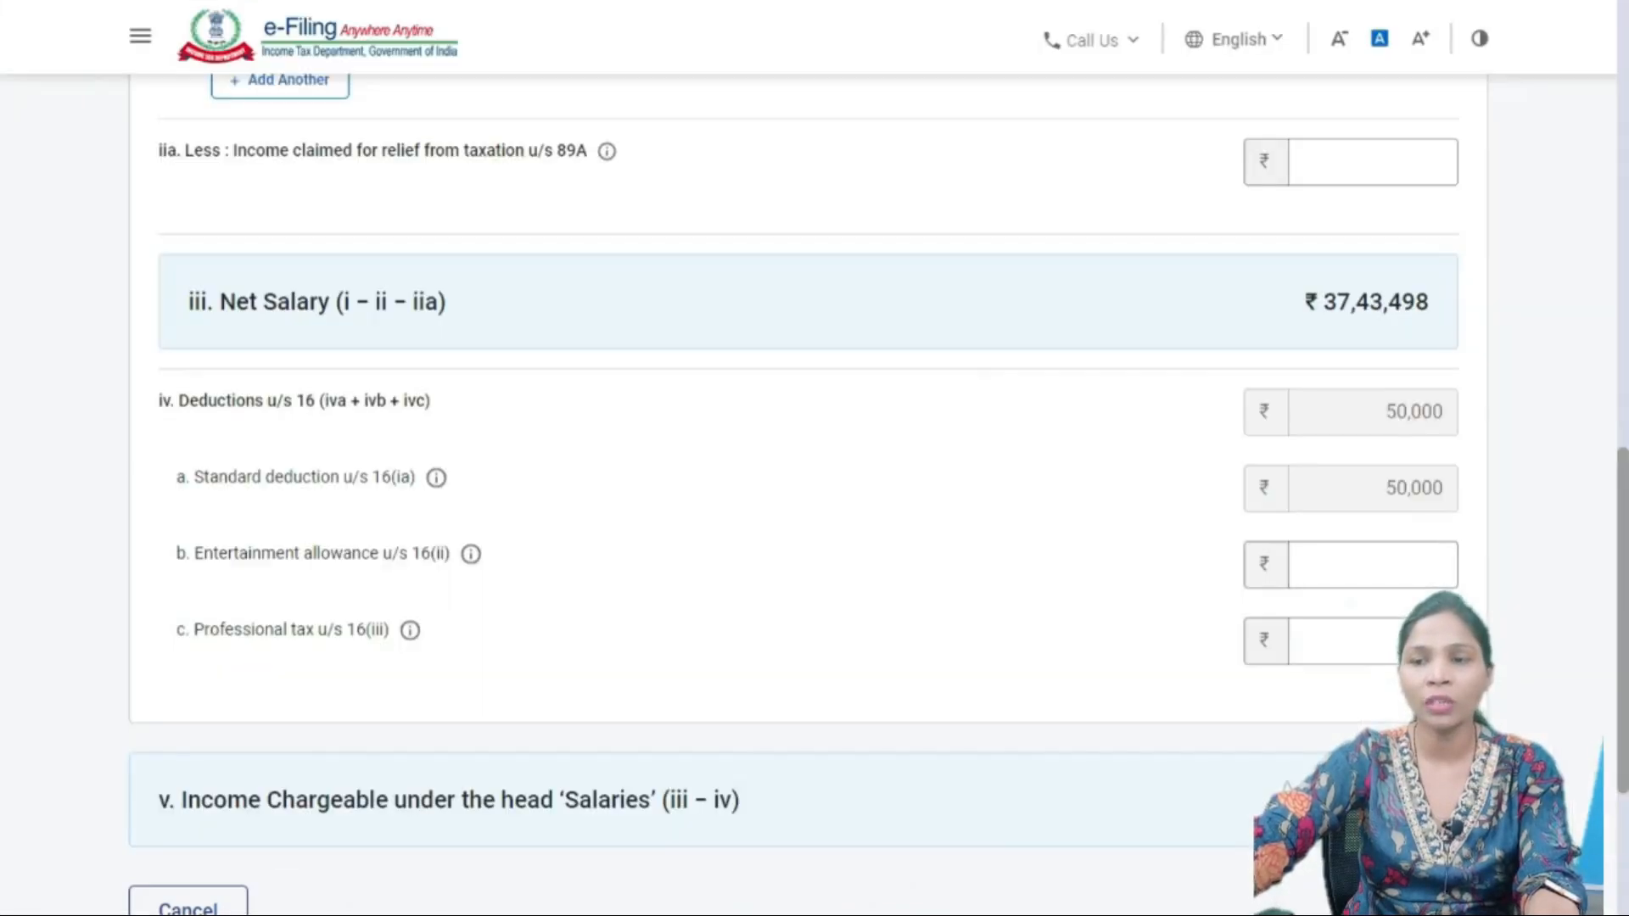
- Review the Deductions u/s 16 rows against Form 16's 0.00 entertainment allowance and employment tax
scroll(795, 492, "down", 1)
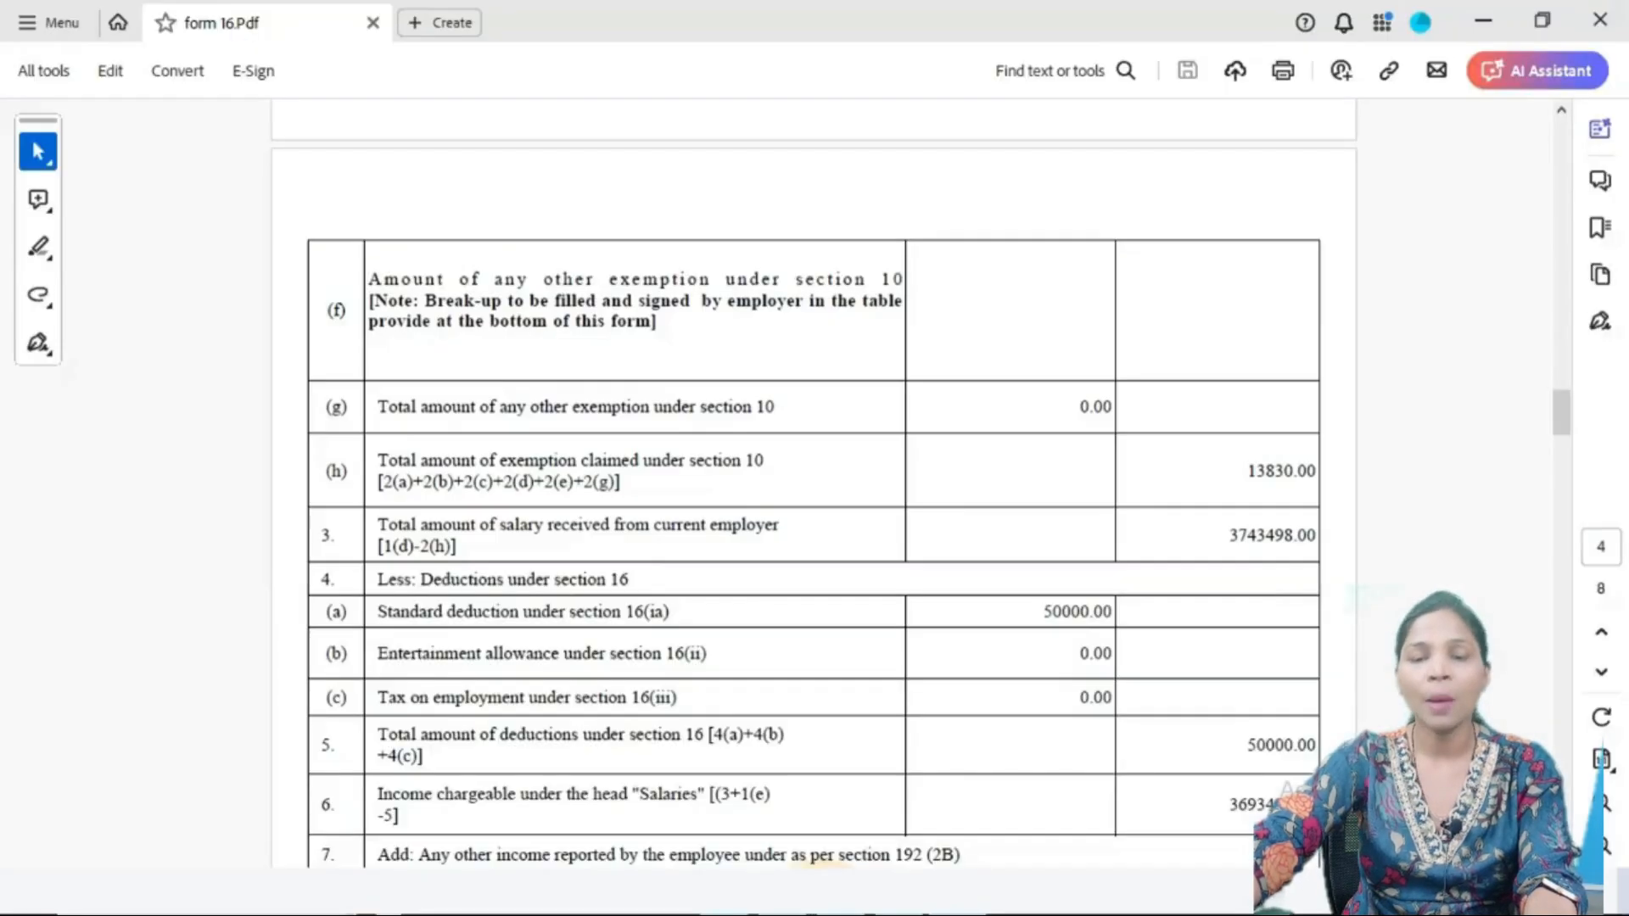
scroll(814, 484, "down", 3)
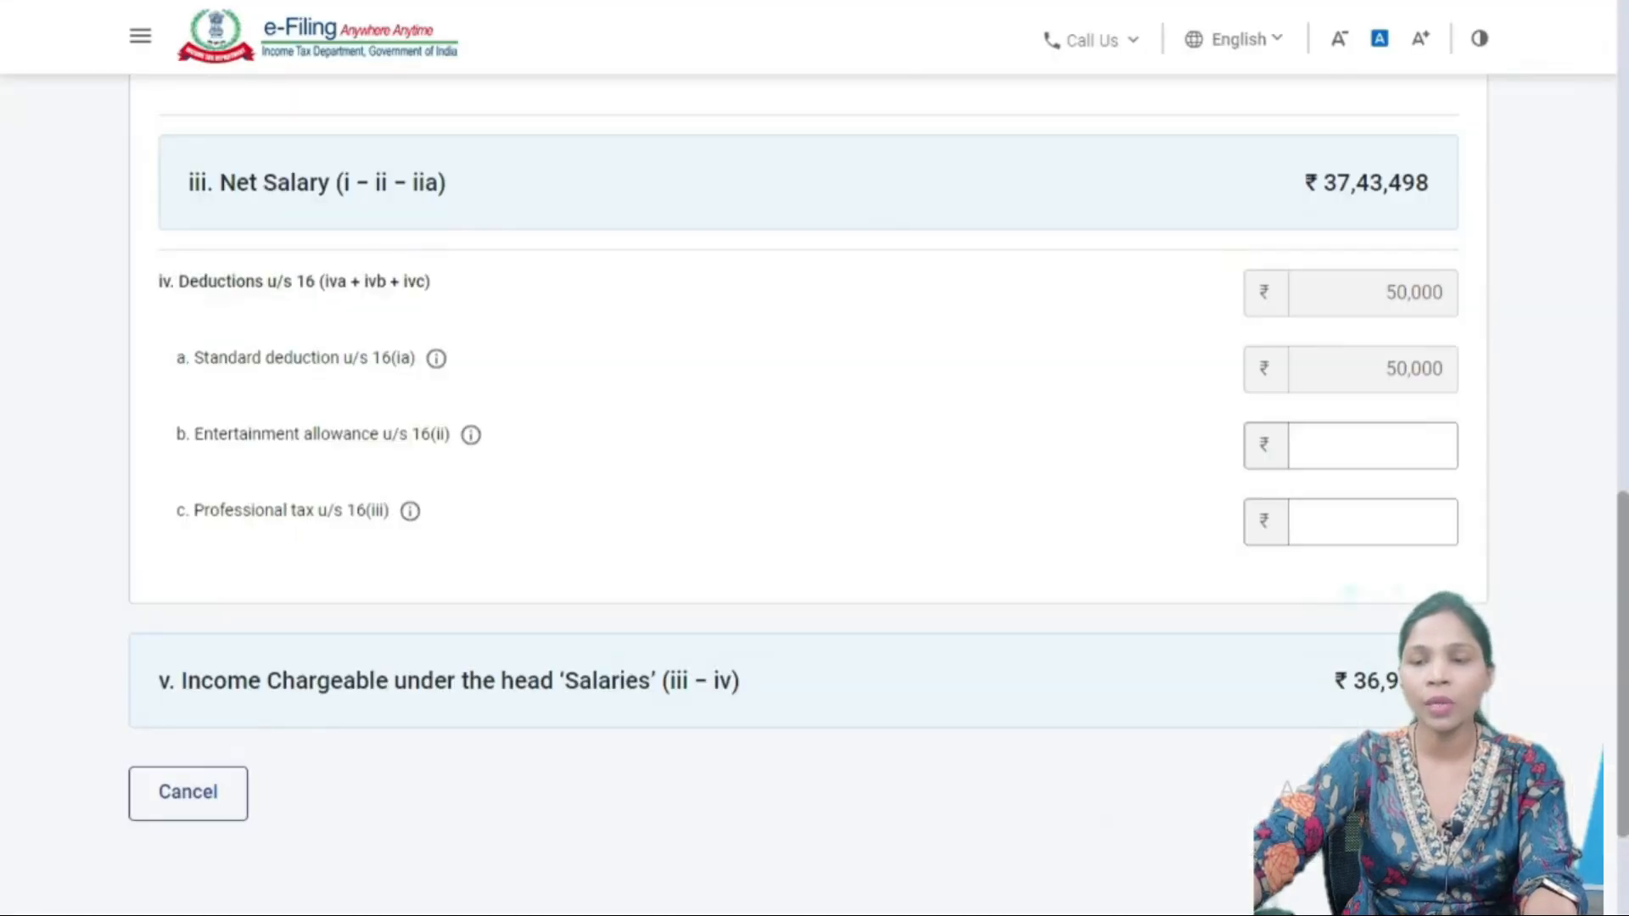
- Enter 0 for entertainment allowance and professional tax, then confirm the salary details
left_click(1372, 445)
type("0")
key("Tab")
key("Tab")
type("0")
key("Tab")
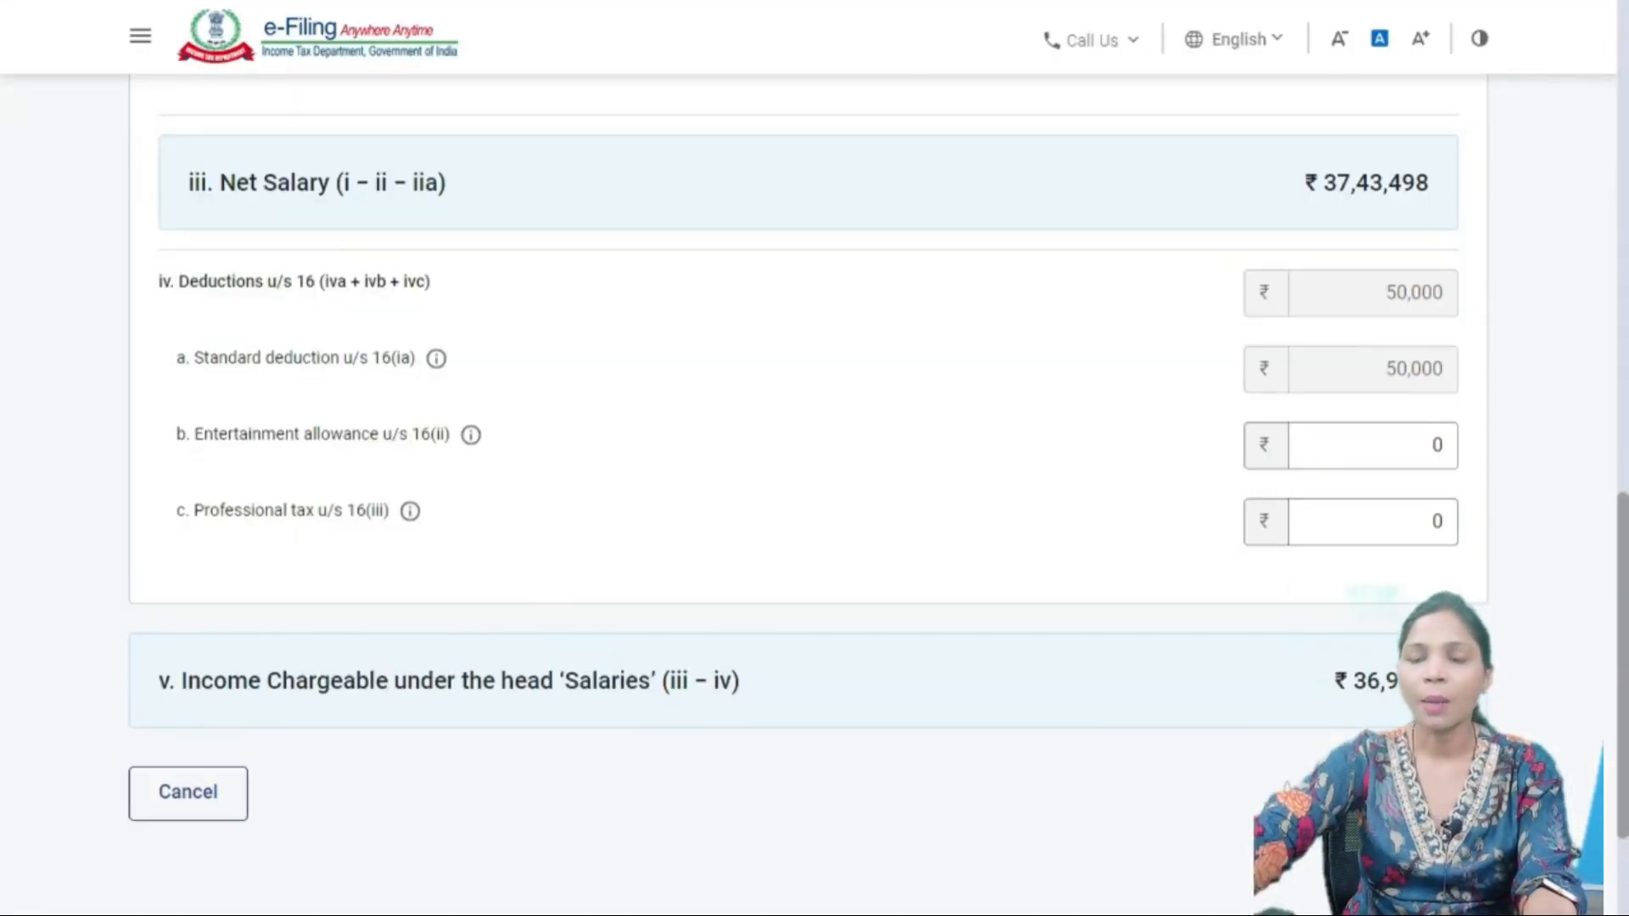
scroll(808, 424, "down", 2)
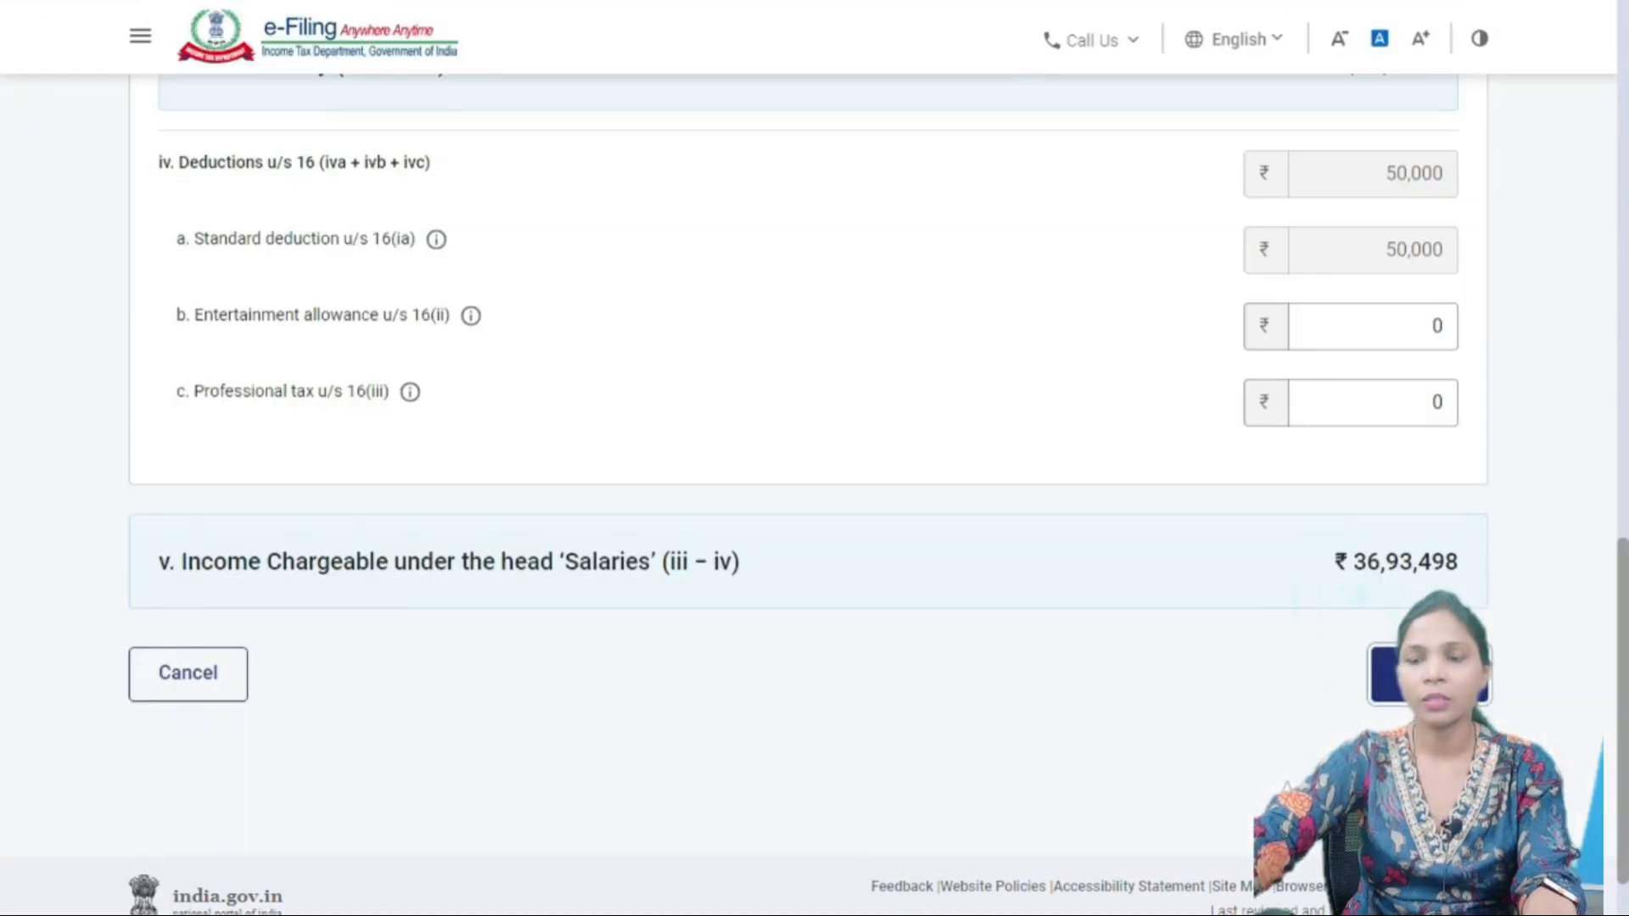
left_click(1429, 675)
scroll(808, 492, "down", 6)
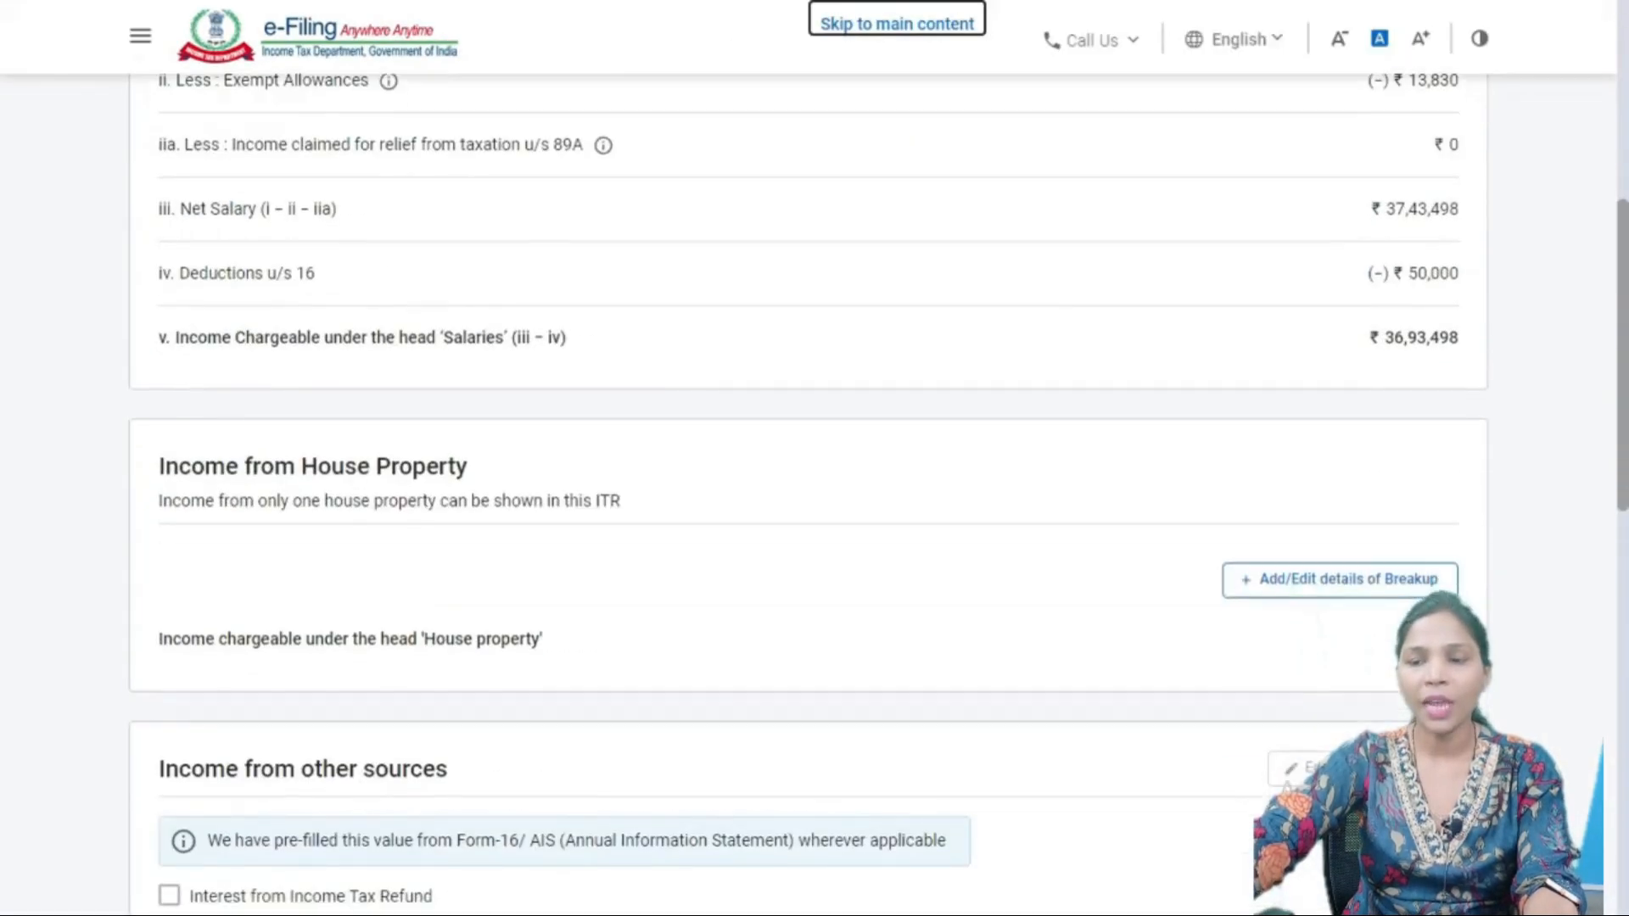
scroll(808, 493, "up", 4)
scroll(808, 492, "up", 2)
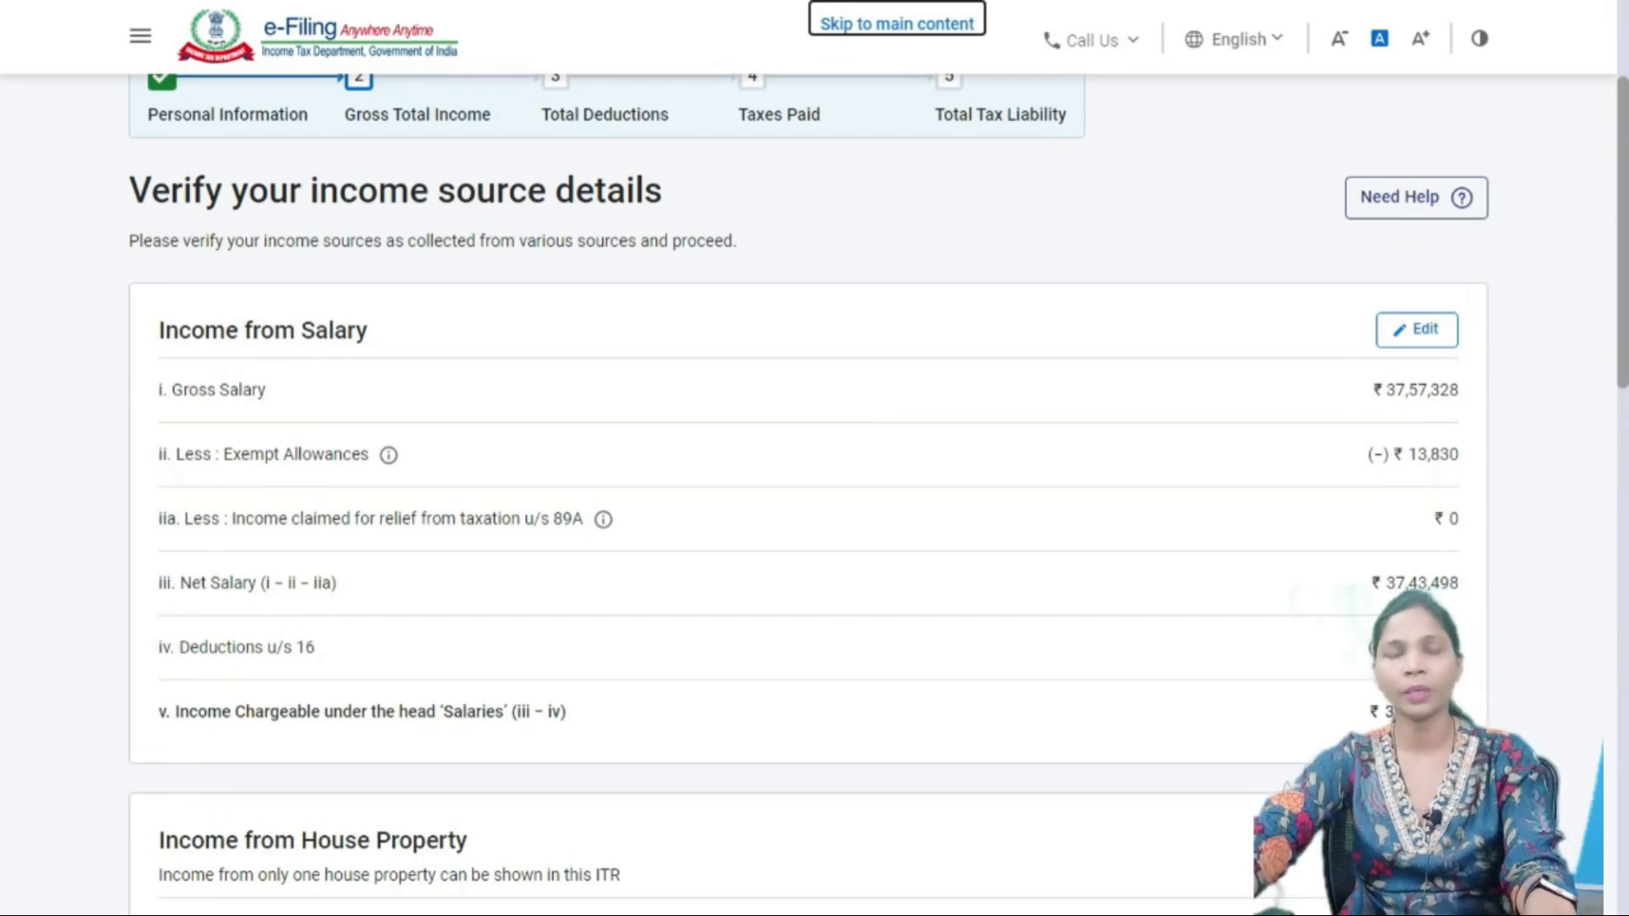
scroll(807, 492, "down", 5)
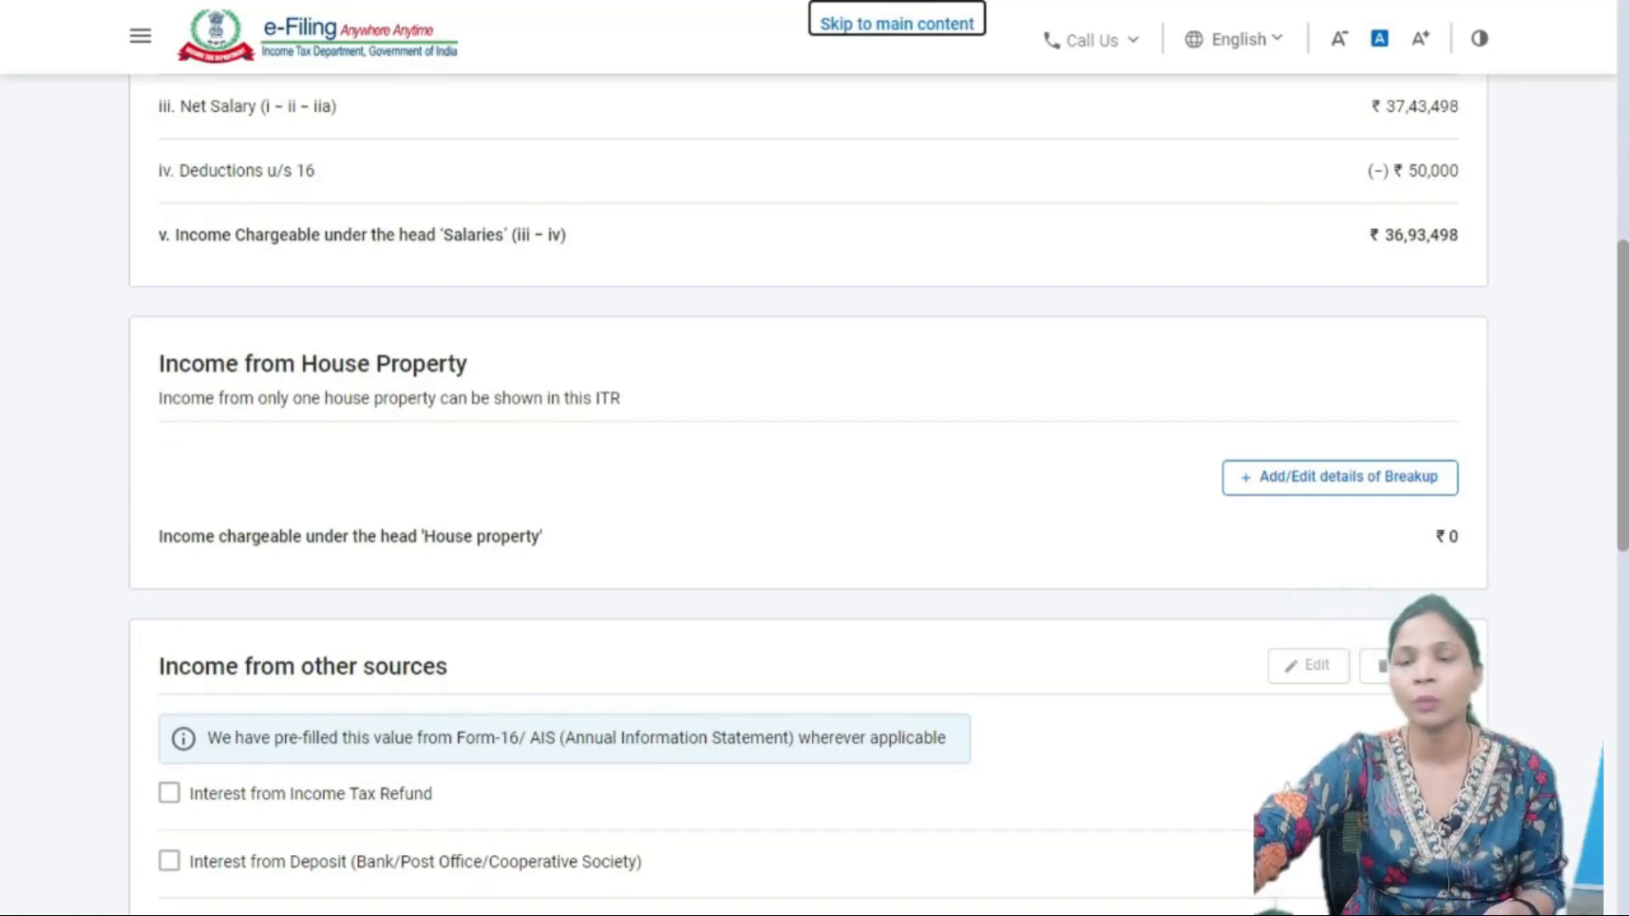
- Open the house property breakup and browse the Self Occupied, Let Out and Deemed Let Out types
left_click(1339, 478)
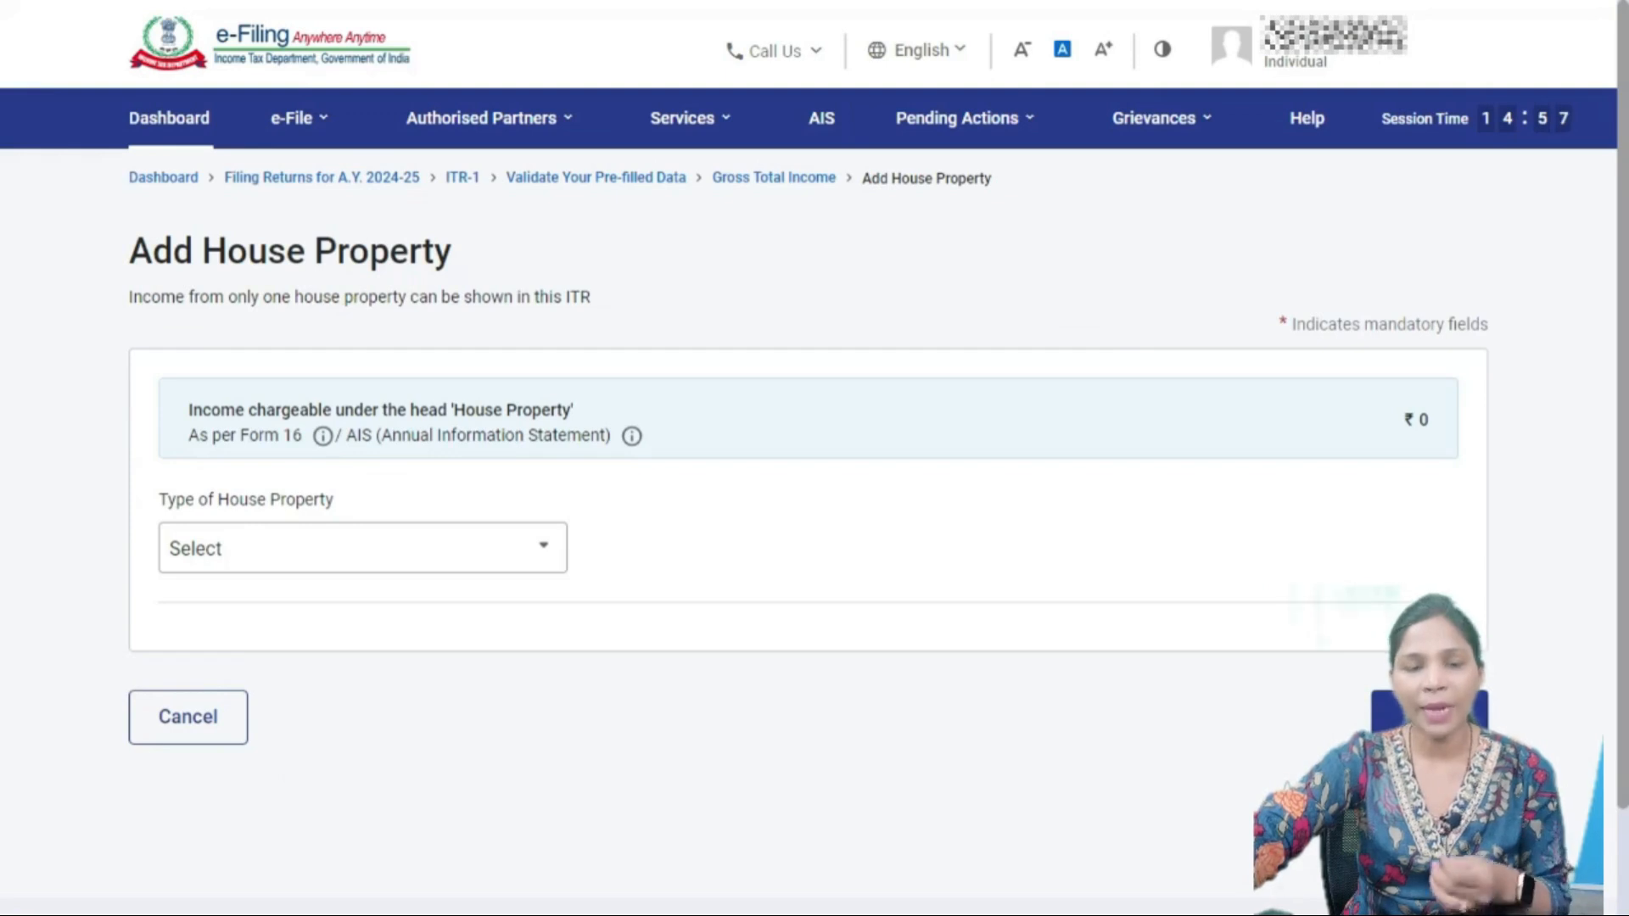
left_click(363, 549)
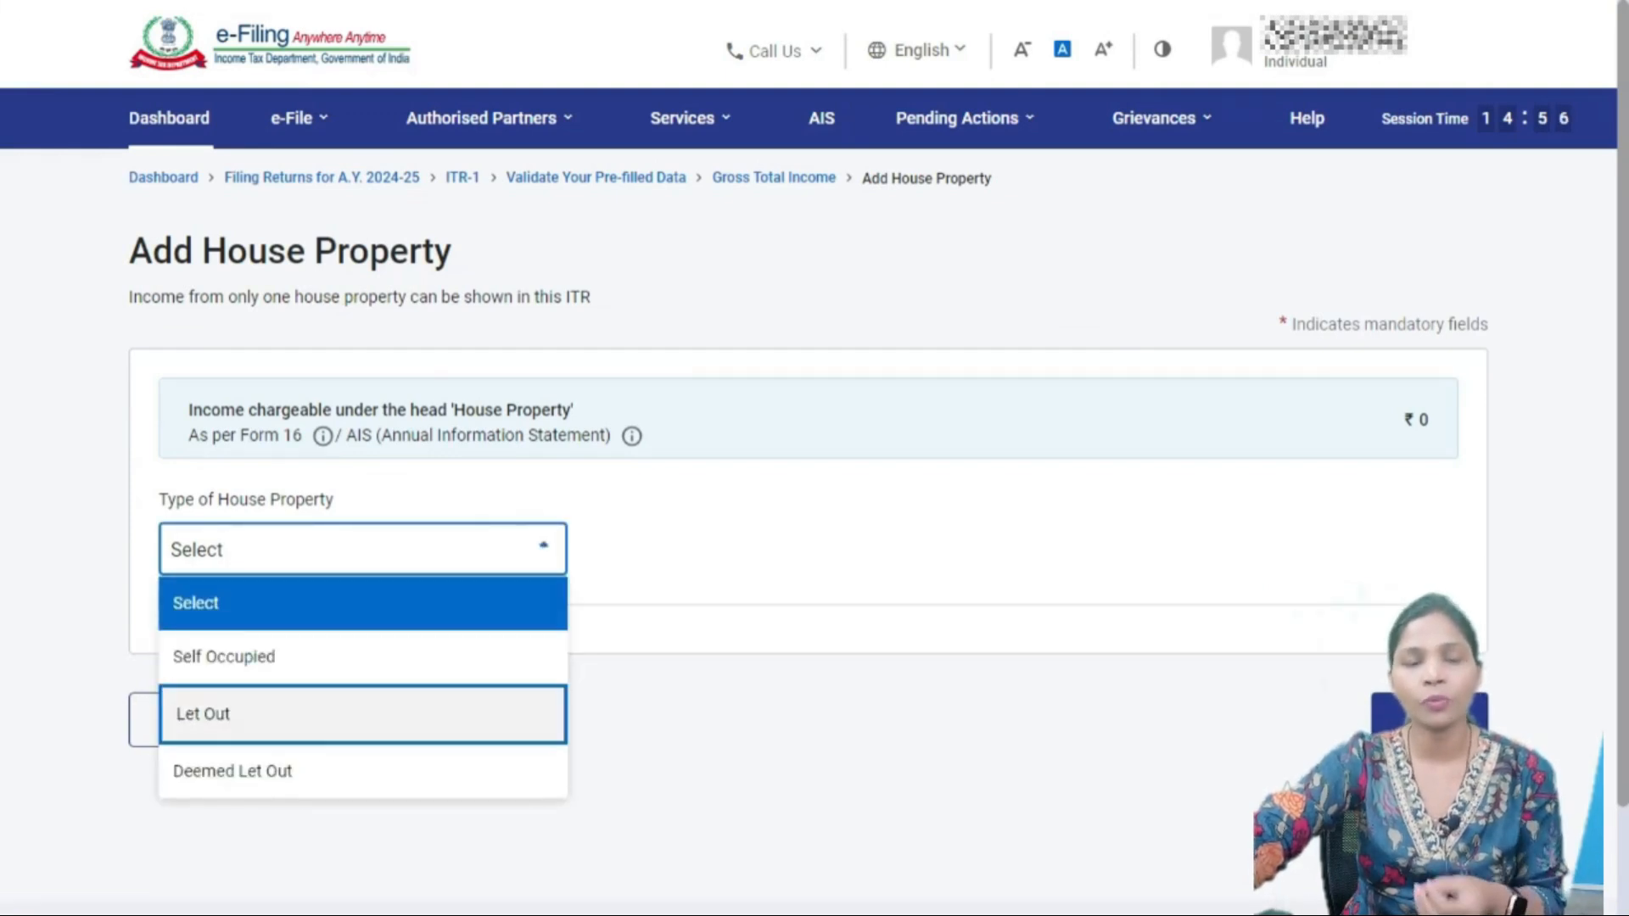
key("Down")
key("Up")
key("Up")
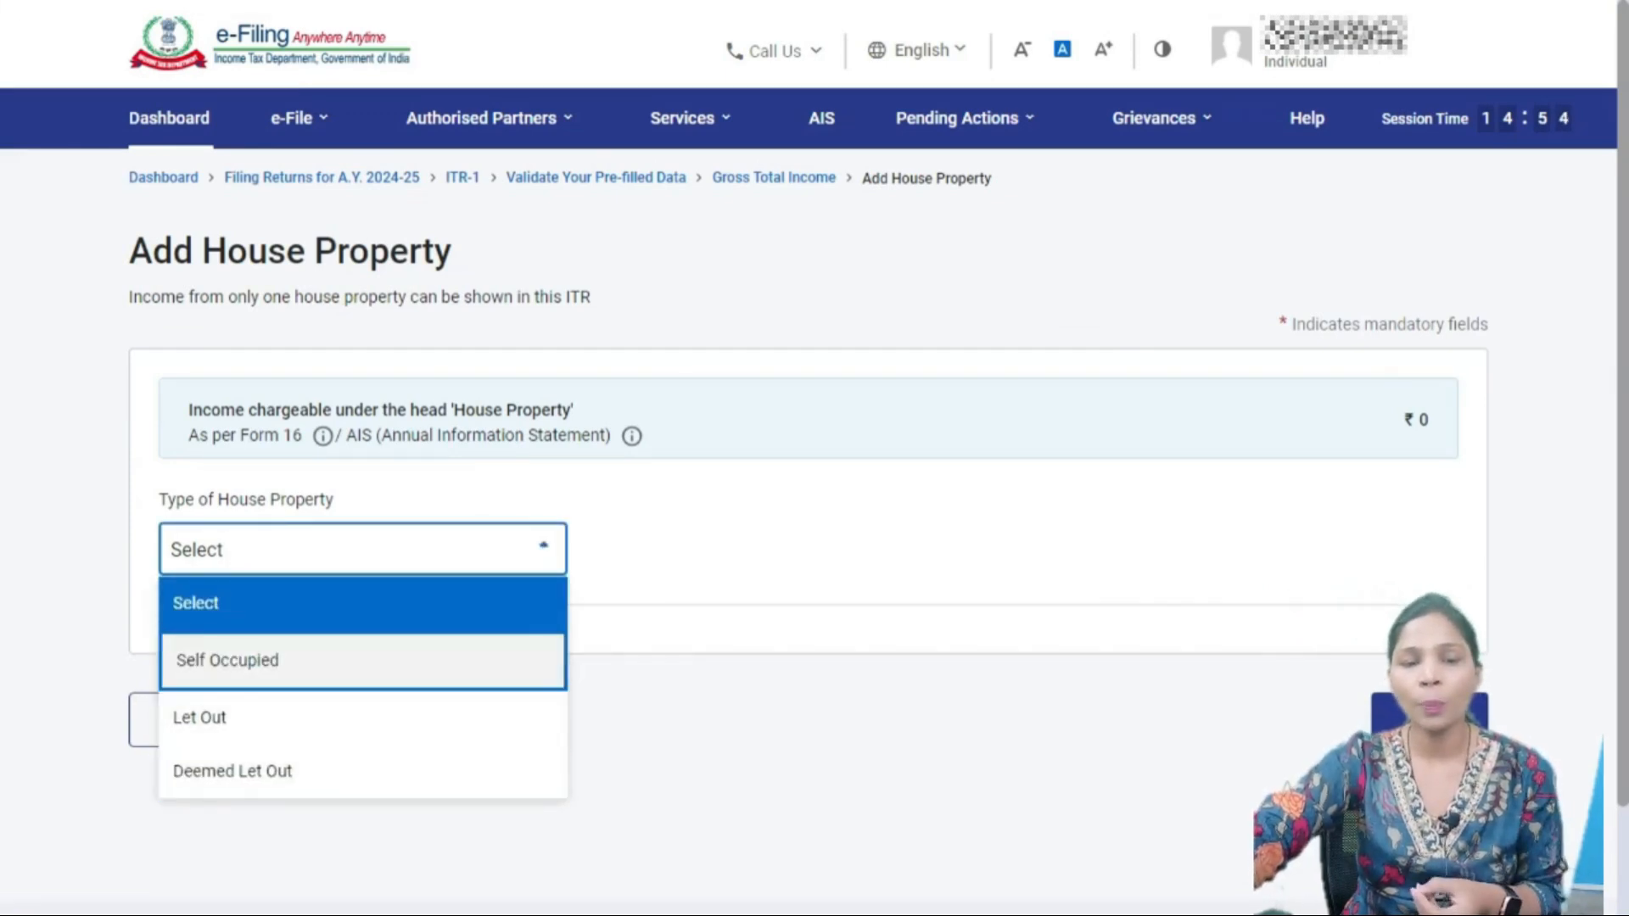
key("Down")
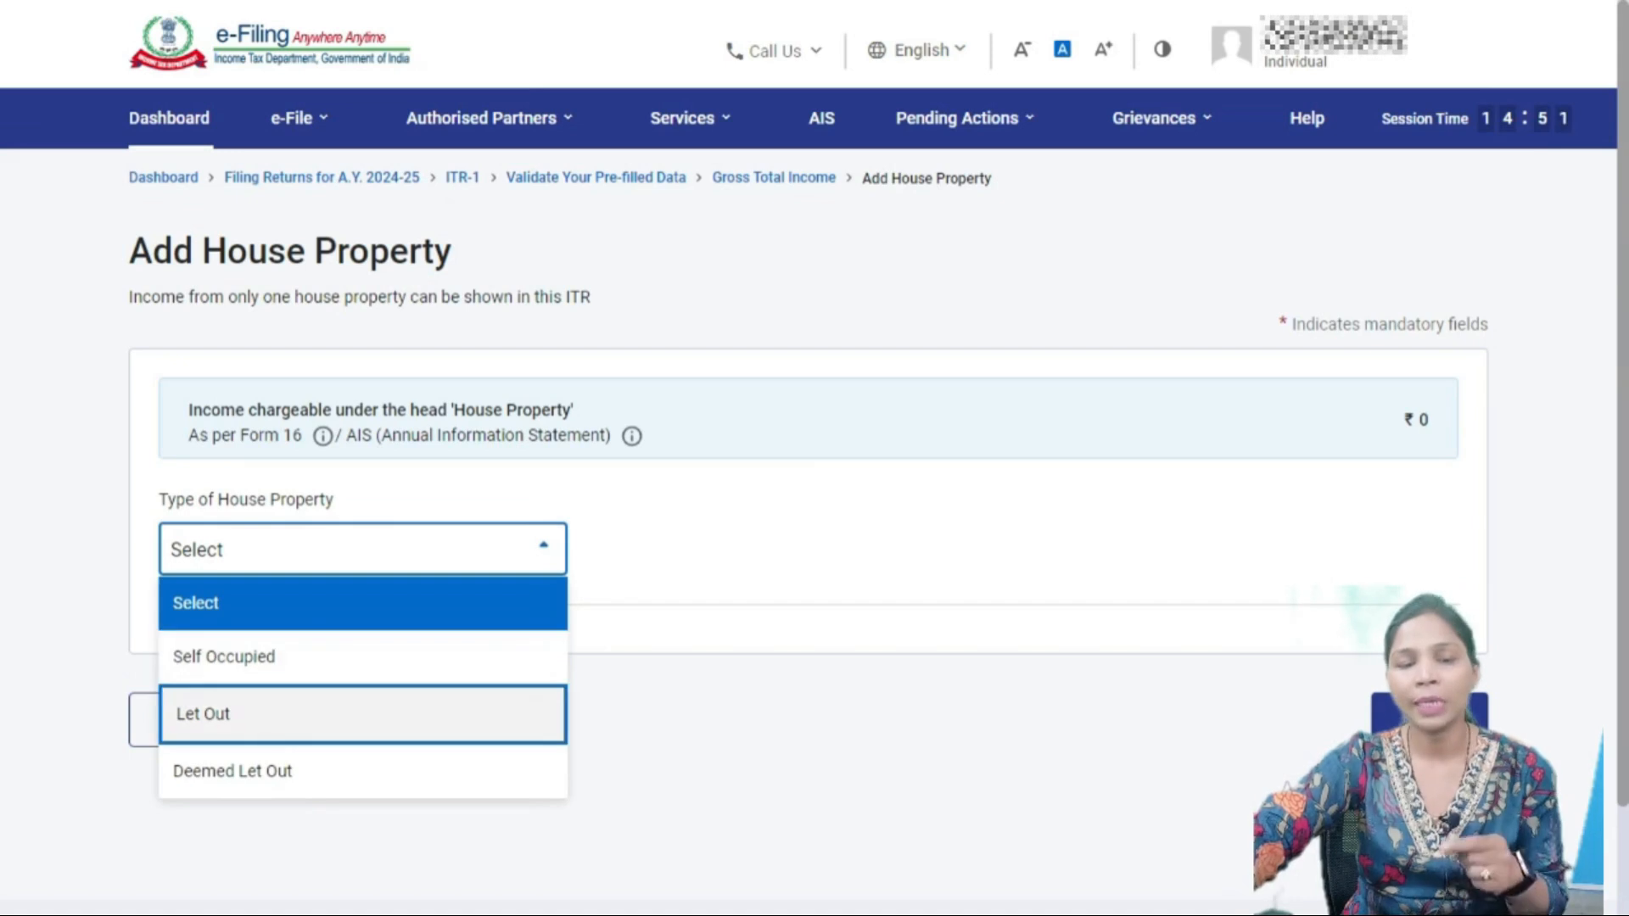
key("Down")
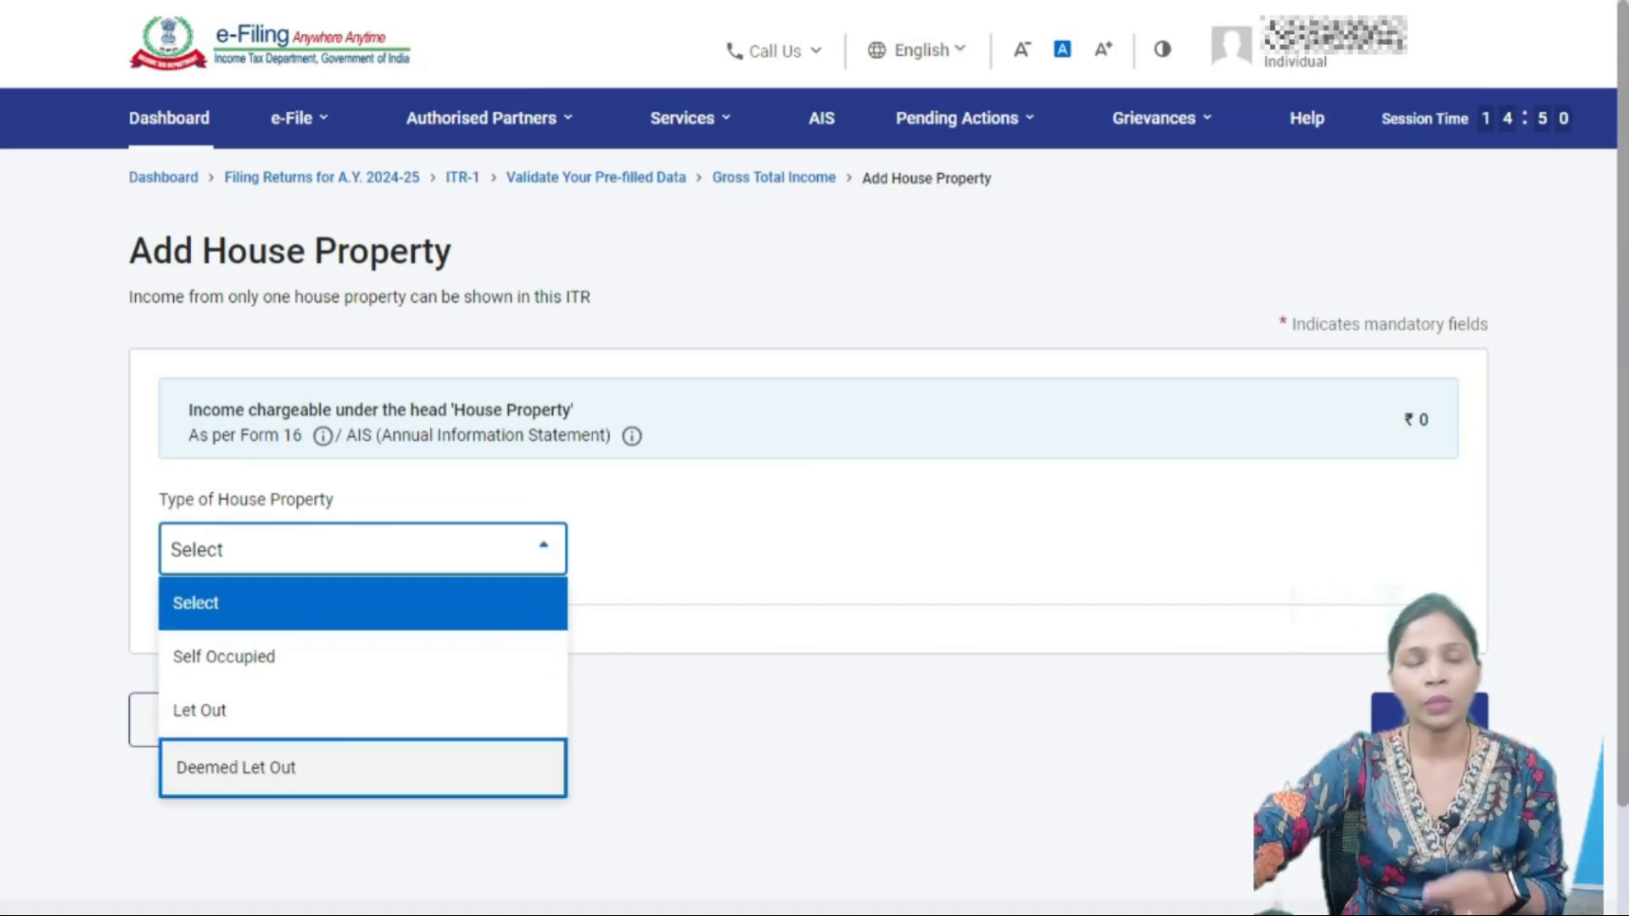
key("Up")
key("Up")
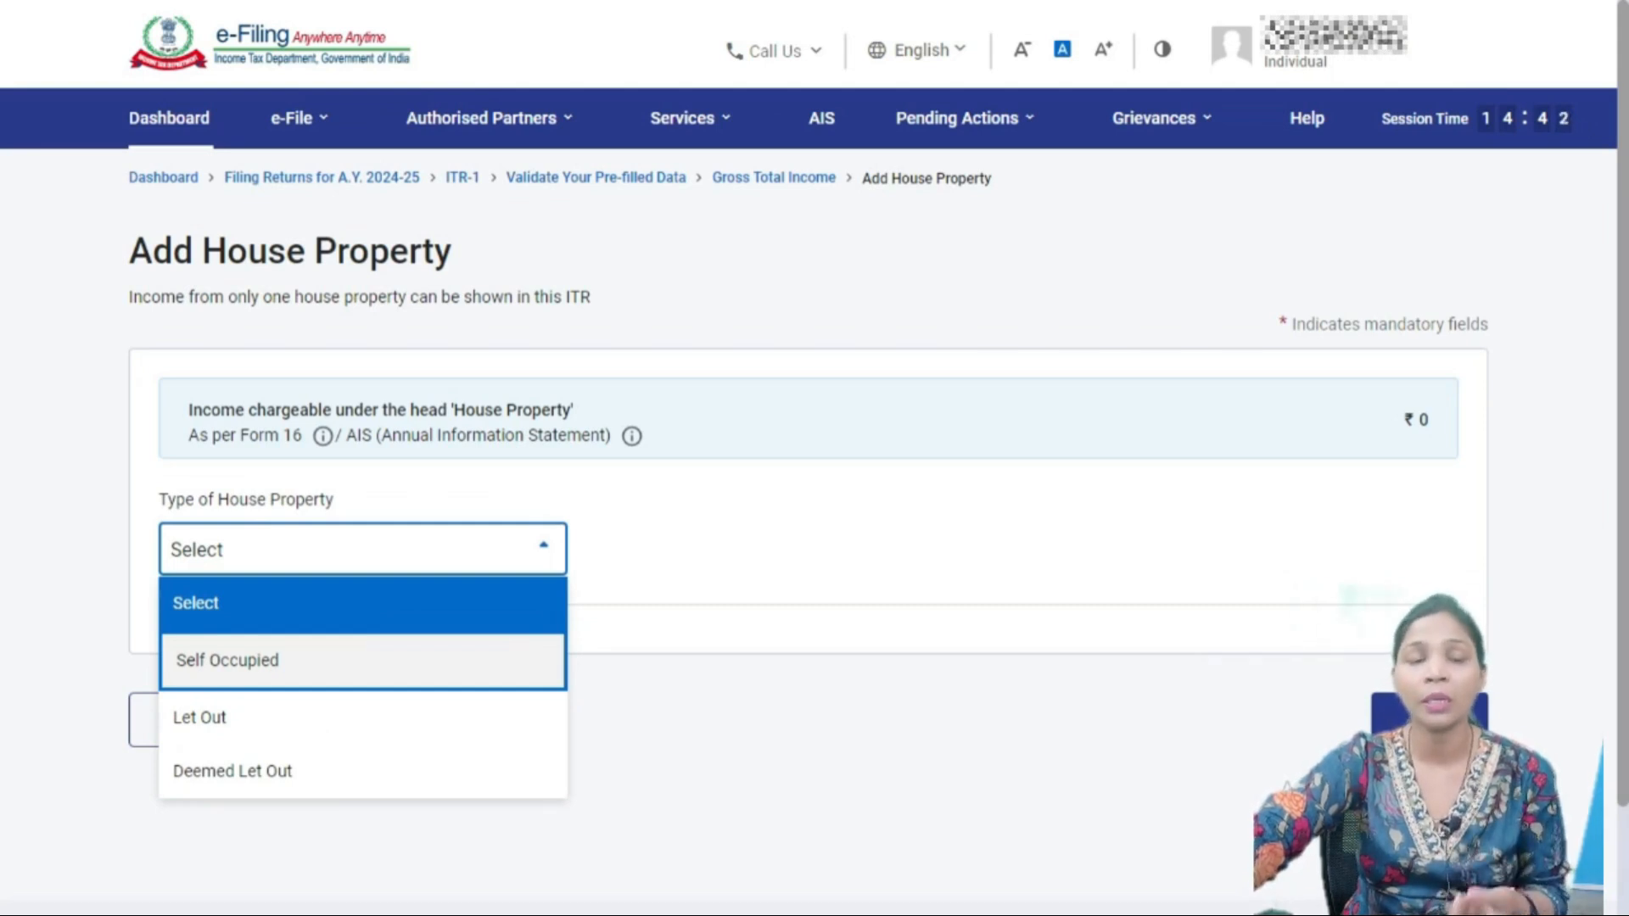
key("Down")
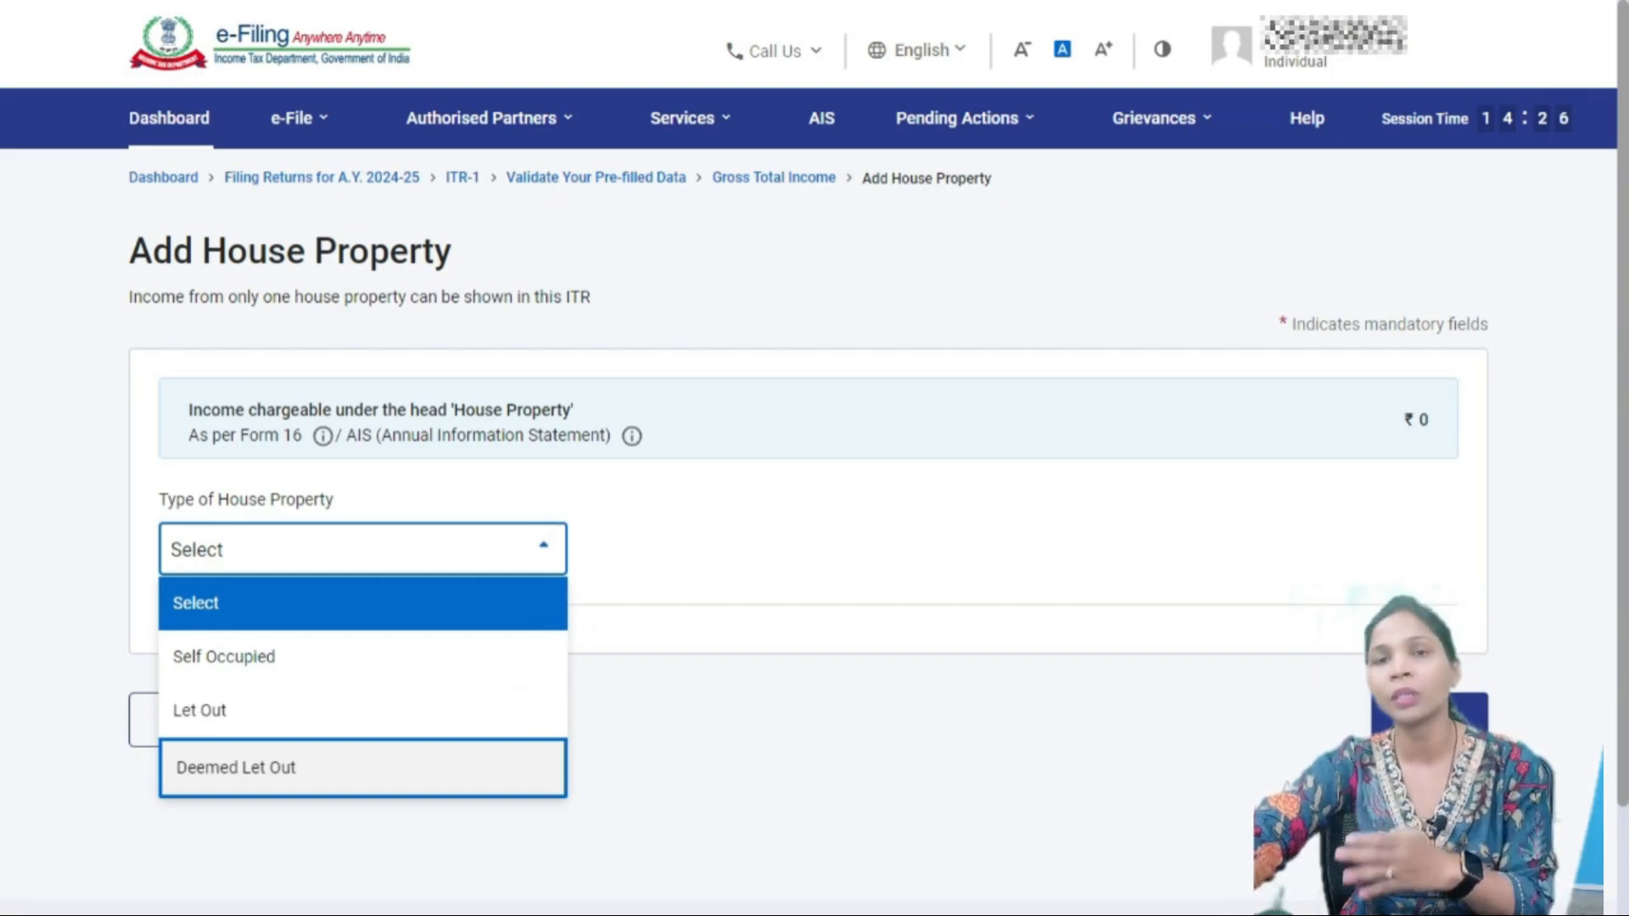
key("Up")
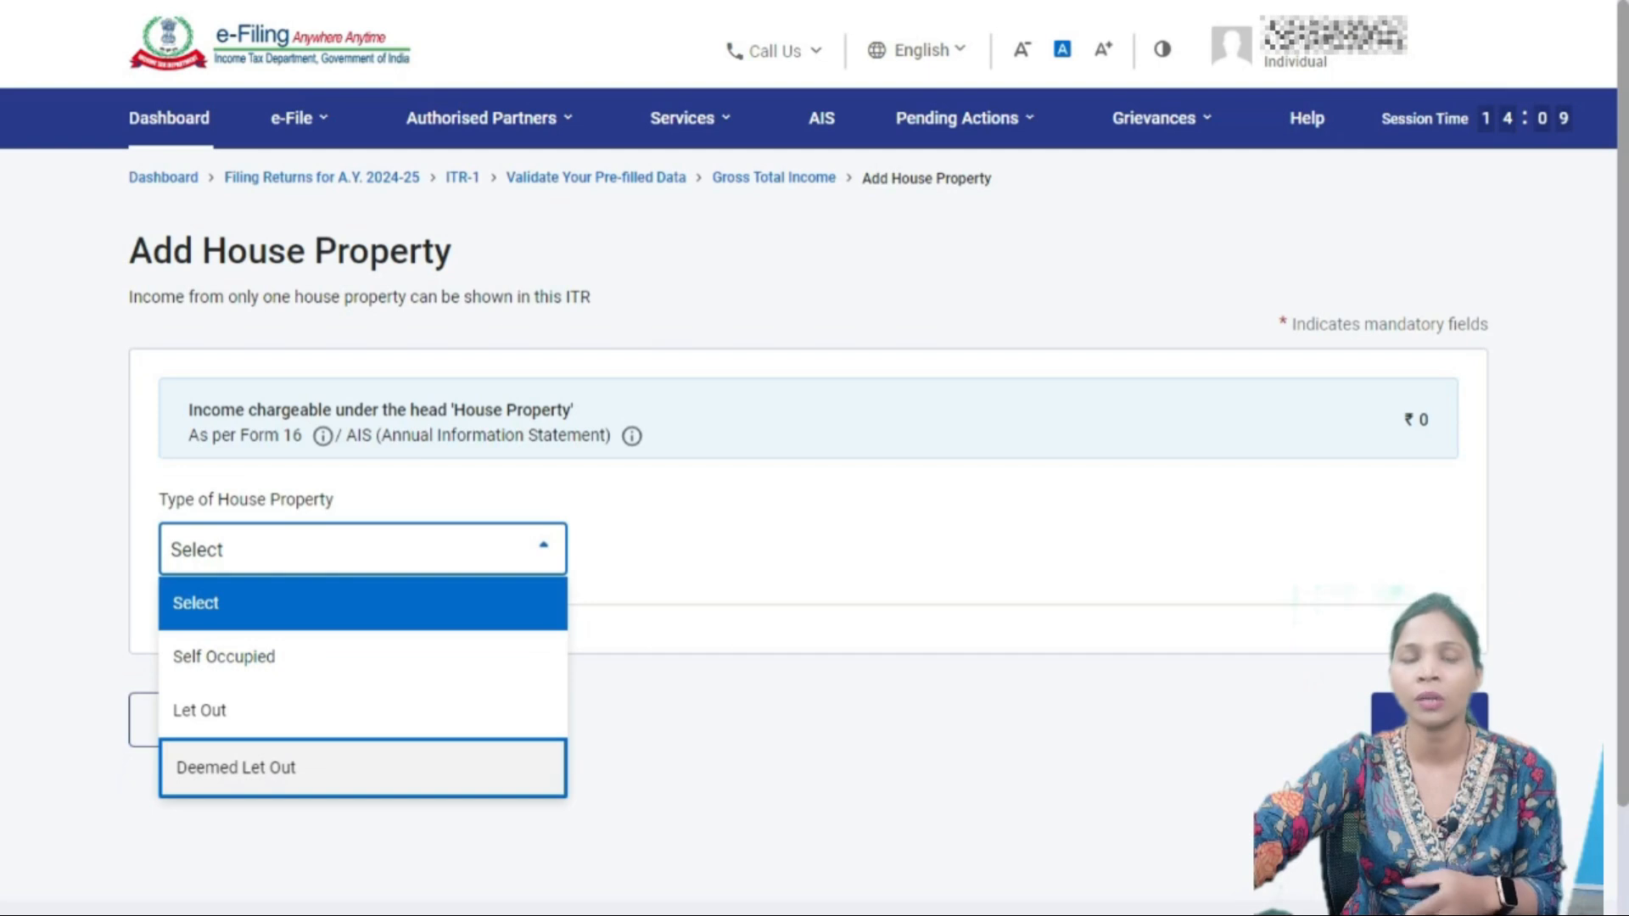
key("Up")
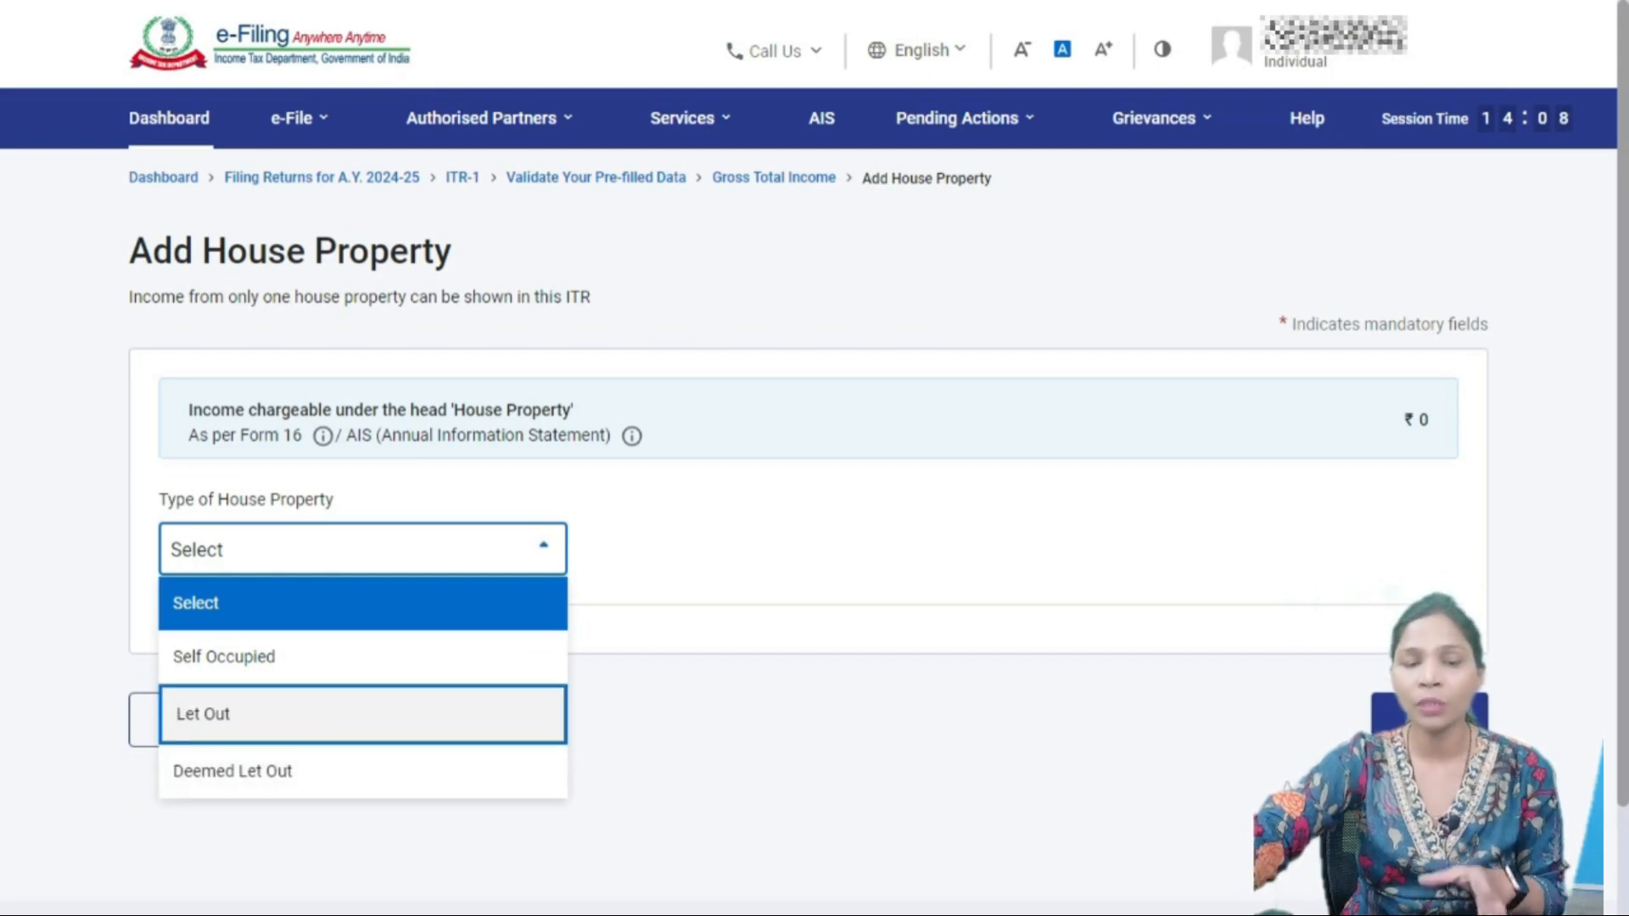
key("Down")
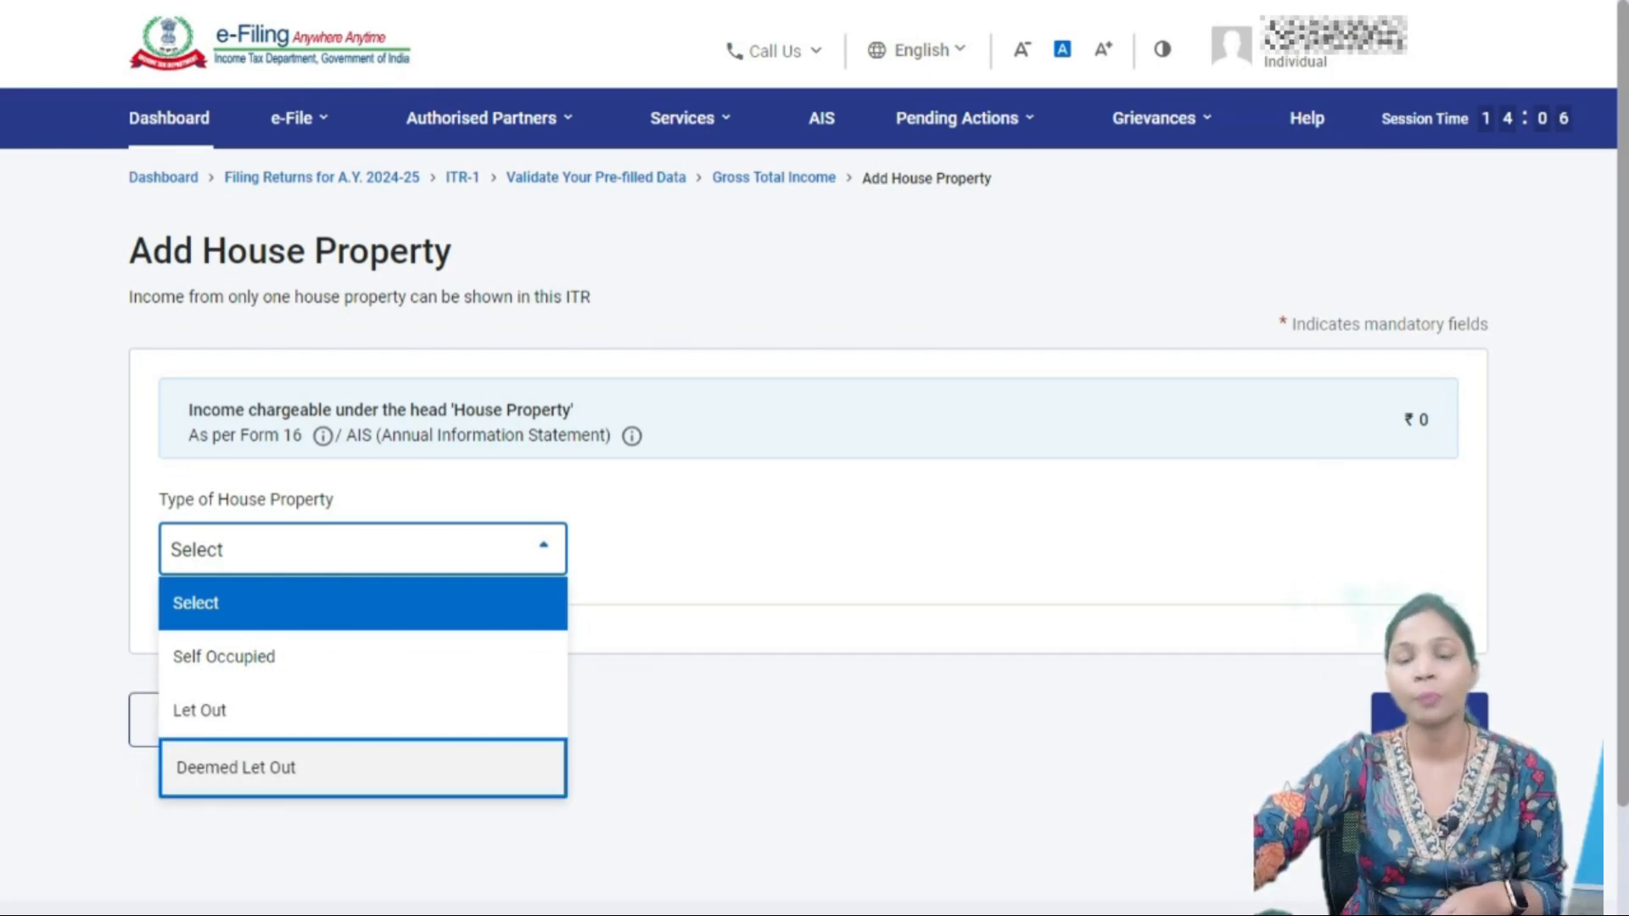
key("Up")
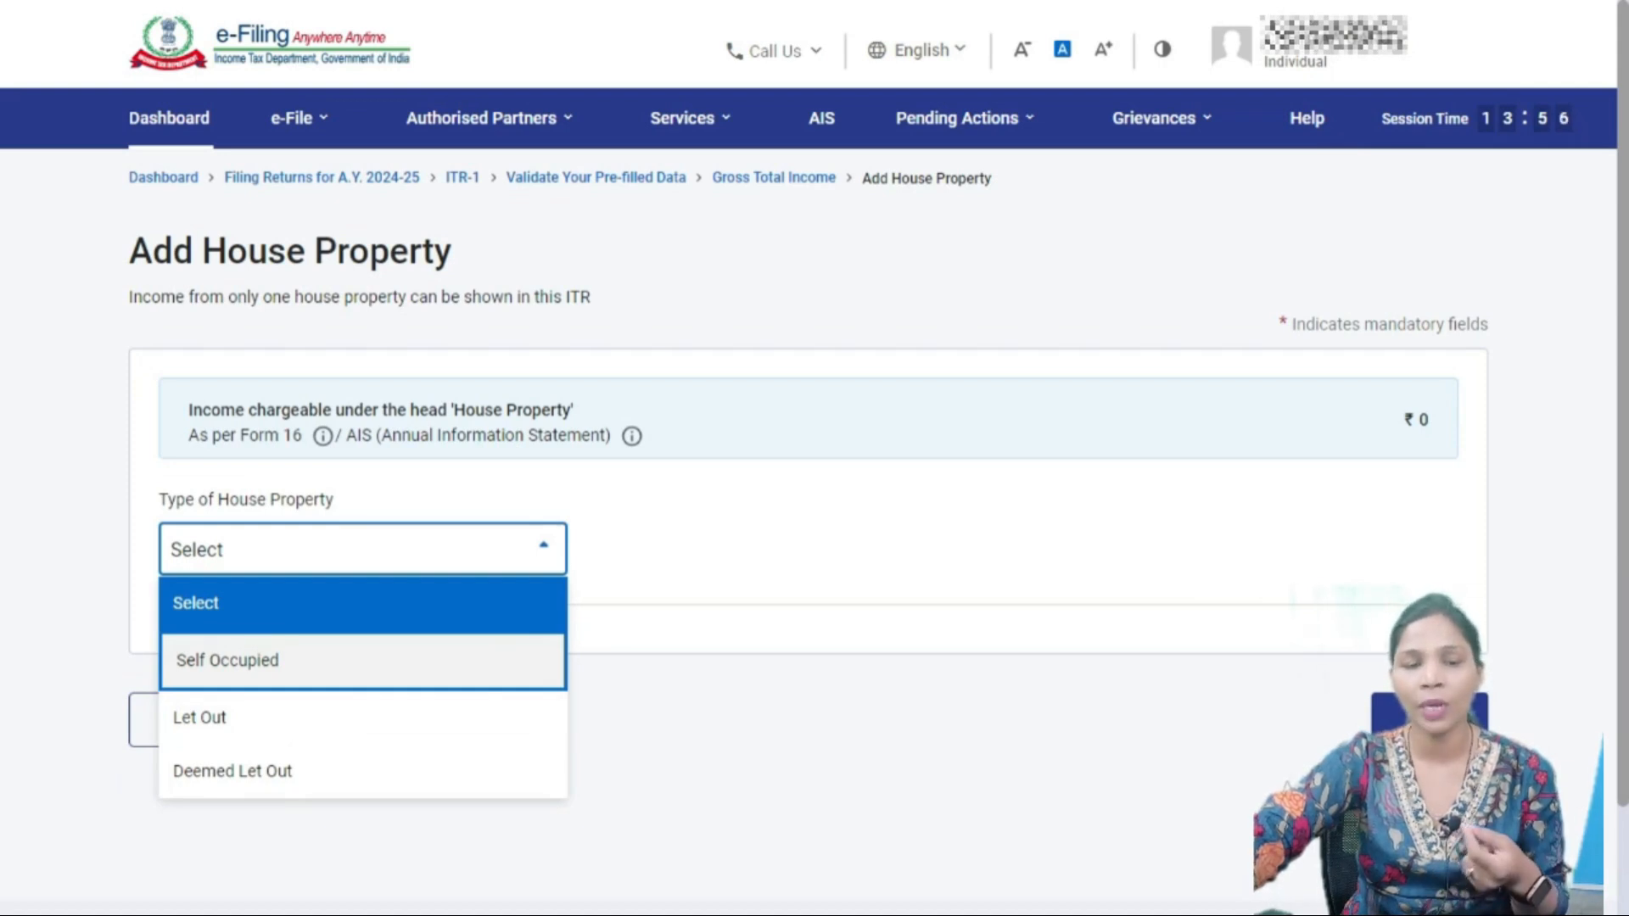
- Choose Self Occupied as the type of house property
left_click(228, 660)
scroll(814, 459, "down", 3)
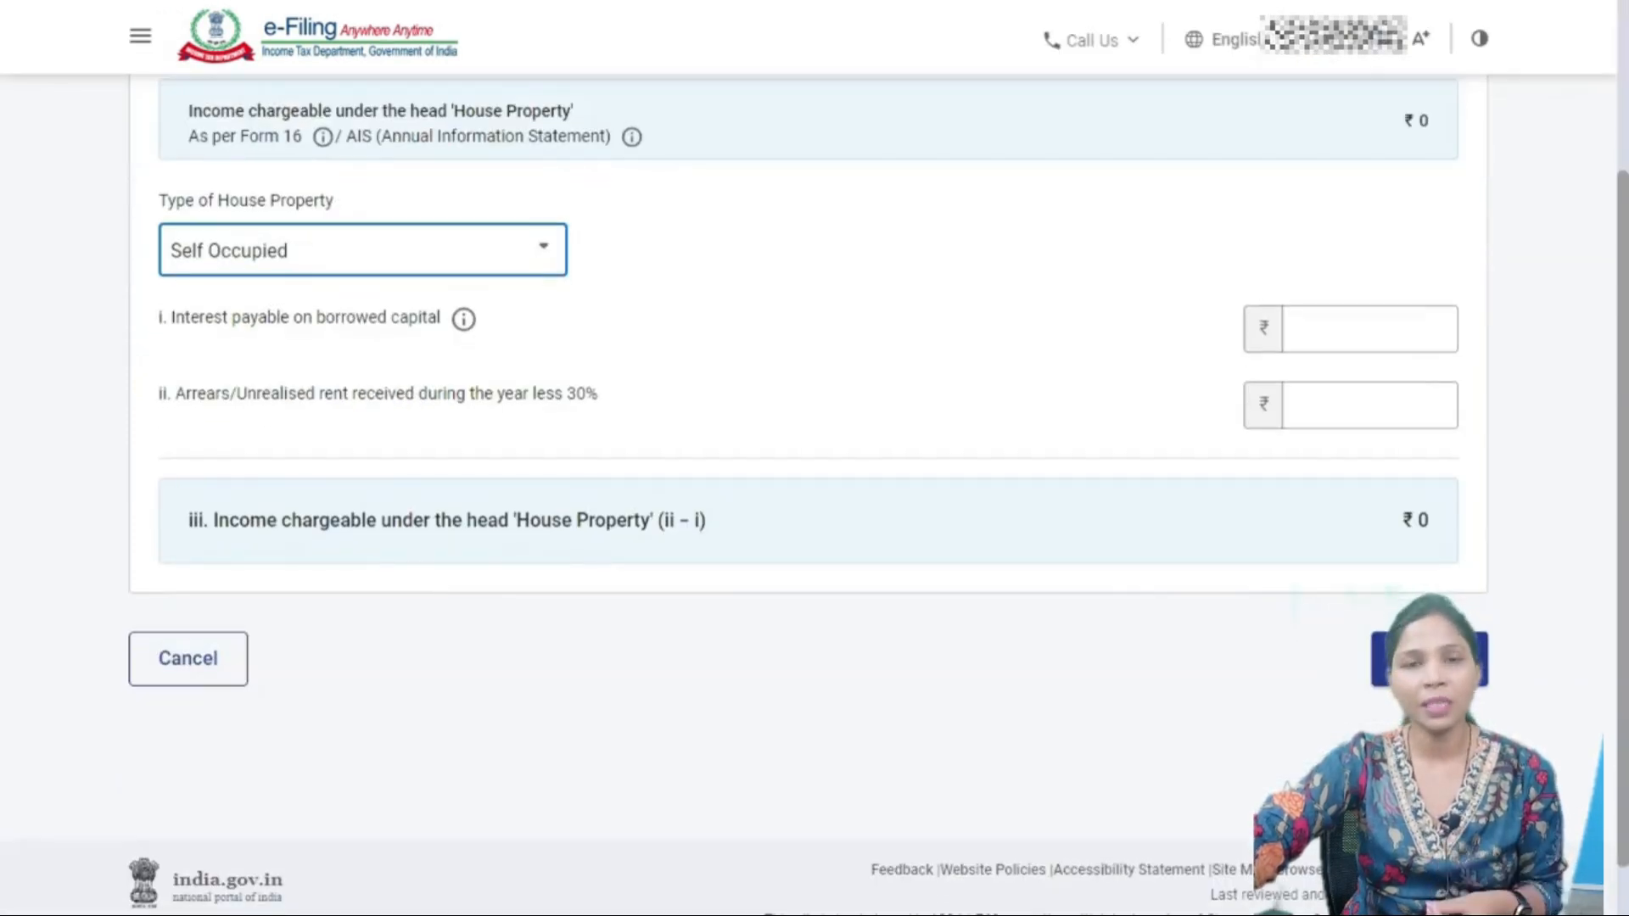
scroll(814, 458, "up", 3)
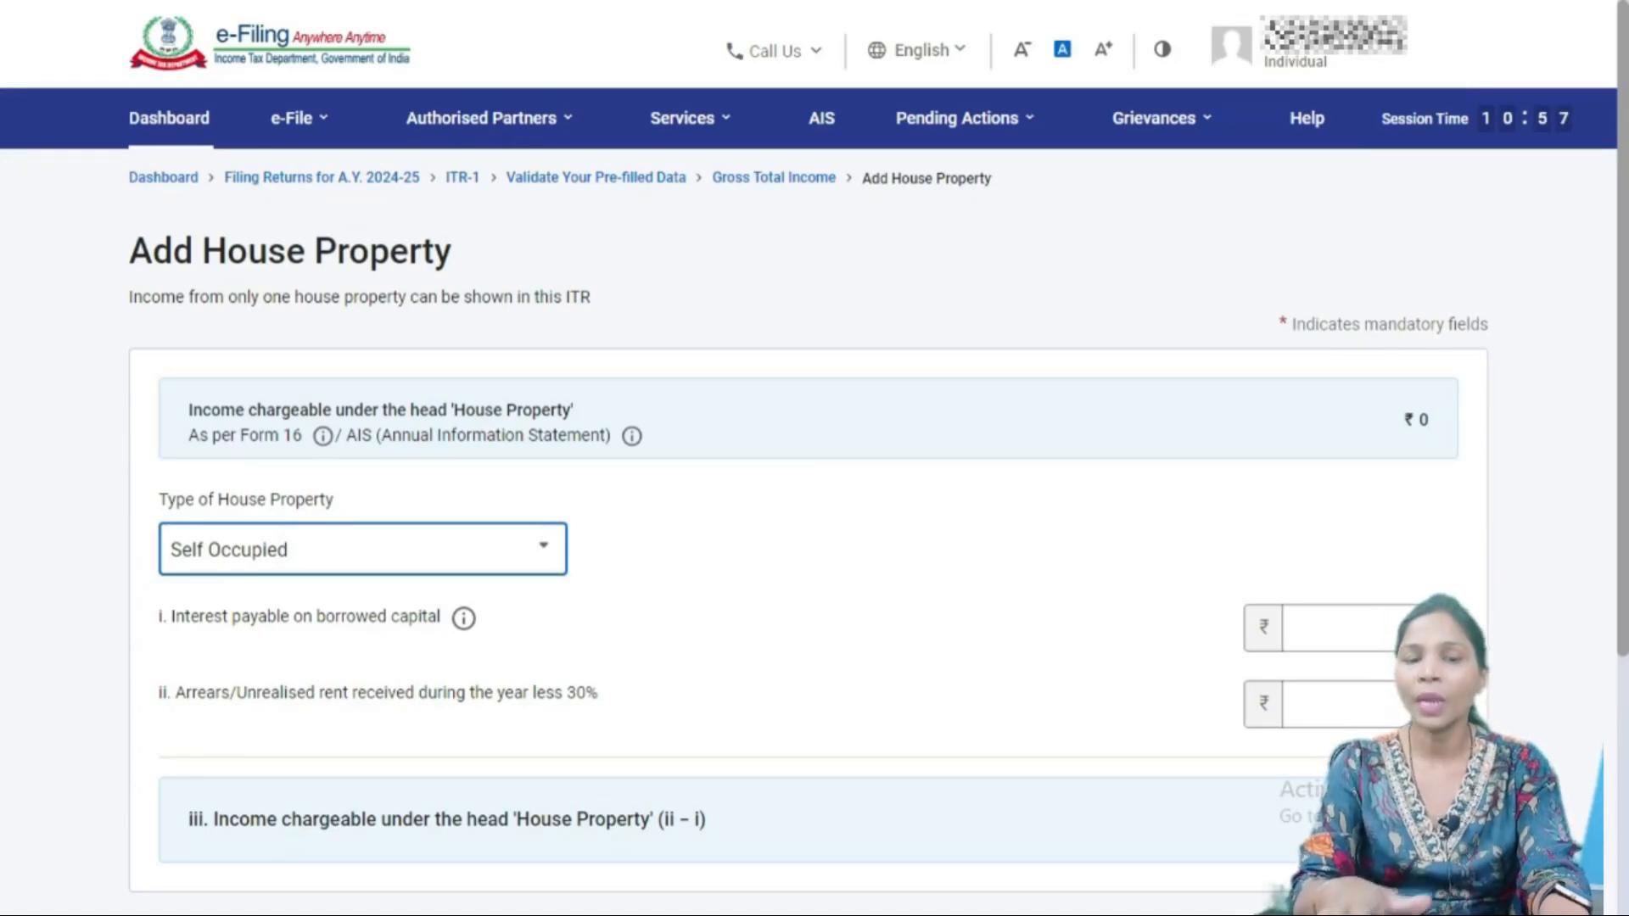
- Highlight the -48,881.00 house property loss in Form 16 row 7(a) to compare with the portal
key("alt+Tab")
scroll(814, 484, "down", 1)
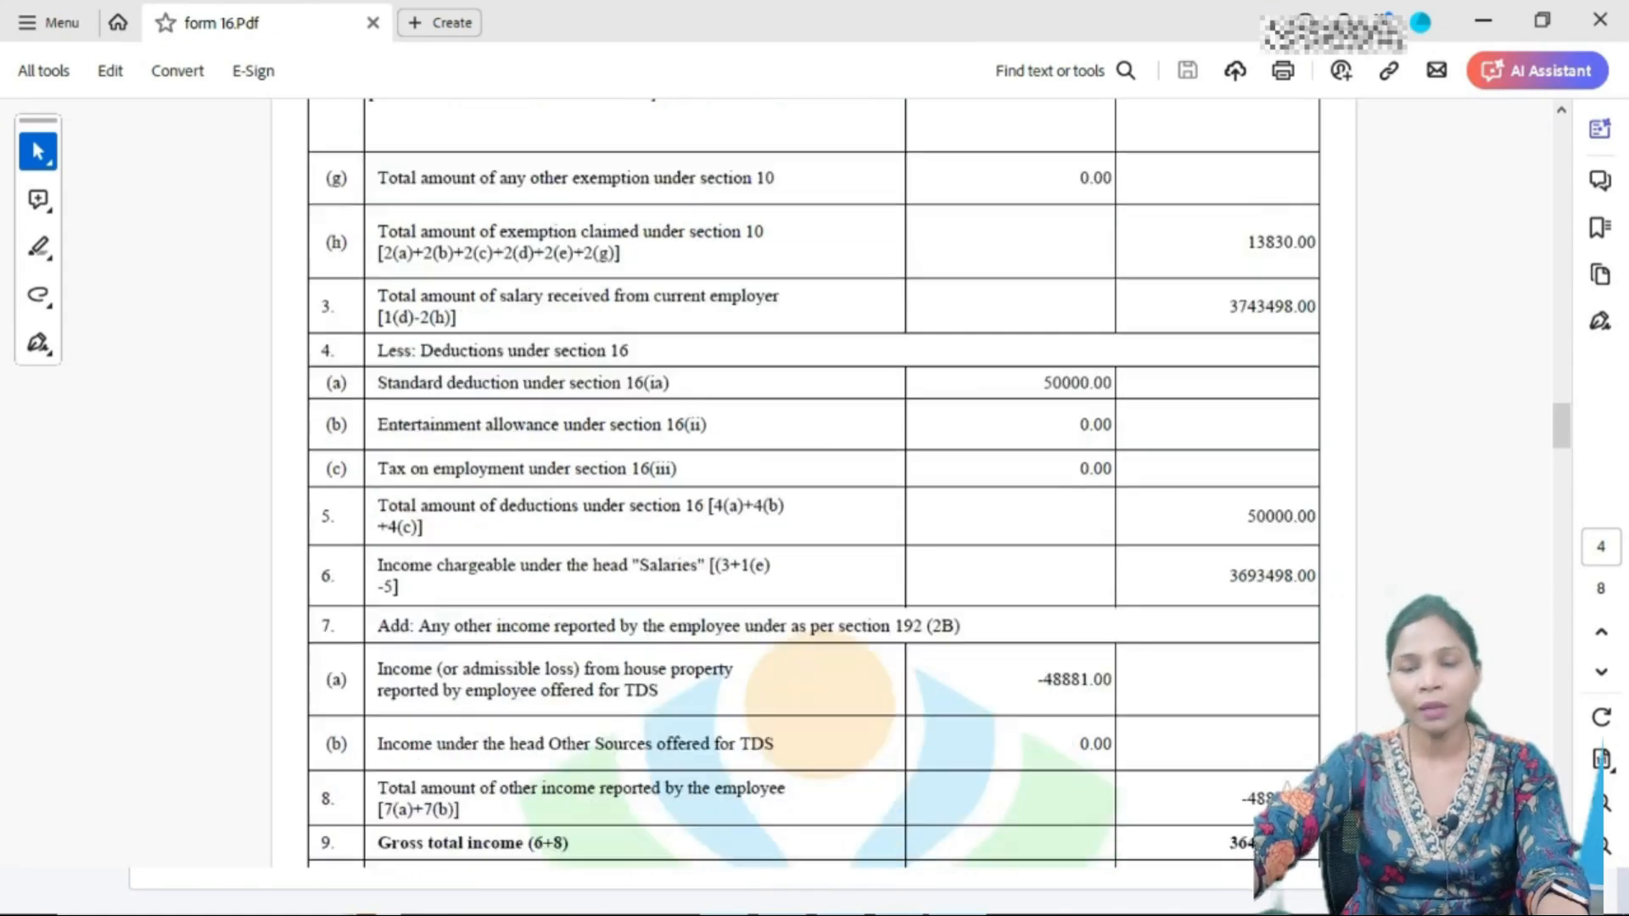
scroll(815, 484, "down", 3)
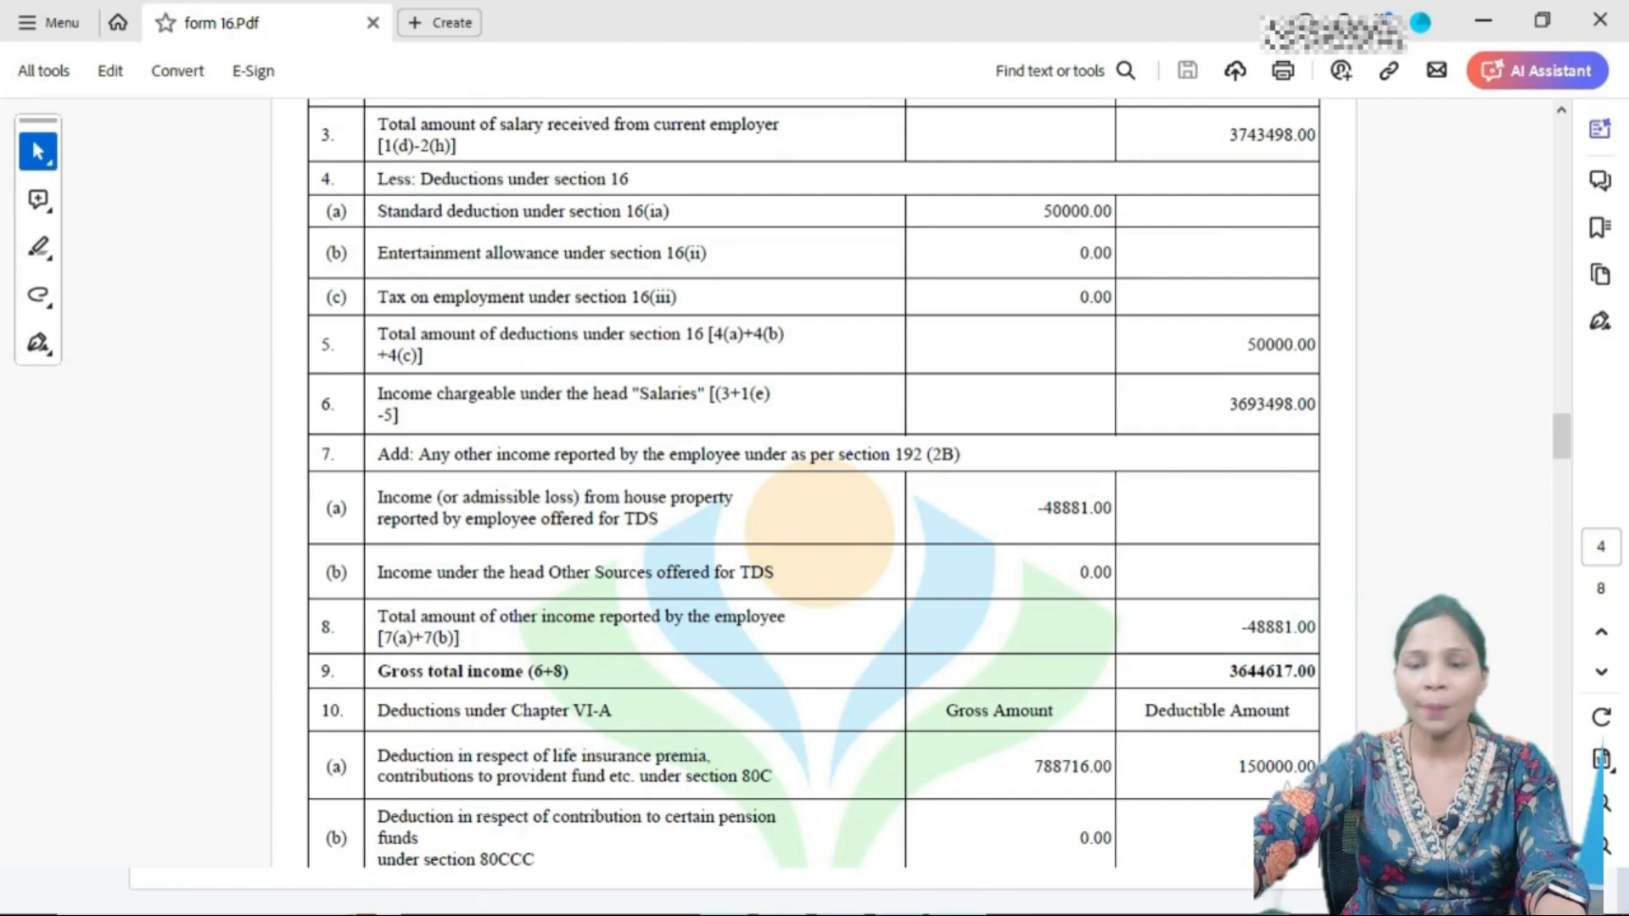
left_click_drag(1036, 508, 1113, 507)
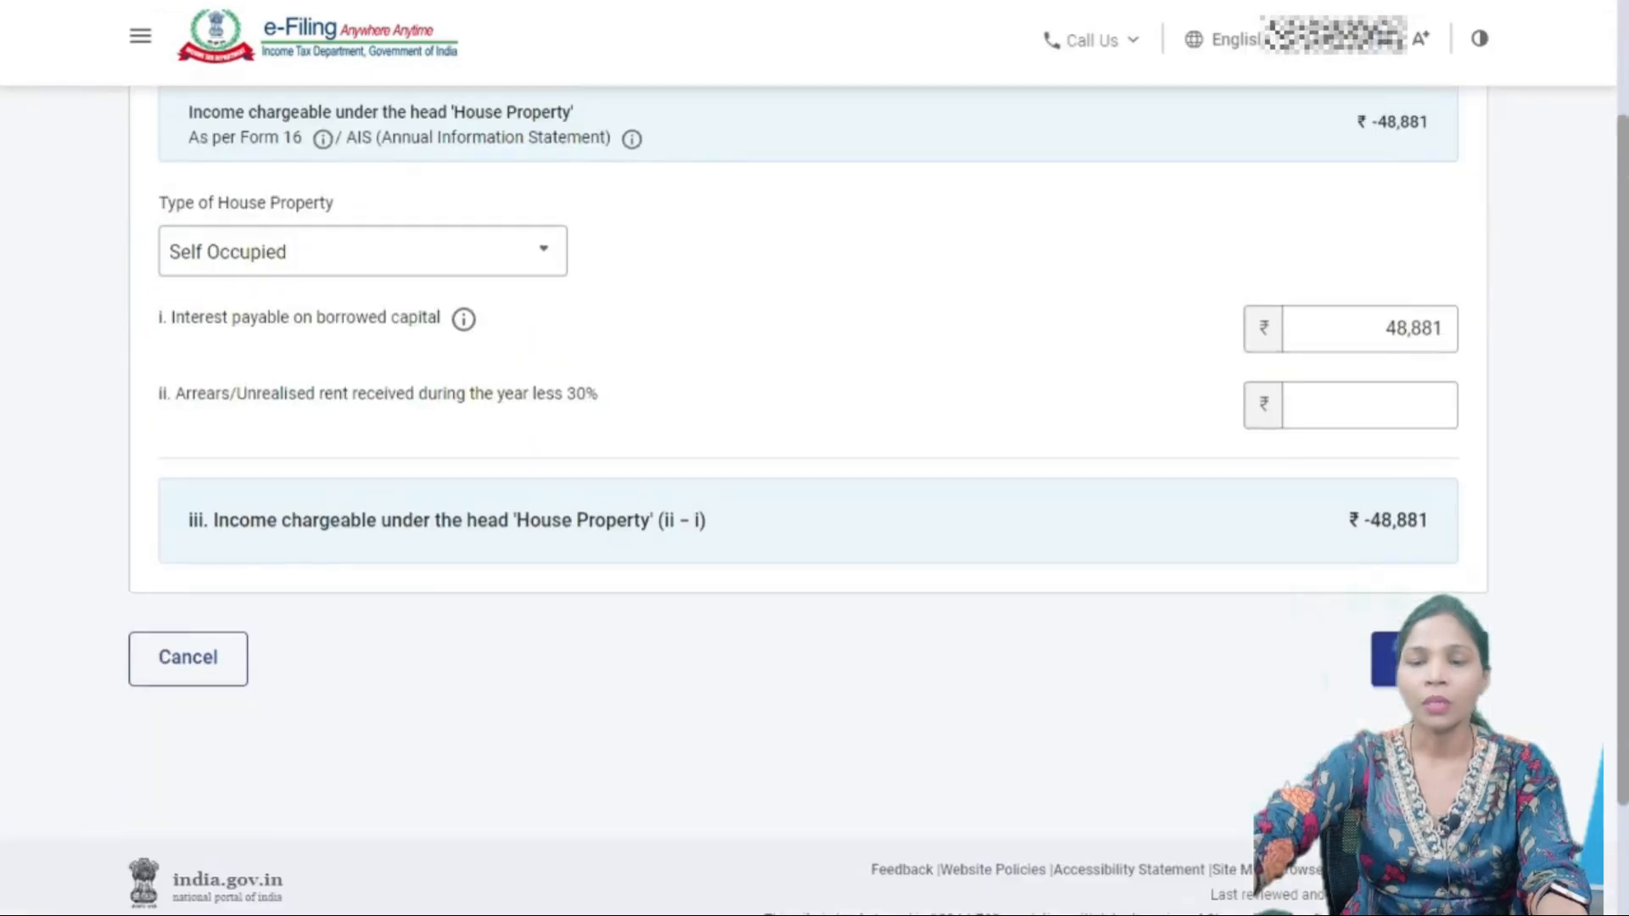
- Confirm the House Property details and highlight the note that other-sources values are pre-filled from AIS
left_click(1430, 657)
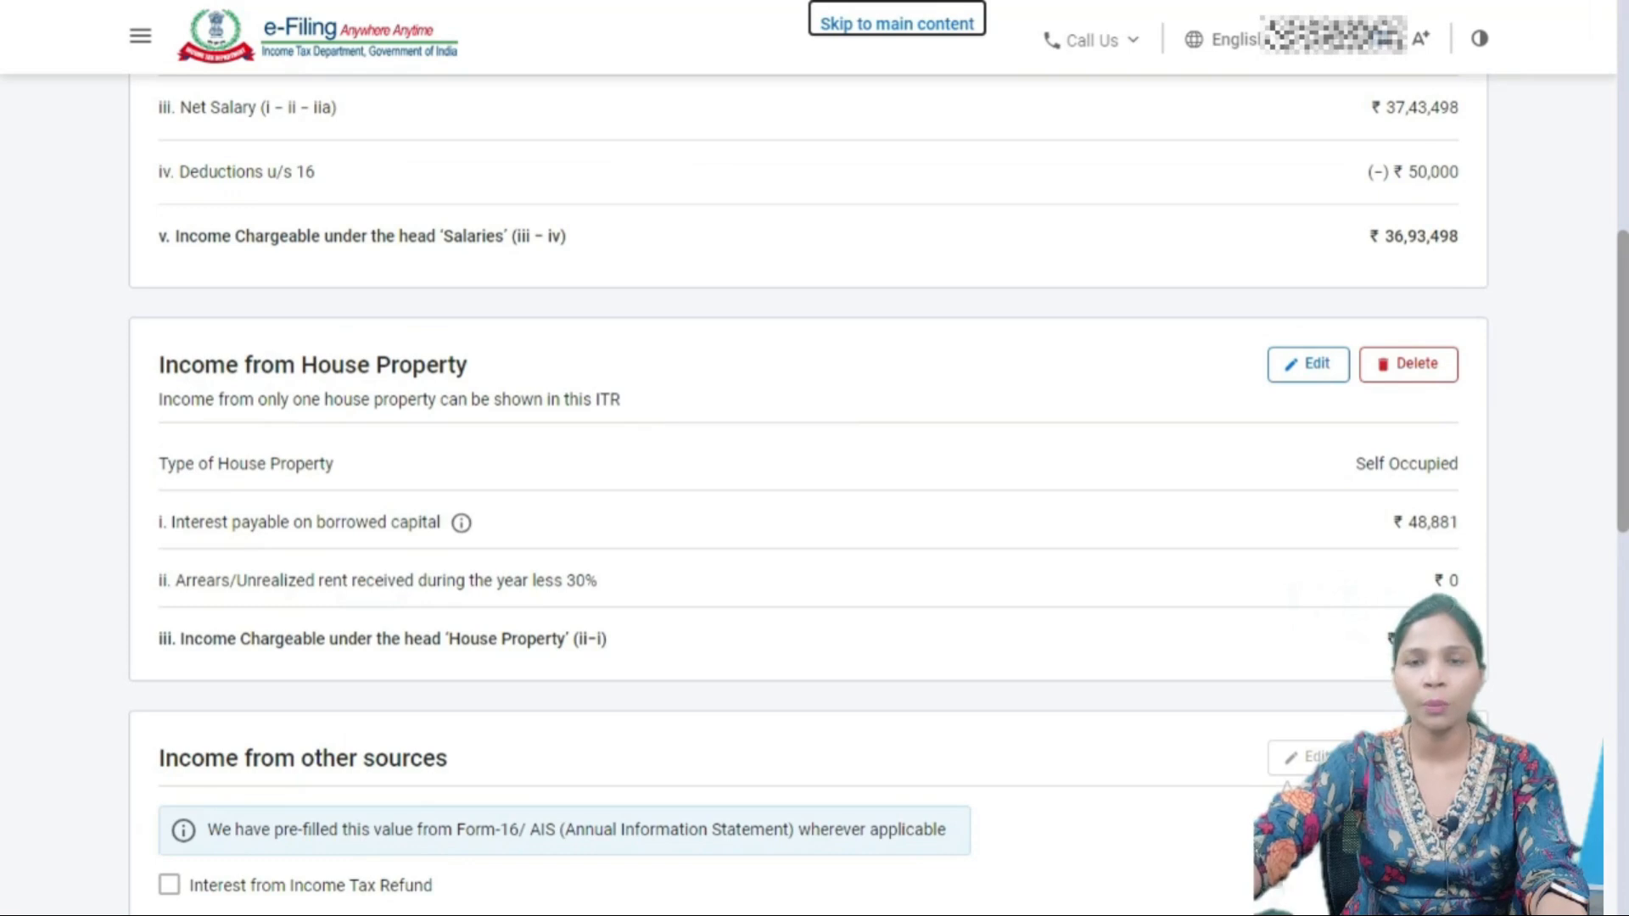
scroll(806, 492, "down", 4)
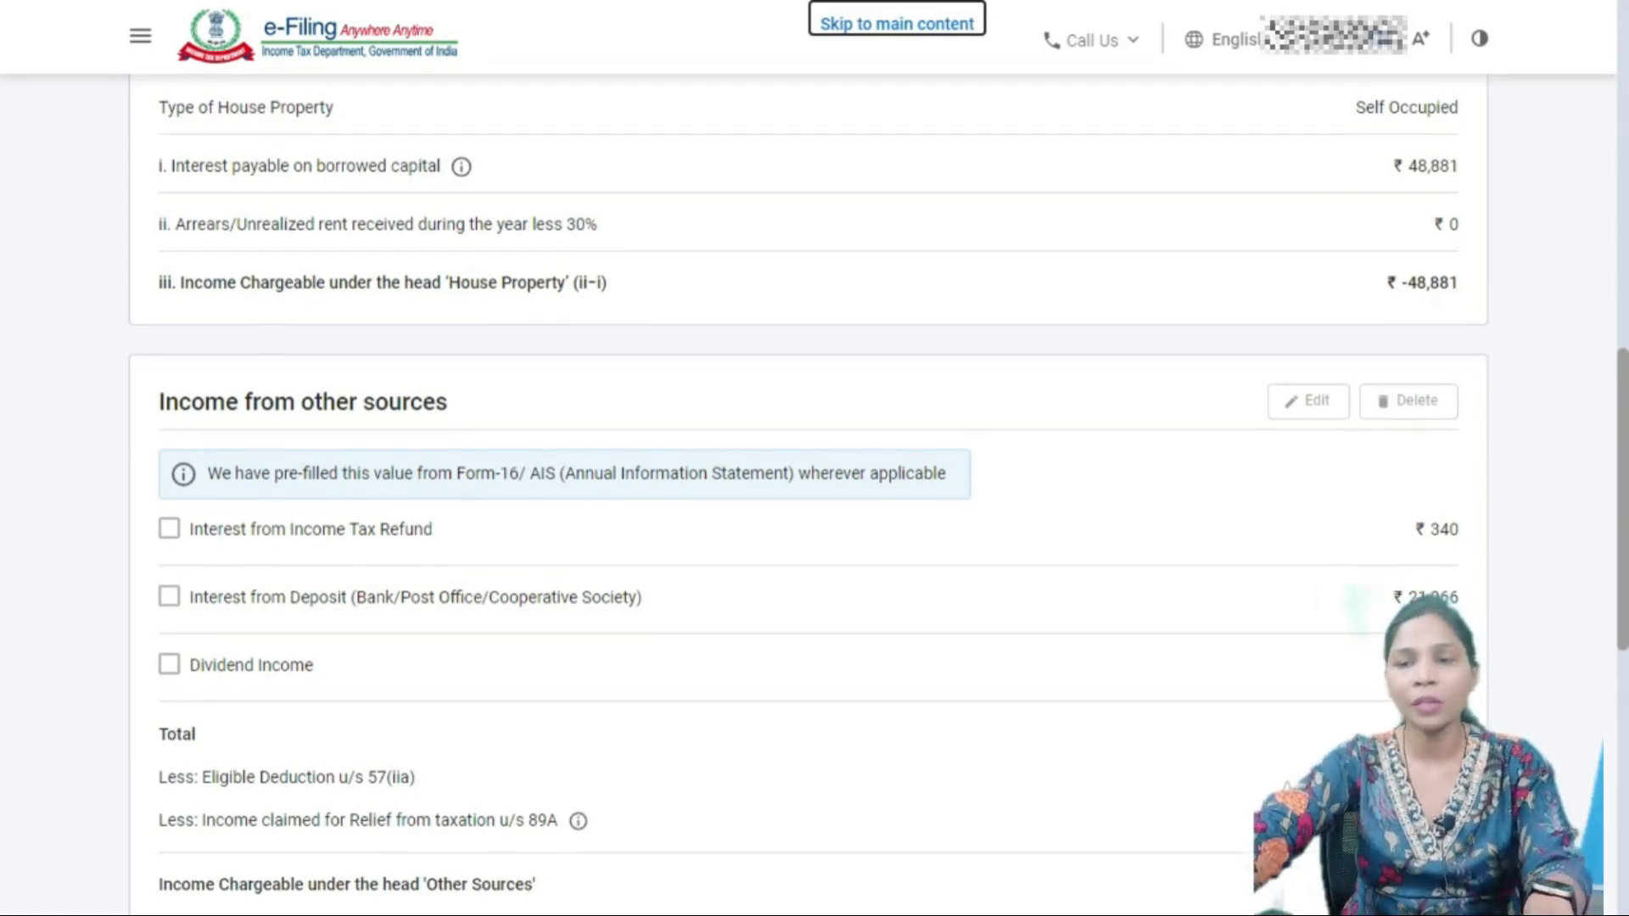
scroll(806, 492, "up", 7)
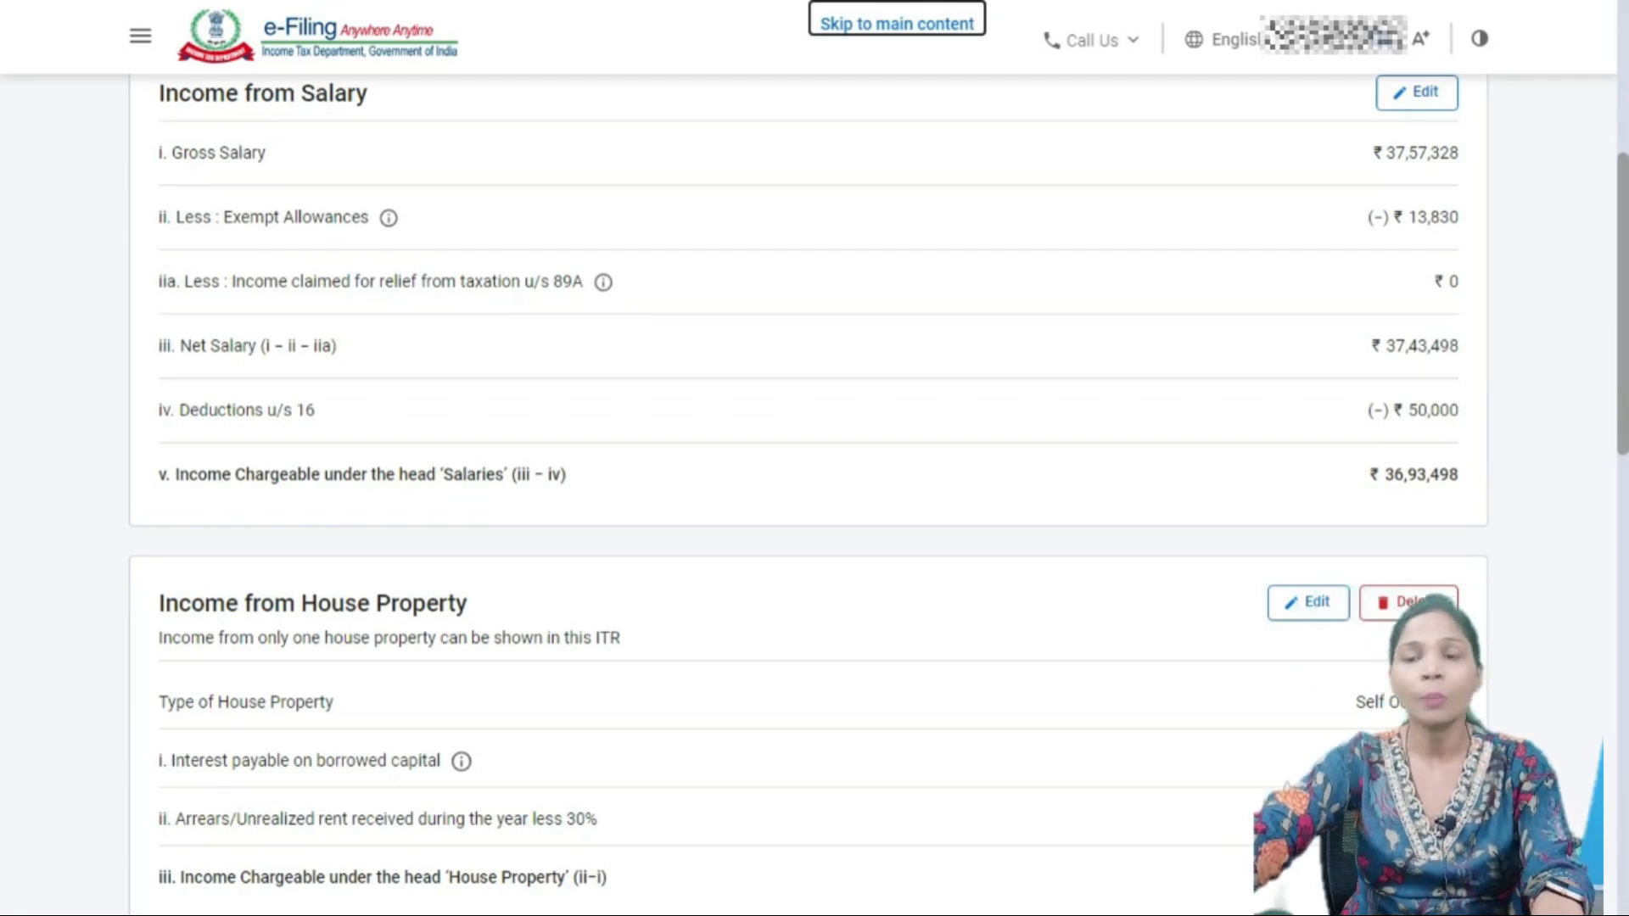
scroll(815, 492, "down", 8)
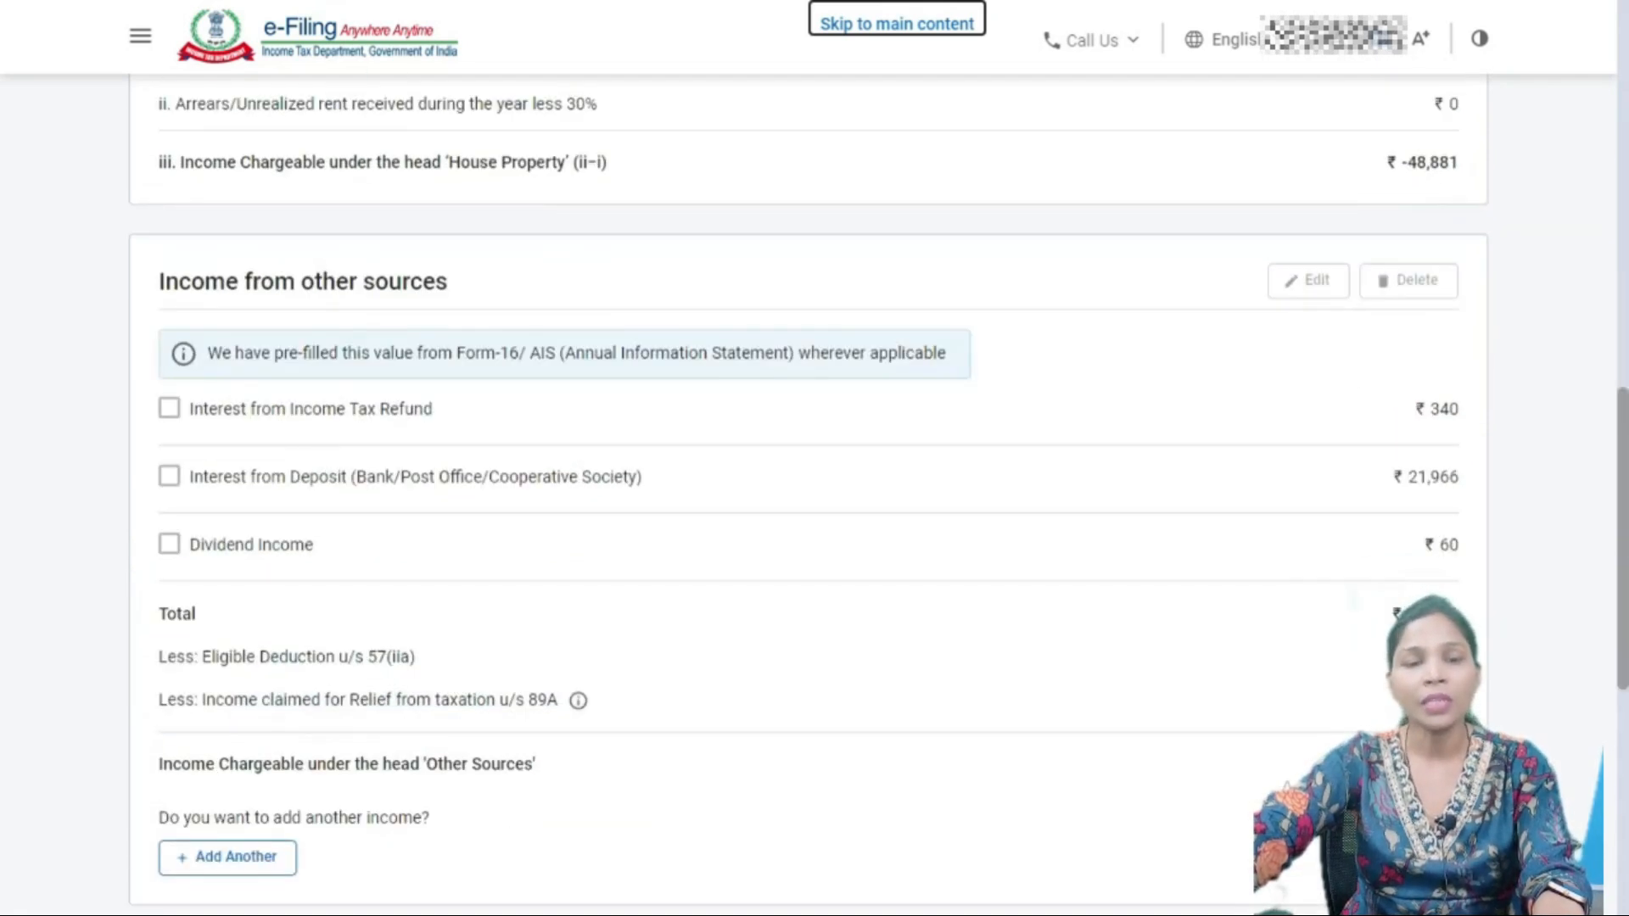
left_click_drag(556, 353, 947, 353)
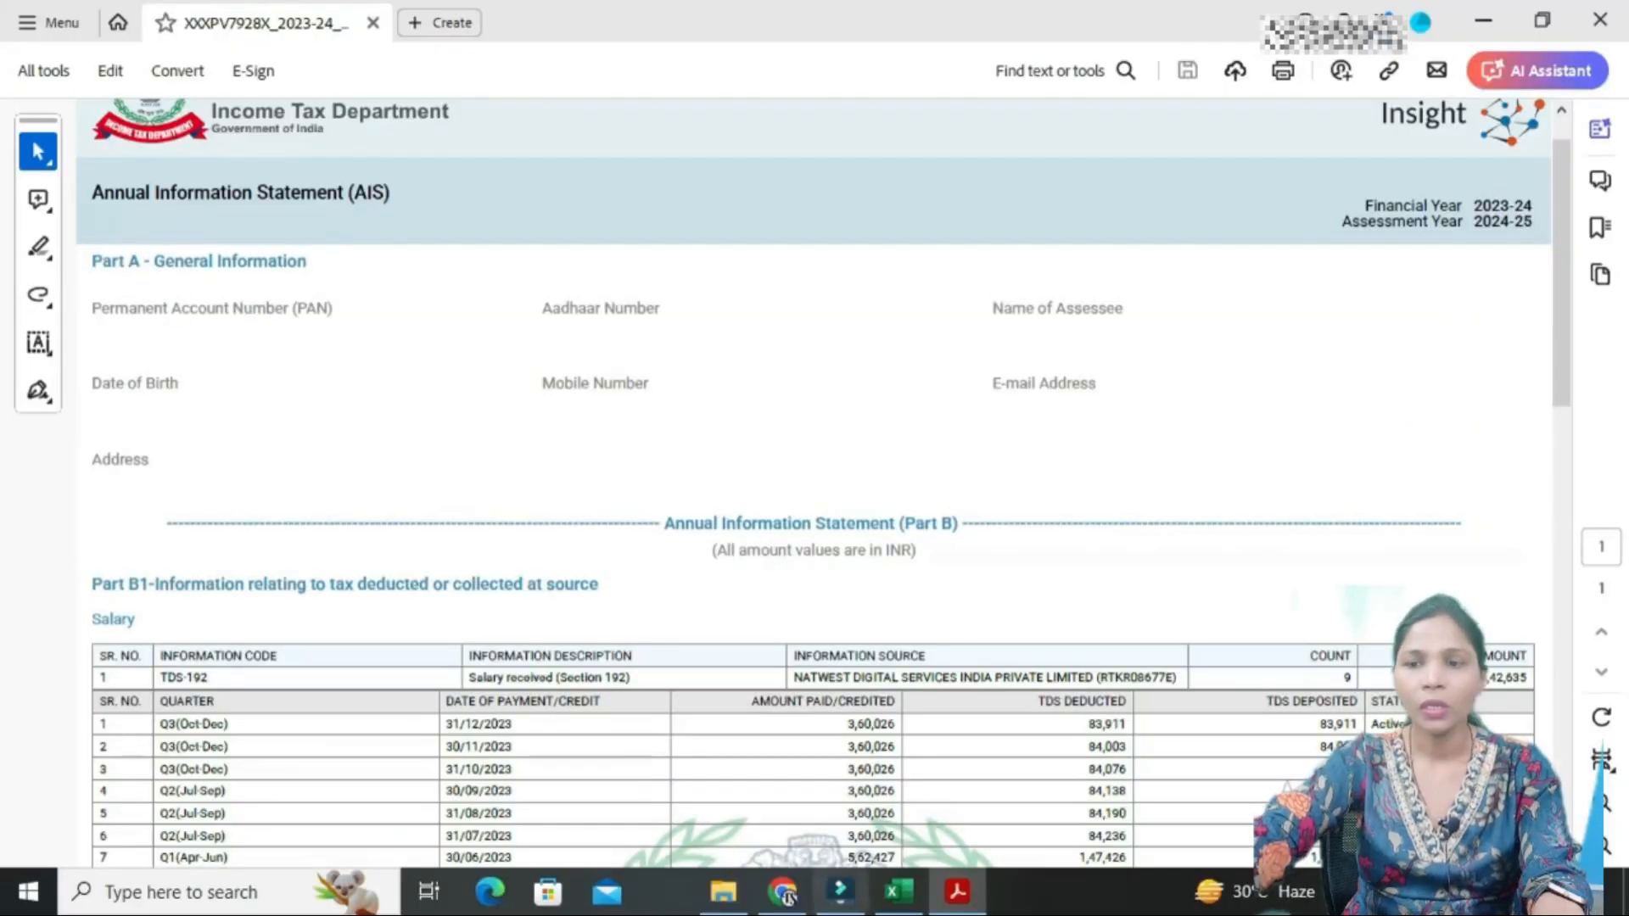
- Scroll through AIS Parts B1 to B4 in Acrobat, then back toward the top
scroll(814, 483, "down", 3)
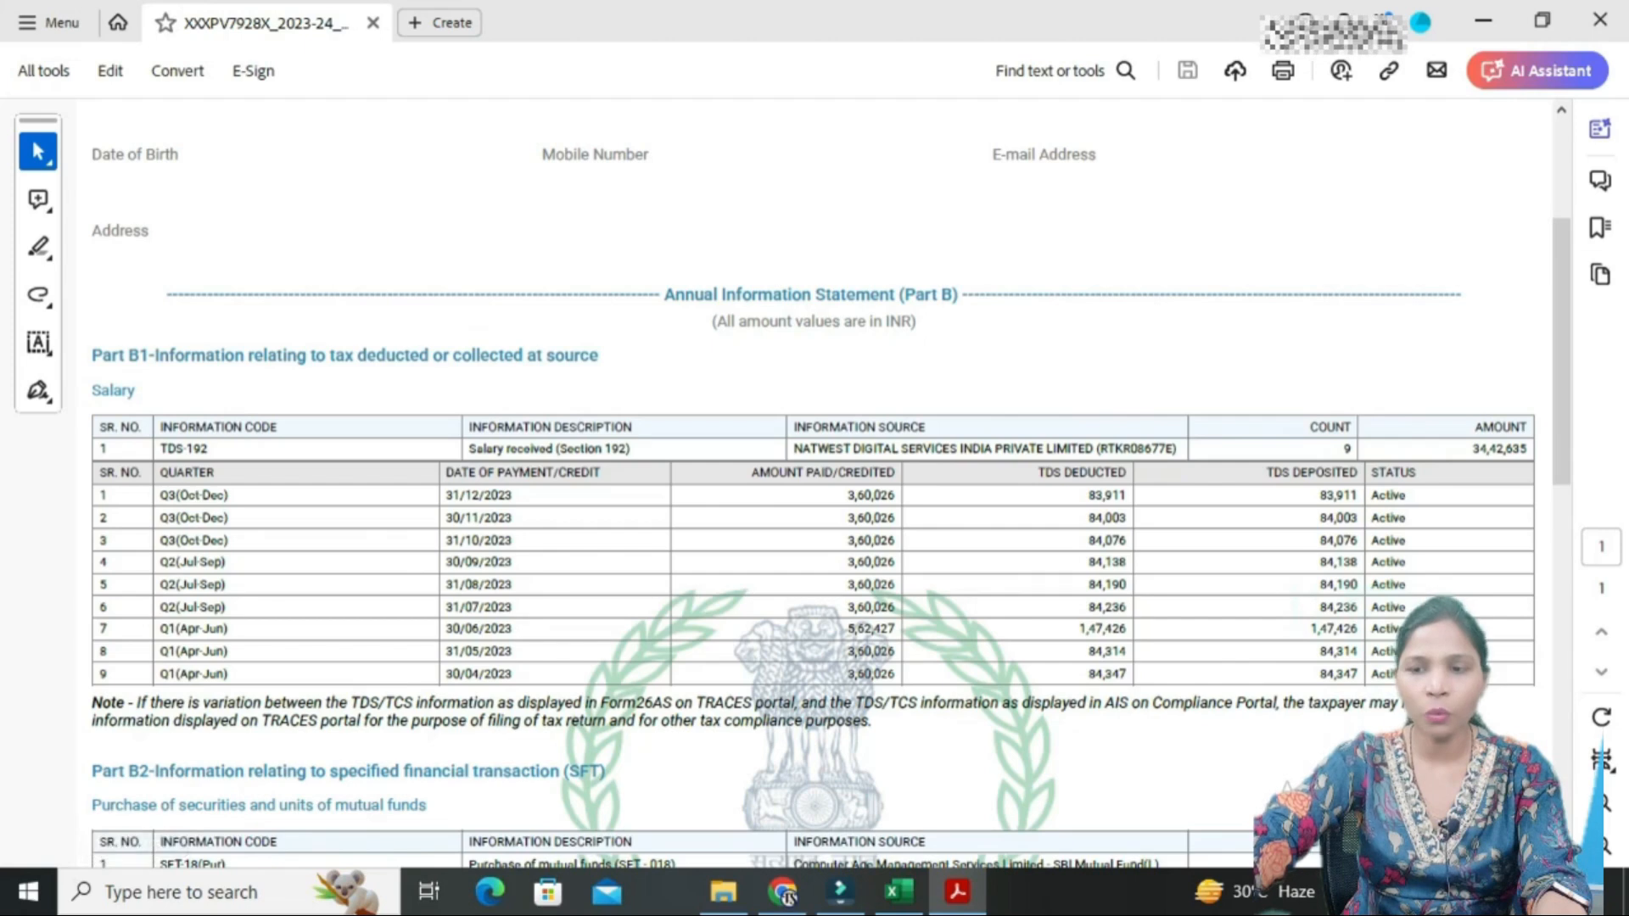
scroll(815, 484, "down", 3)
scroll(814, 484, "down", 3)
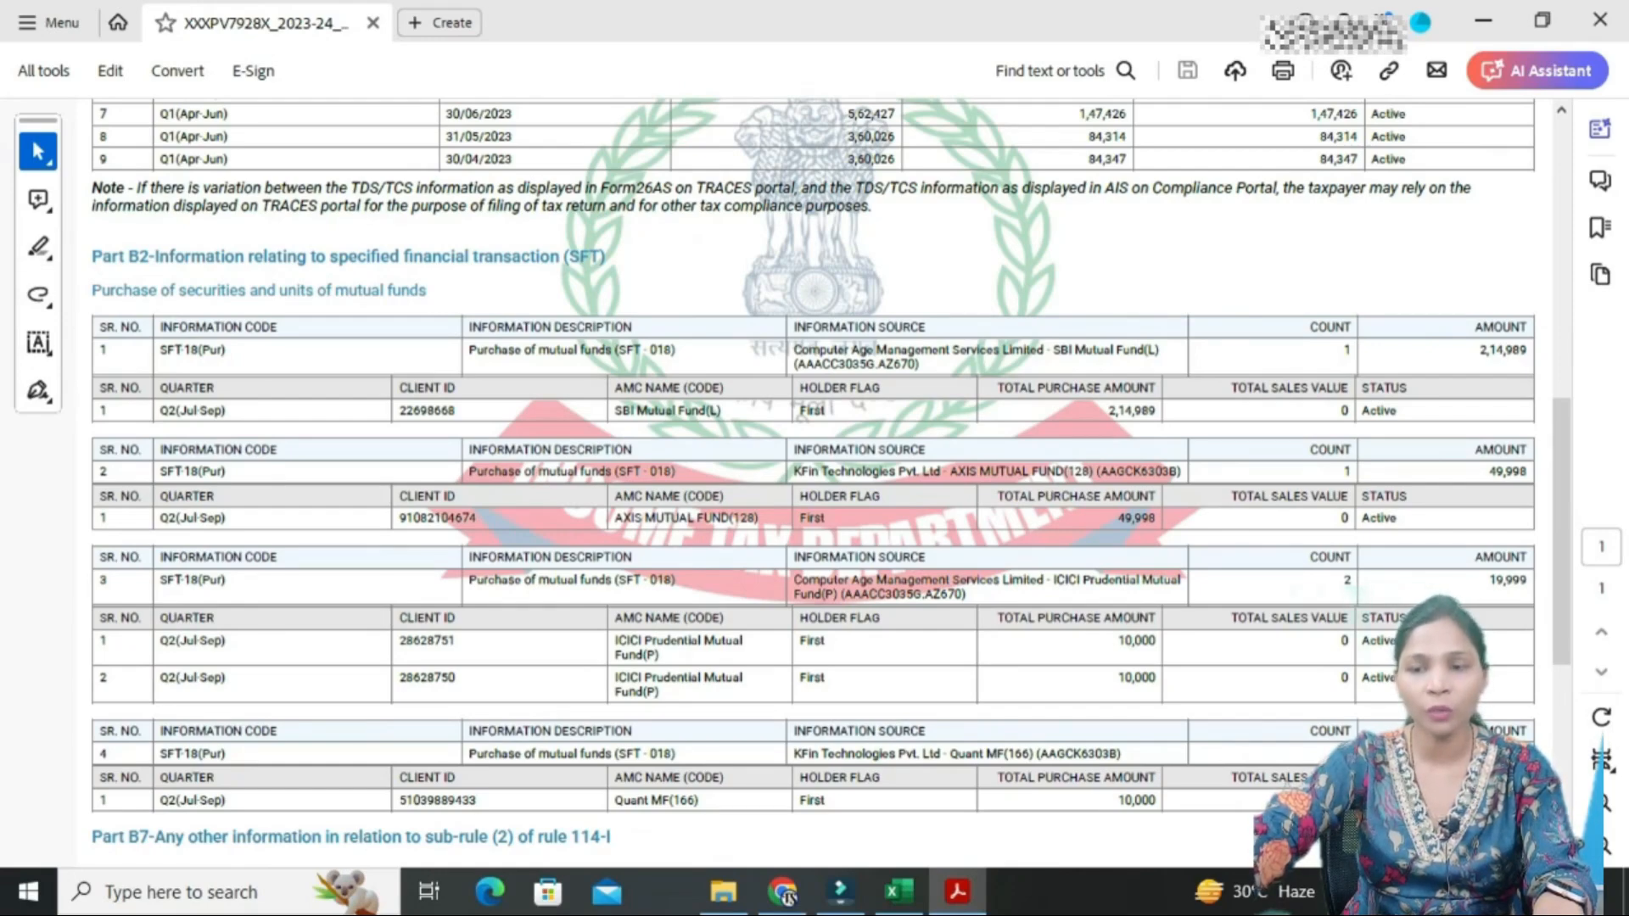
scroll(814, 480, "down", 5)
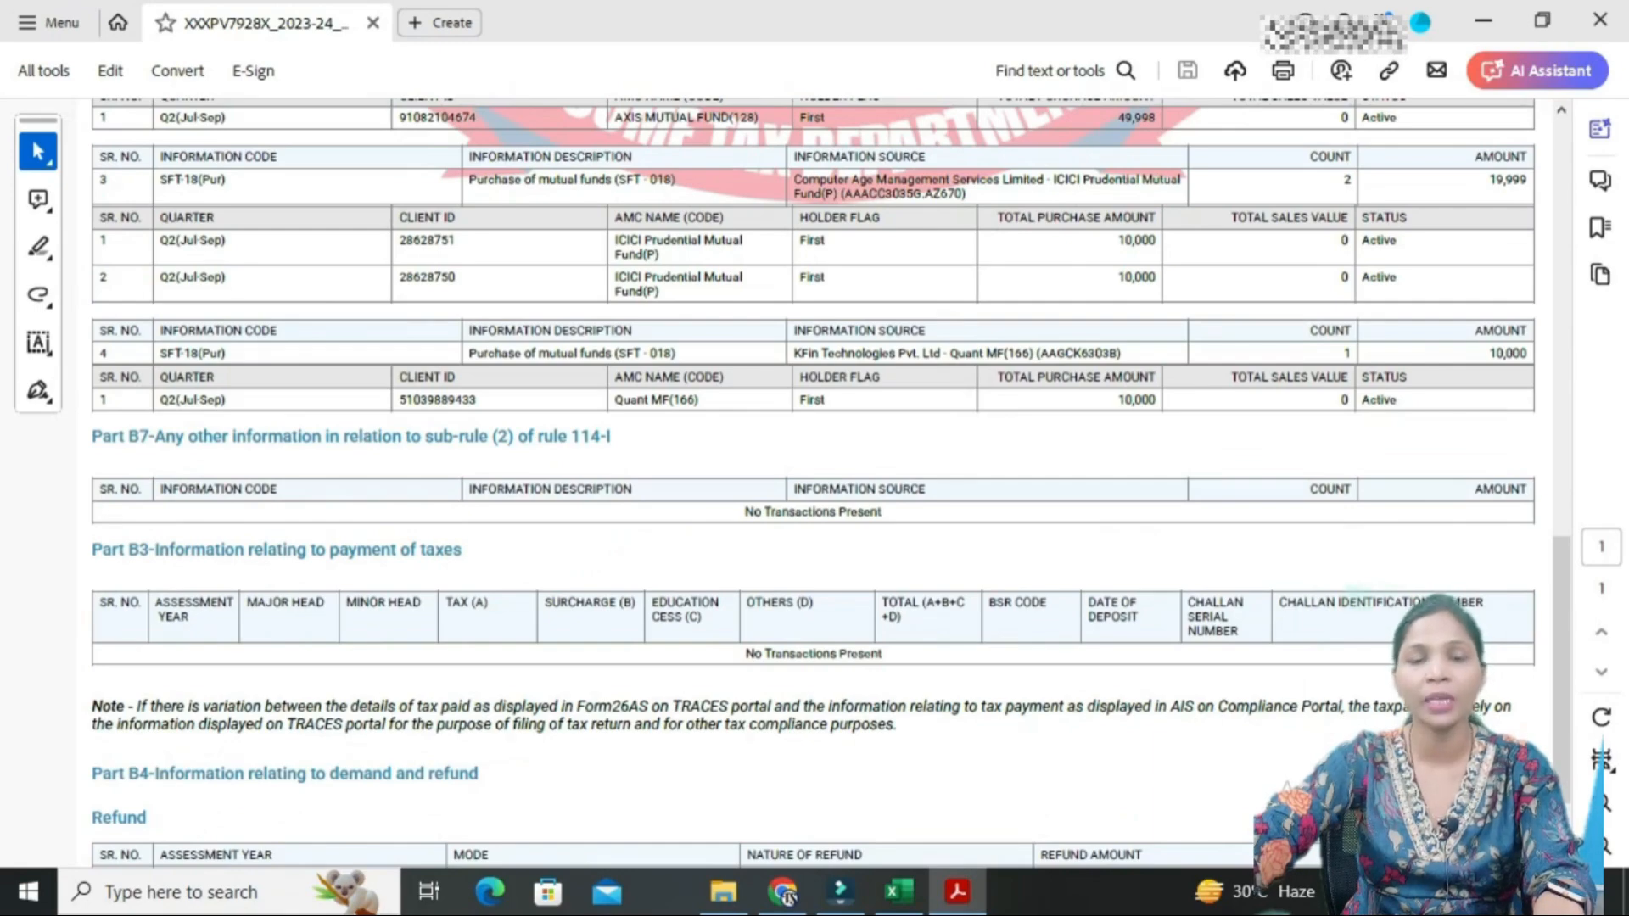
scroll(815, 480, "down", 2)
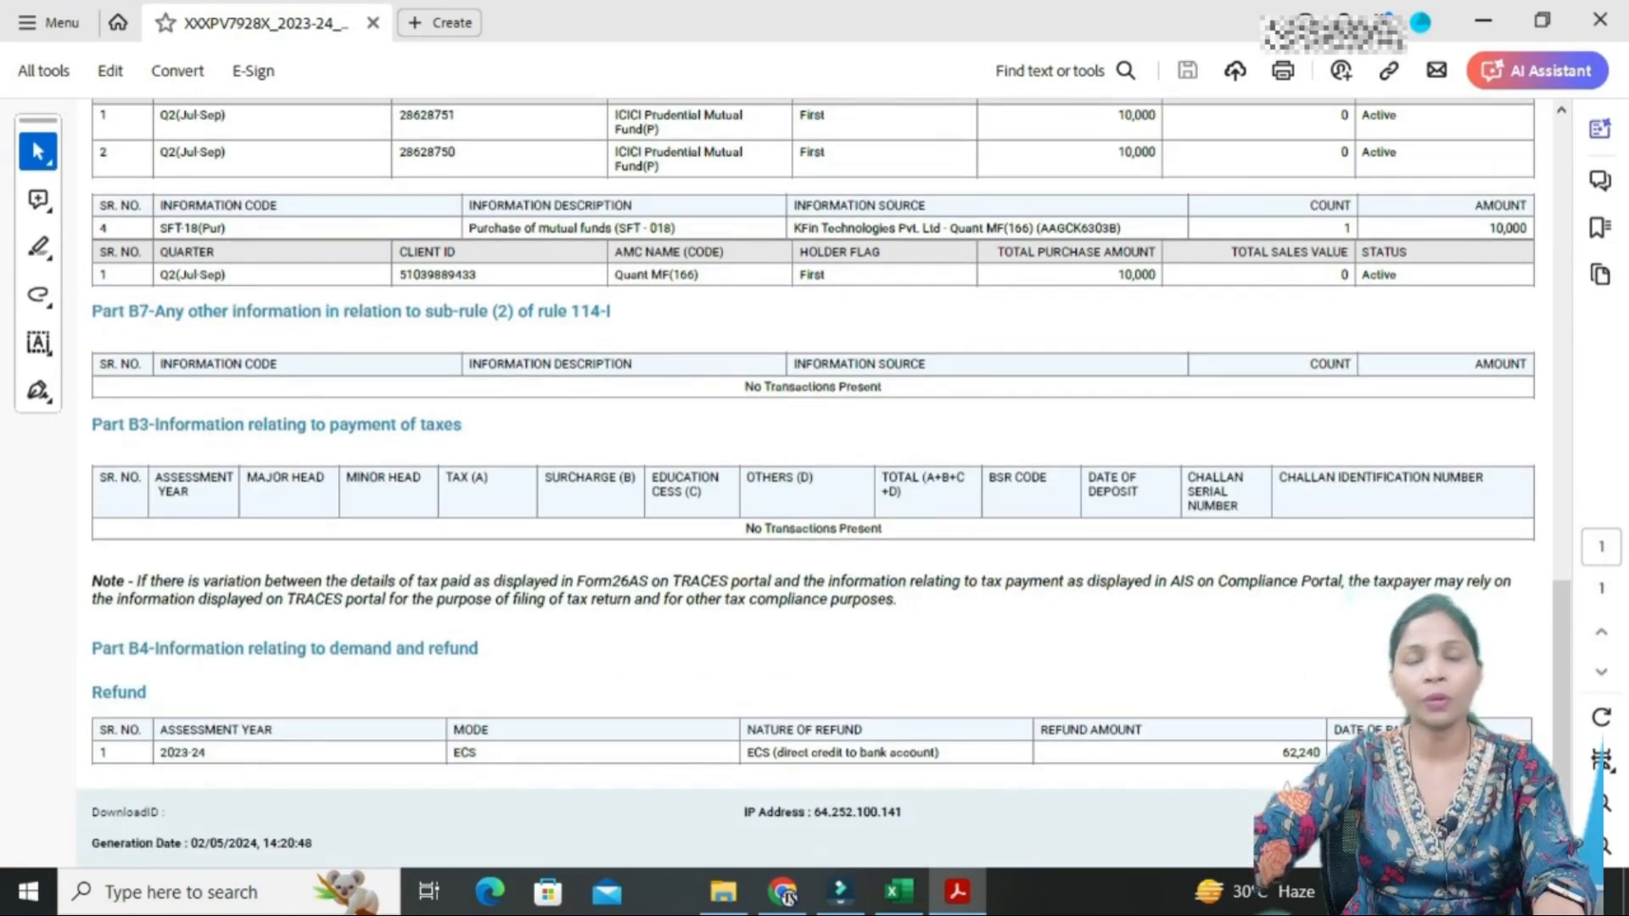
scroll(815, 480, "up", 20)
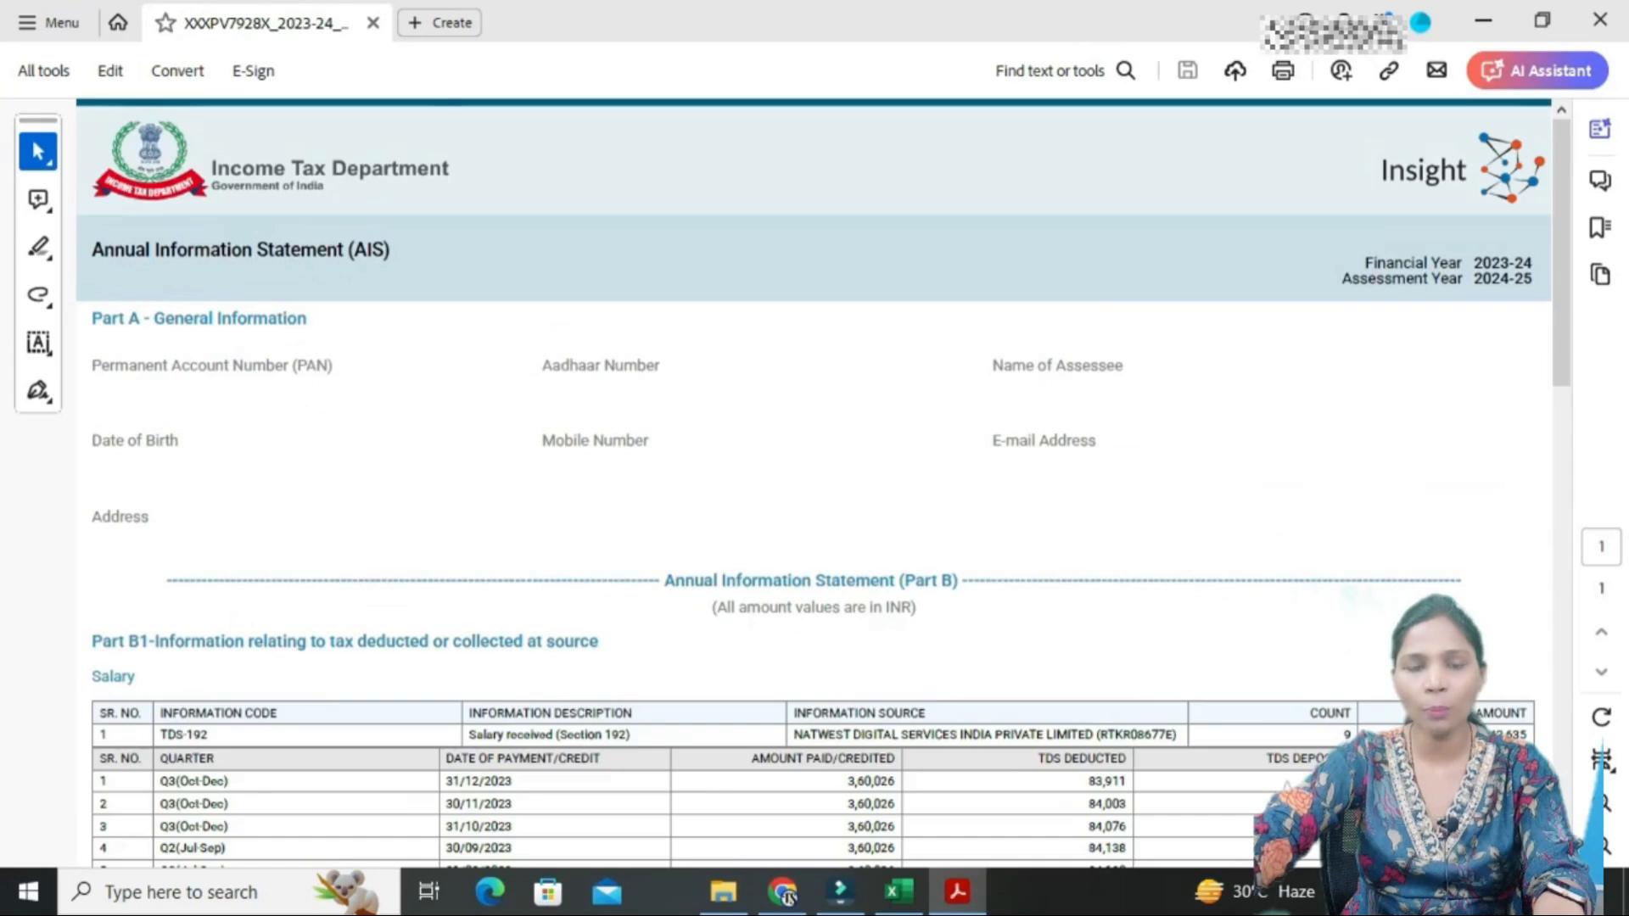
scroll(815, 480, "down", 4)
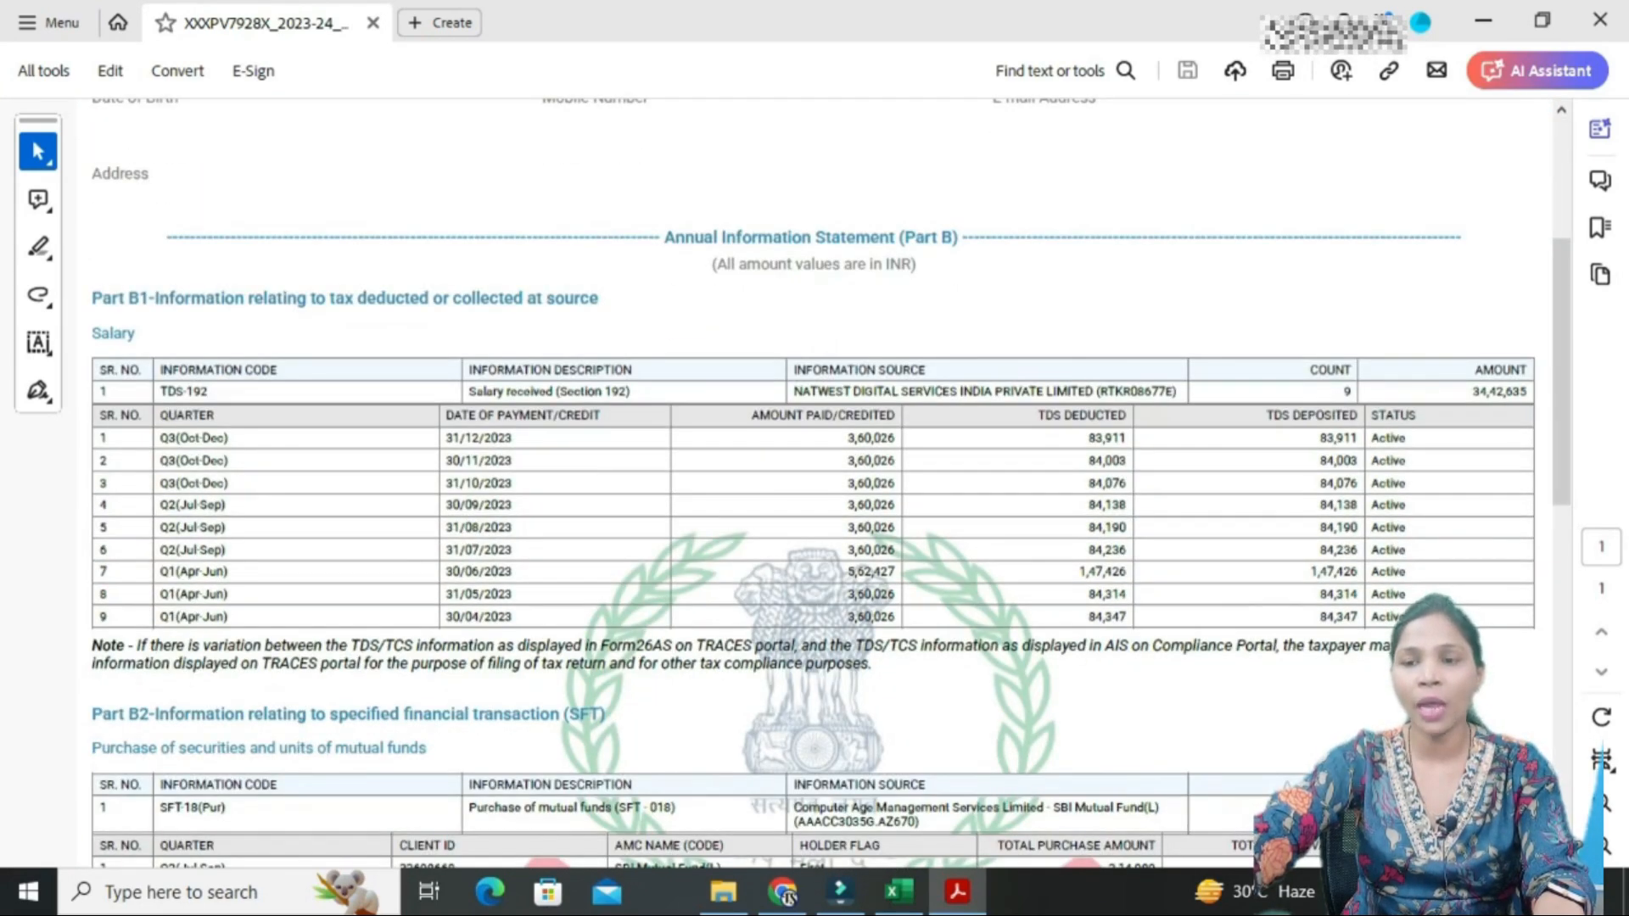
- Highlight the 34,42,635 salary amount in AIS Part B1 and scroll down to the Part B4 refund table
left_click_drag(1472, 391, 1530, 391)
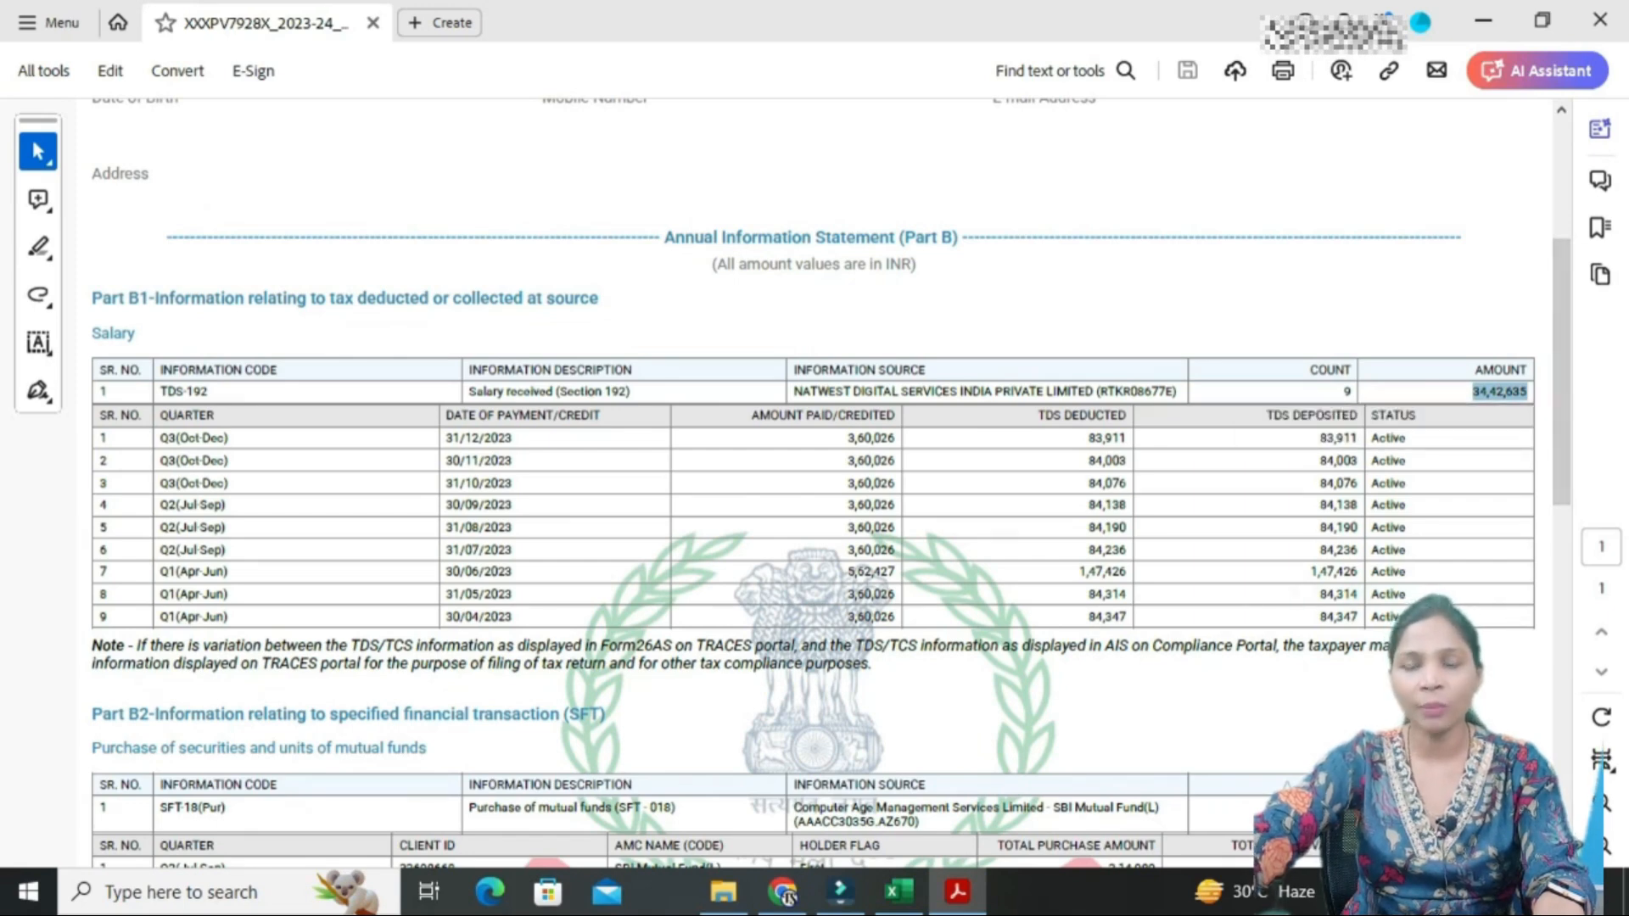
scroll(815, 484, "down", 4)
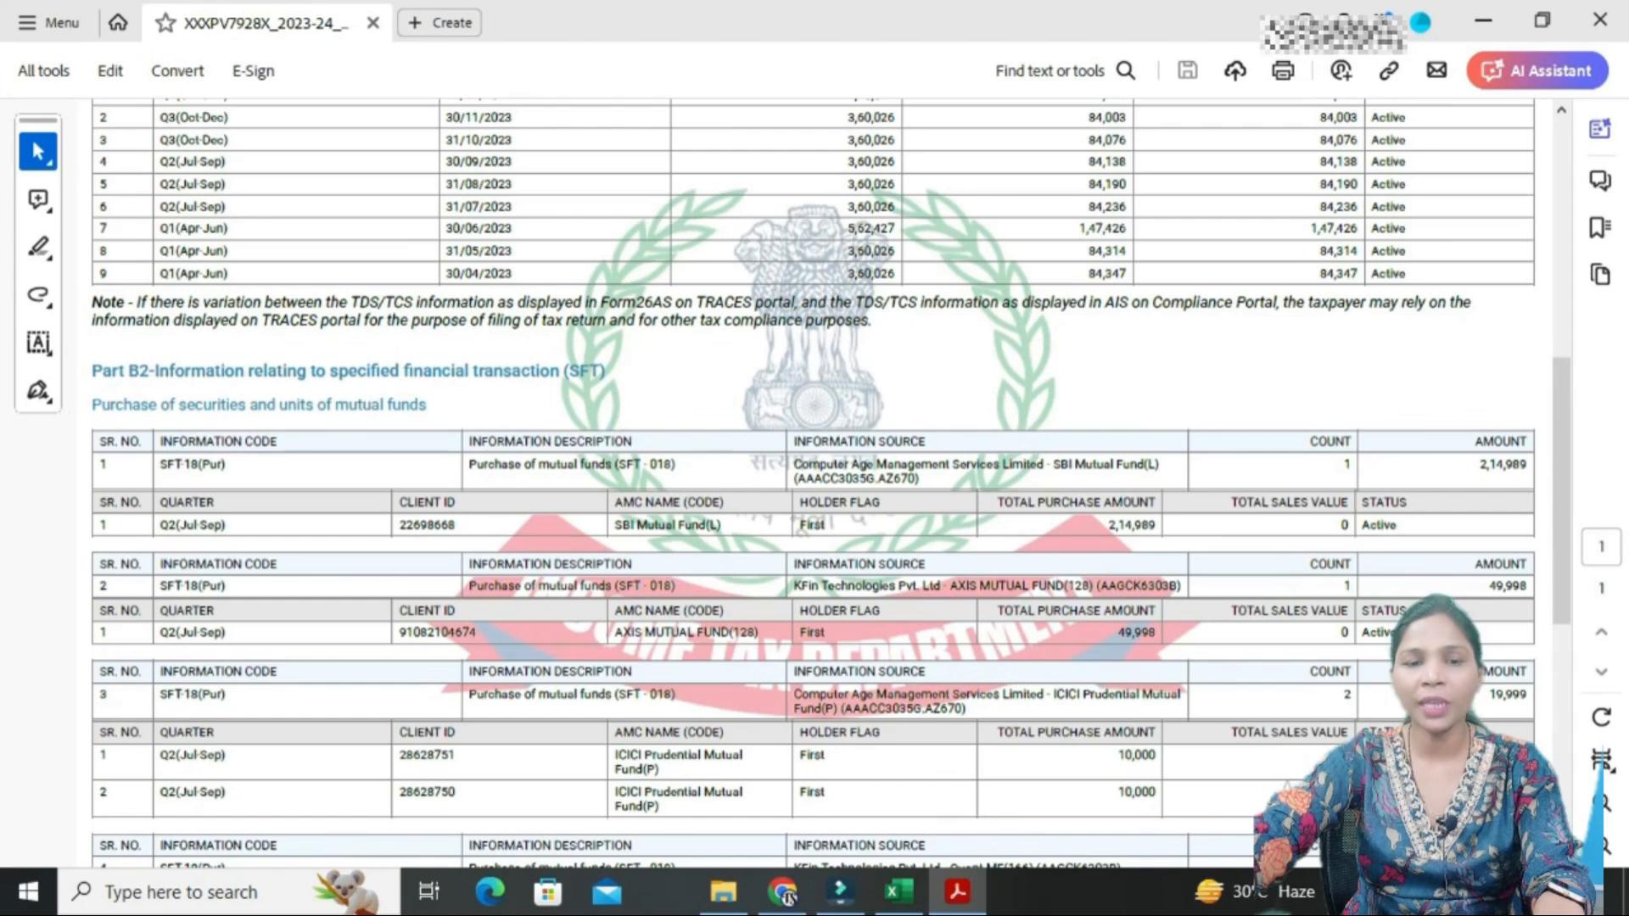
scroll(815, 484, "down", 2)
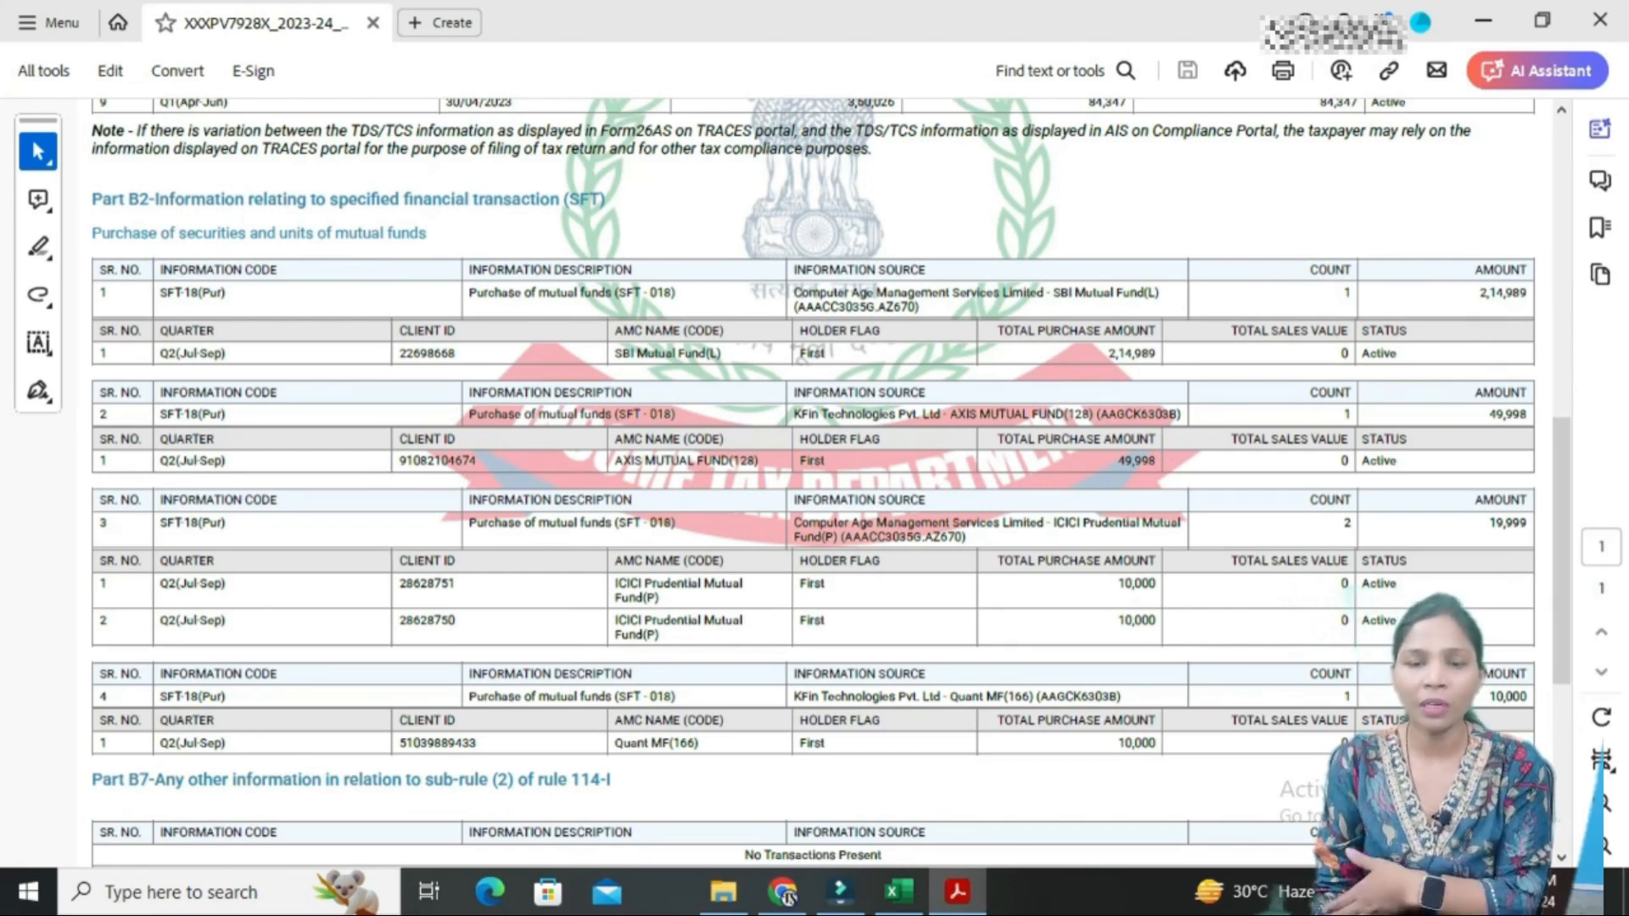
scroll(815, 484, "down", 5)
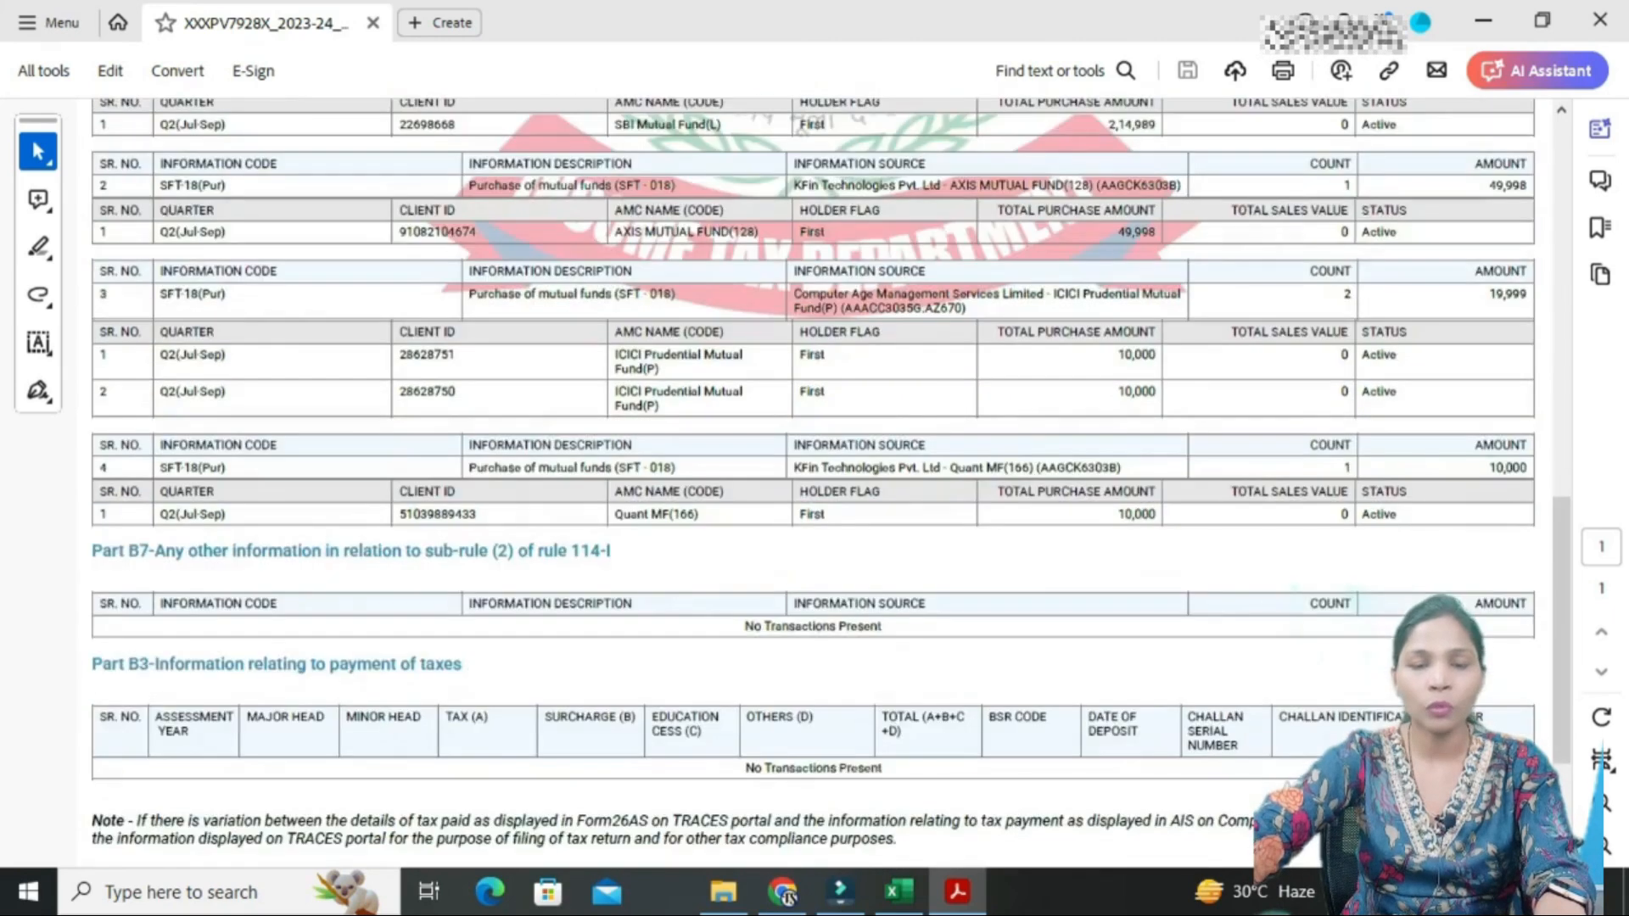
scroll(815, 484, "down", 1)
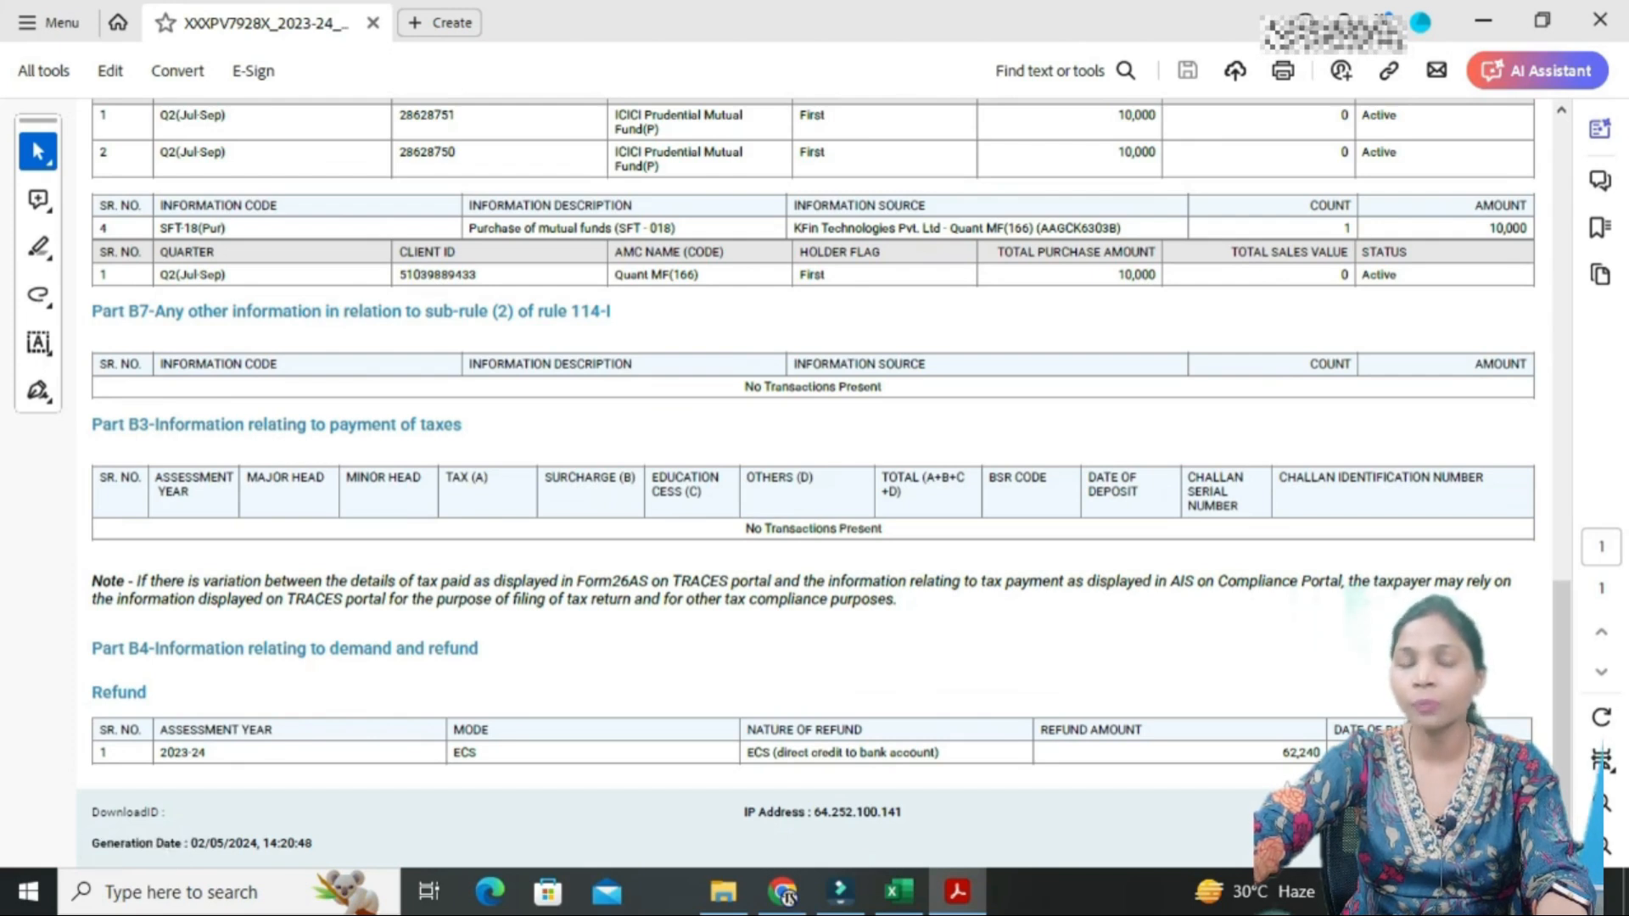
- Highlight the 62,240 AY 2023-24 refund in the AIS and scroll back to the top
left_click_drag(1321, 752, 1281, 753)
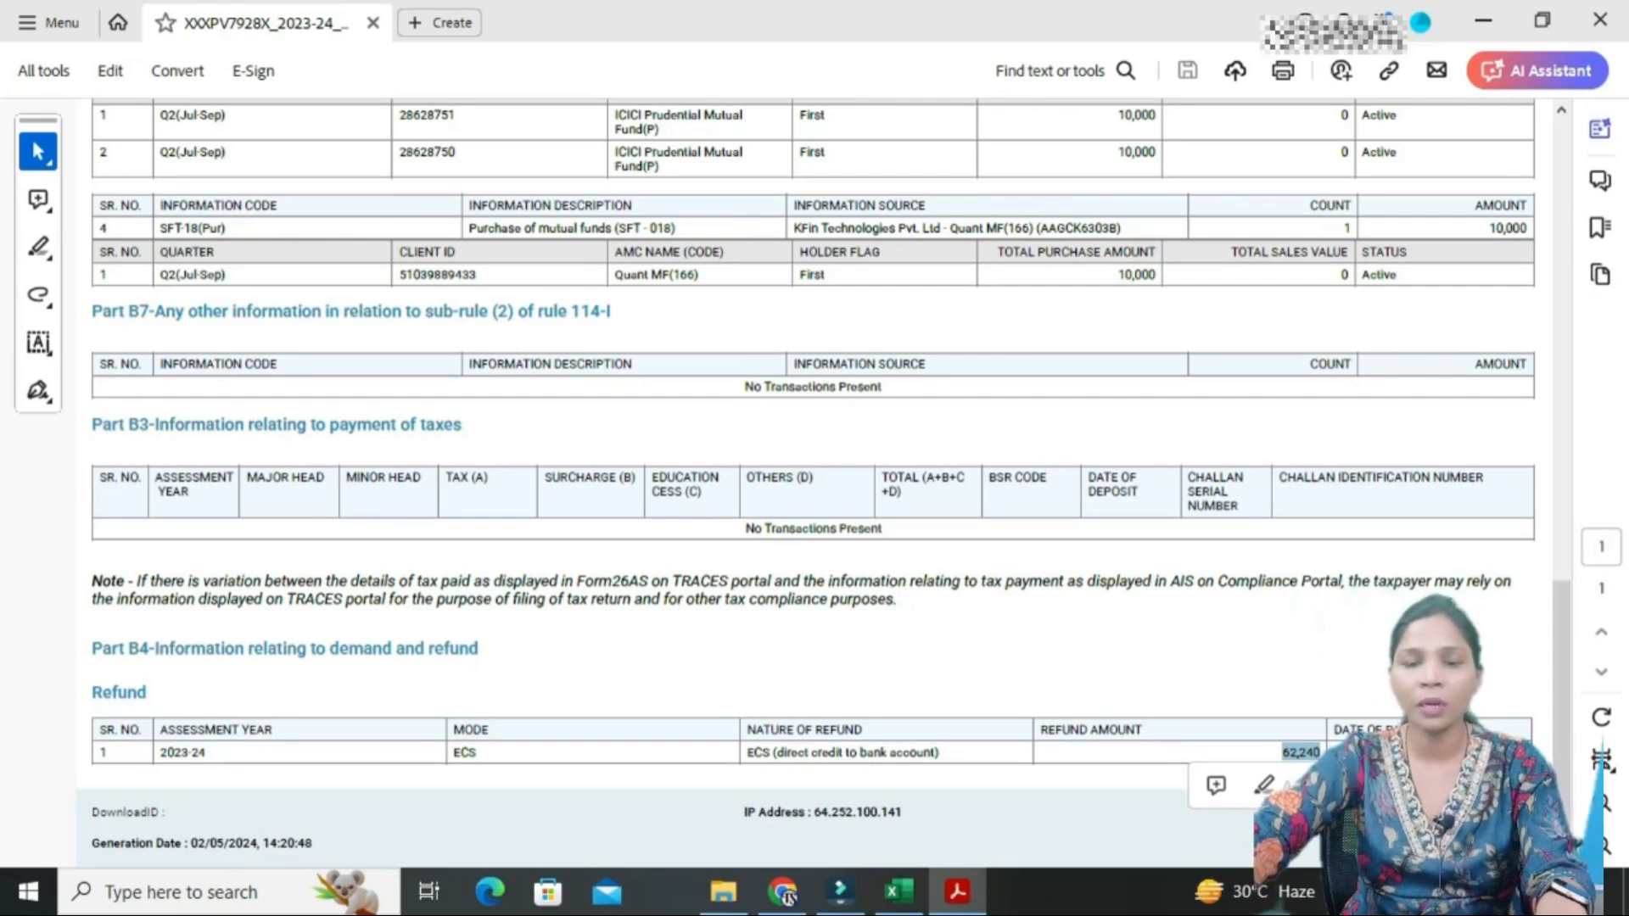
scroll(815, 424, "up", 3)
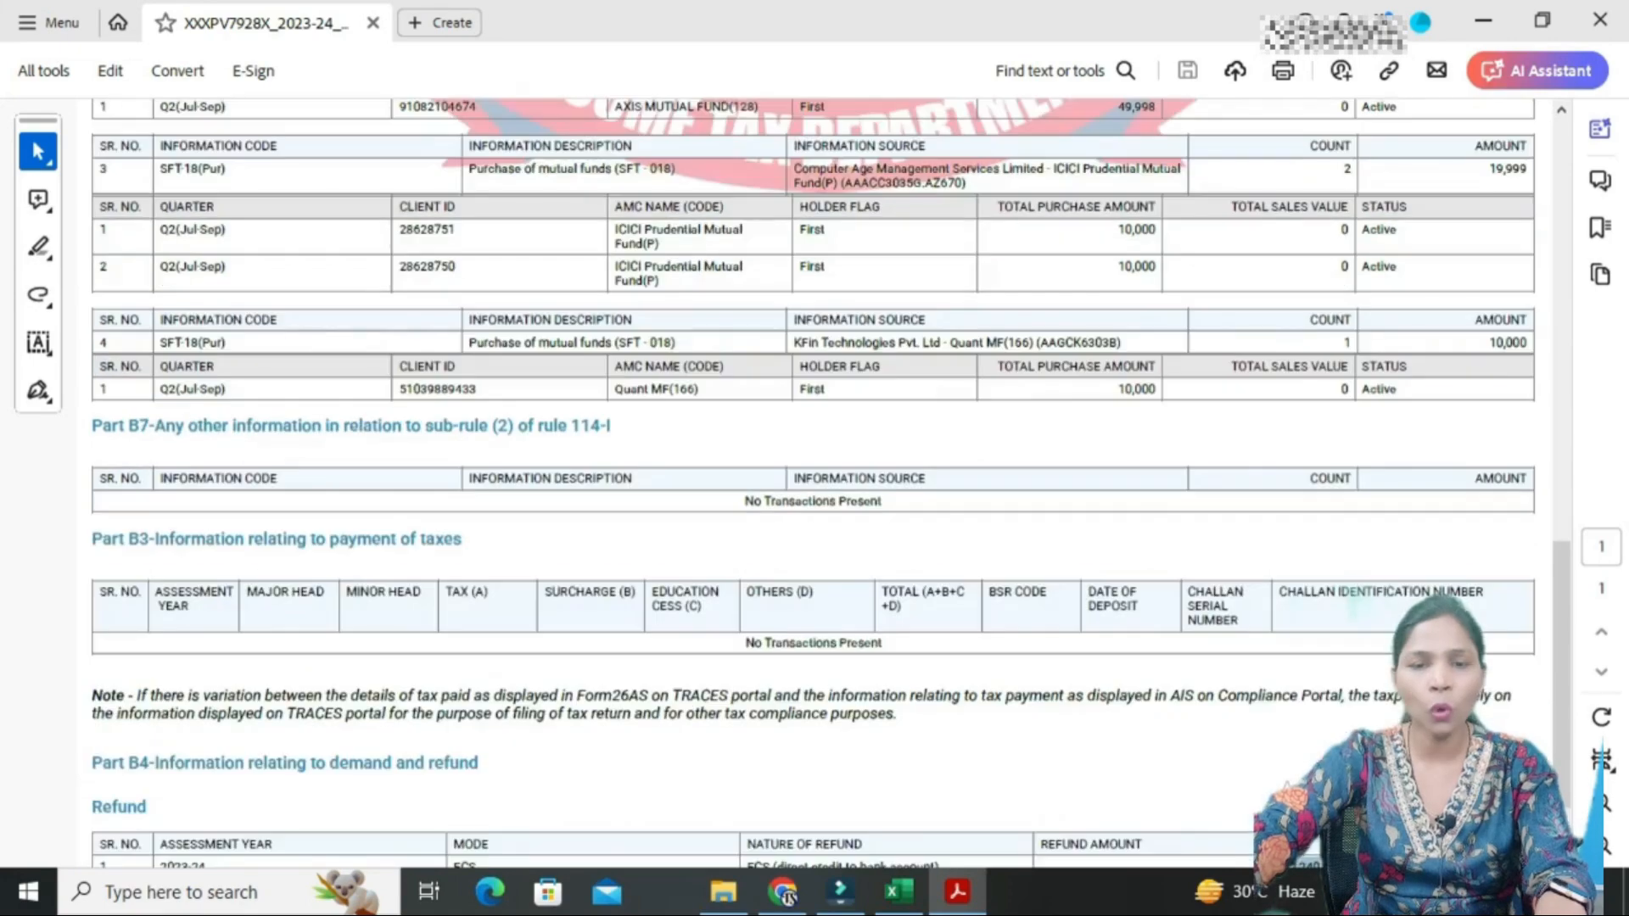
scroll(815, 475, "up", 15)
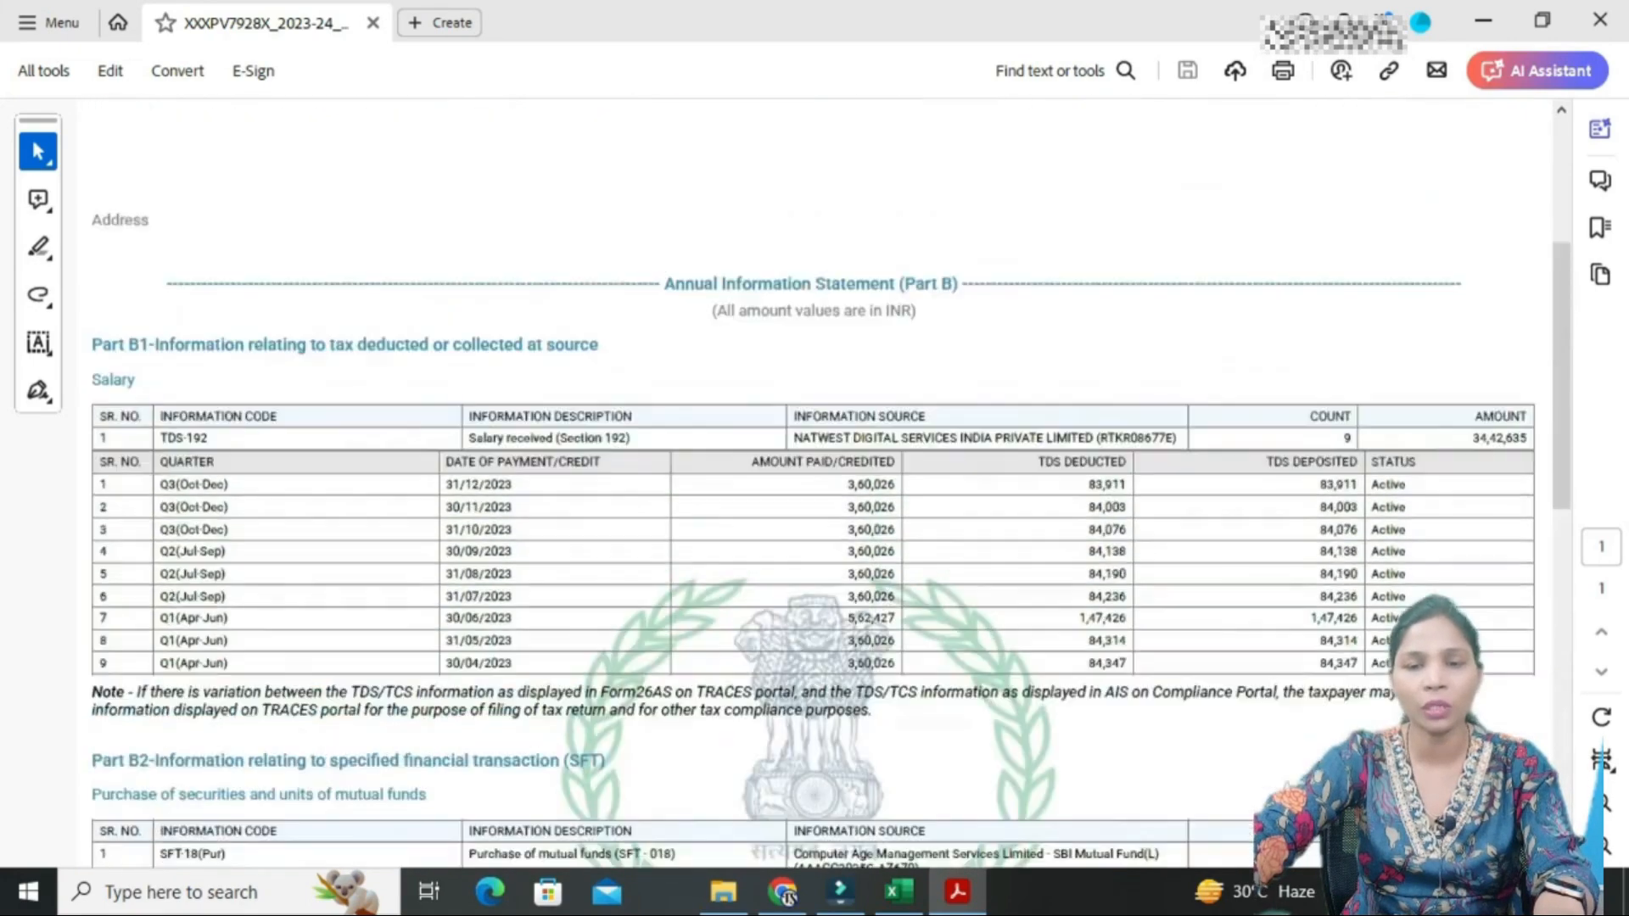
scroll(815, 475, "up", 3)
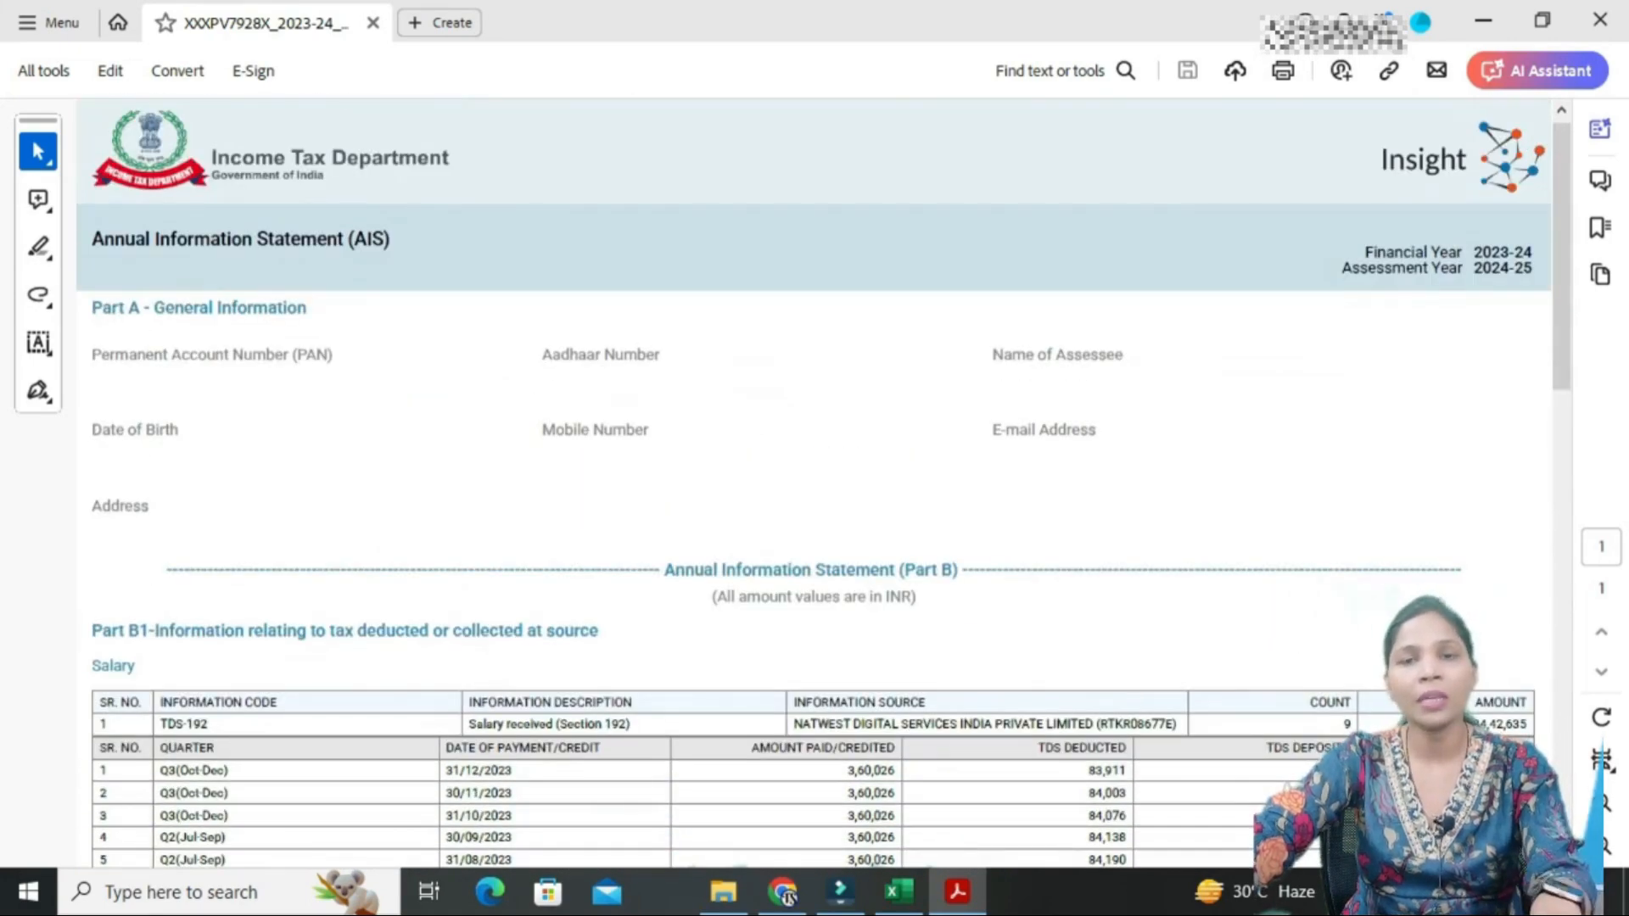
scroll(815, 476, "down", 20)
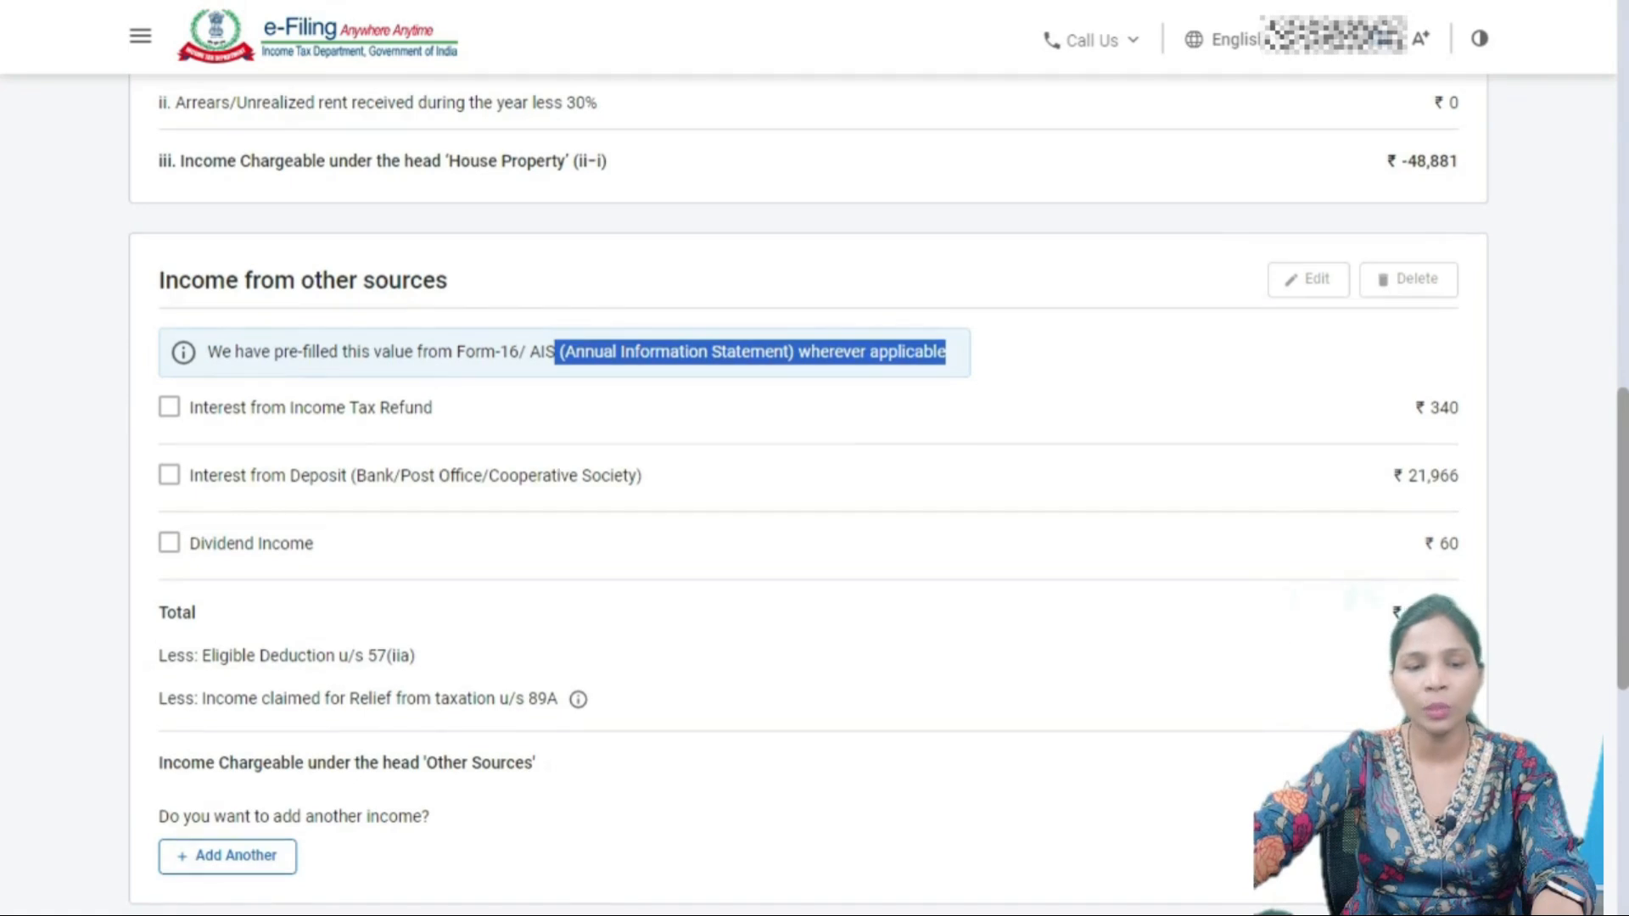
scroll(806, 509, "down", 3)
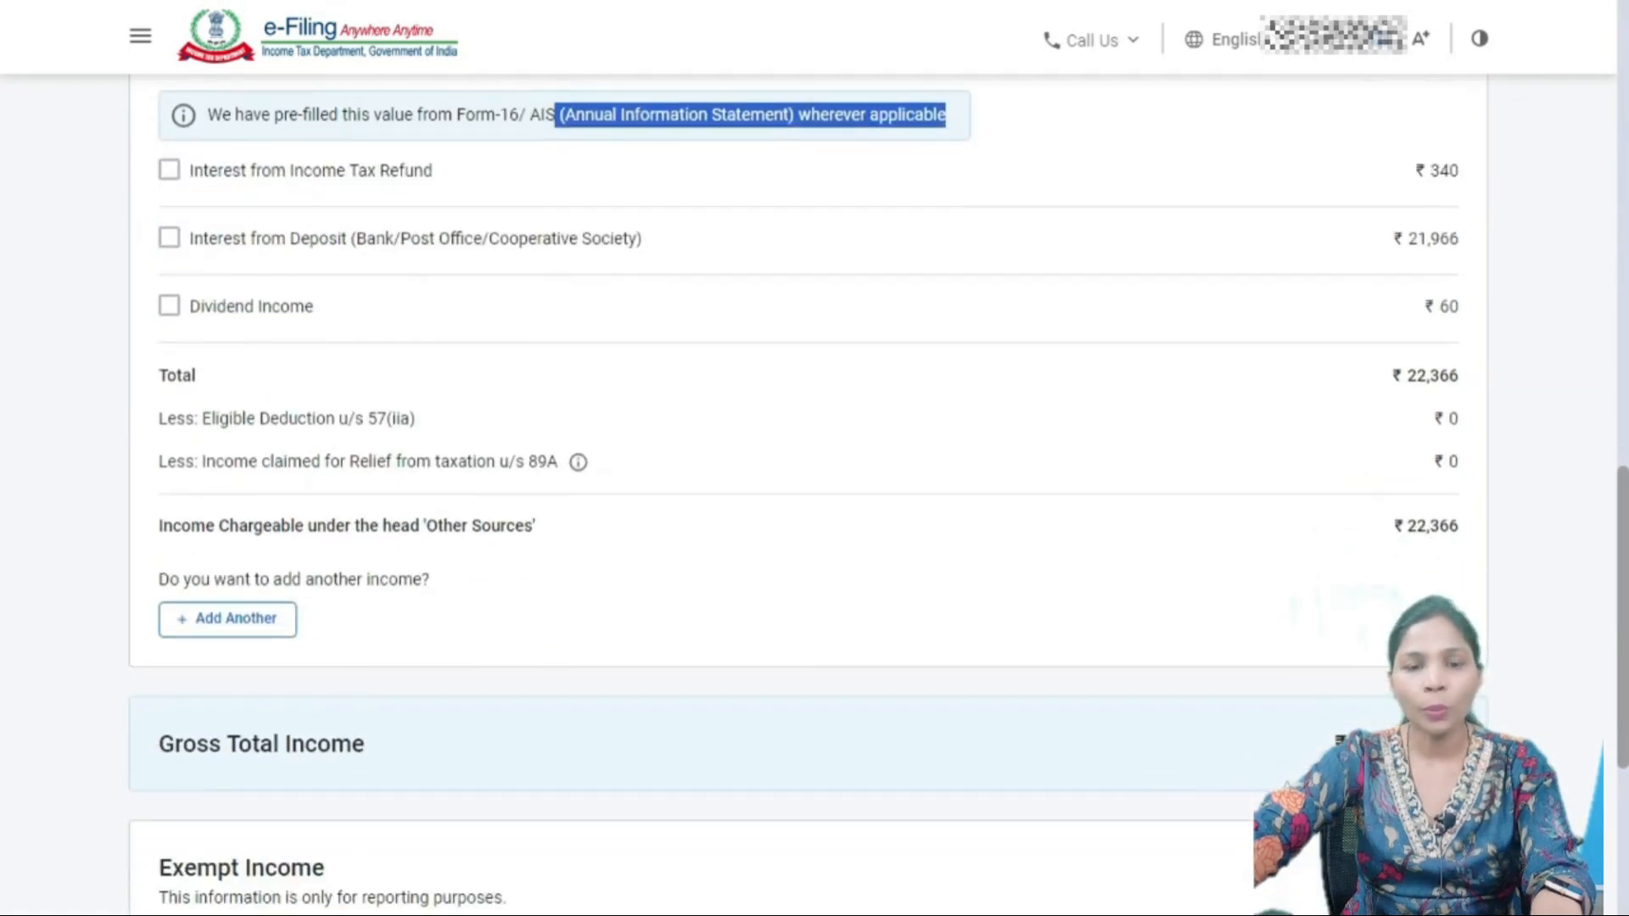
- Open the income from other sources details for editing and scroll through the questions
left_click(227, 618)
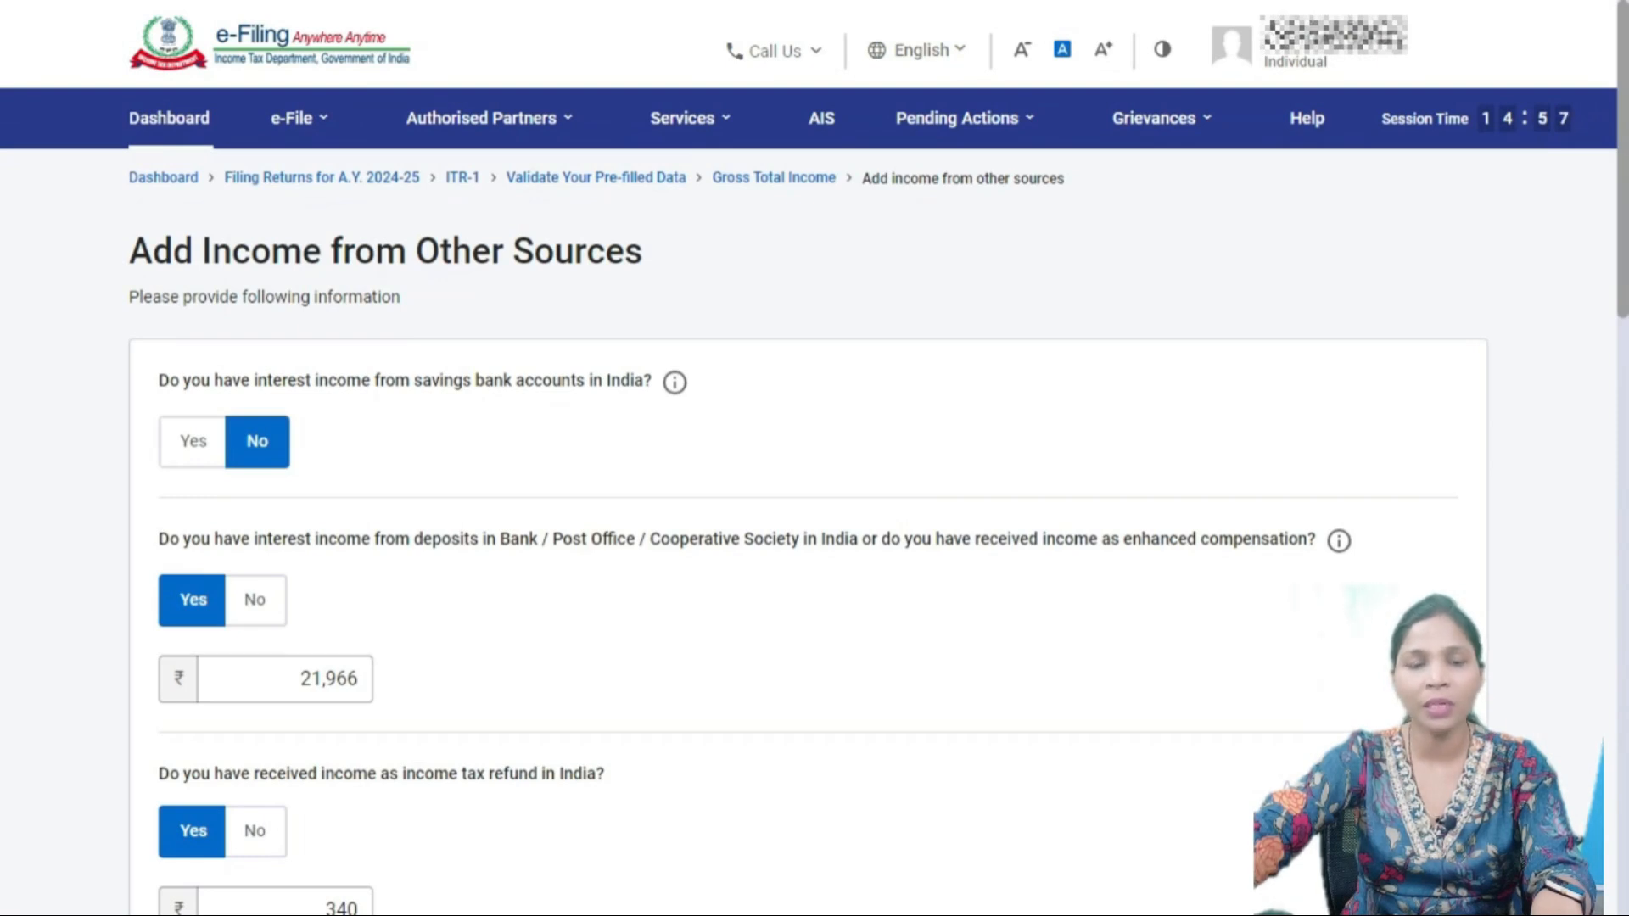
scroll(806, 543, "down", 2)
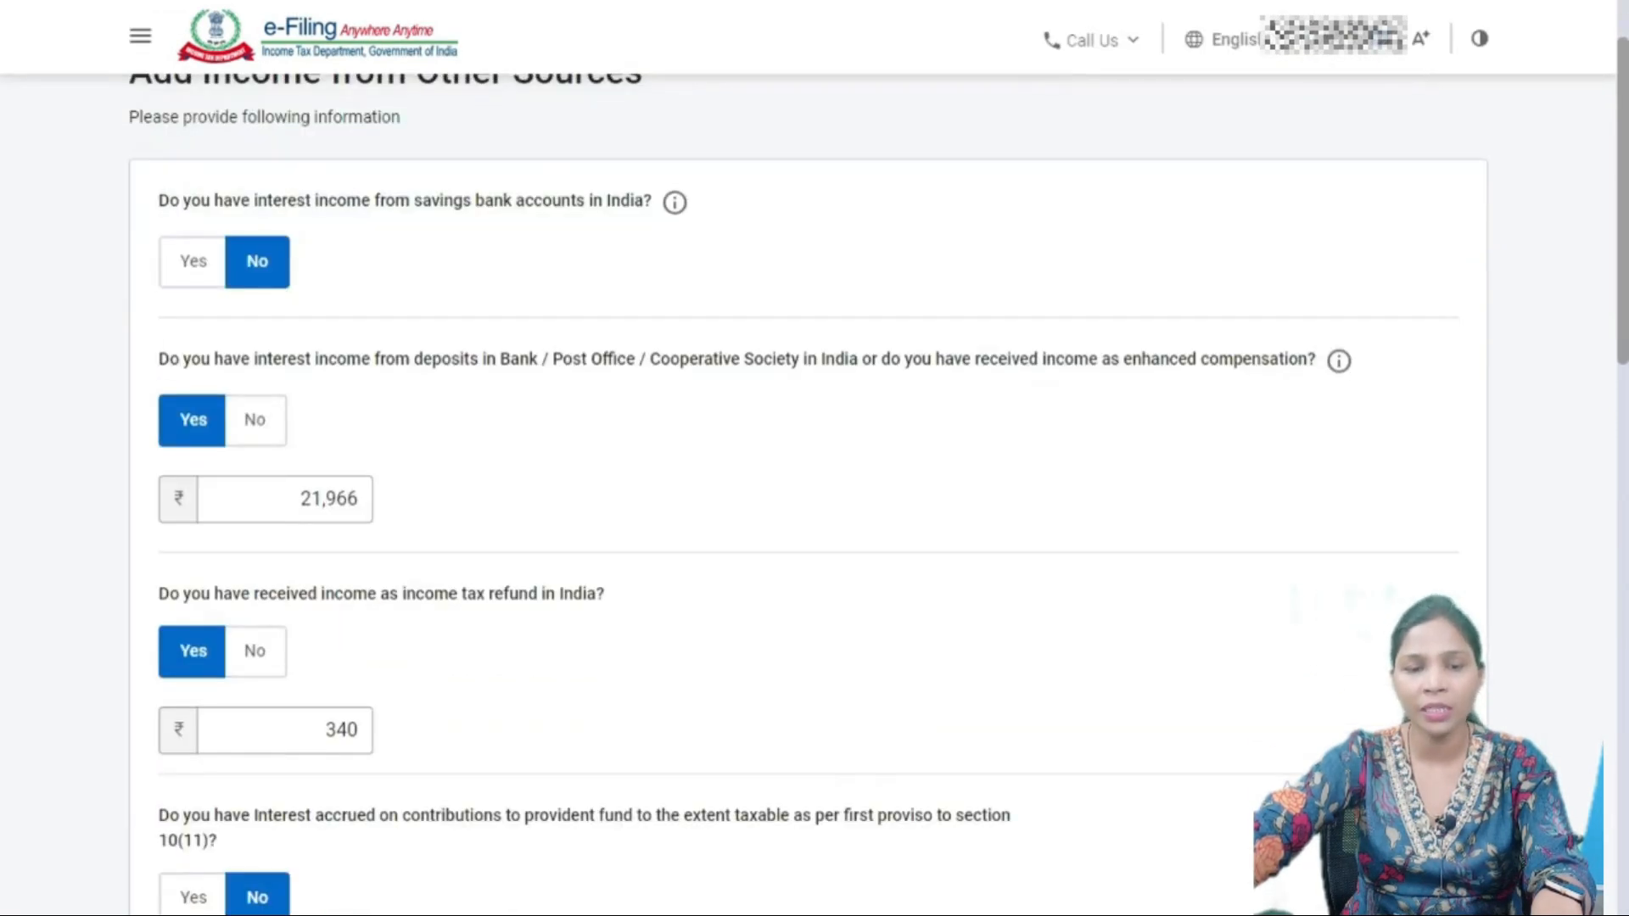
scroll(807, 492, "down", 3)
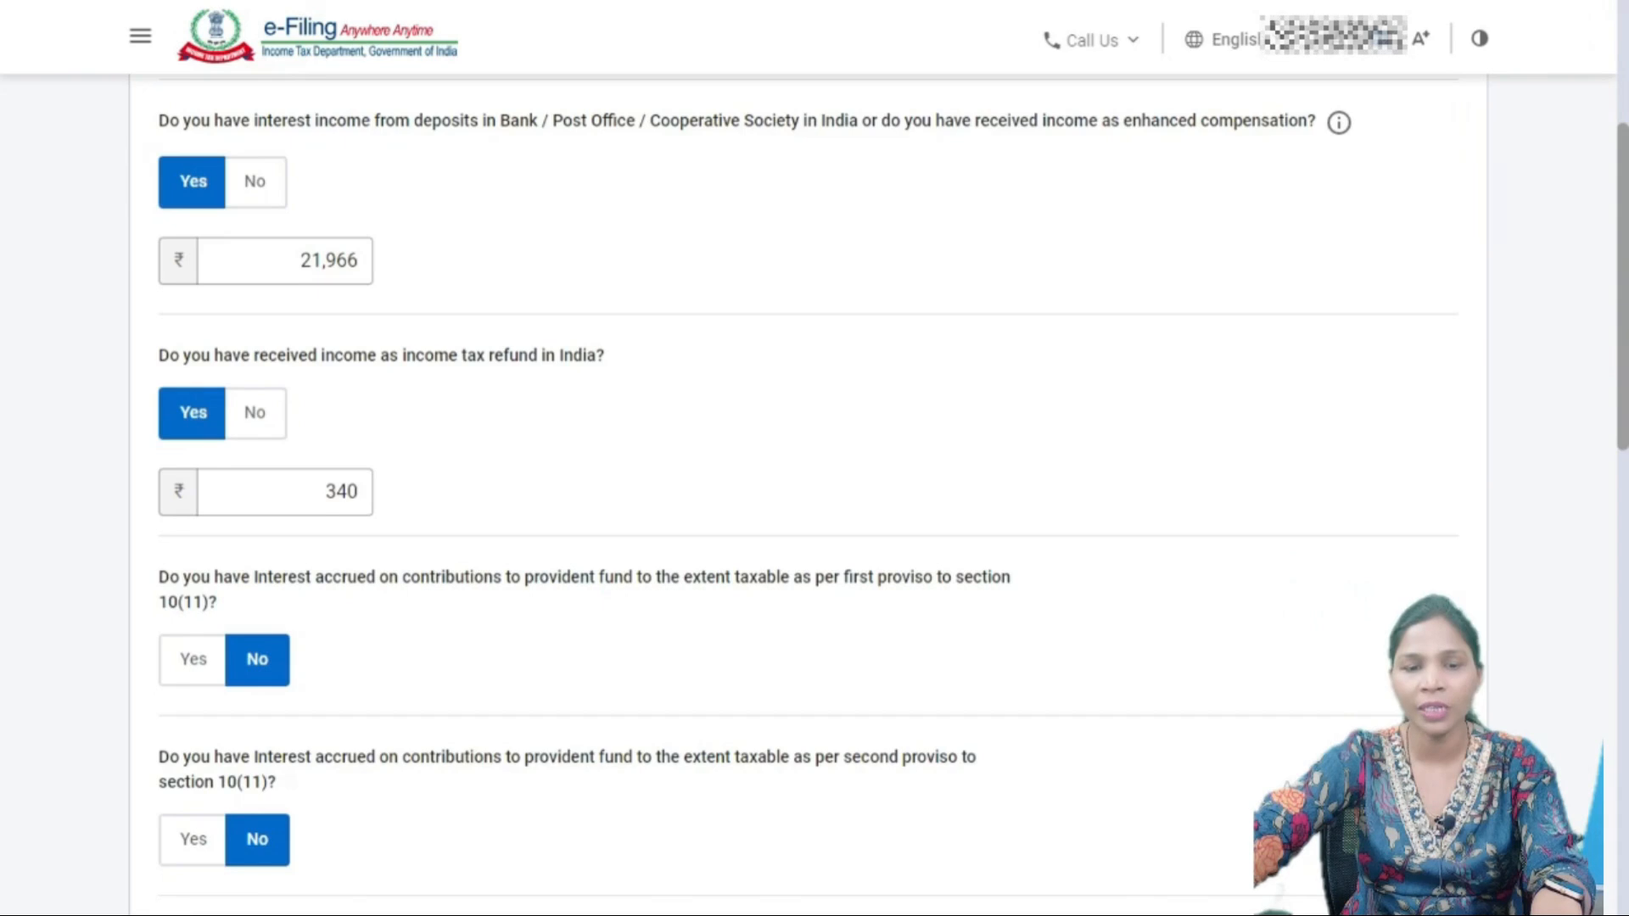
scroll(806, 492, "down", 4)
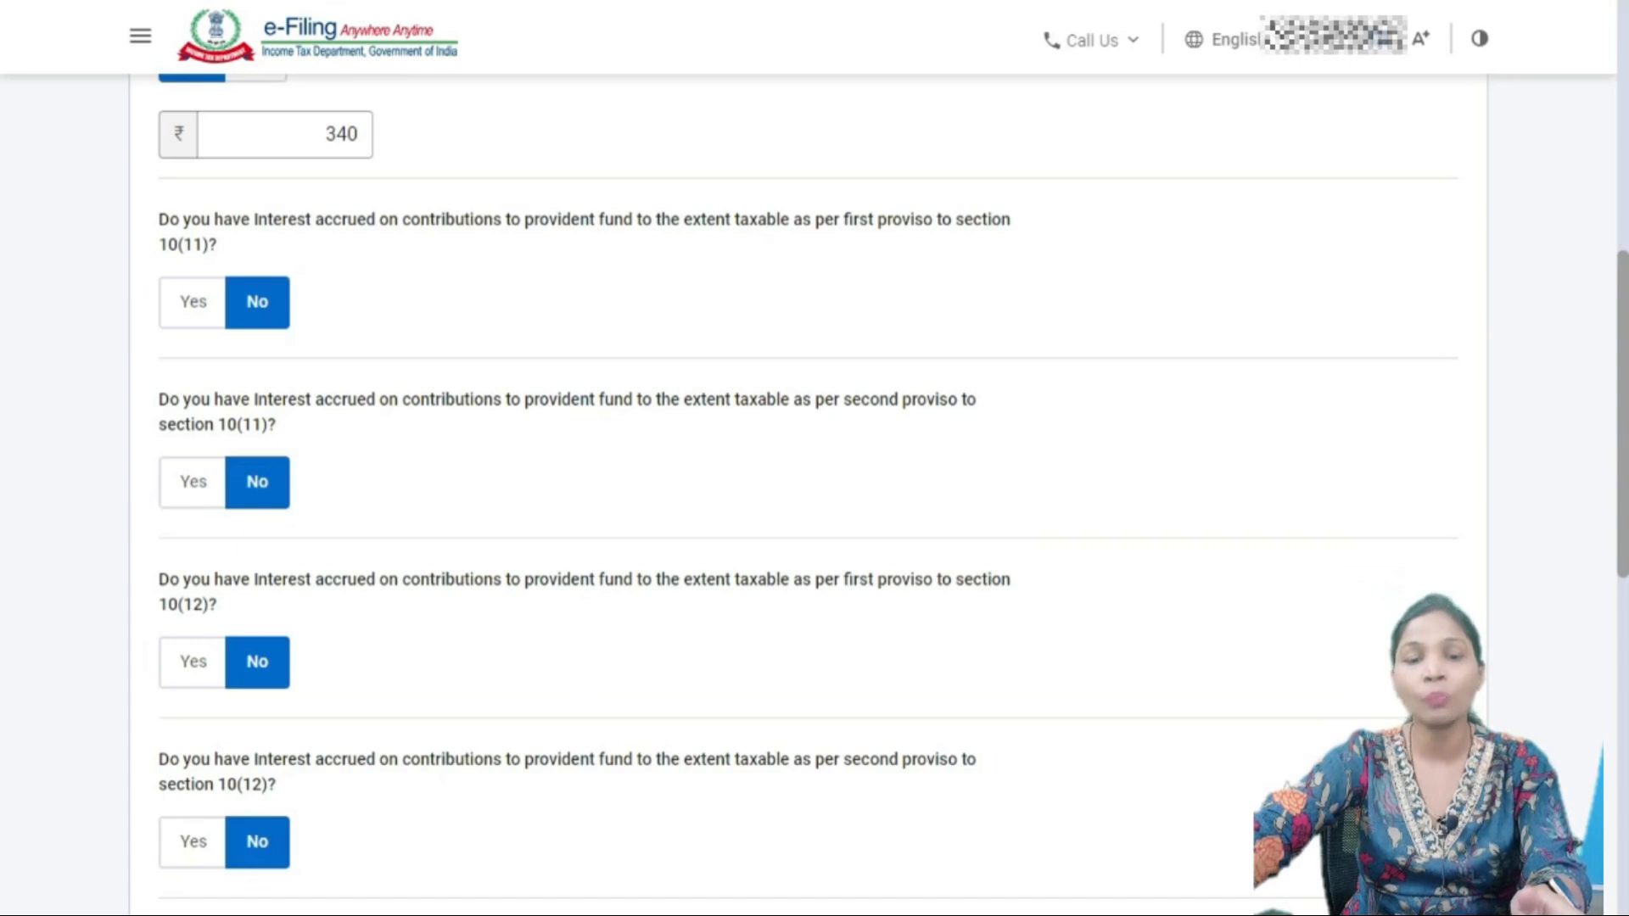
scroll(806, 492, "down", 2)
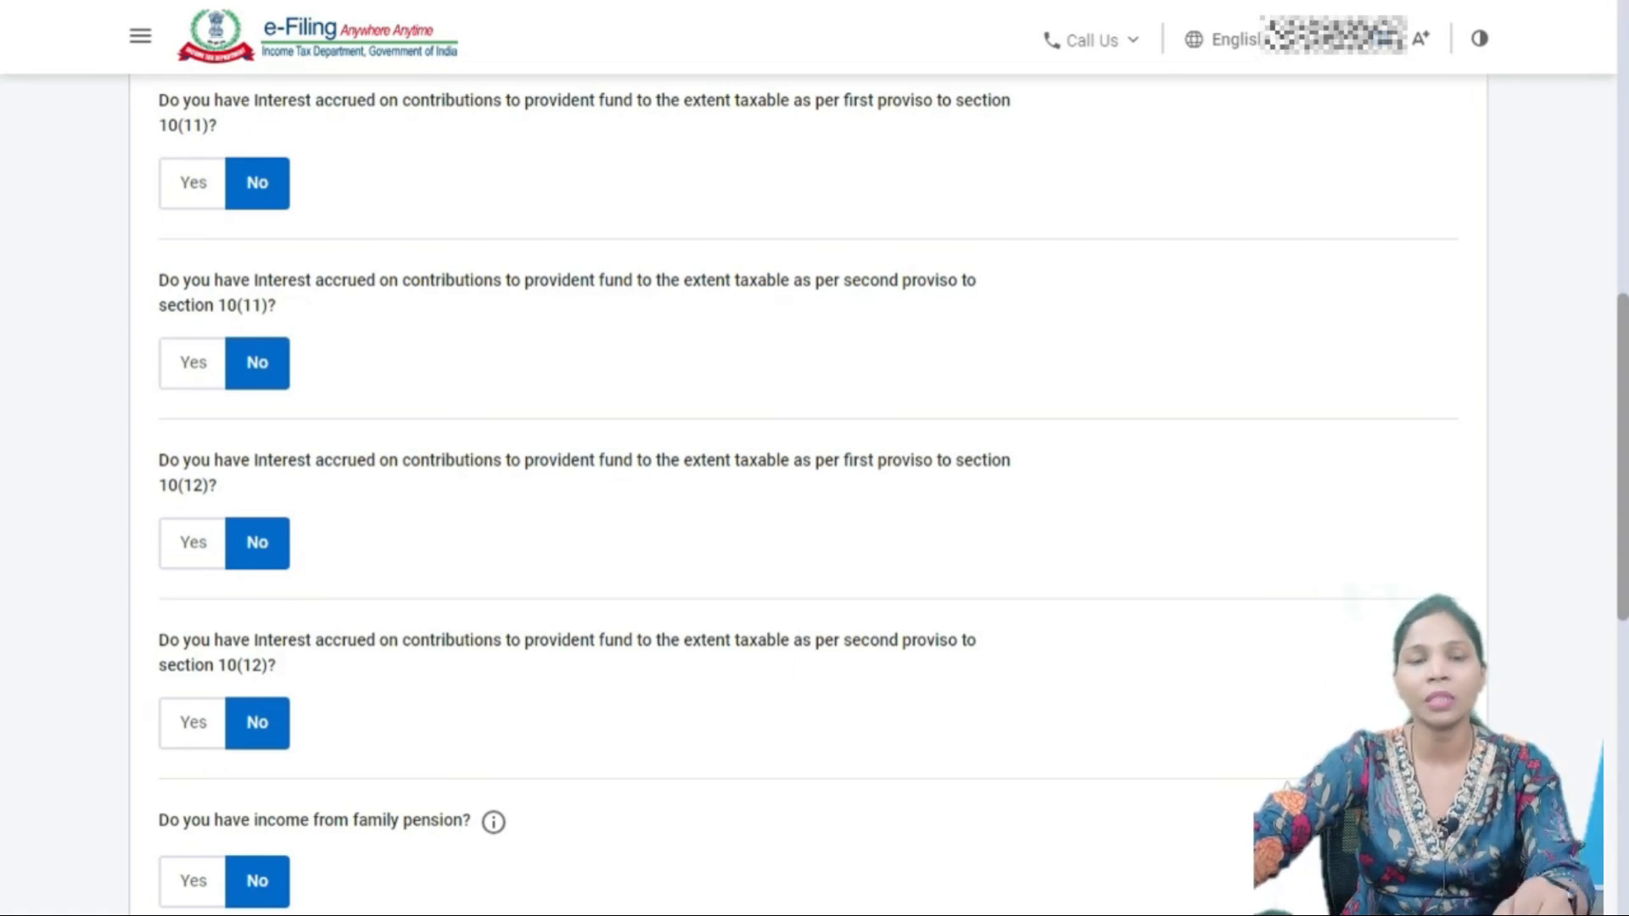
scroll(814, 492, "down", 3)
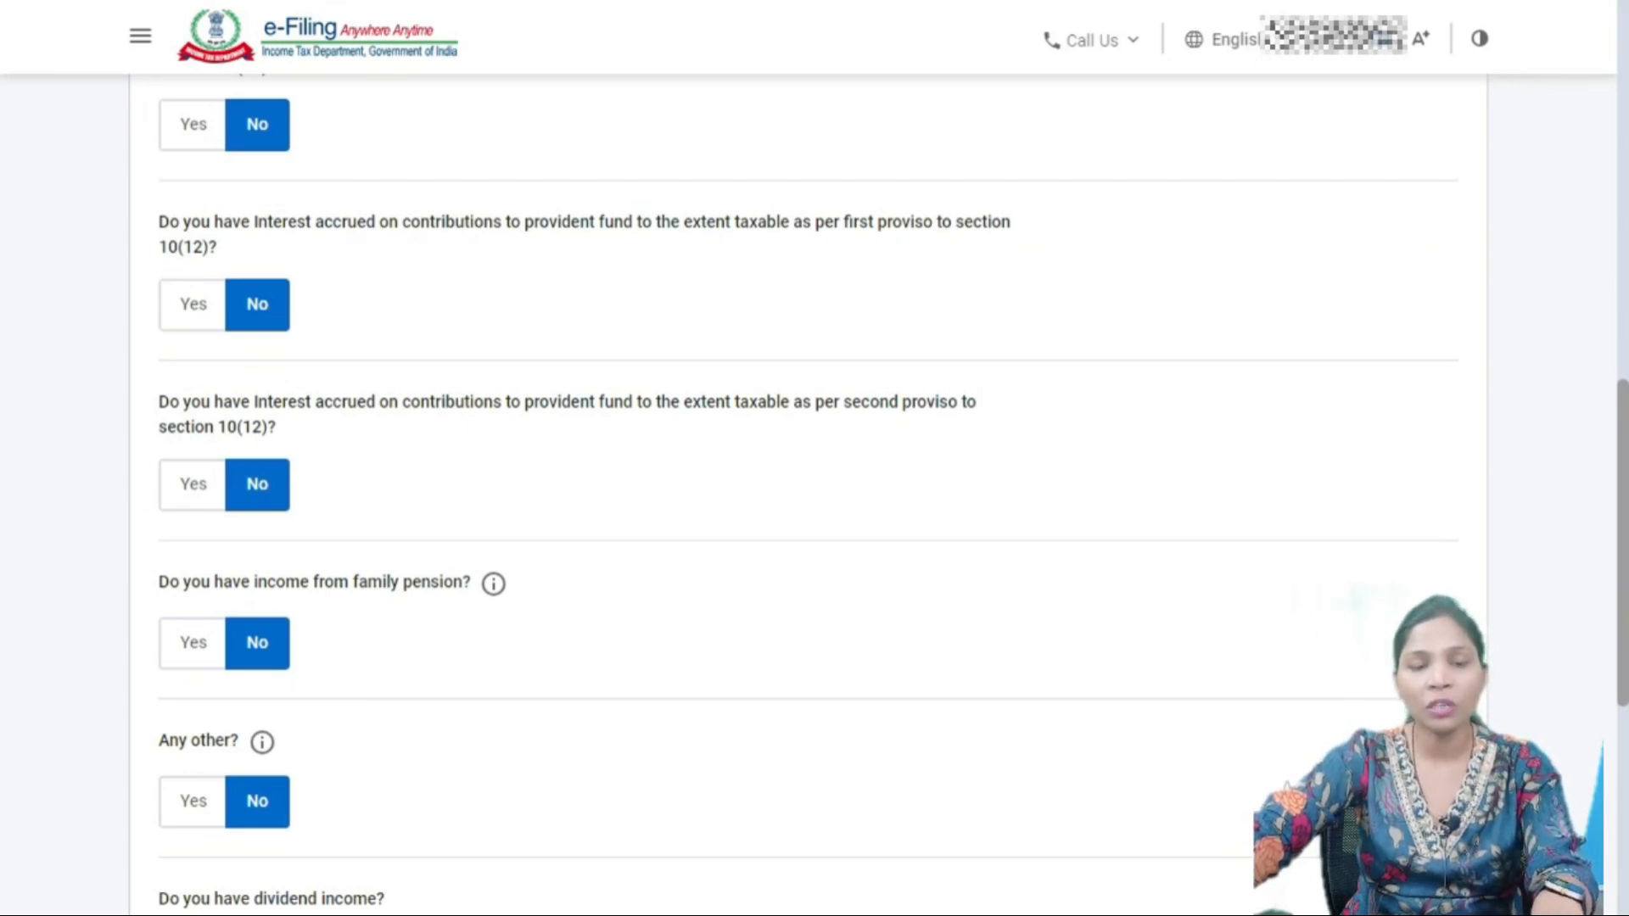
- Answer Yes to family pension income and check that dividend income shows ₹60
left_click(194, 643)
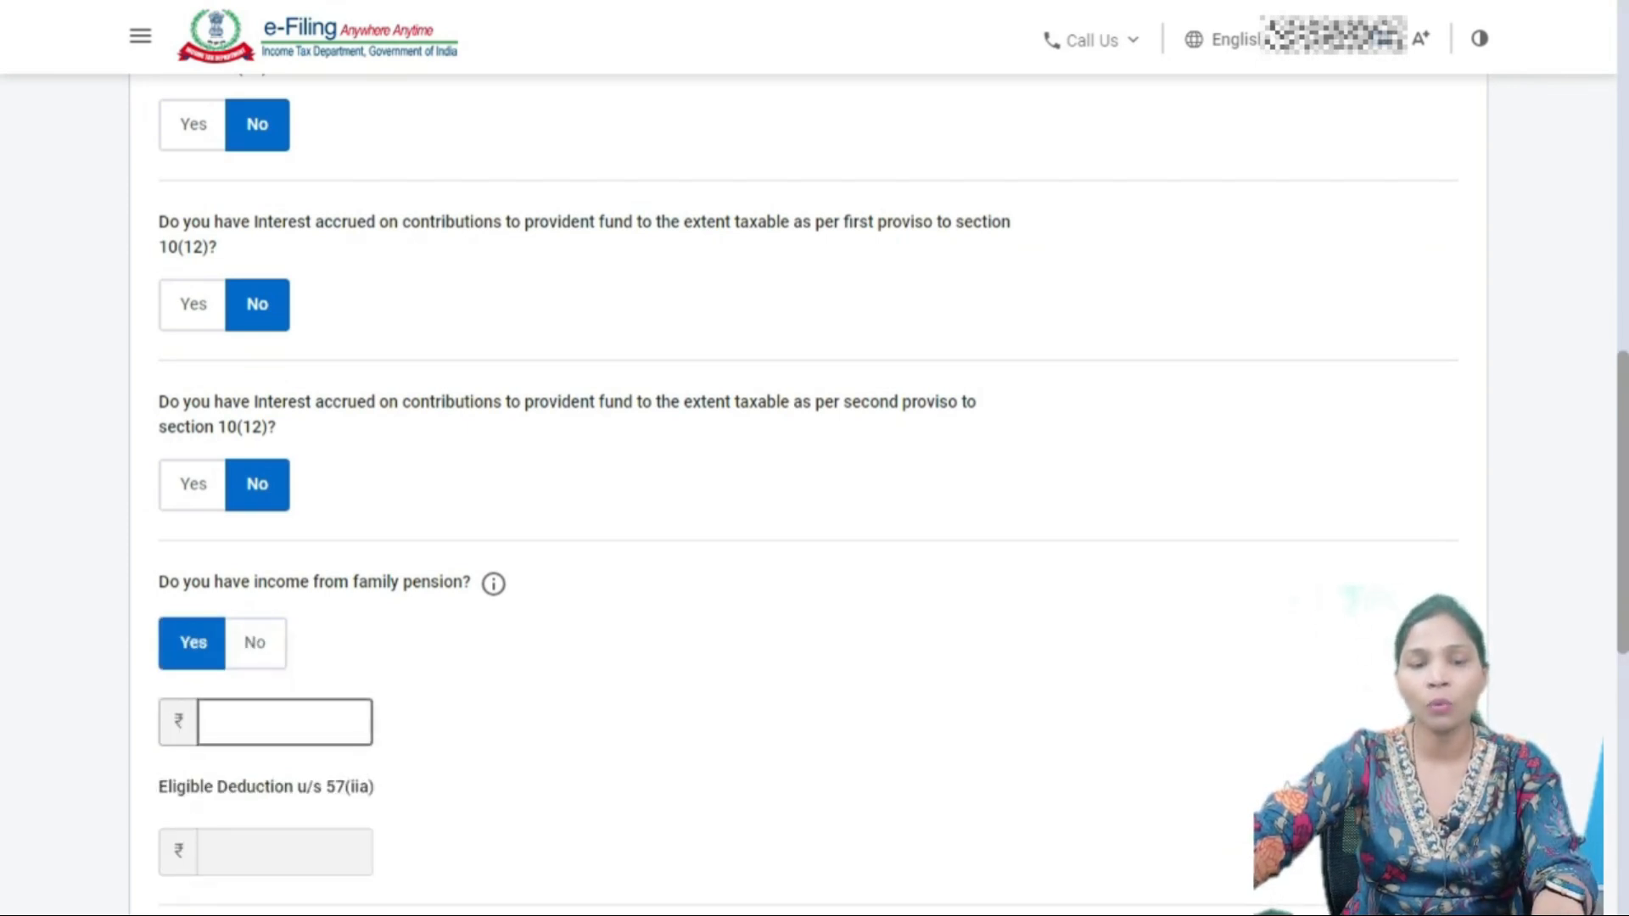
scroll(815, 492, "down", 4)
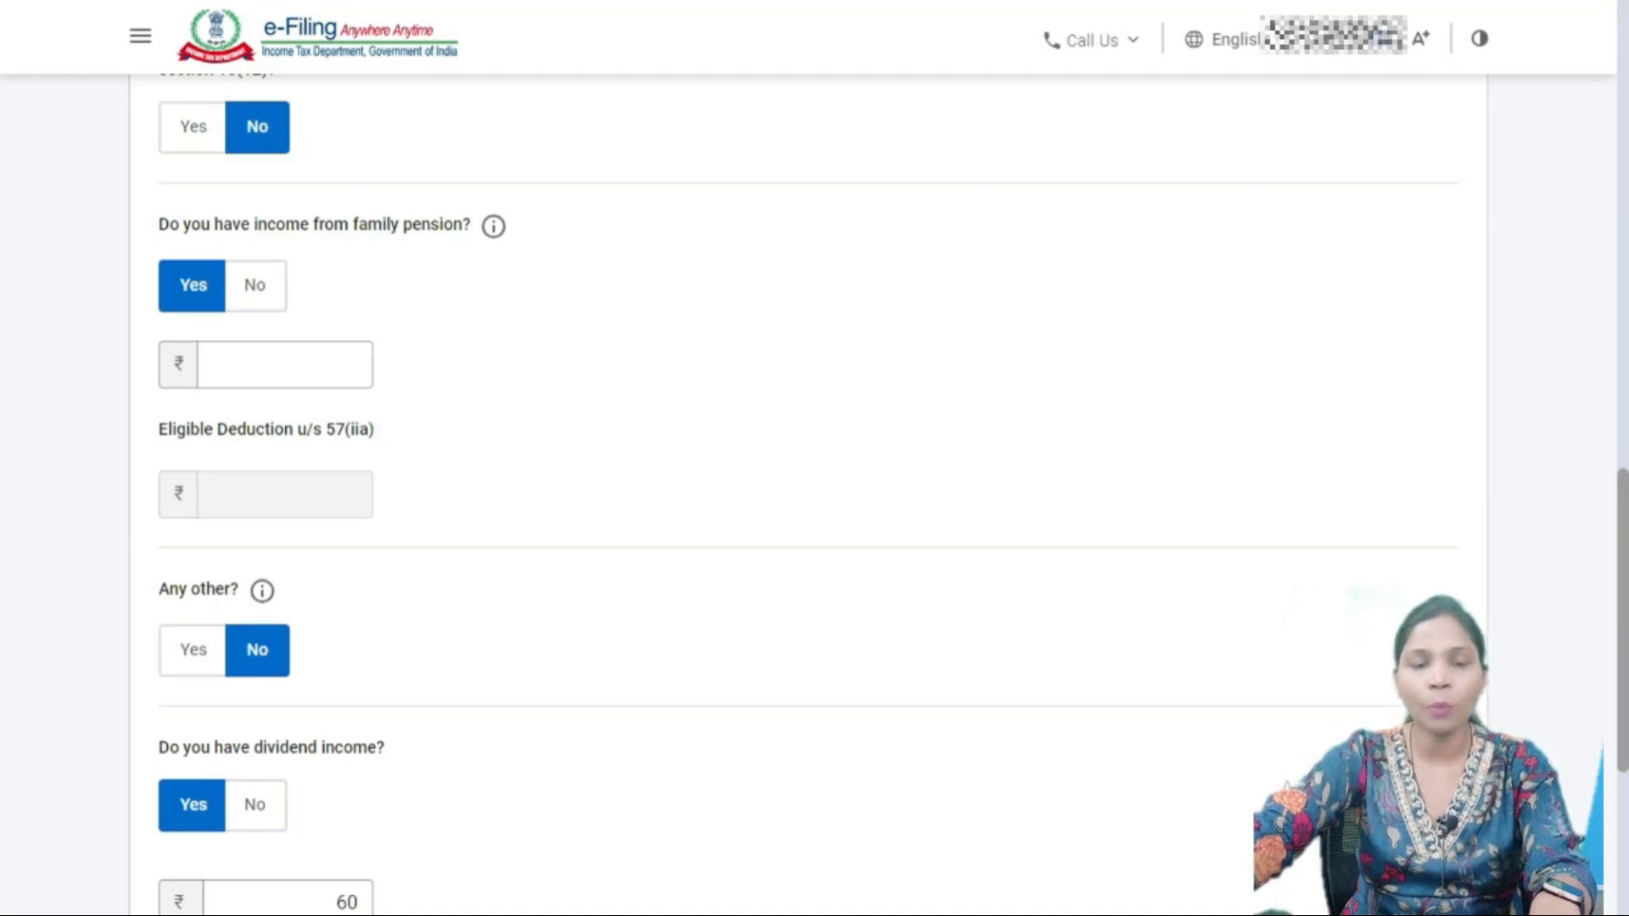
scroll(807, 492, "down", 3)
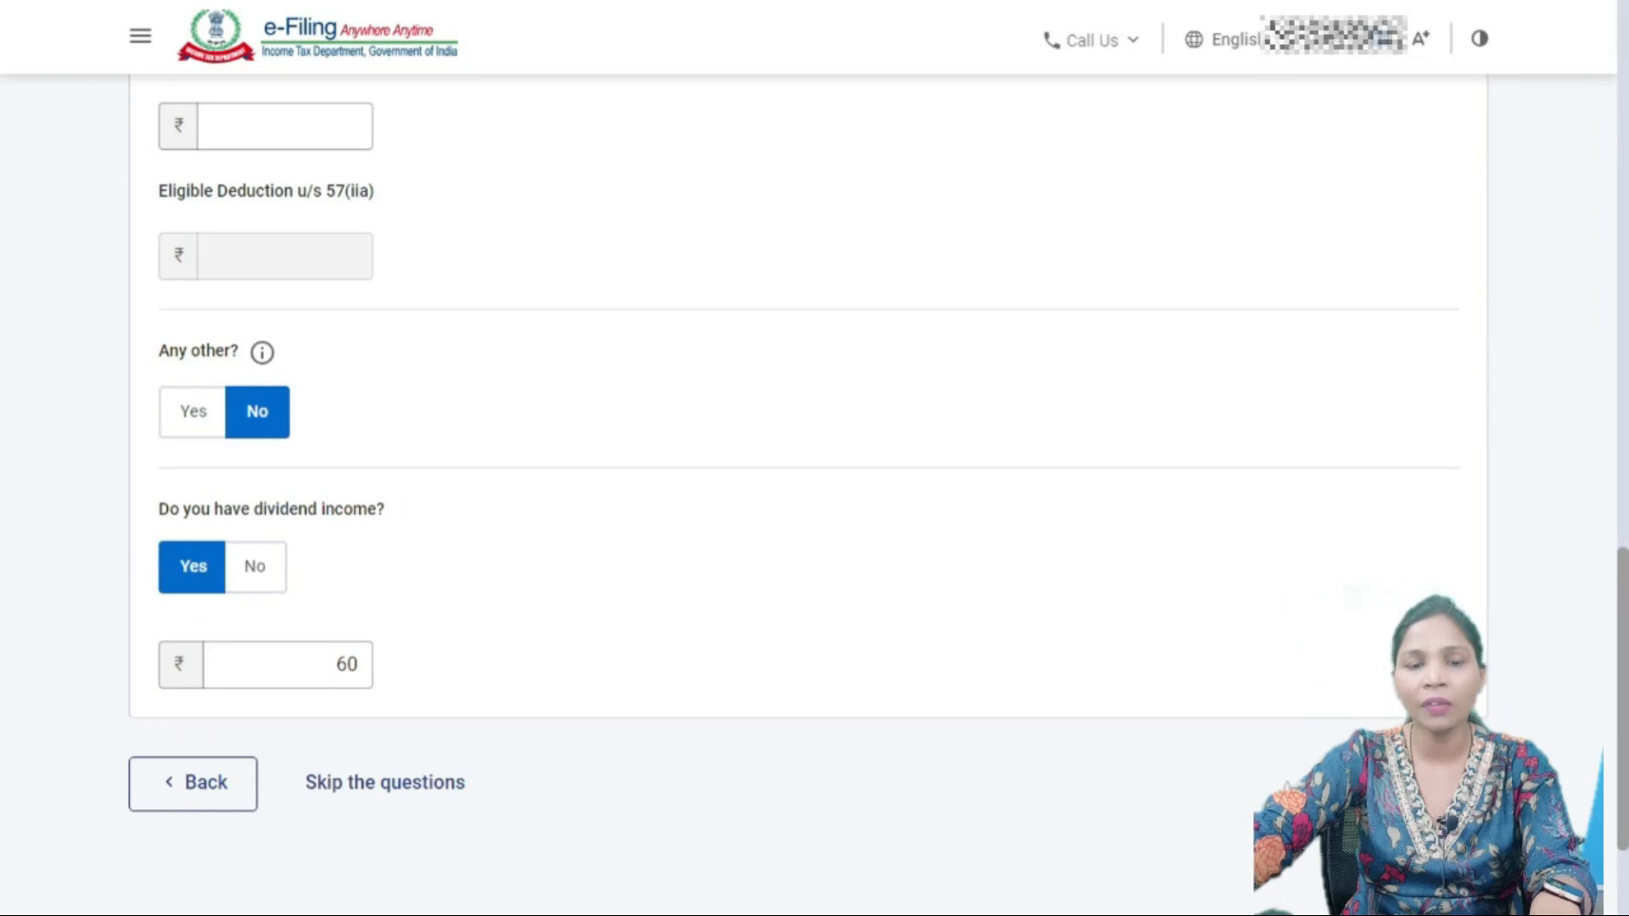
left_click(288, 664)
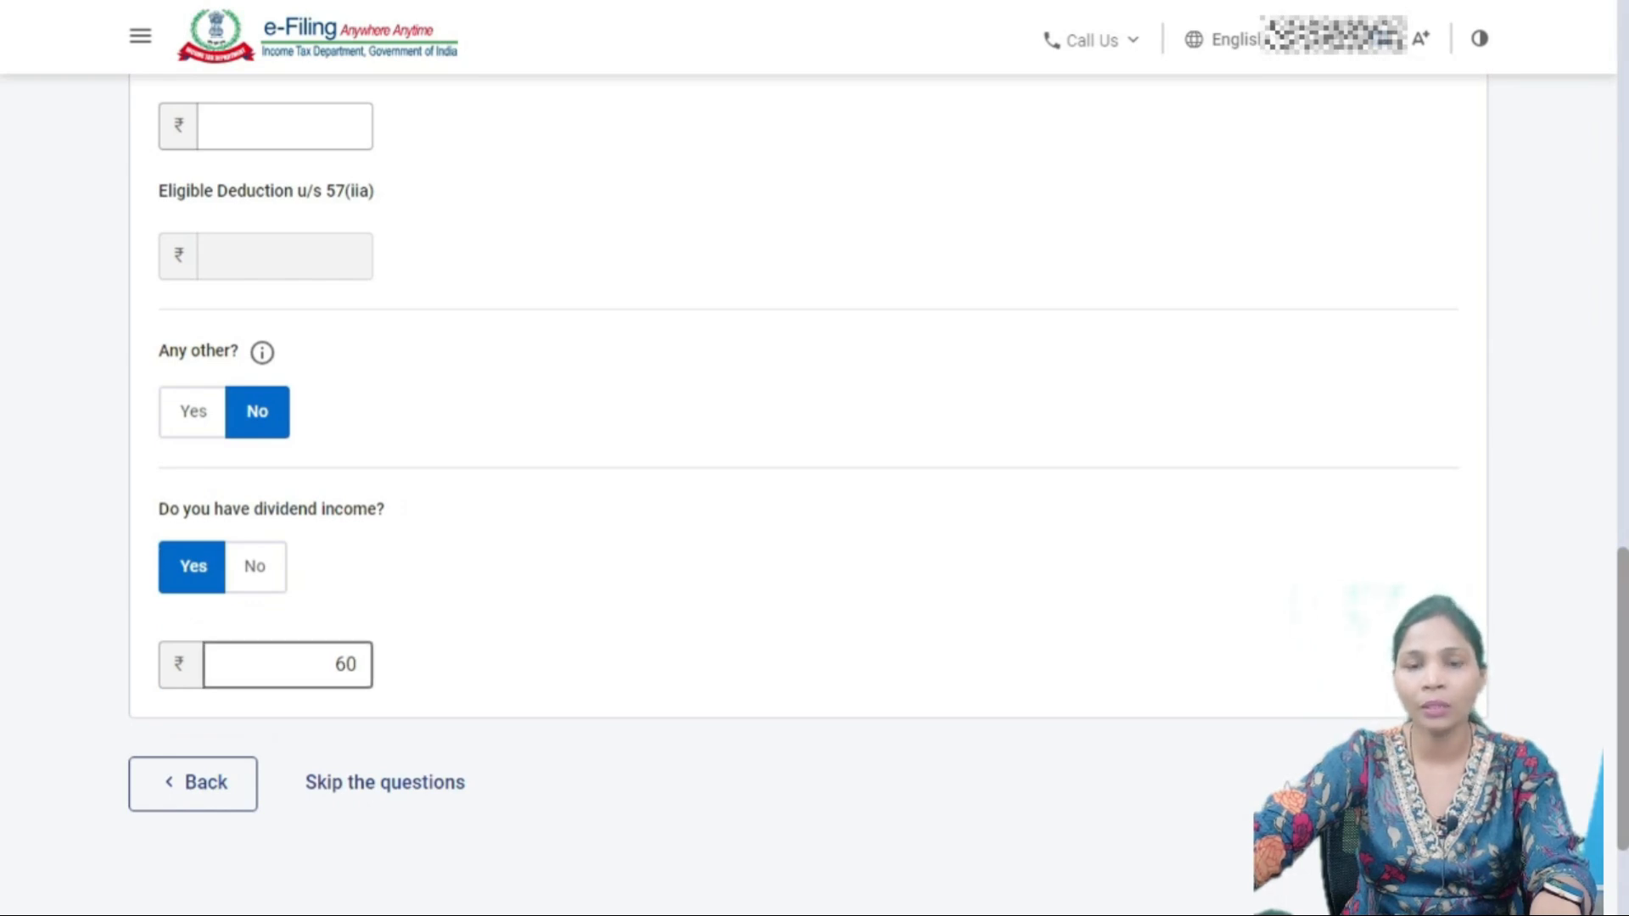
scroll(807, 492, "up", 15)
- Scroll the Gross Total Income (₹36,66,983) page to Exempt Income and start a new entry
scroll(808, 492, "down", 2)
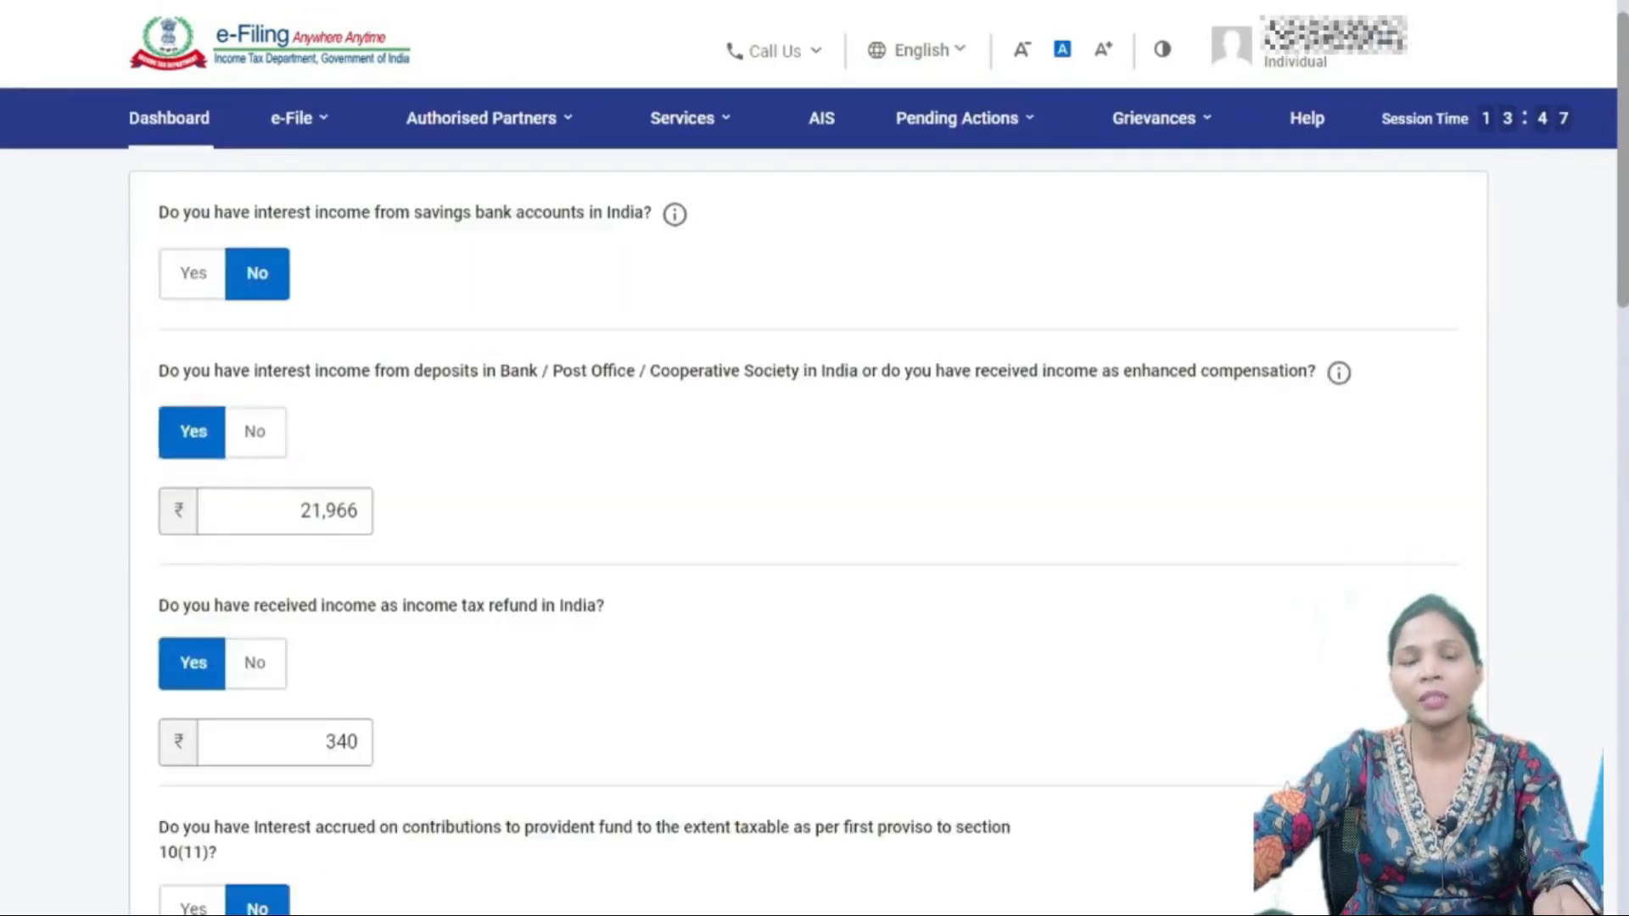
scroll(808, 492, "down", 13)
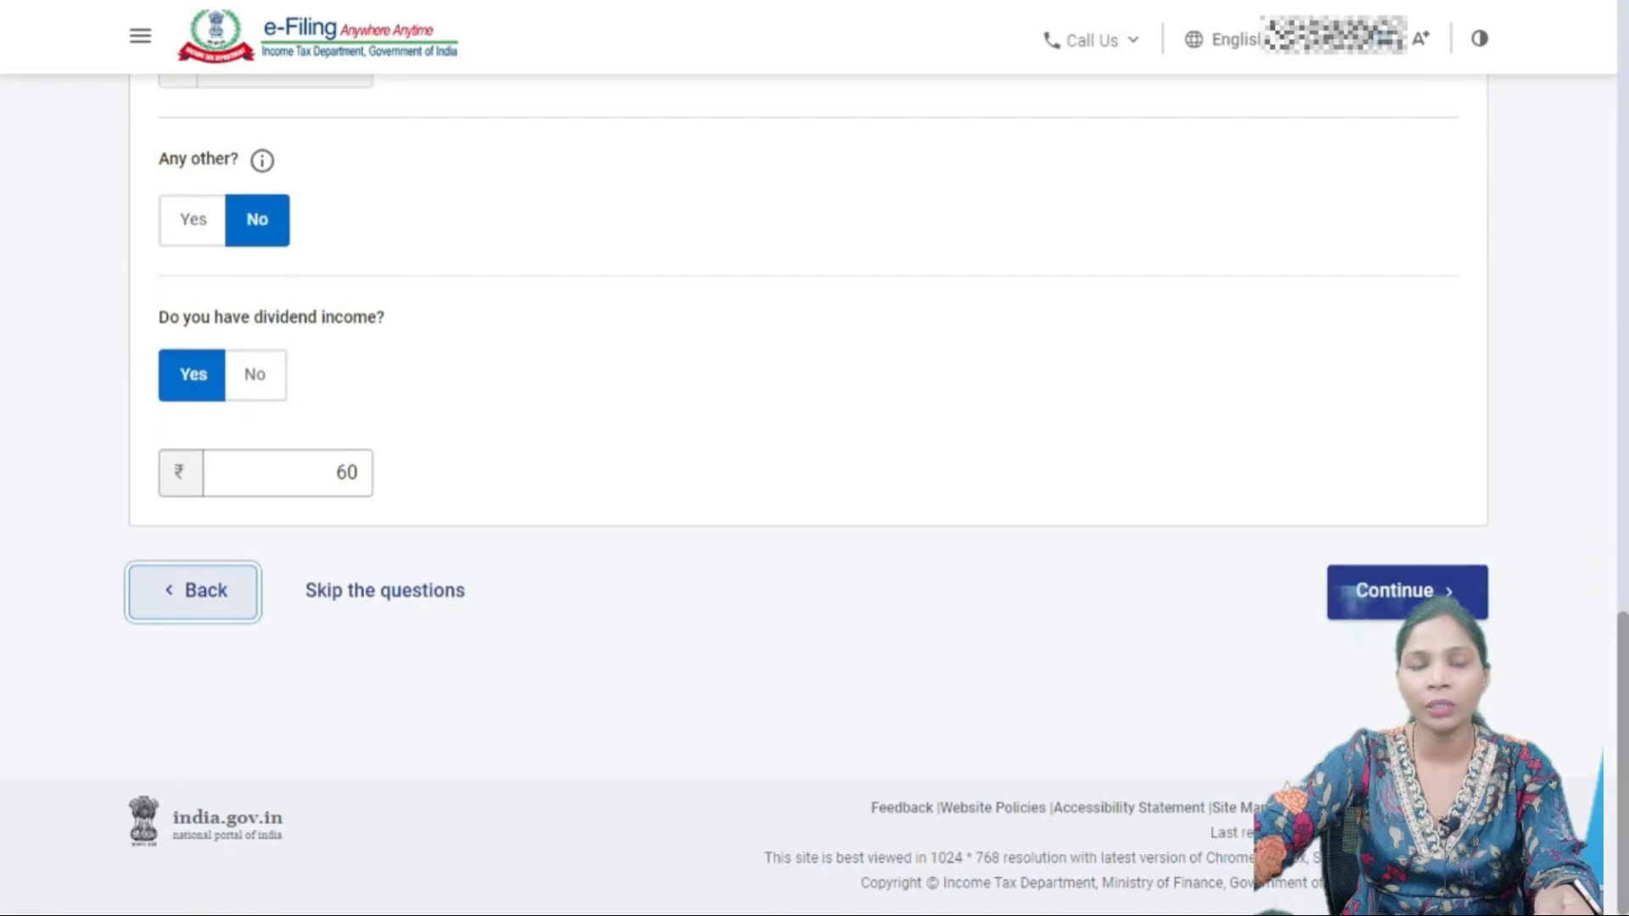
scroll(808, 492, "down", 10)
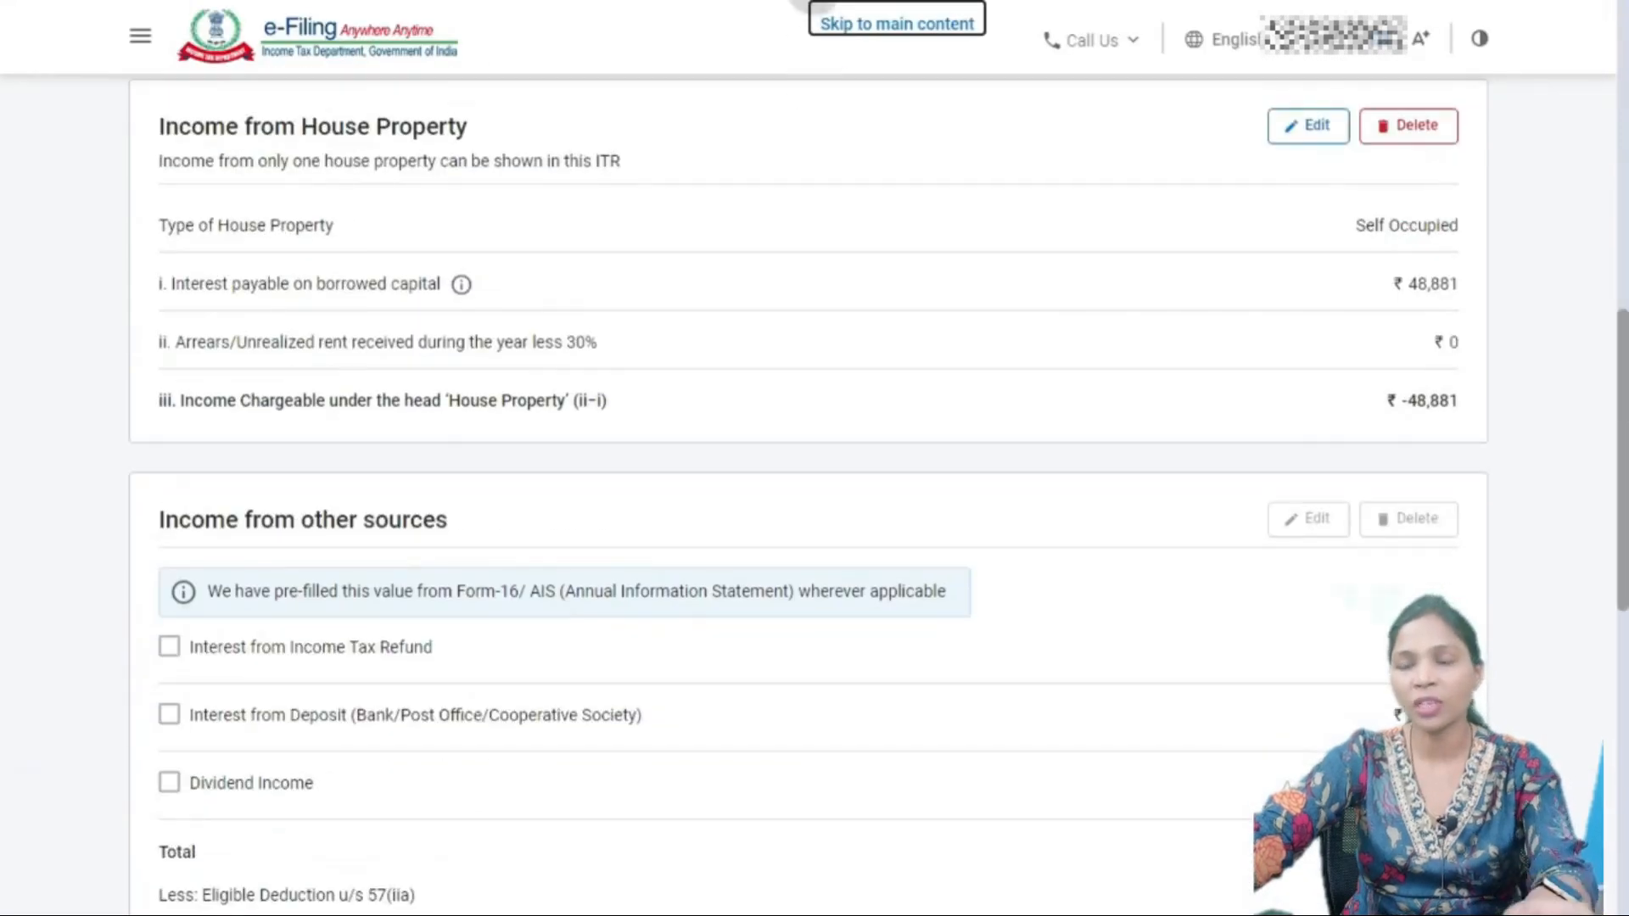
scroll(808, 493, "down", 3)
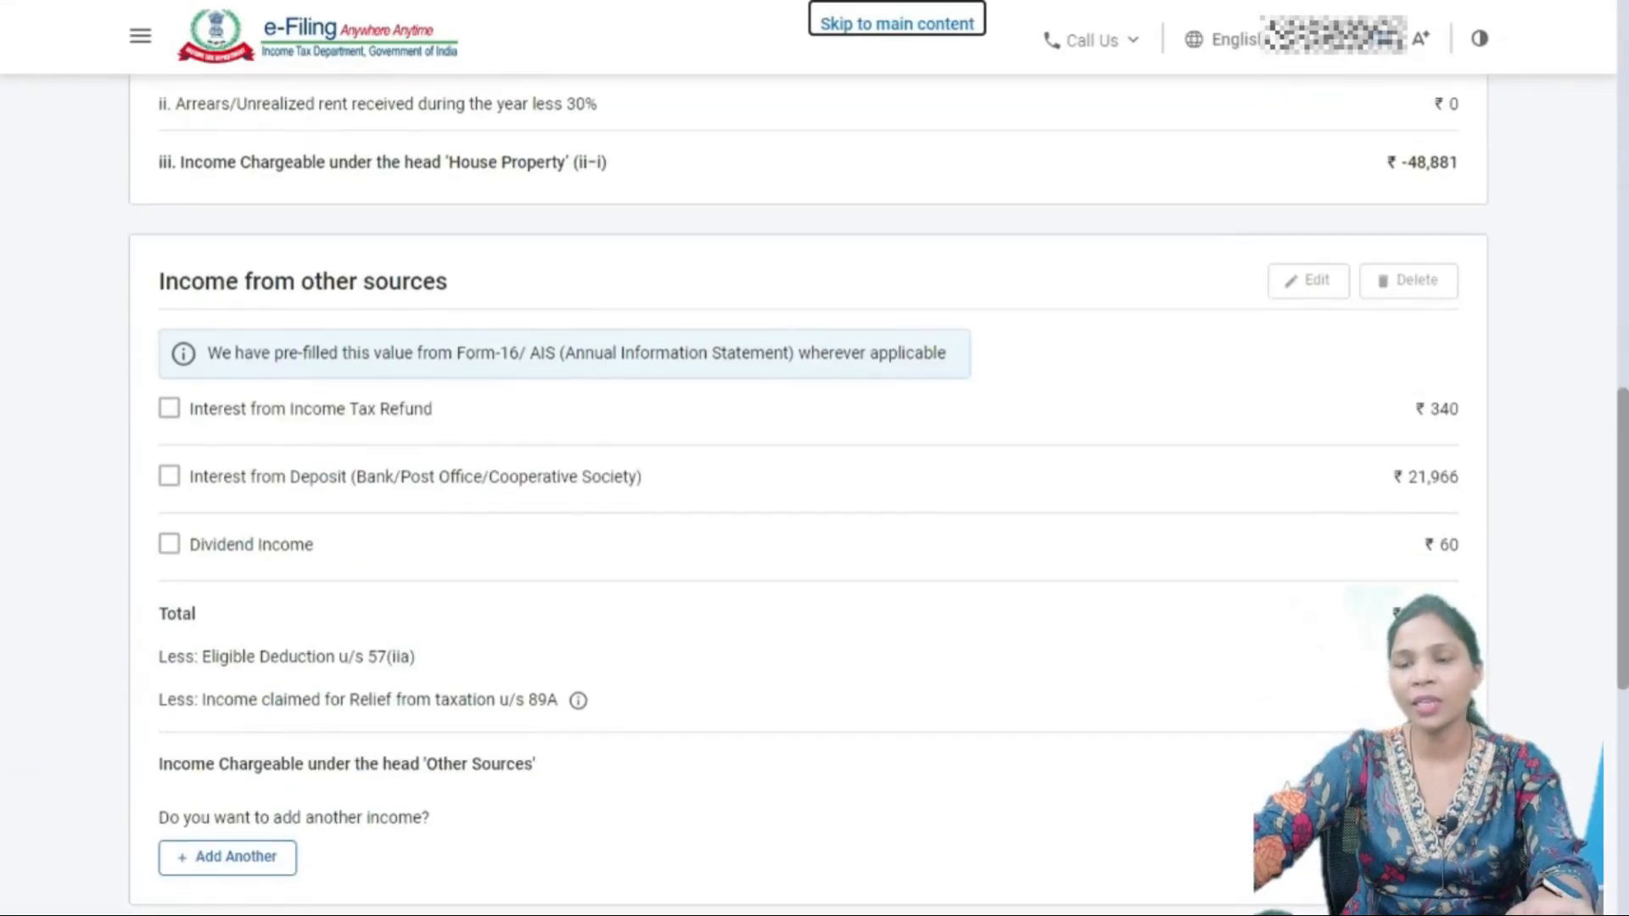
scroll(807, 492, "down", 6)
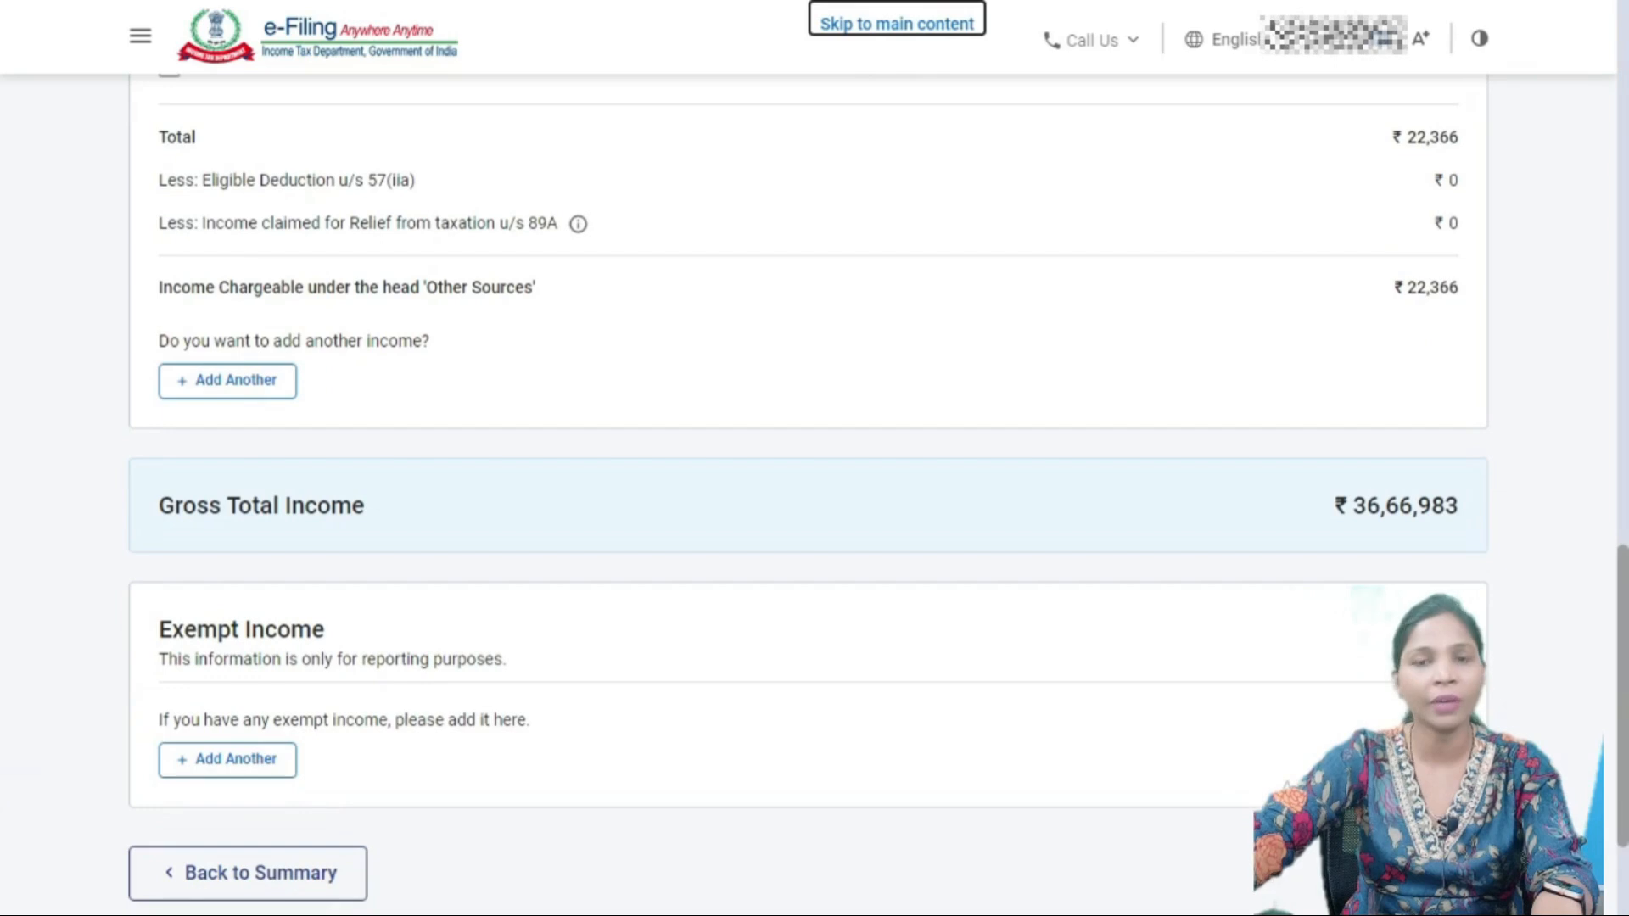
scroll(807, 493, "down", 2)
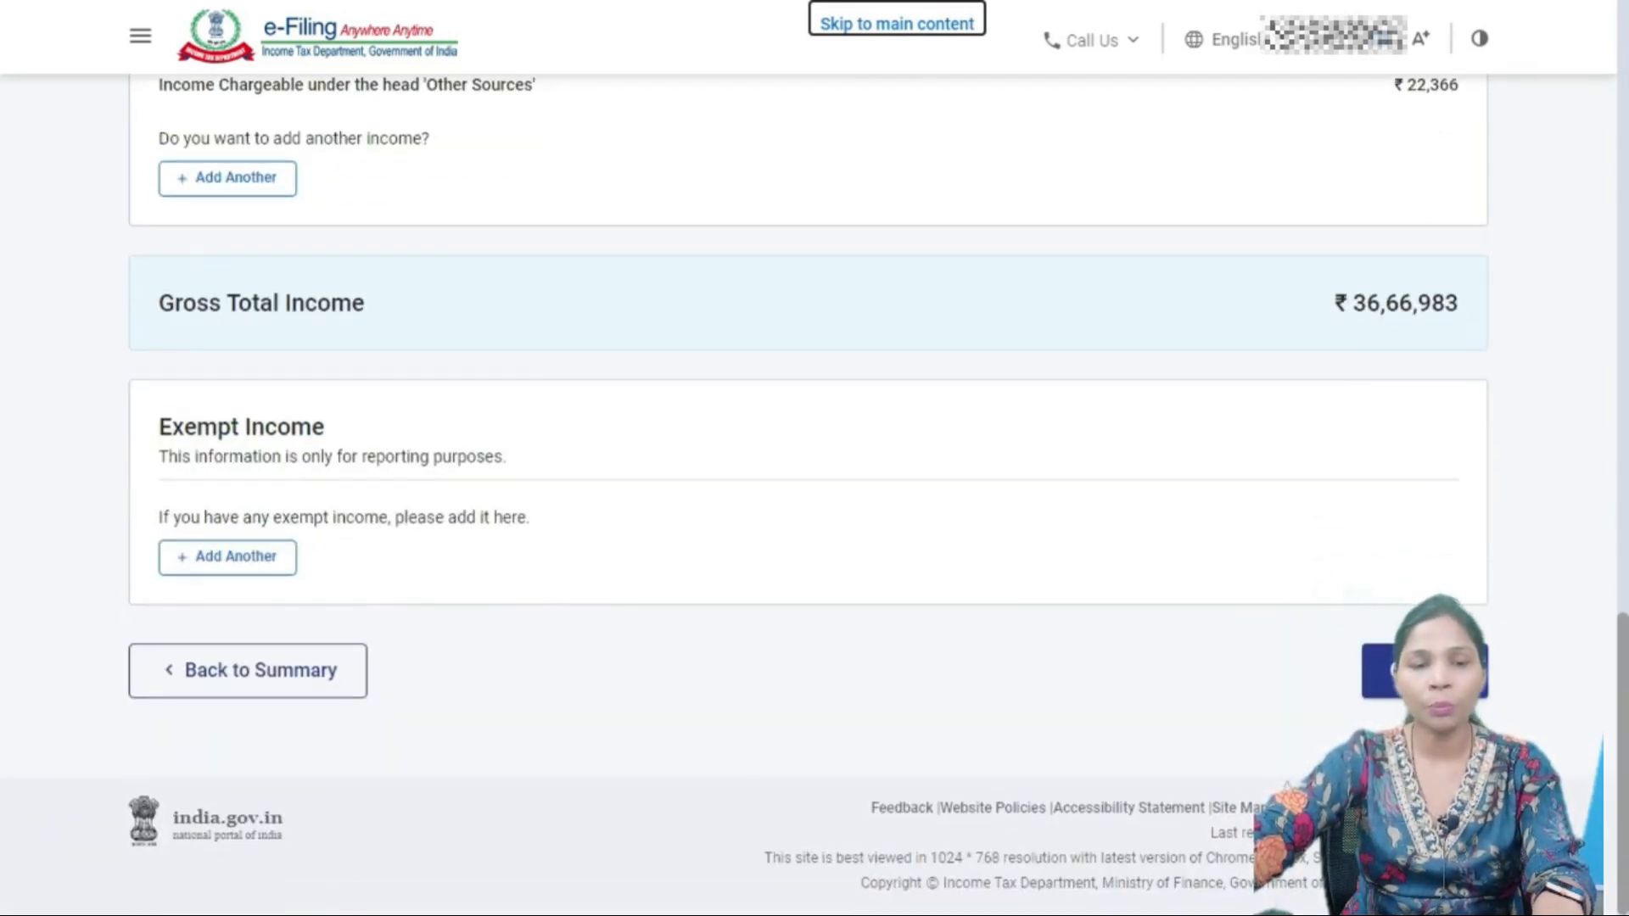
left_click(227, 557)
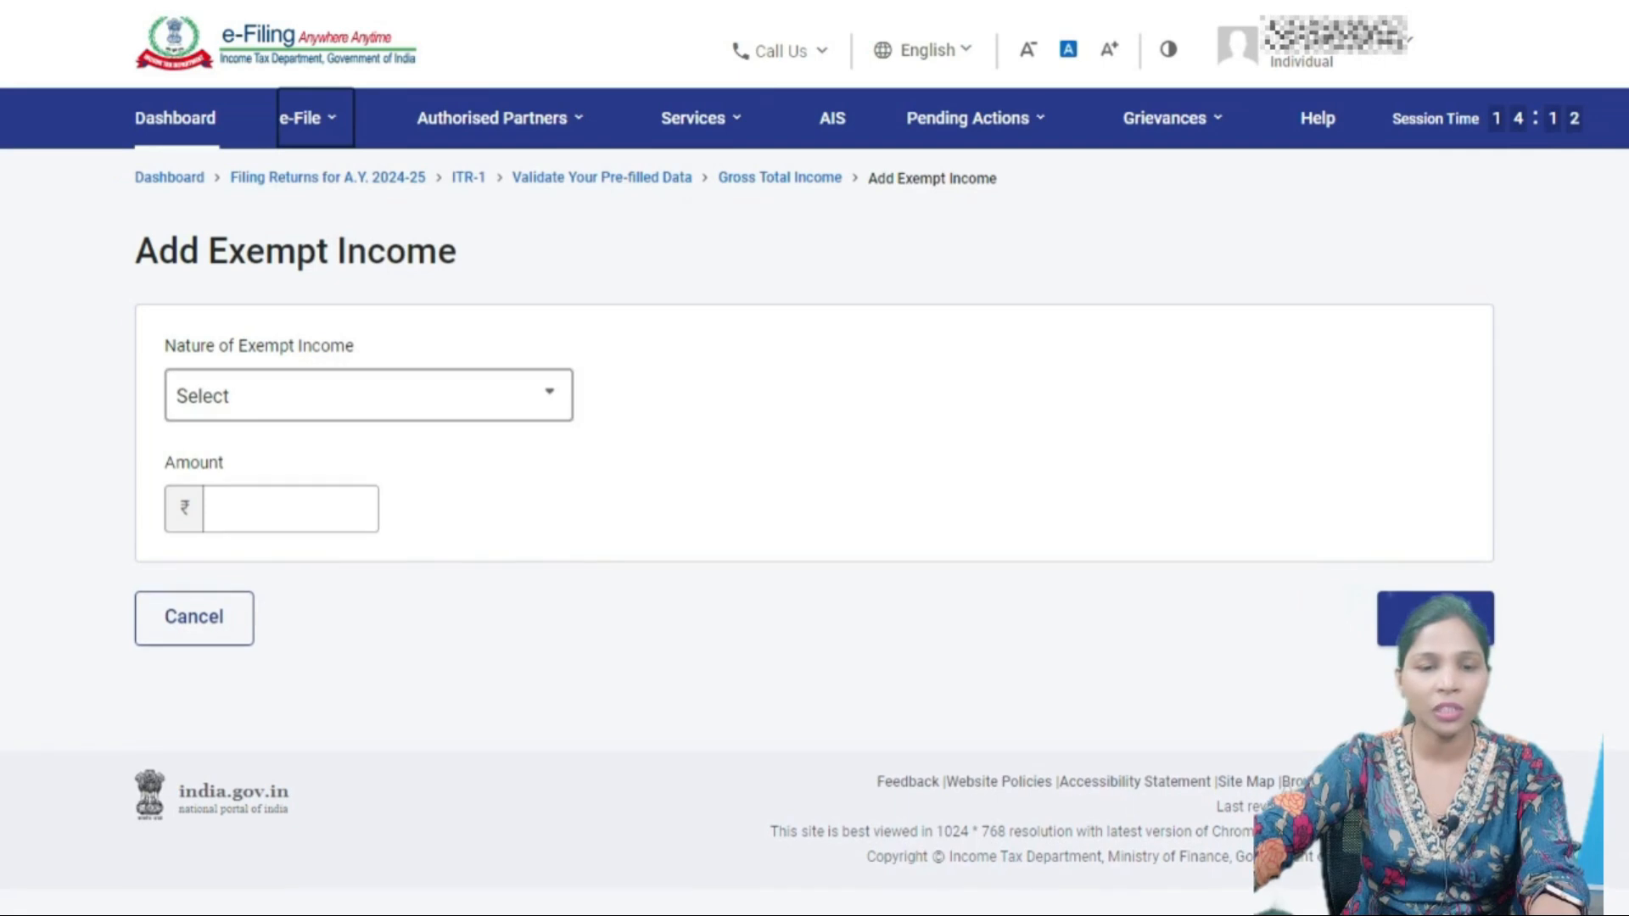
- Browse the Nature of Exempt Income options from Sec 10(10D) and 10(11) through Sec 10(18)
left_click(369, 394)
scroll(365, 594, "down", 1)
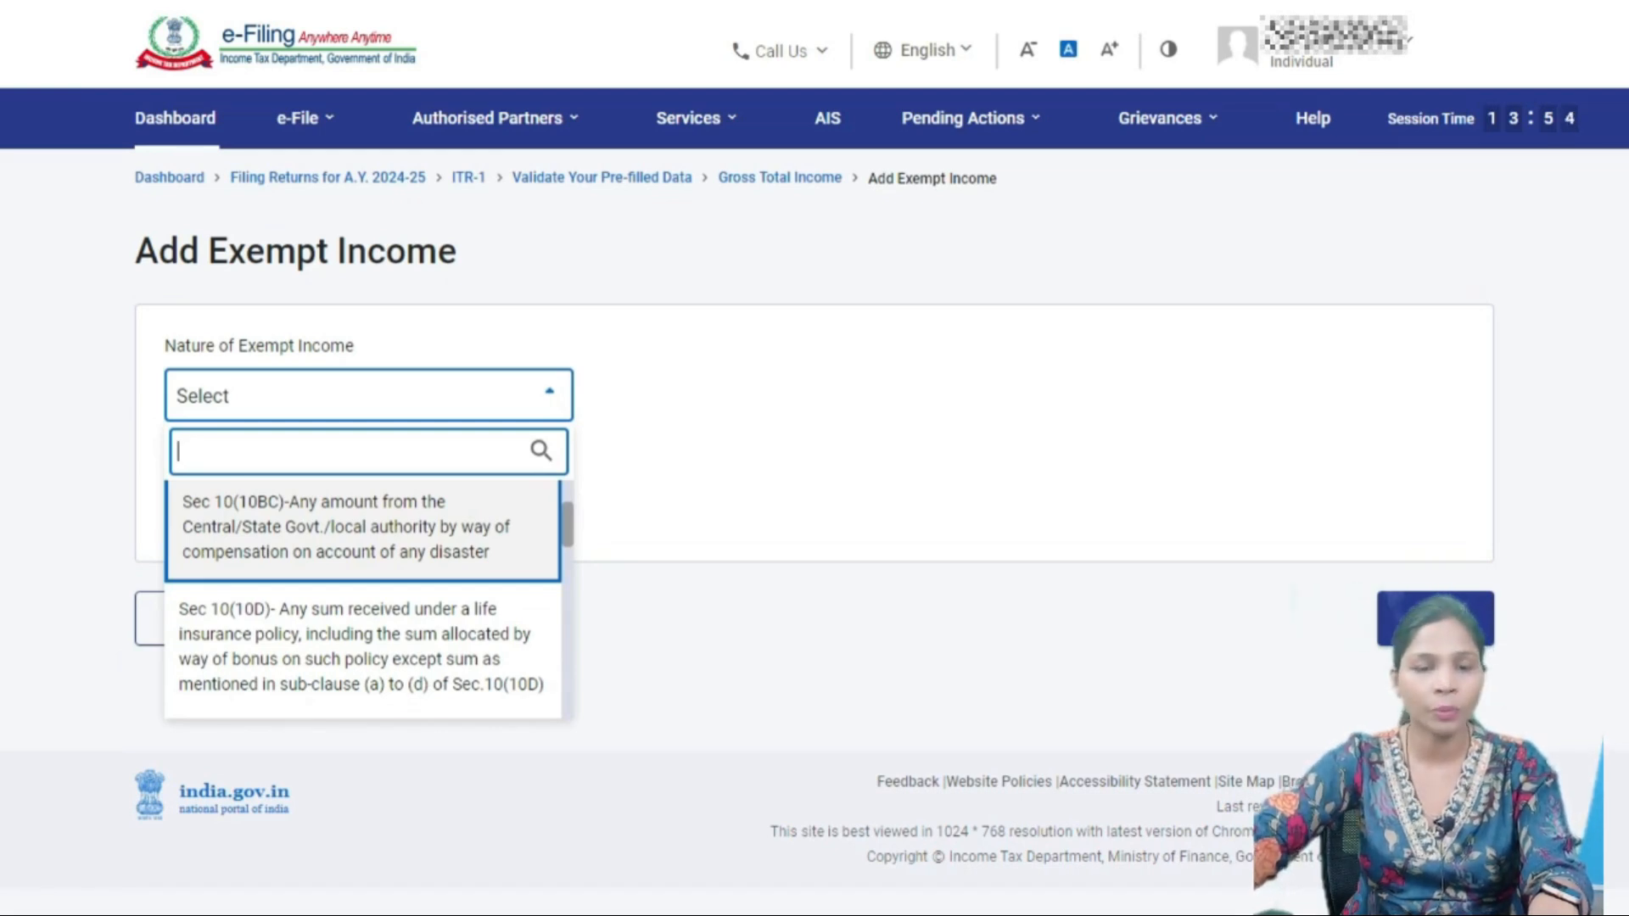
key("Down")
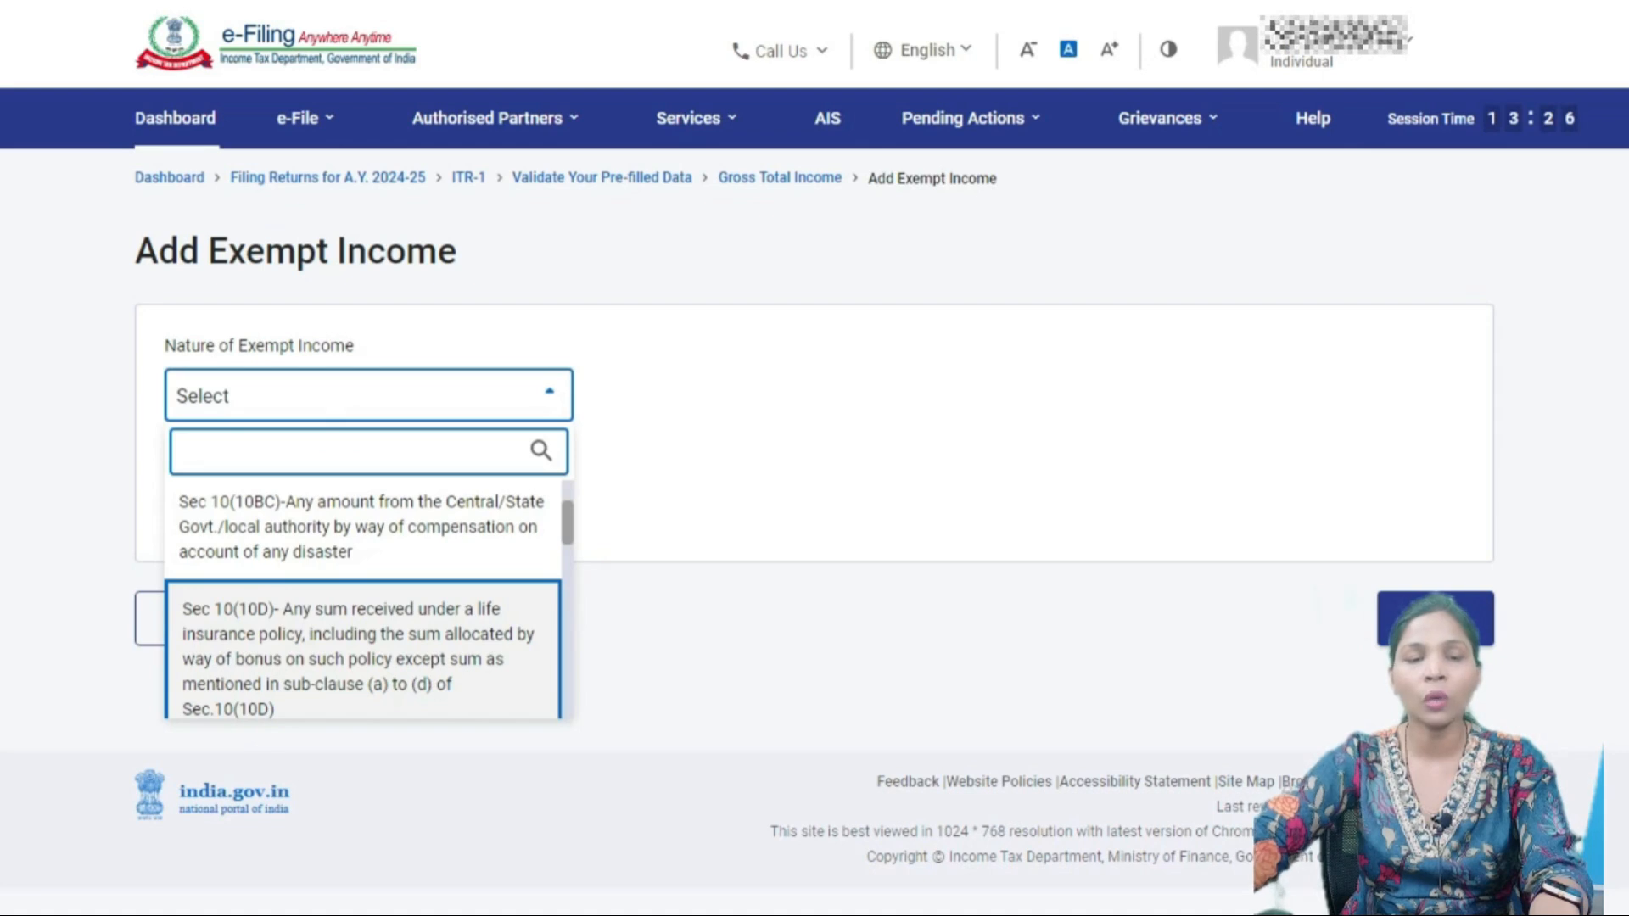
key("Down")
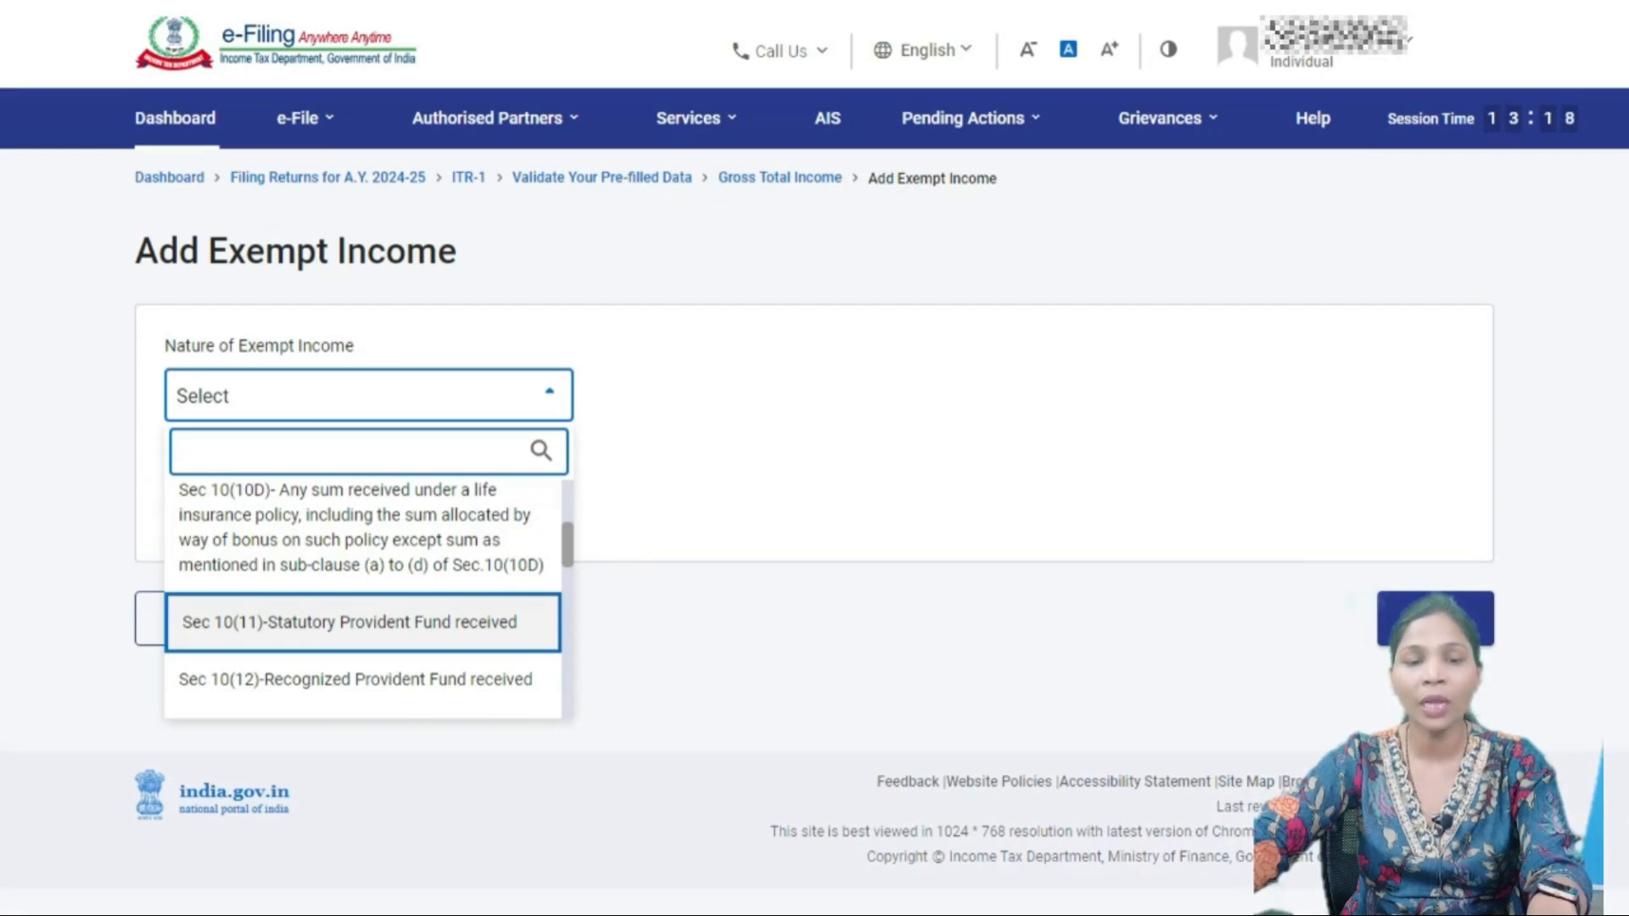
scroll(362, 623, "down", 1)
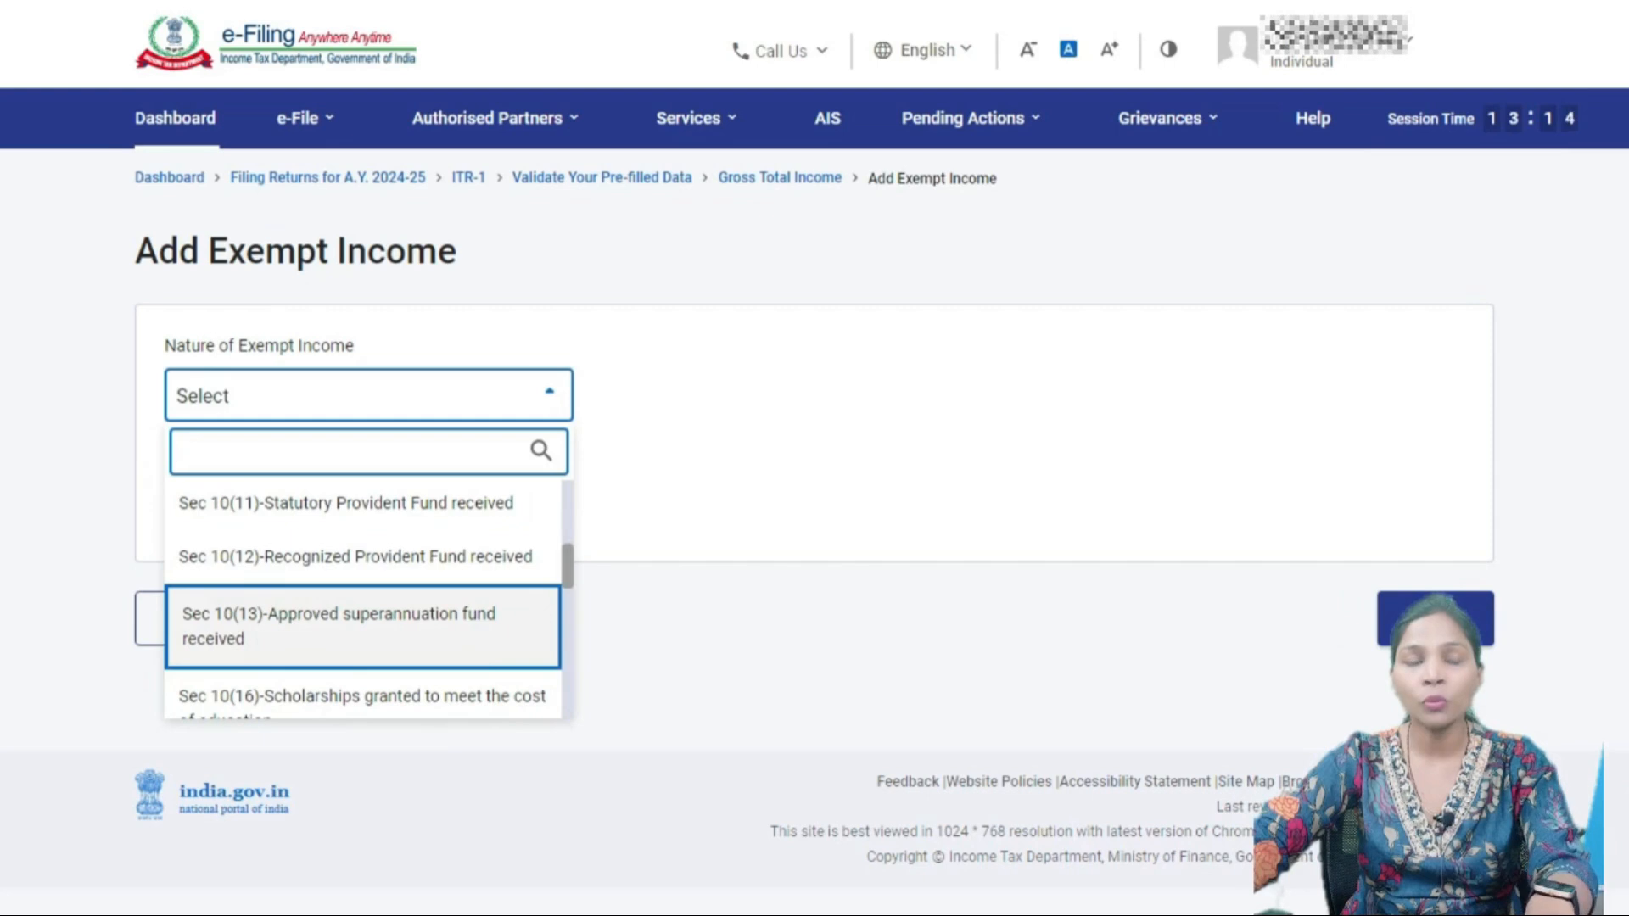
scroll(362, 623, "down", 1)
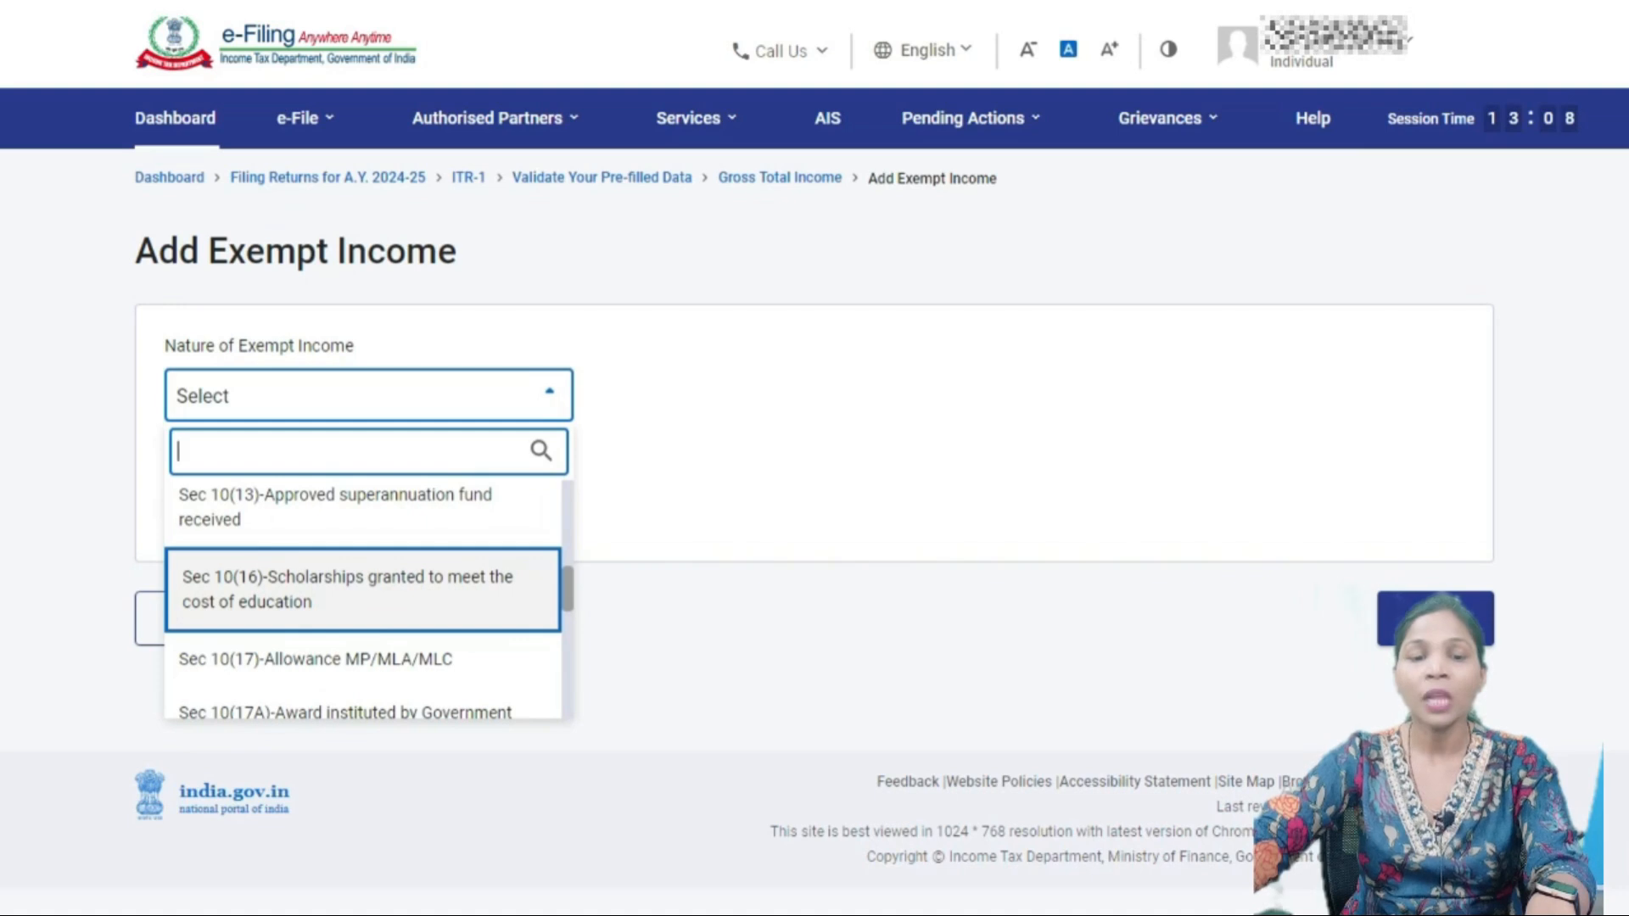
scroll(362, 594, "down", 1)
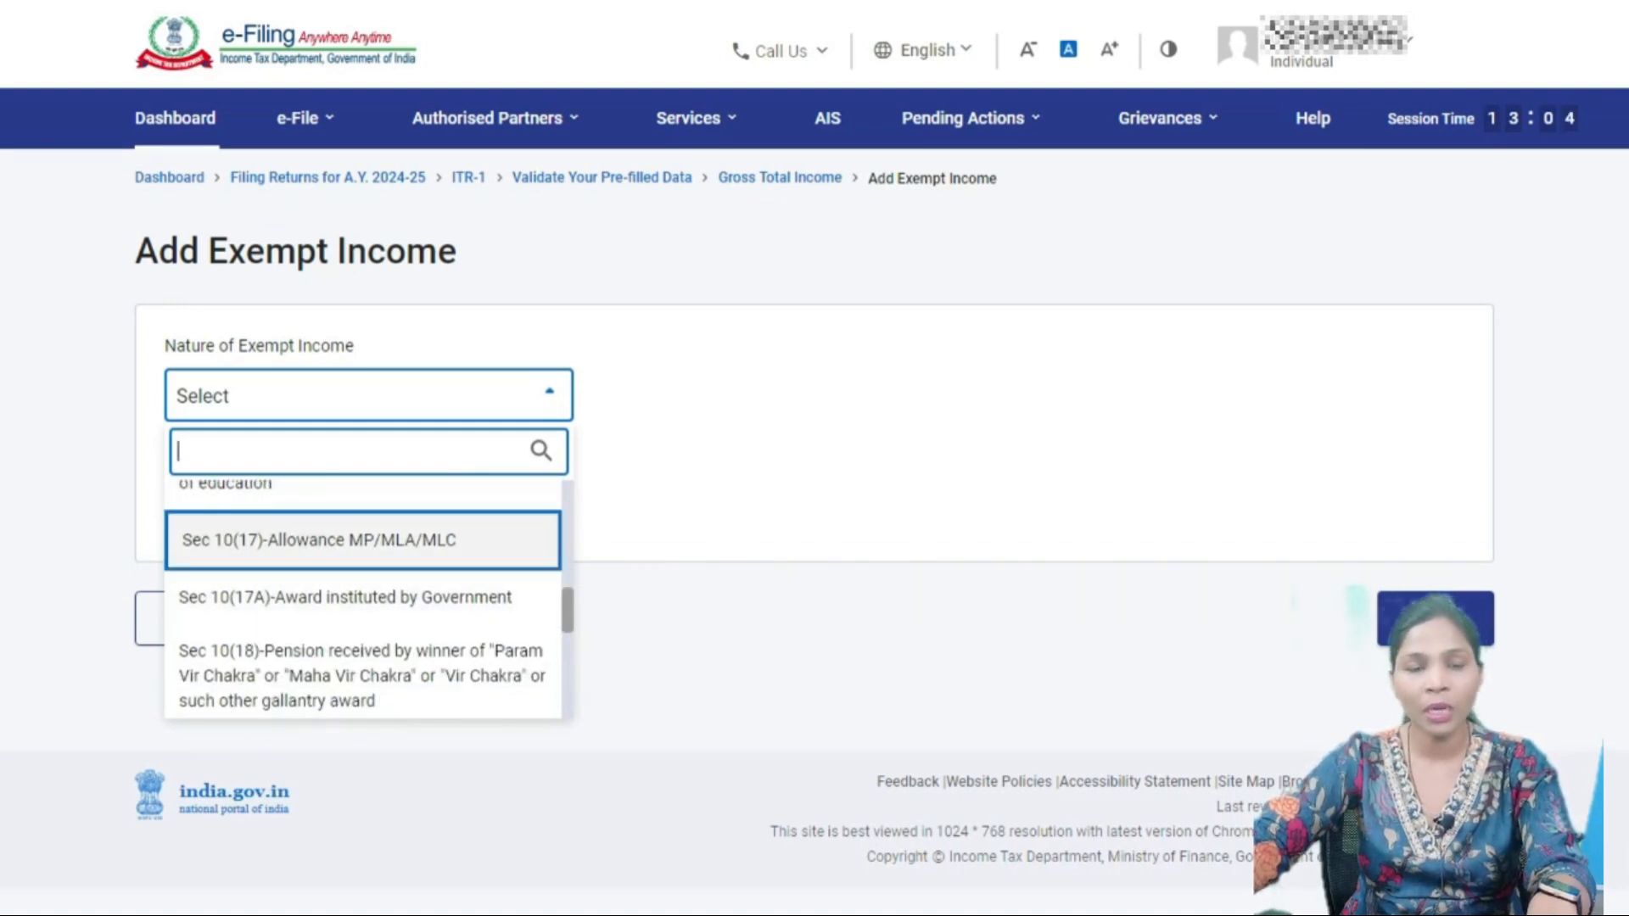
scroll(362, 594, "down", 1)
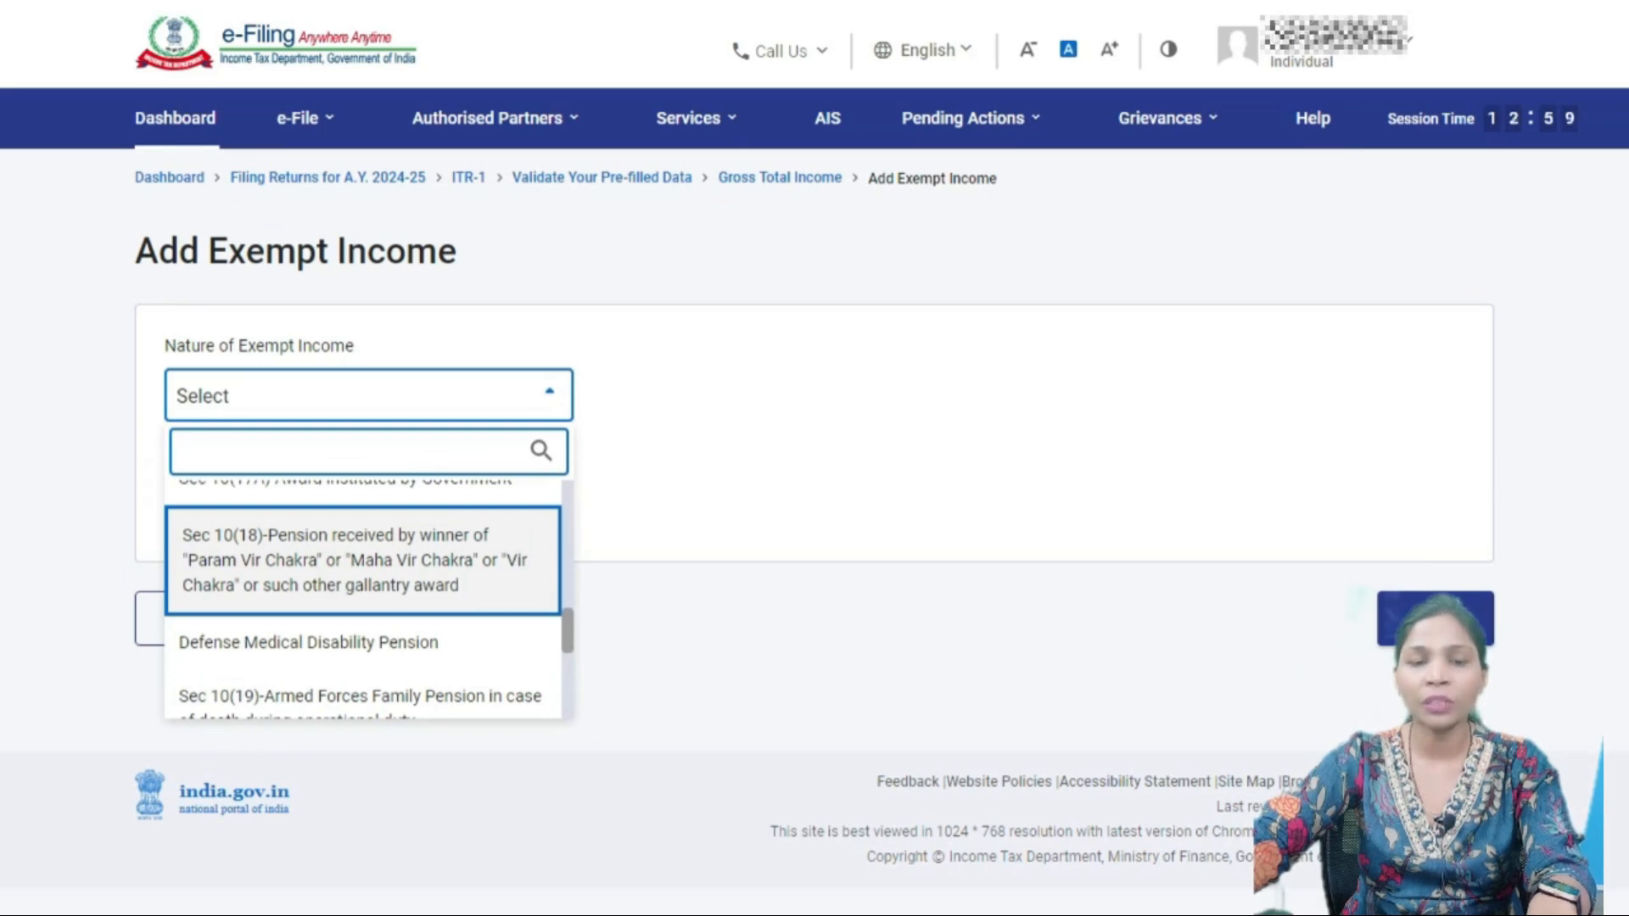
- Step through the remaining options: Sec 10(19), 10(26), 10(26AAA) and 10(12C) Agniveer
scroll(362, 560, "down", 1)
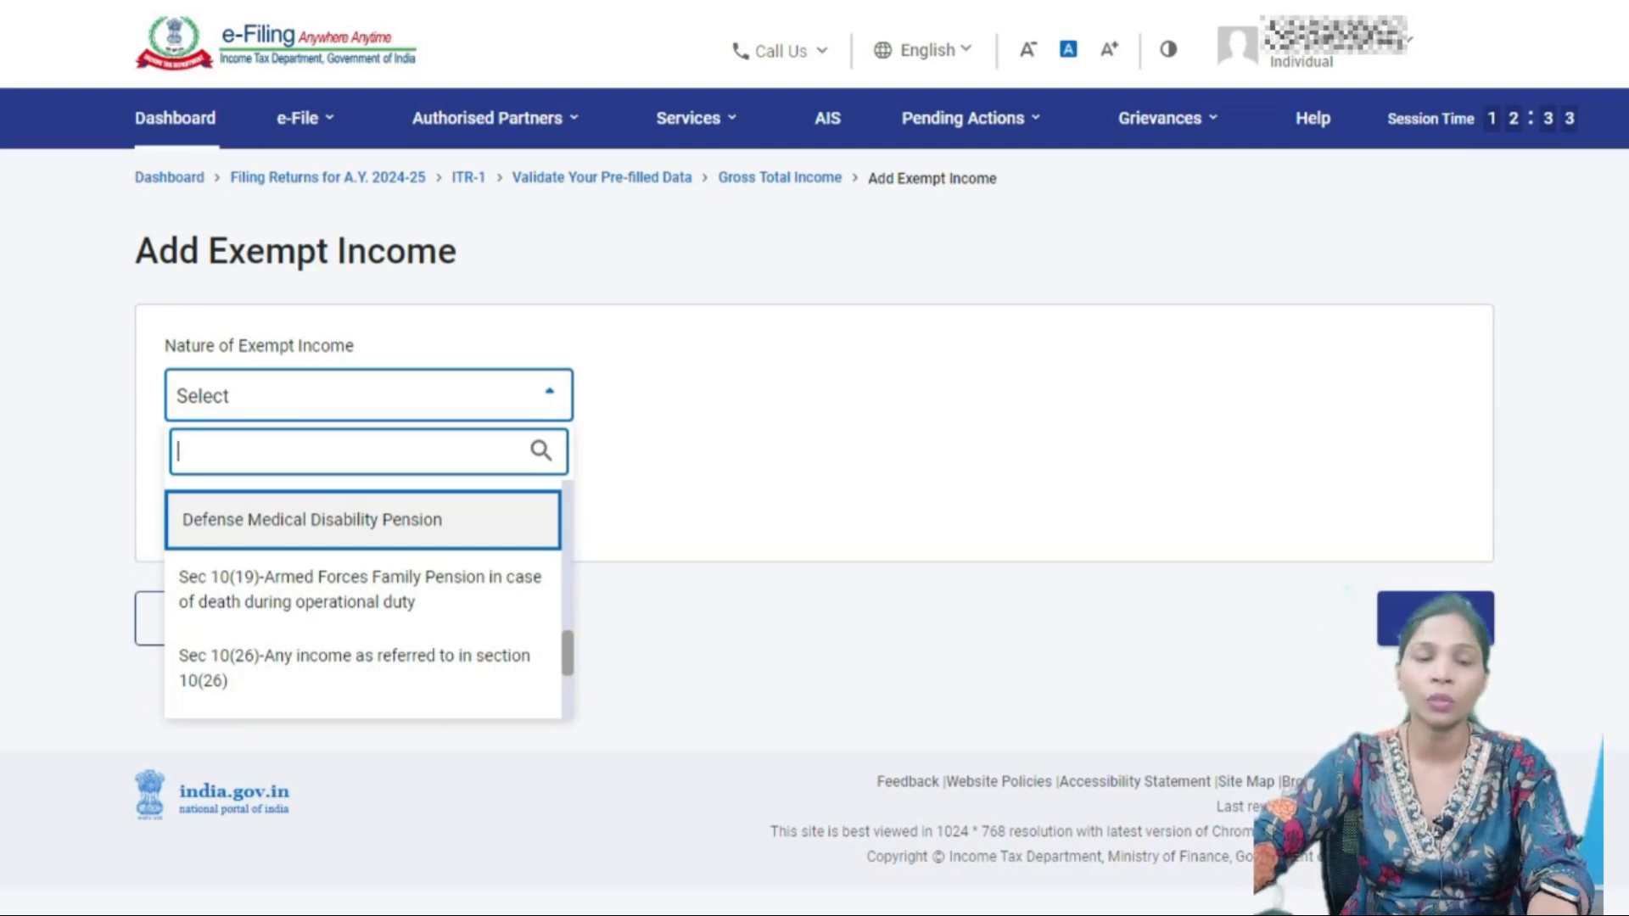
key("Down")
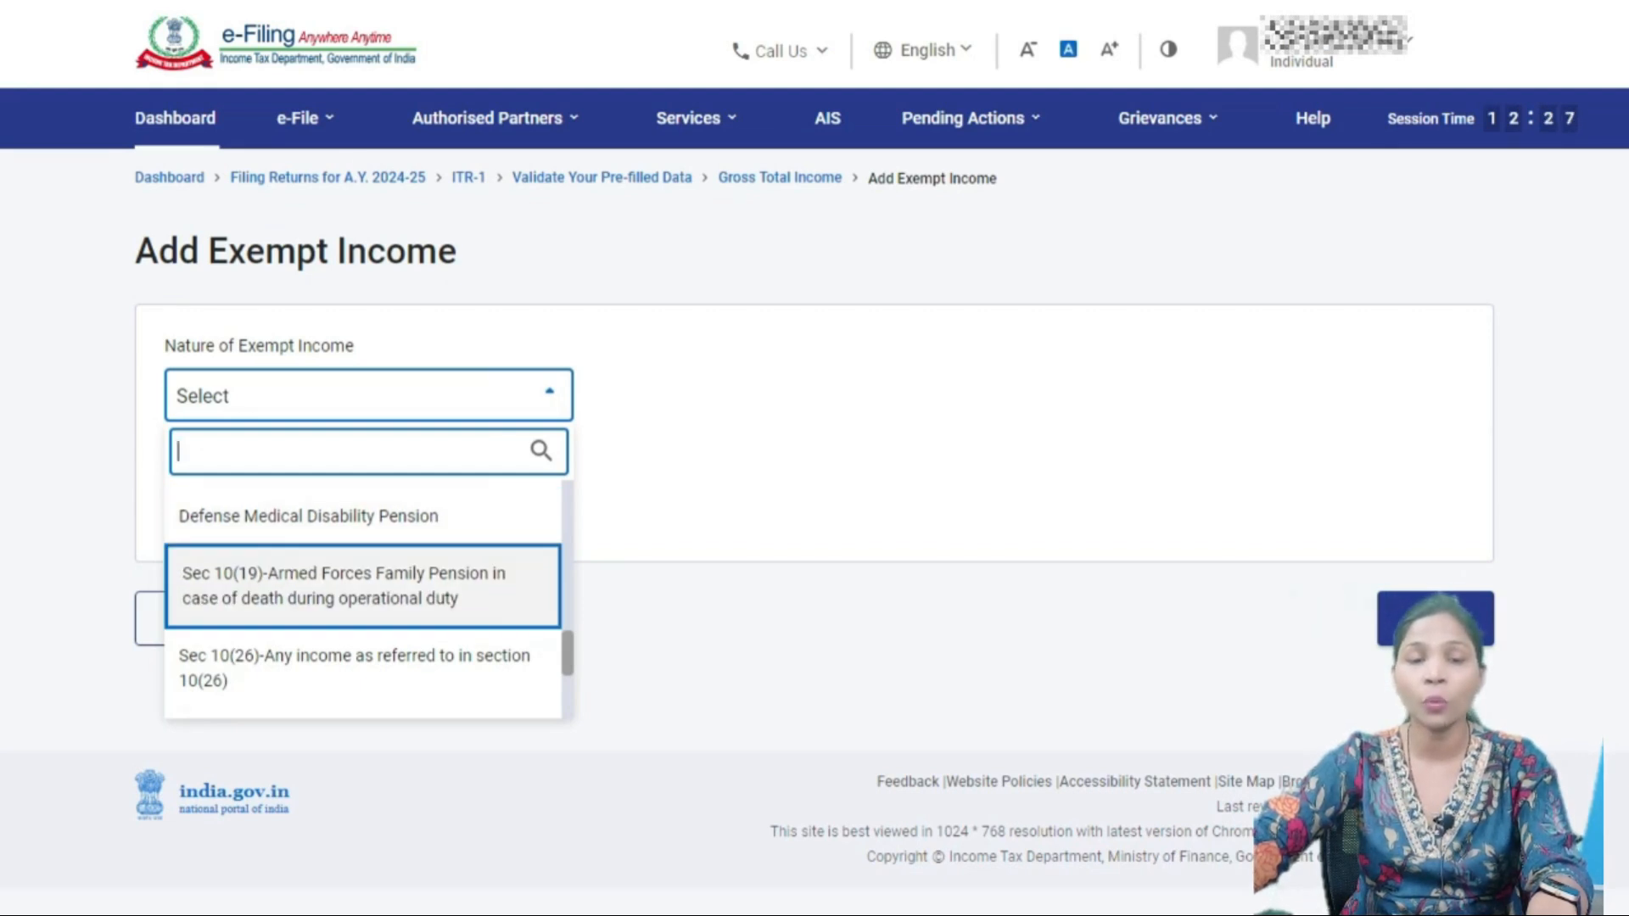
key("Down")
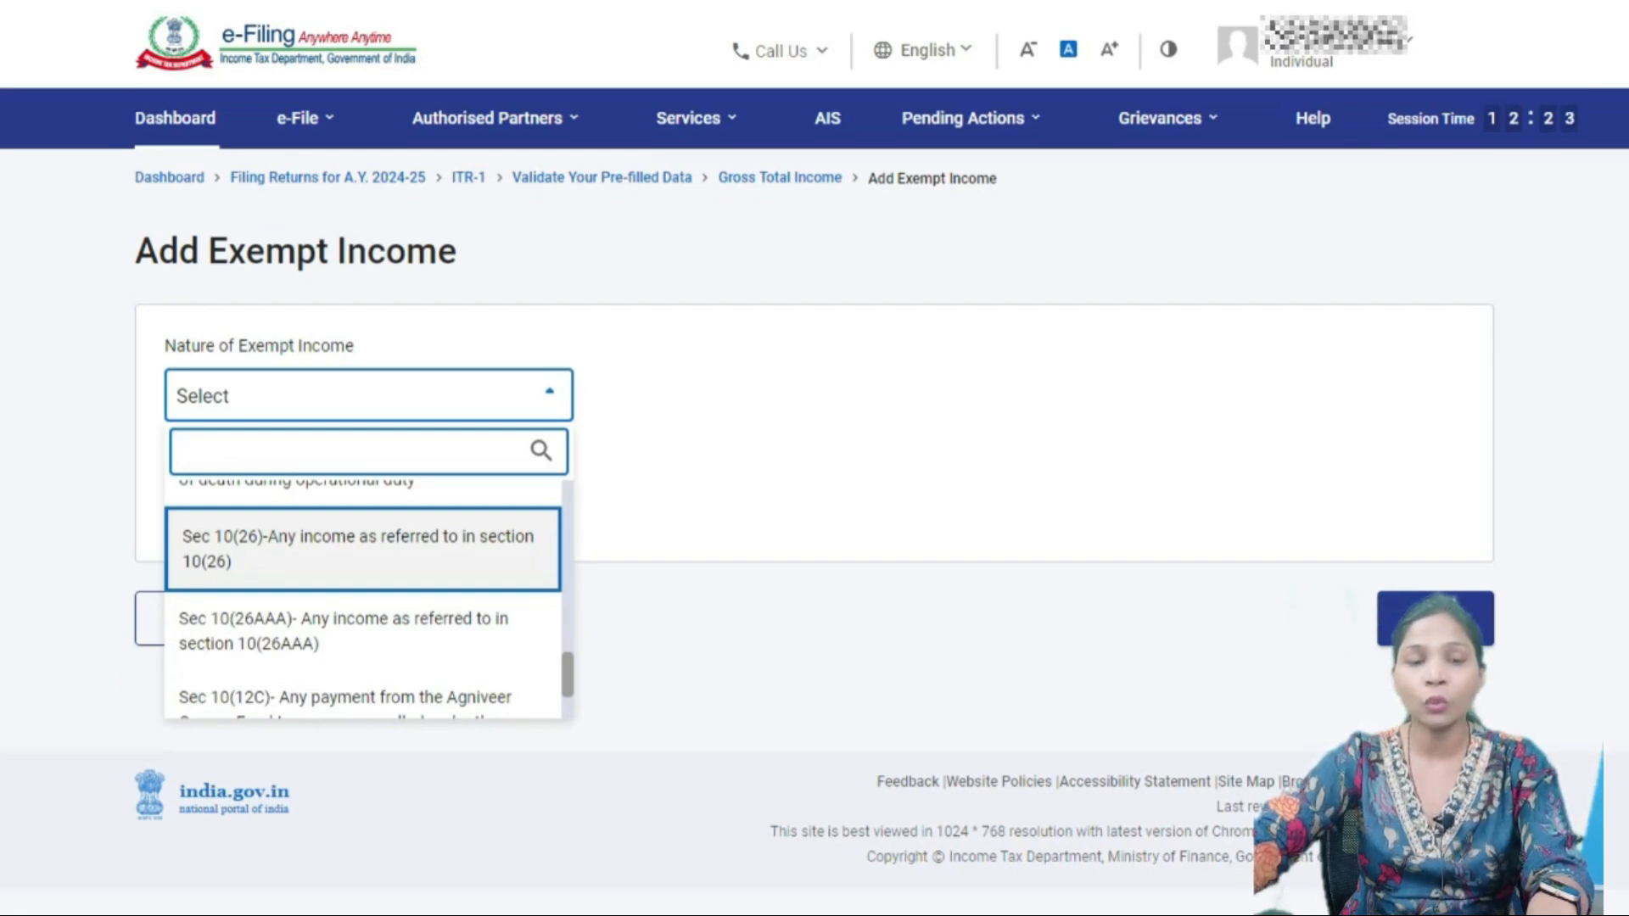
key("Down")
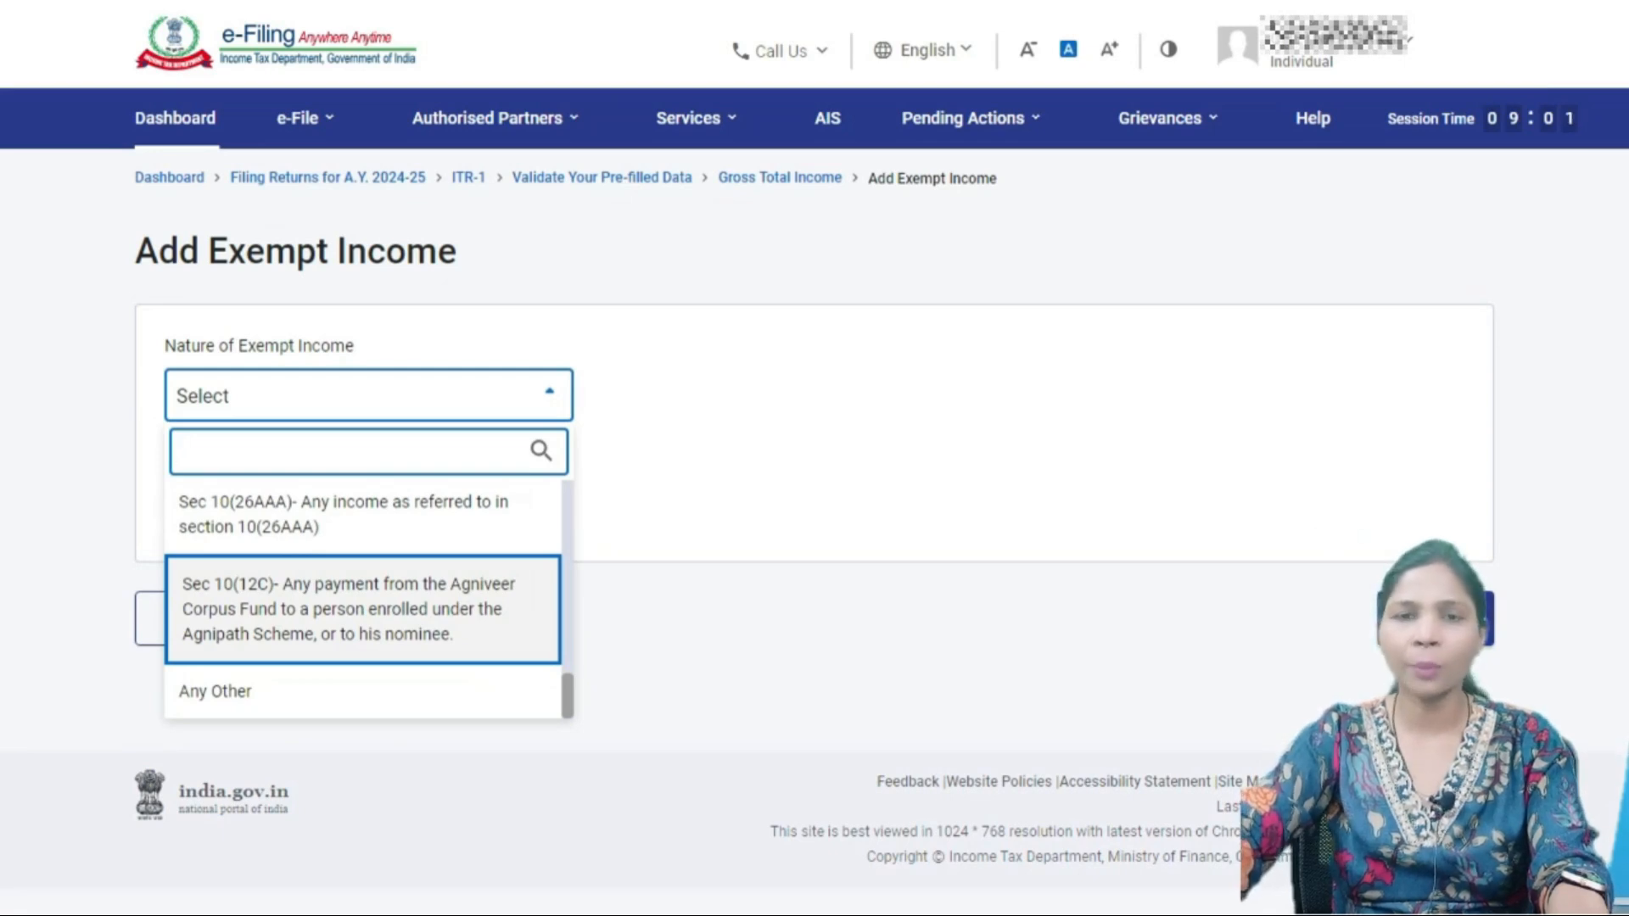
key("Up")
key("Down")
- Close the exempt income list without choosing anything and cancel the entry
scroll(363, 608, "up", 3)
scroll(363, 608, "up", 7)
scroll(363, 608, "up", 3)
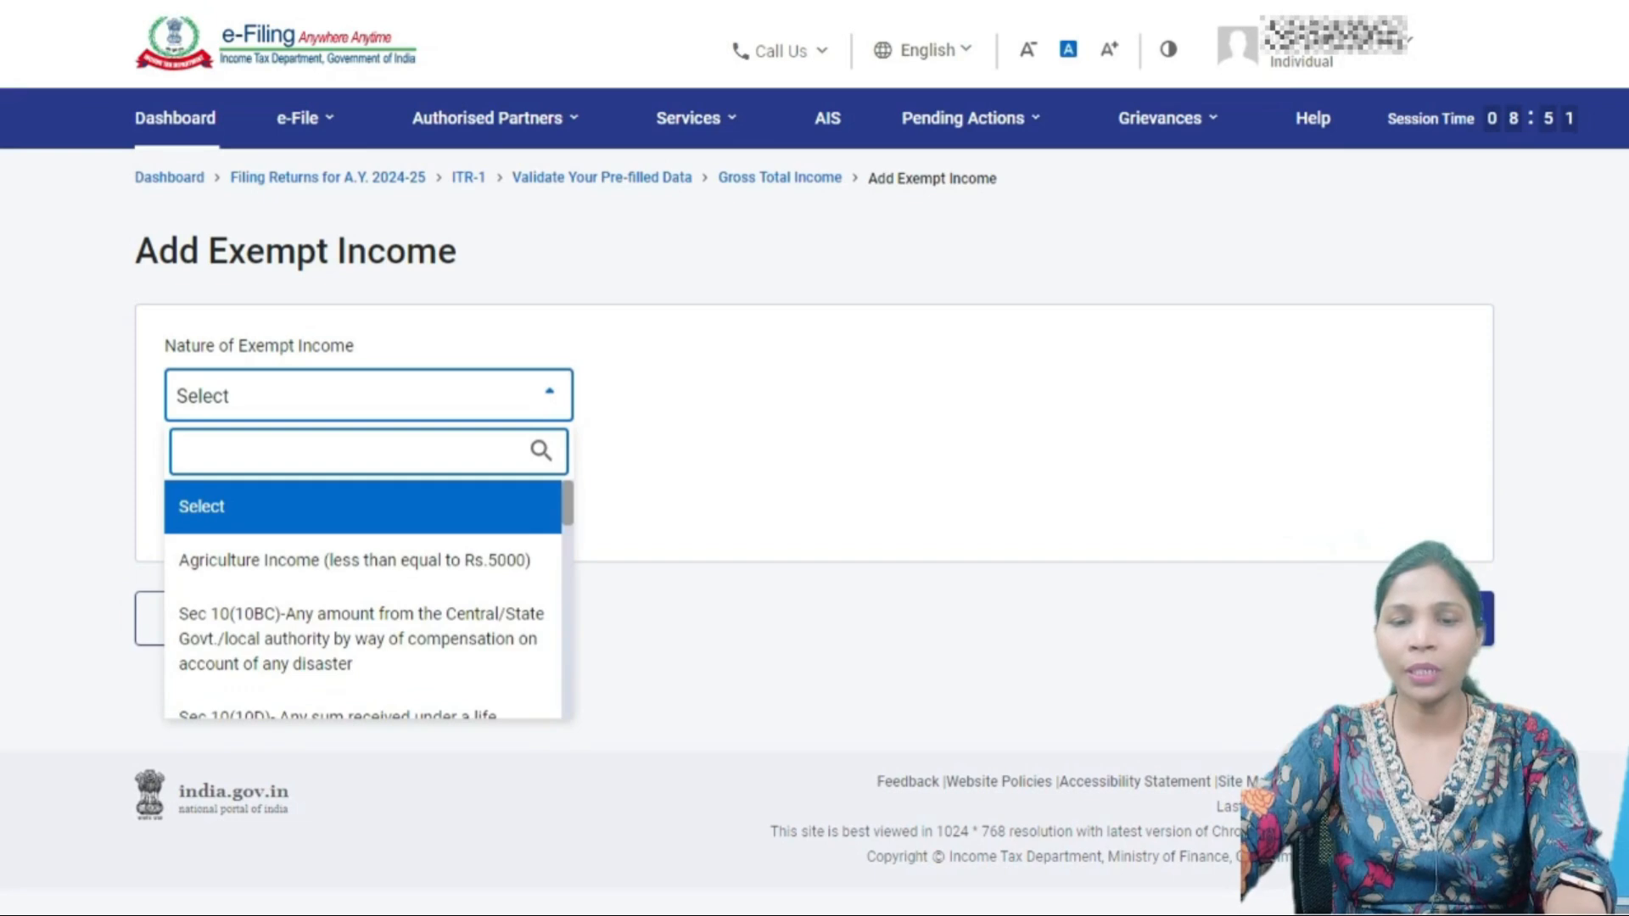
key("Escape")
left_click(193, 615)
- Confirm Gross Total Income at ₹36,66,983, leaving Exempt Income with no entries
scroll(806, 492, "down", 9)
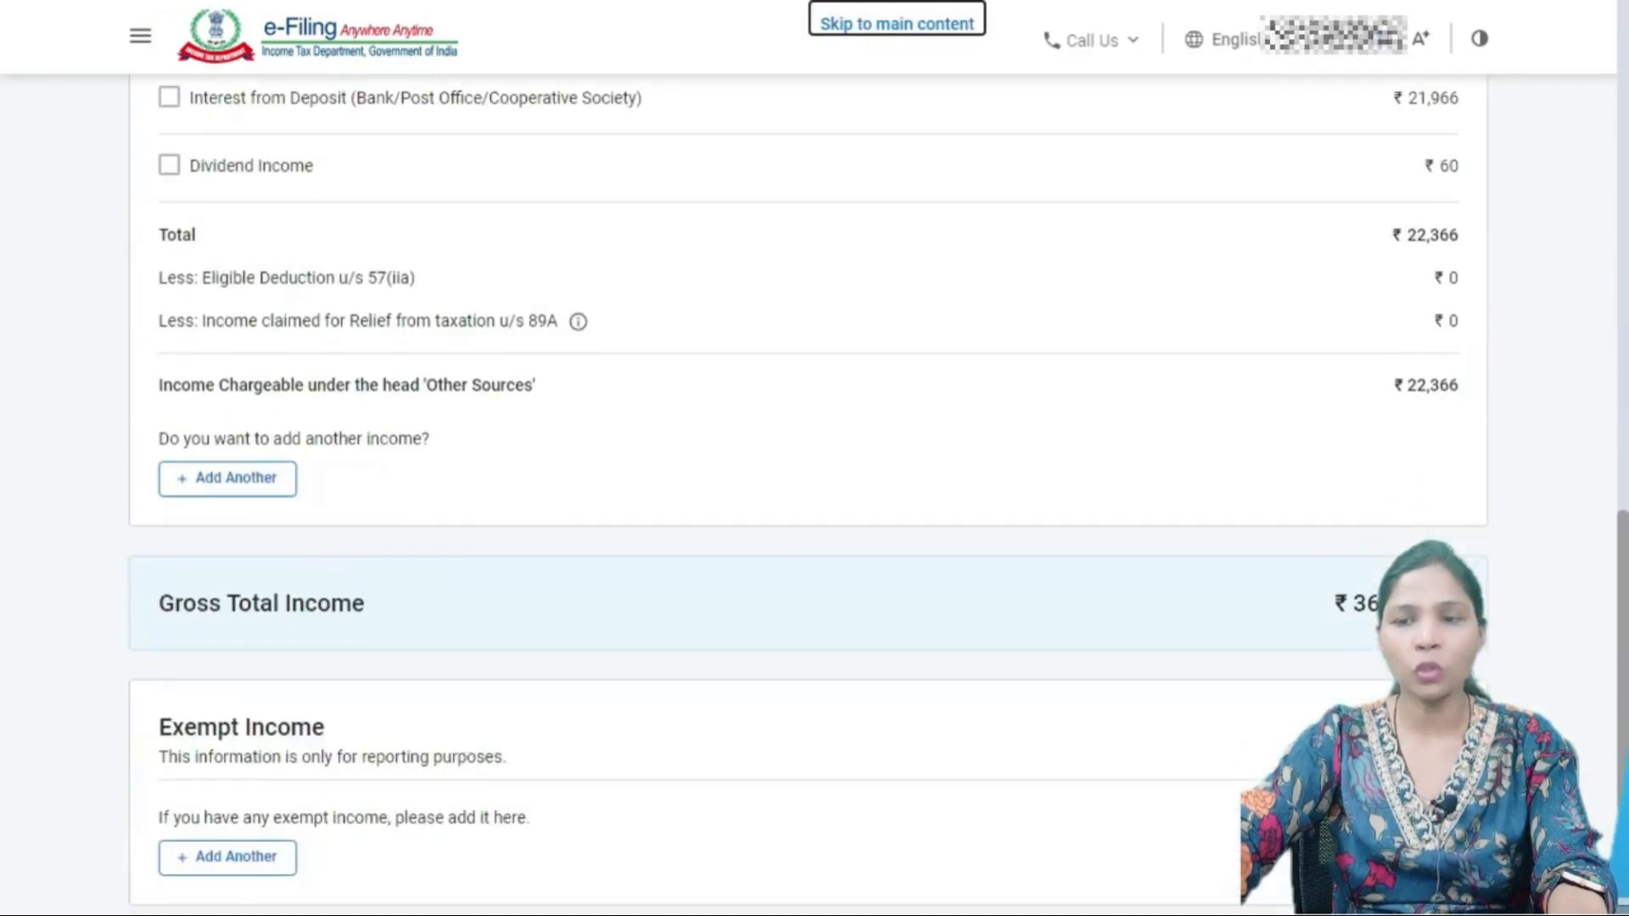
scroll(806, 492, "up", 15)
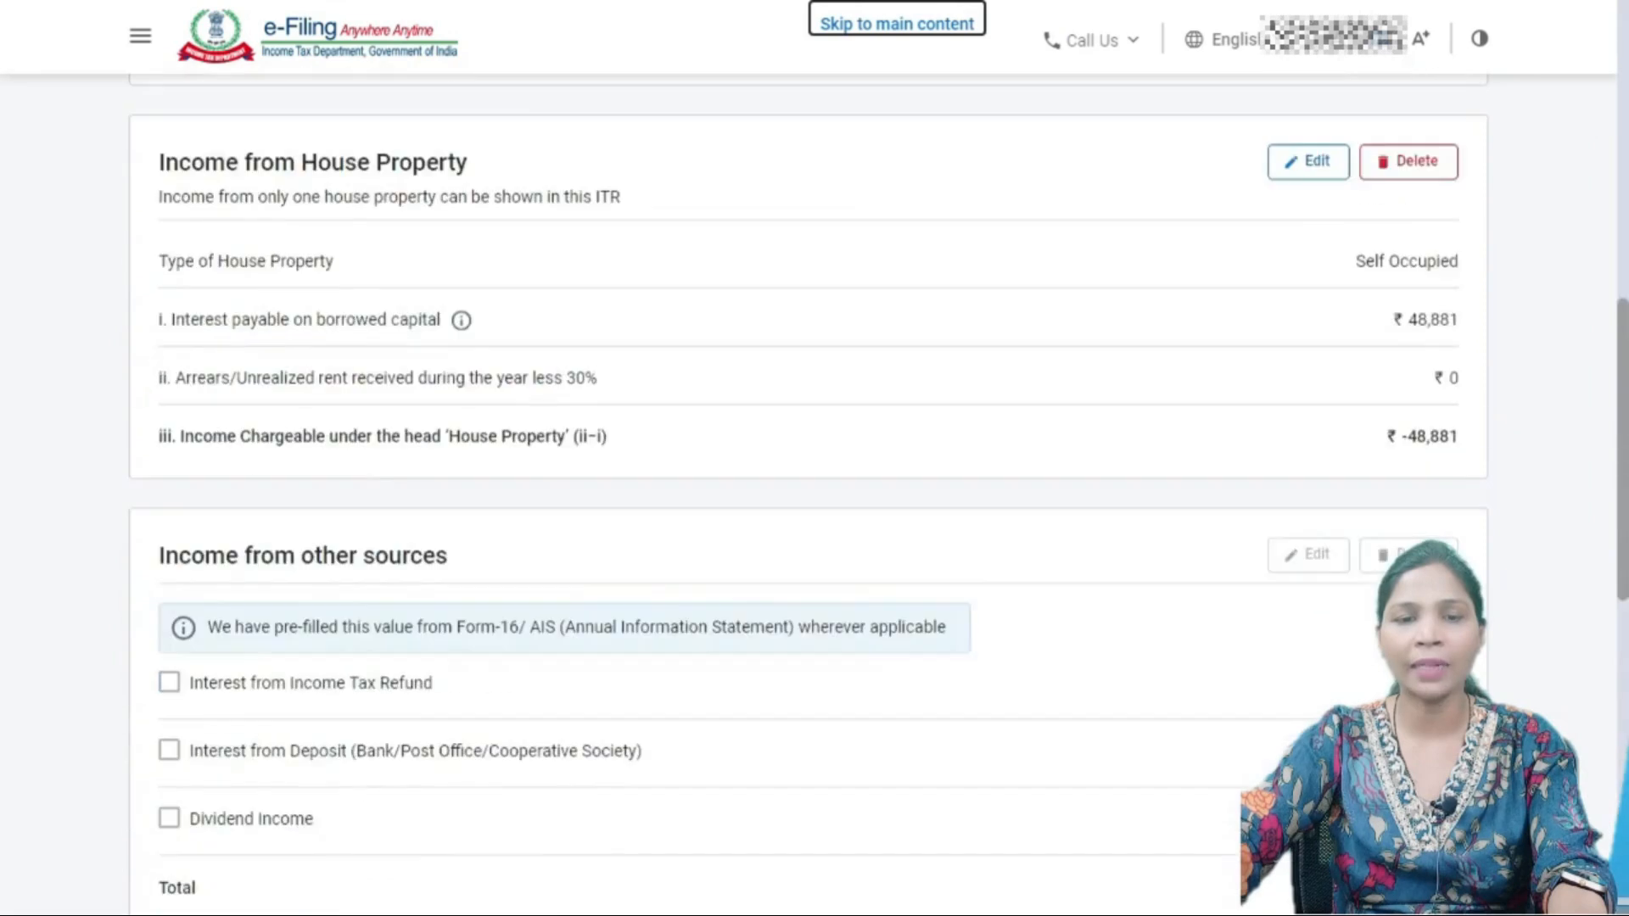
scroll(806, 492, "down", 15)
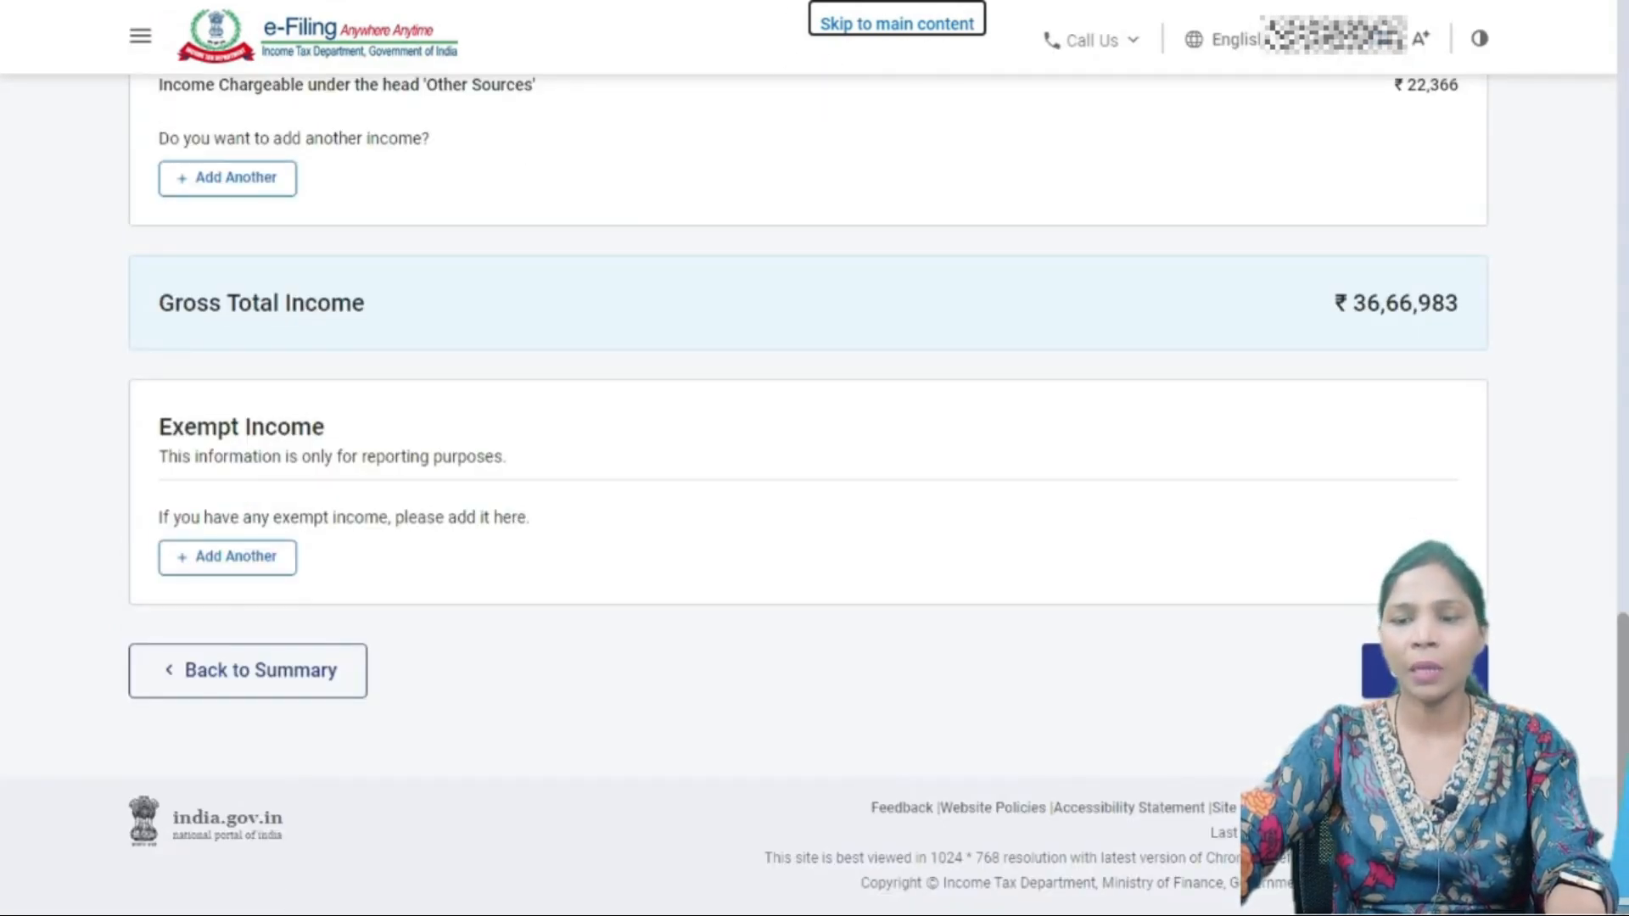
left_click(1425, 670)
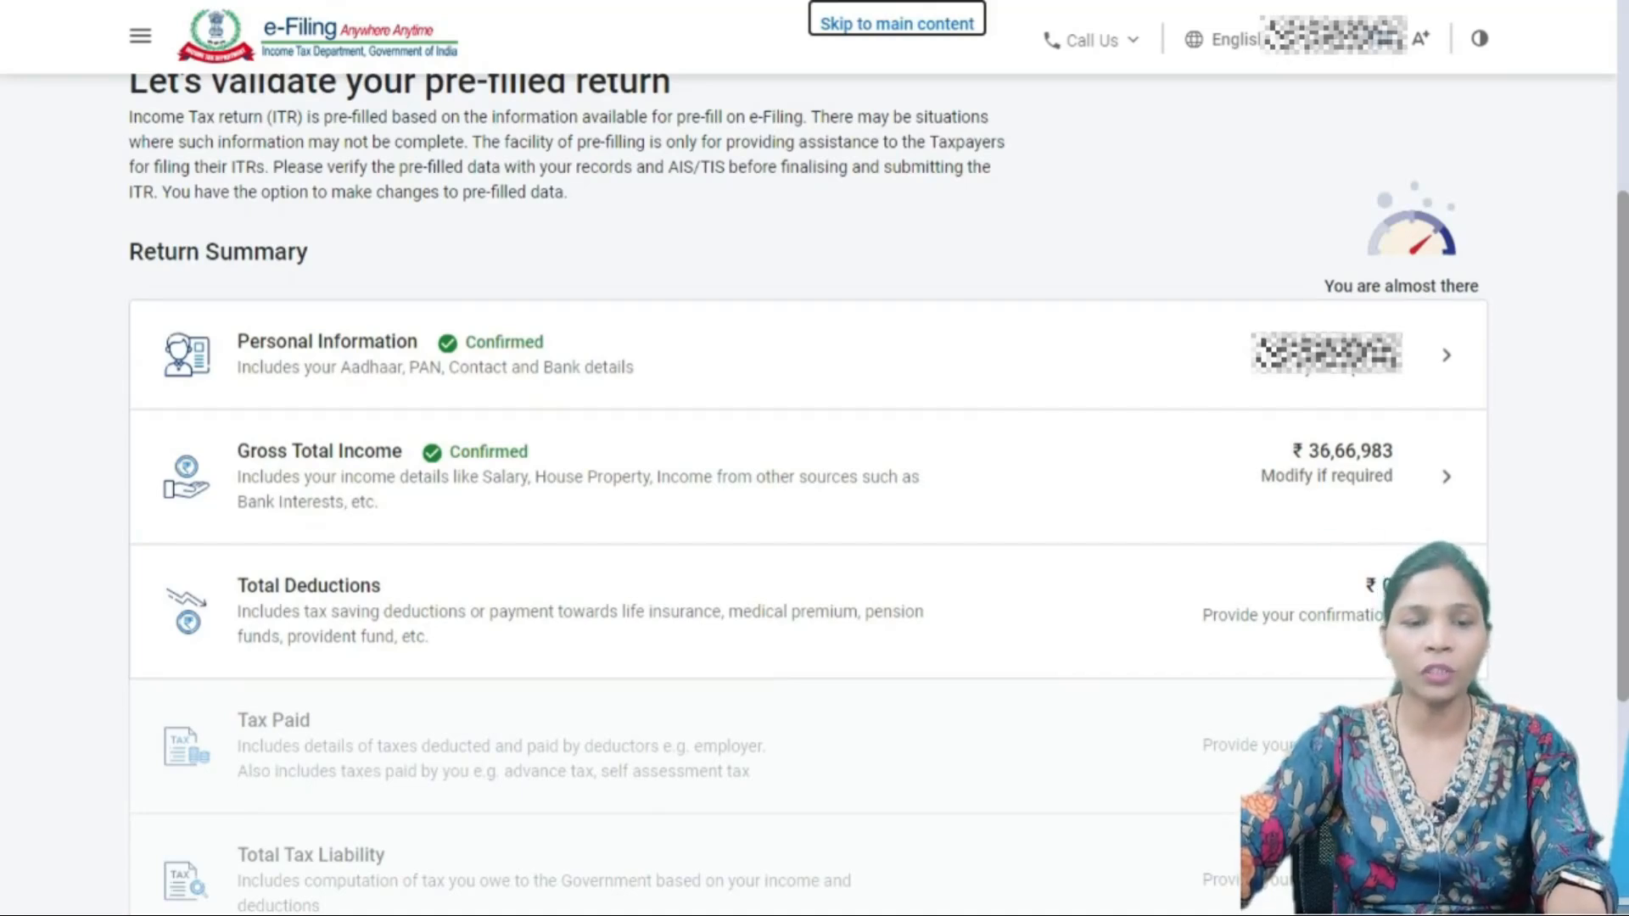
- Open the deductions section and scroll through its deduction questions
left_click(808, 611)
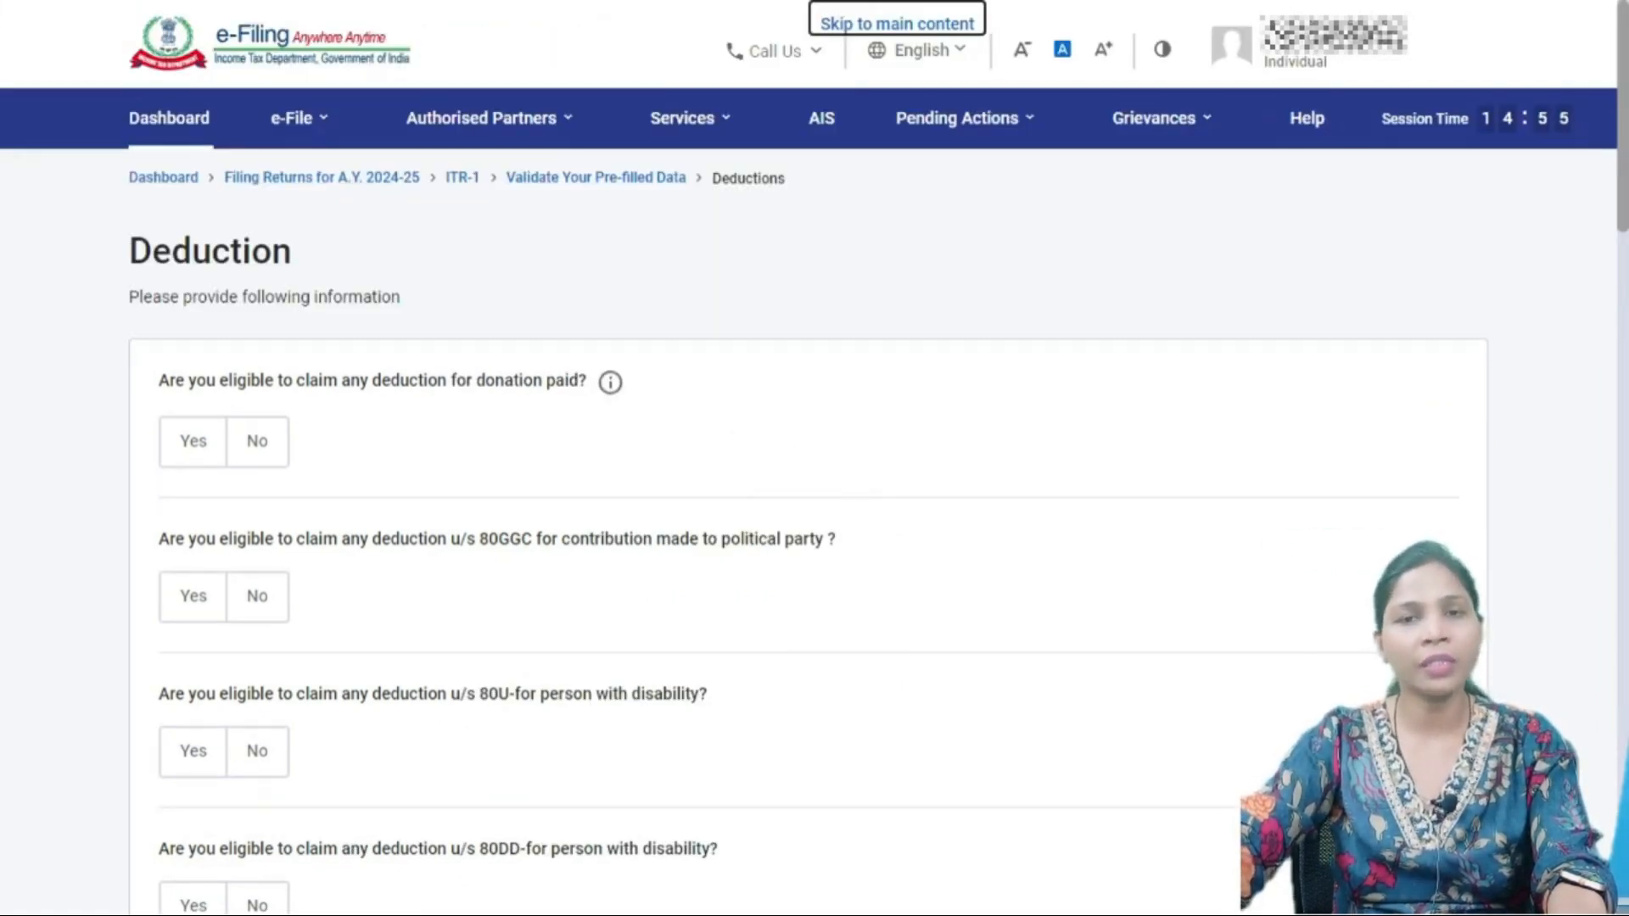
scroll(815, 492, "down", 7)
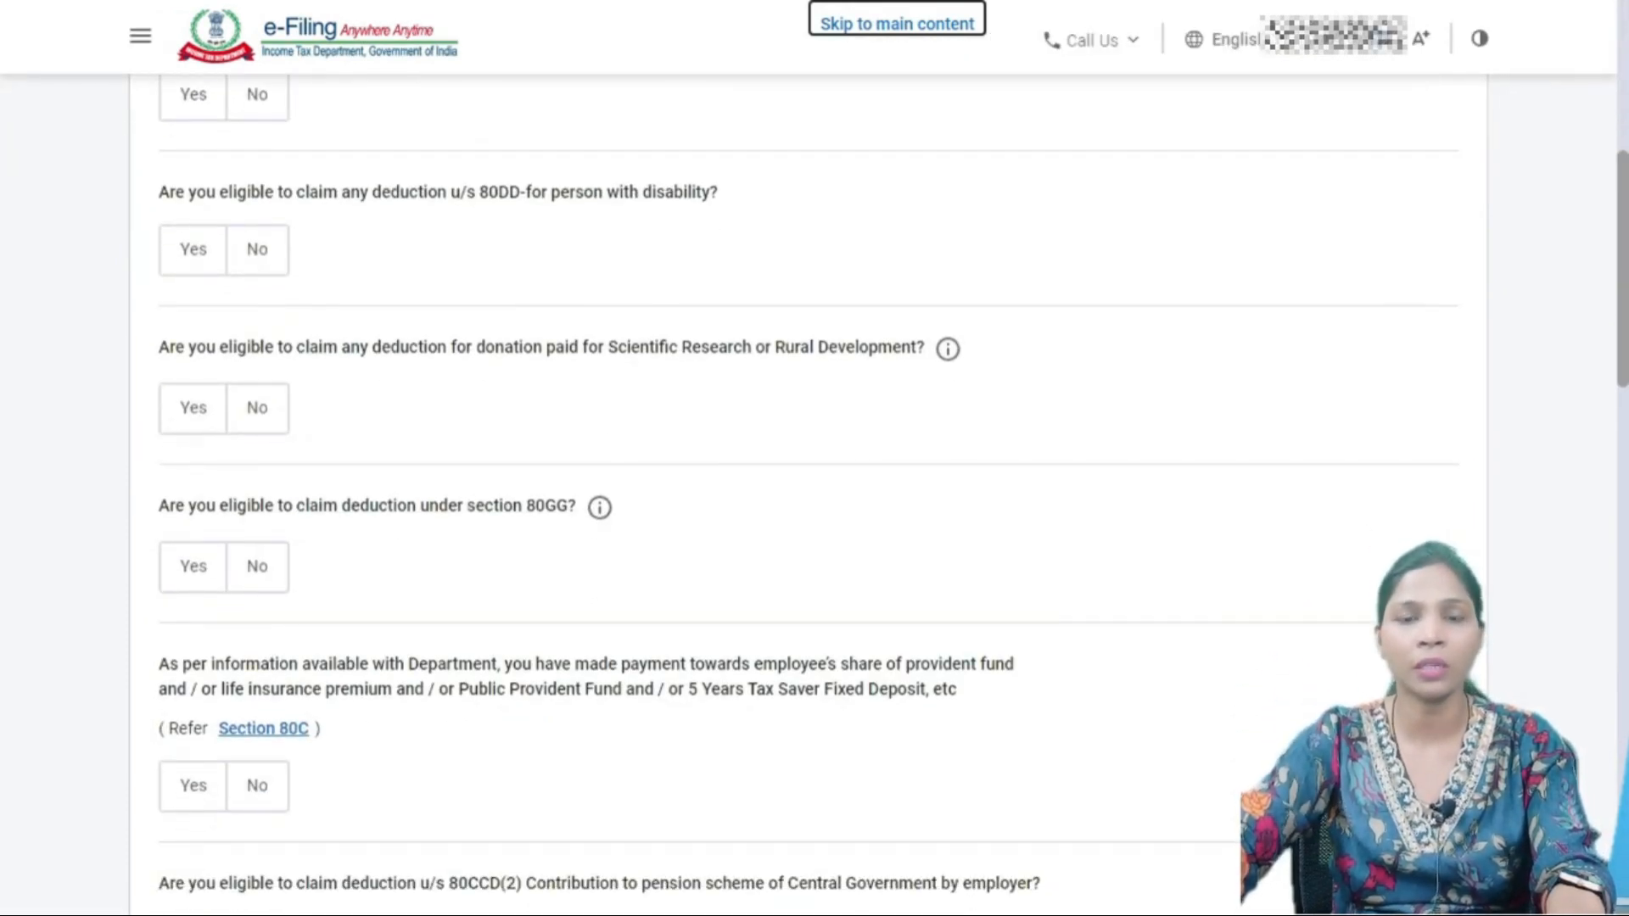
scroll(815, 492, "up", 8)
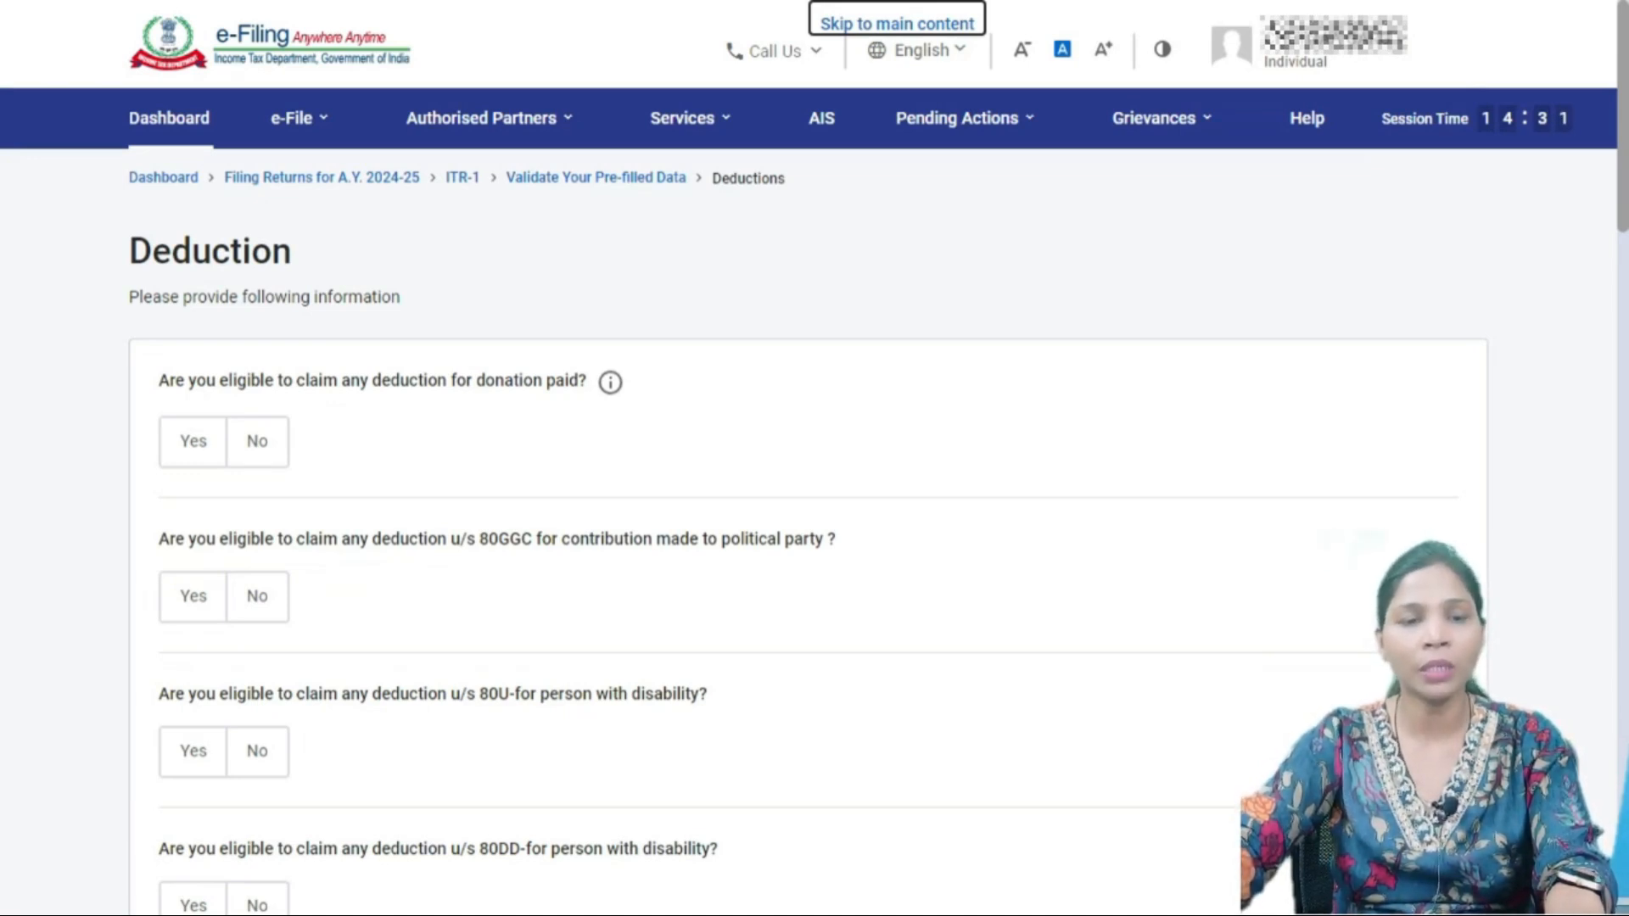
scroll(815, 509, "down", 5)
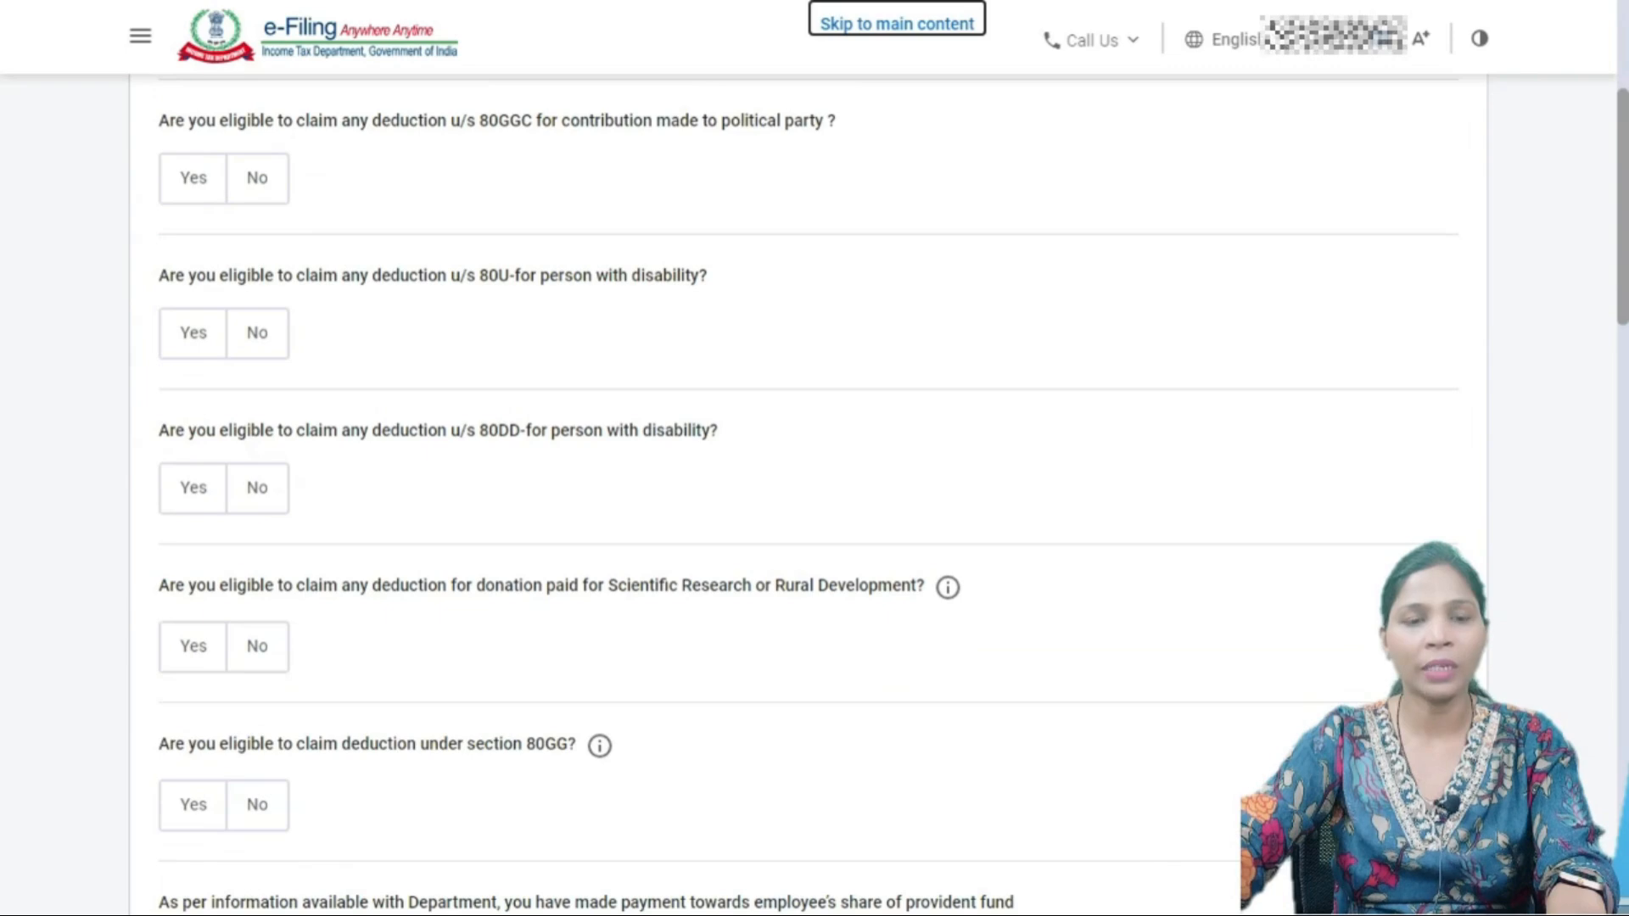
scroll(815, 493, "up", 5)
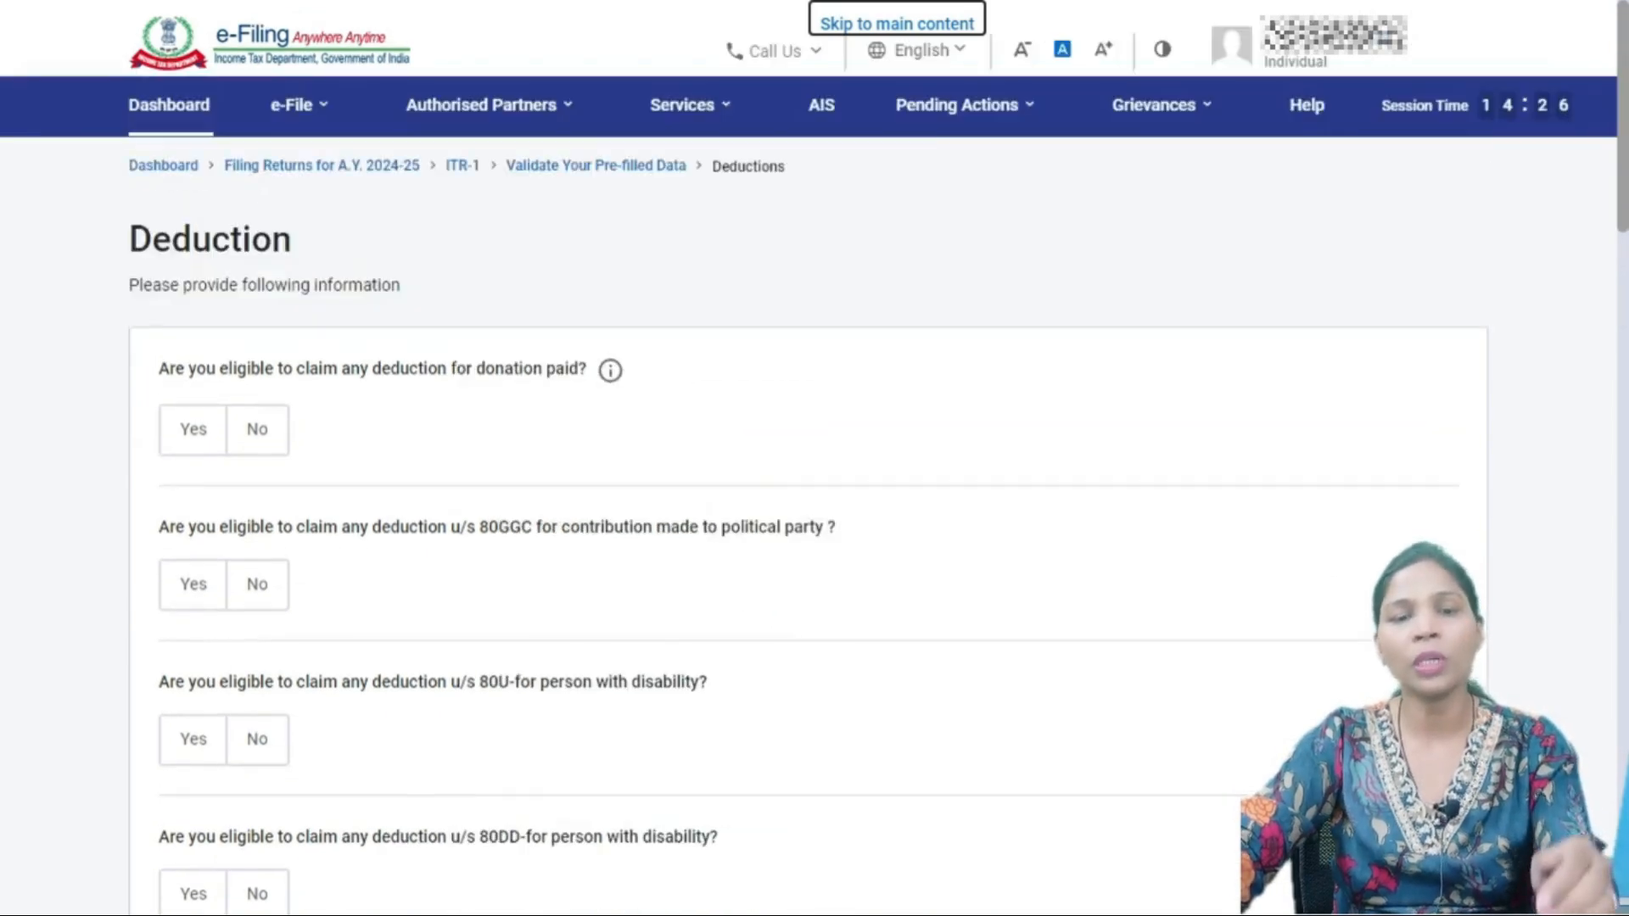
scroll(814, 492, "down", 8)
scroll(814, 492, "down", 15)
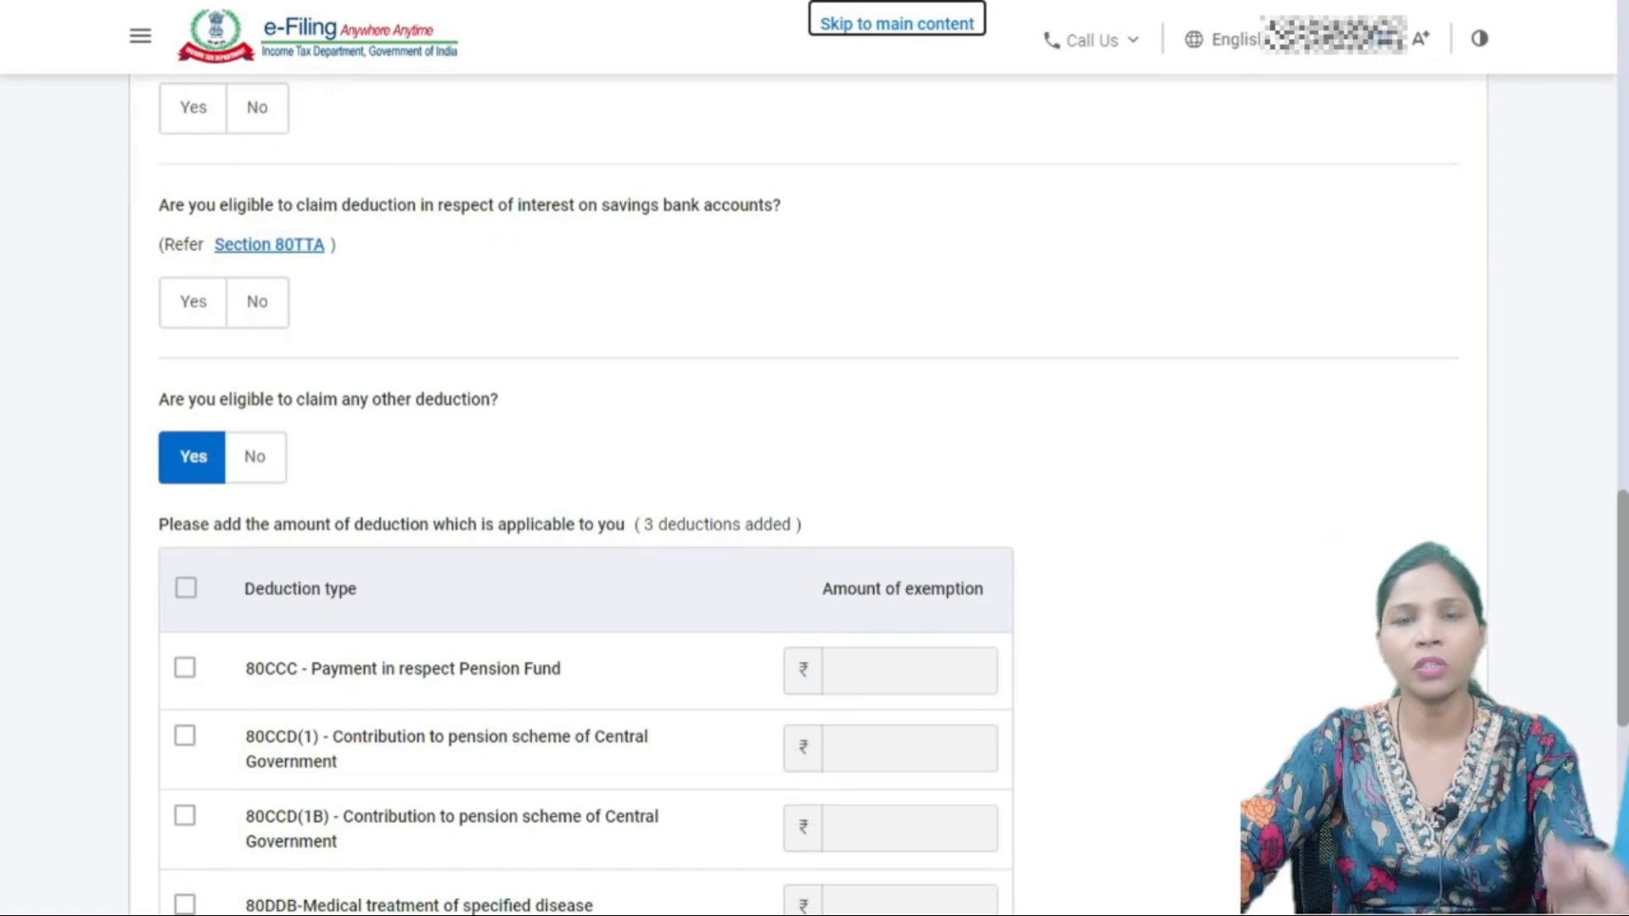
scroll(815, 492, "down", 7)
scroll(815, 492, "up", 10)
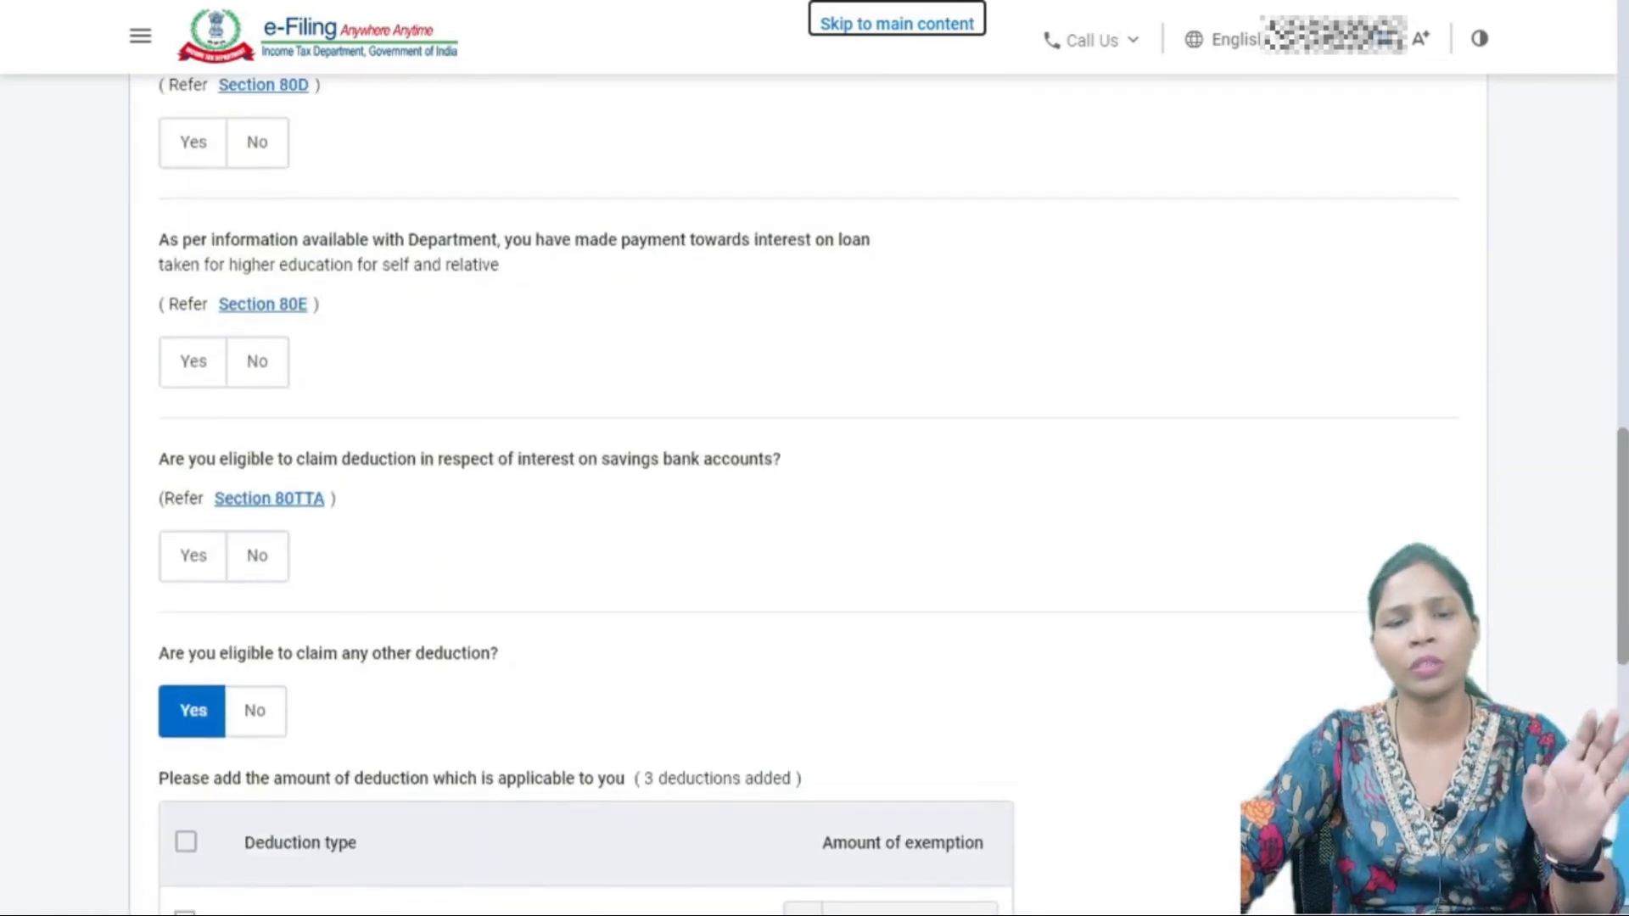
scroll(815, 492, "up", 20)
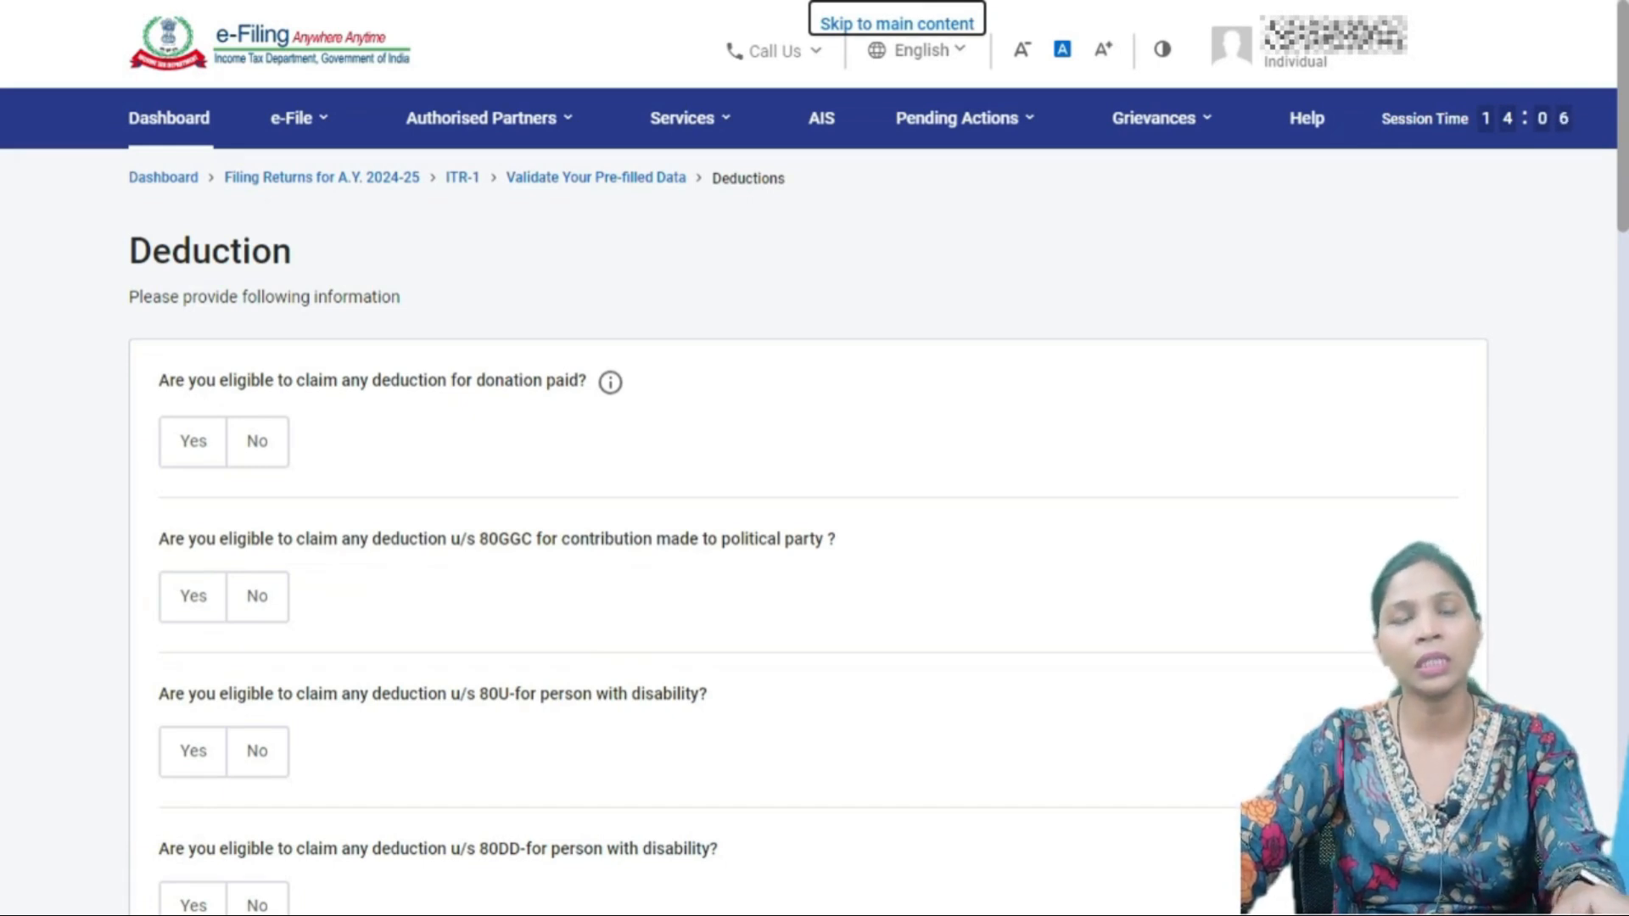
- Answer No to the donation-paid deduction question and bring up the Form 16 PDF
left_click(193, 442)
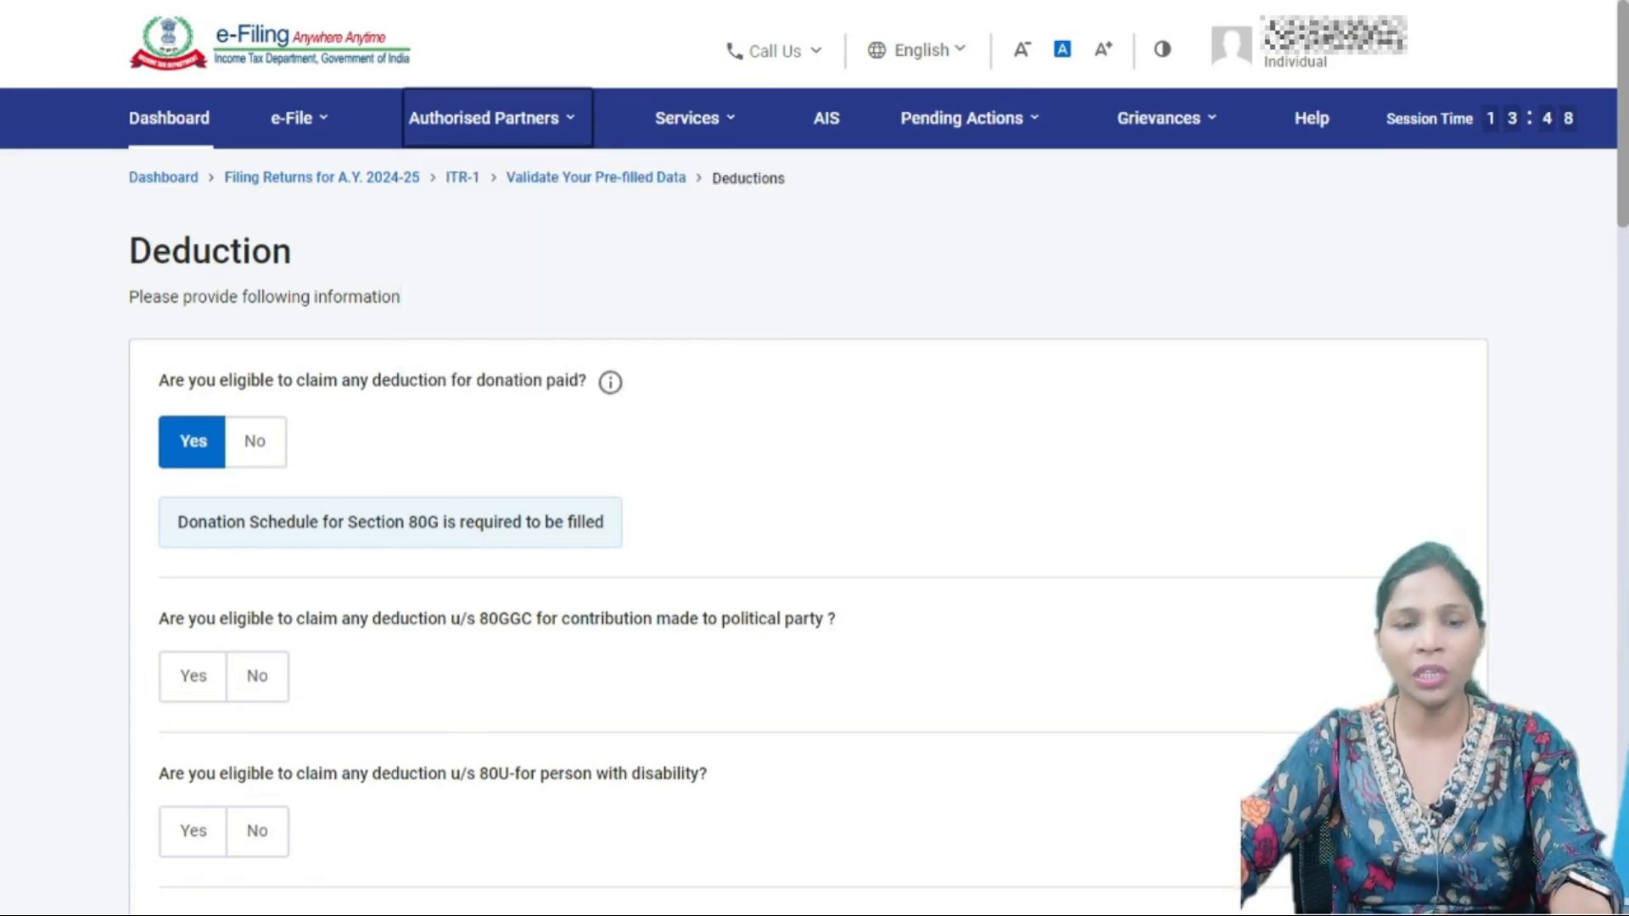
left_click(256, 442)
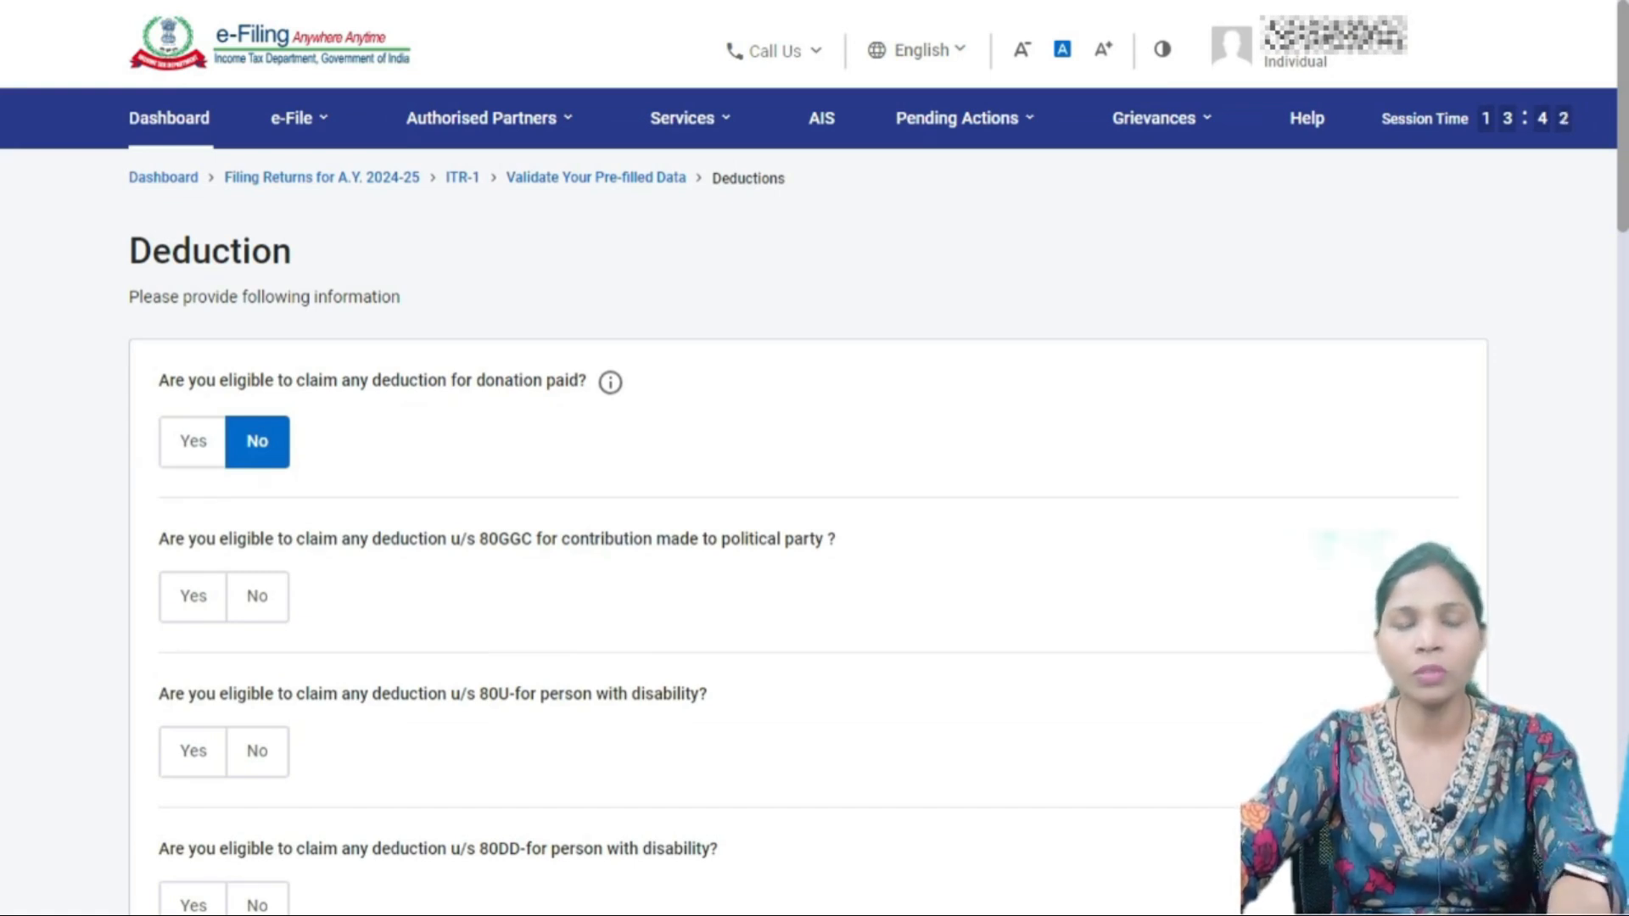
key("alt+Tab")
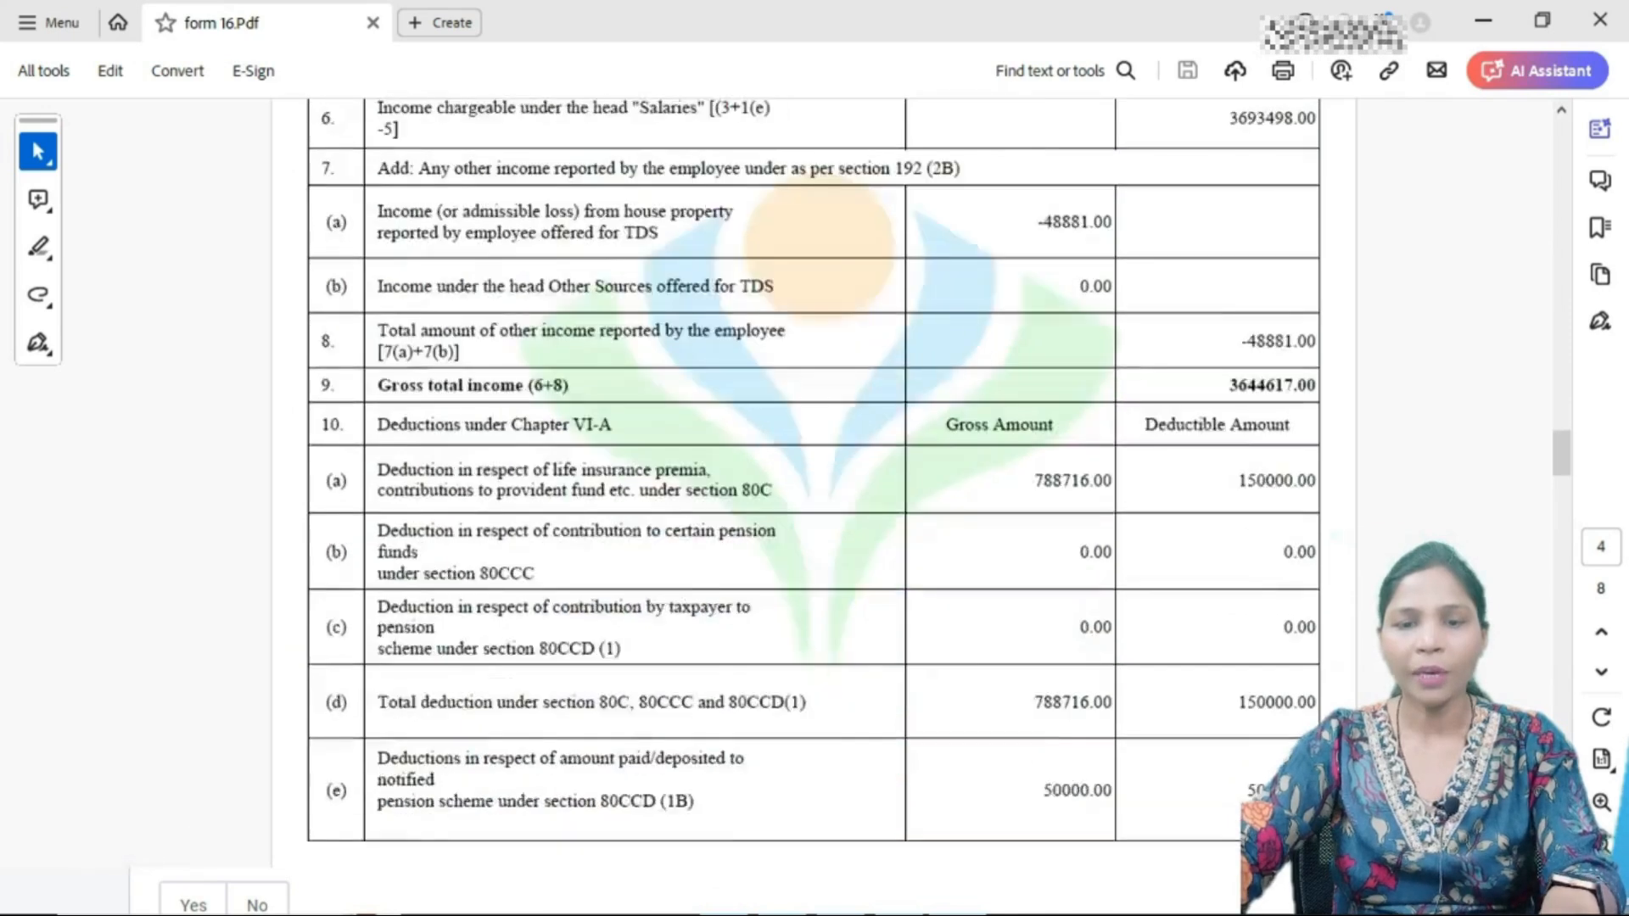
- Scan Form 16's Chapter VI-A rows (80C 150000, 80D 14160, 80G 2400), then go back to the portal
scroll(796, 437, "down", 3)
scroll(795, 436, "up", 1)
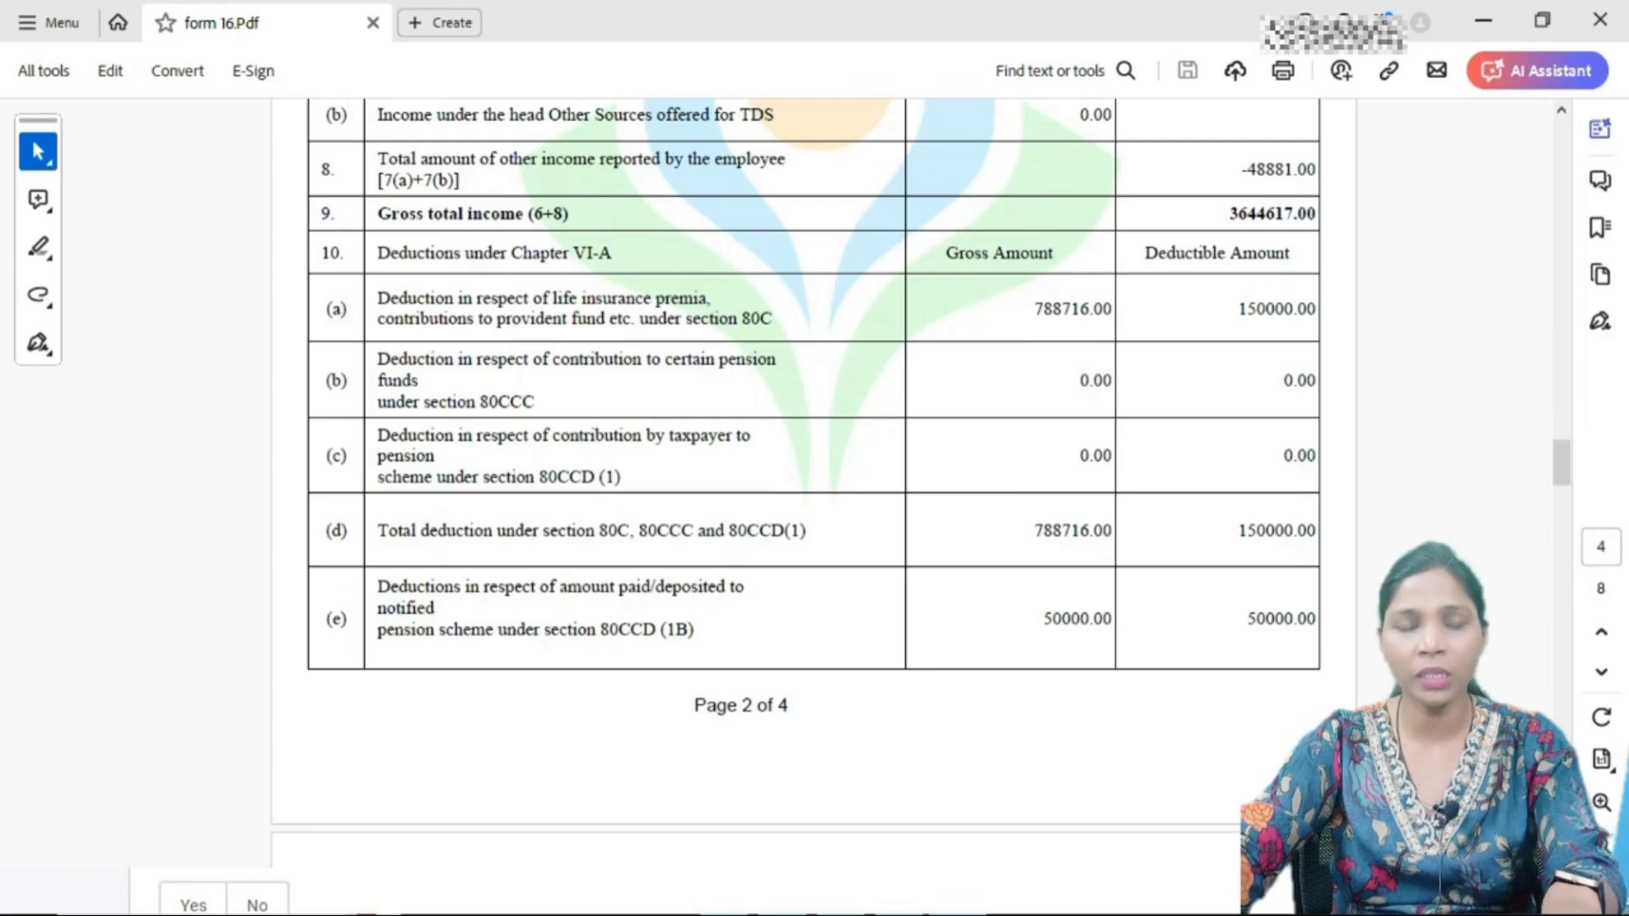
scroll(796, 436, "down", 4)
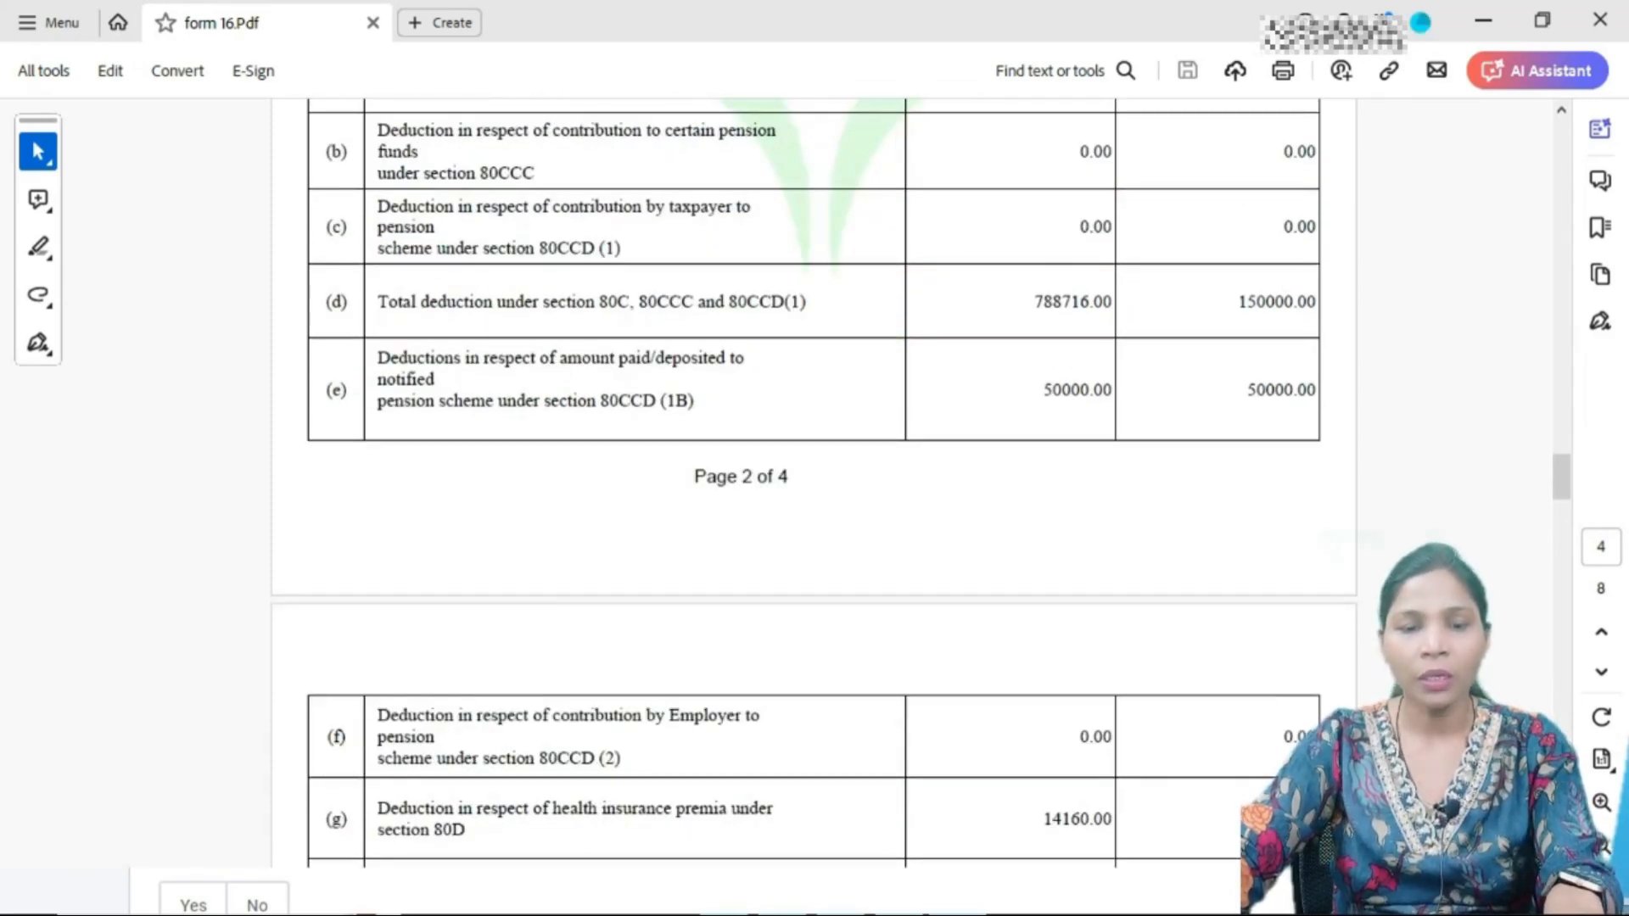
scroll(796, 436, "down", 2)
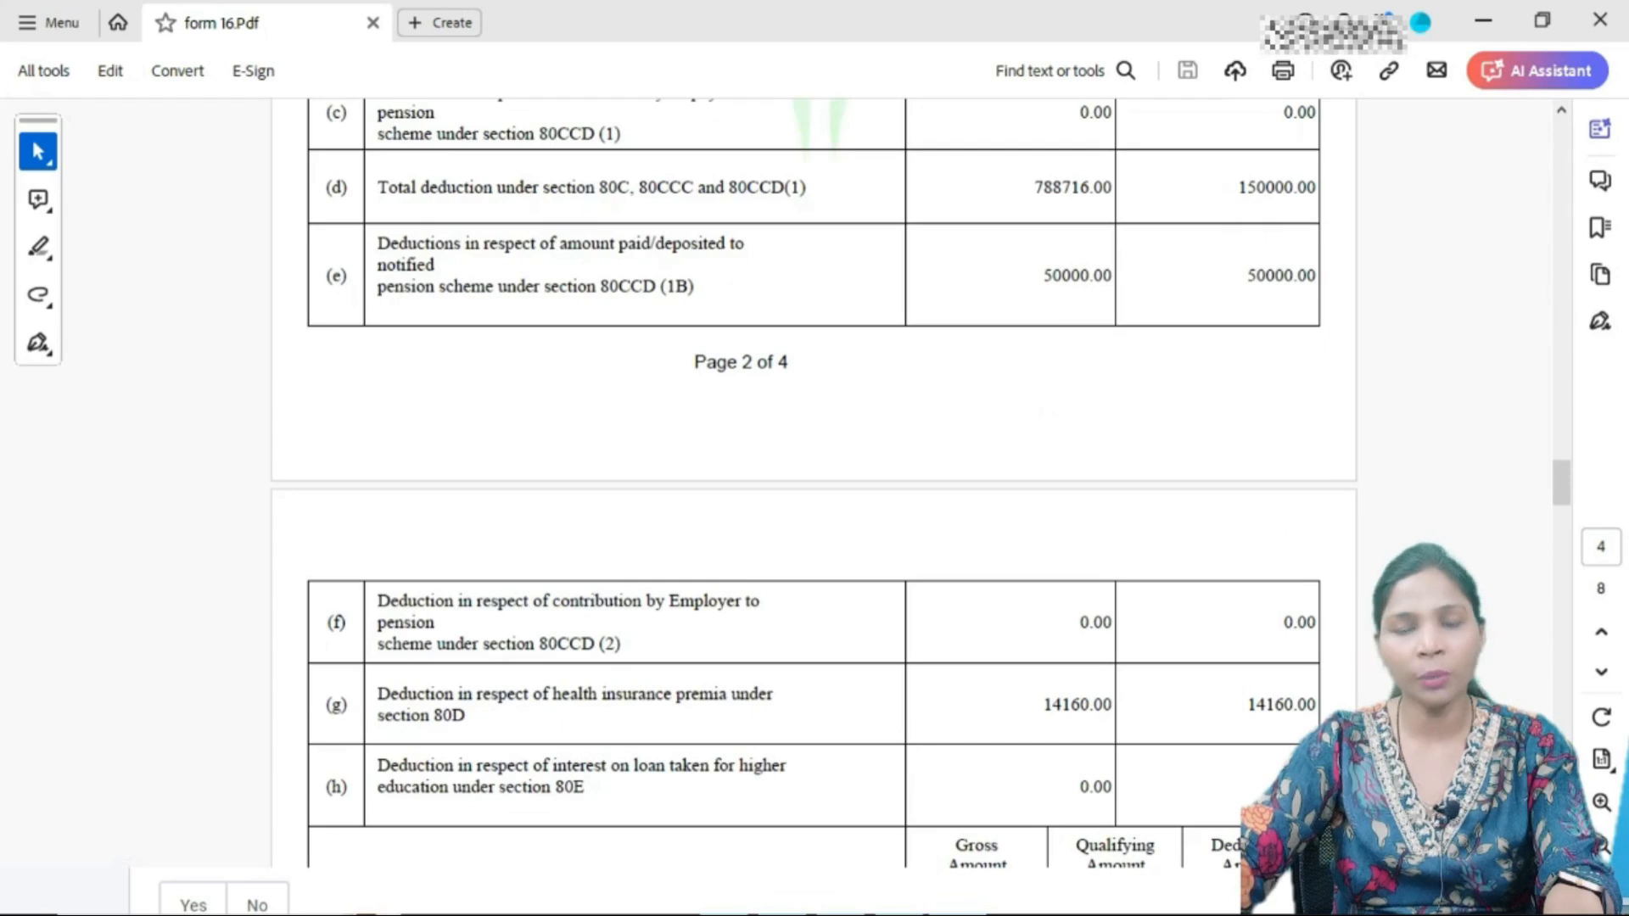
scroll(795, 458, "down", 4)
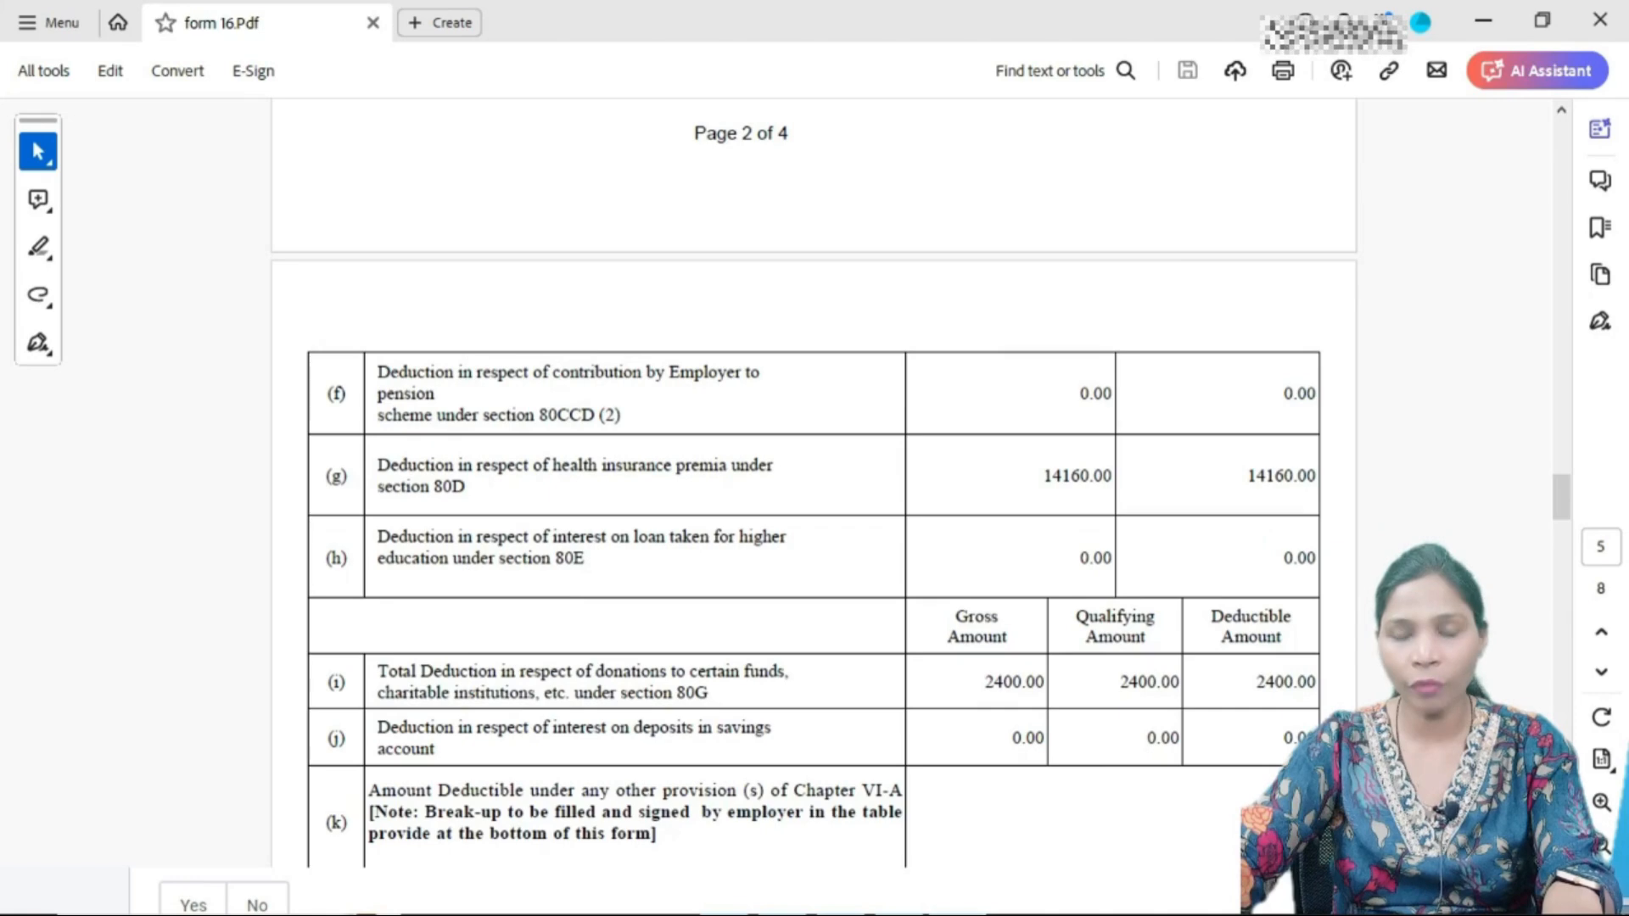
scroll(796, 484, "down", 5)
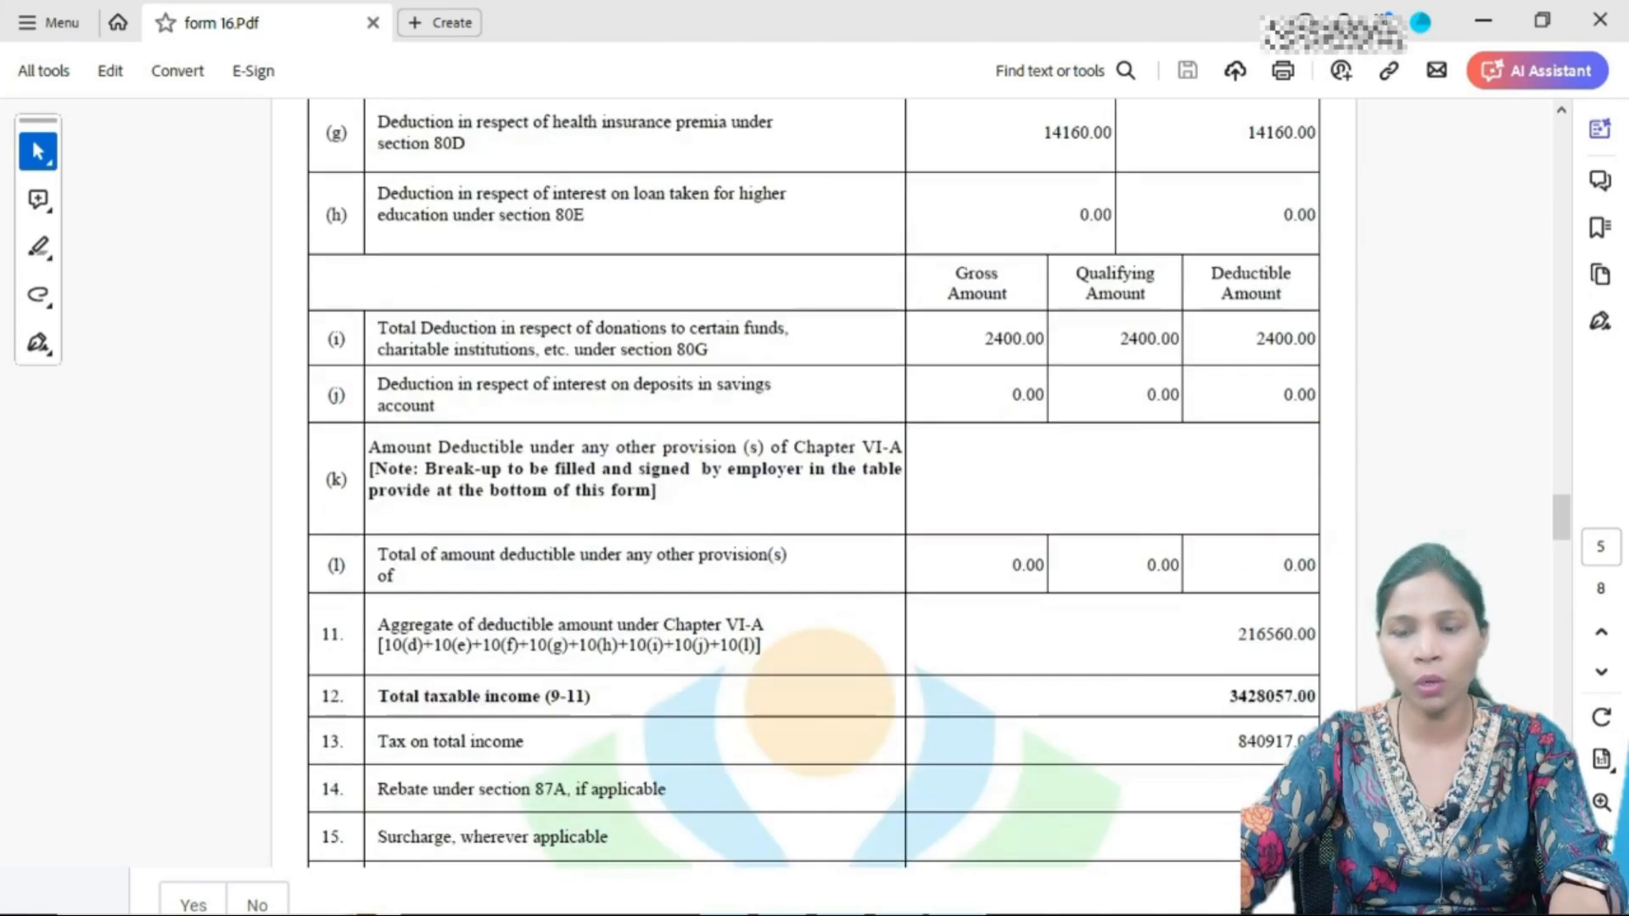
scroll(795, 484, "up", 9)
scroll(796, 458, "up", 2)
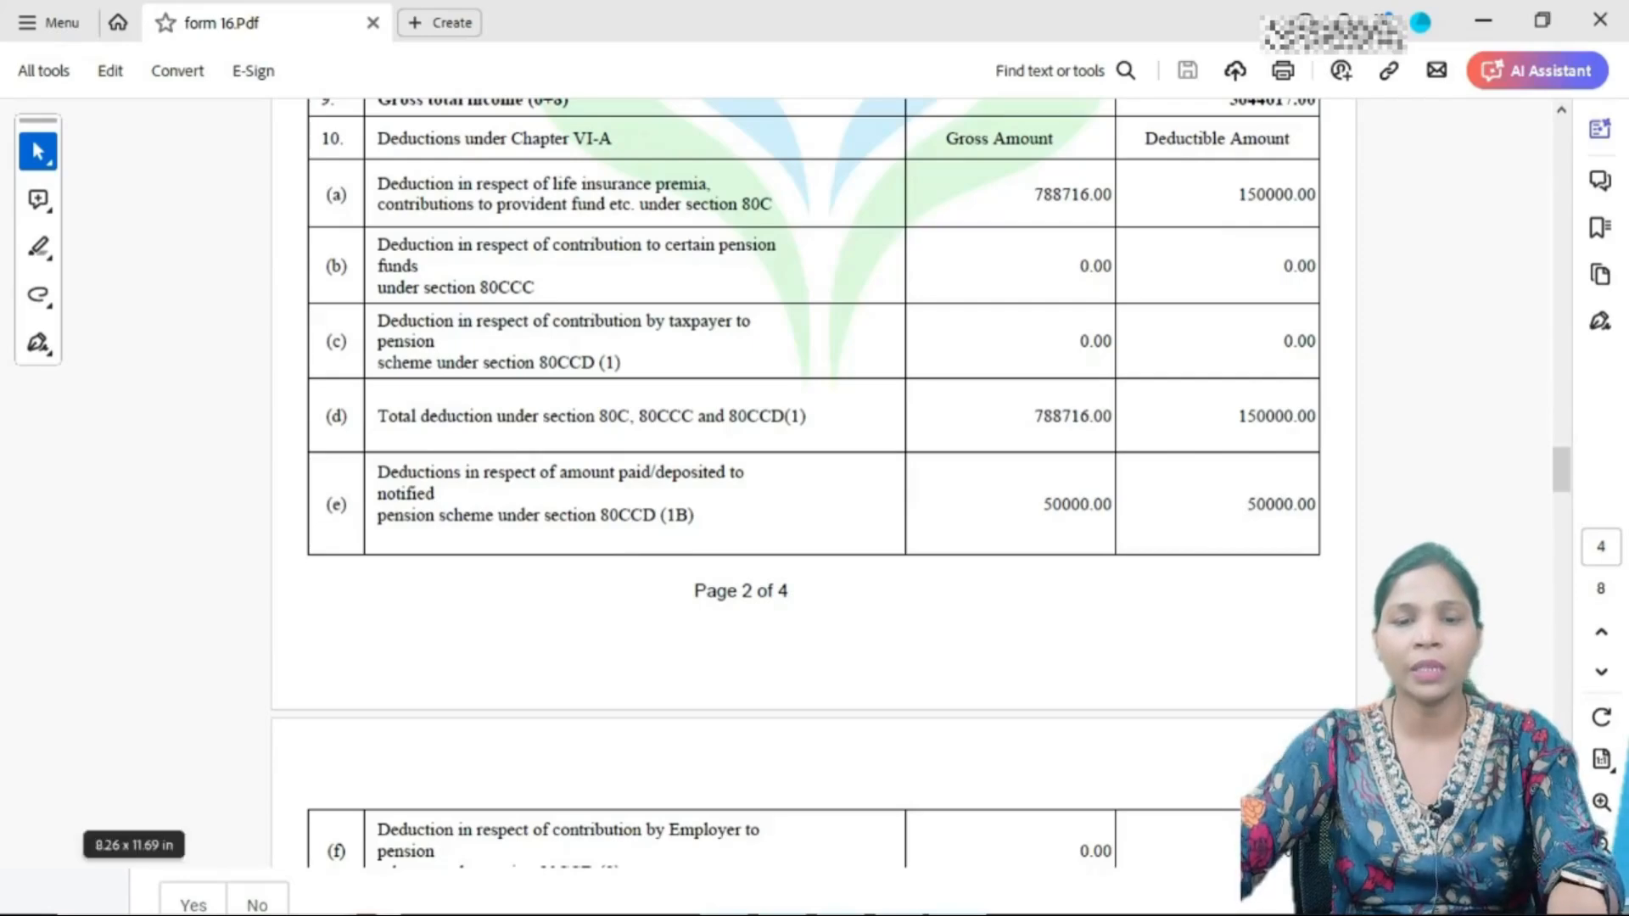
key("alt+Tab")
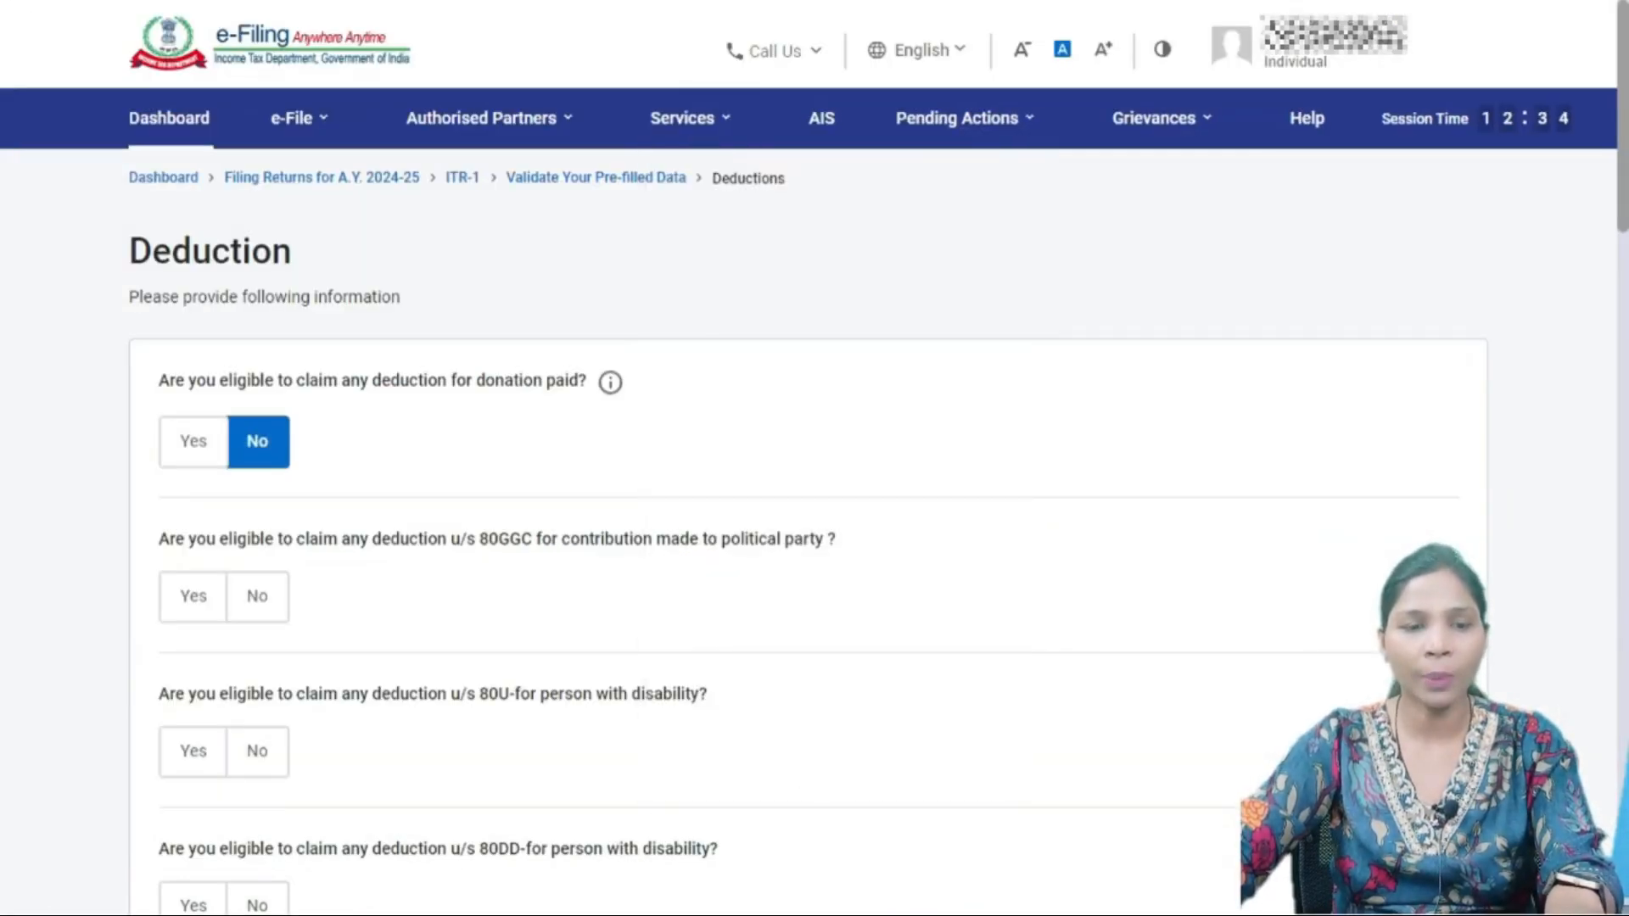
- Answer Yes to donations paid and No to 80GGC, 80U, 80DD and scientific research donations
left_click(193, 441)
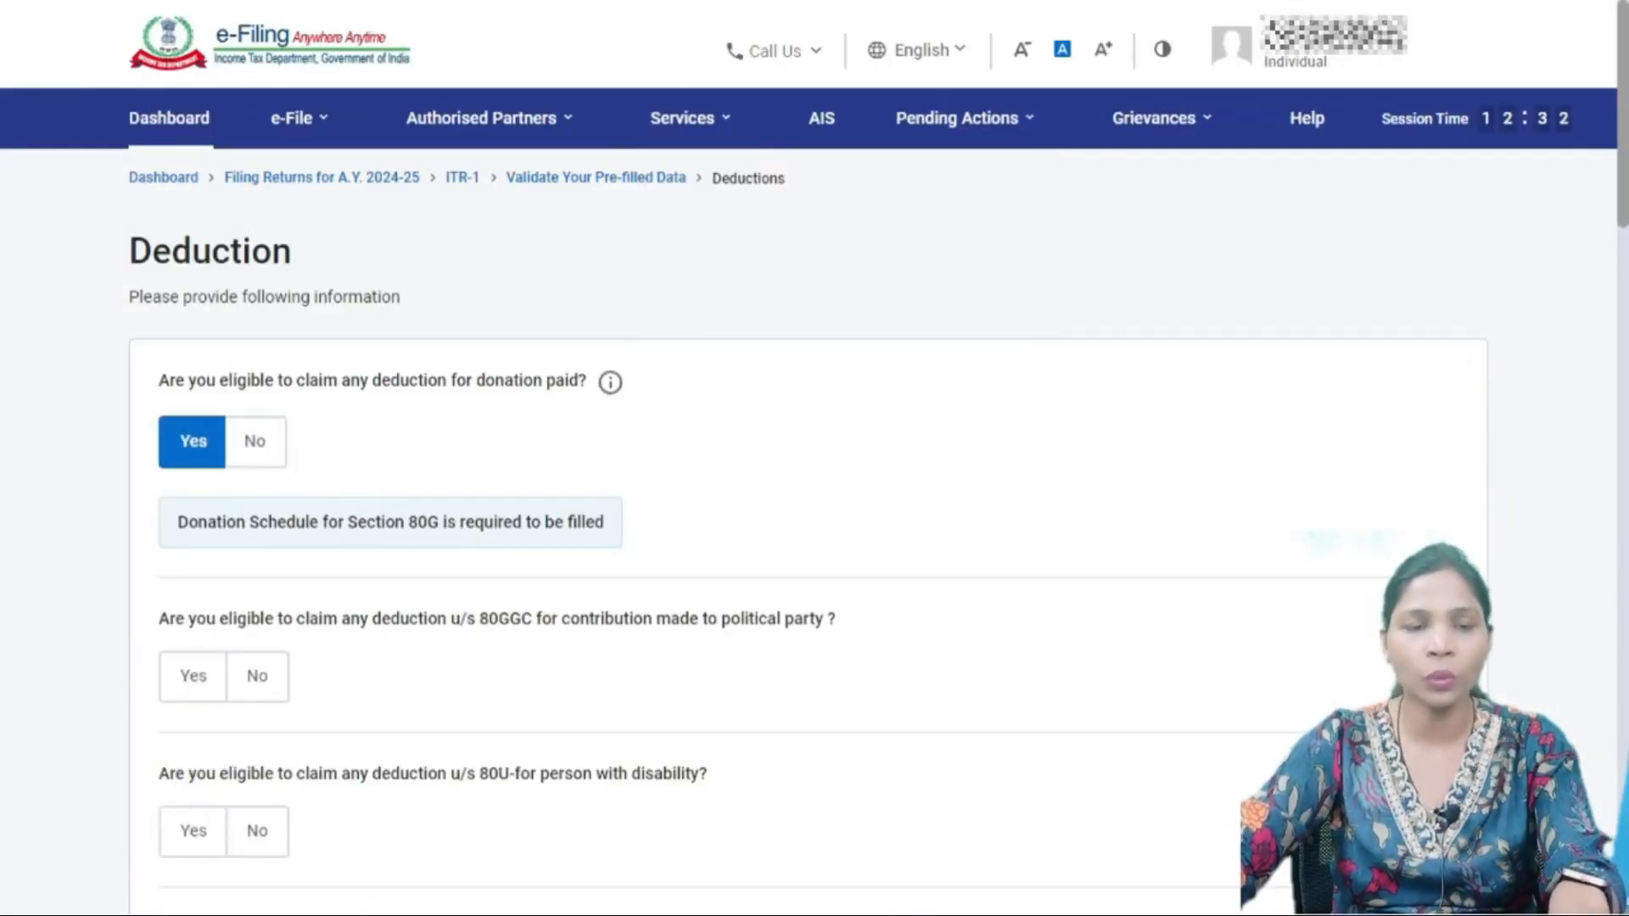
scroll(815, 509, "down", 2)
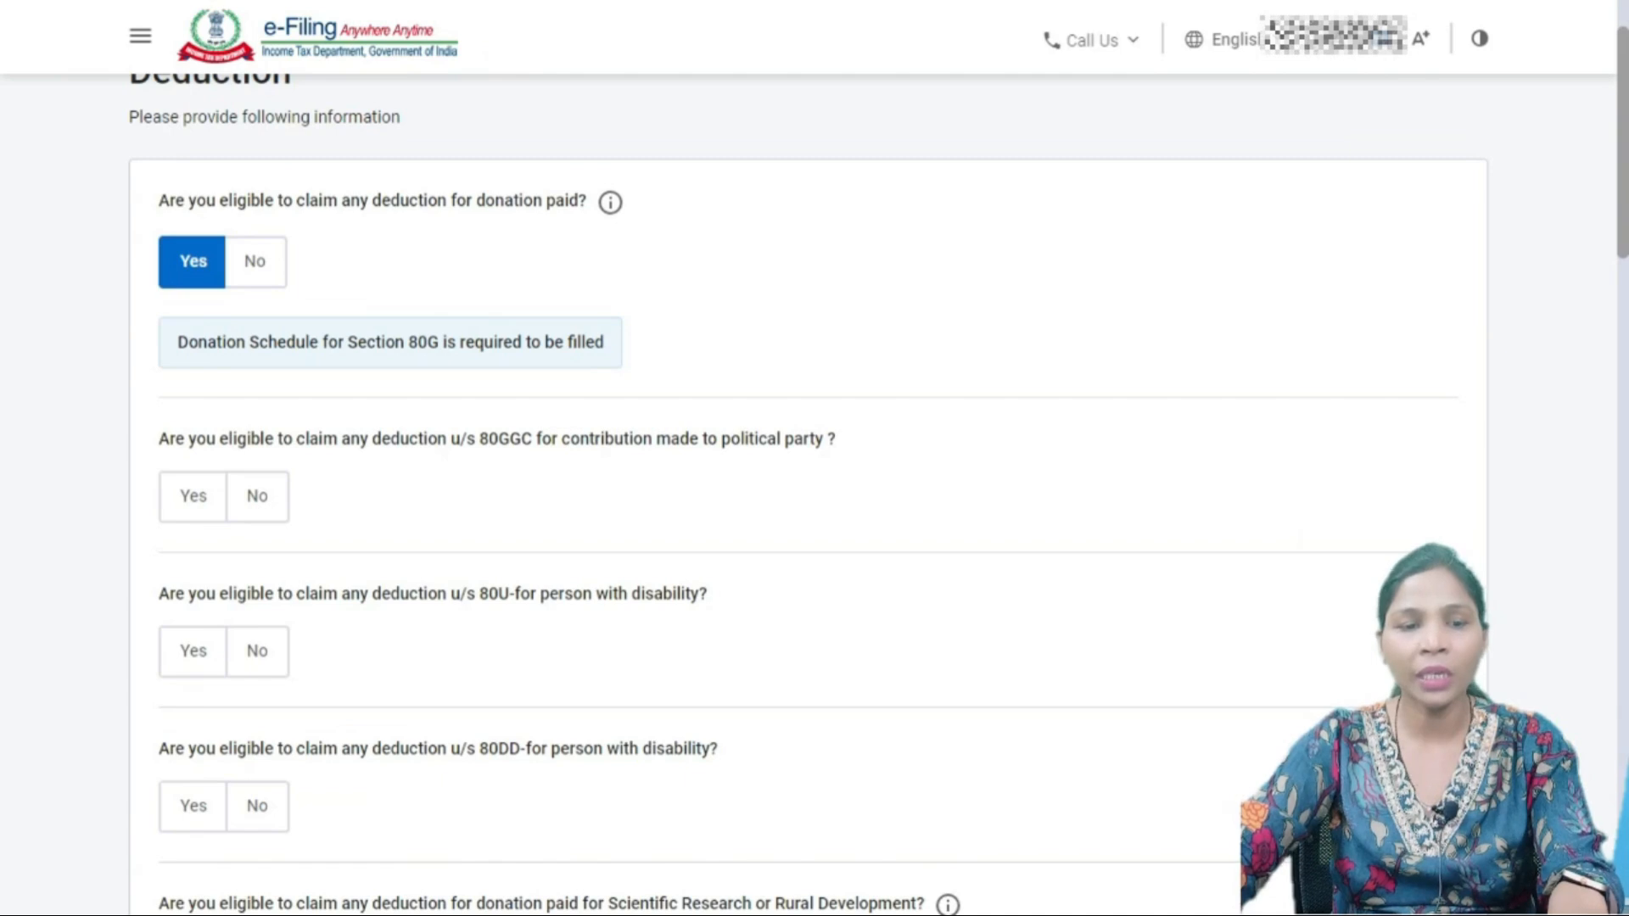
left_click(257, 496)
scroll(808, 492, "down", 1)
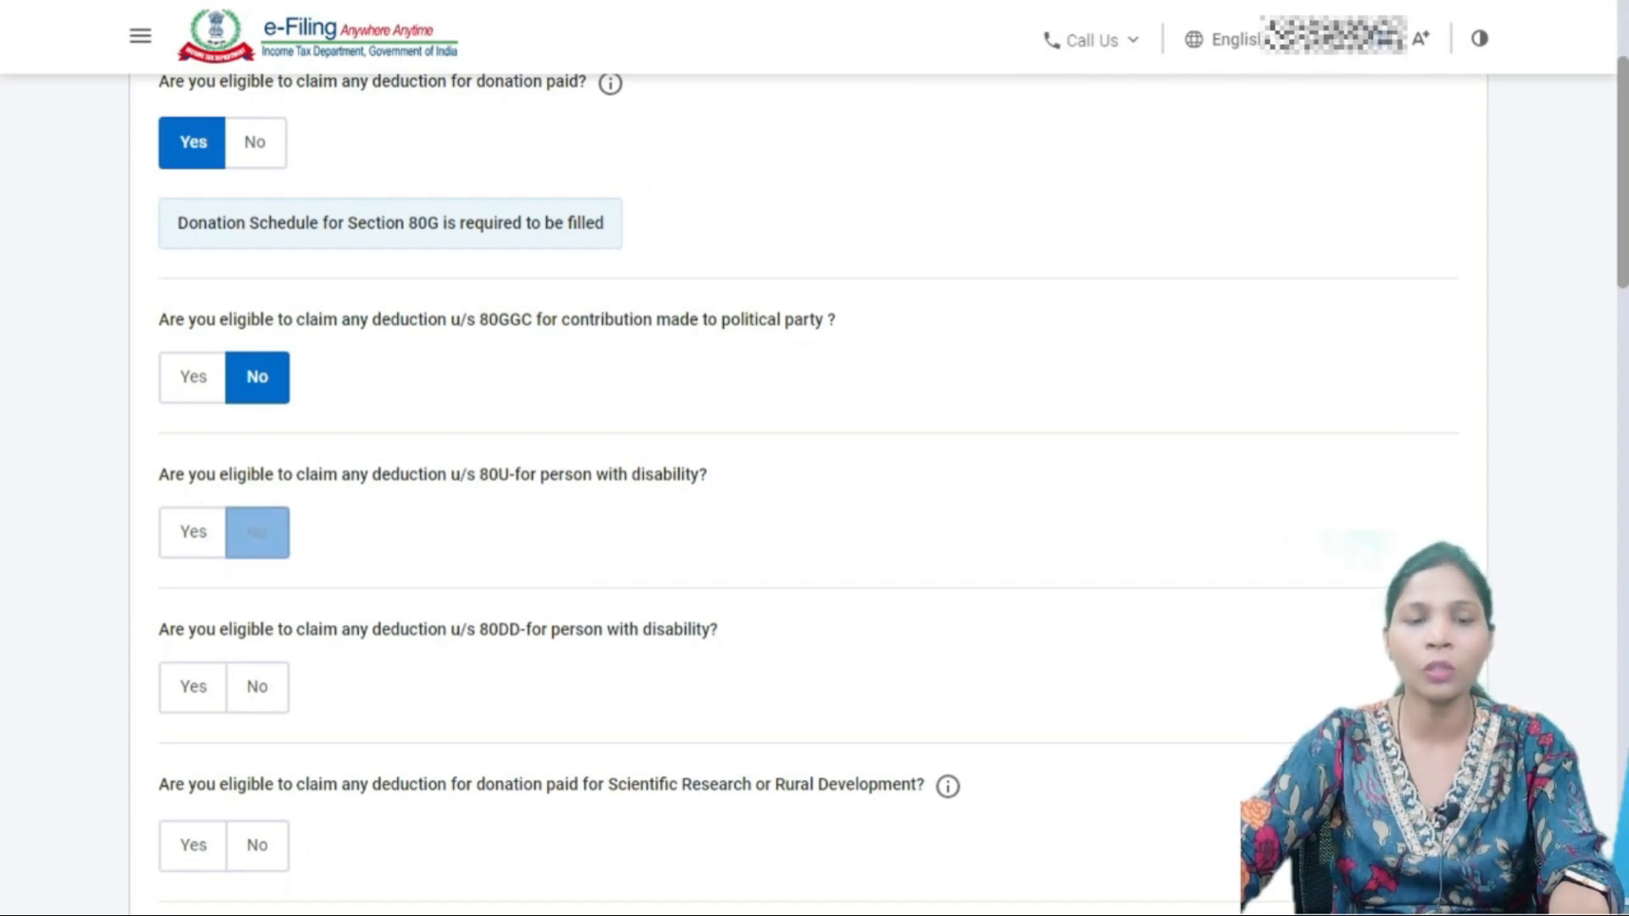
left_click(257, 532)
scroll(257, 532, "down", 2)
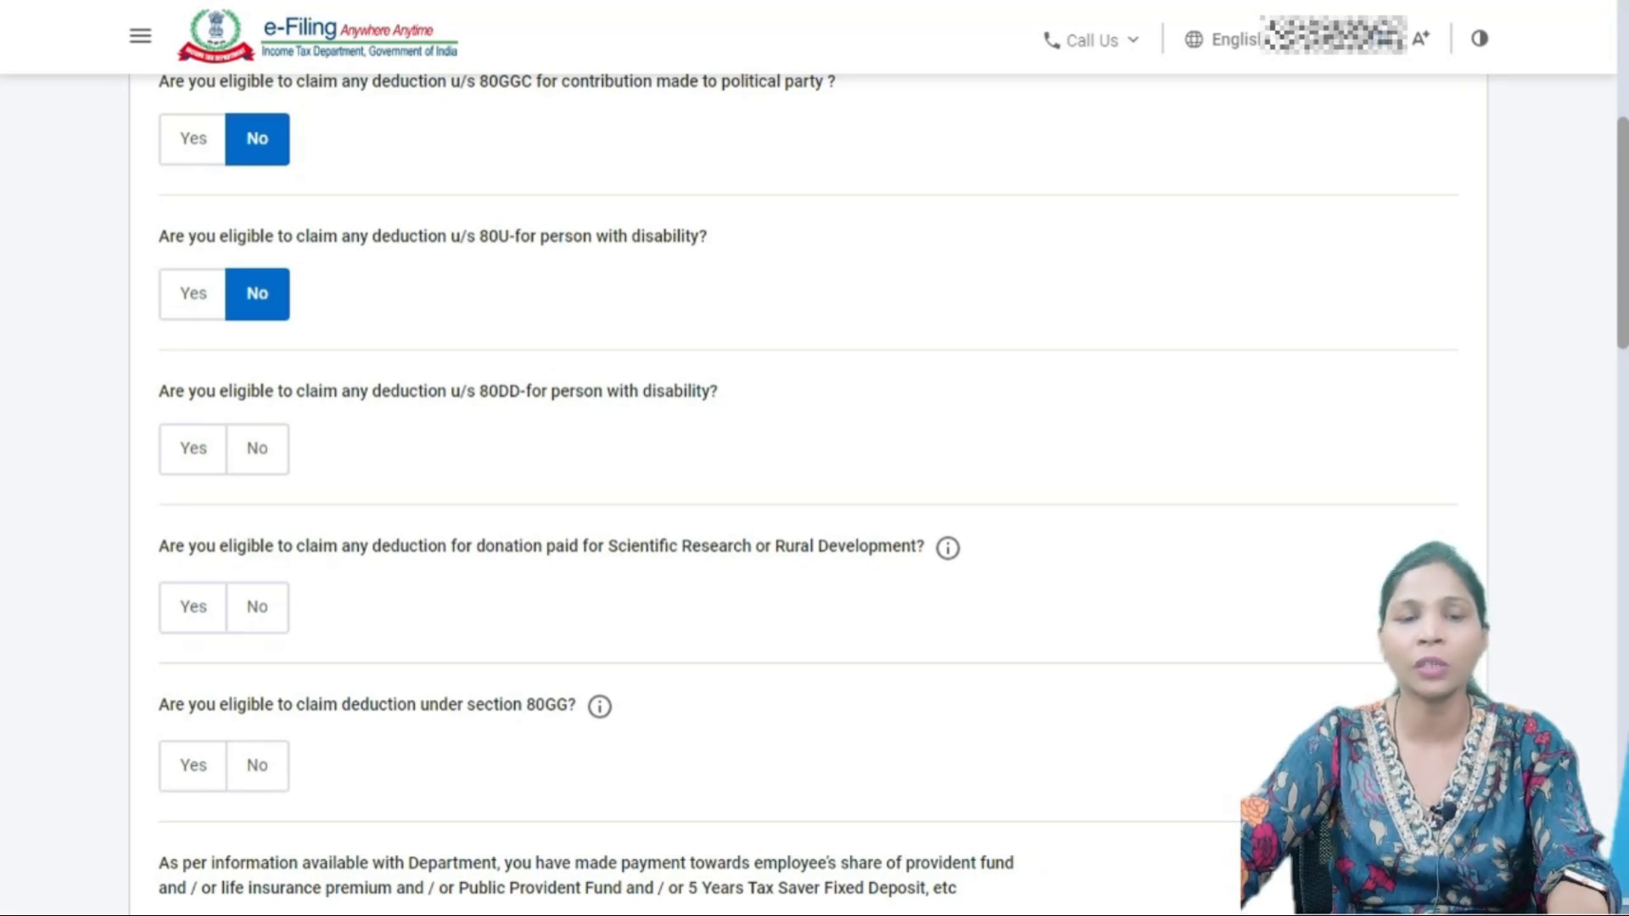
left_click(258, 449)
scroll(258, 449, "down", 3)
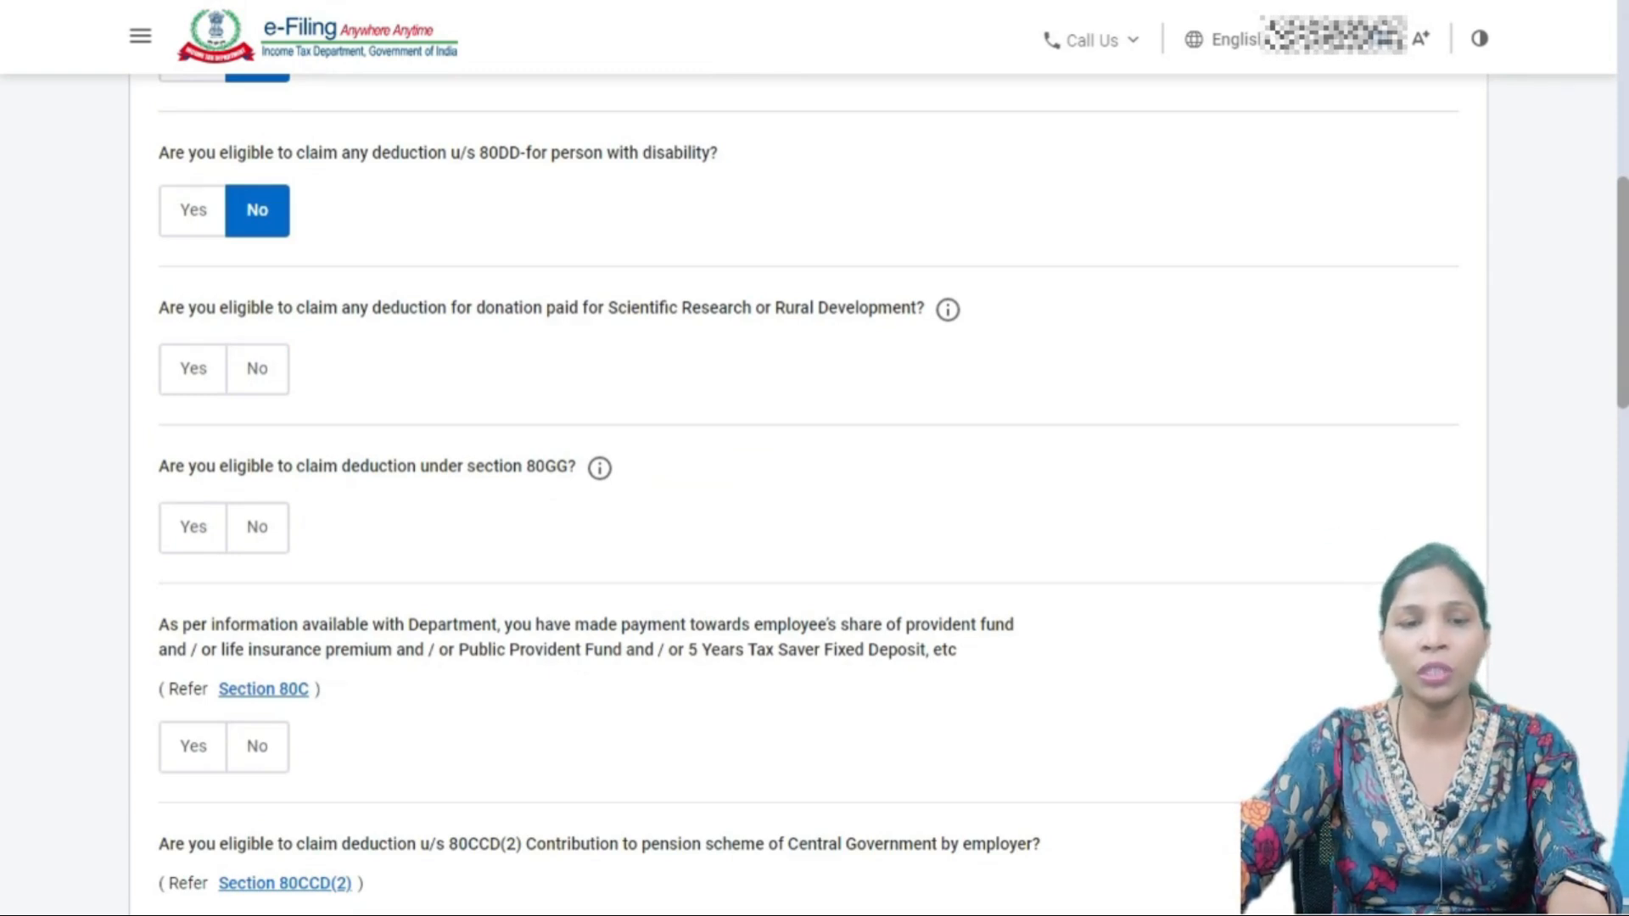
left_click(257, 369)
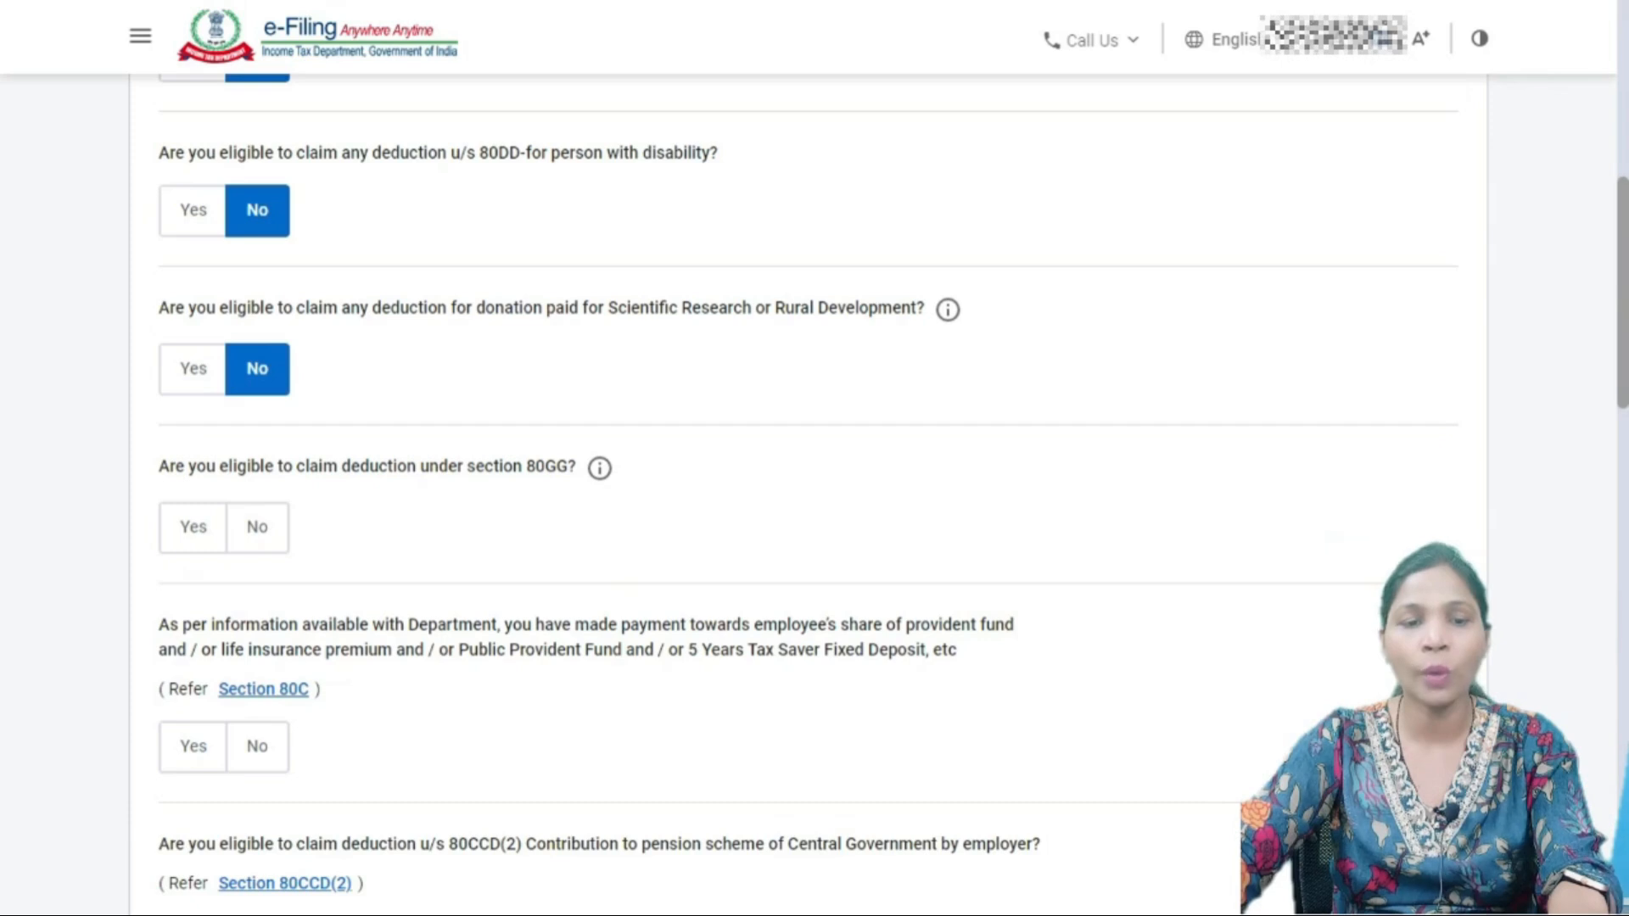
scroll(806, 492, "down", 2)
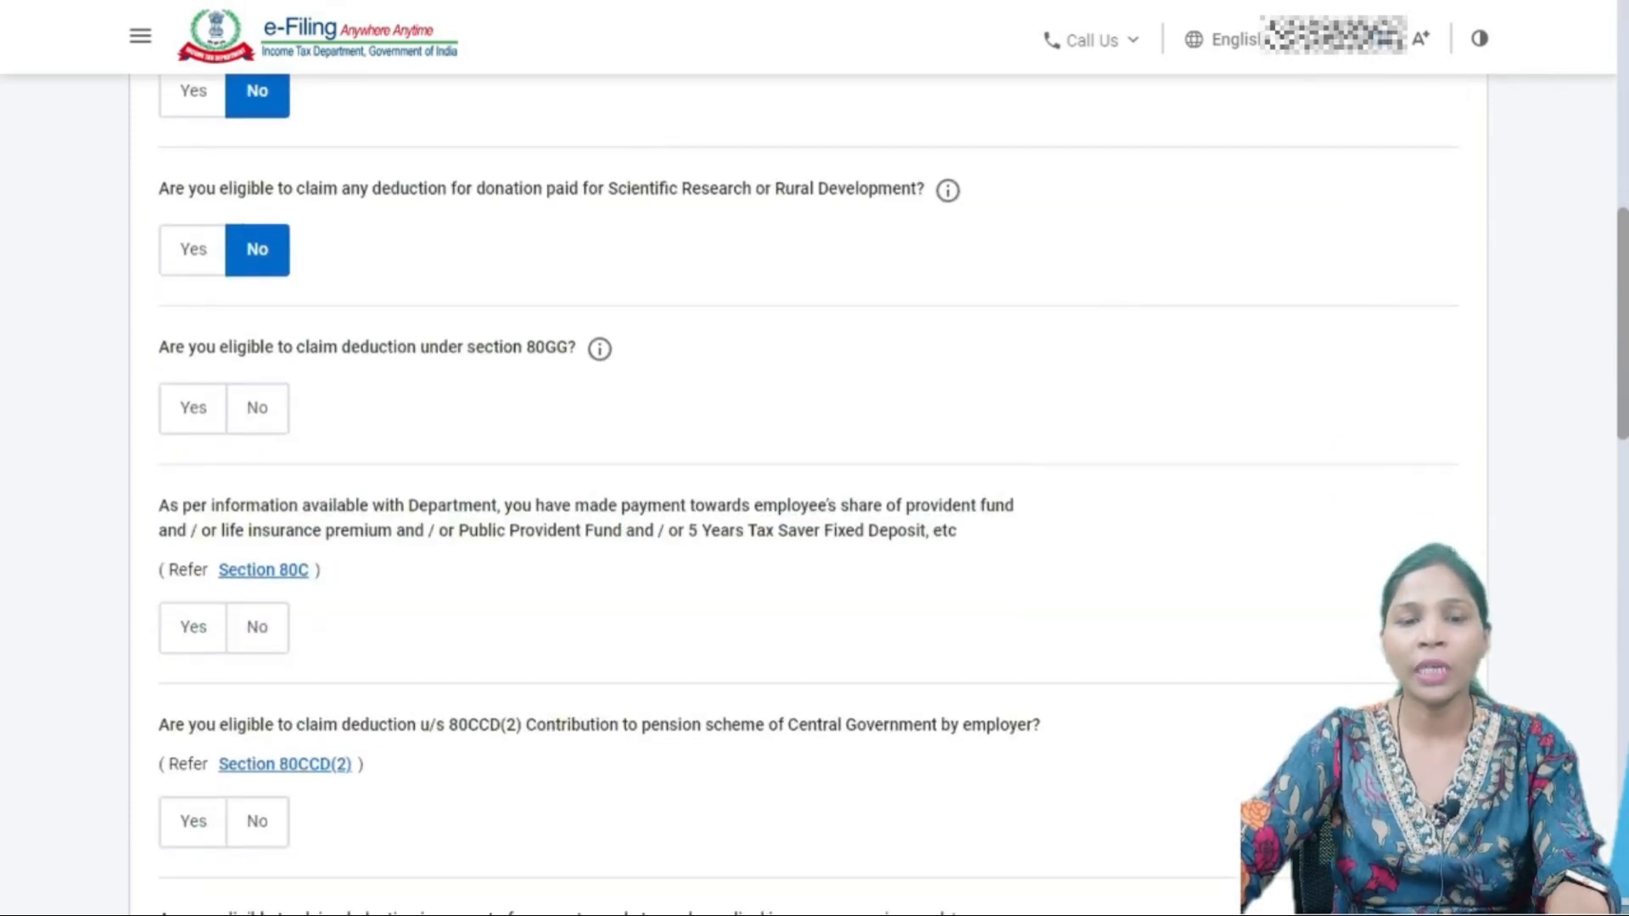
left_click_drag(569, 348, 525, 348)
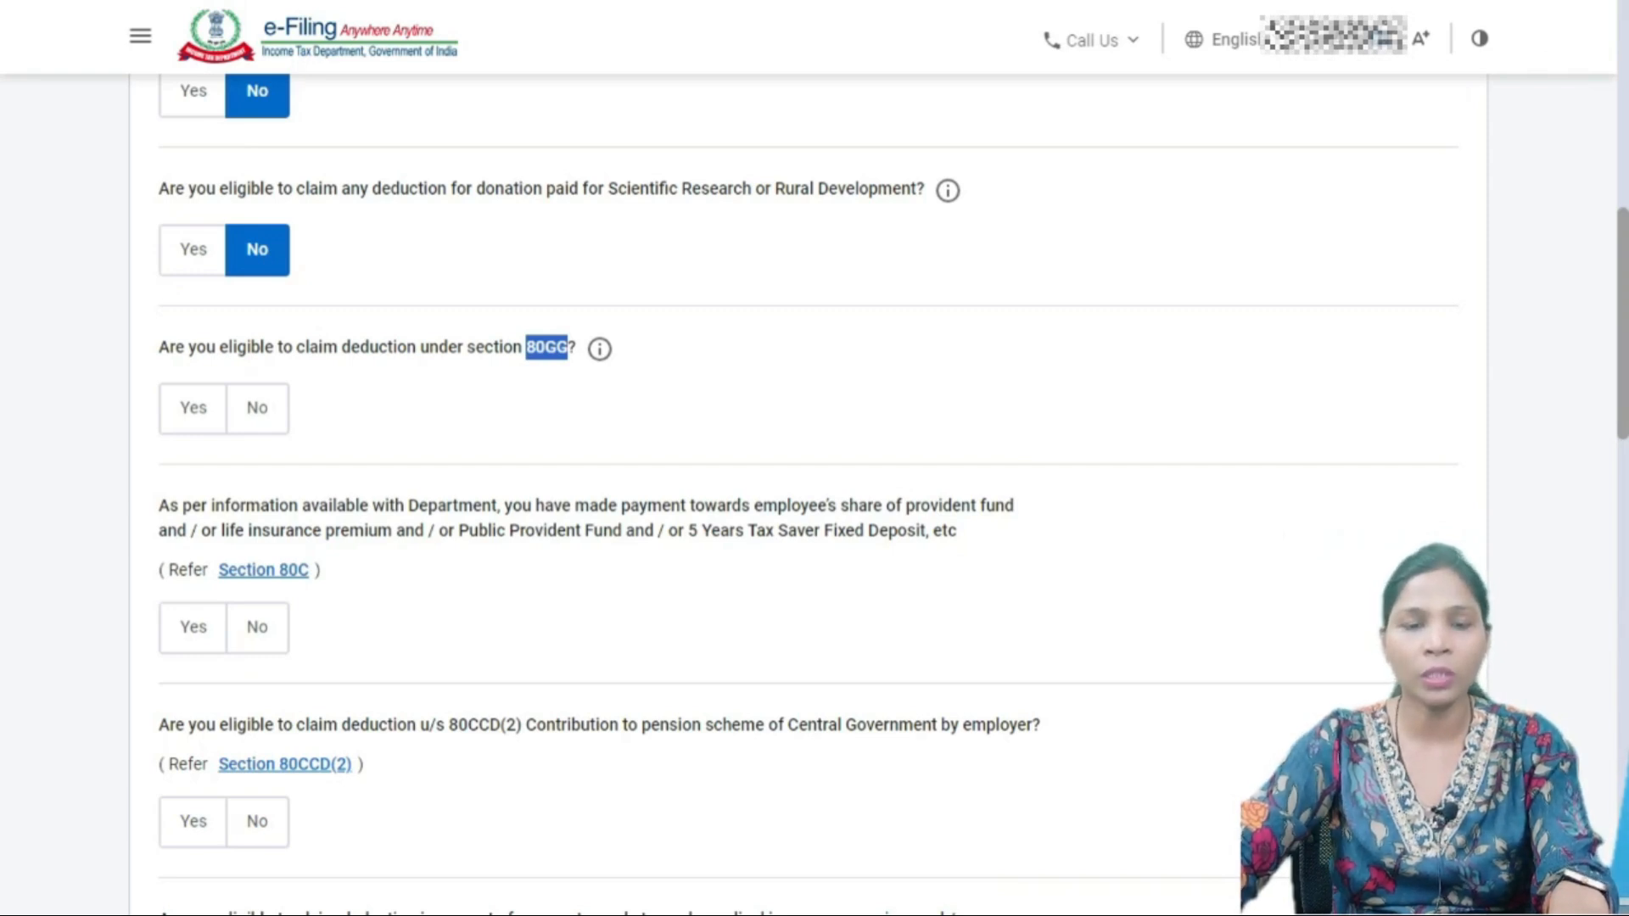
scroll(806, 492, "down", 1)
- Claim Section 80C, select its amount box, and bring Form 16 forward for the figure
left_click(193, 508)
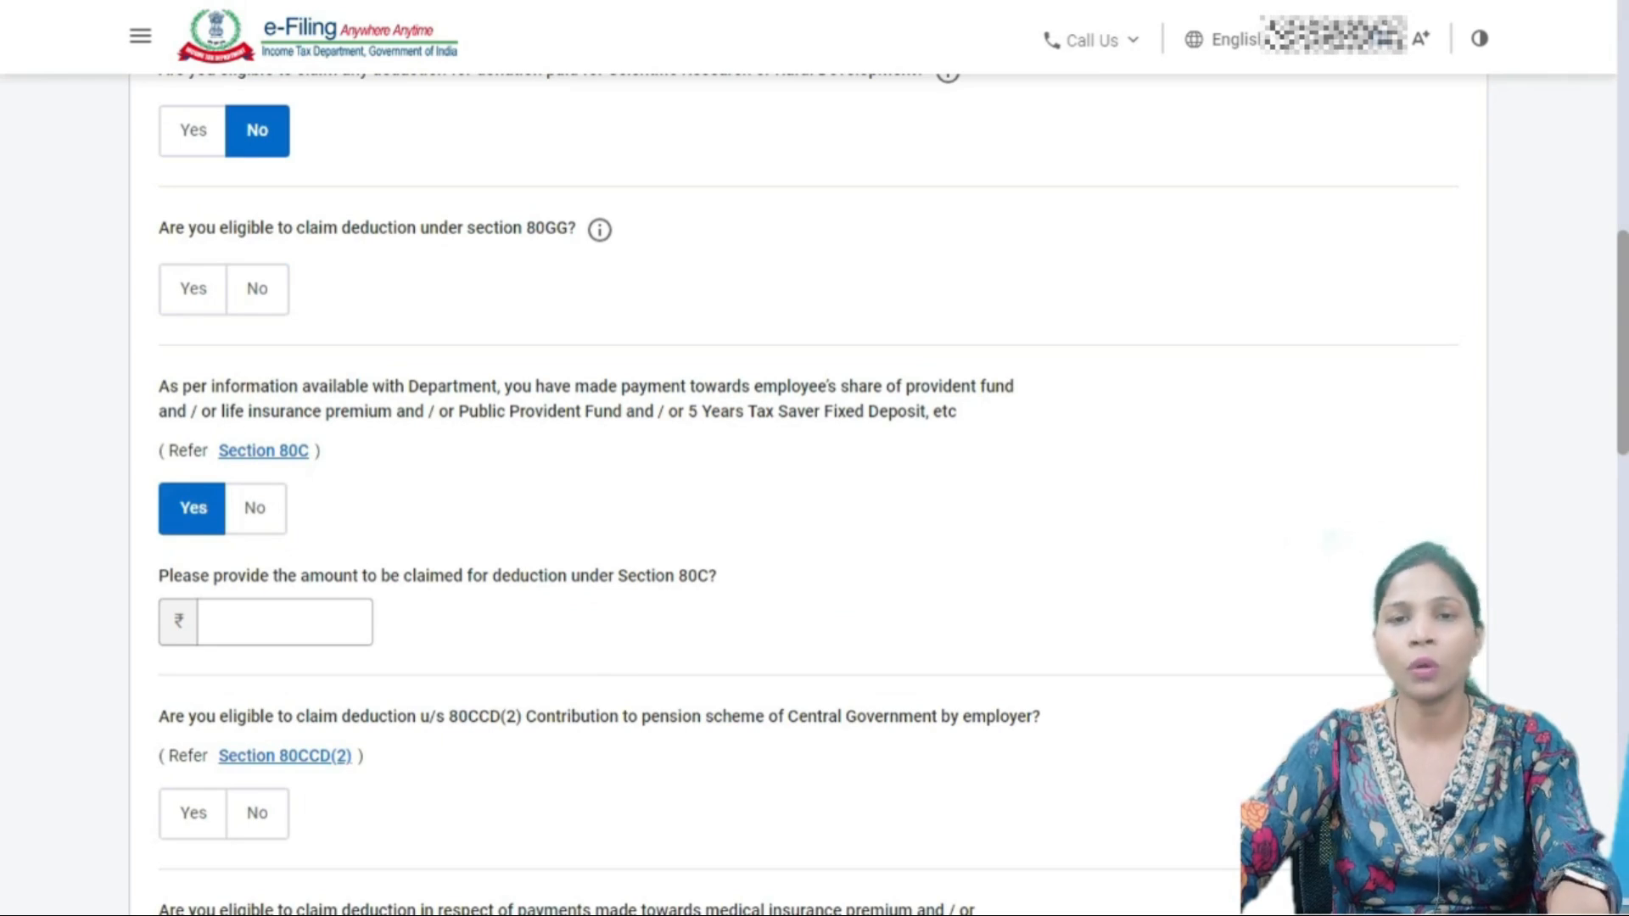
scroll(806, 492, "down", 3)
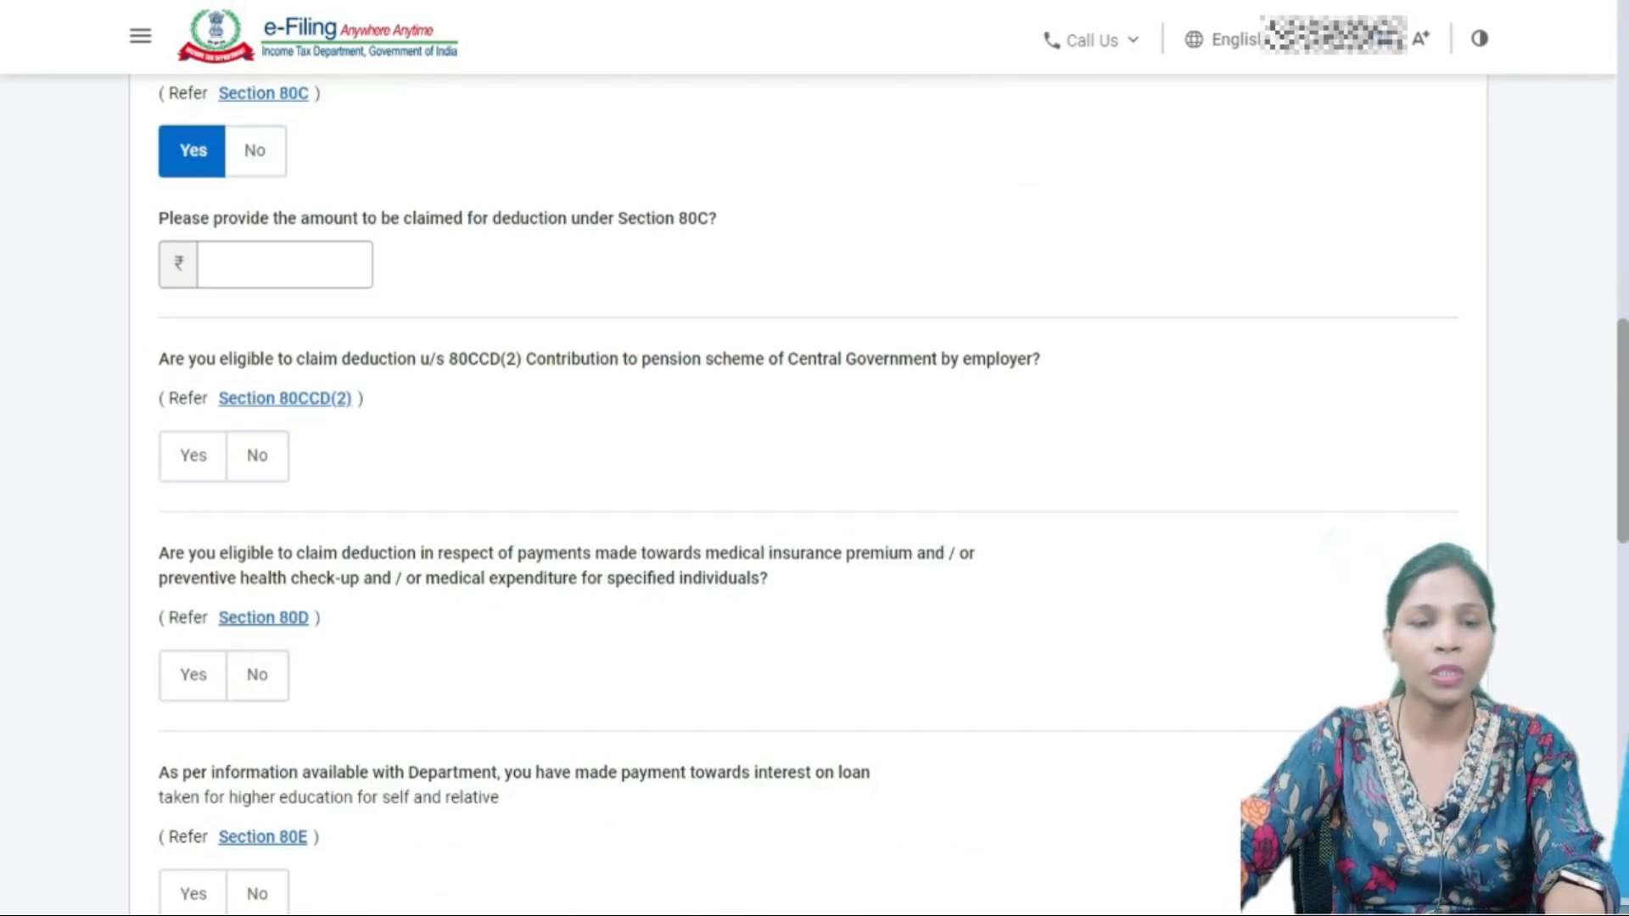
left_click(357, 265)
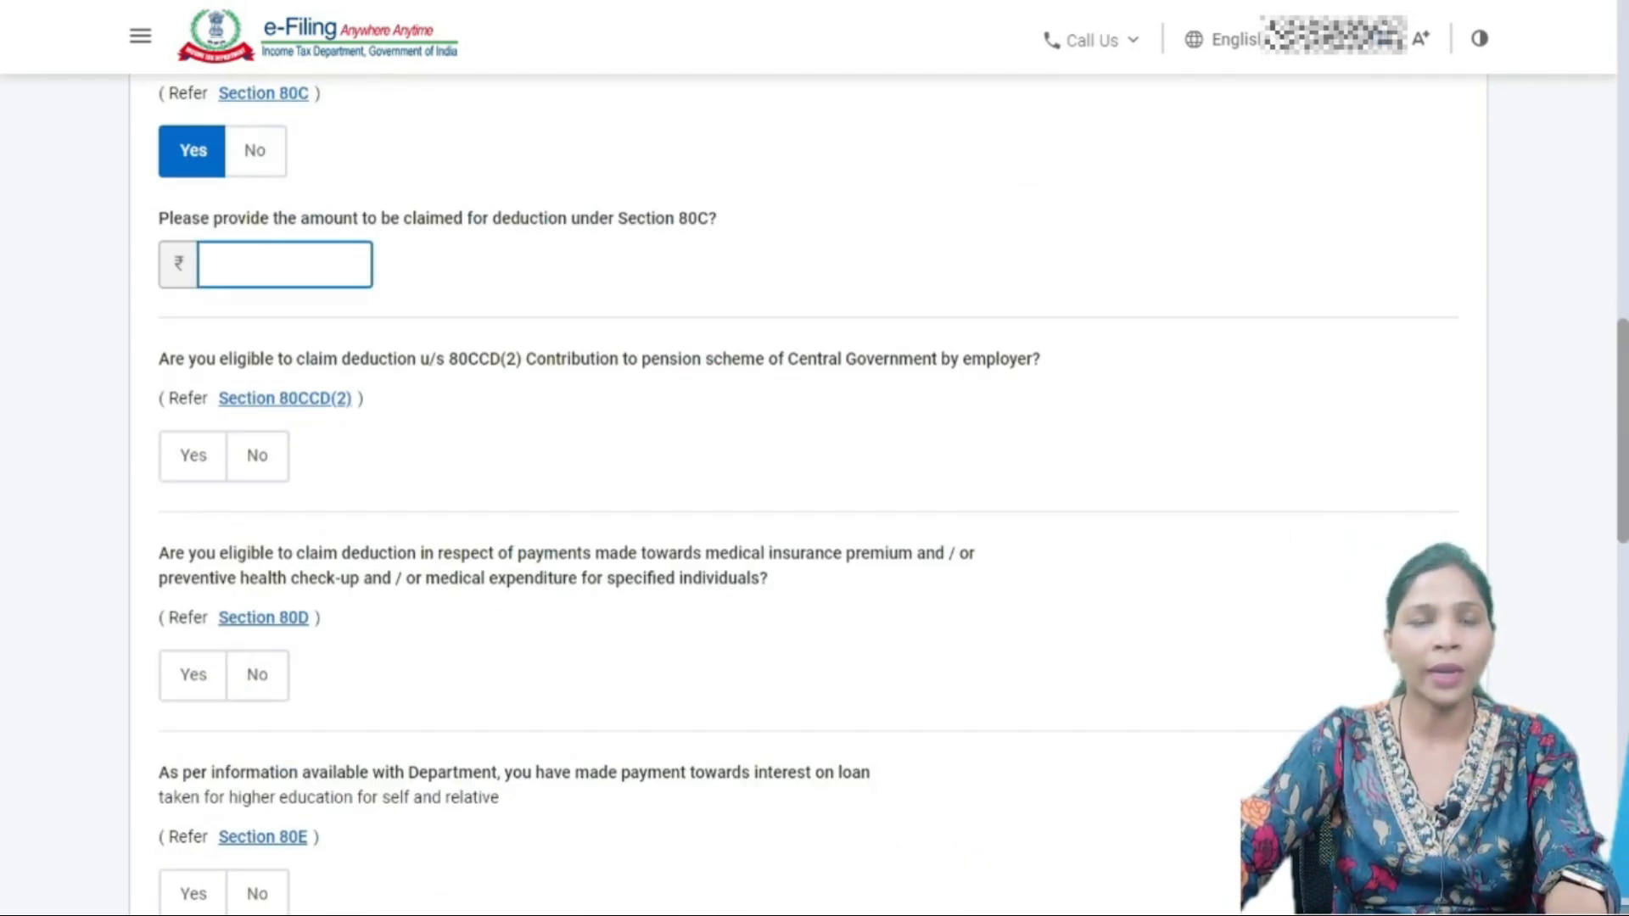
key("alt+Tab")
key("alt+Tab")
key("Tab")
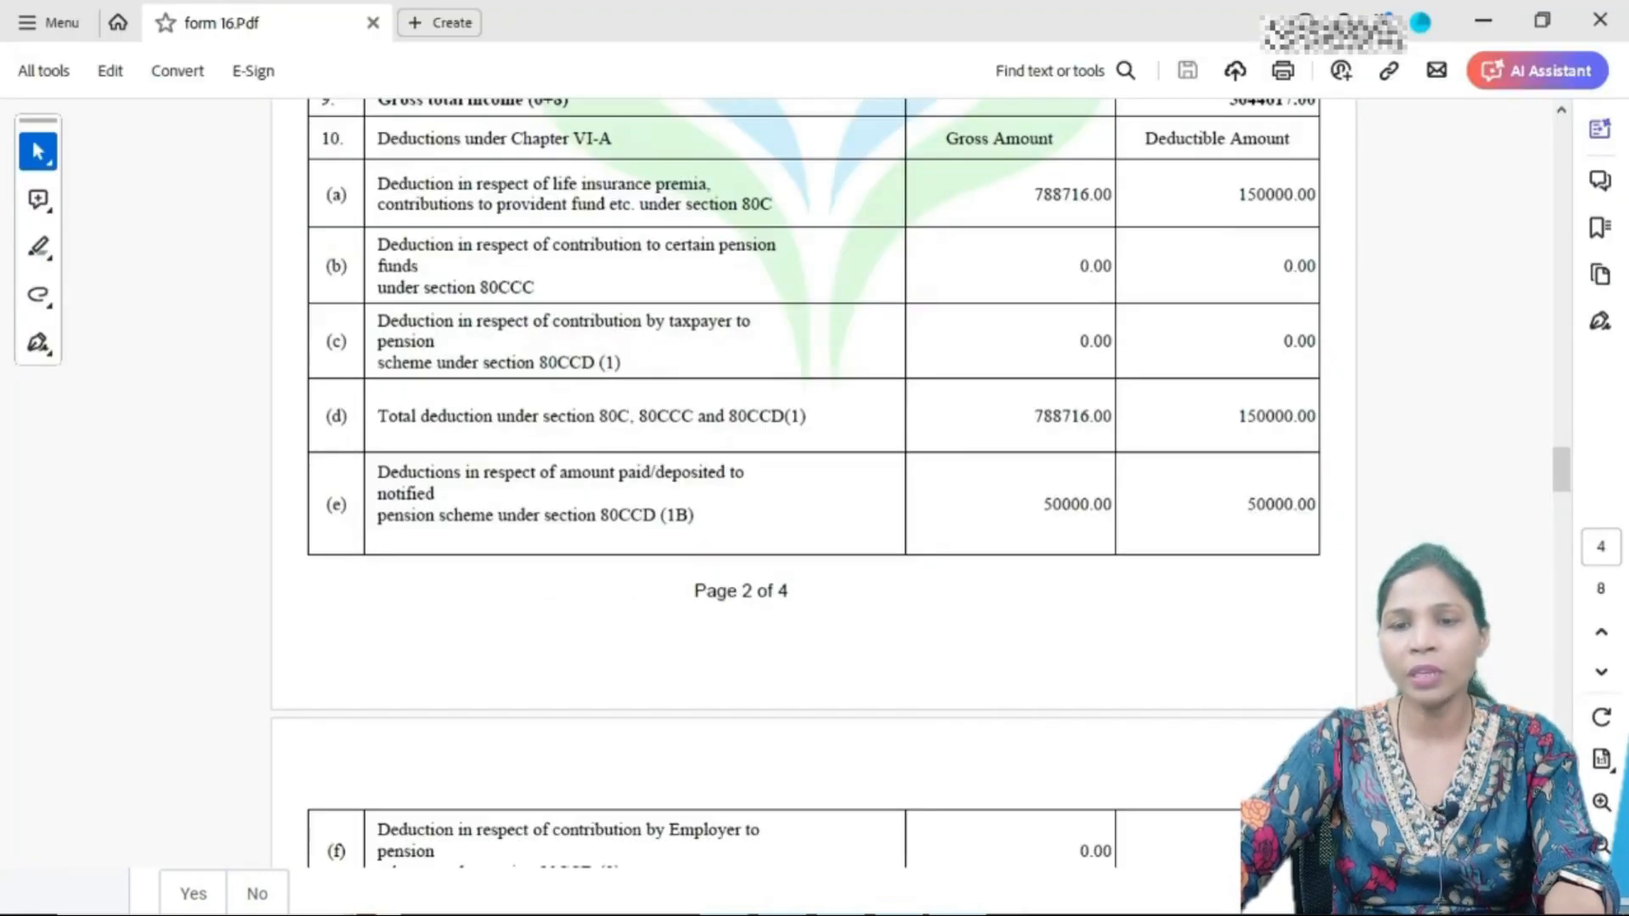
- Confirm the 80C deductible 150000.00 (gross 788716.00) in Form 16, then return to the portal
left_click_drag(1042, 195, 1108, 194)
left_click(1107, 194)
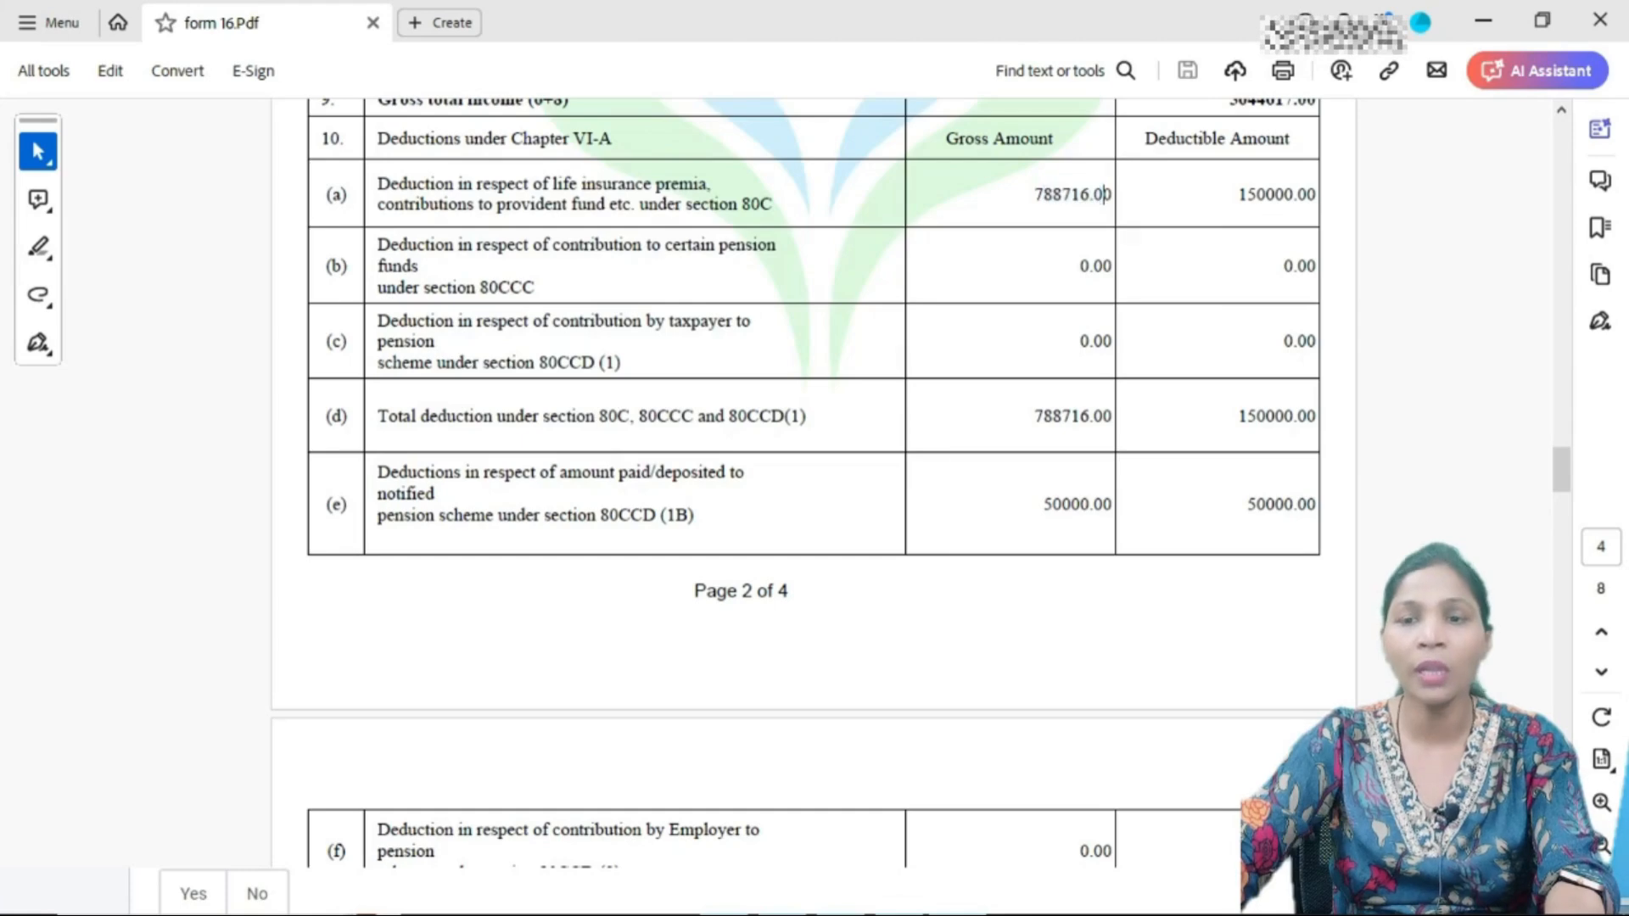
left_click(1108, 194)
left_click(1107, 195)
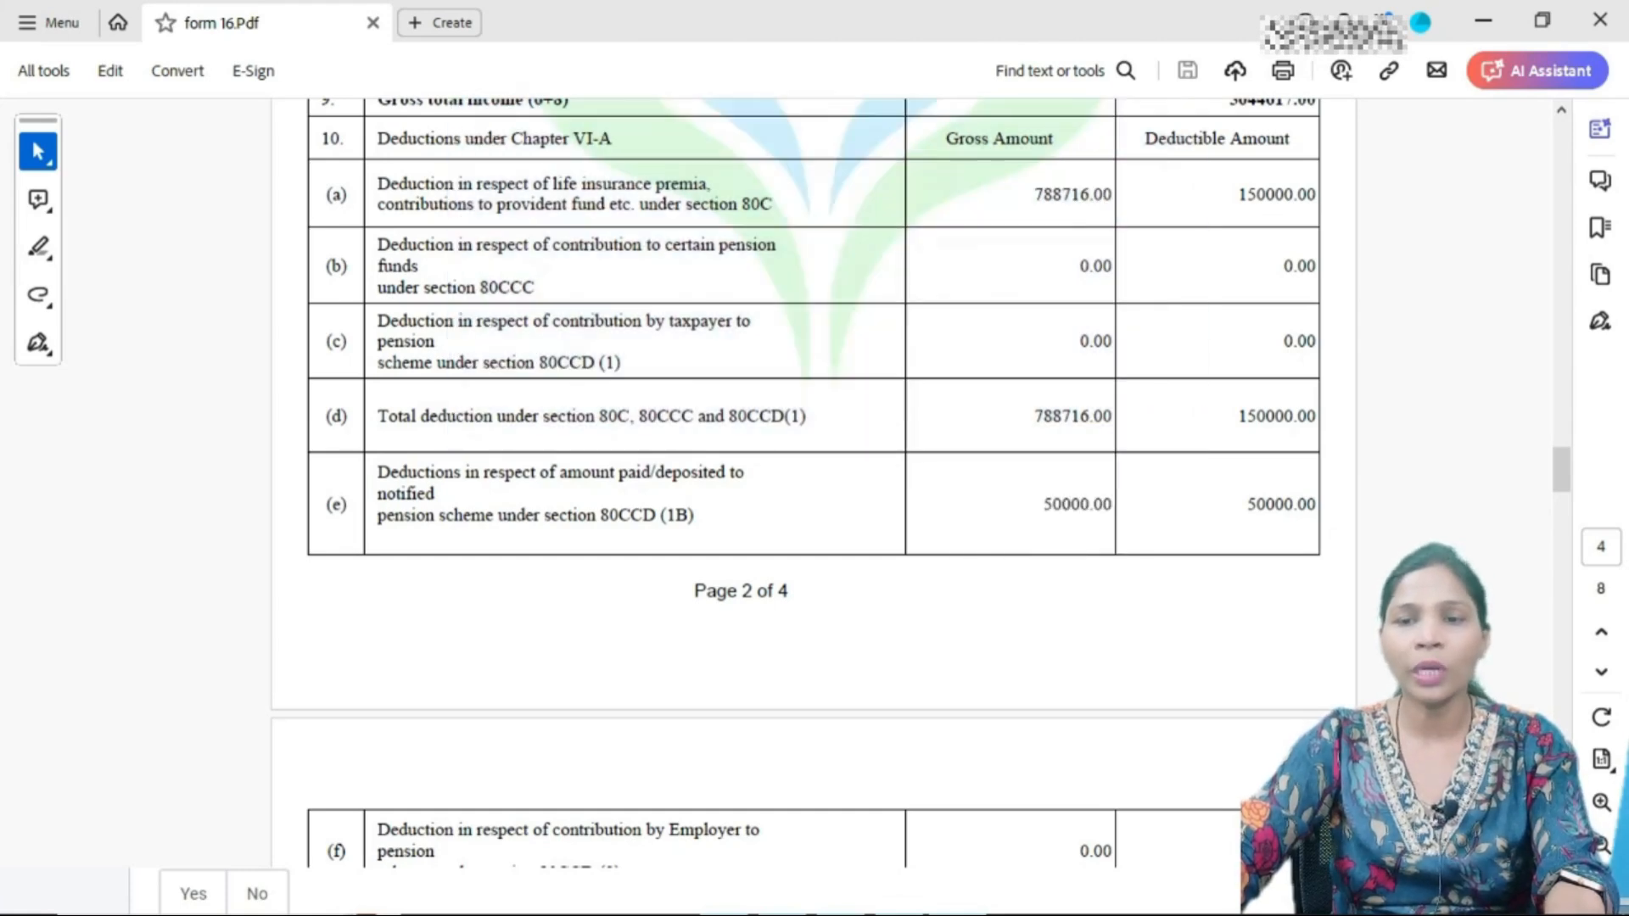
key("alt+Tab")
key("alt+Tab")
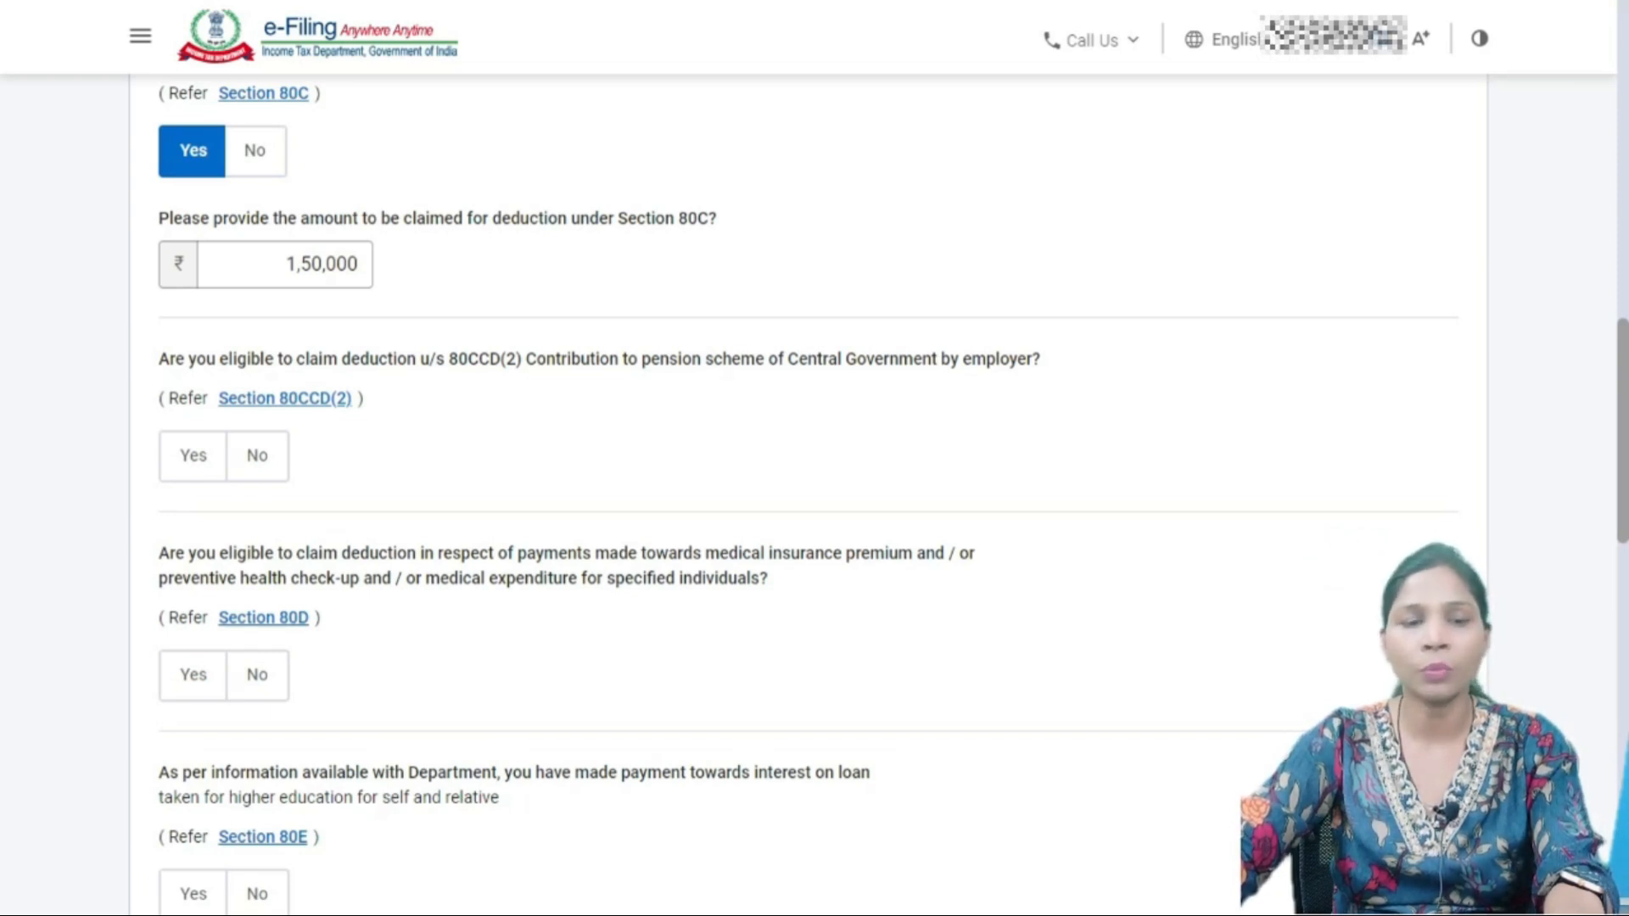
- Answer No to 80CCD(2), Yes to 80D medical insurance, and No to 80E and 80TTA
left_click(257, 456)
scroll(257, 457, "down", 3)
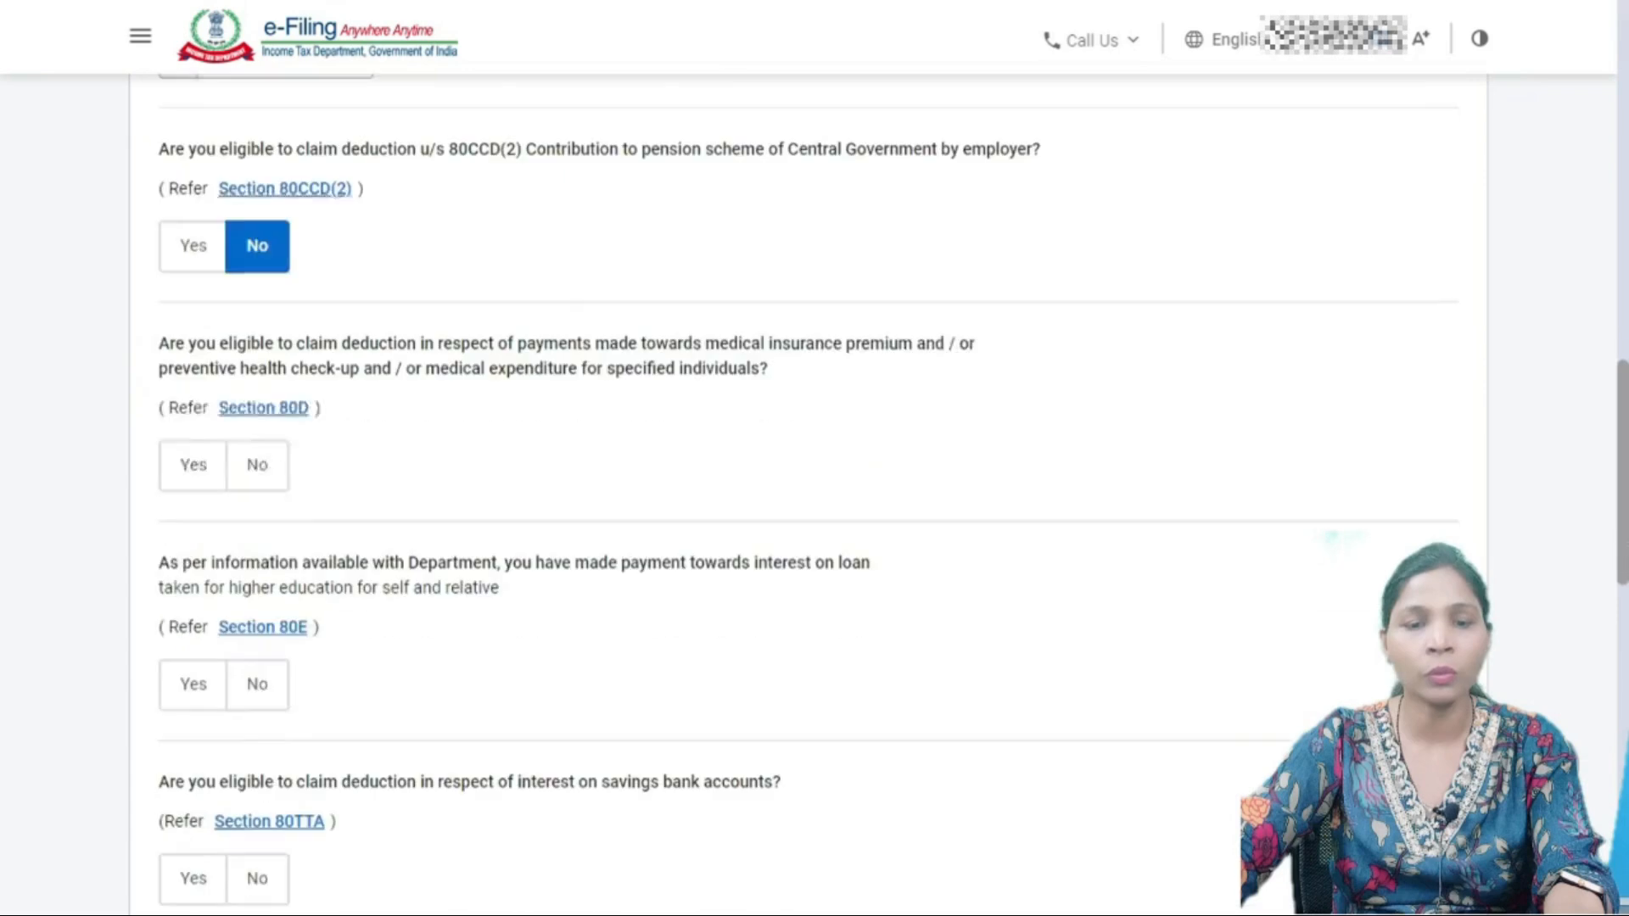
left_click(193, 437)
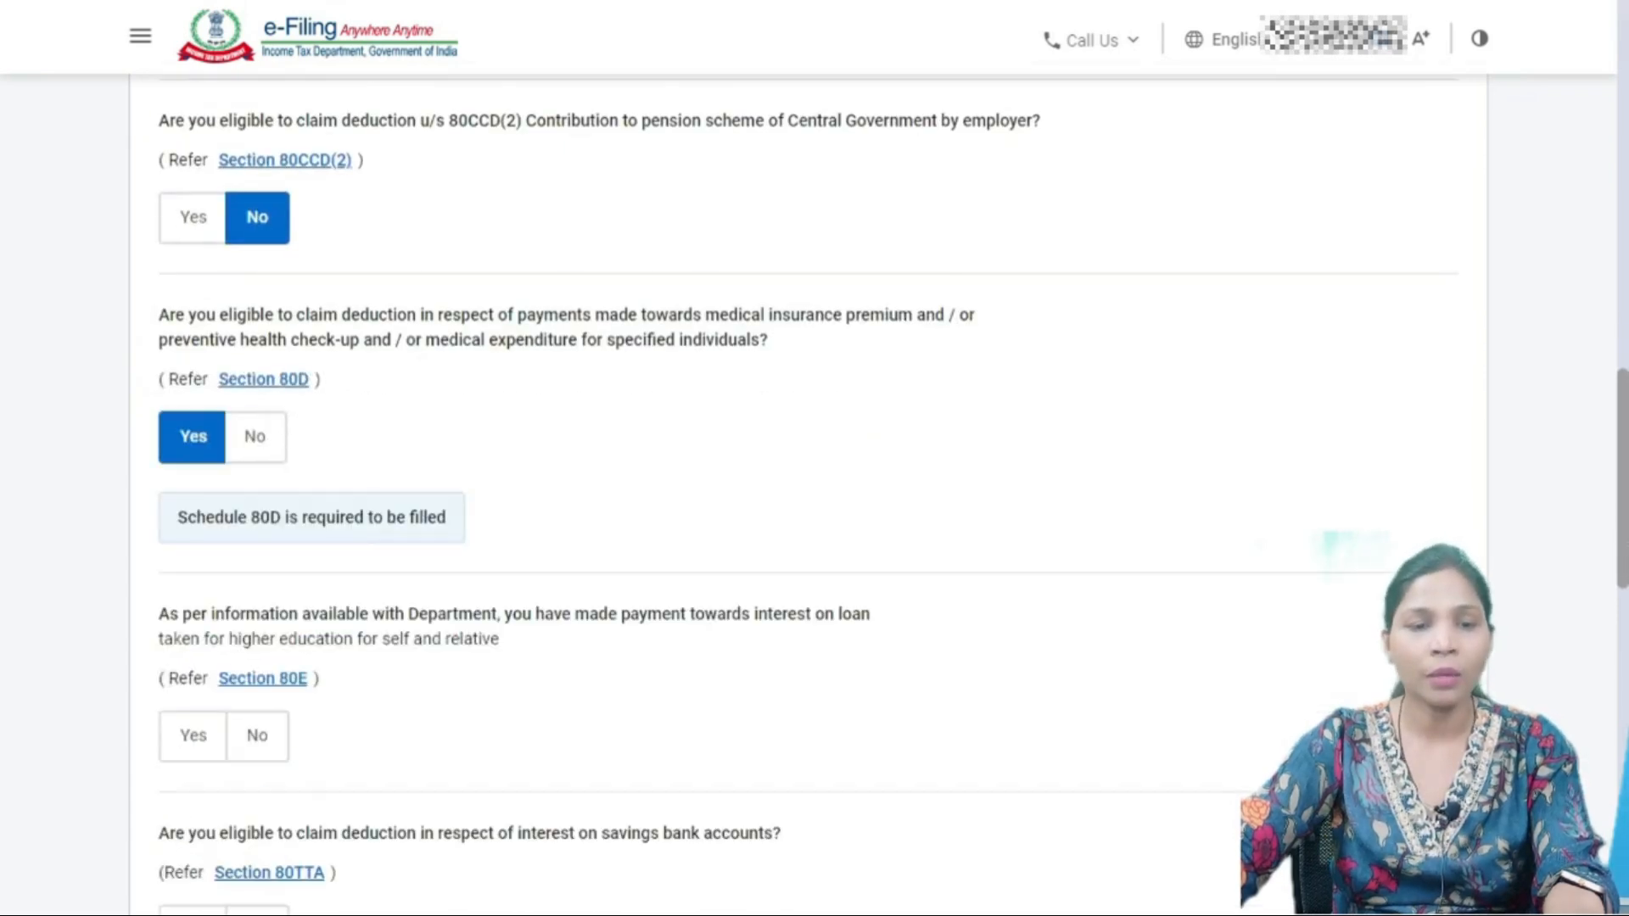
scroll(806, 492, "down", 3)
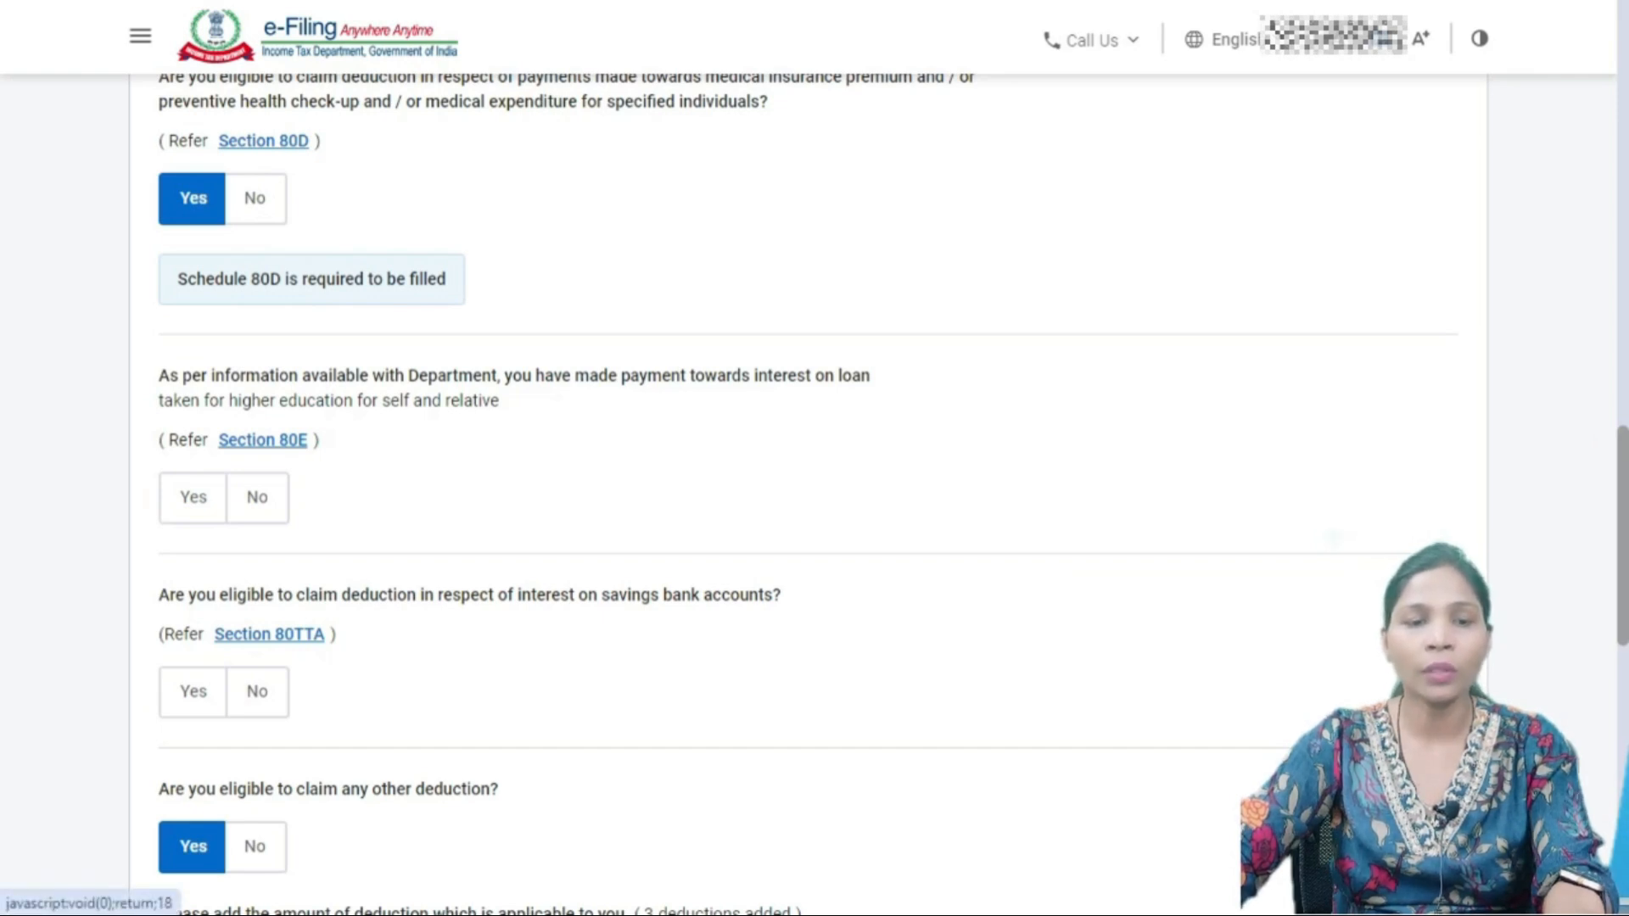
left_click(257, 497)
scroll(257, 497, "down", 3)
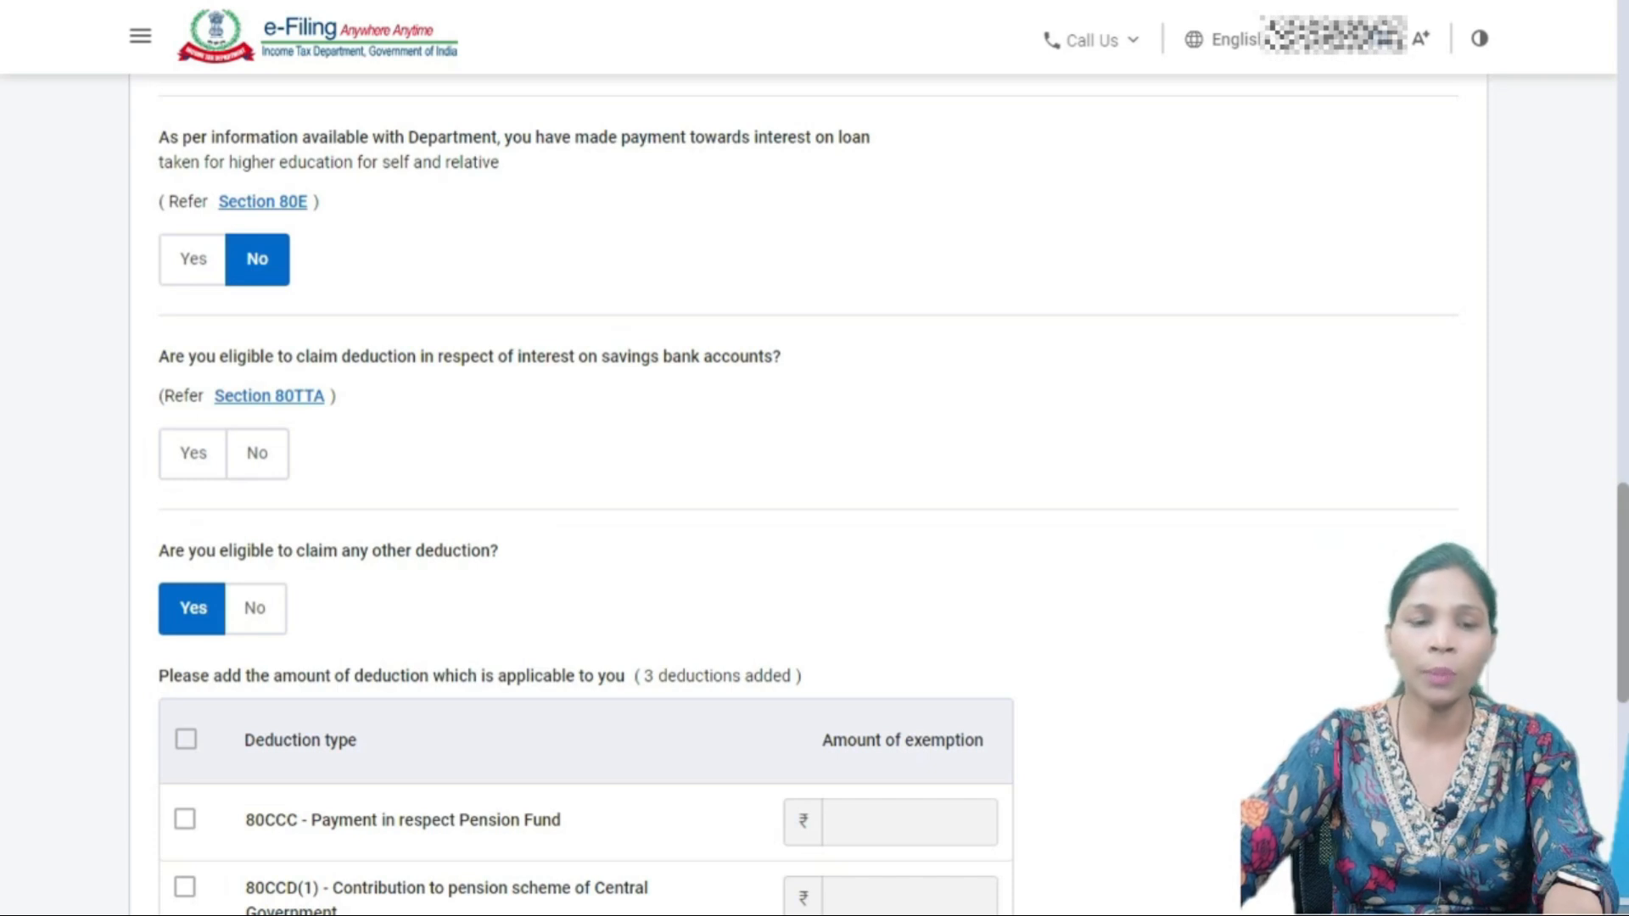
left_click(257, 453)
scroll(807, 495, "down", 6)
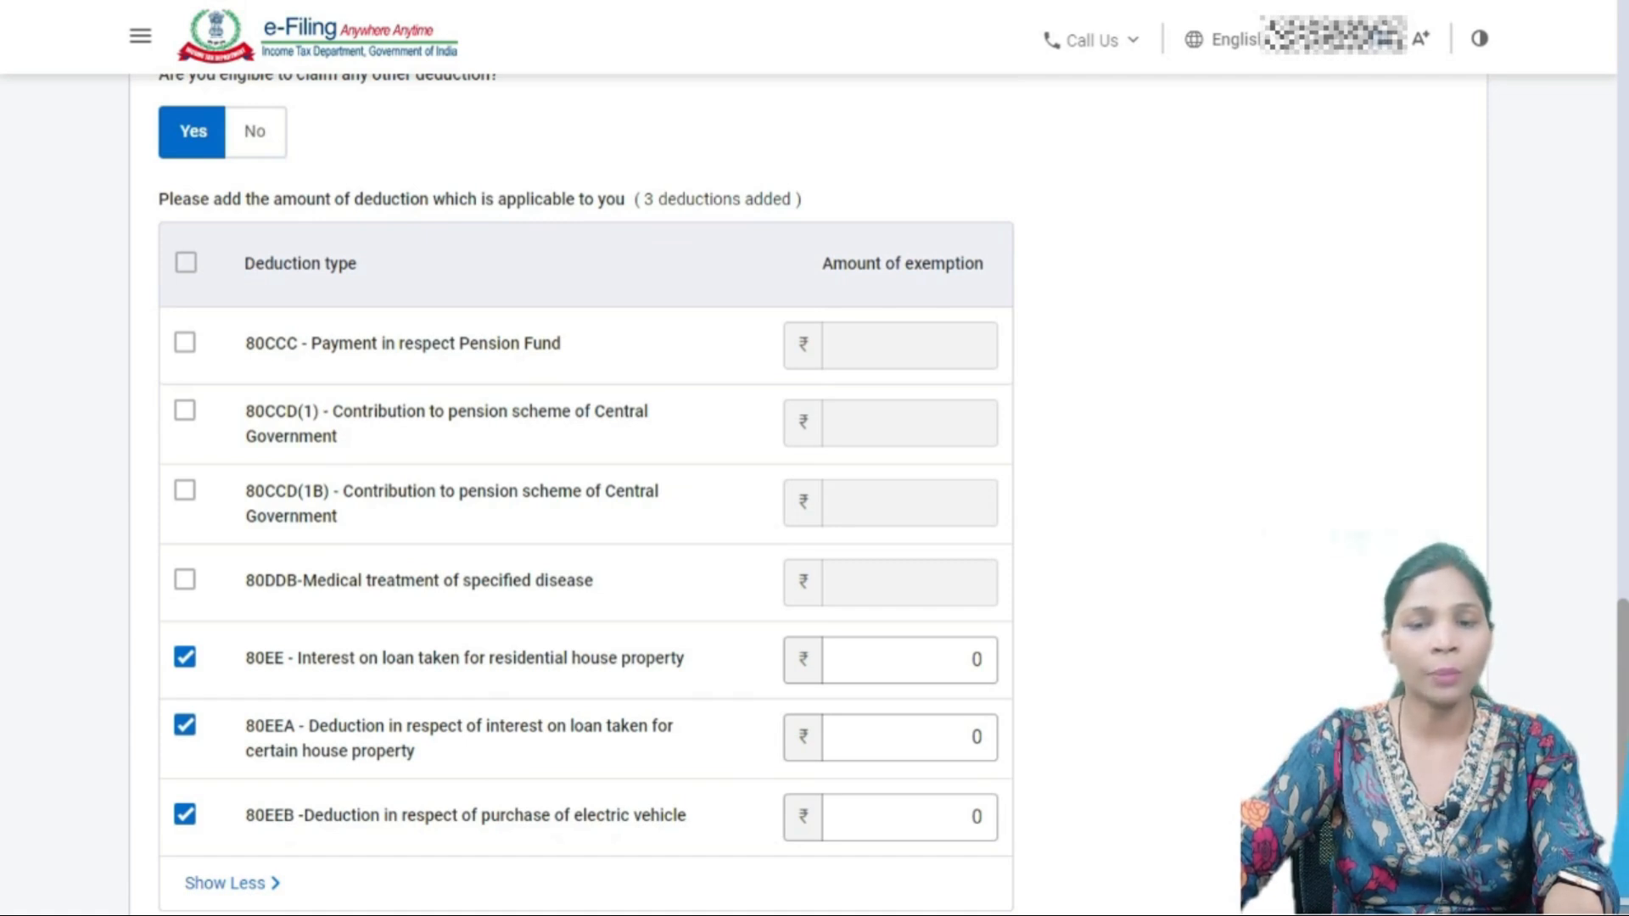
scroll(585, 492, "down", 3)
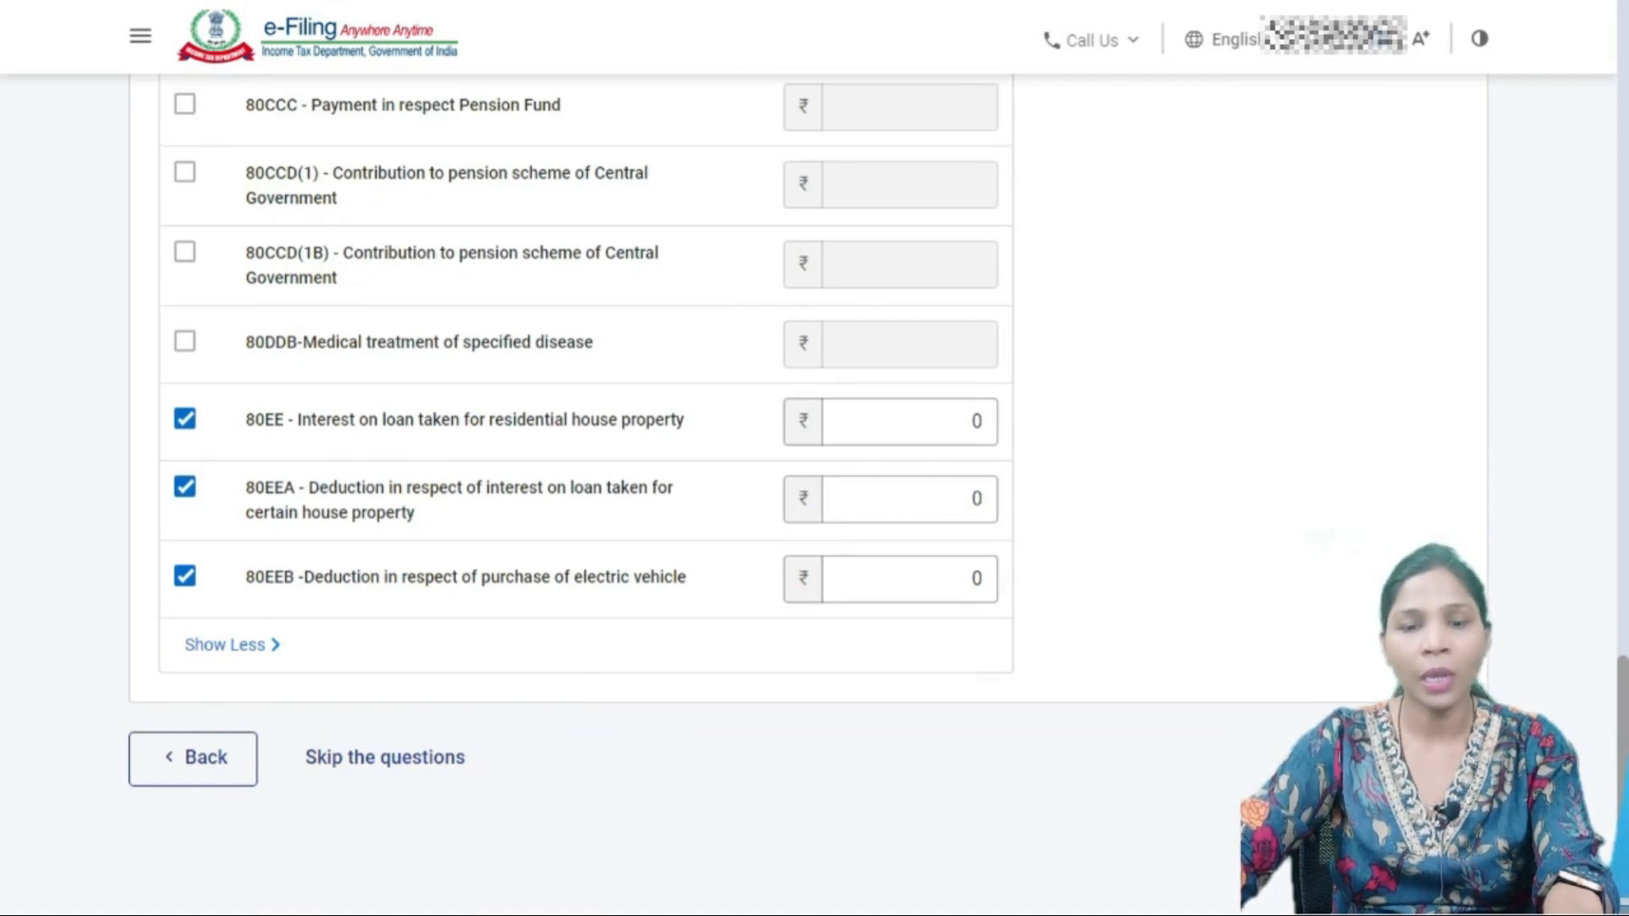
scroll(806, 492, "up", 10)
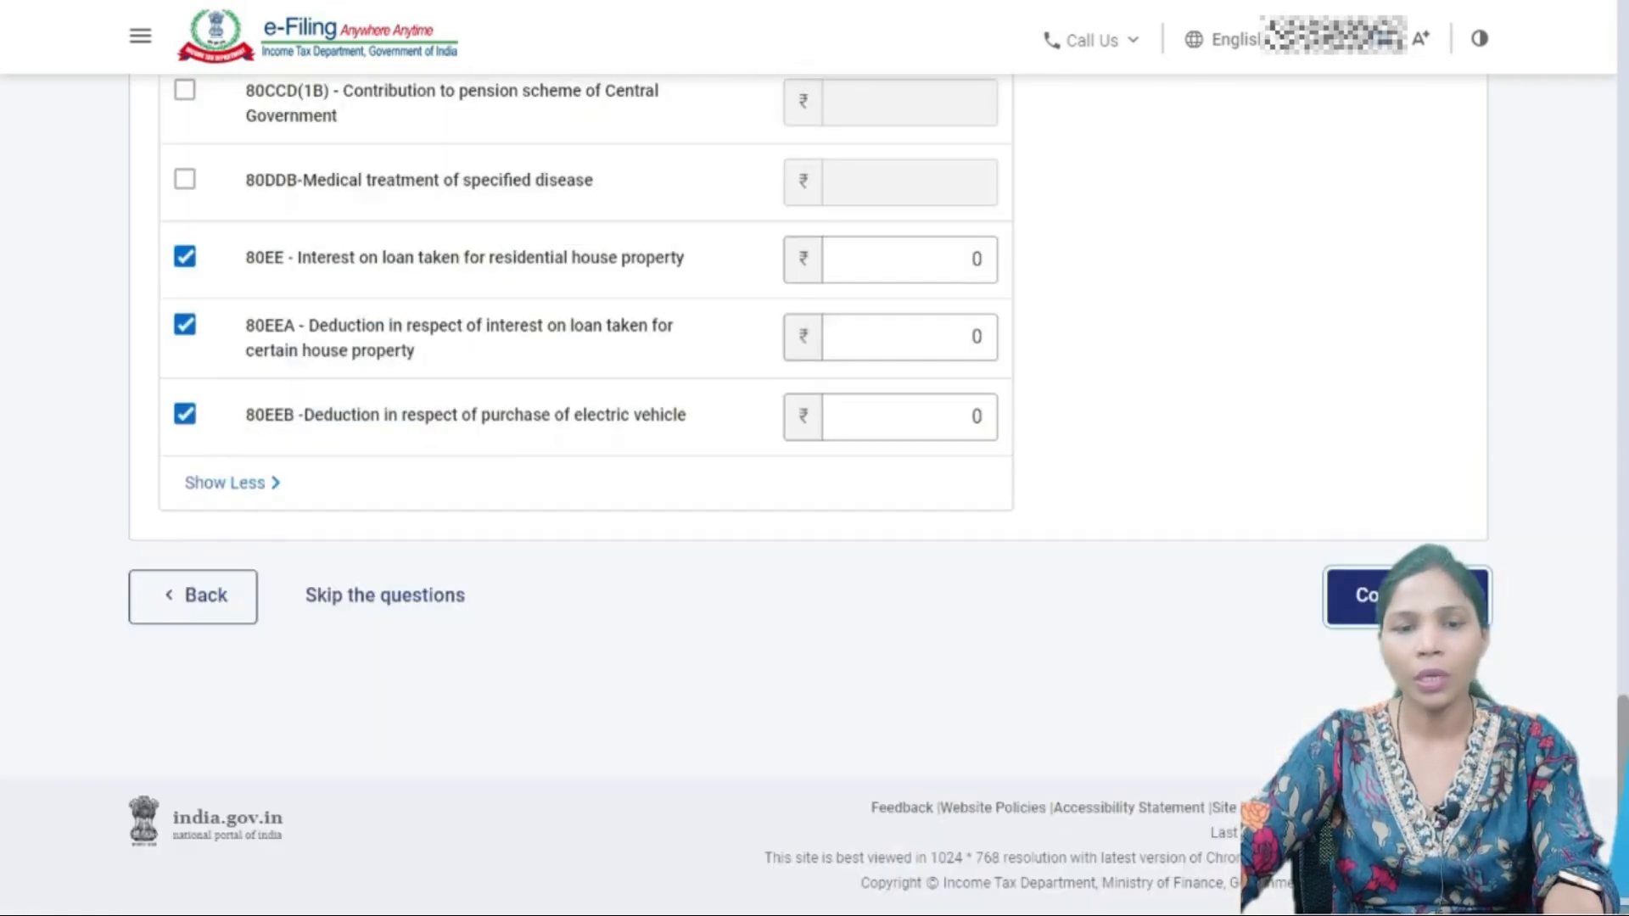
- Proceed to the Verify your deductions page and choose Add 80D on the 80D card
left_click(1406, 593)
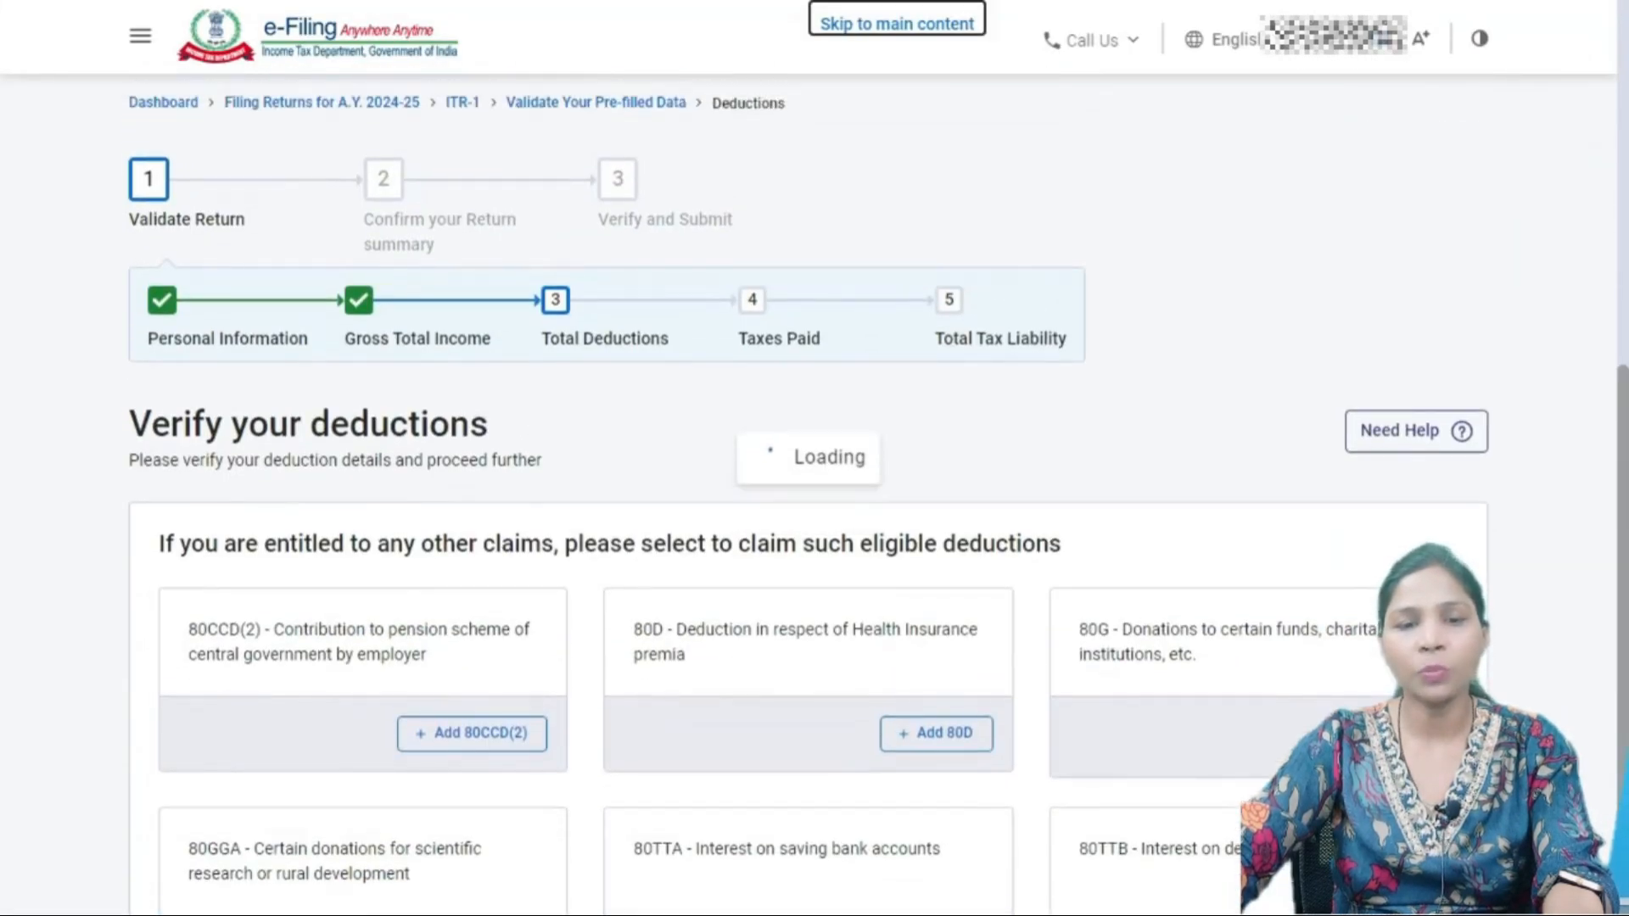
scroll(806, 509, "down", 3)
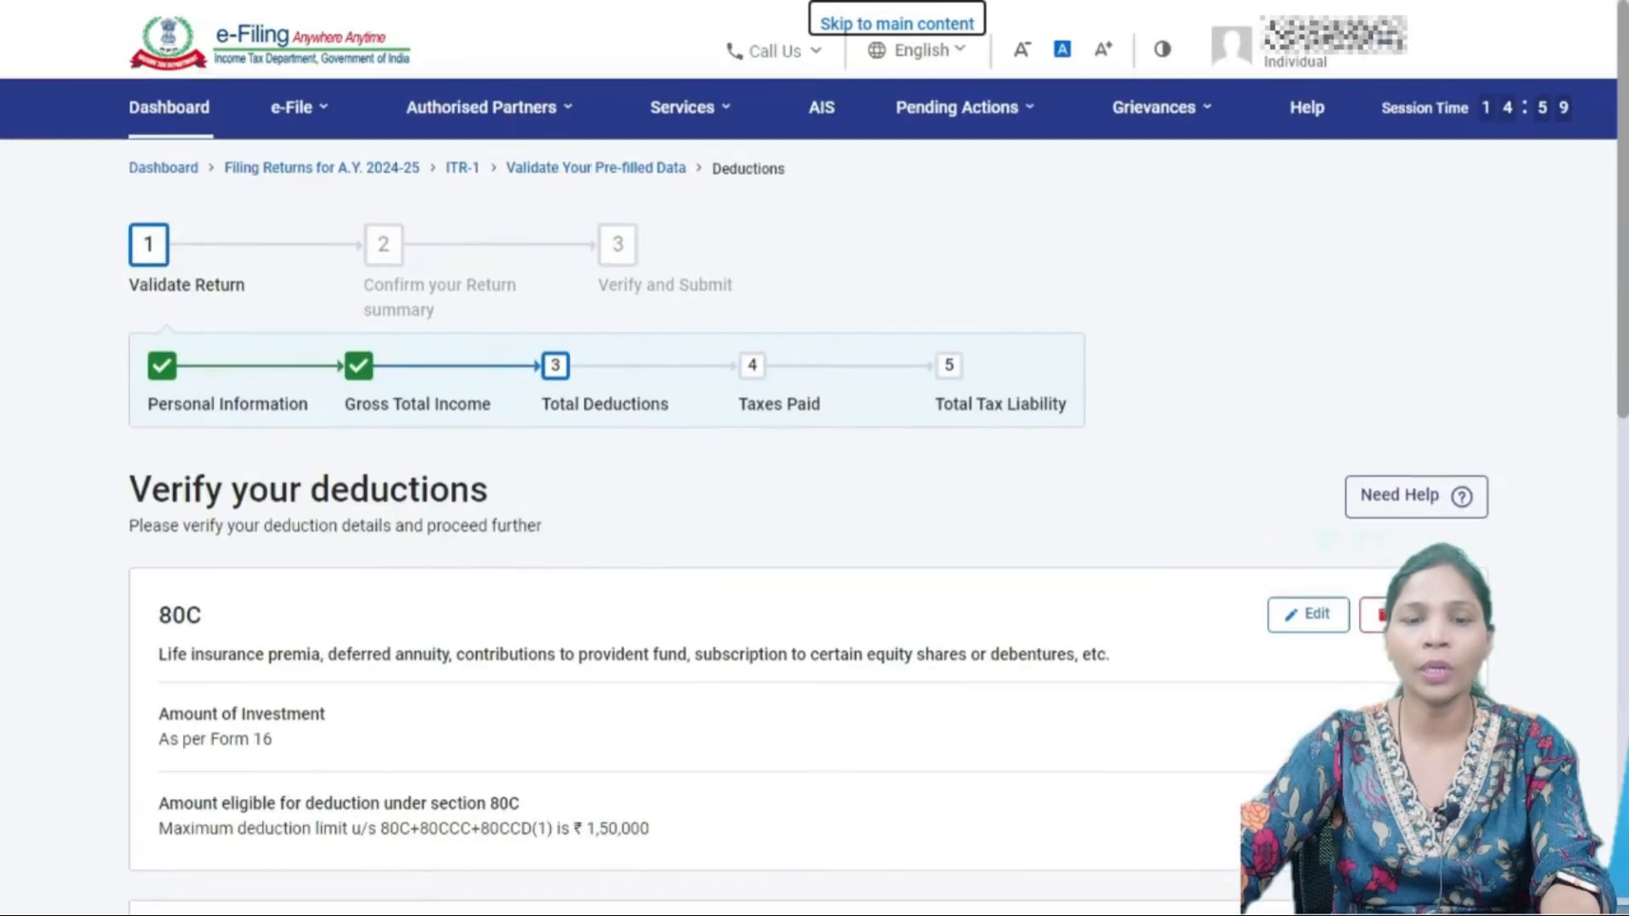
scroll(808, 492, "down", 7)
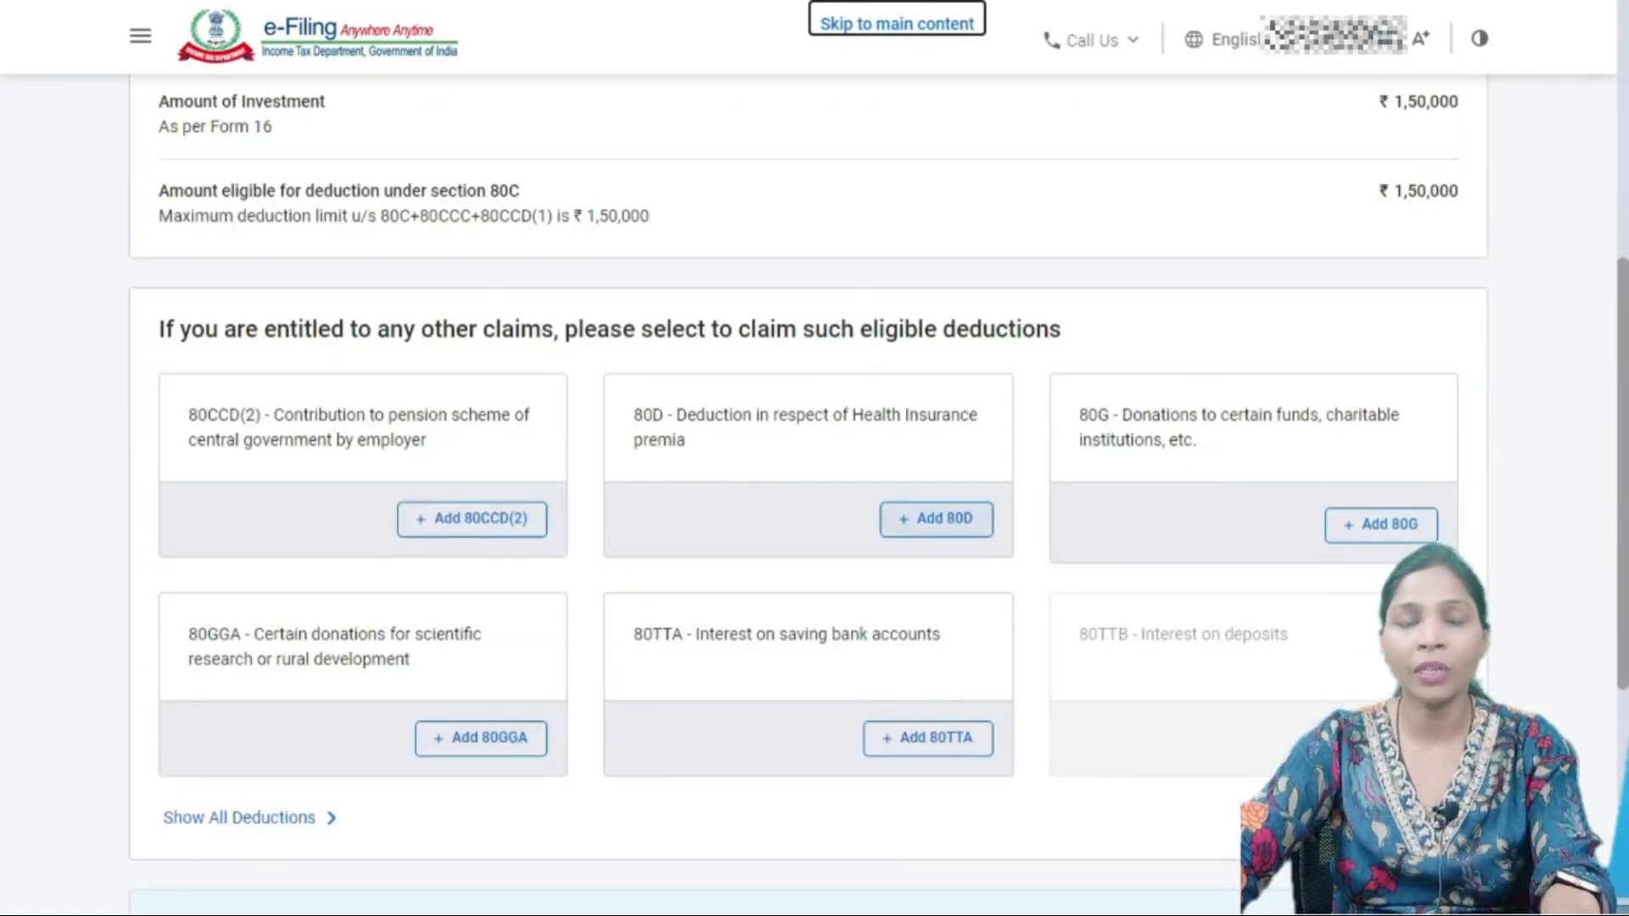
left_click(937, 520)
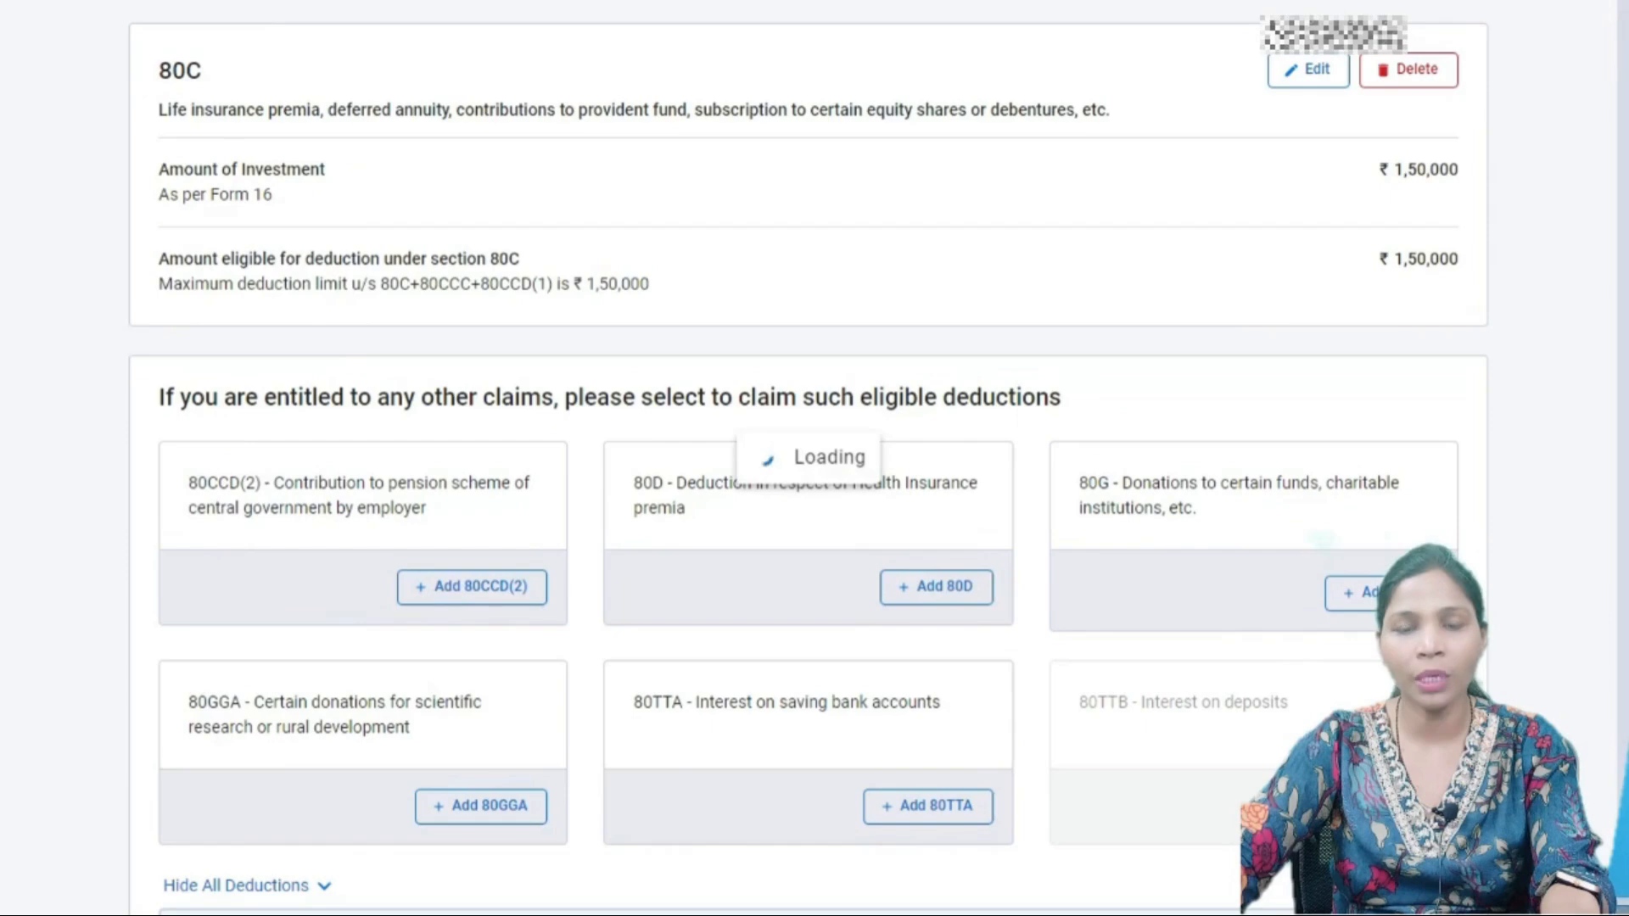
scroll(815, 492, "down", 12)
scroll(815, 493, "up", 12)
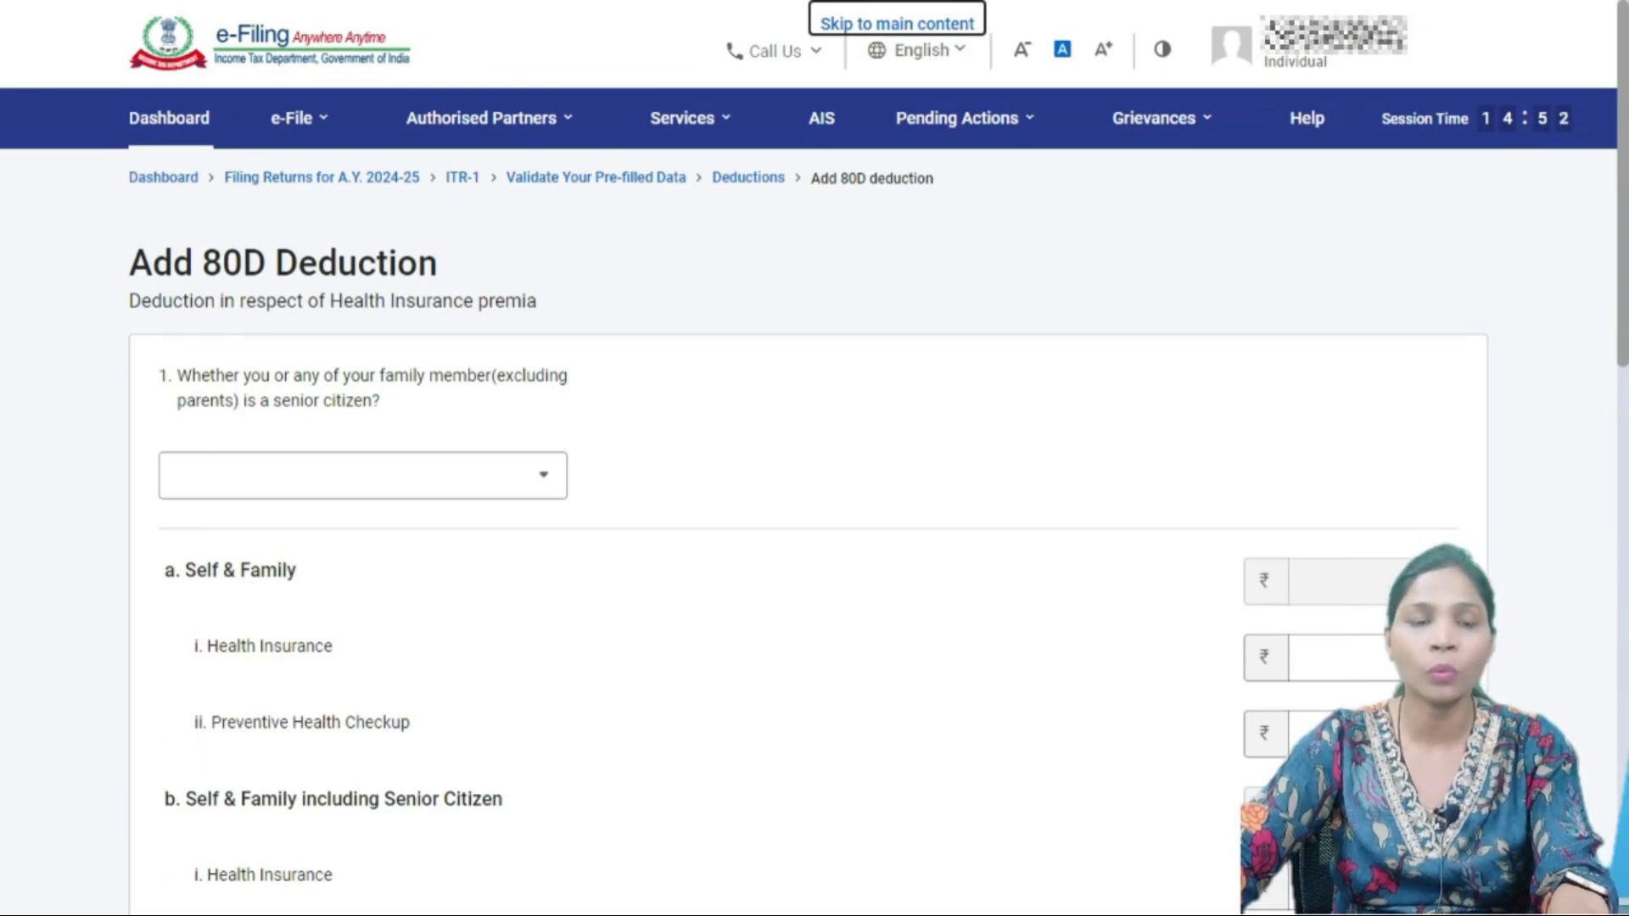
- Mark self and family as not senior citizens and enter the 14,160 health insurance premium
scroll(814, 509, "down", 2)
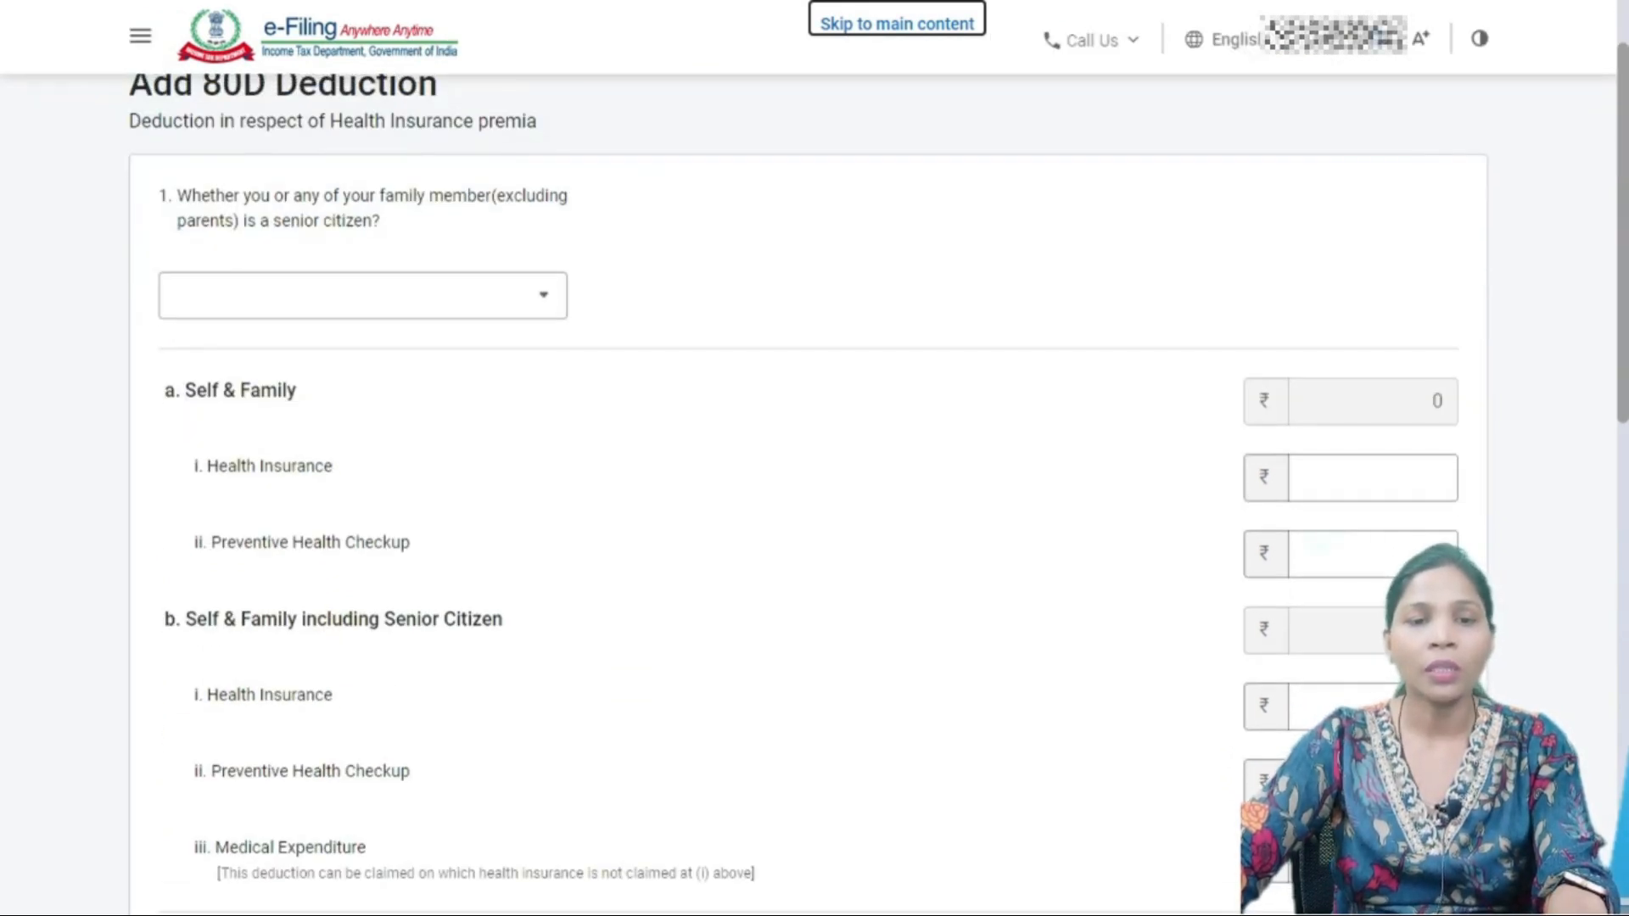
left_click(362, 295)
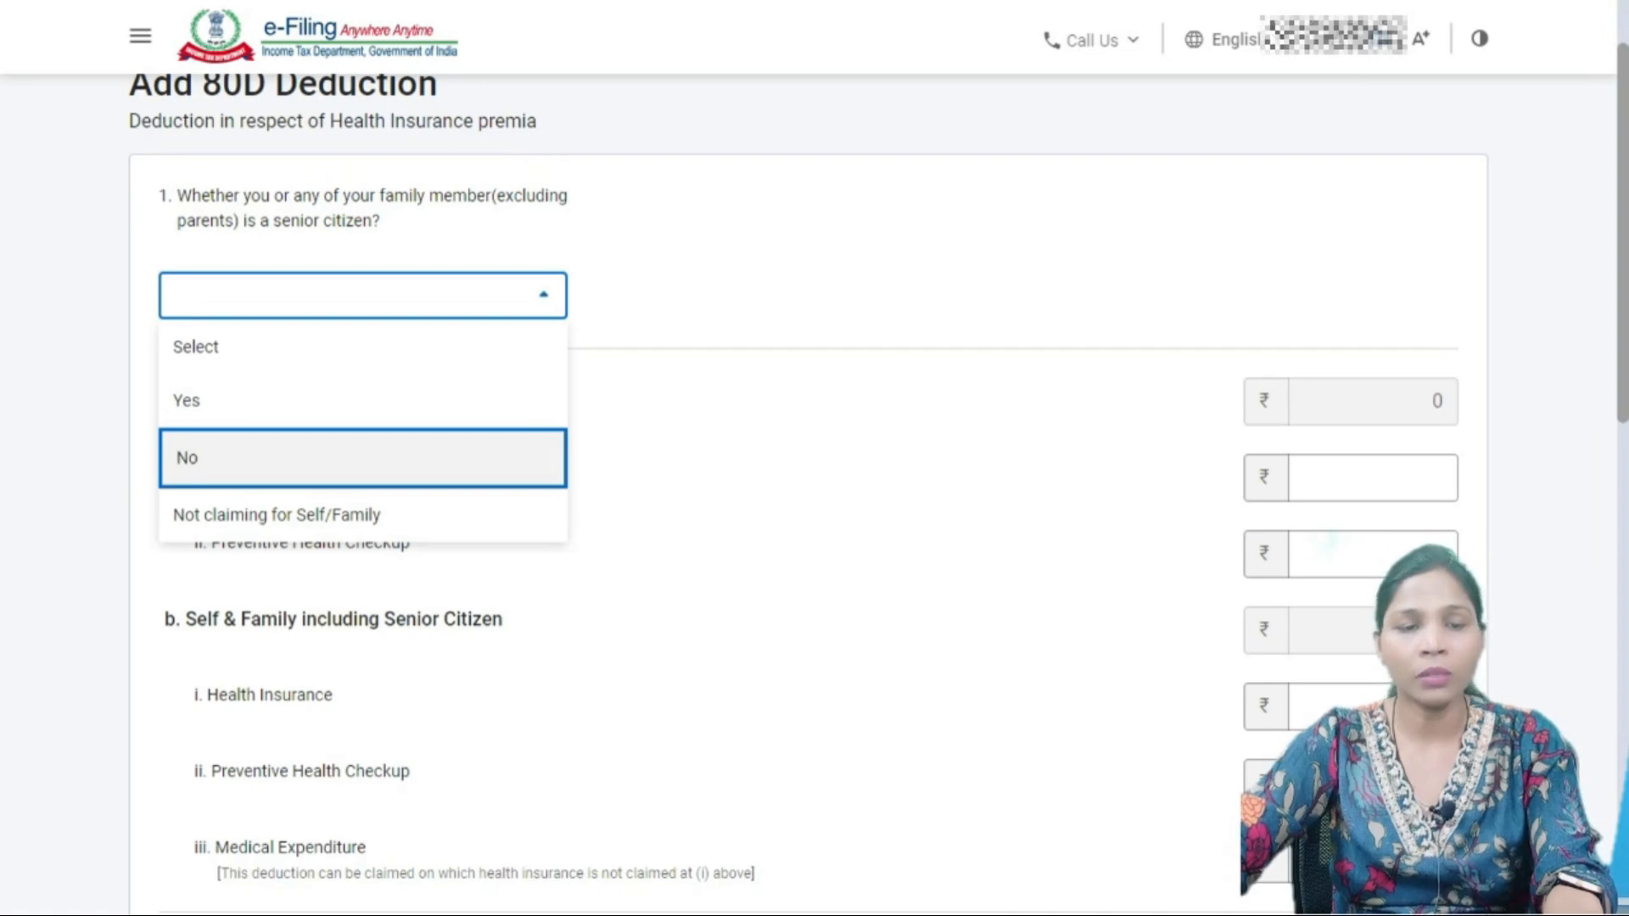
key("Return")
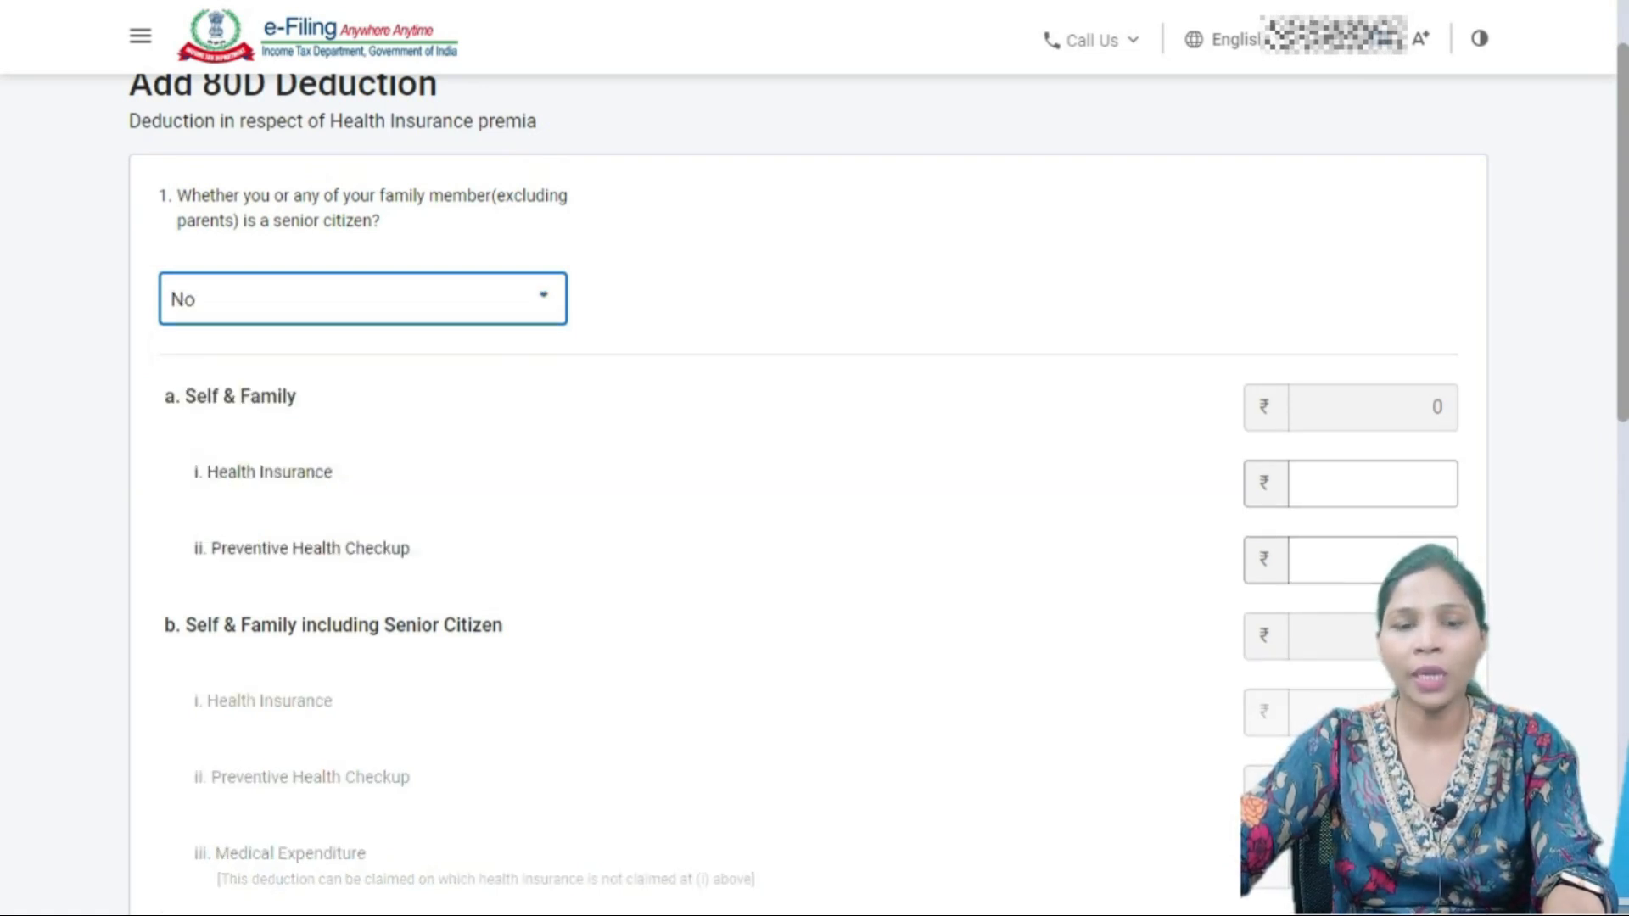
left_click(1442, 482)
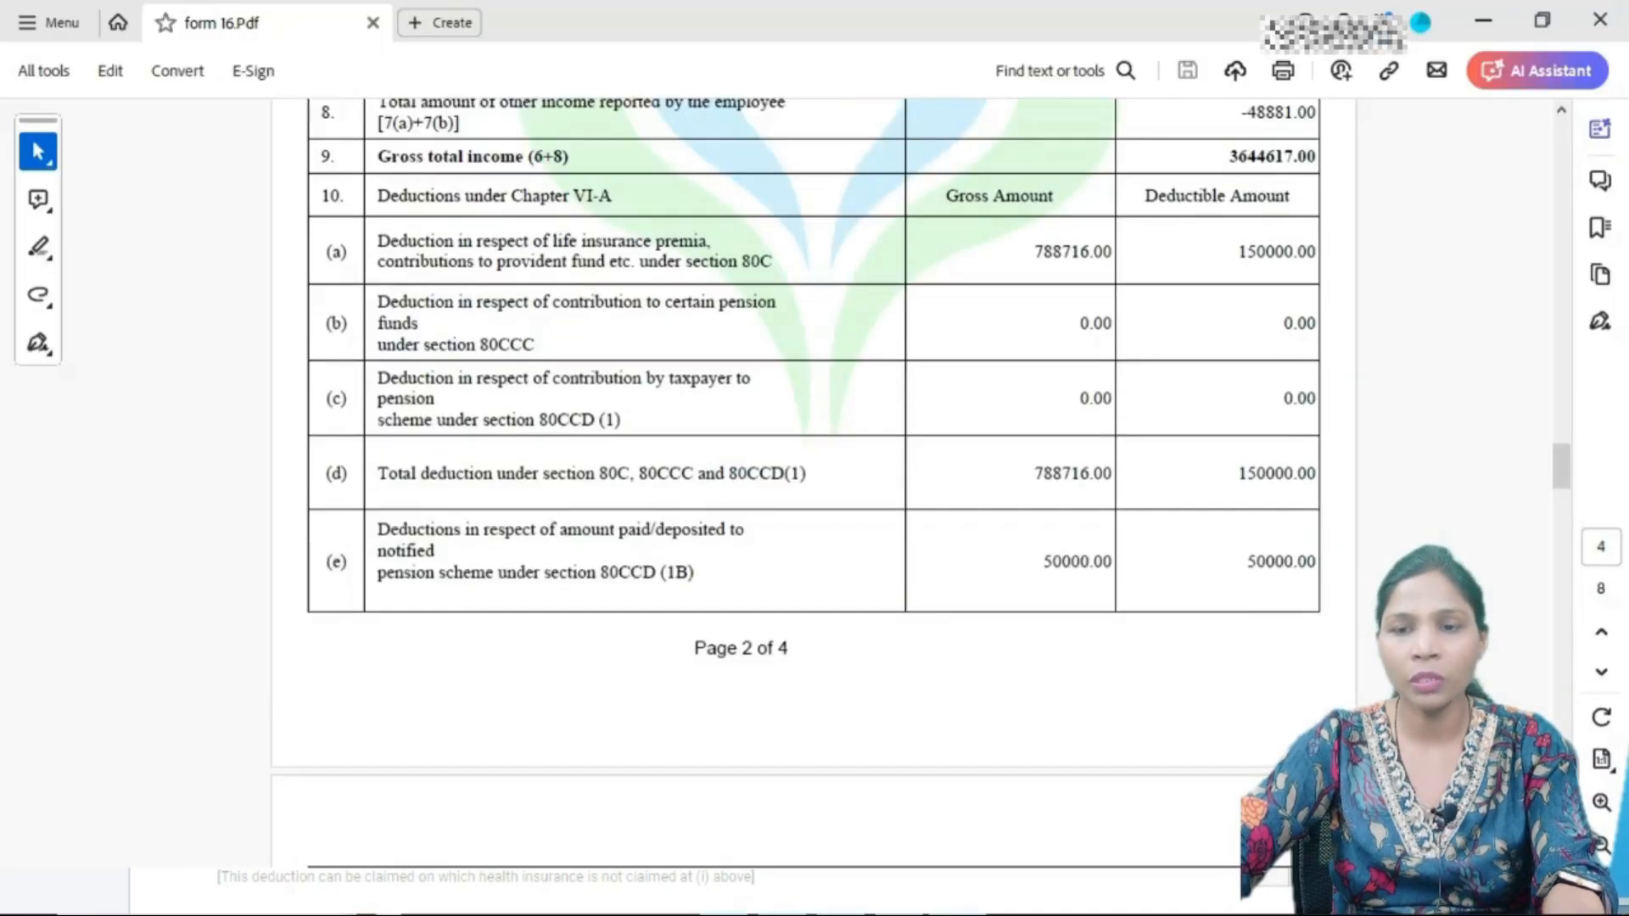
scroll(813, 484, "down", 15)
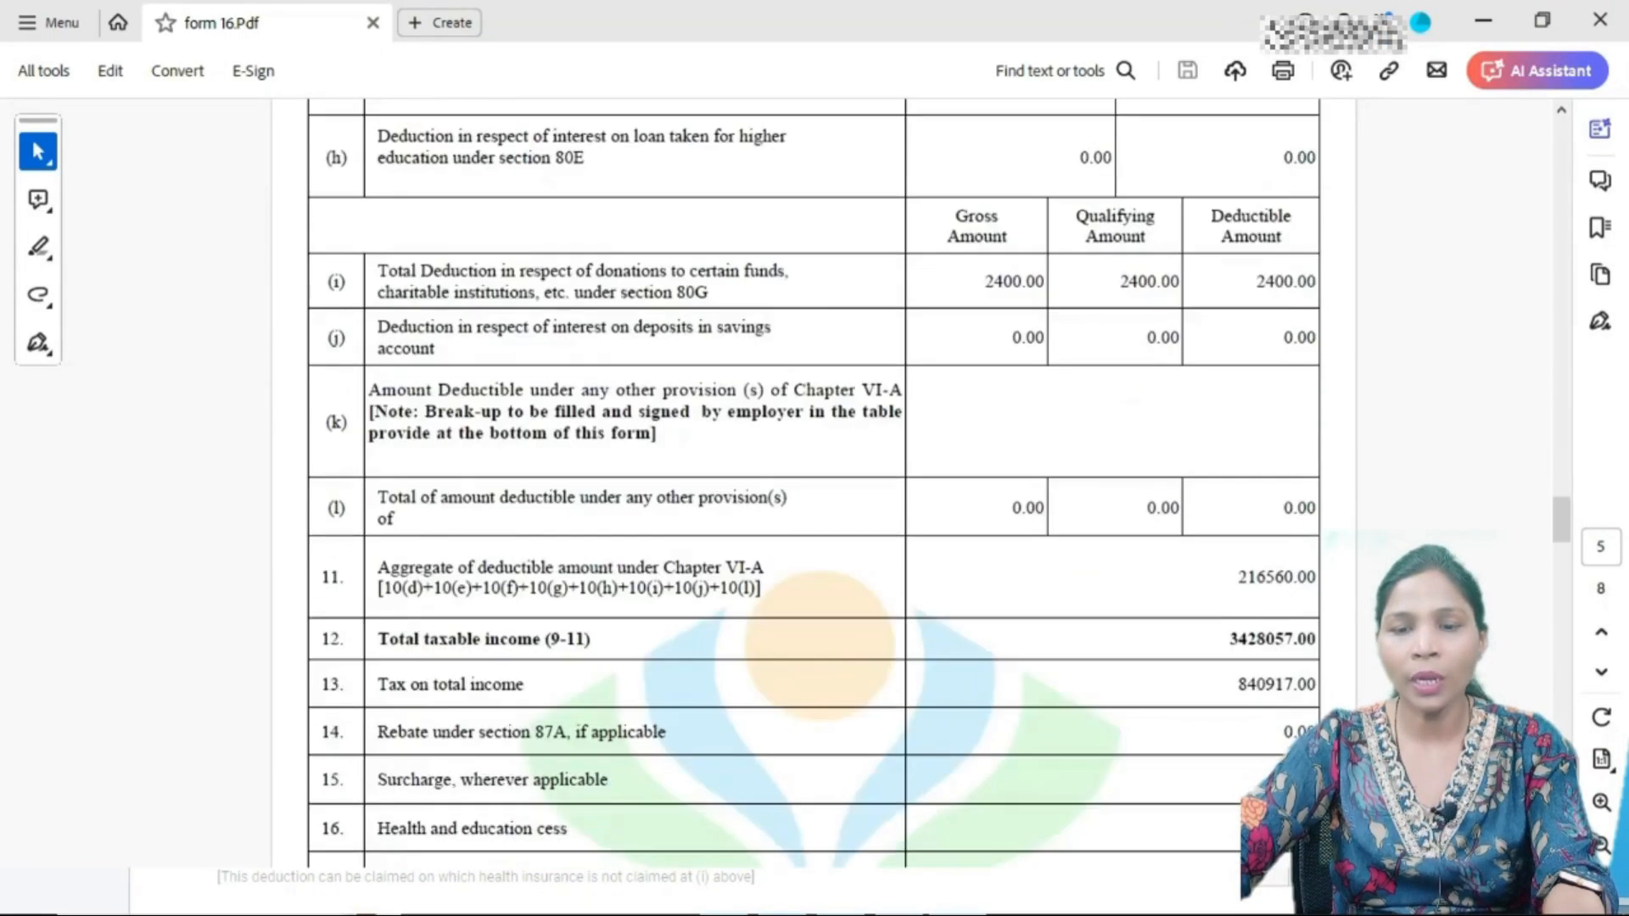
scroll(813, 483, "up", 4)
key("alt+Tab")
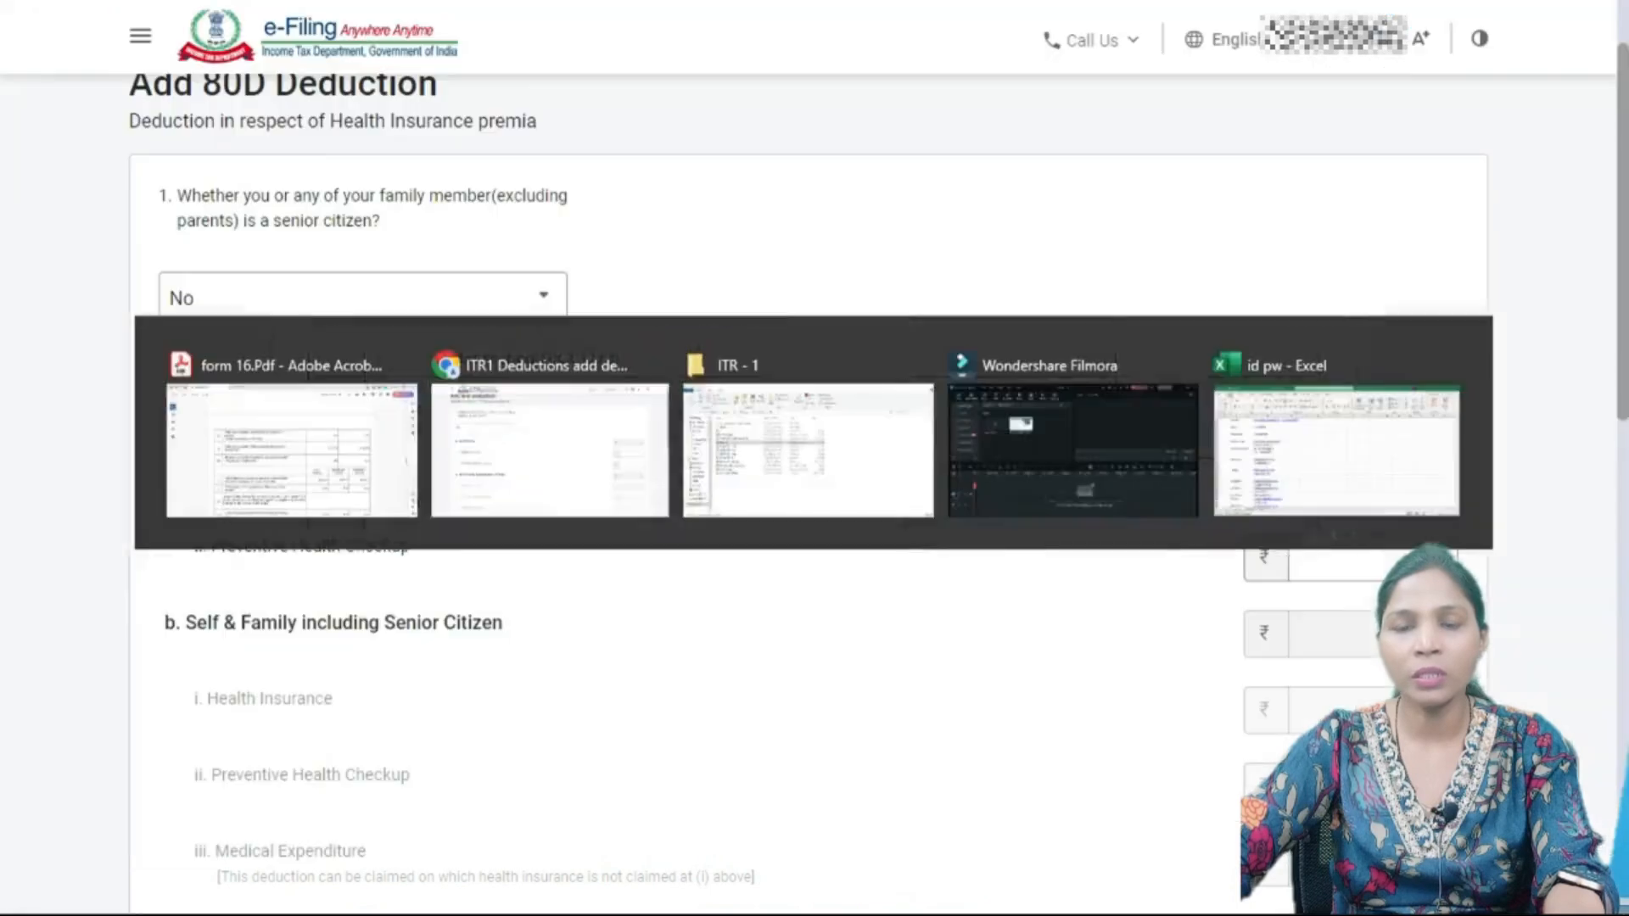
type("14160")
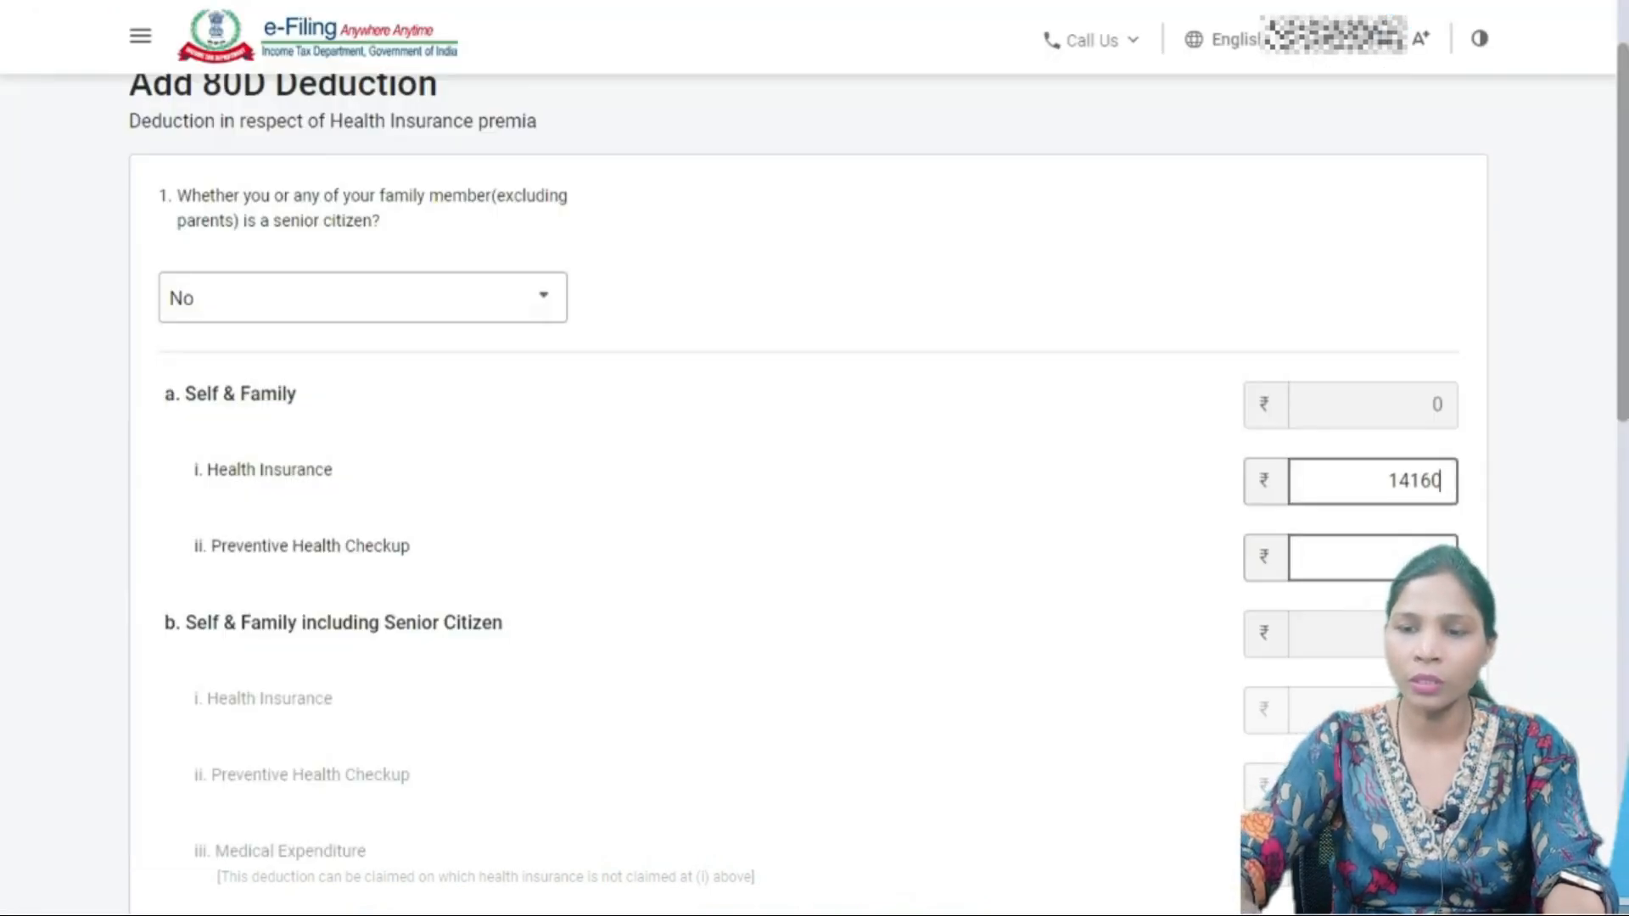
key("Tab")
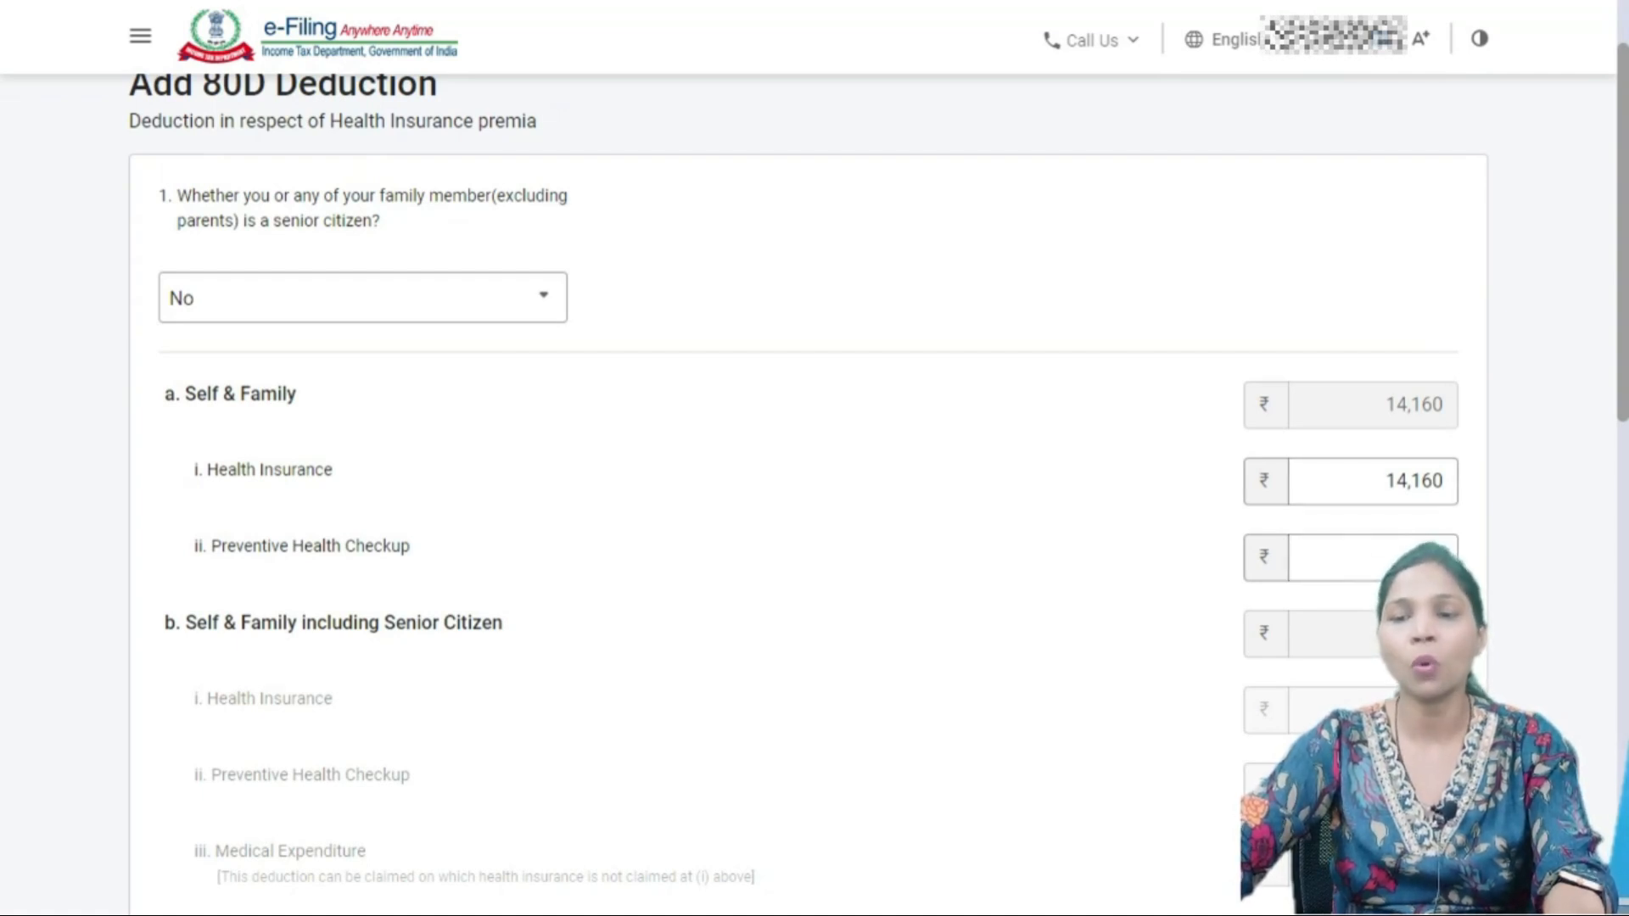
- Enter 5,000 for preventive health check-up, bringing the 80D claim to 19,160
left_click(1373, 557)
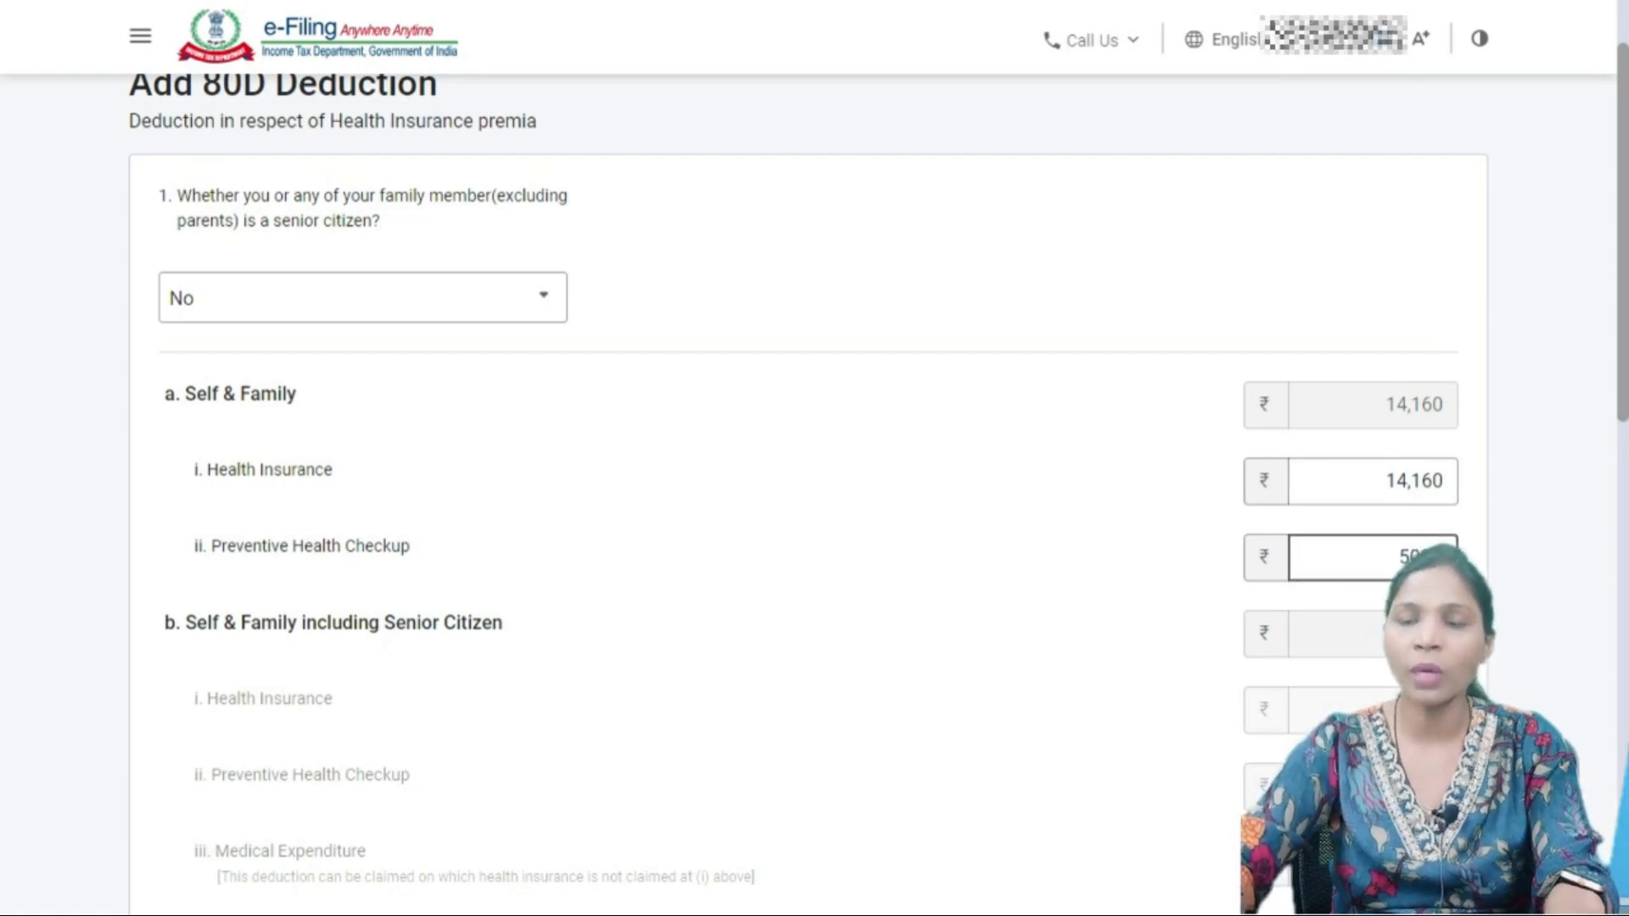
key("Tab")
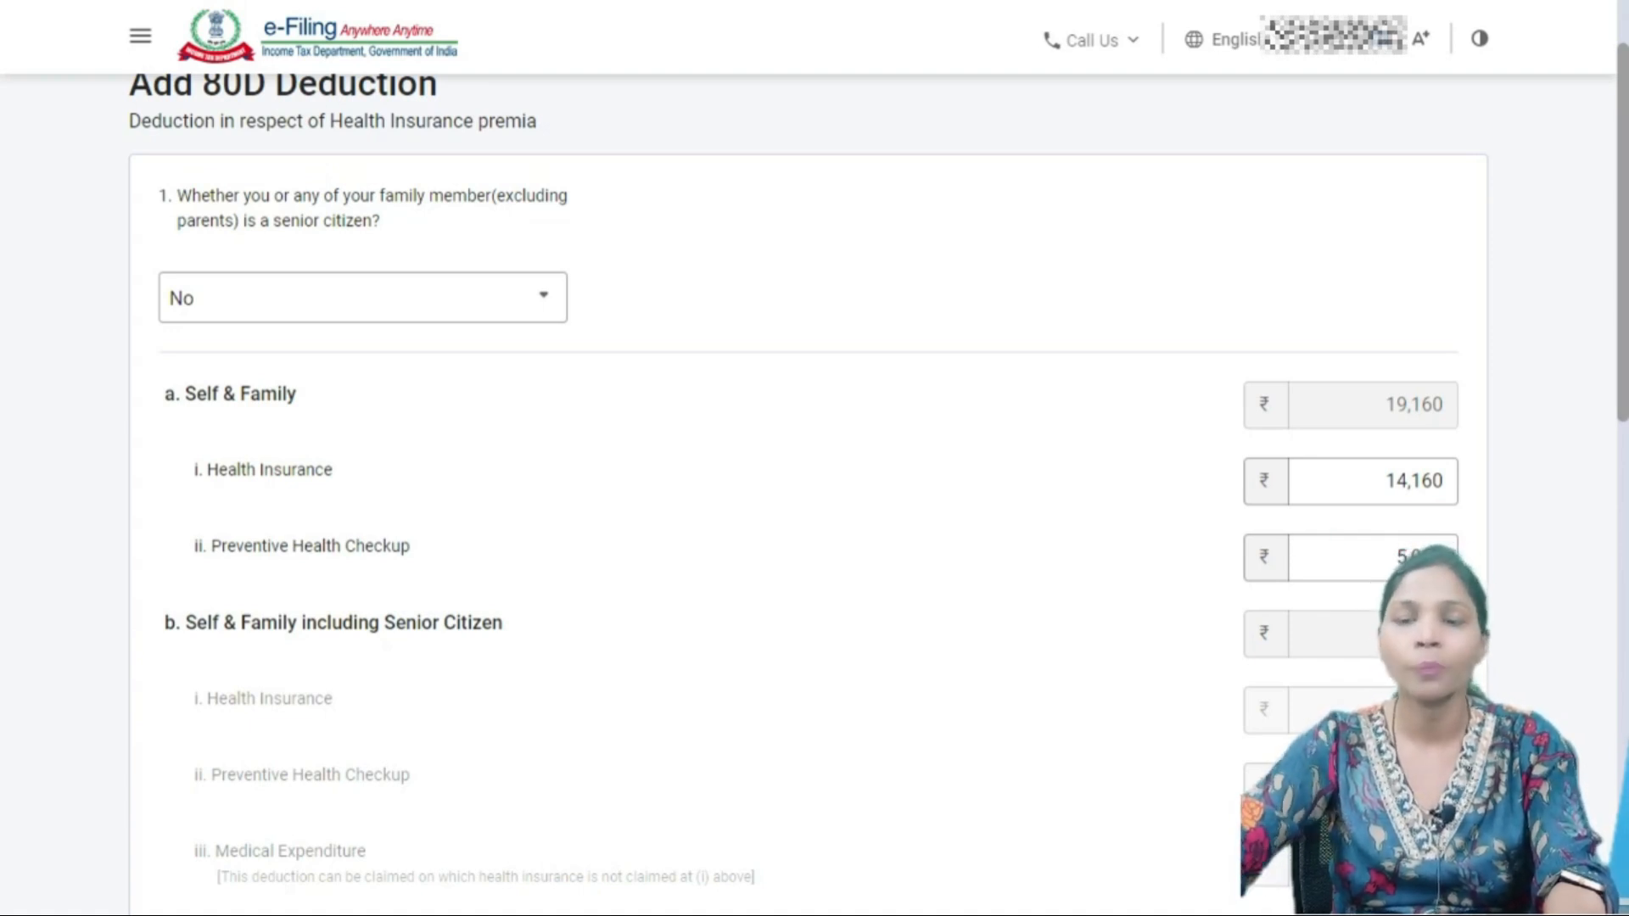
scroll(806, 492, "down", 3)
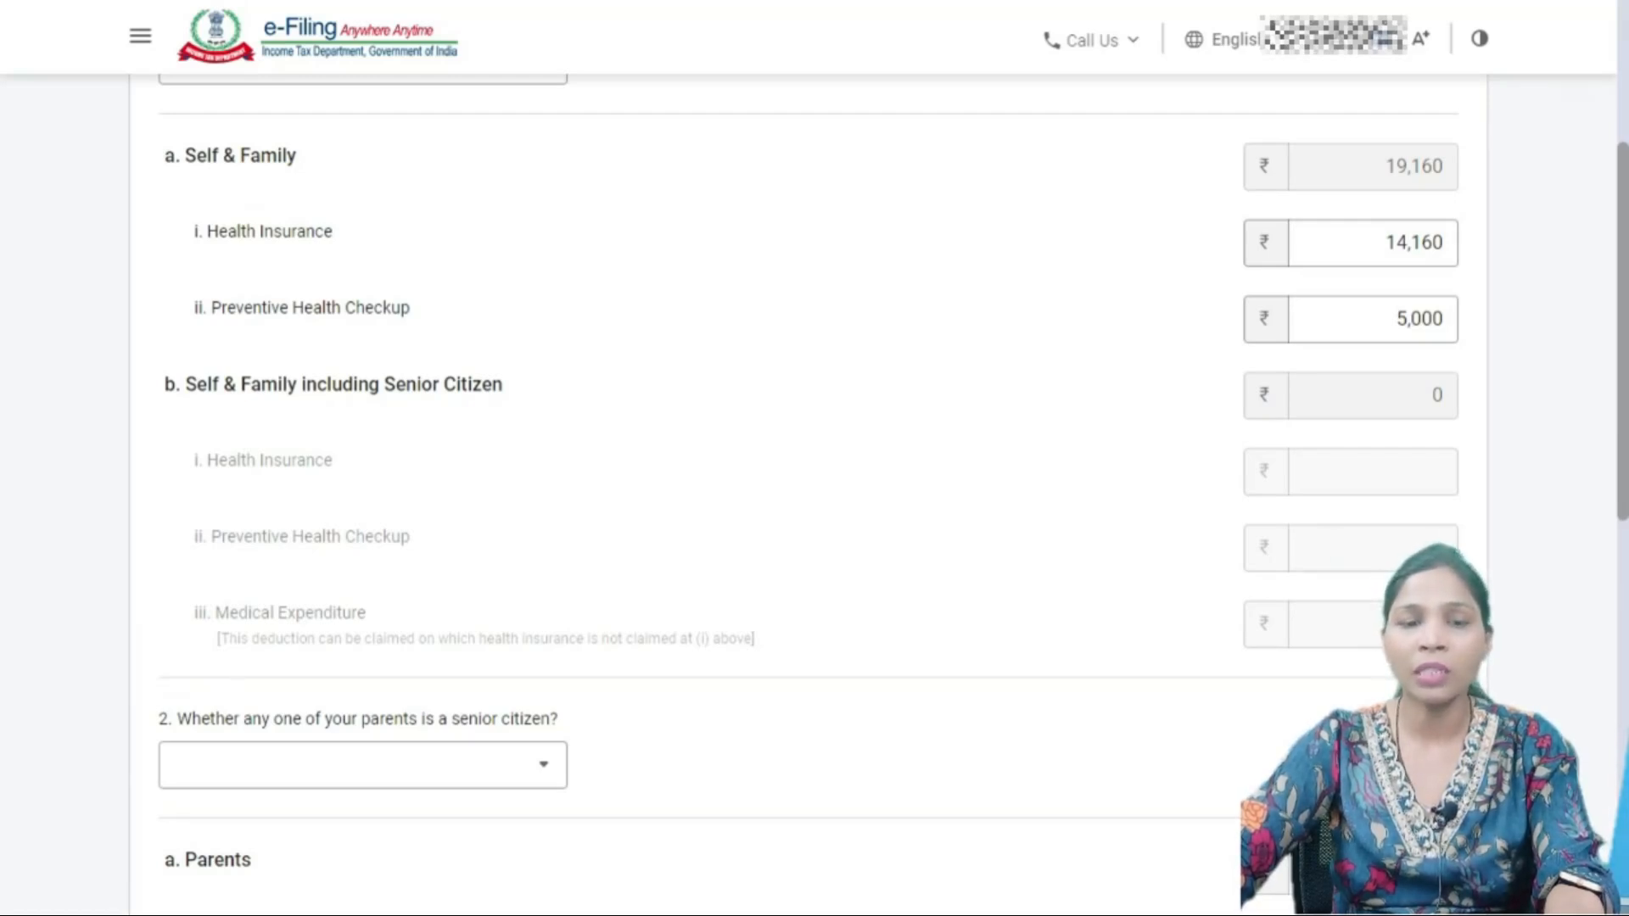
scroll(815, 458, "up", 5)
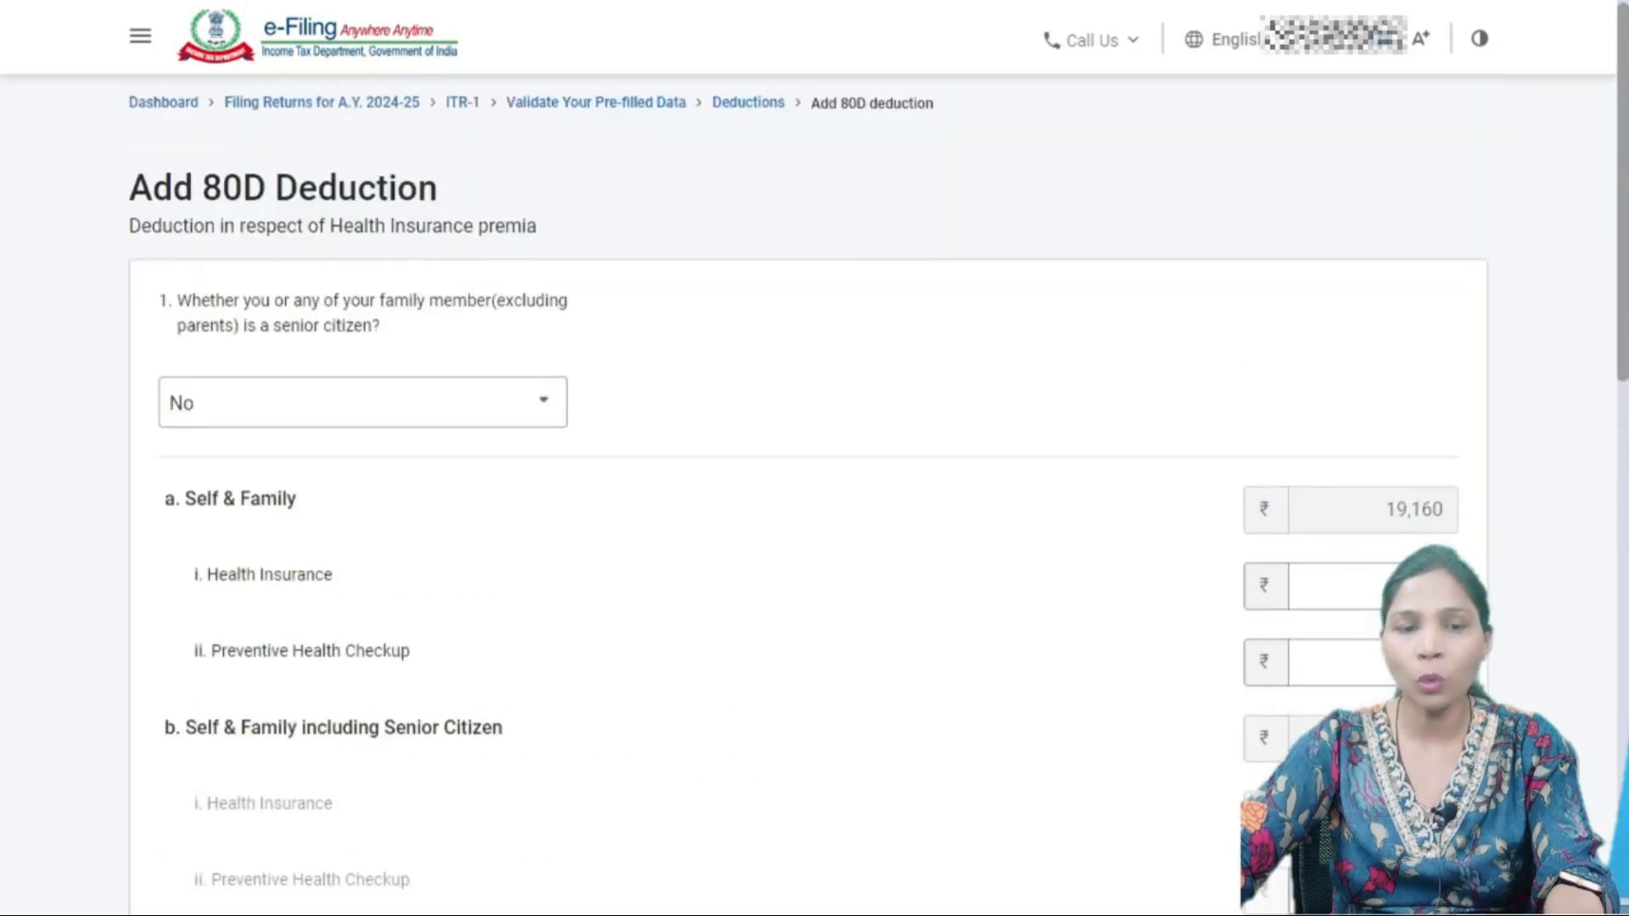
scroll(815, 458, "down", 3)
scroll(815, 458, "down", 1)
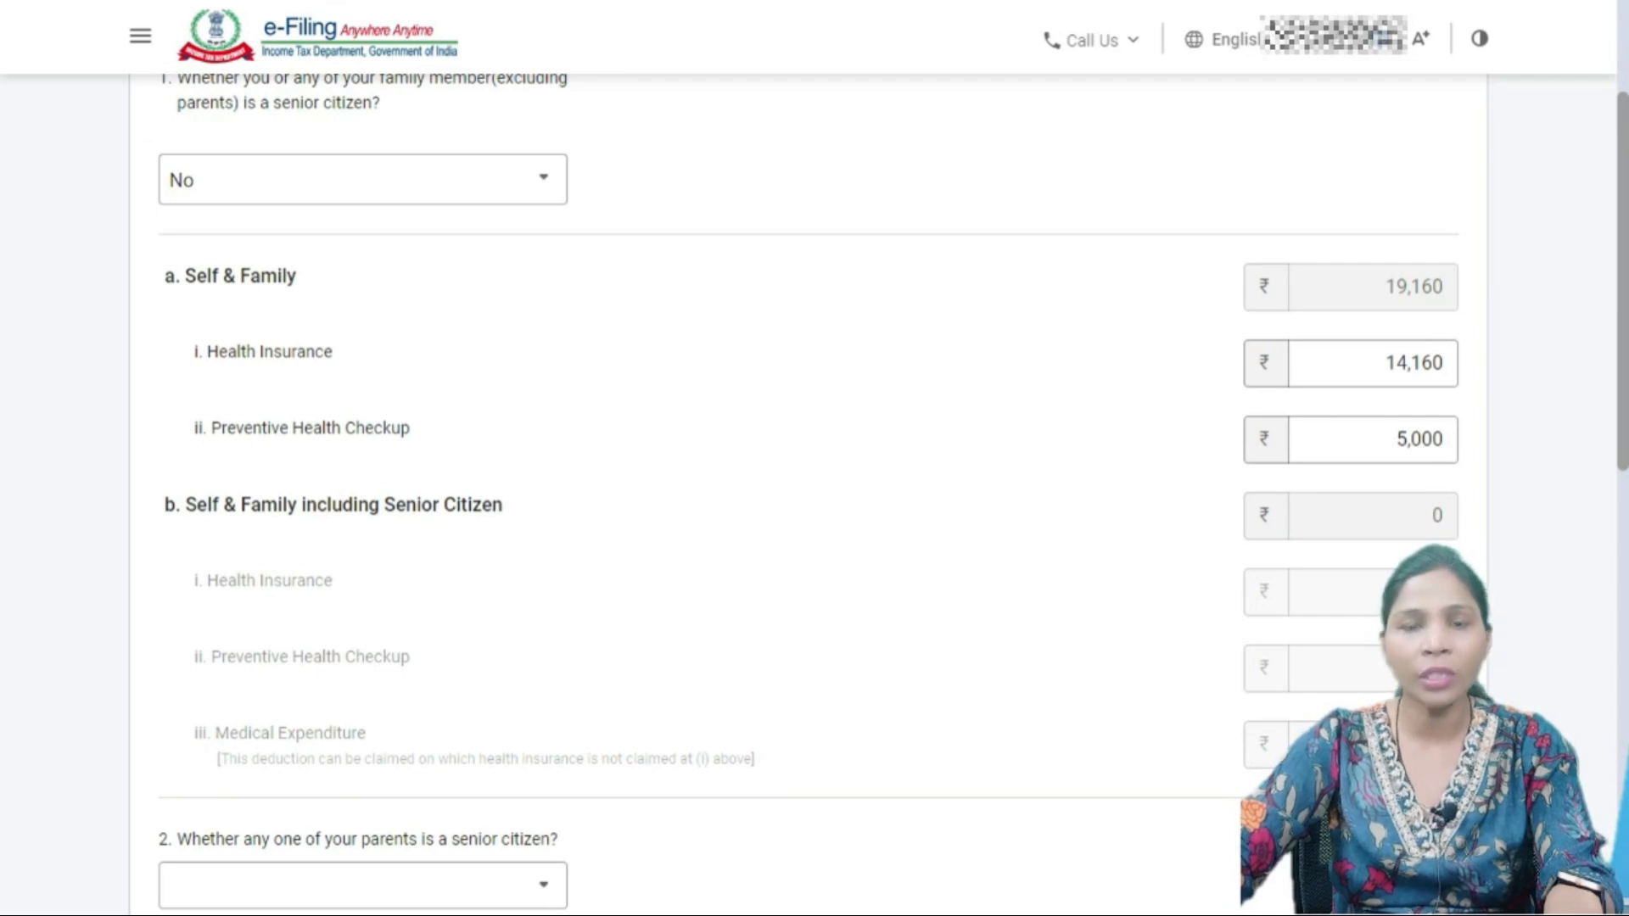
scroll(815, 458, "down", 7)
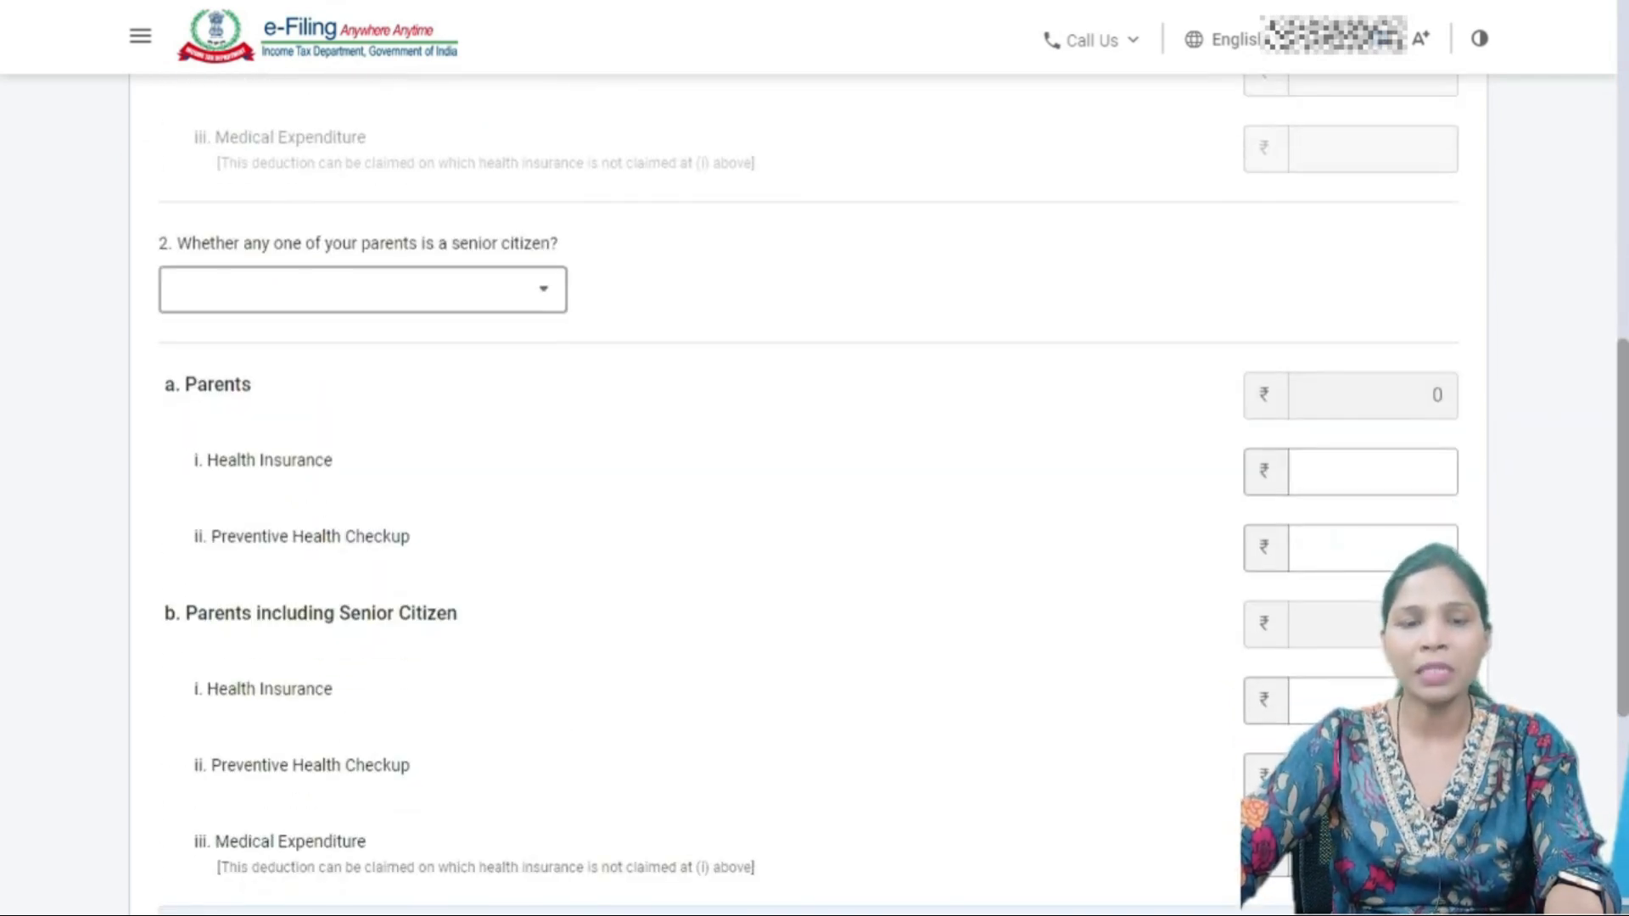
- Set the parents question to 'Not claiming for Parents'
left_click(362, 289)
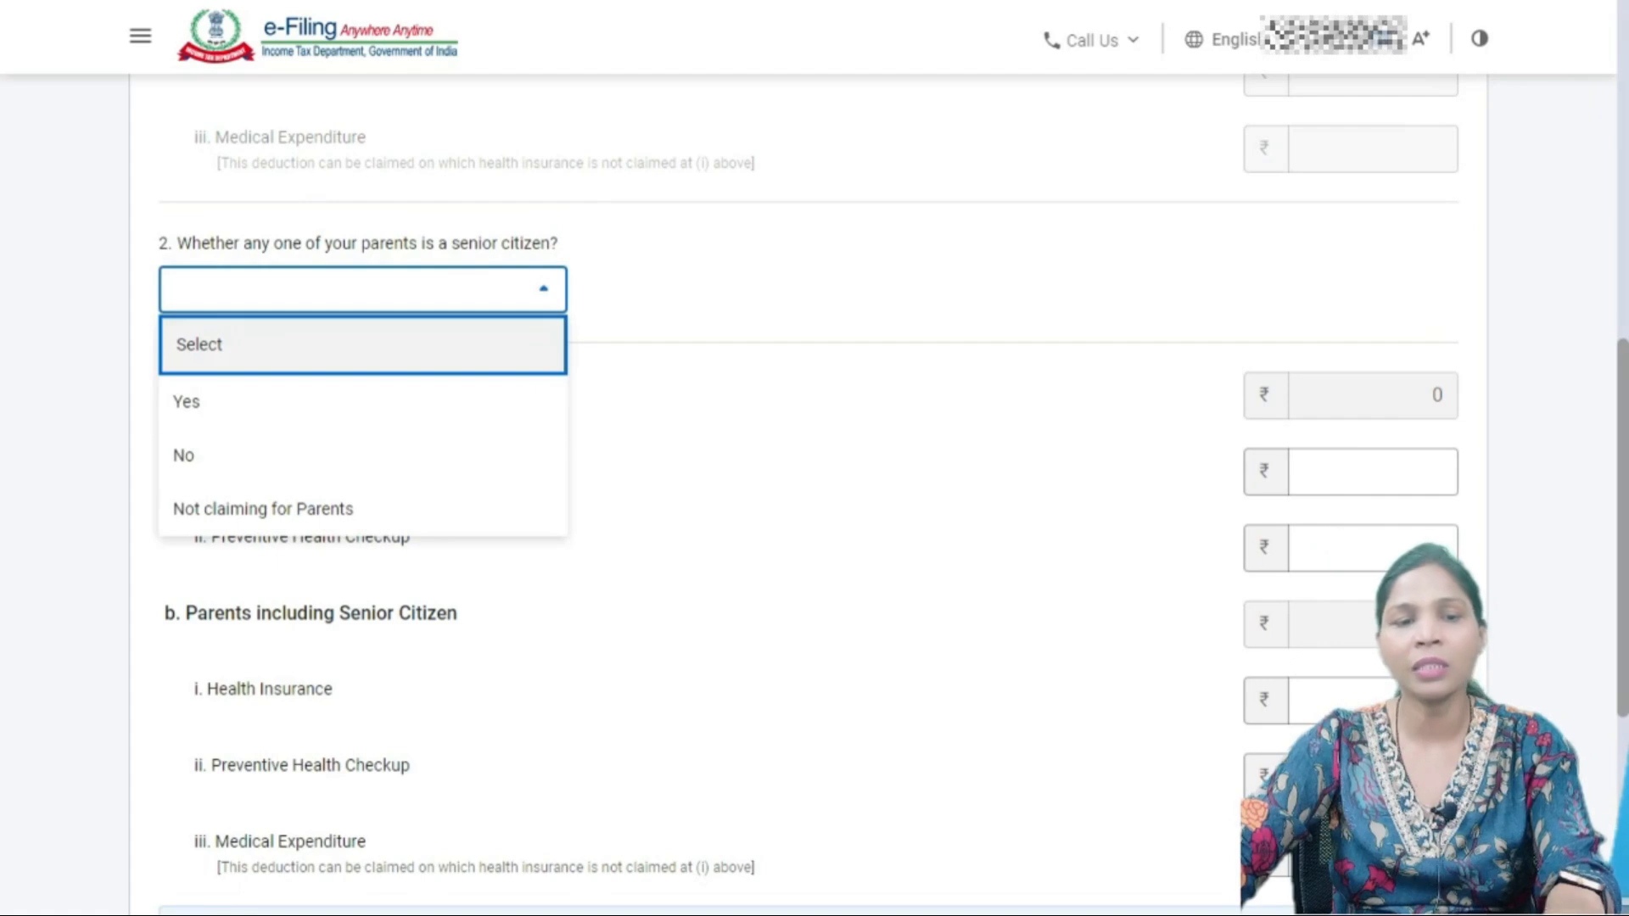
key("Down")
key("Down")
key("Down")
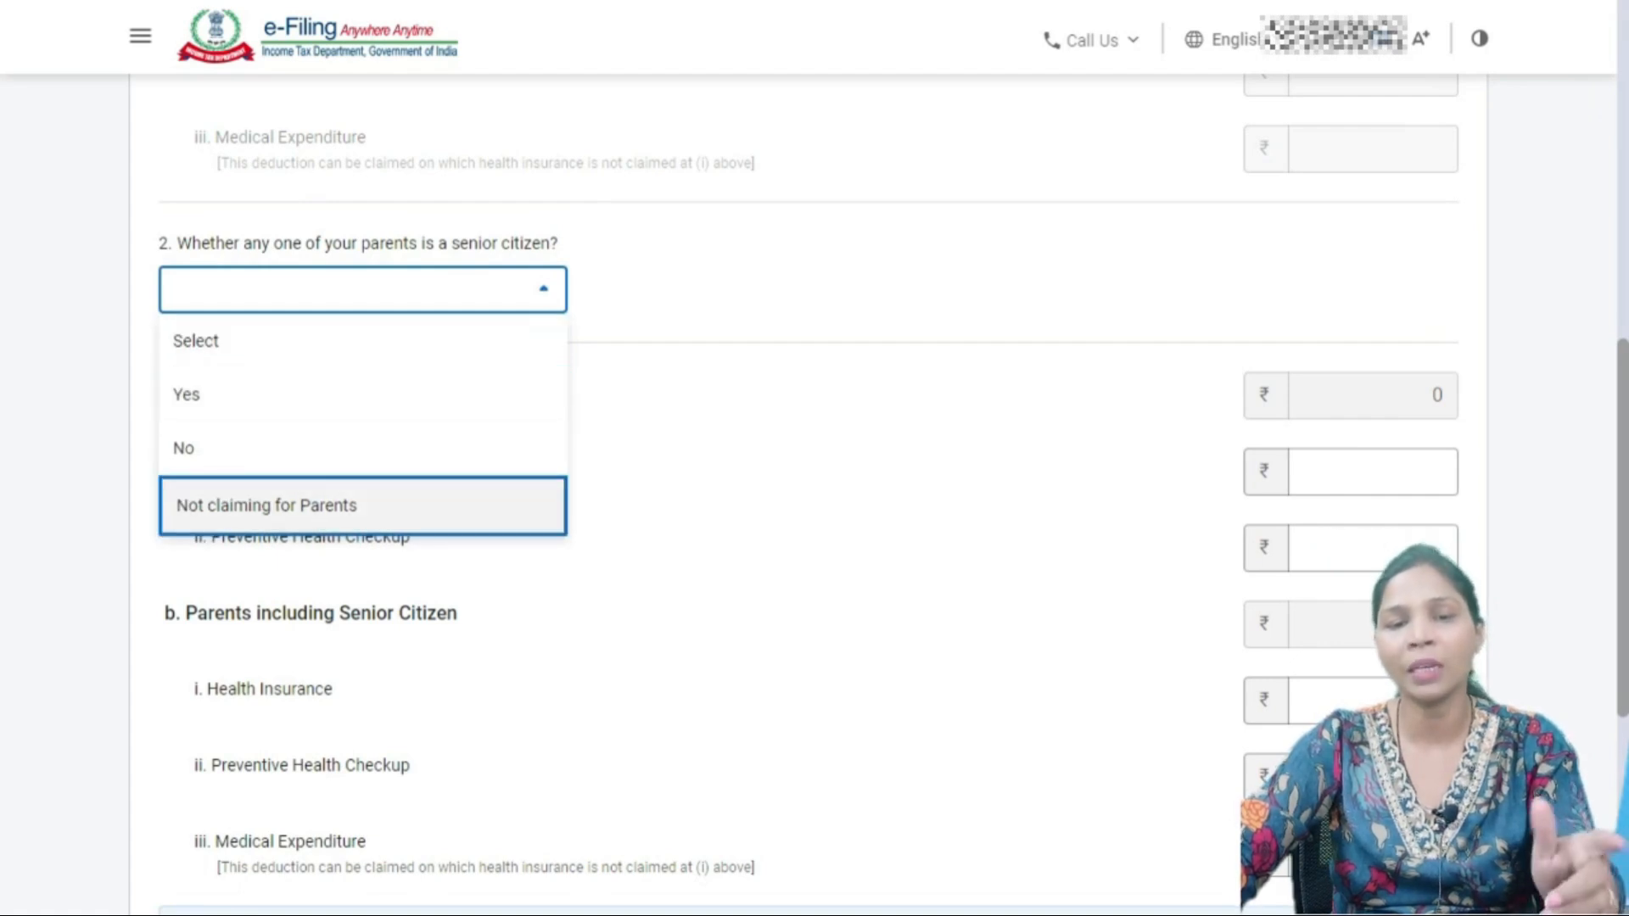
key("Up")
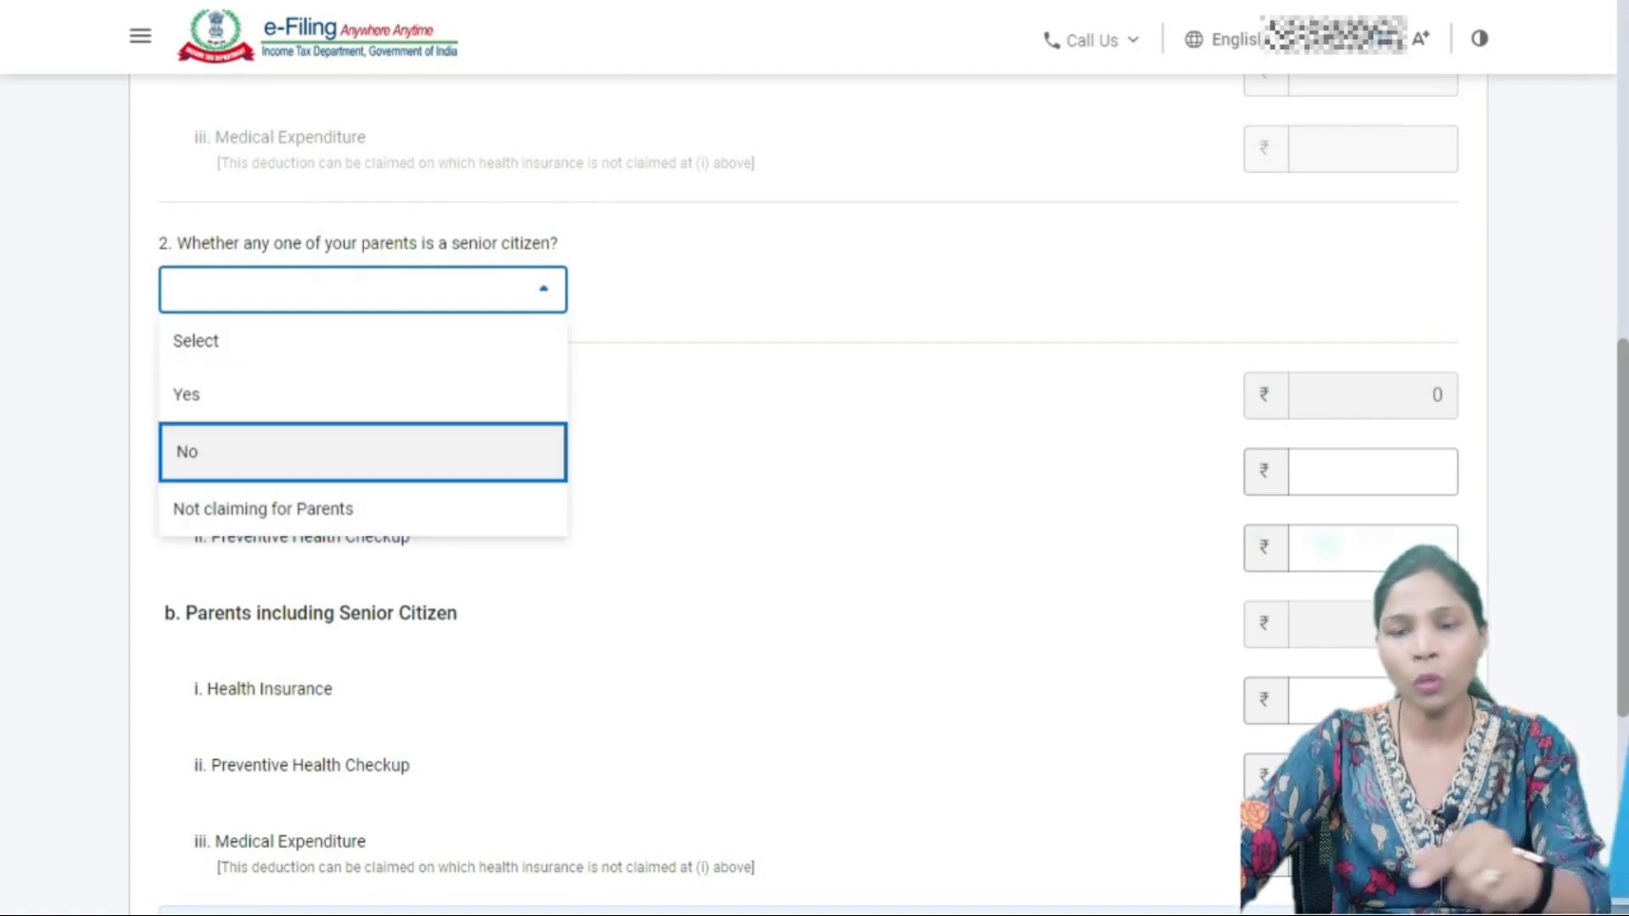
key("Down")
key("Up")
key("Up")
key("Down")
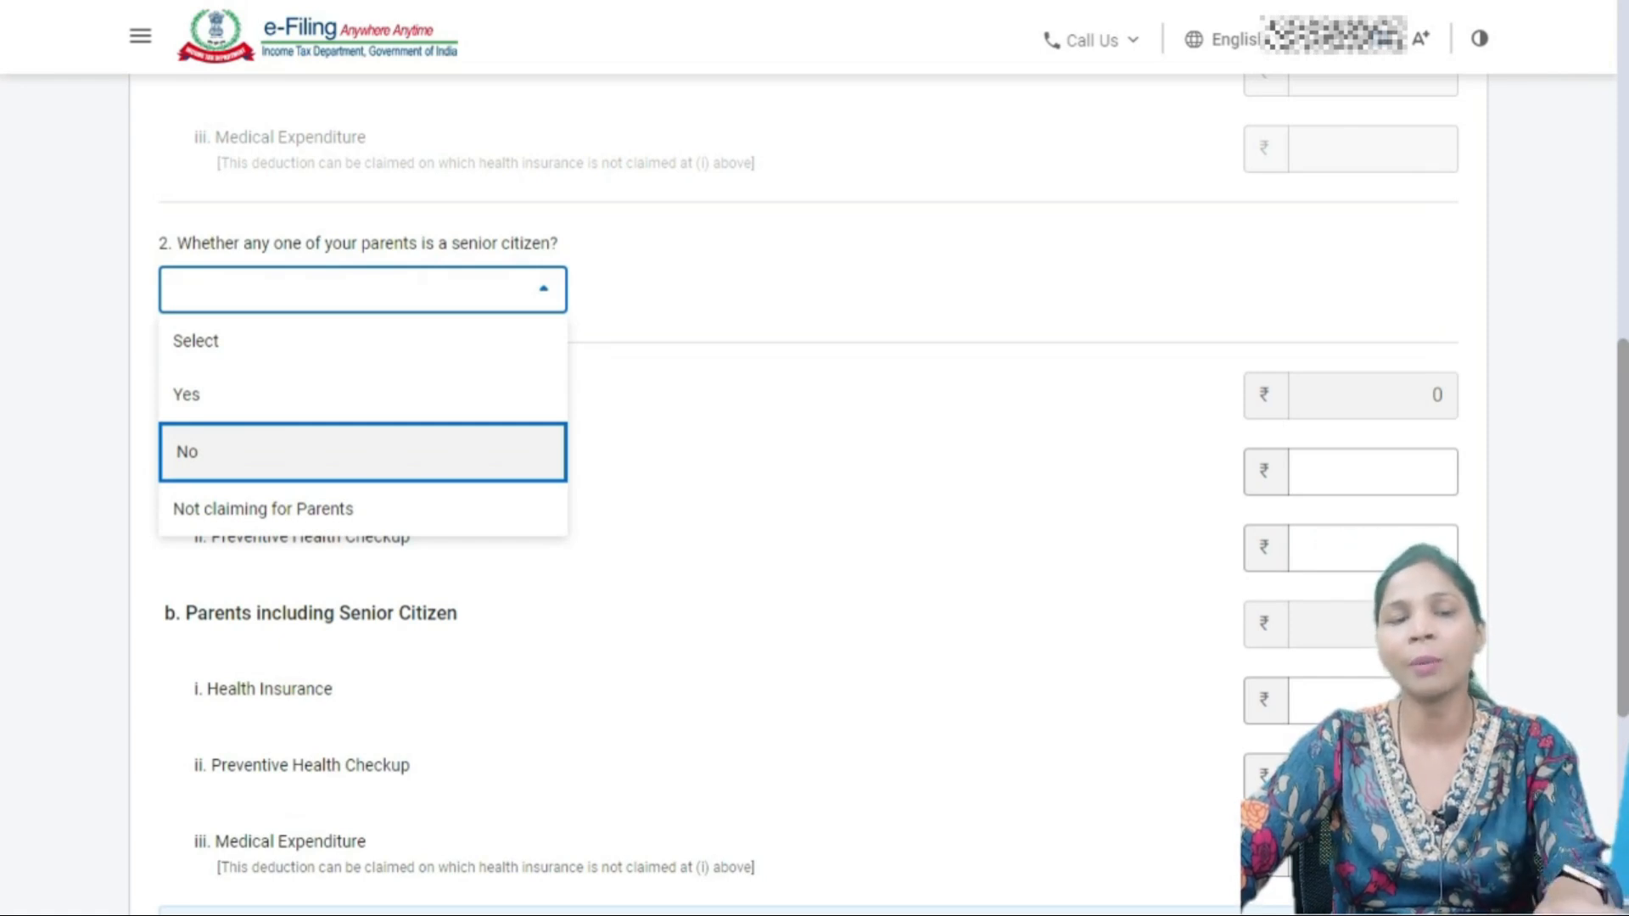
key("Down")
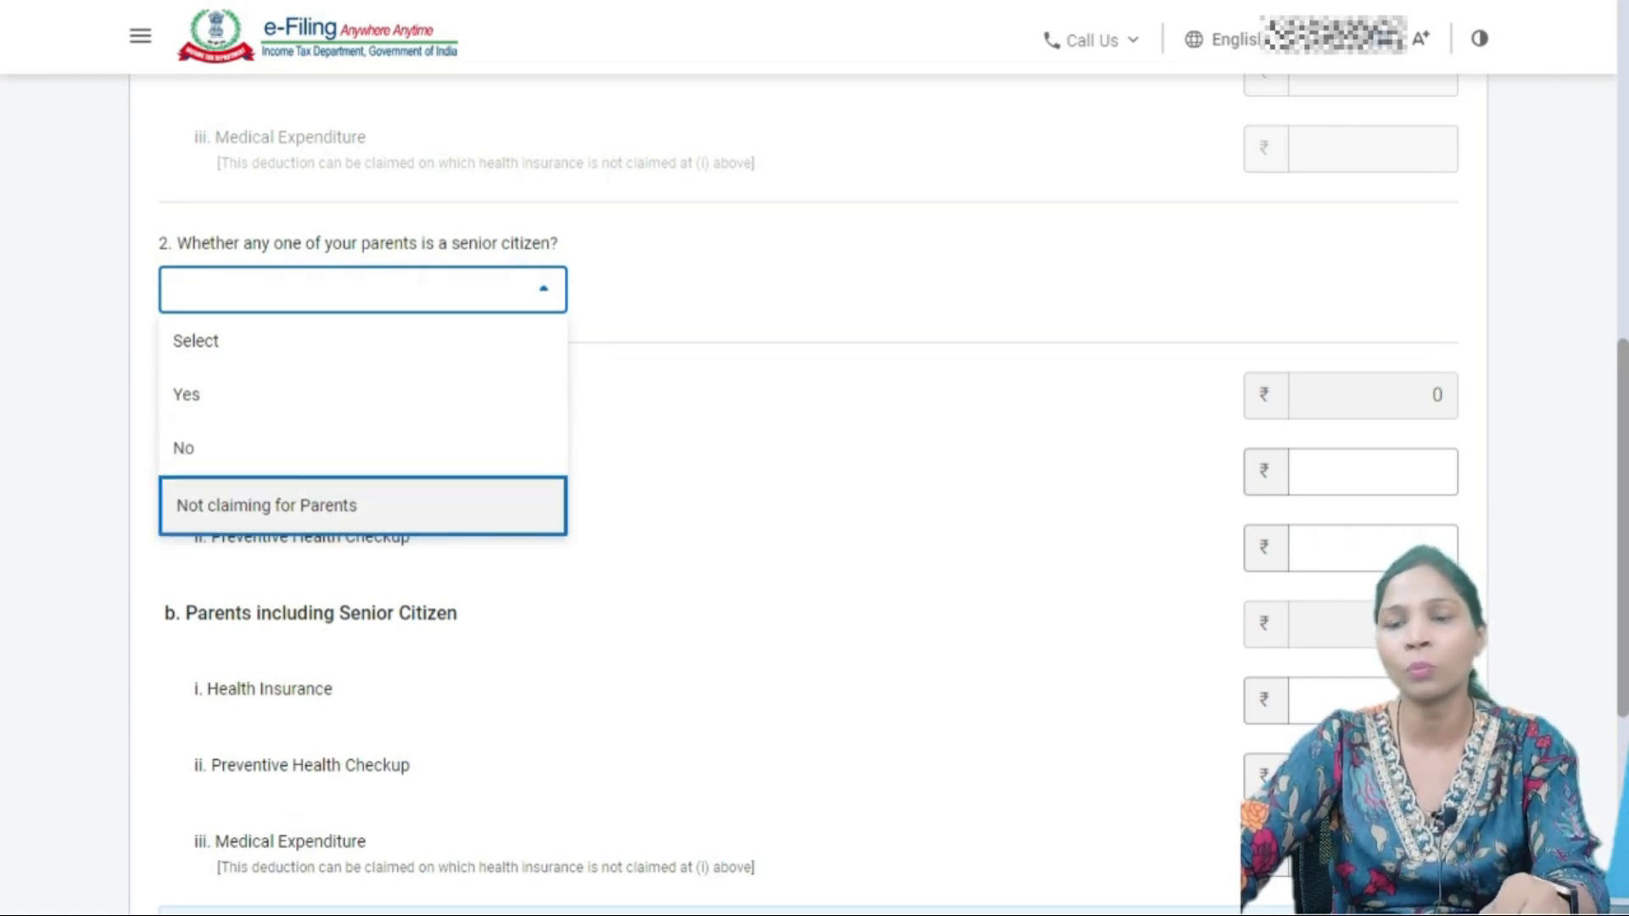
key("Return")
- Save the 80D deduction of ₹19,160
scroll(815, 458, "down", 5)
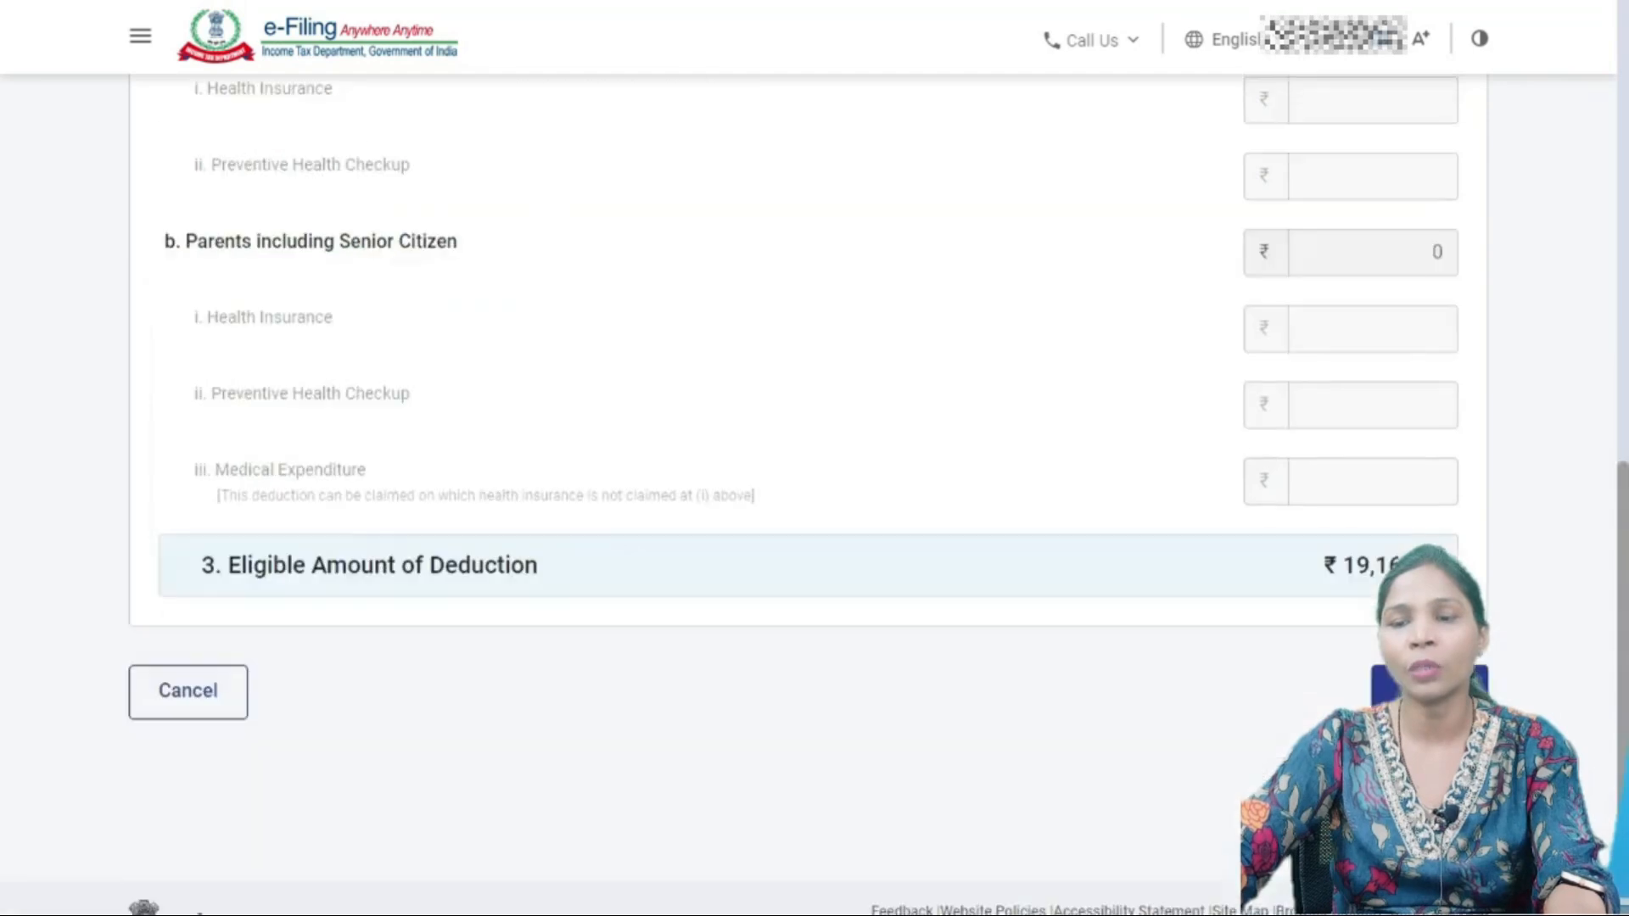
scroll(814, 458, "up", 8)
scroll(814, 492, "up", 2)
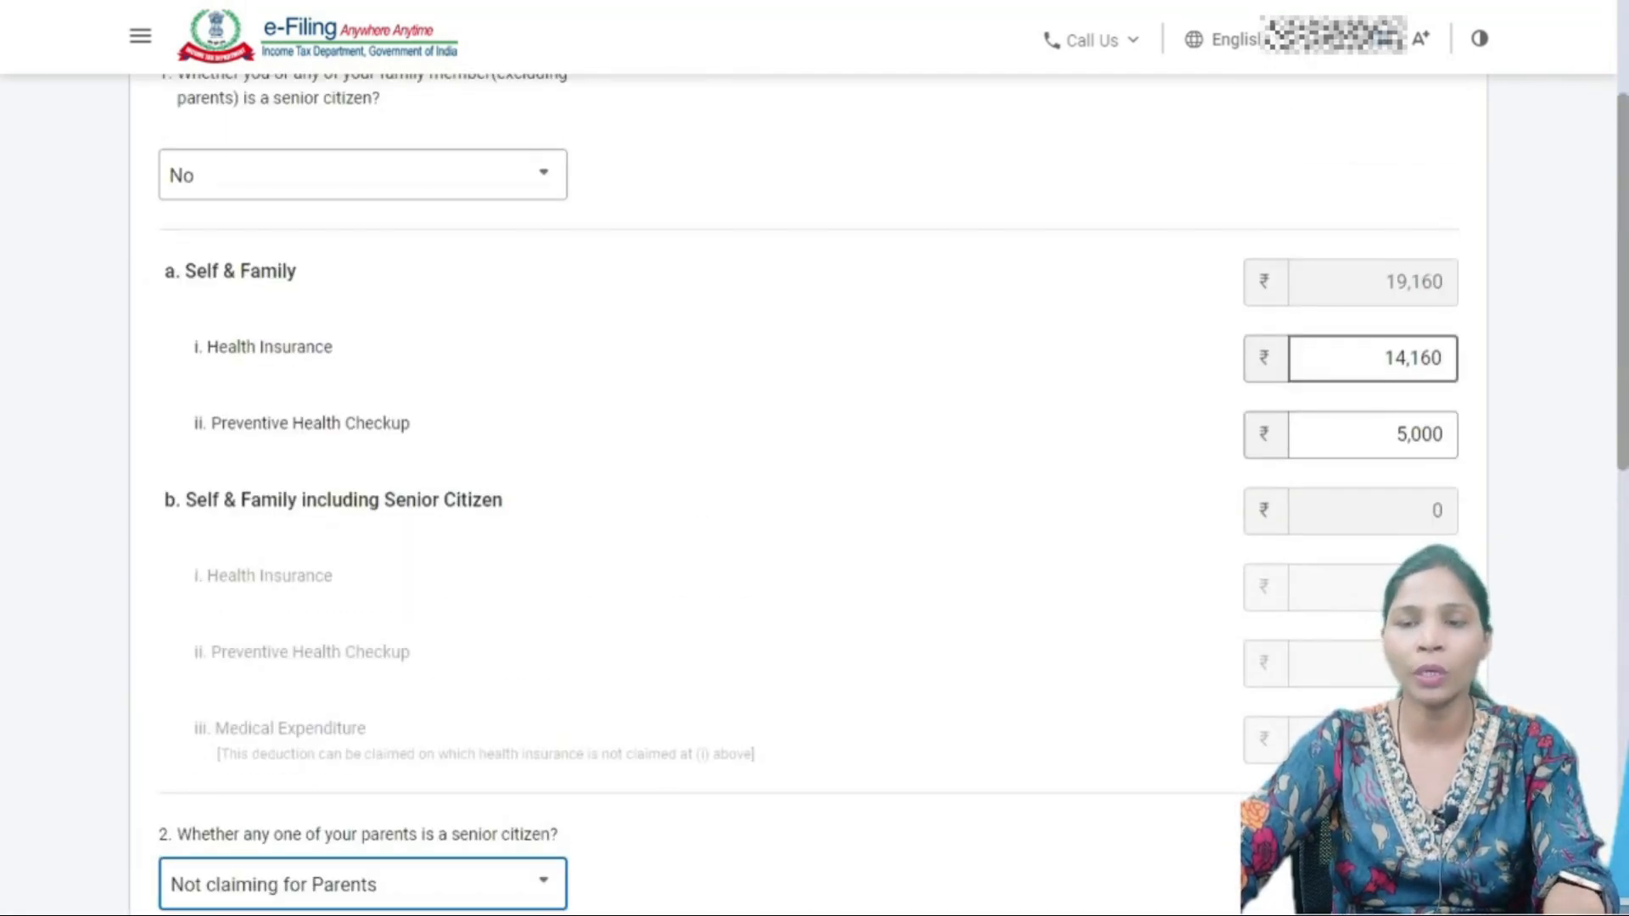
scroll(815, 493, "down", 1)
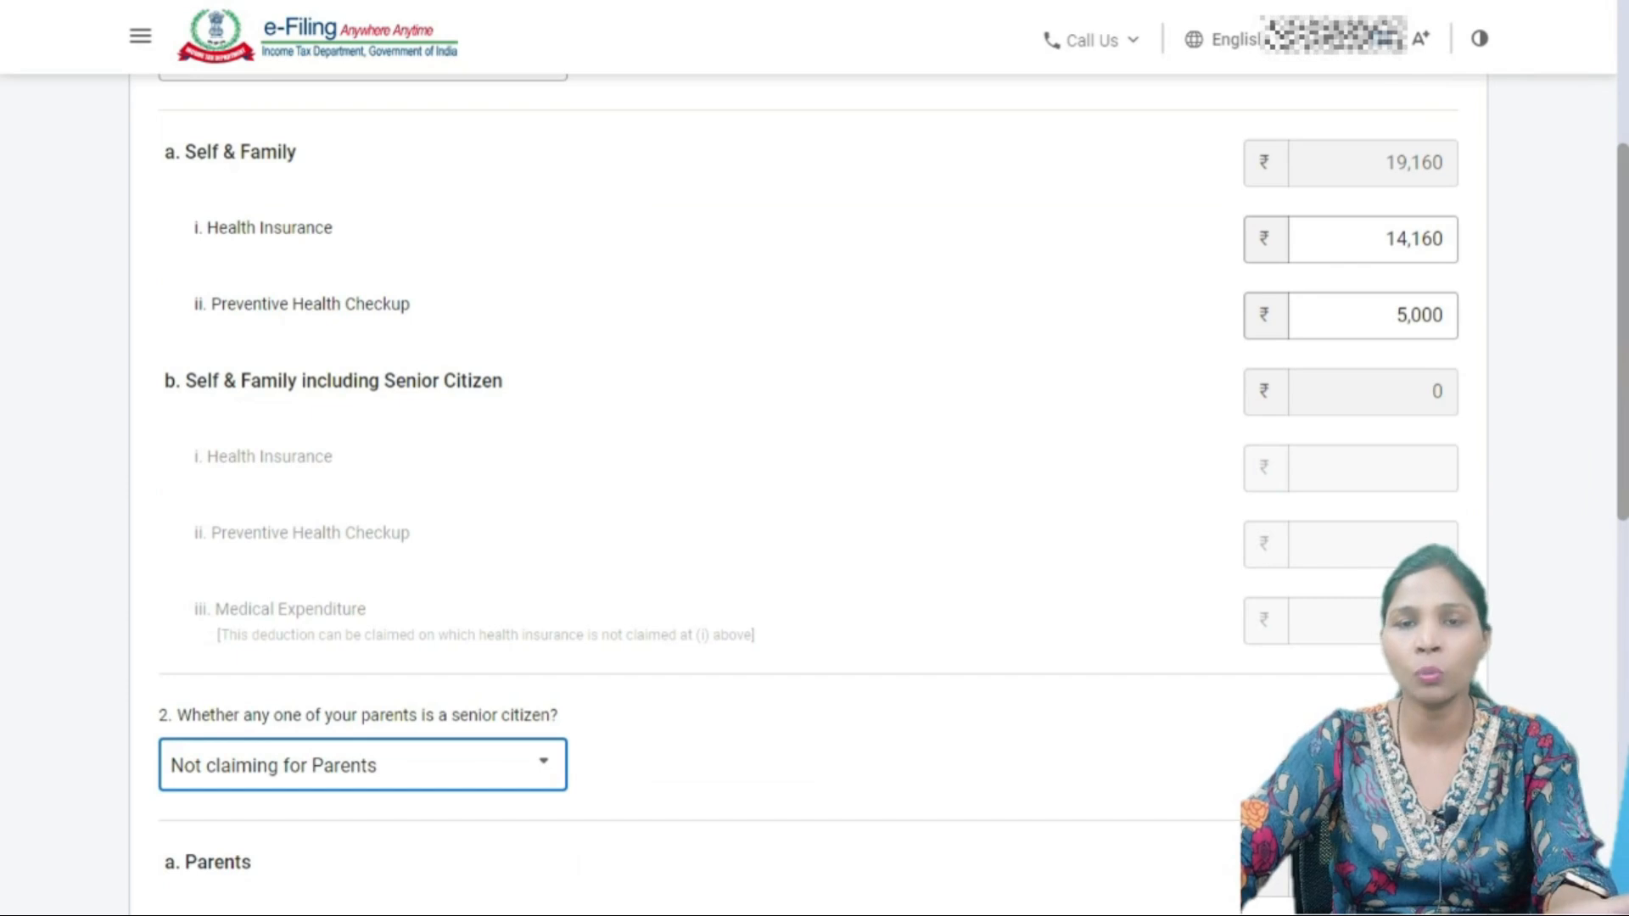
scroll(815, 492, "down", 8)
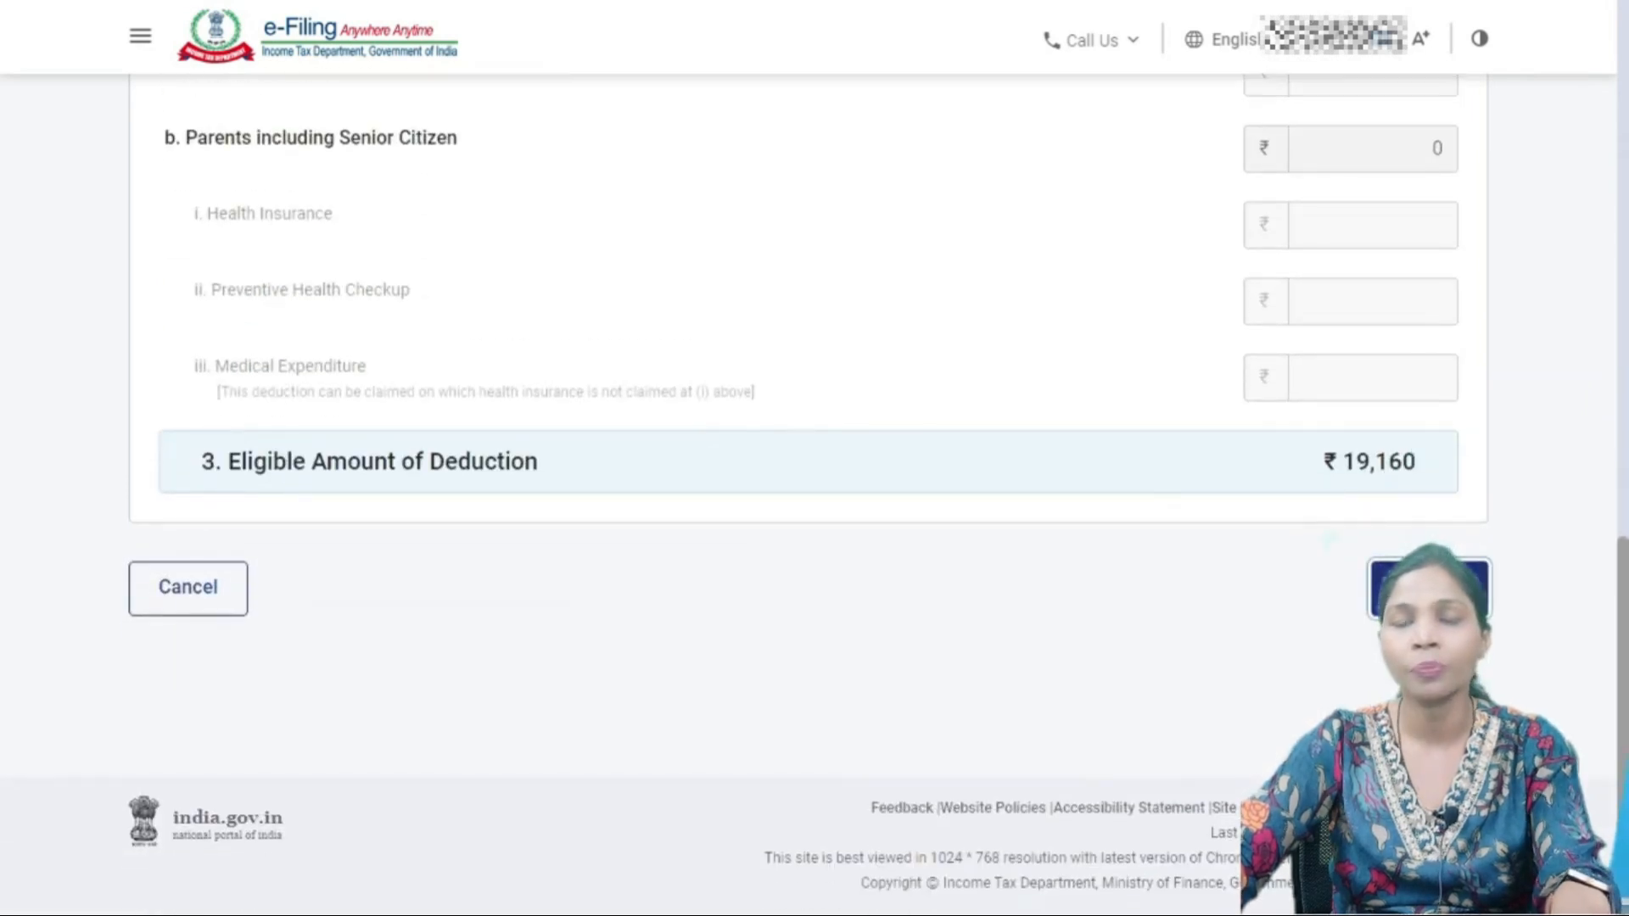
left_click(1430, 588)
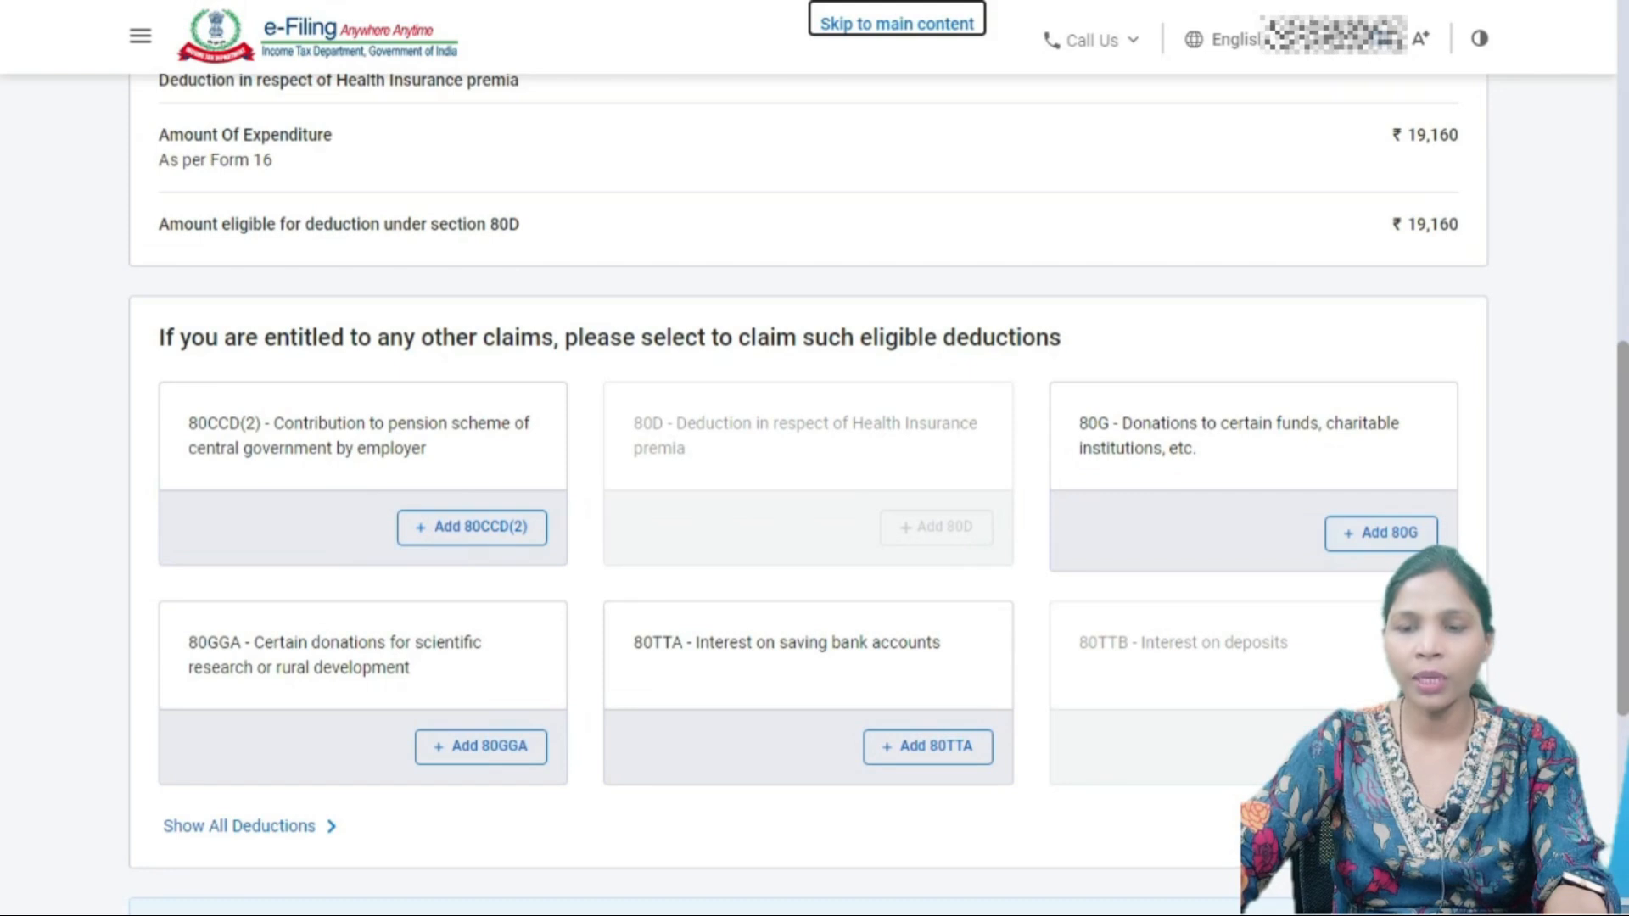
- Add an 80G entry with donation type 'Donations entitled for 100% deduction without qualifying limit'
left_click(1382, 532)
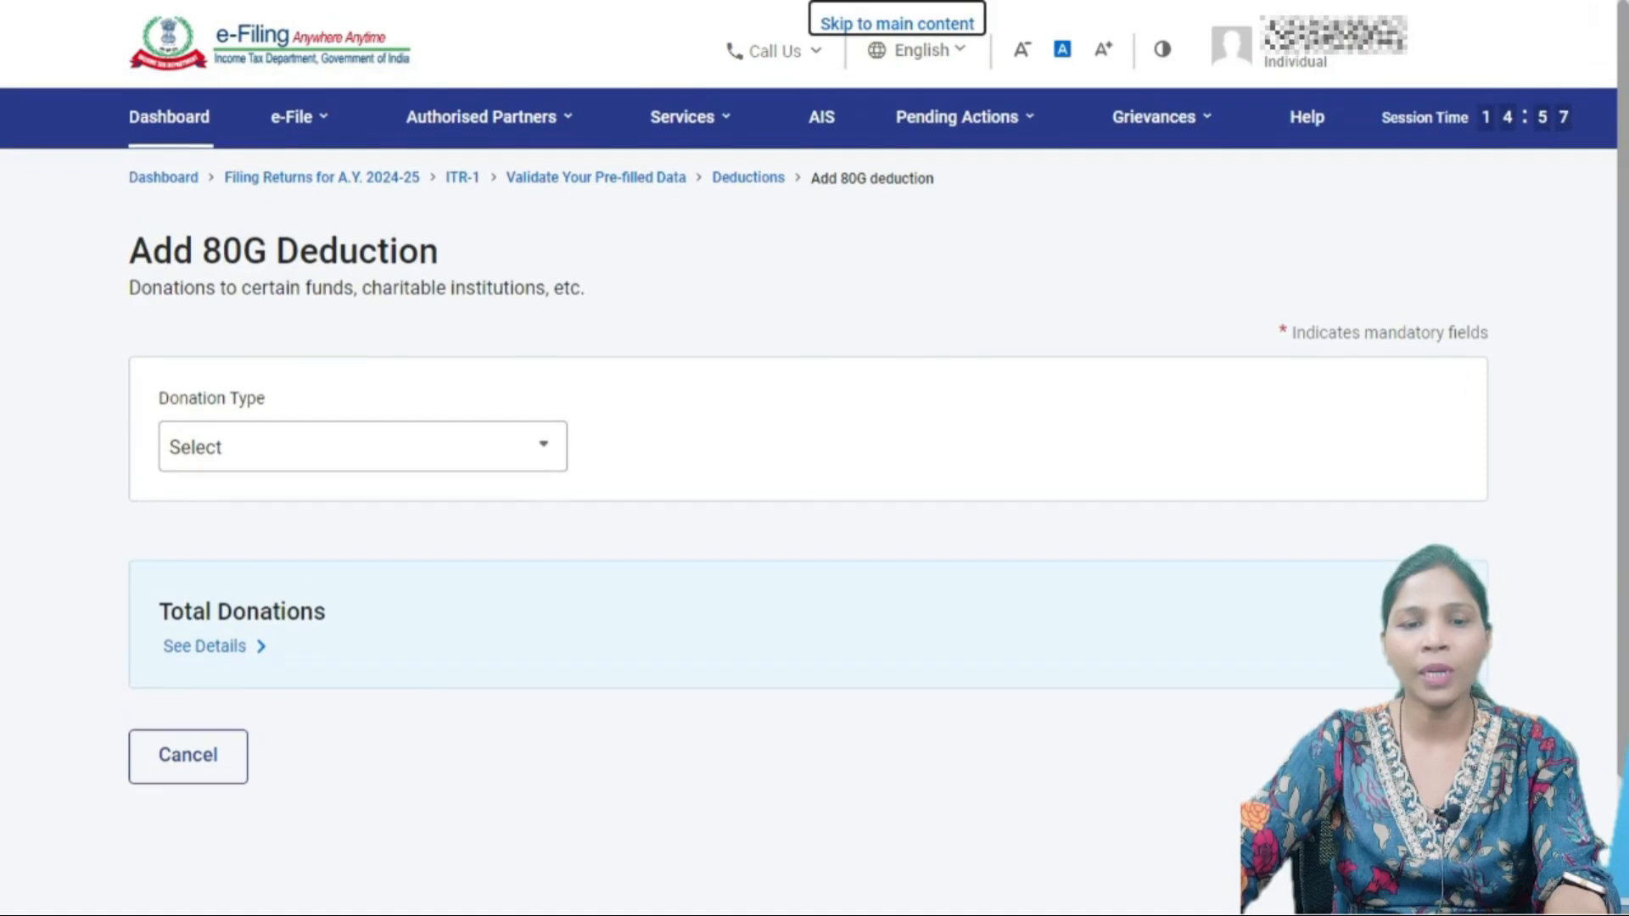
left_click(363, 448)
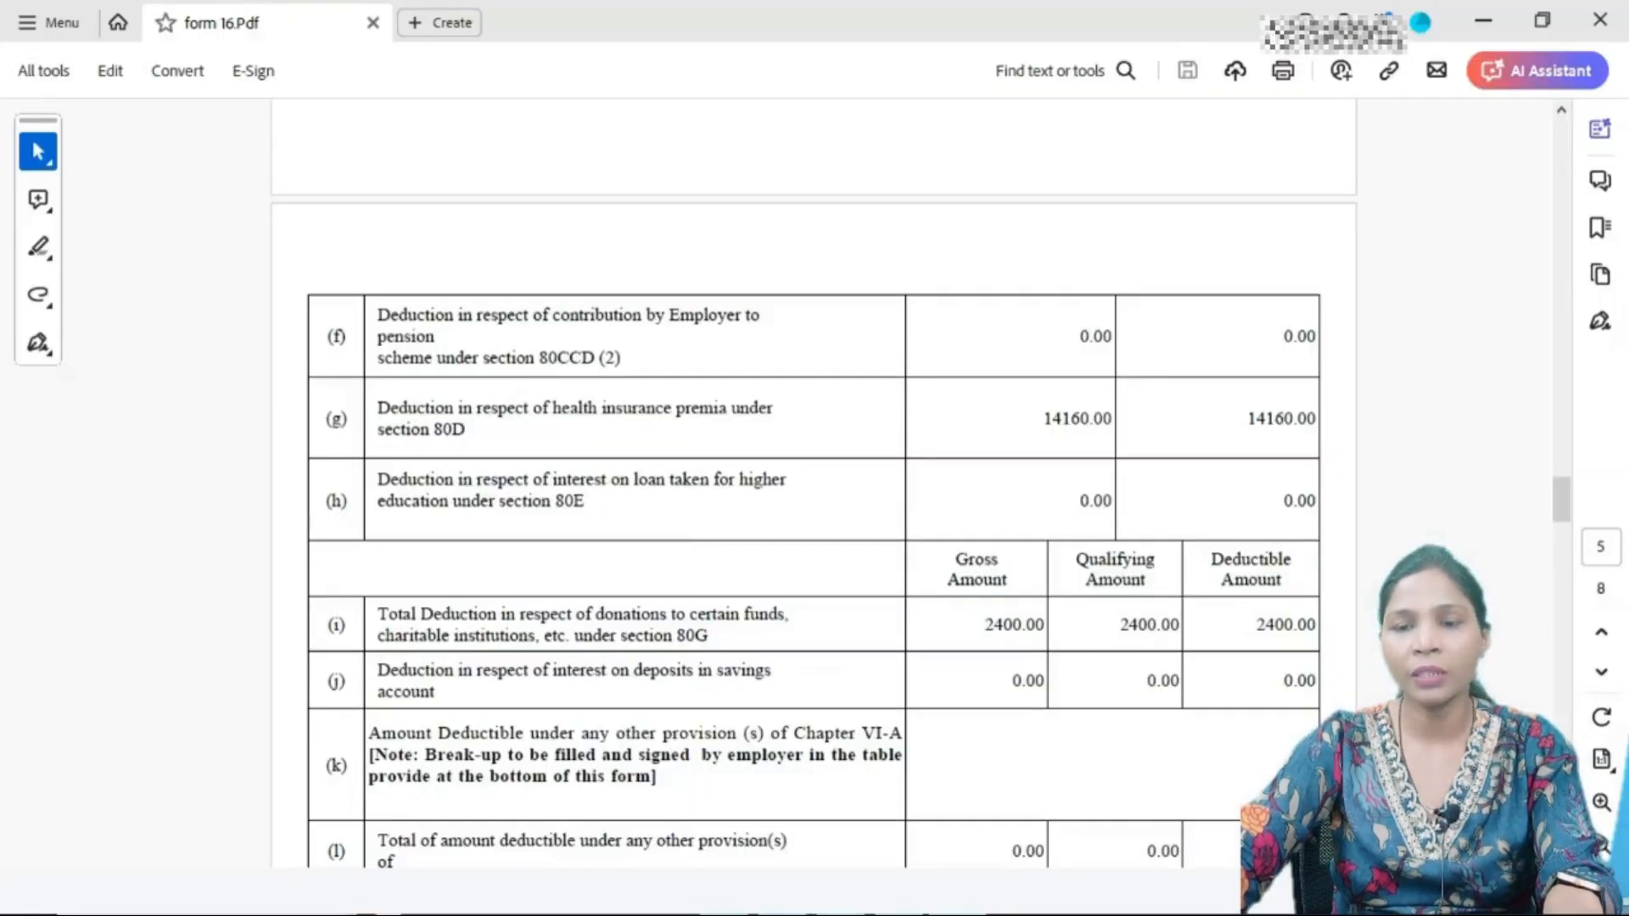
scroll(813, 502, "down", 1)
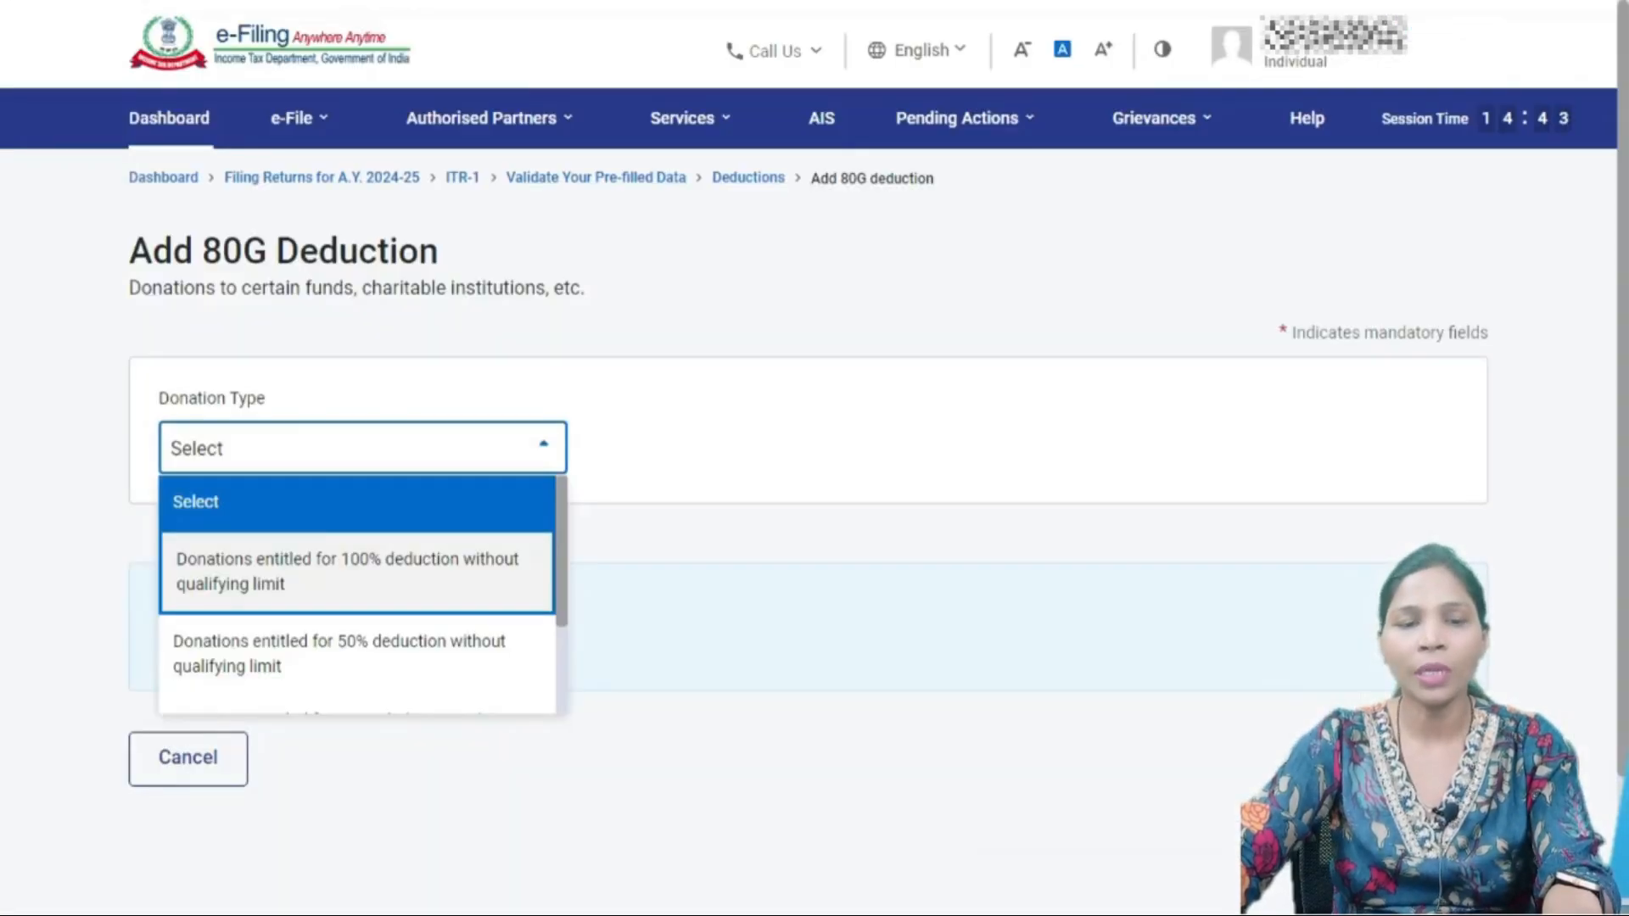
key("Return")
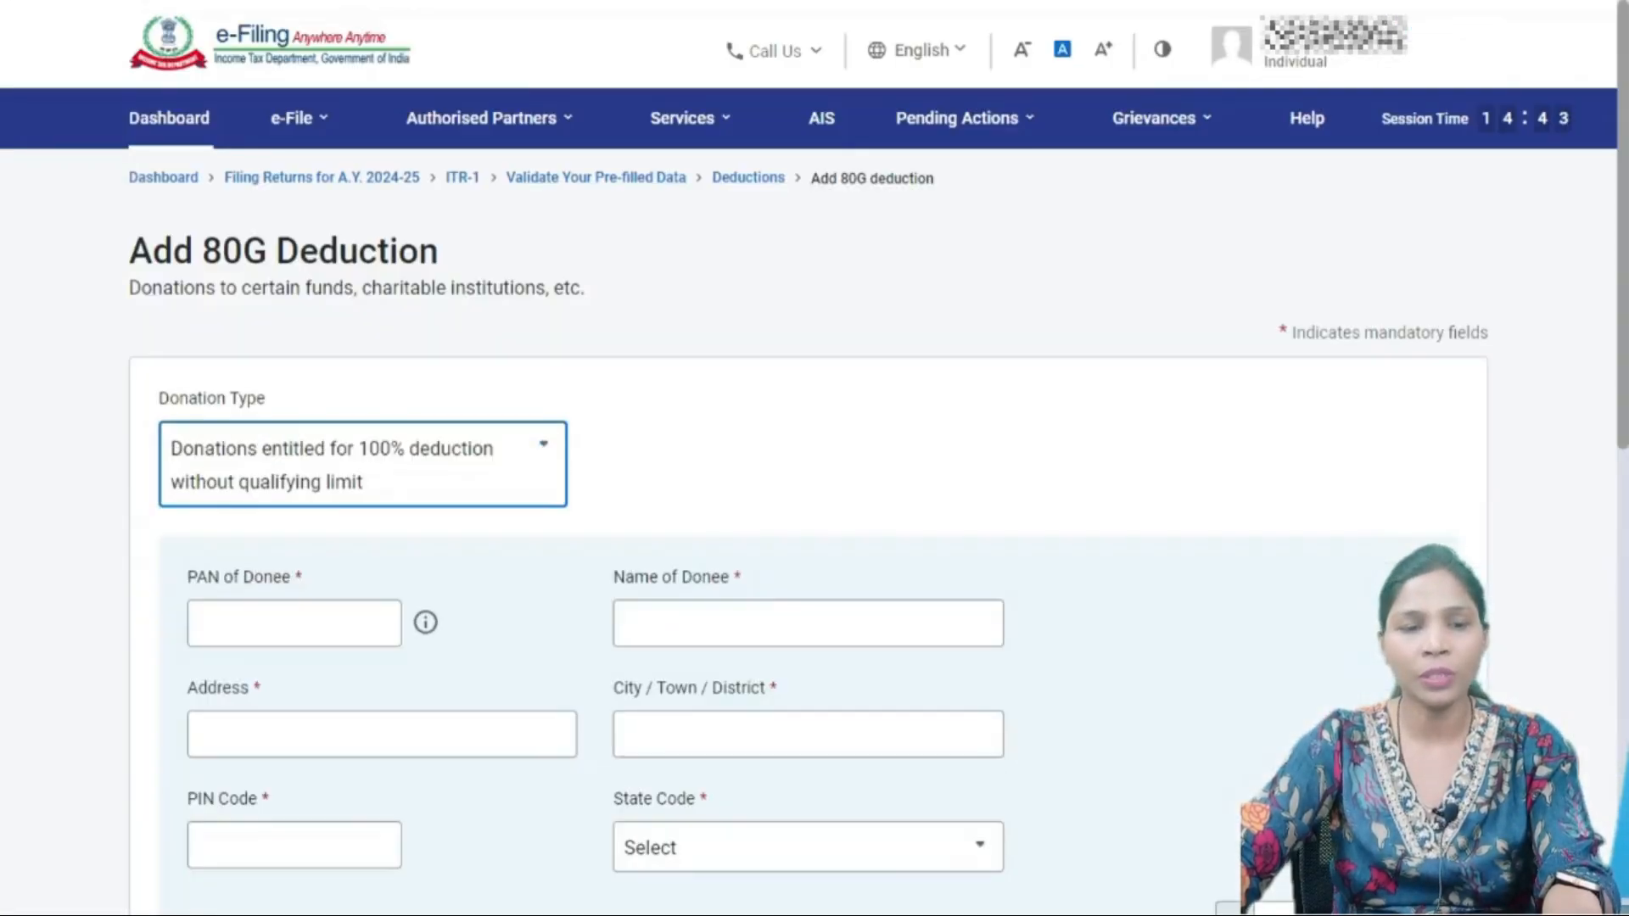
- Check Form 16's donation details and go through the donee name and address fields
scroll(812, 502, "down", 3)
key("alt+Tab")
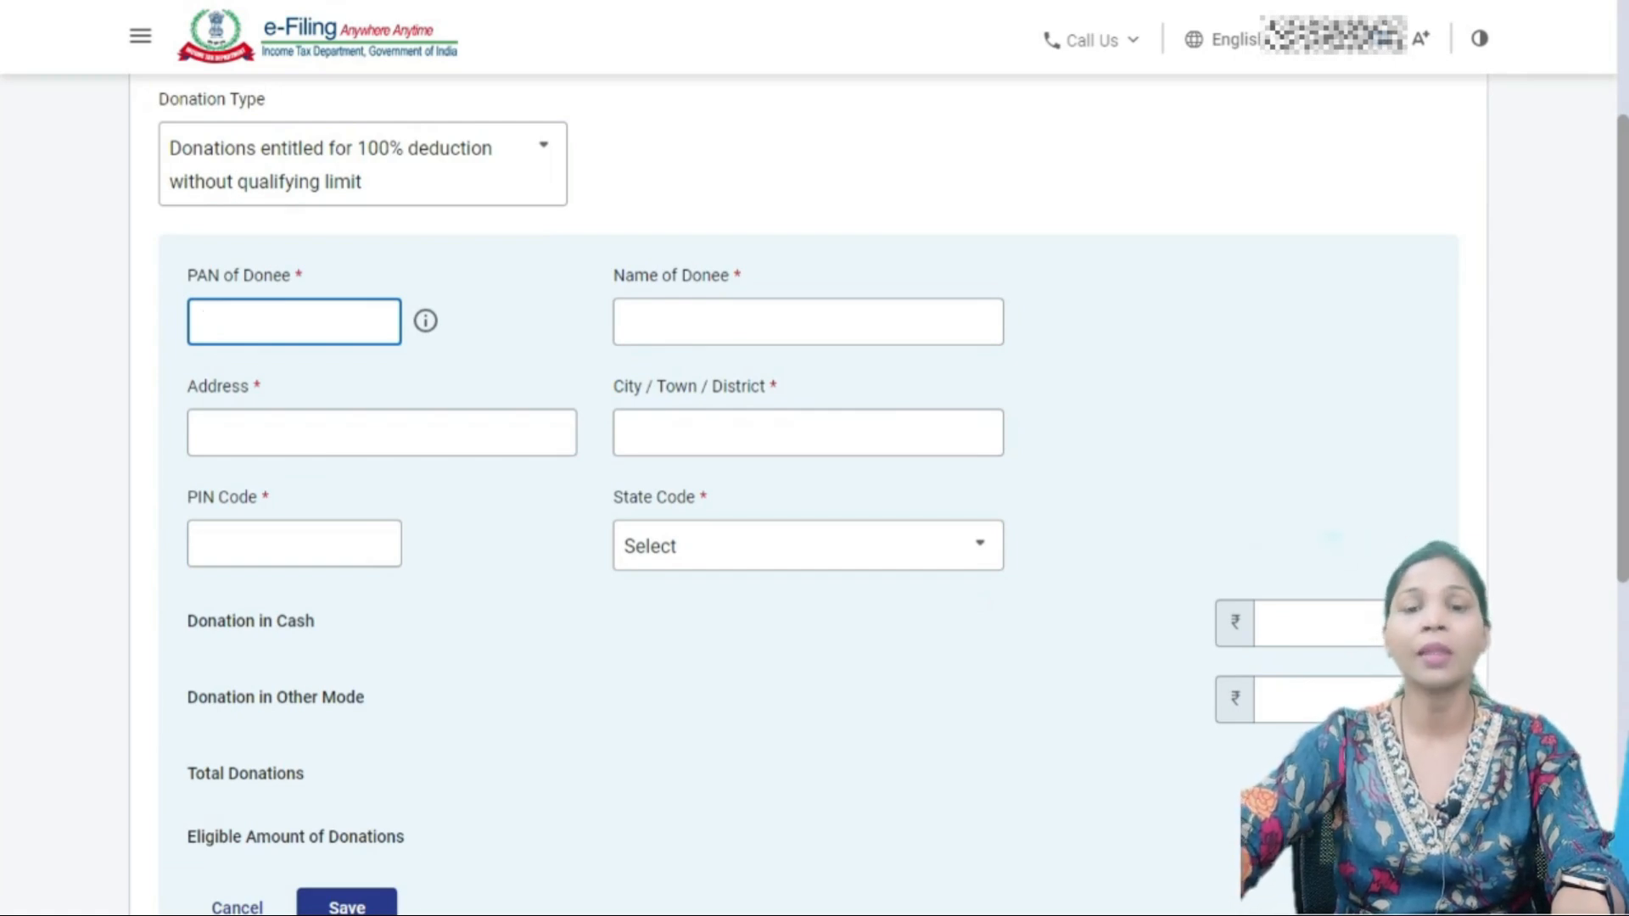
left_click(630, 322)
left_click(381, 433)
left_click(721, 475)
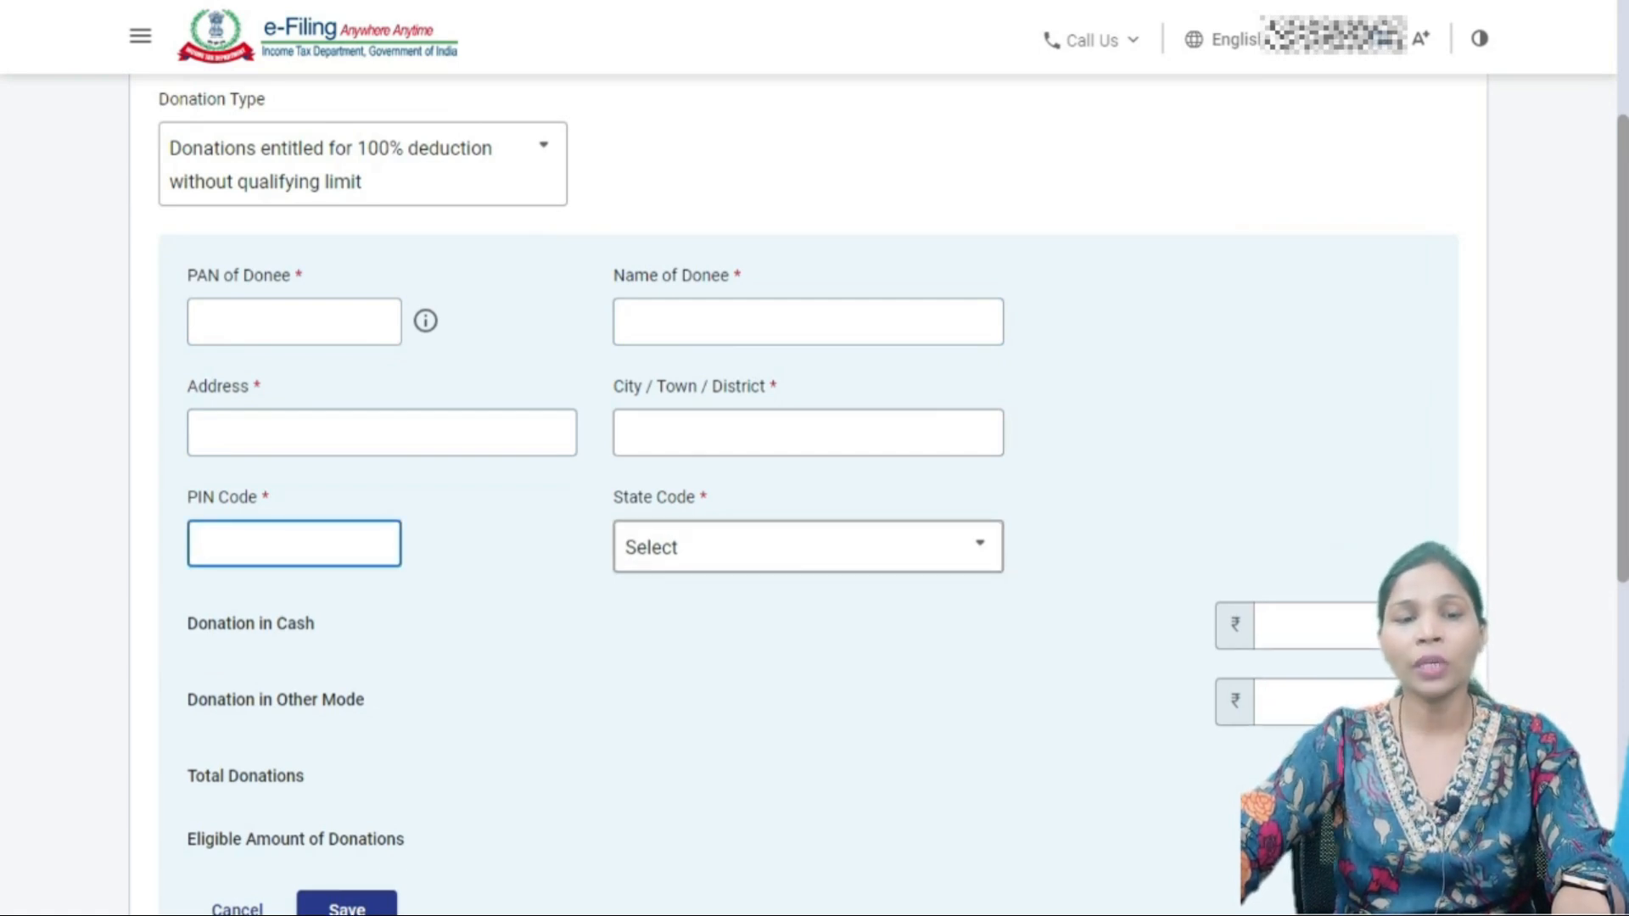
scroll(806, 492, "down", 1)
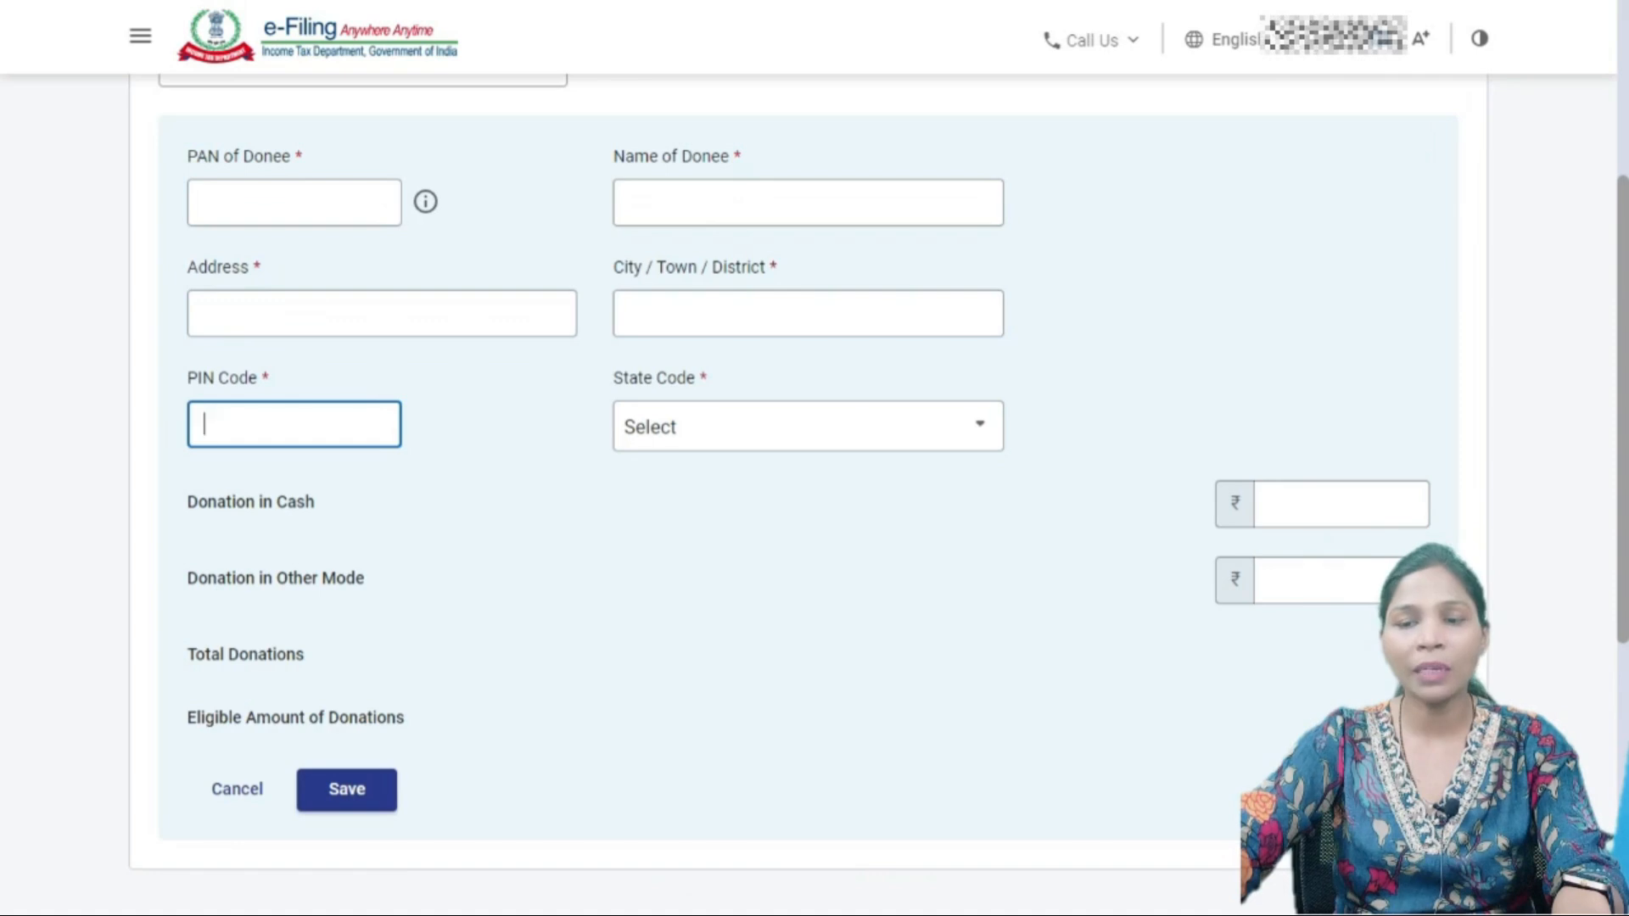
- Enter ₹2,400 as donation in other mode, view the donations breakdown, then cancel the entry
left_click(1323, 543)
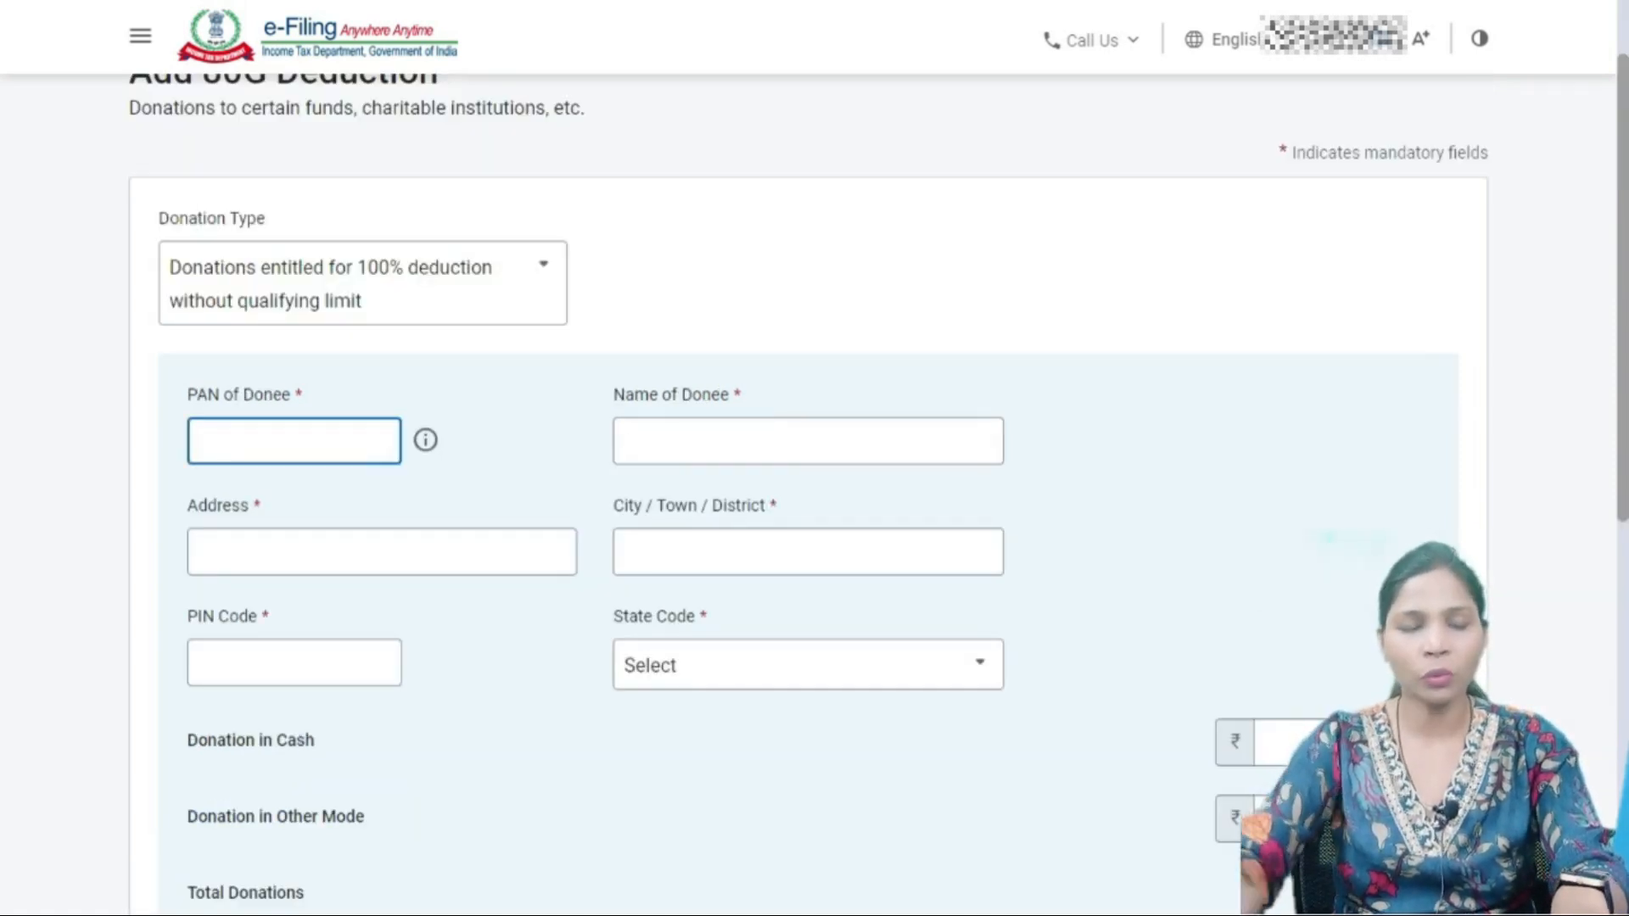
type("ABC")
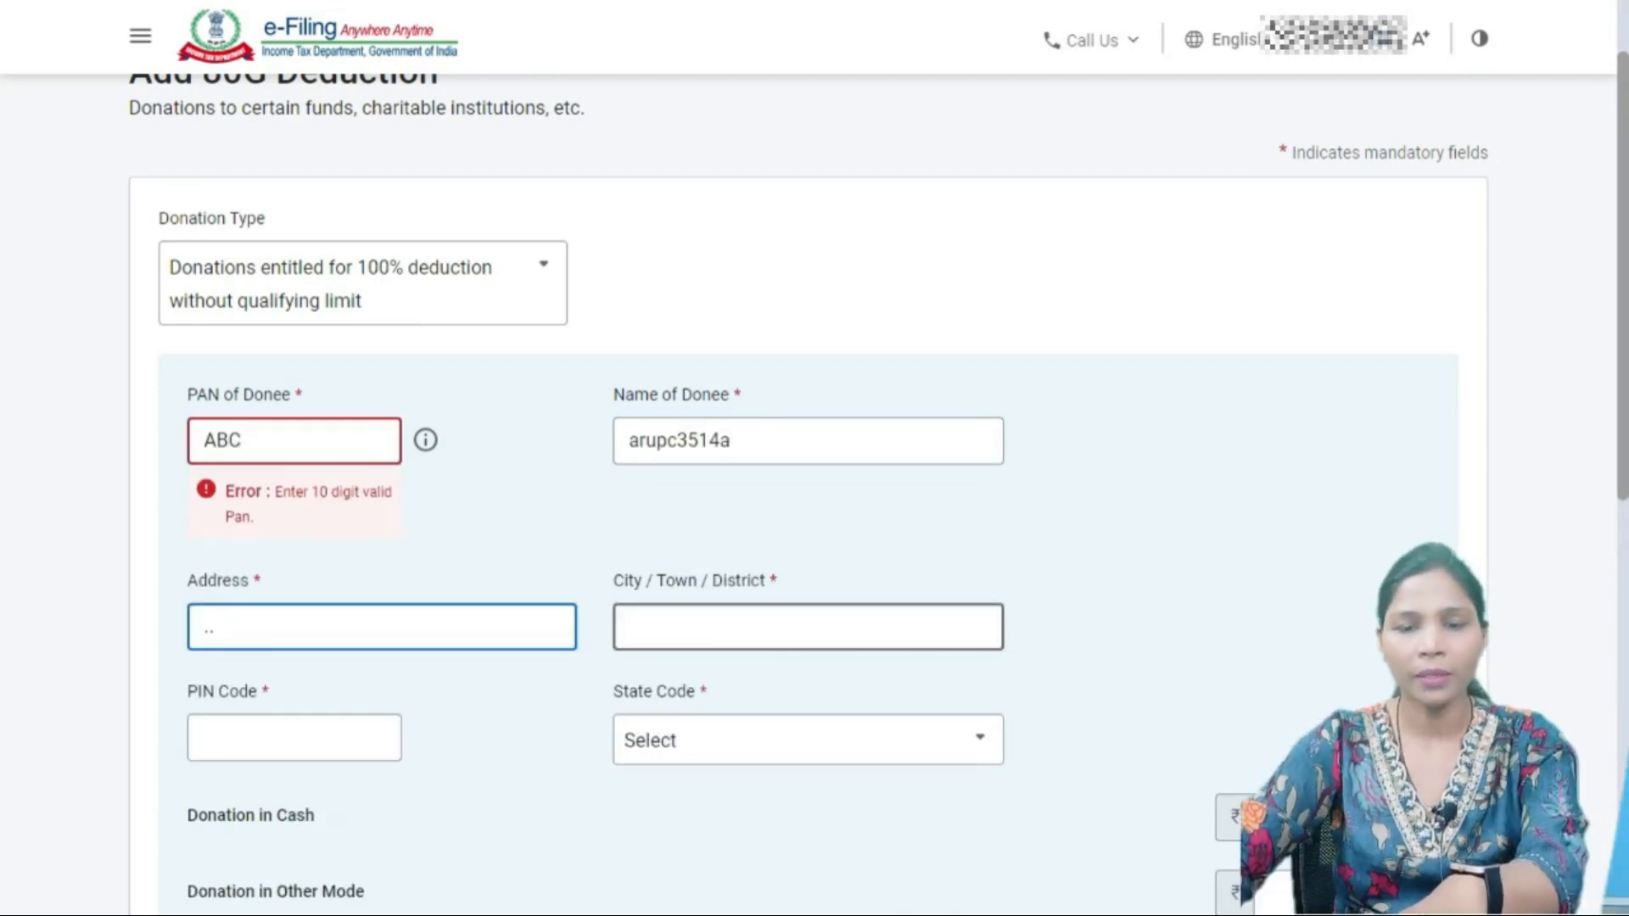
type("..")
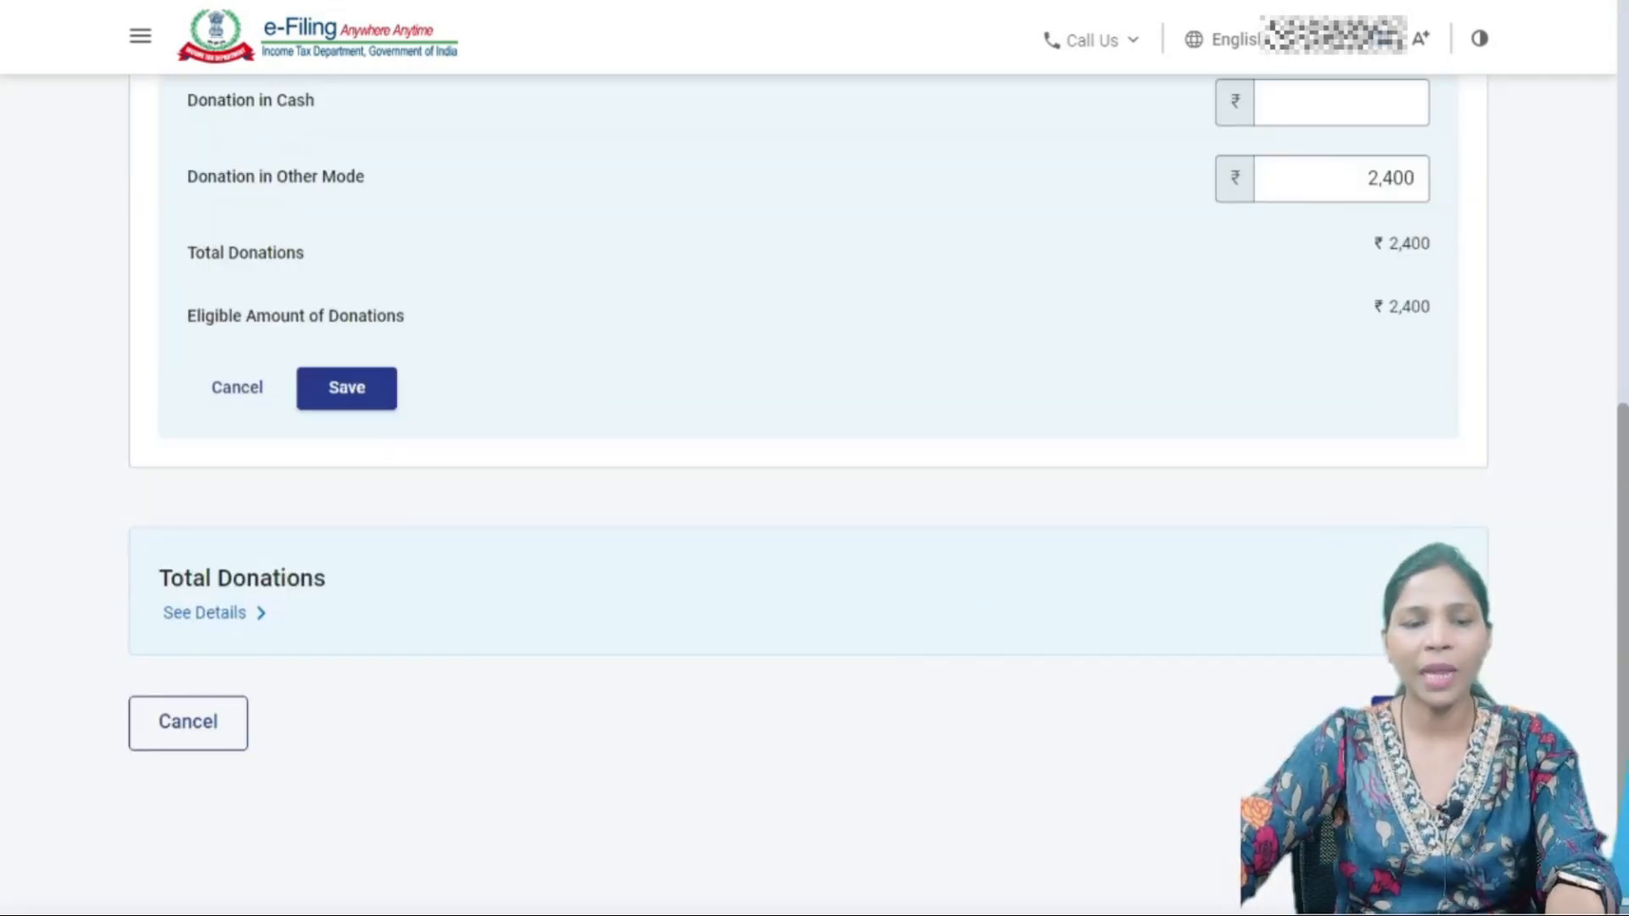
left_click(204, 613)
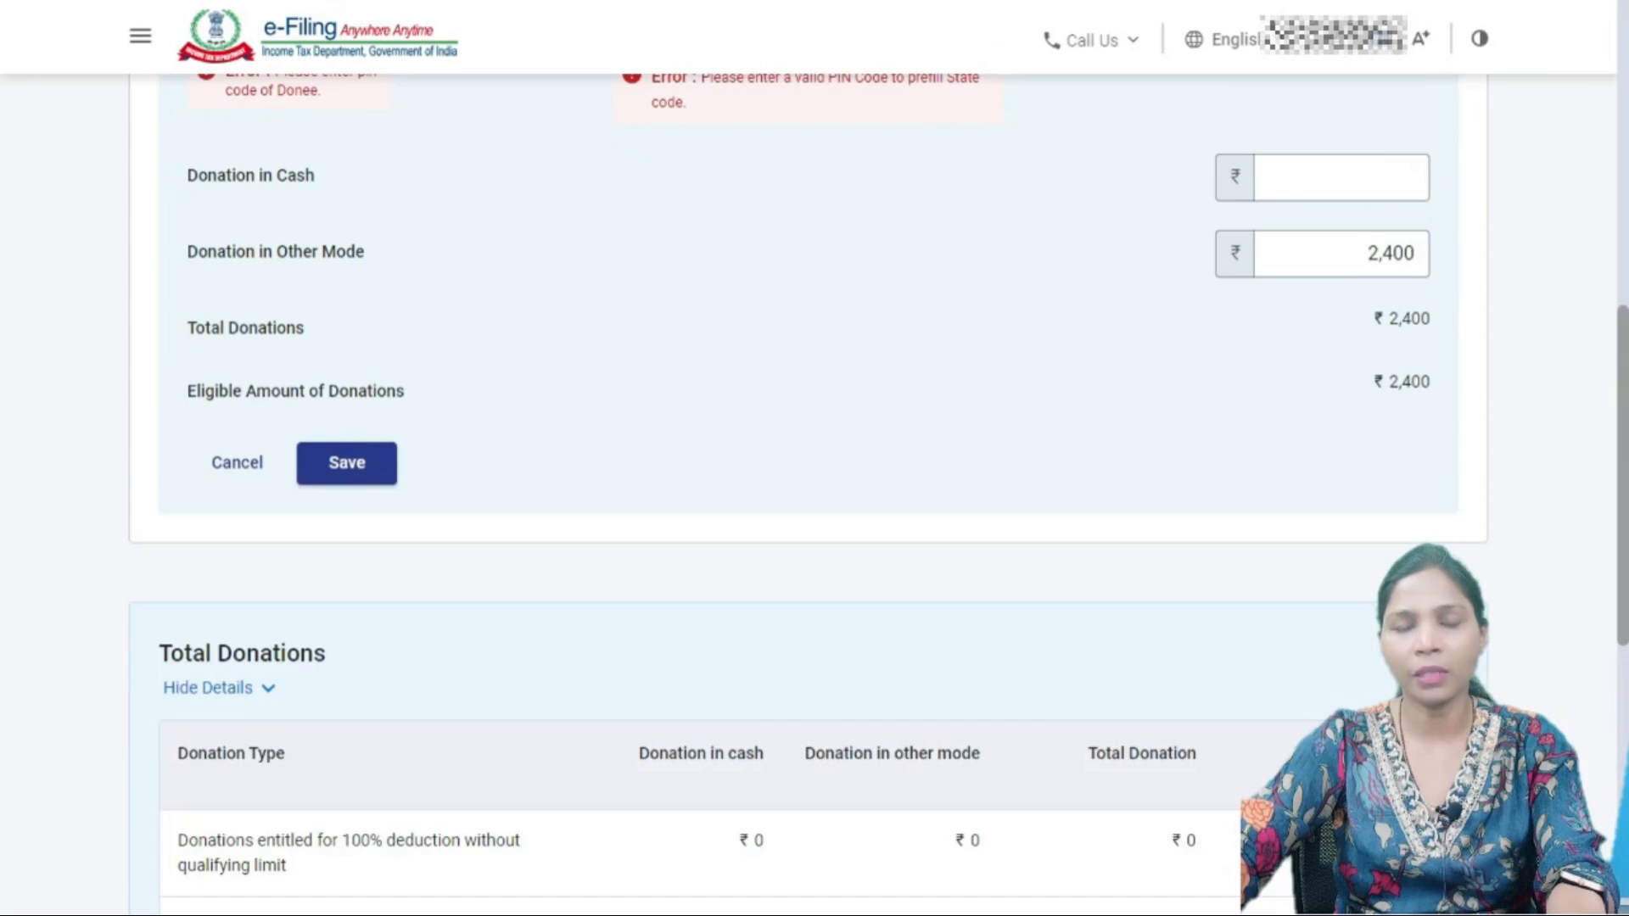
scroll(815, 492, "down", 10)
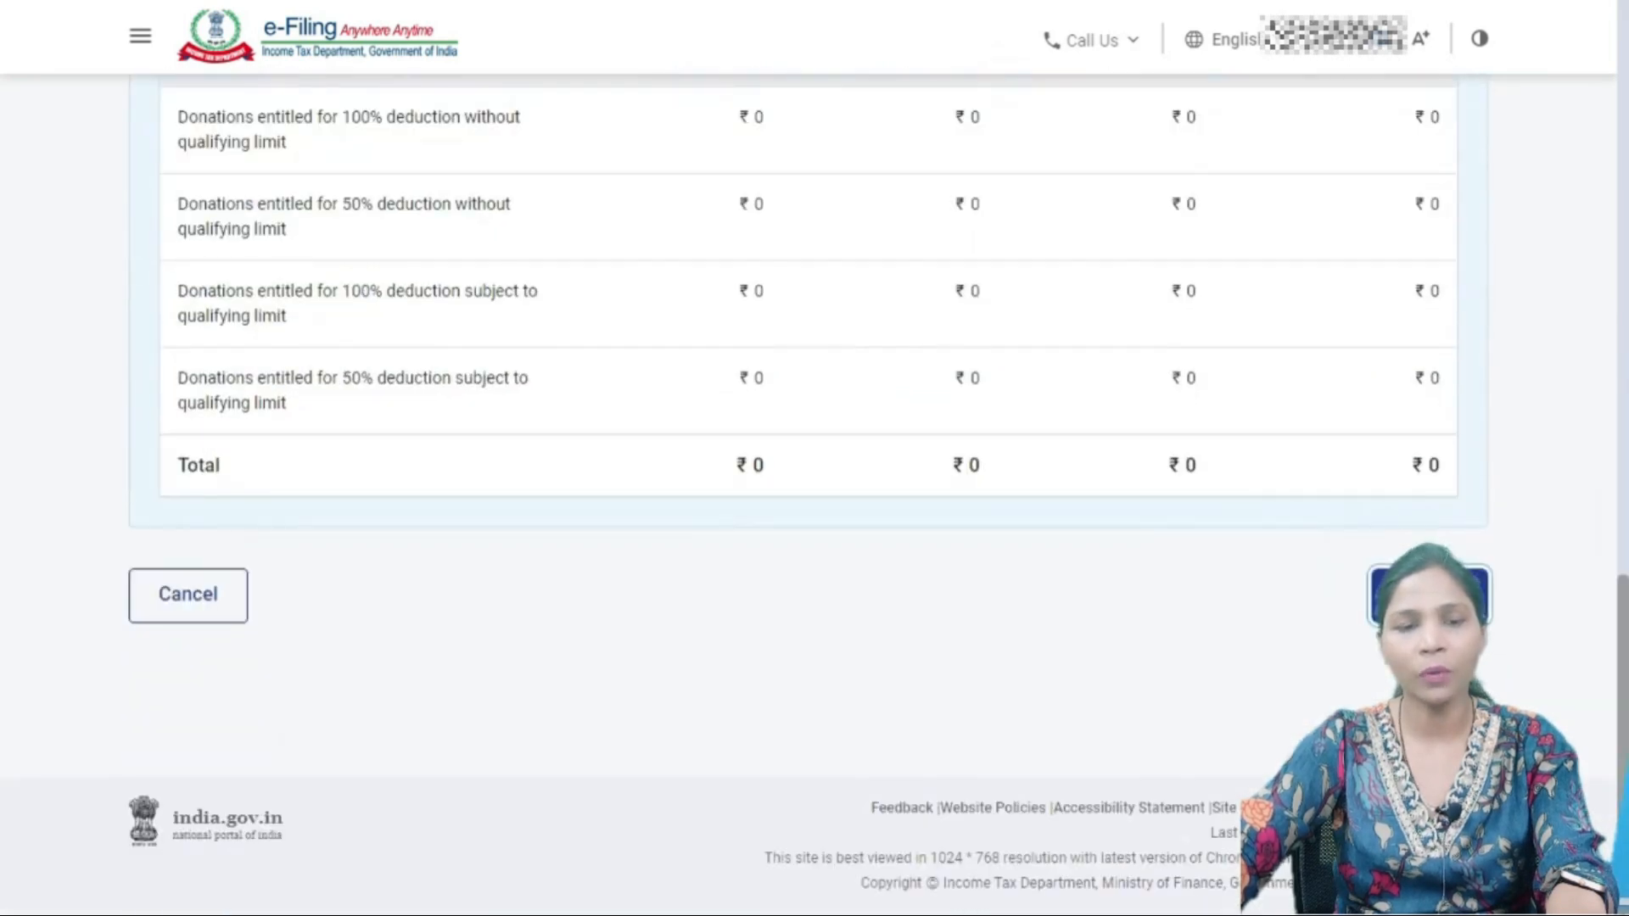
left_click(187, 593)
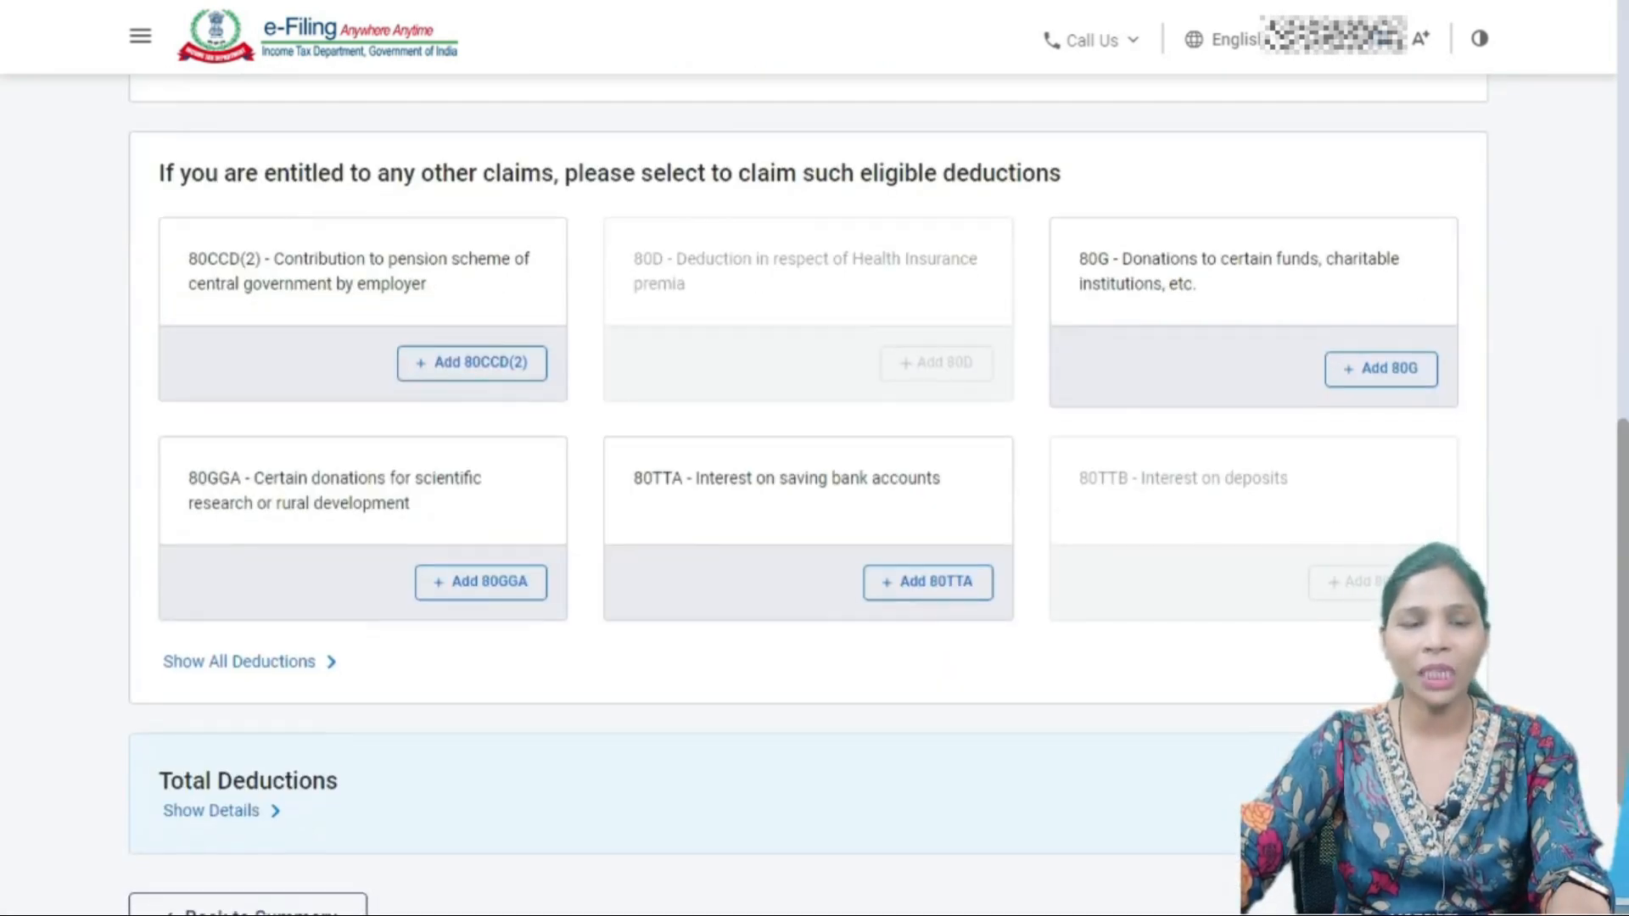
- Return to the summary to confirm total deductions of ₹1,69,160, then review taxes paid (TDS ₹37,752)
scroll(815, 493, "down", 3)
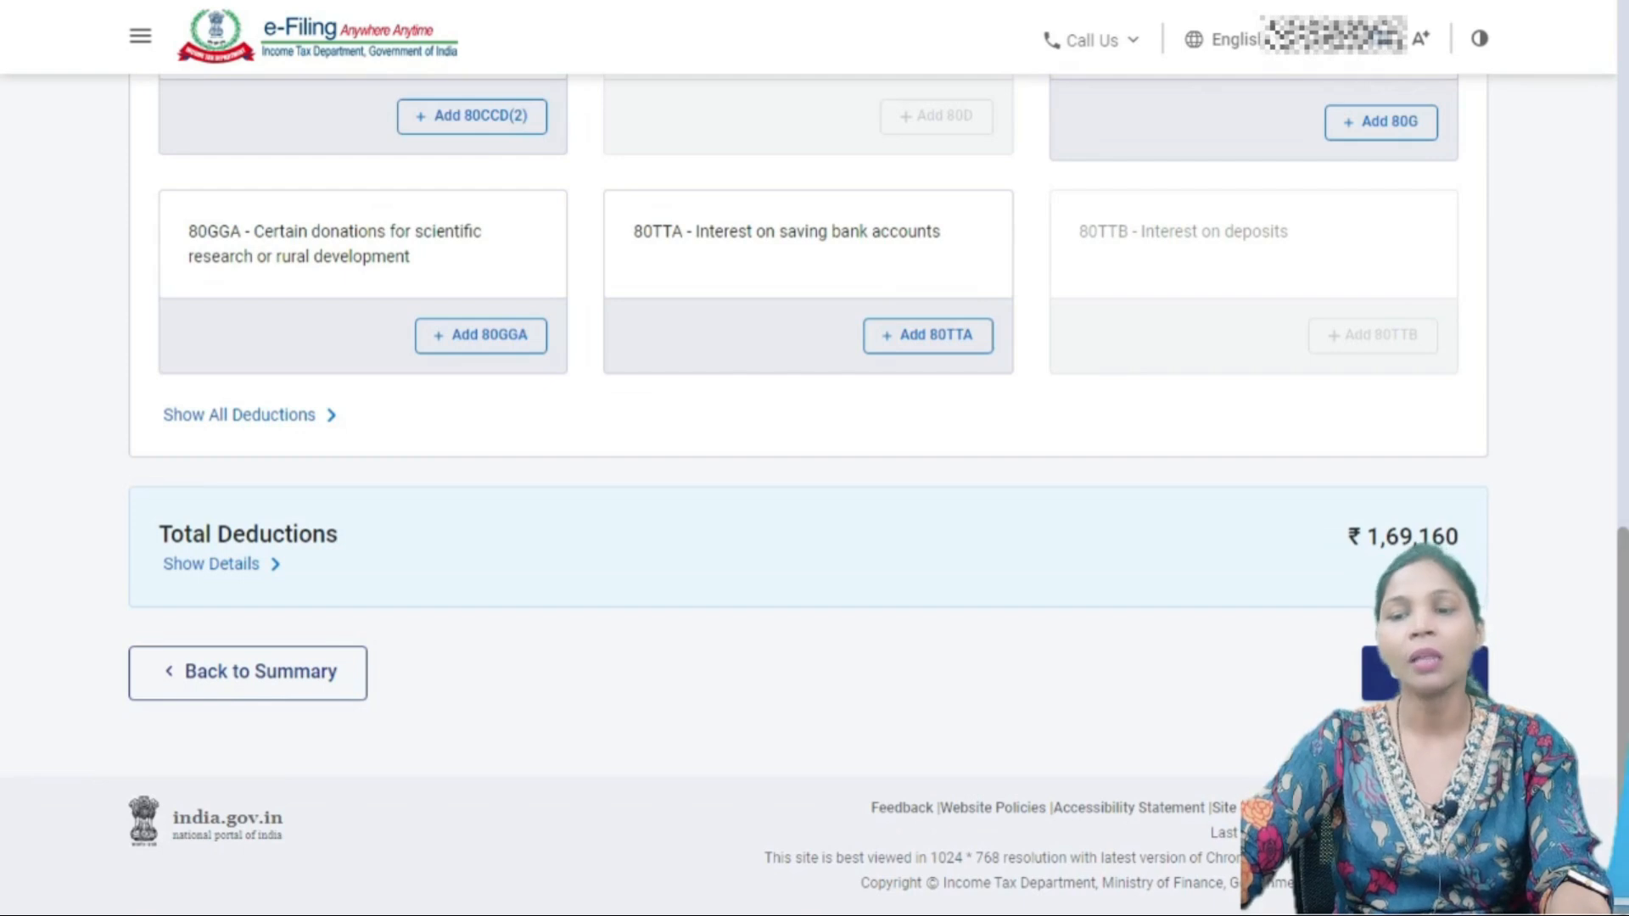
left_click(240, 415)
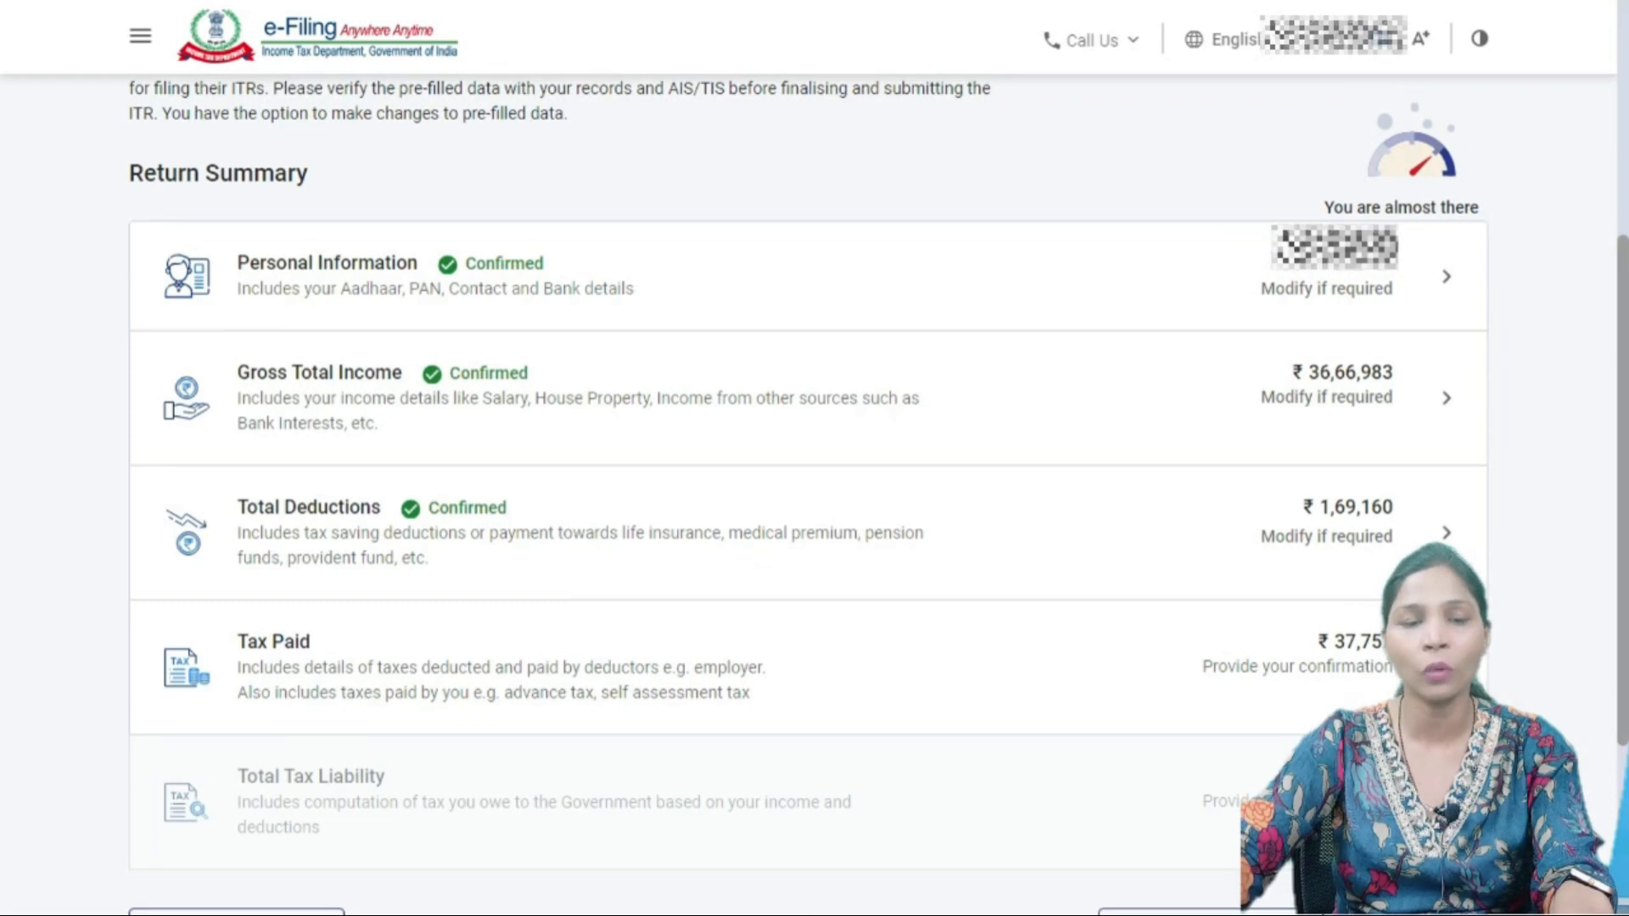
scroll(806, 492, "down", 3)
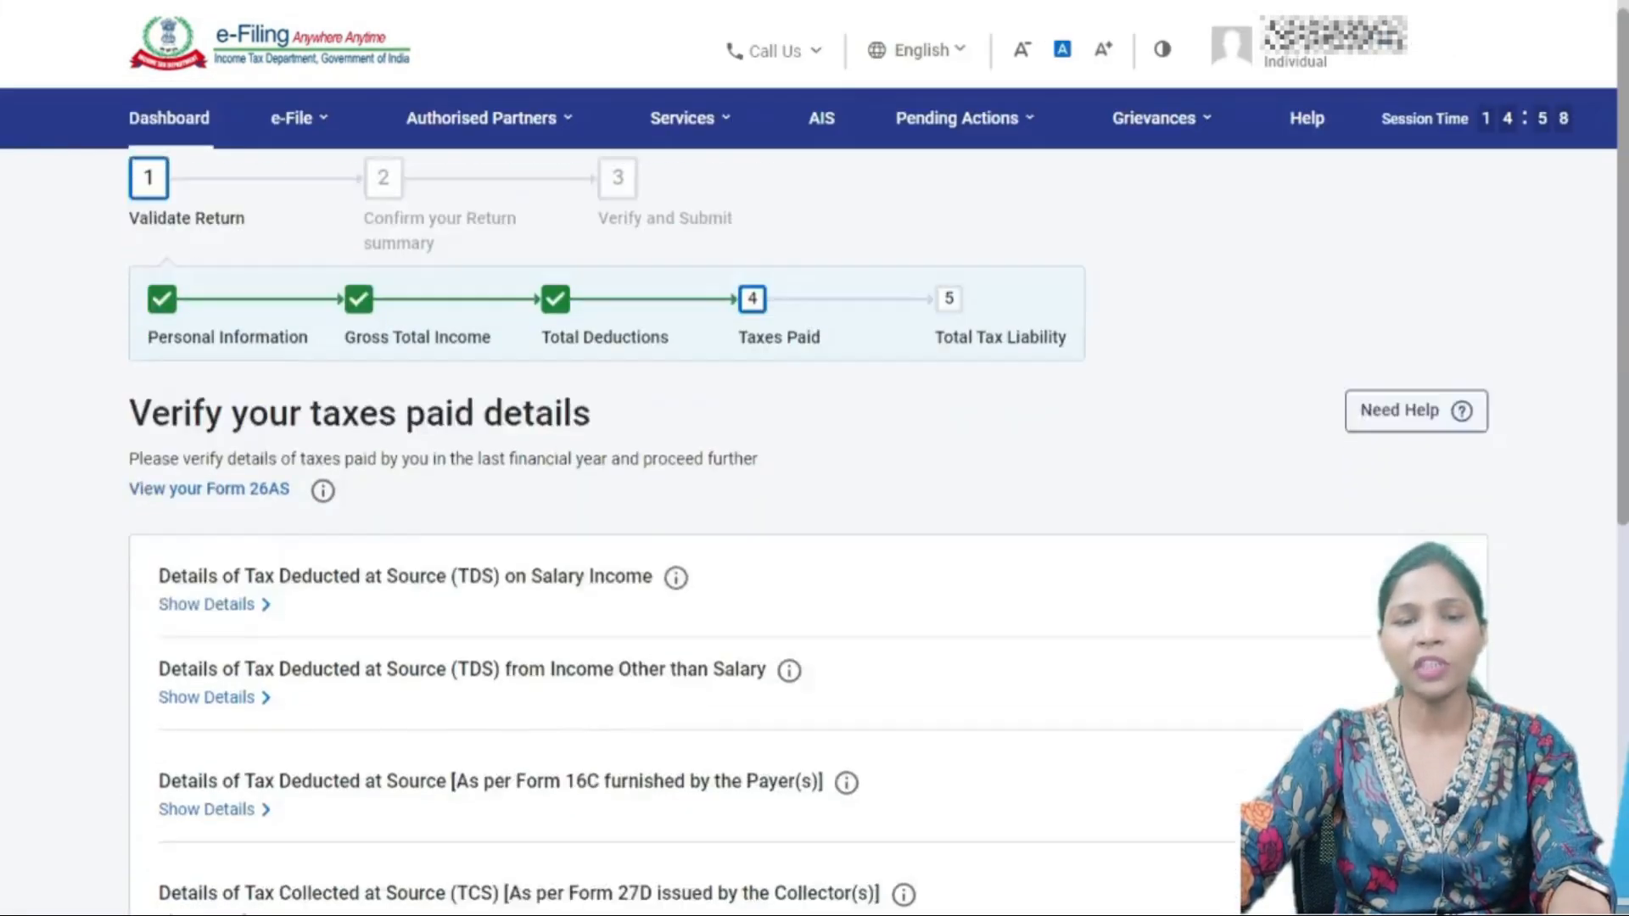
scroll(806, 509, "down", 3)
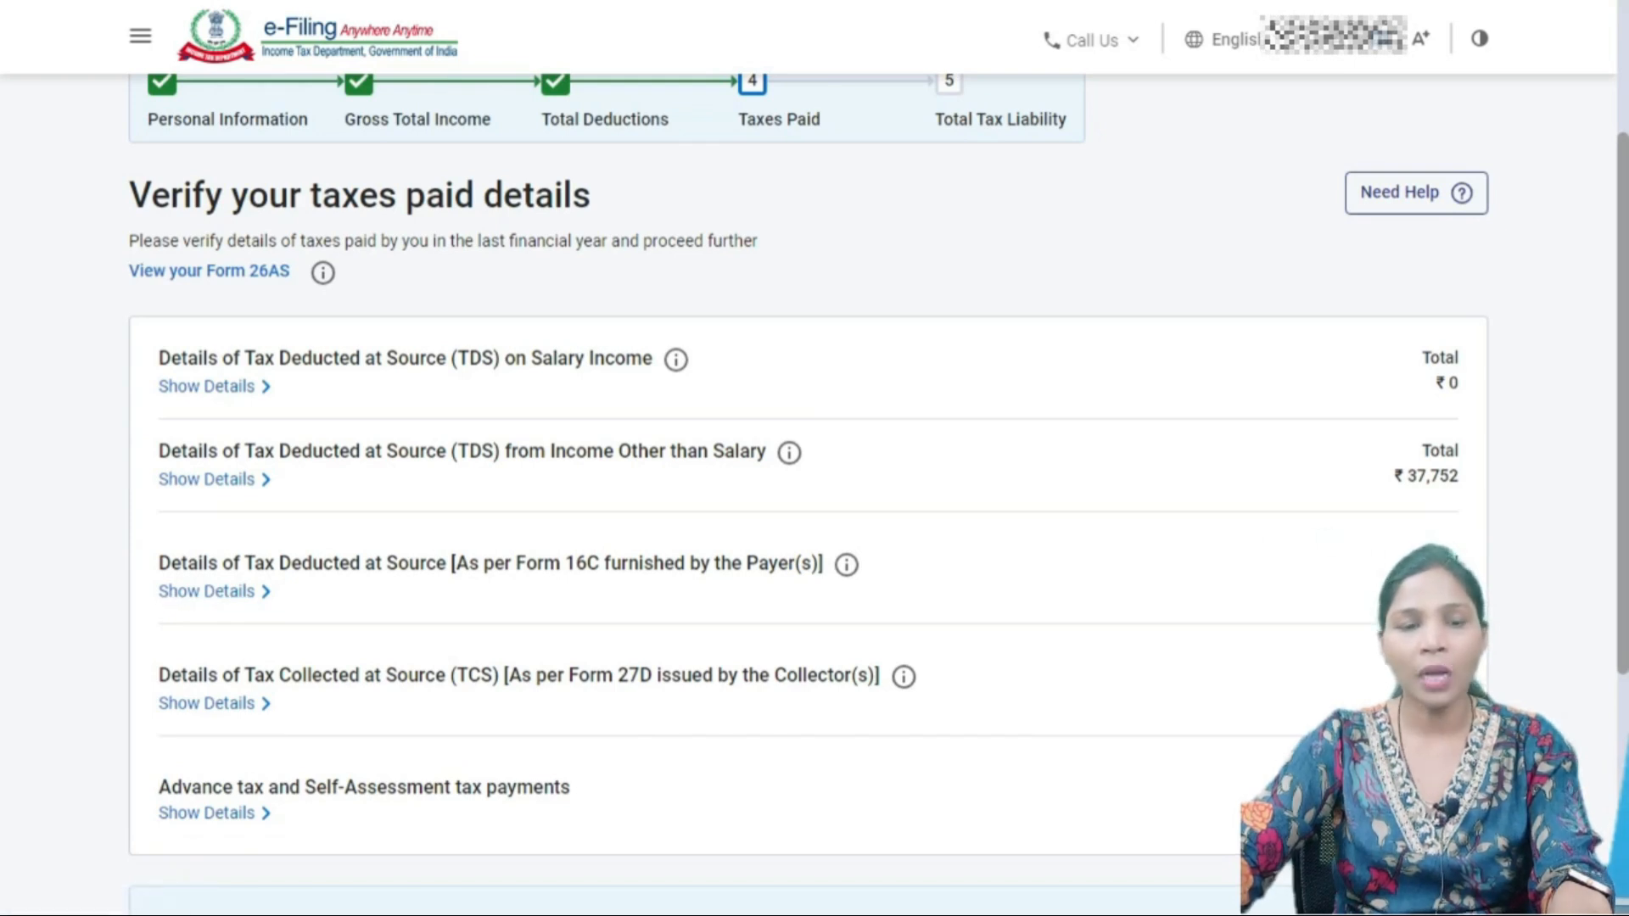
- Show details of Advance tax and Self-Assessment tax payments, totalling ₹0
scroll(206, 598, "down", 3)
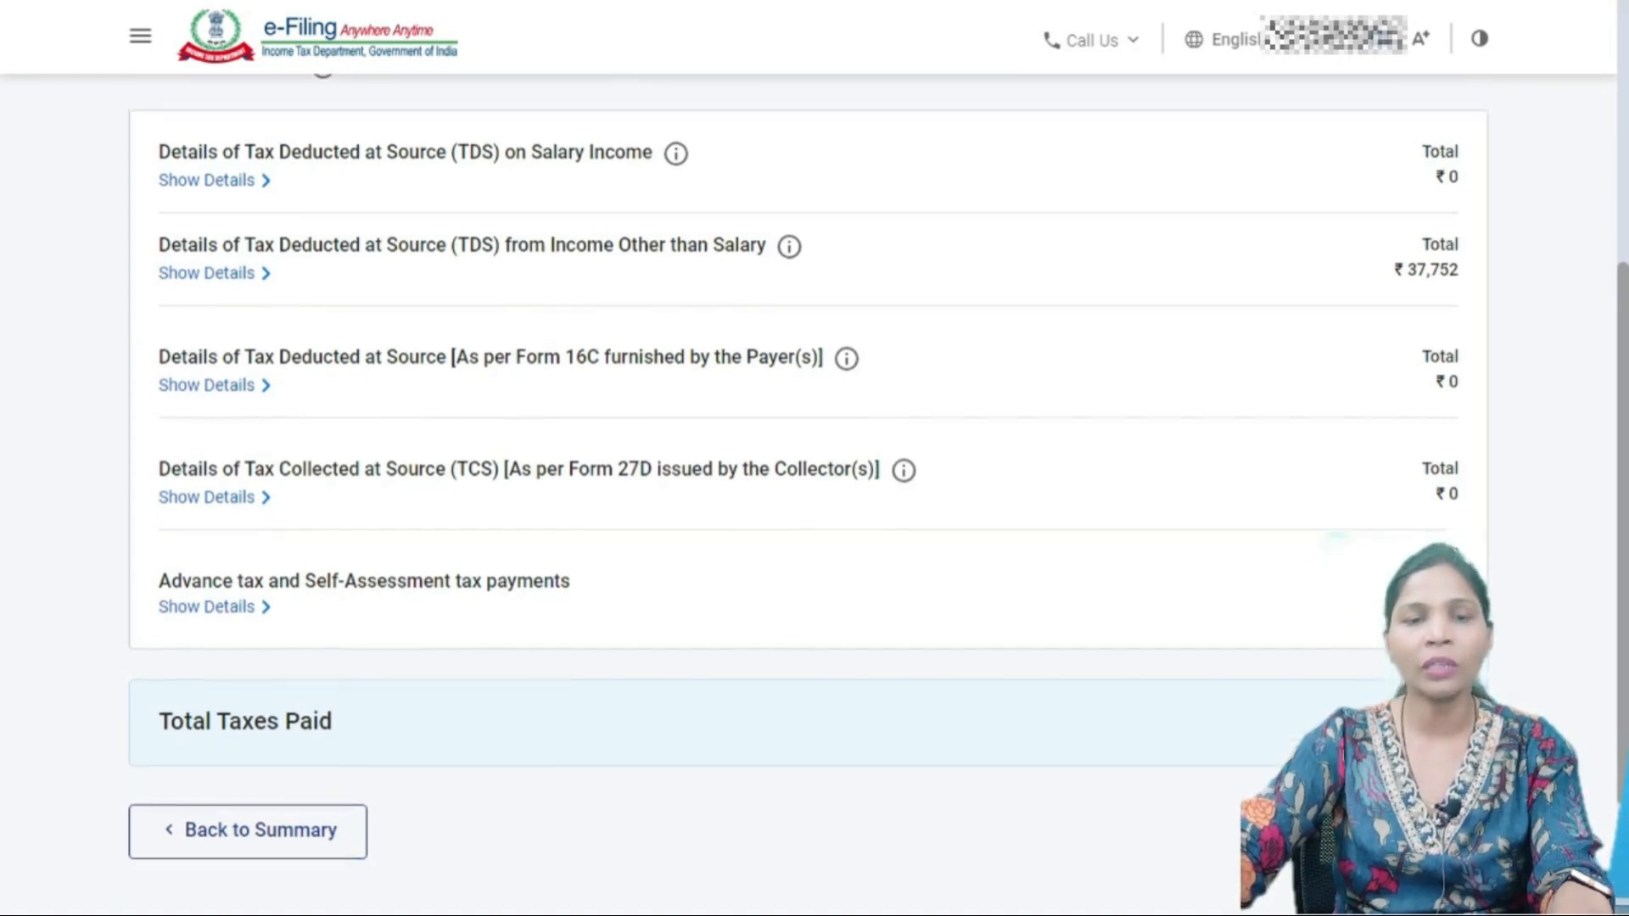
scroll(806, 458, "up", 2)
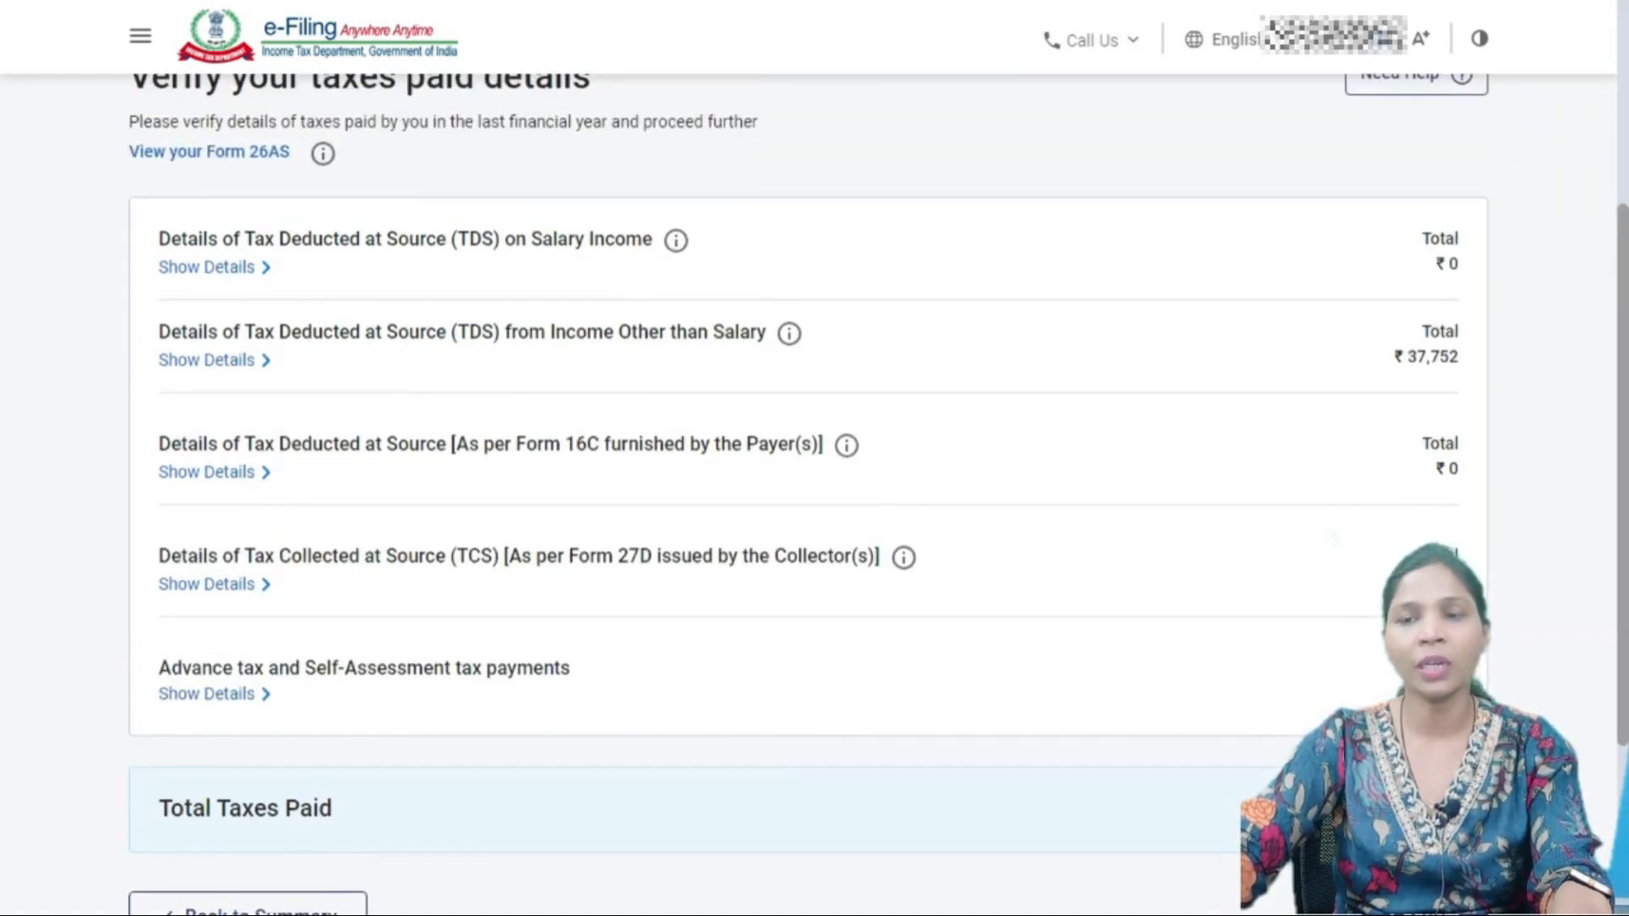
scroll(806, 492, "down", 3)
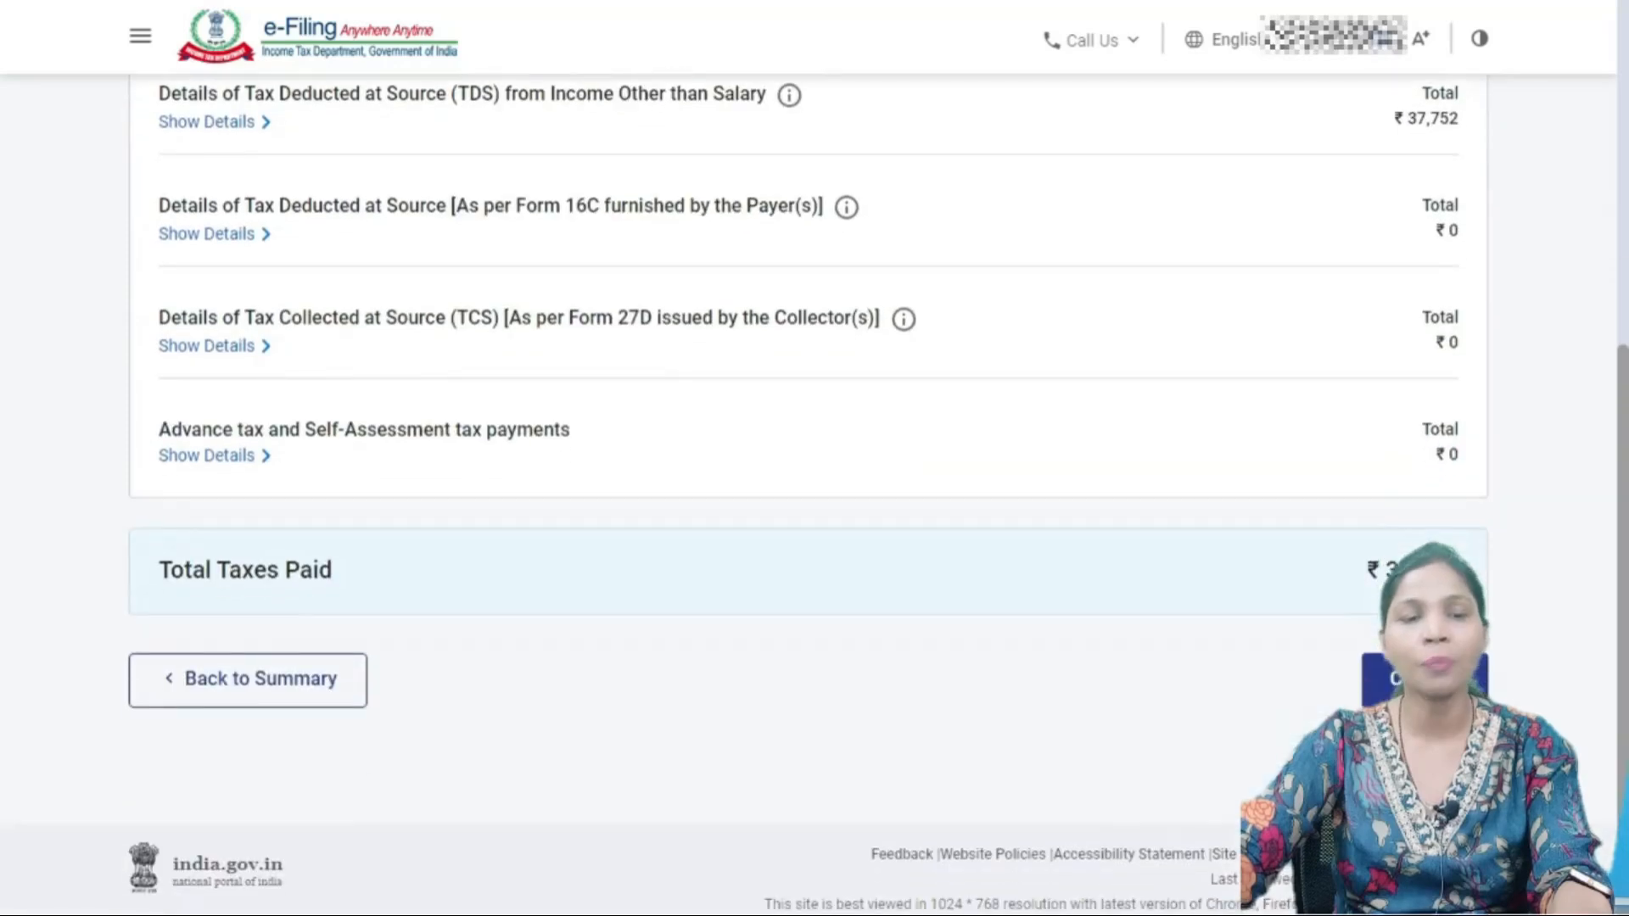
left_click(206, 455)
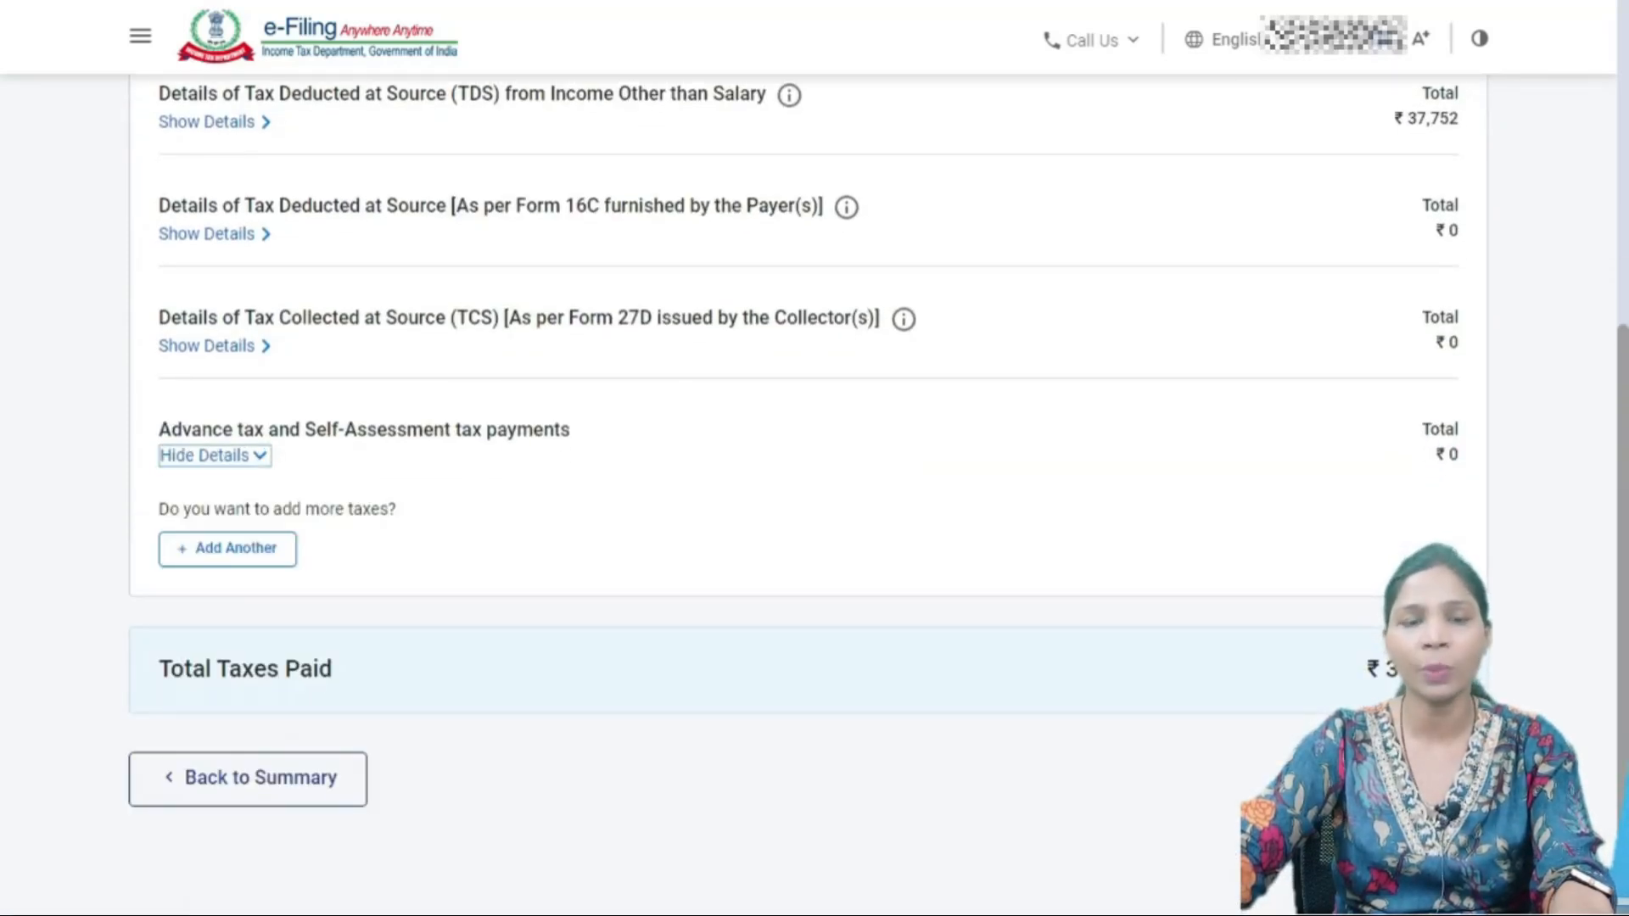
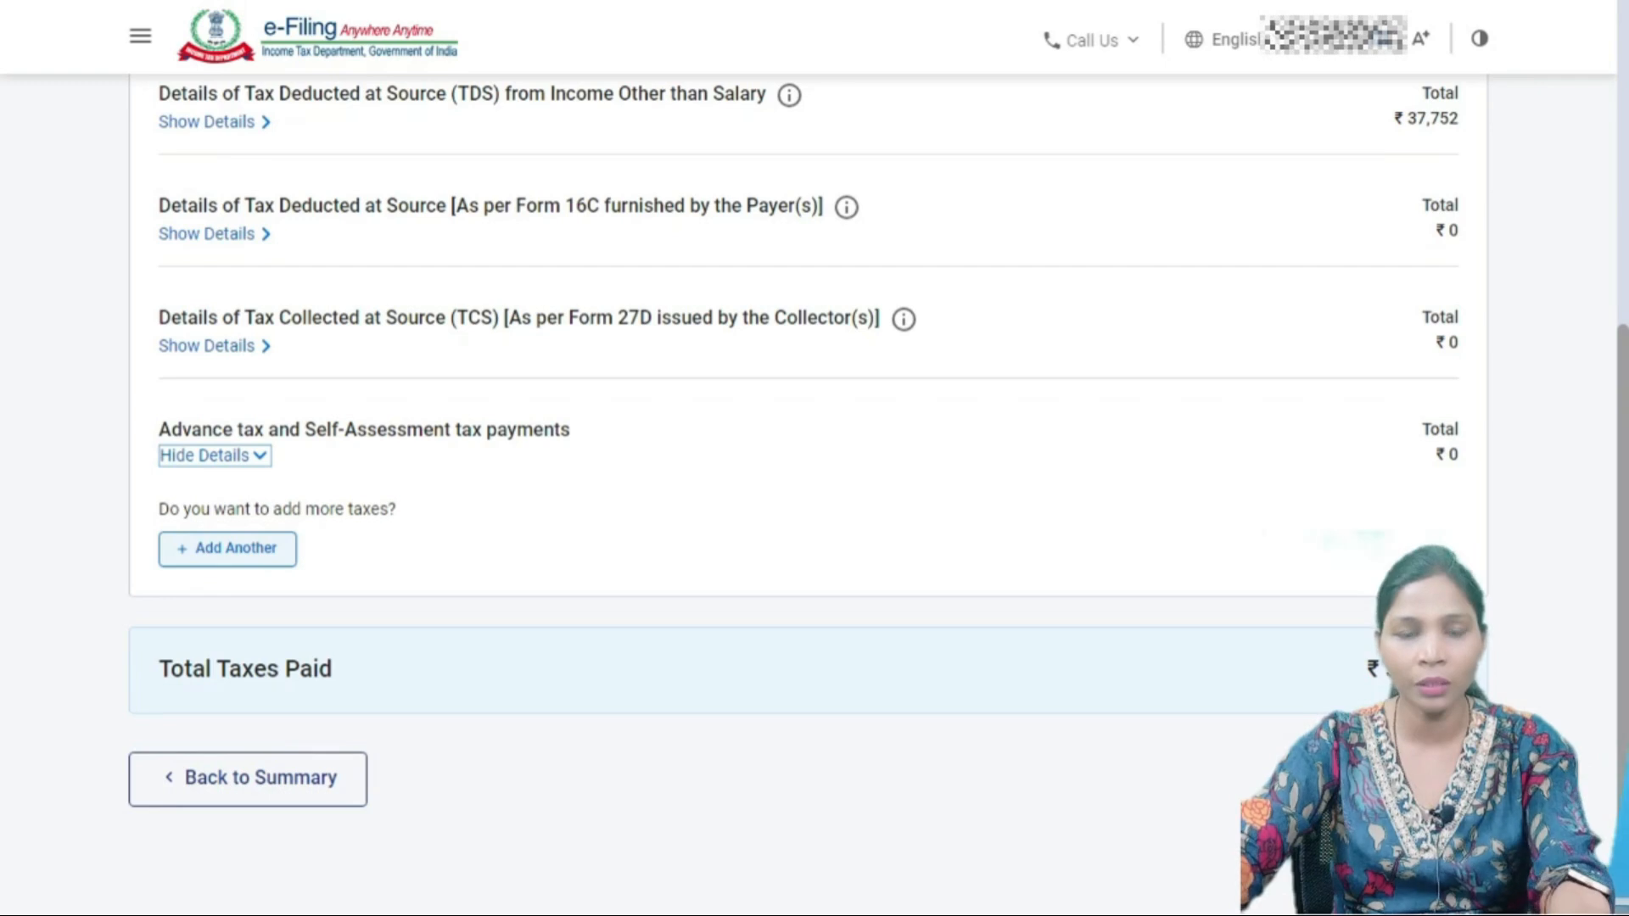
- Scroll up the taxes-paid page to the TDS on Salary Income entry, currently ₹0
scroll(806, 458, "up", 3)
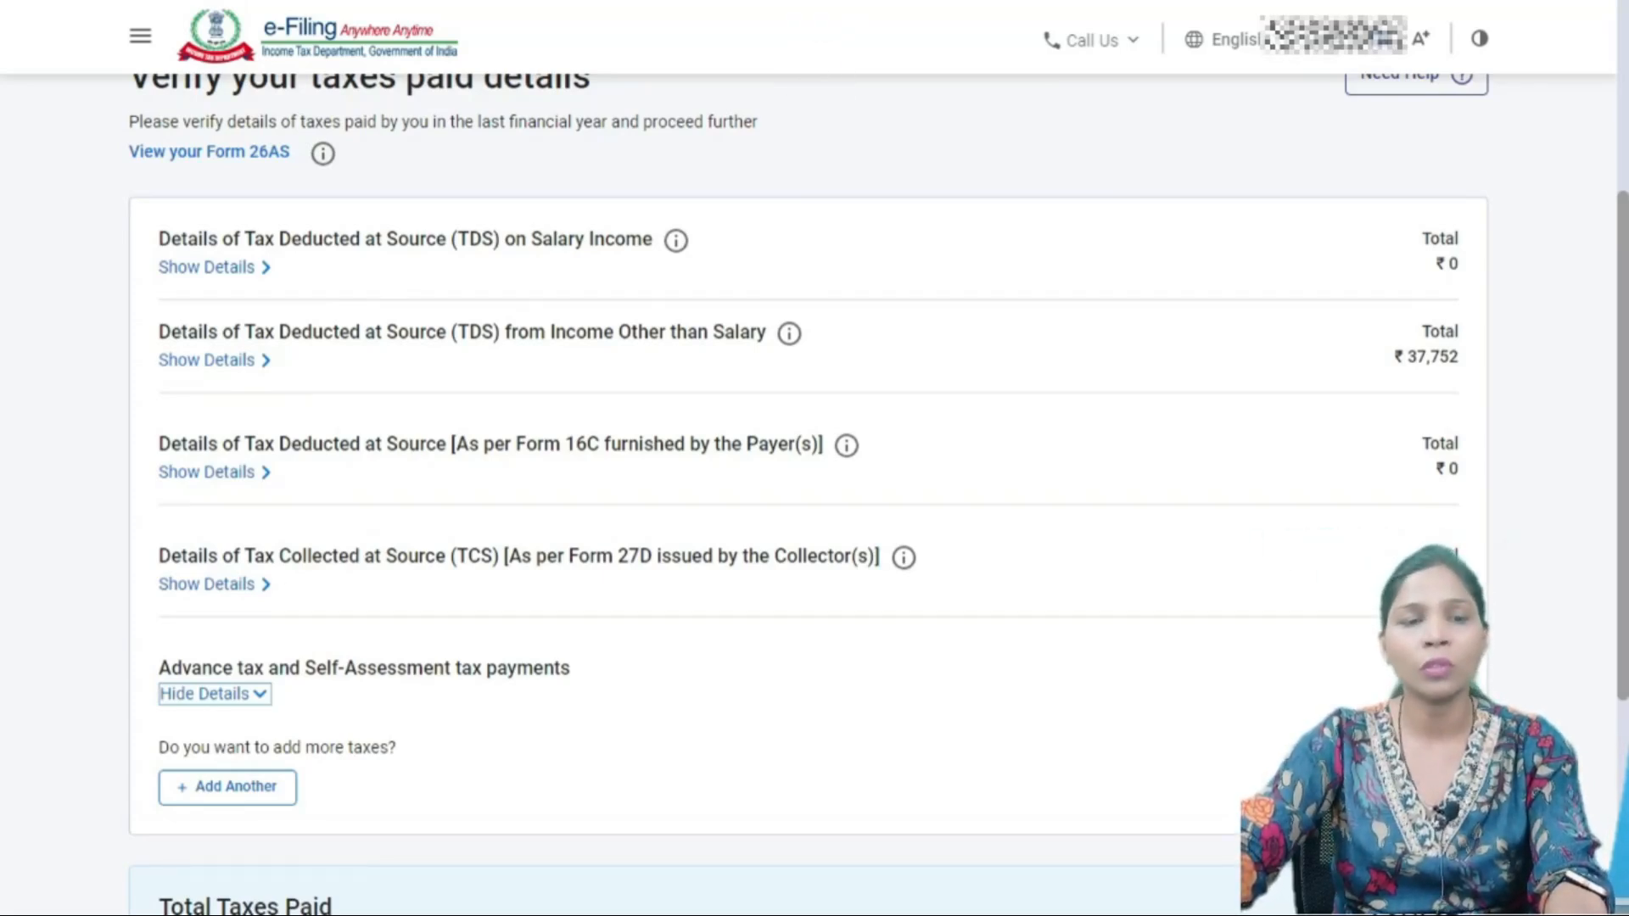
- Open a blank salary TDS deductor form, visit the TAN, name, income and tax fields, then bring up the Form 16 PDF
left_click(214, 268)
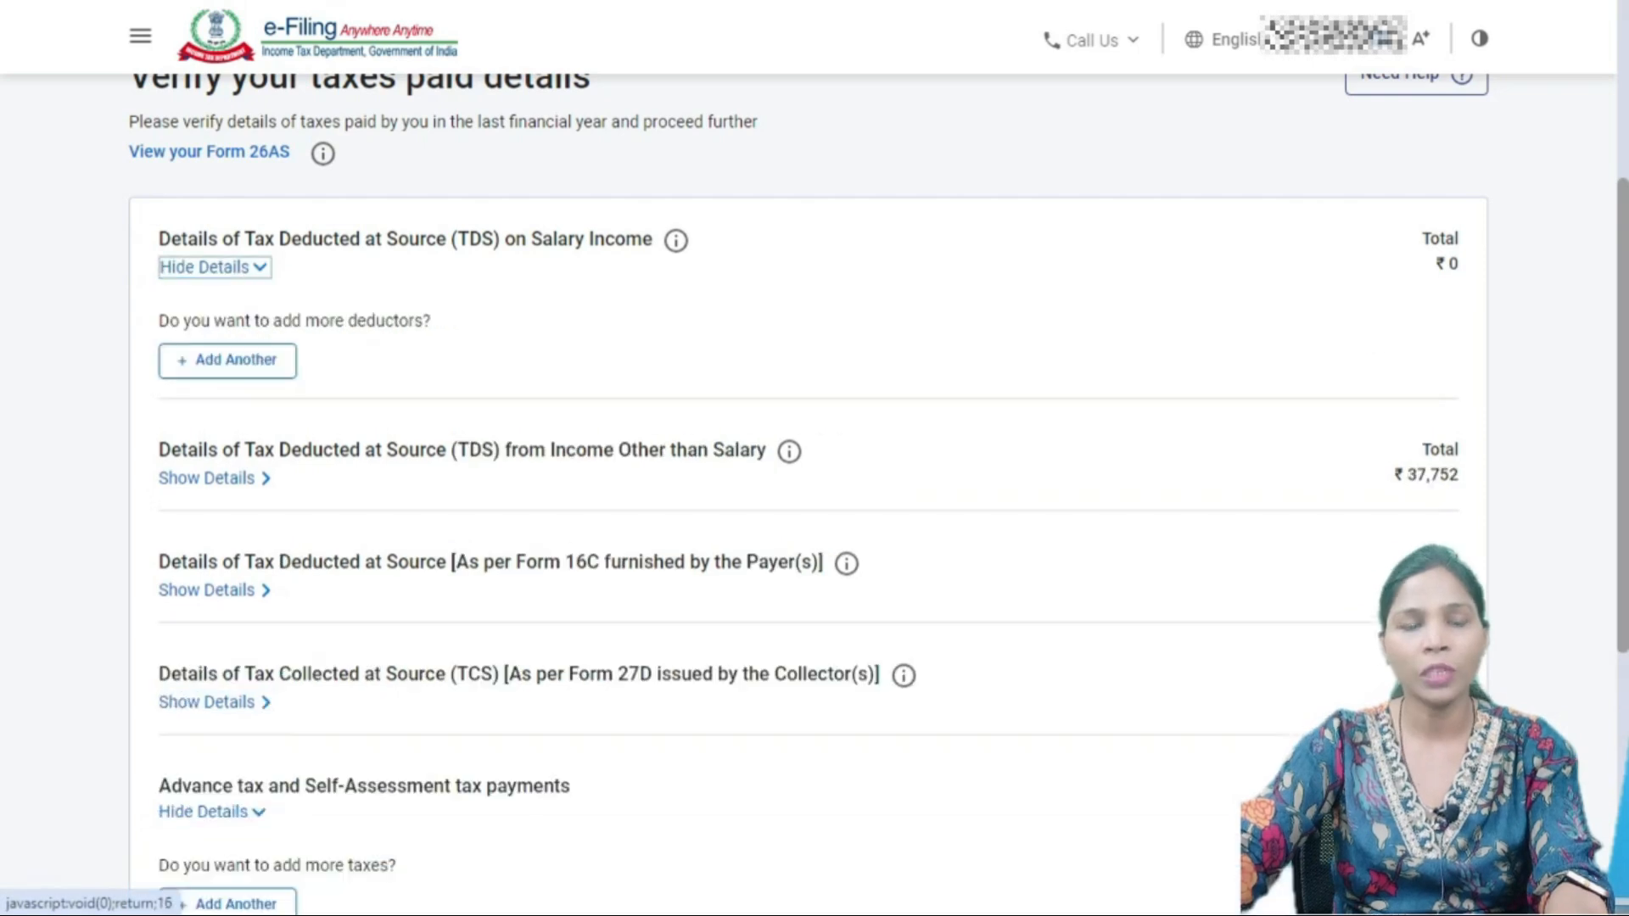
left_click(228, 361)
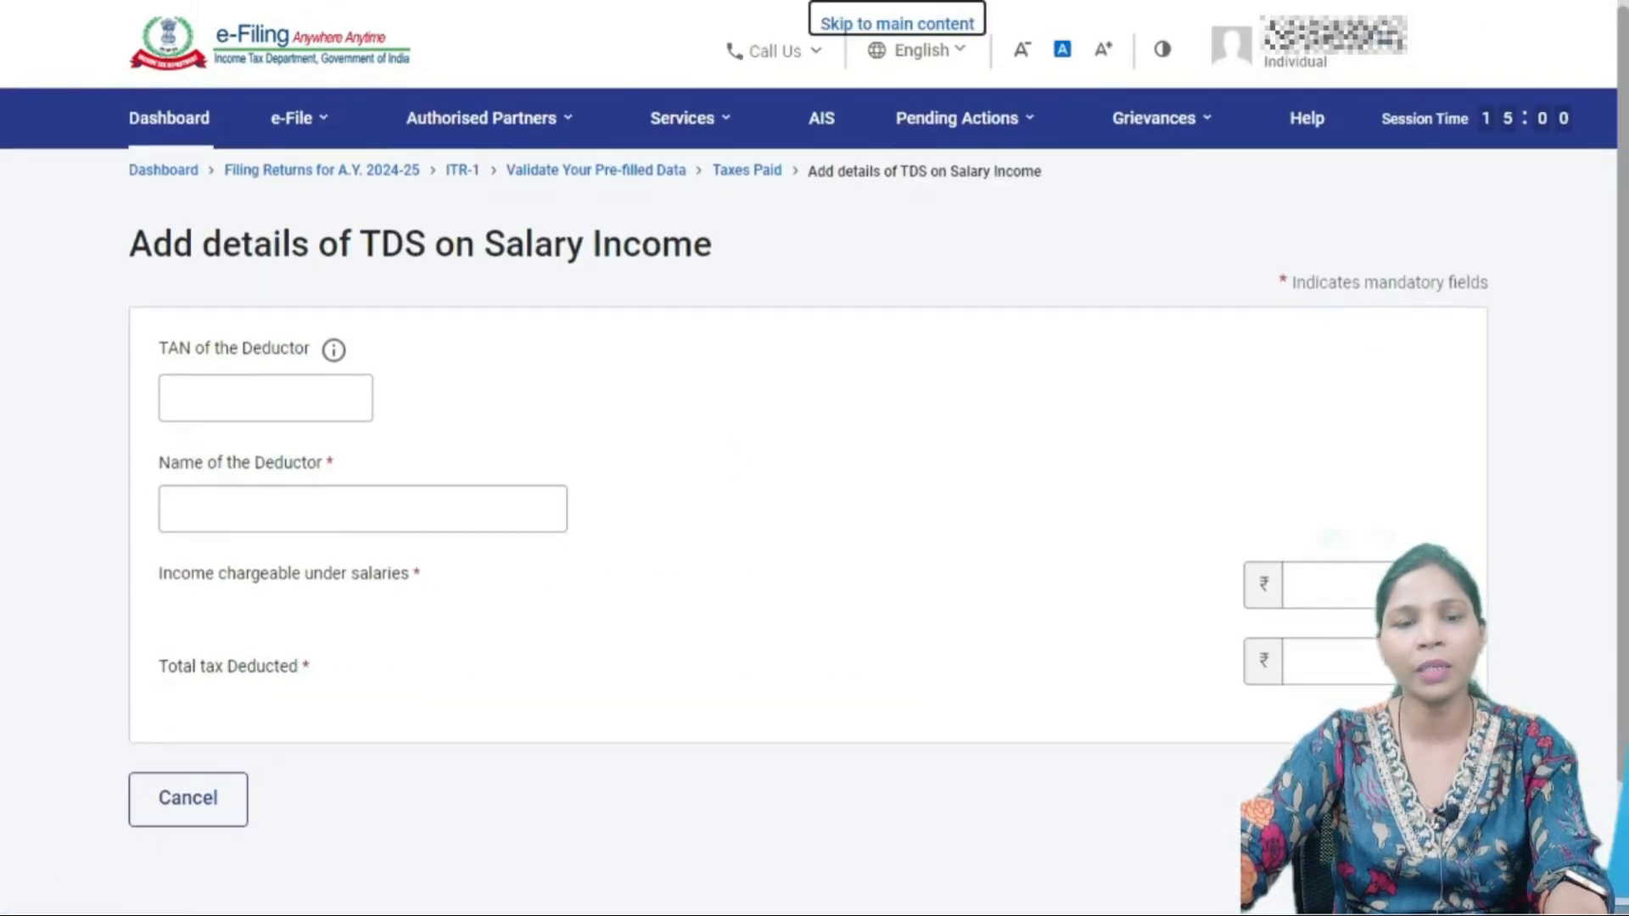
scroll(227, 361, "down", 2)
left_click(247, 246)
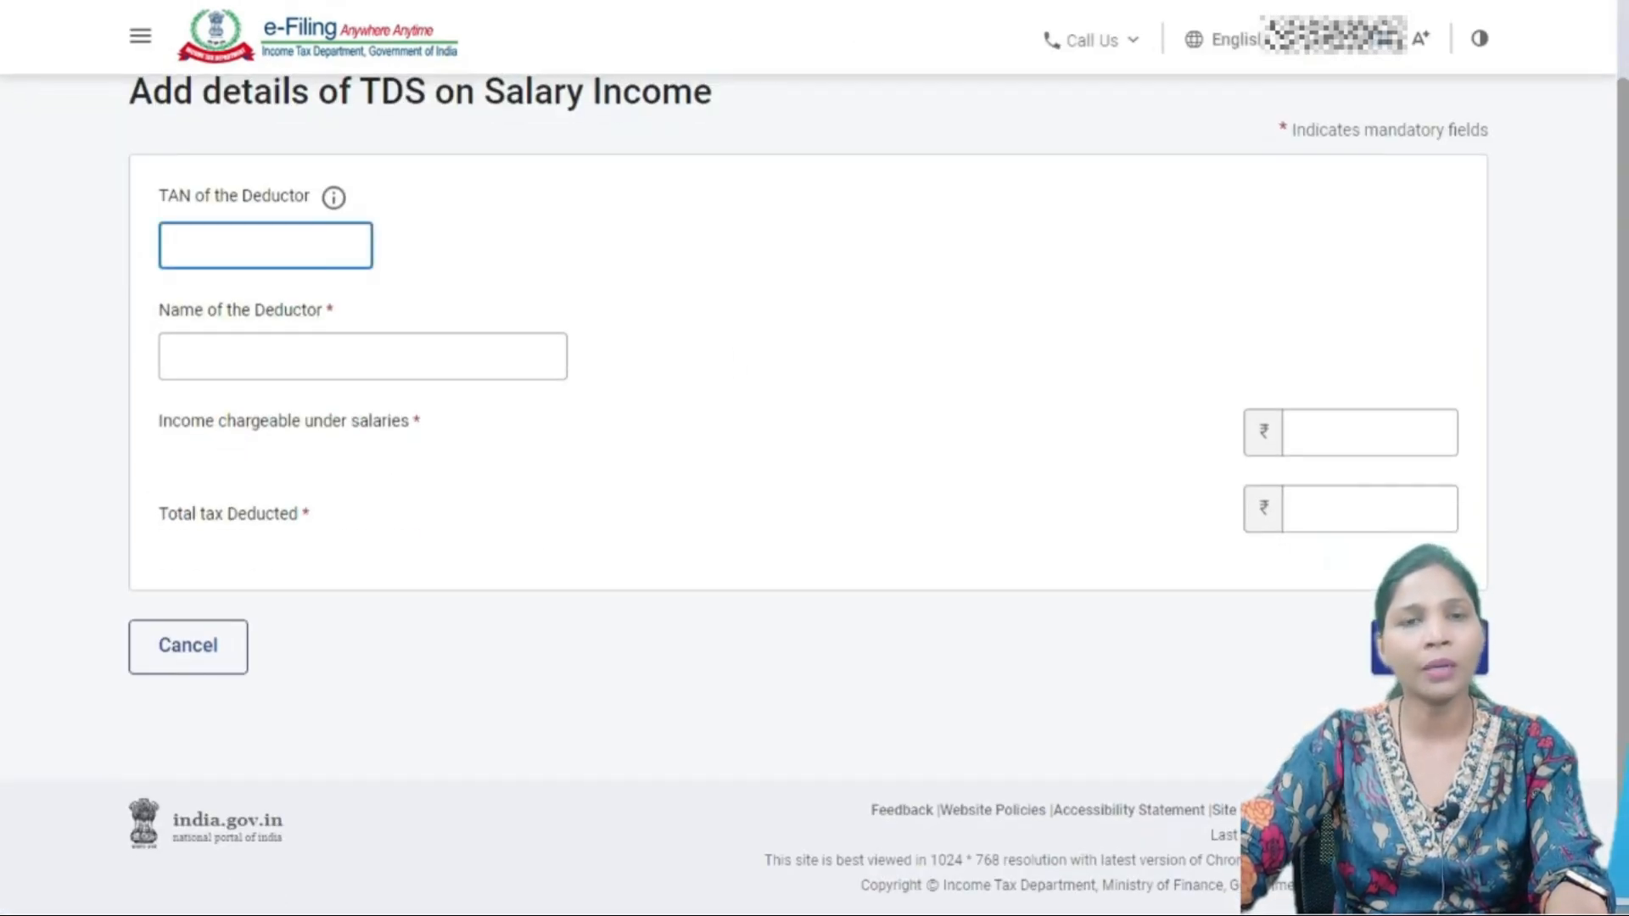
left_click(297, 357)
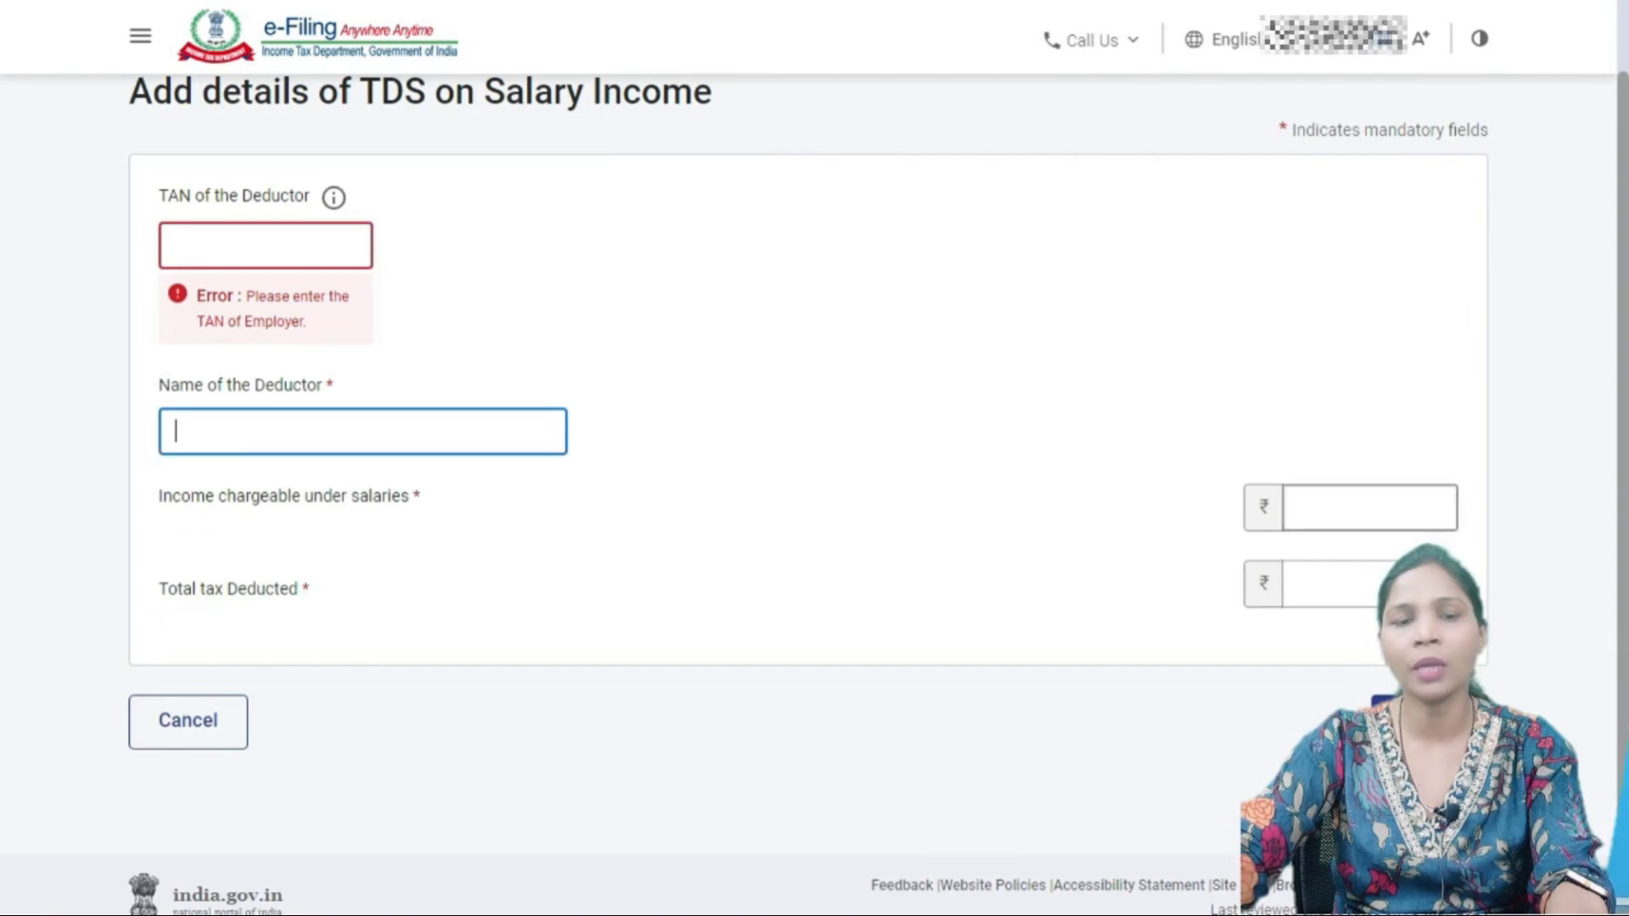
left_click(1357, 507)
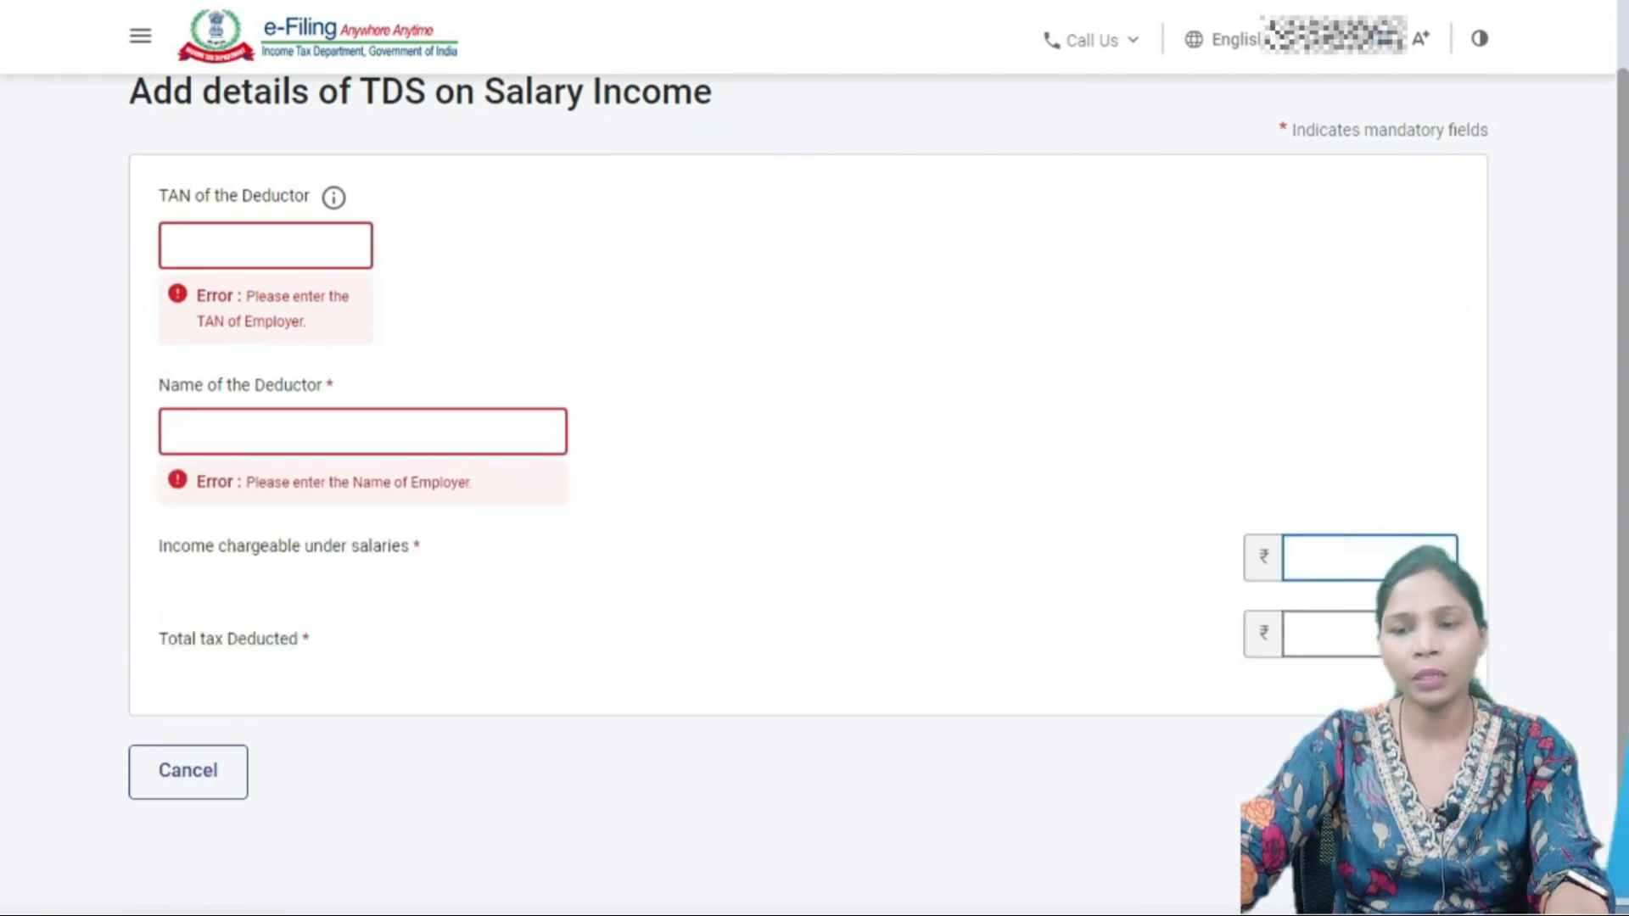
left_click(1396, 635)
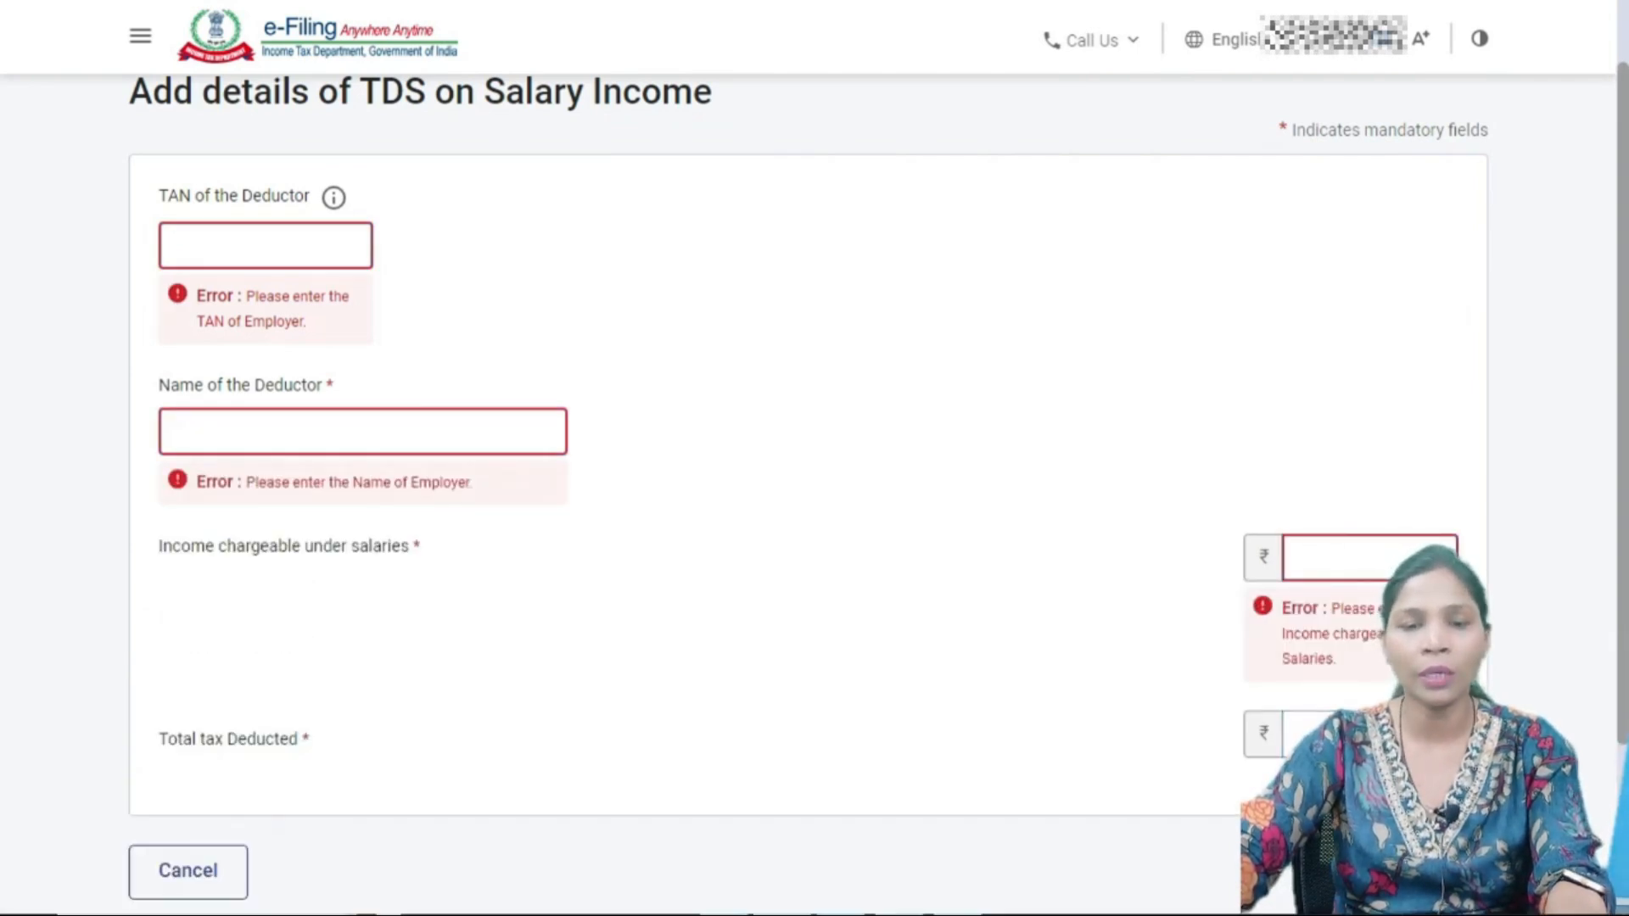
left_click(822, 898)
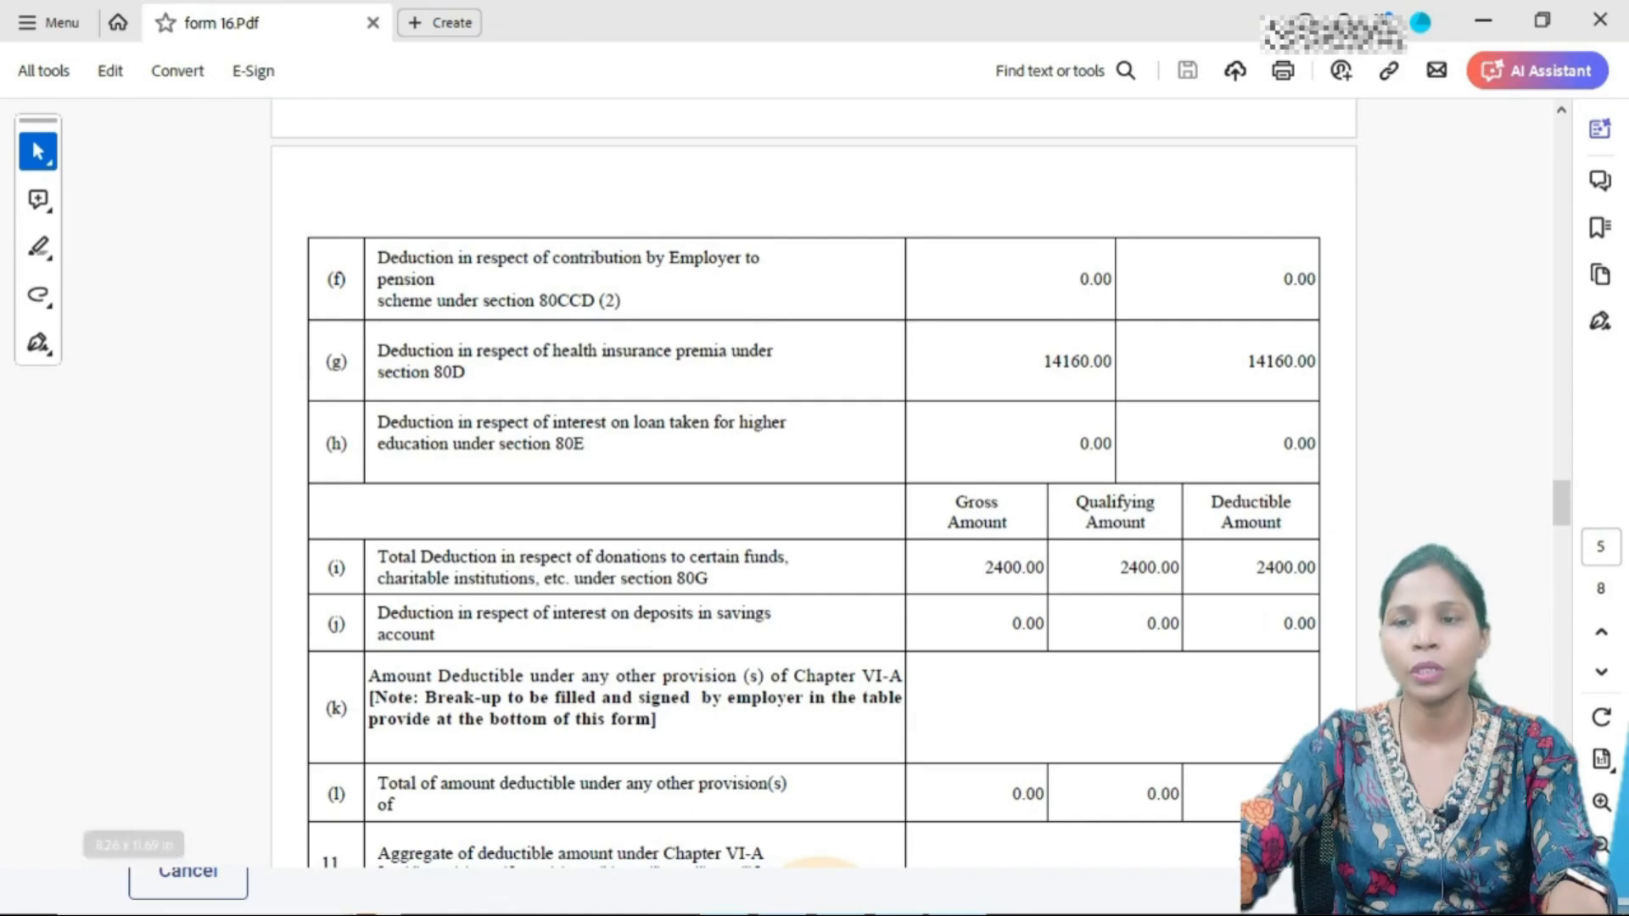
- Find the Part-I total salary of 34,42,635 in the Annual Tax Statement and enter it as salary income
left_click(821, 898)
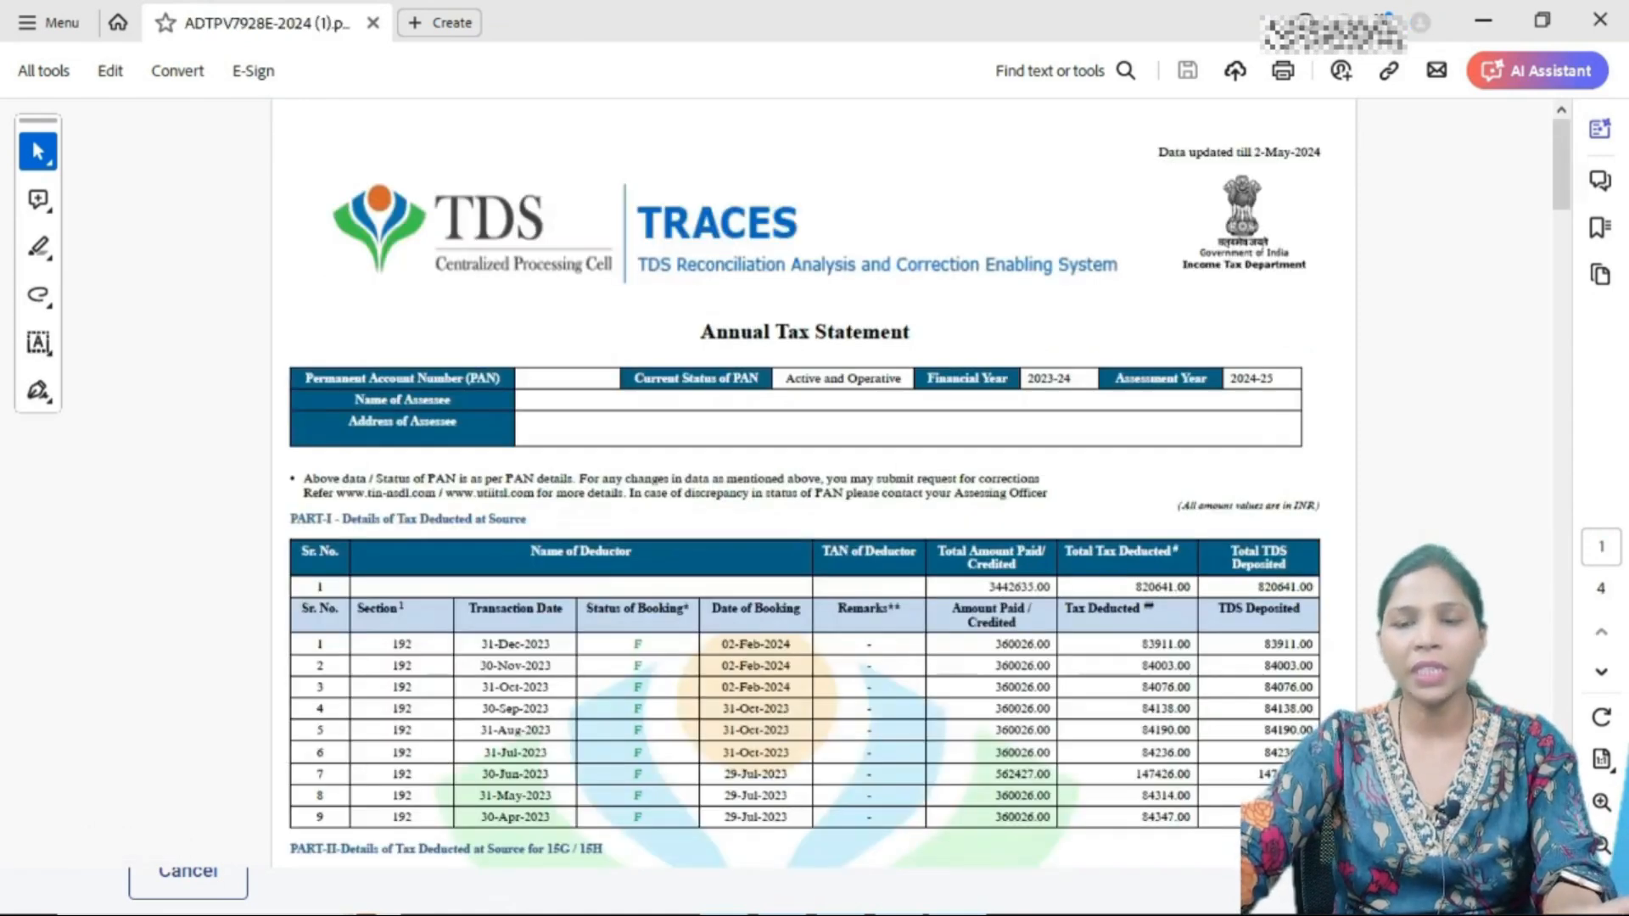
scroll(804, 509, "down", 2)
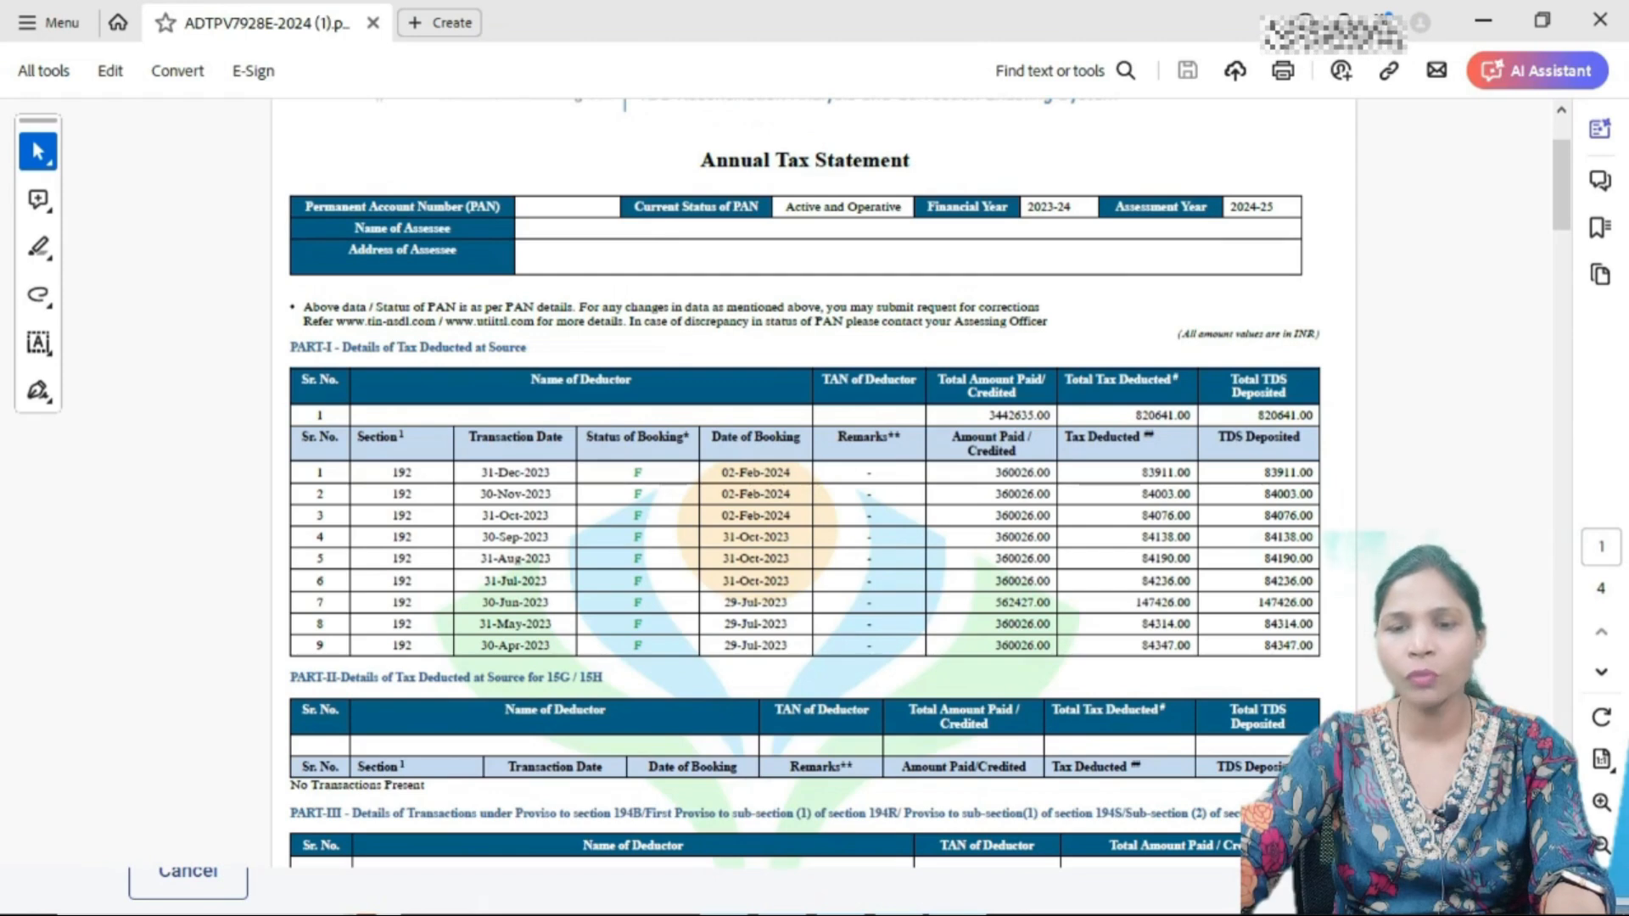
key("alt+Tab")
key("alt+Tab")
key("alt+Tab")
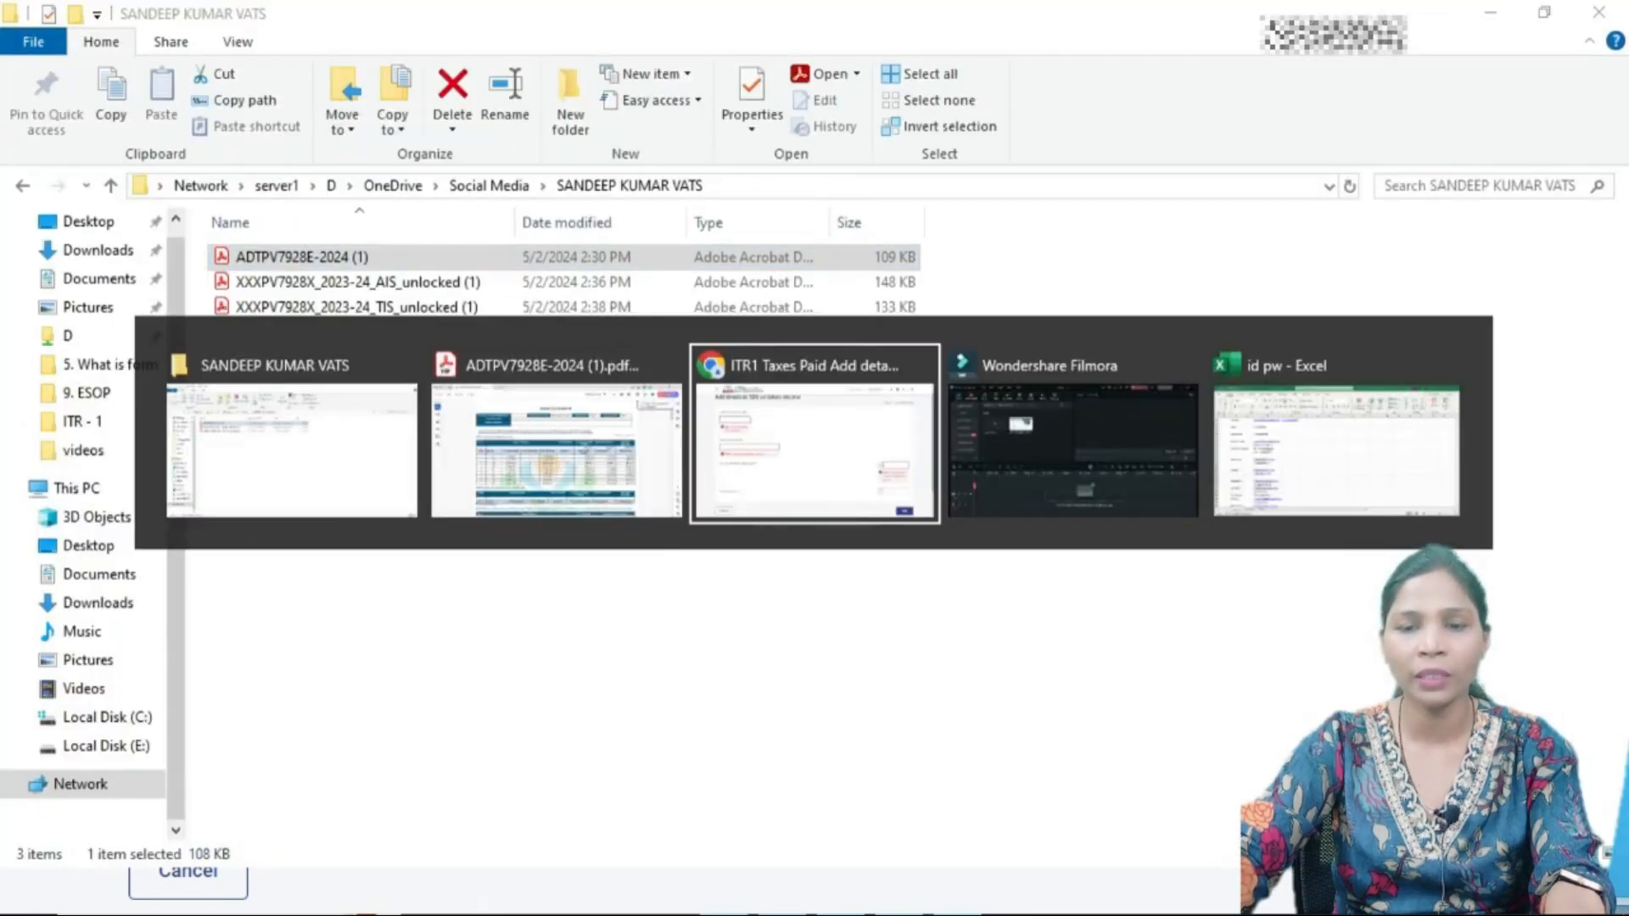
key("alt+Tab")
key("alt+Tab")
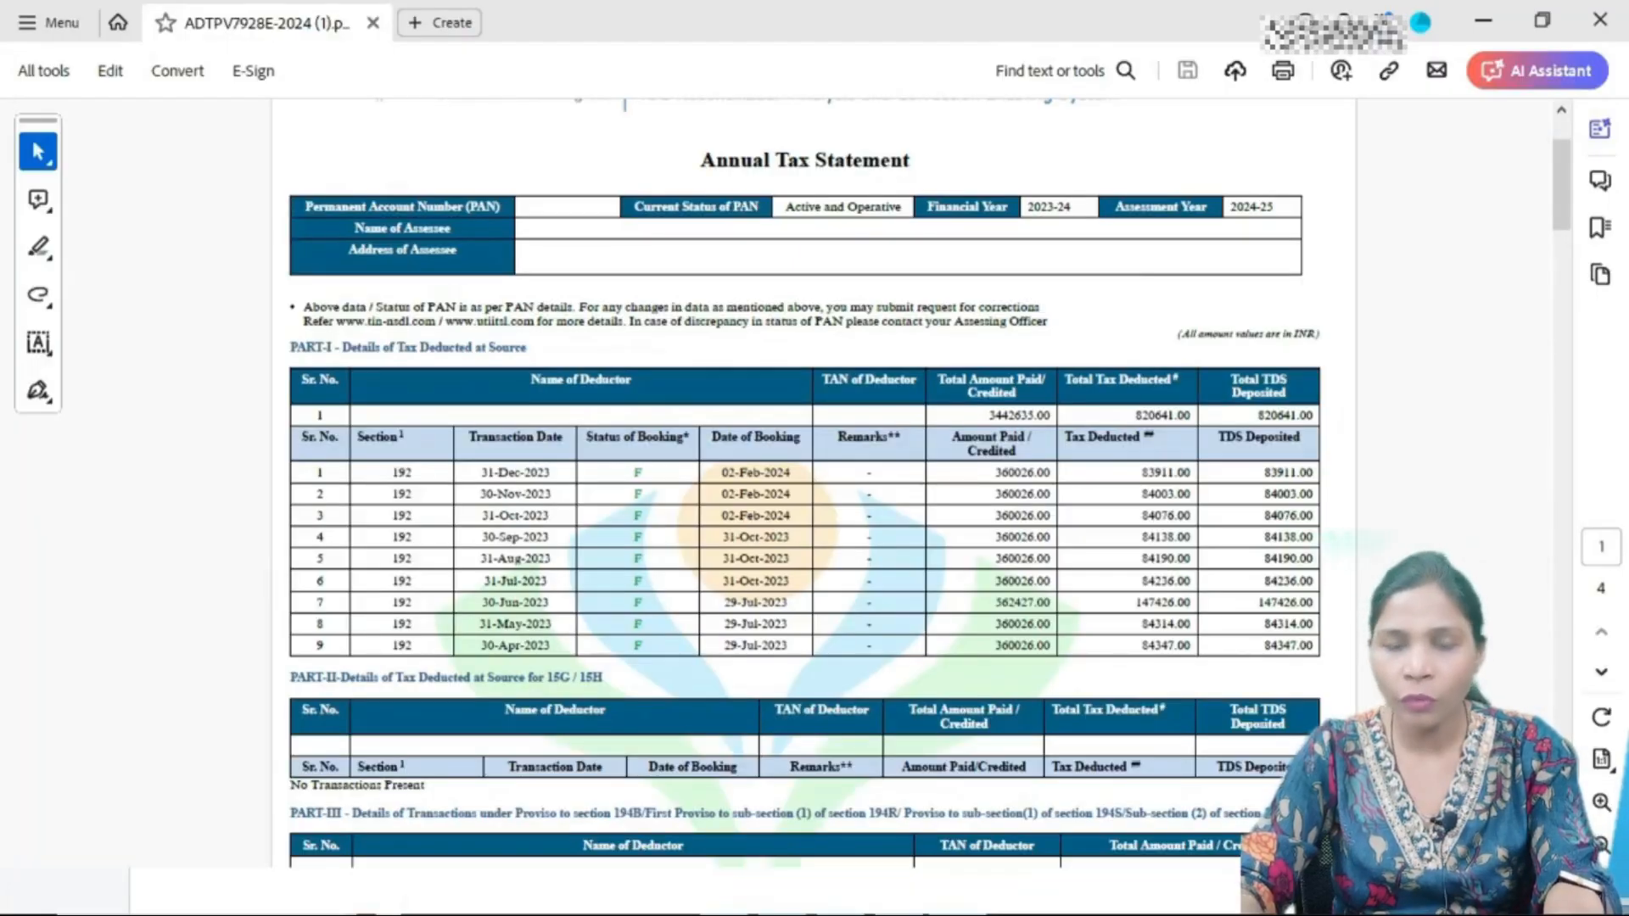
key("alt+Tab")
key("alt+Tab")
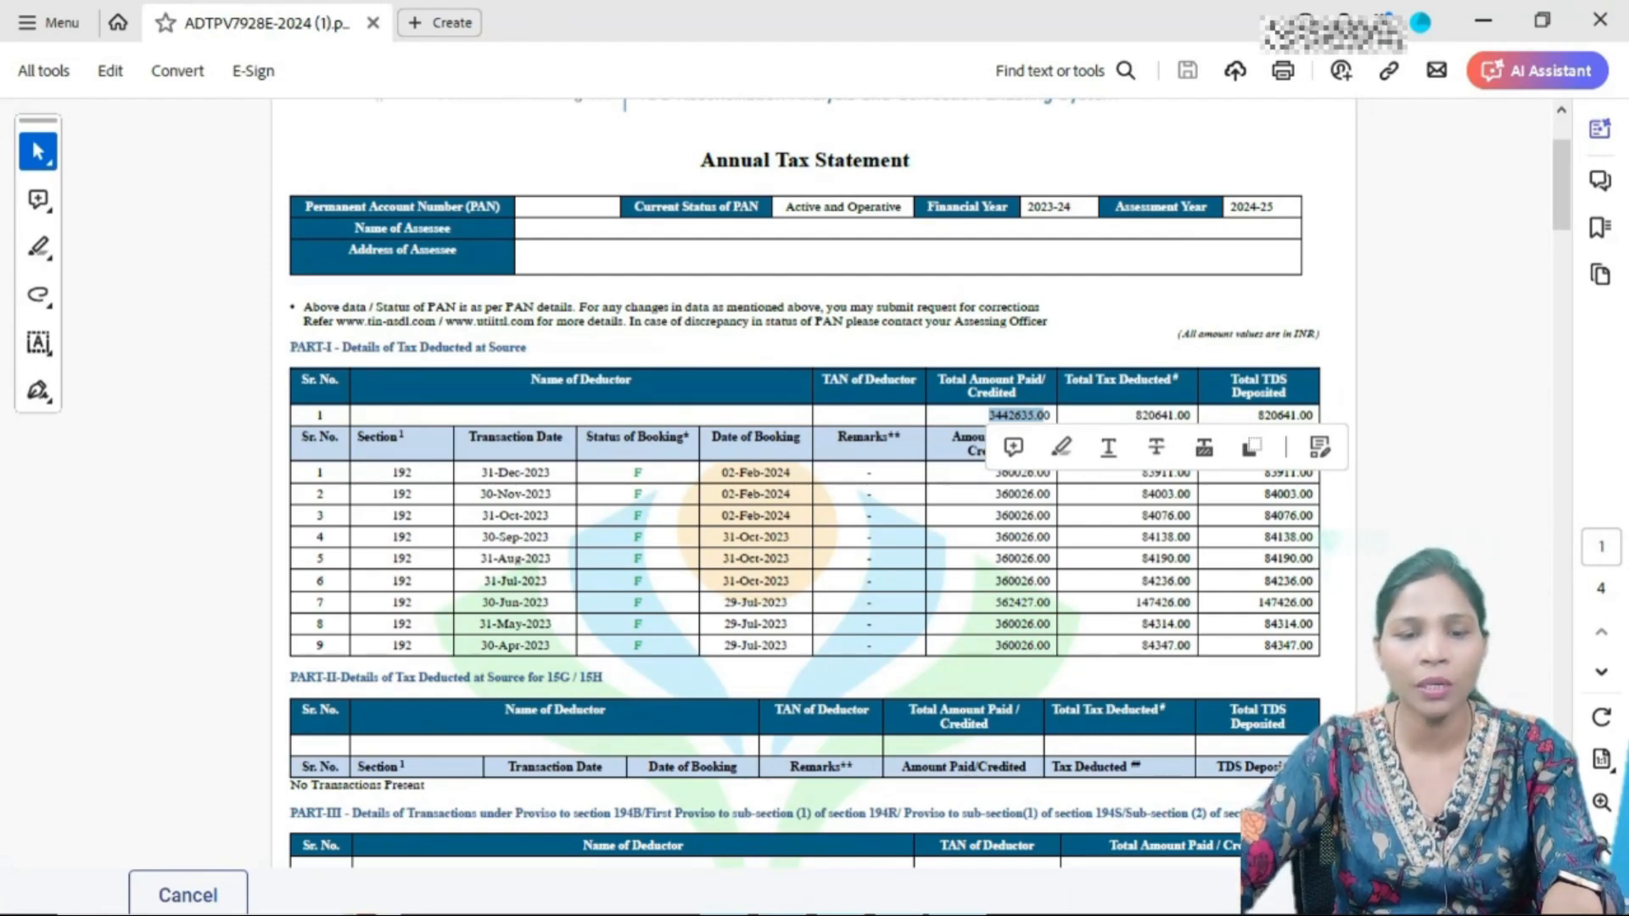
key("alt+Tab")
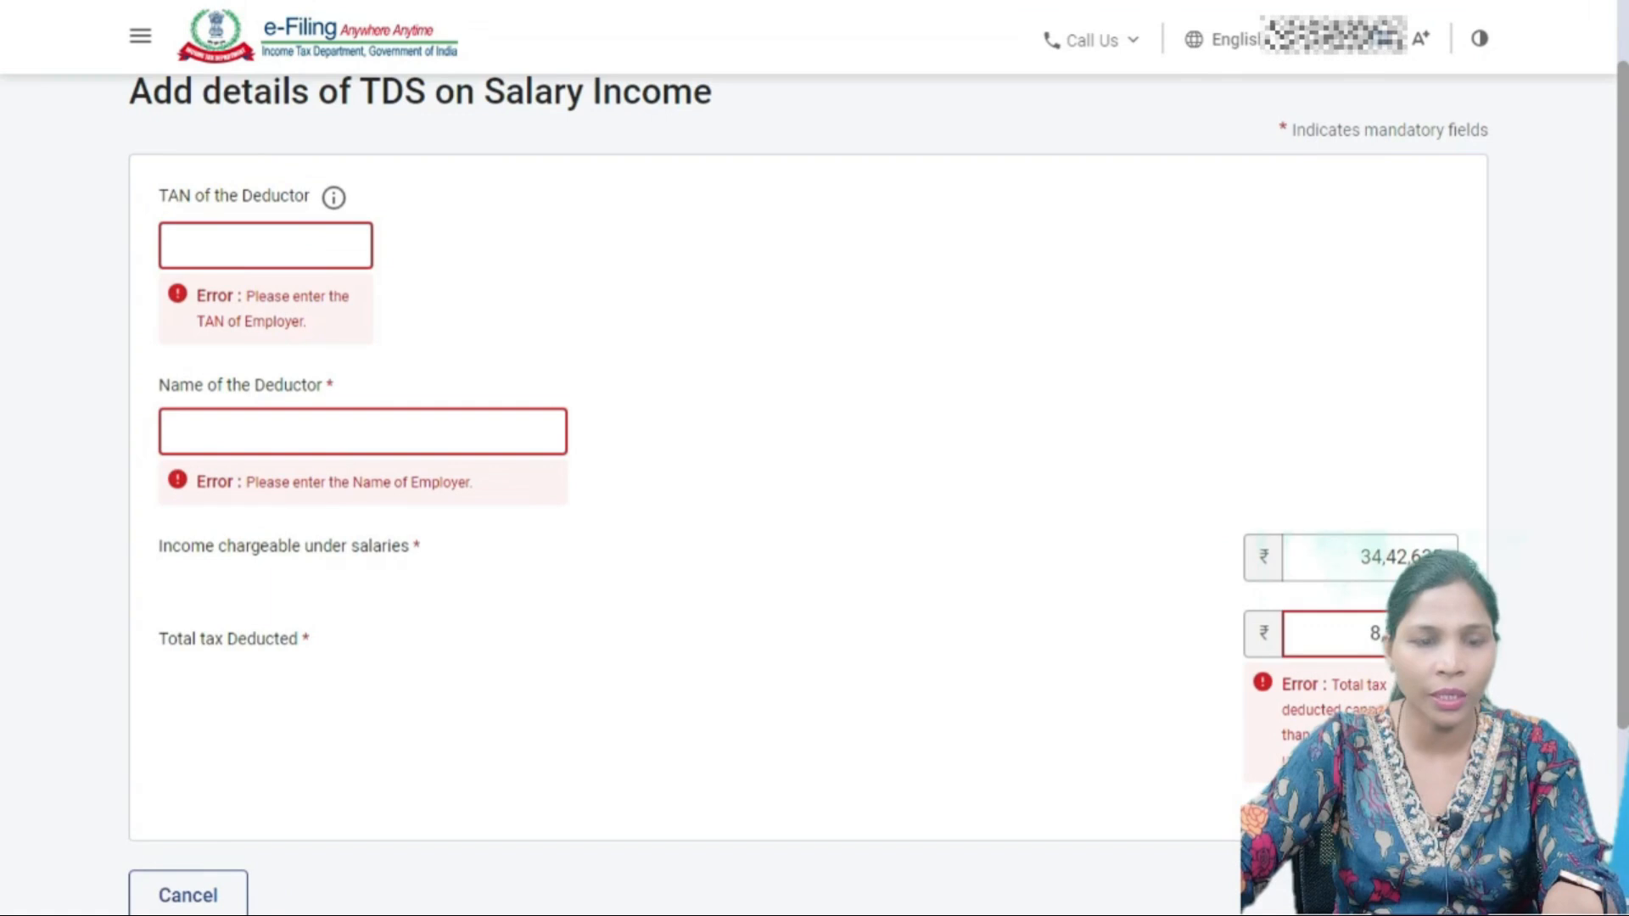
- Save the ₹8,20,641 salary TDS, confirm taxes paid of ₹8,58,393, and open tax liability verification
left_click(265, 245)
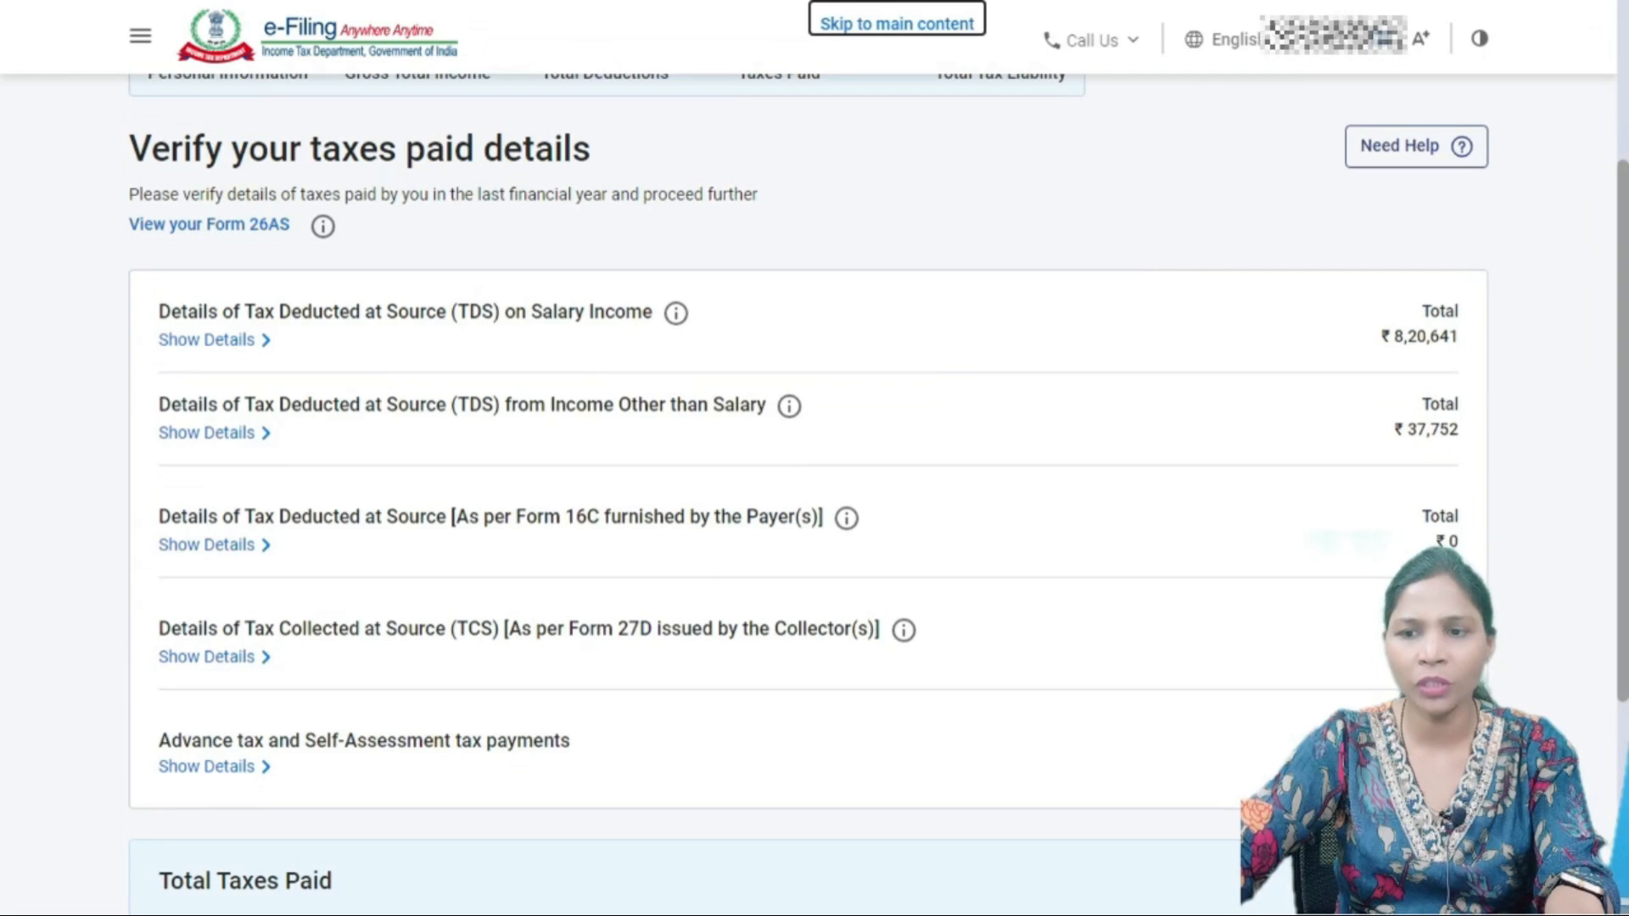
scroll(815, 458, "down", 5)
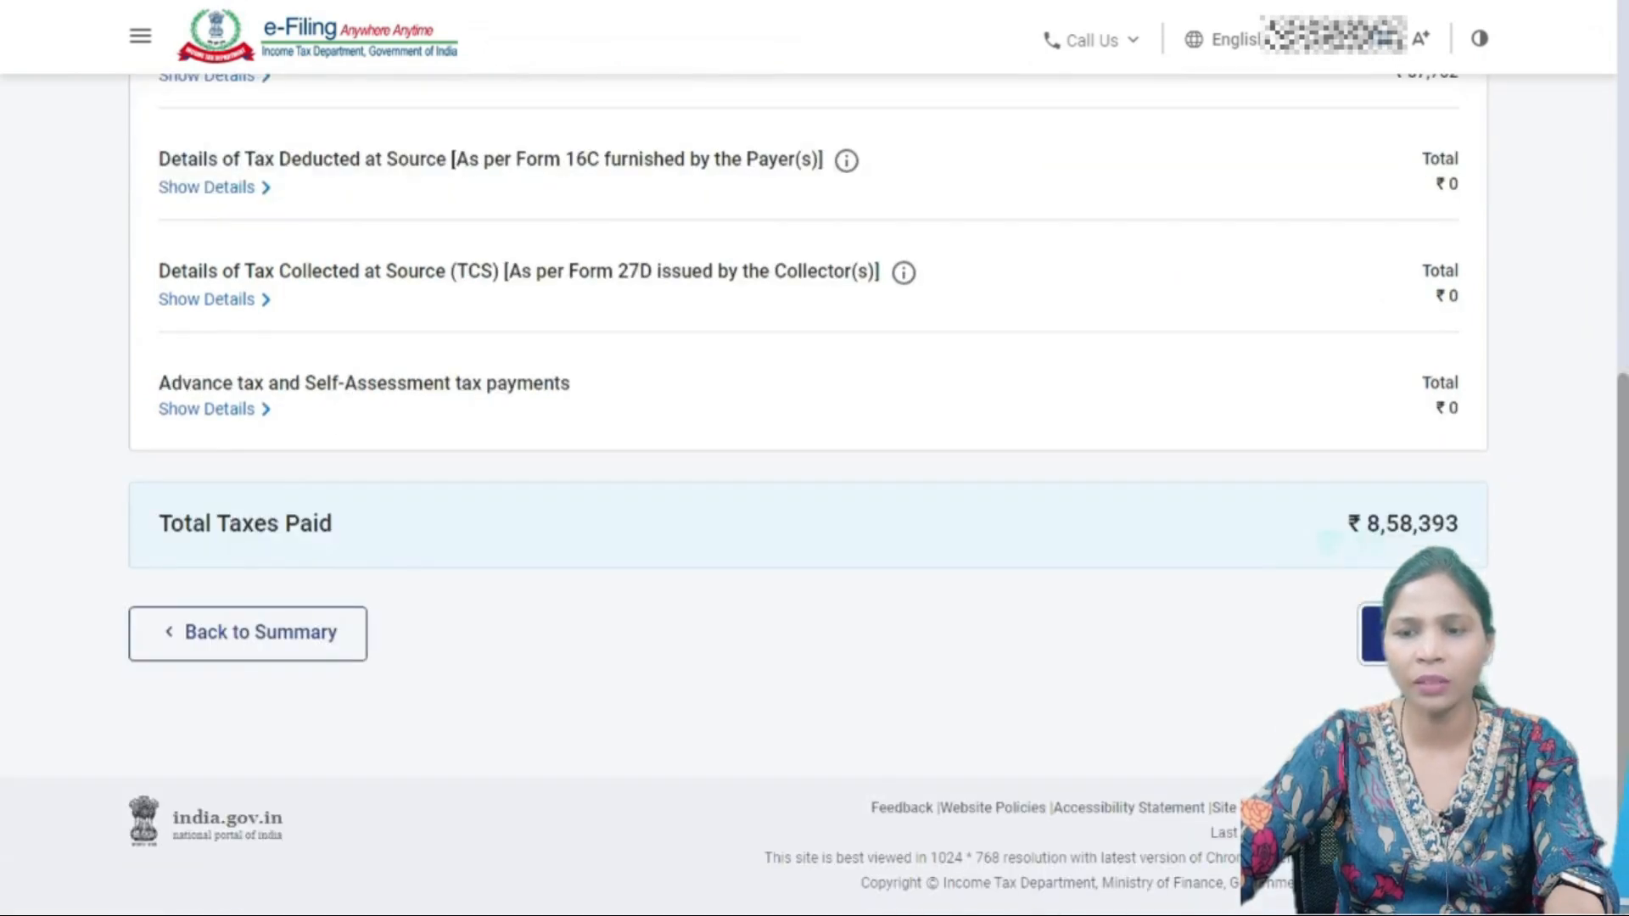
scroll(814, 458, "down", 6)
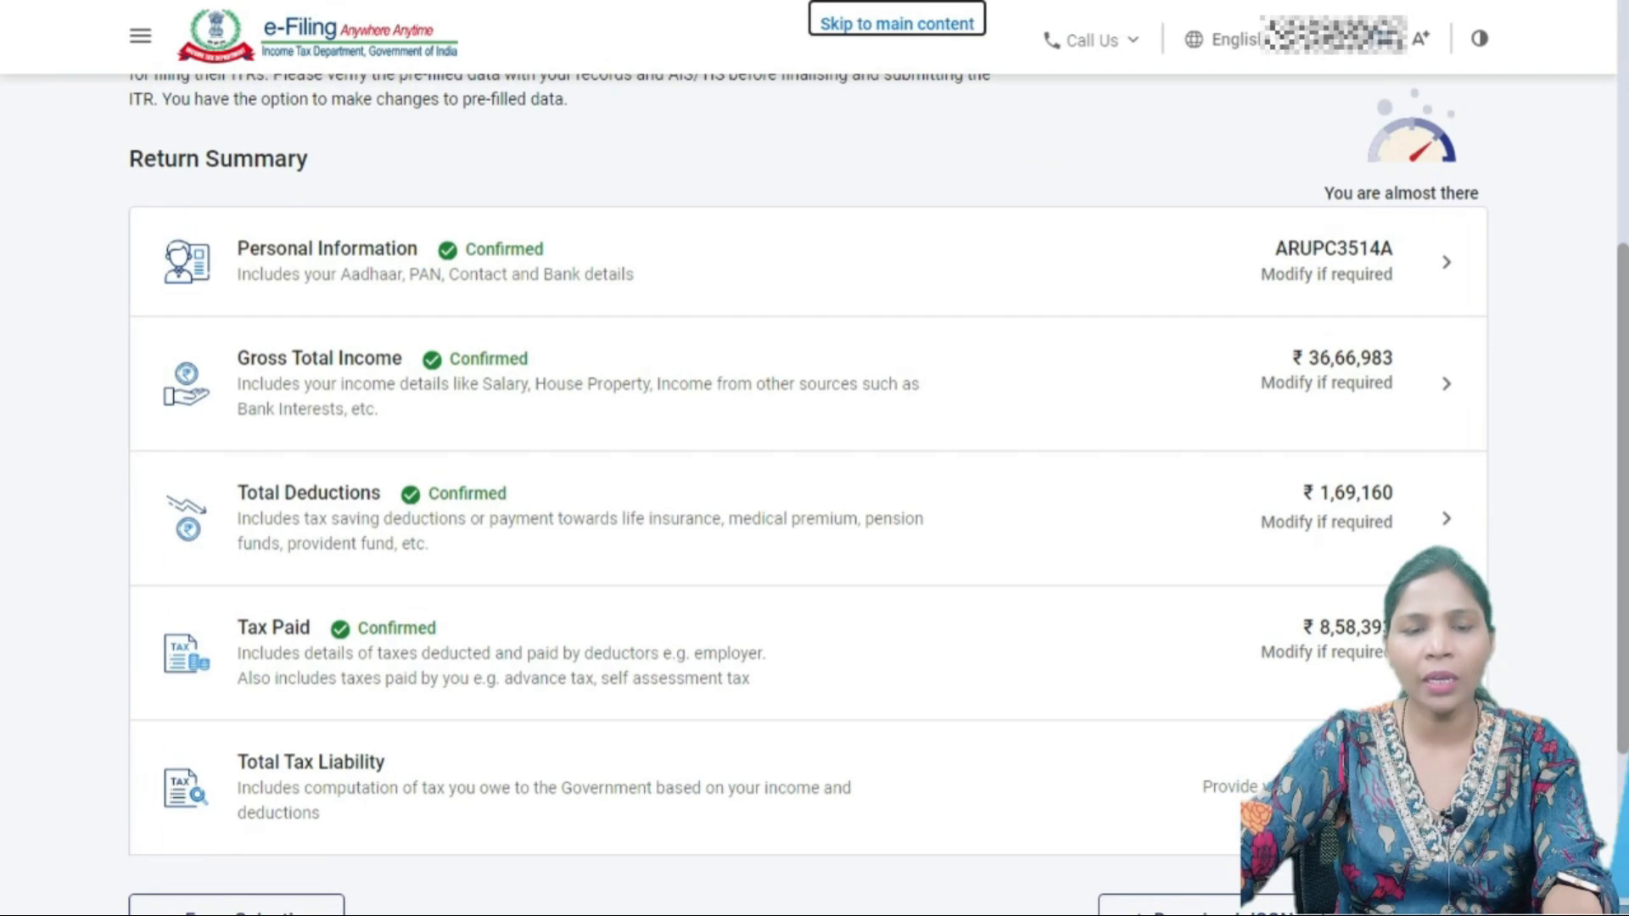
scroll(815, 458, "down", 3)
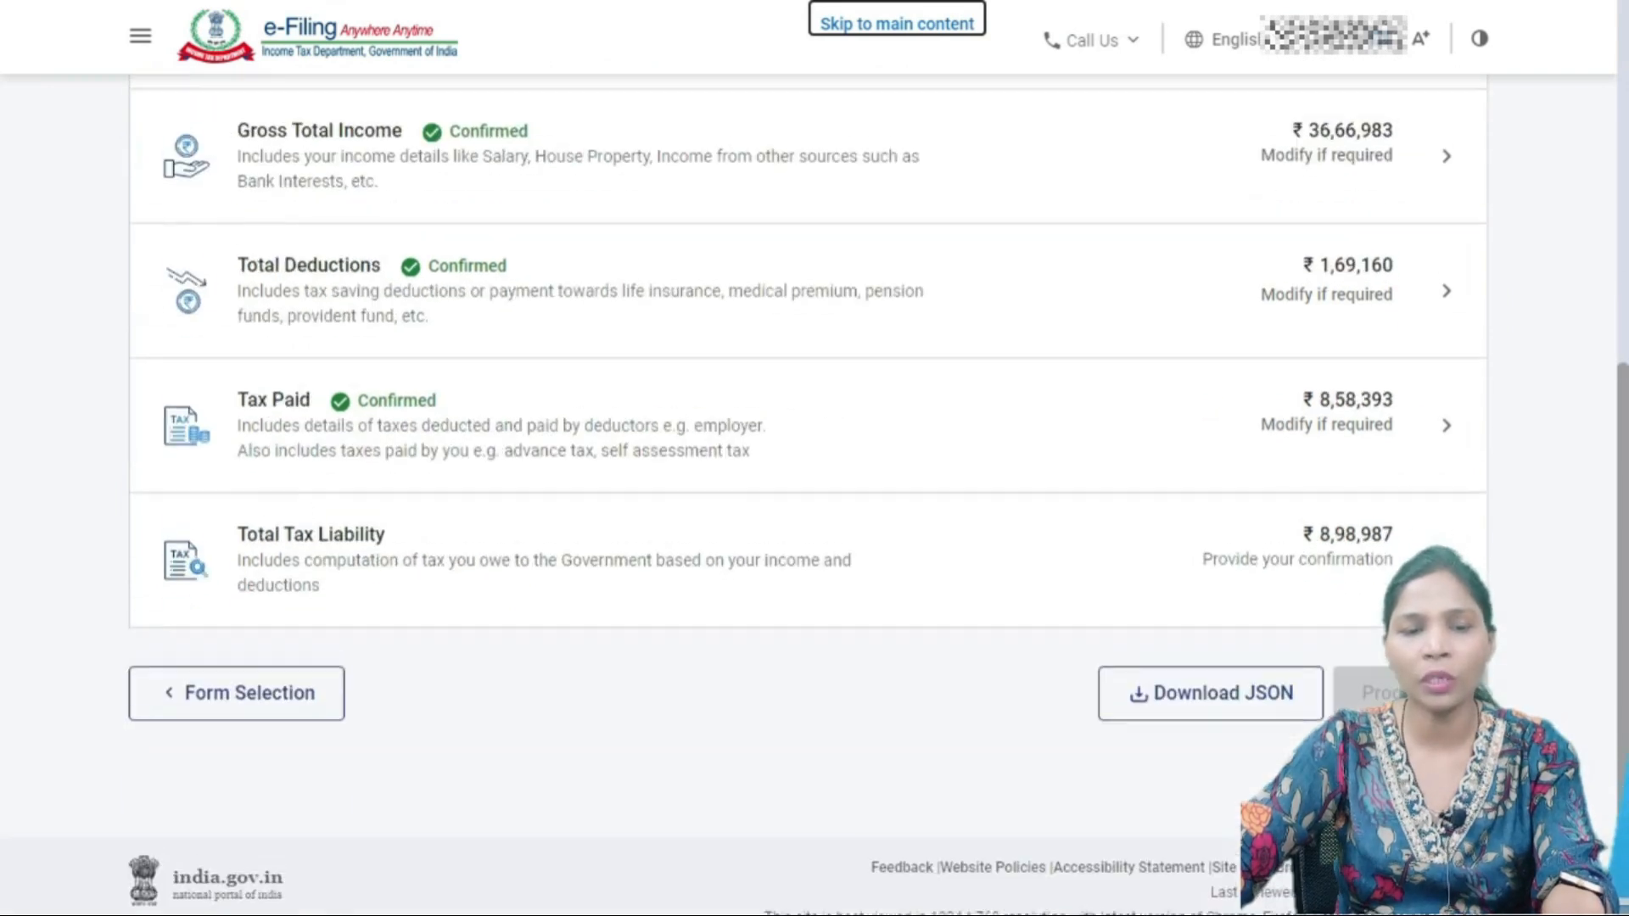
left_click(808, 550)
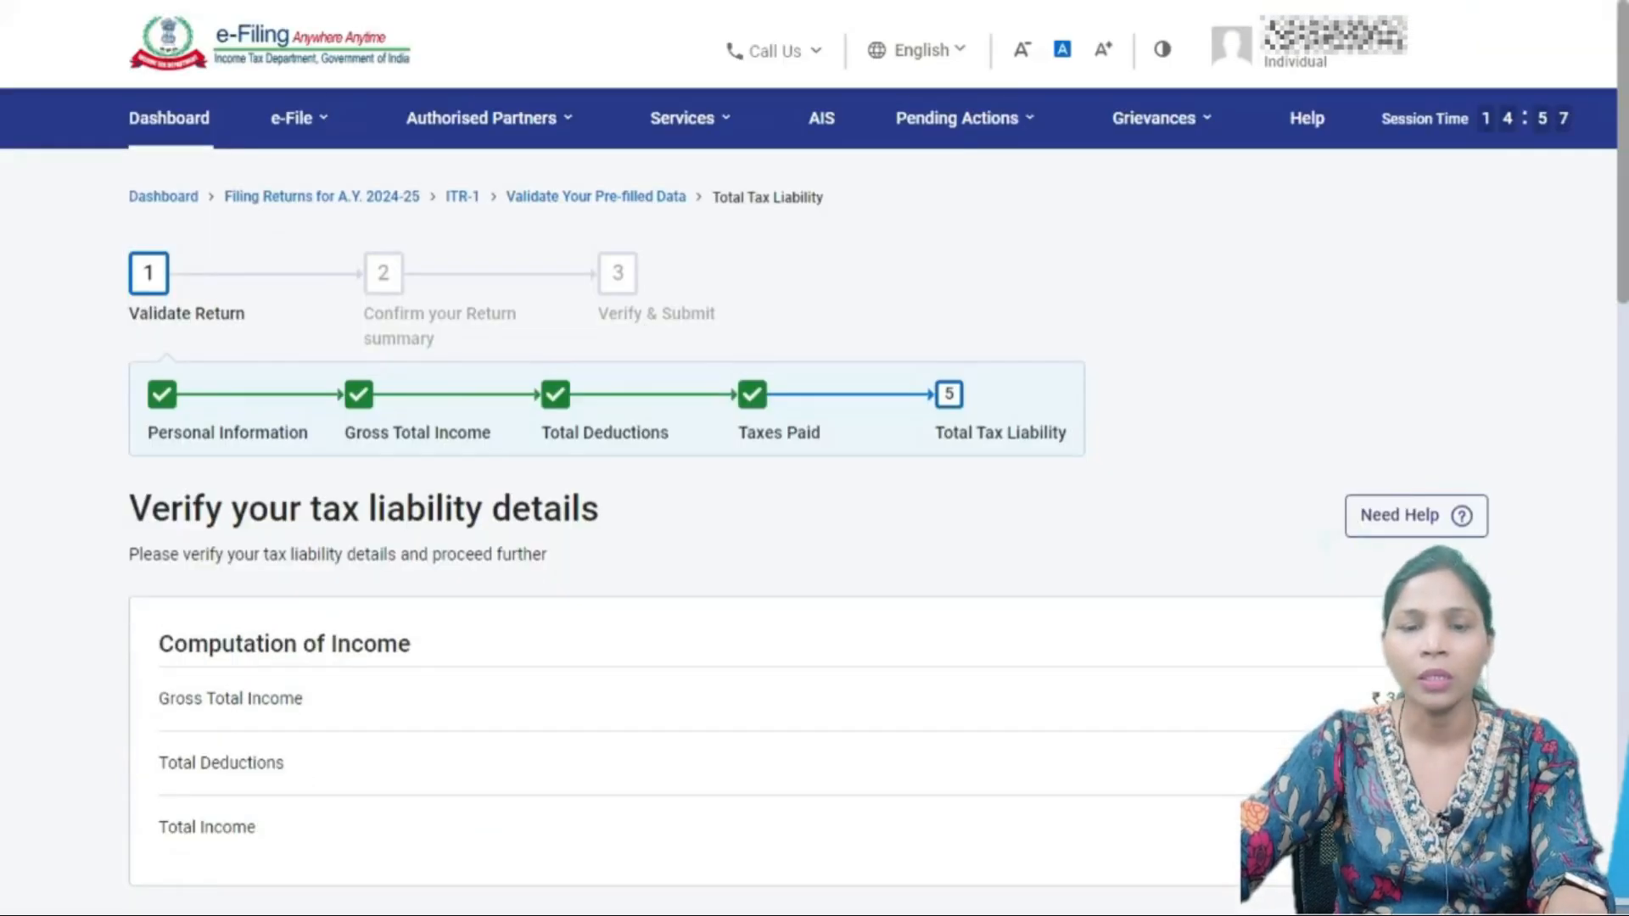
scroll(815, 459, "down", 3)
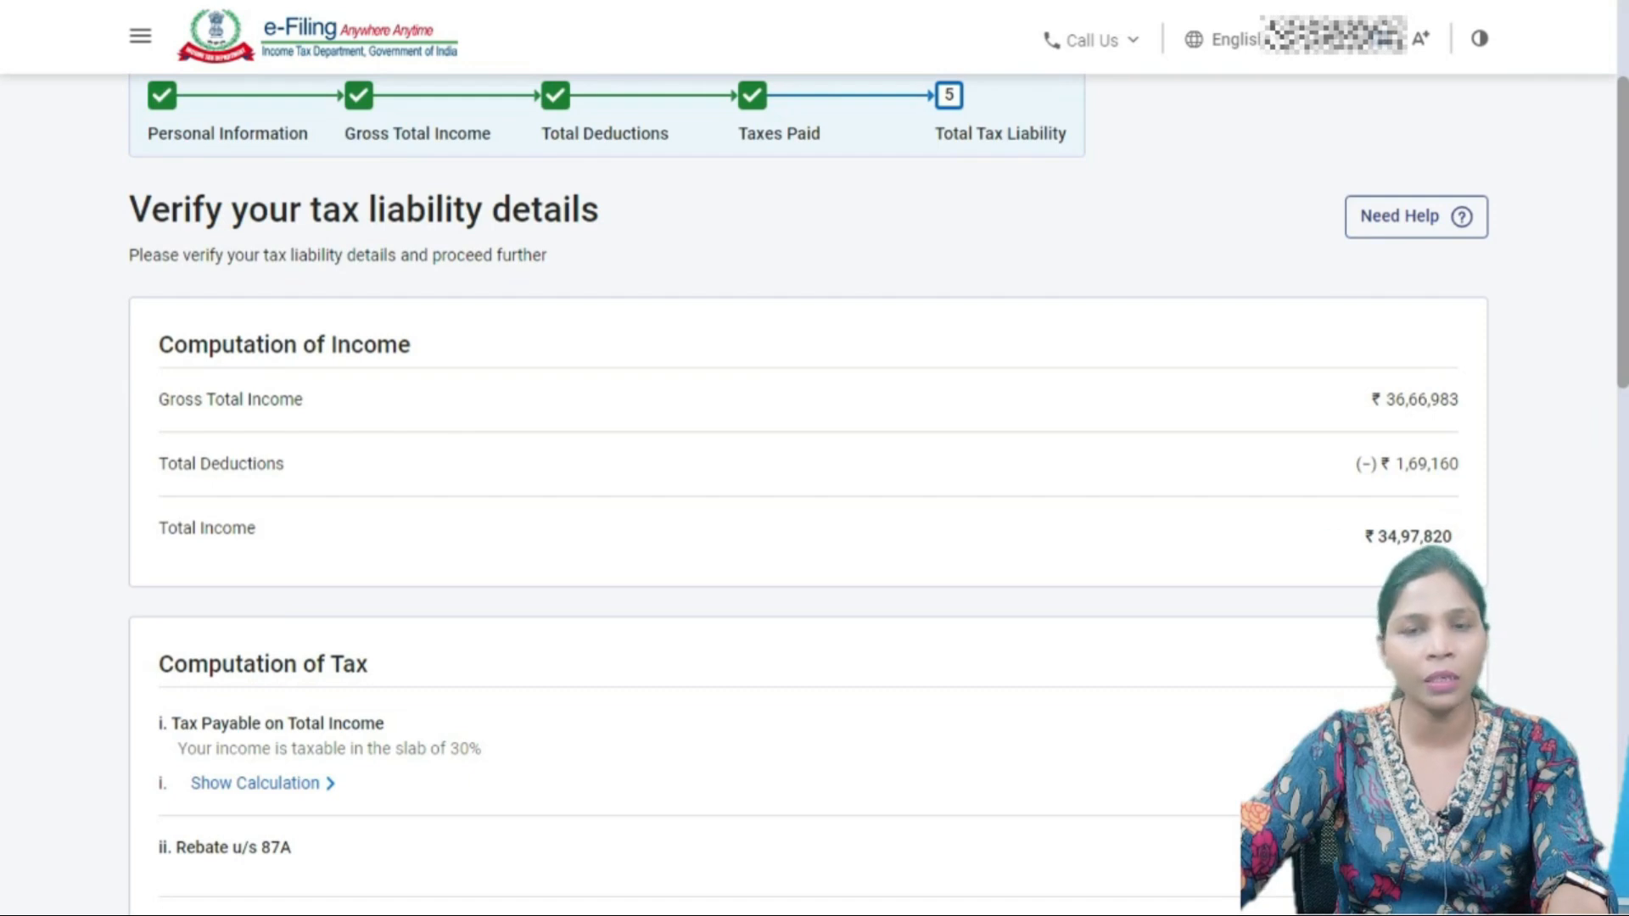
scroll(807, 494, "down", 4)
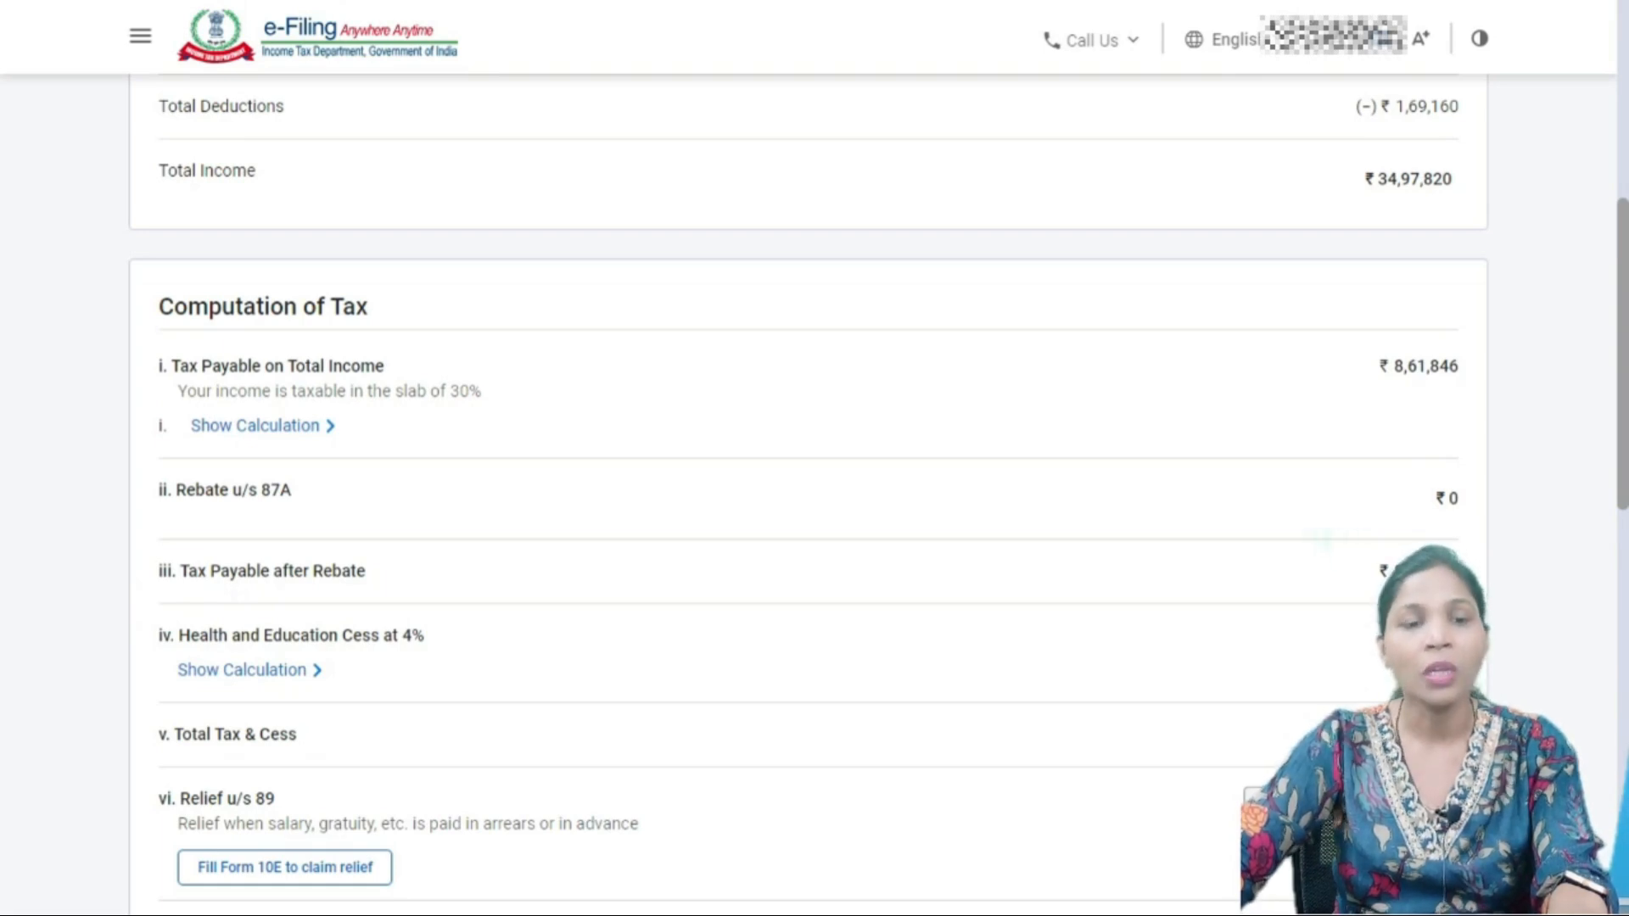
left_click_drag(1462, 501, 173, 491)
left_click(173, 490)
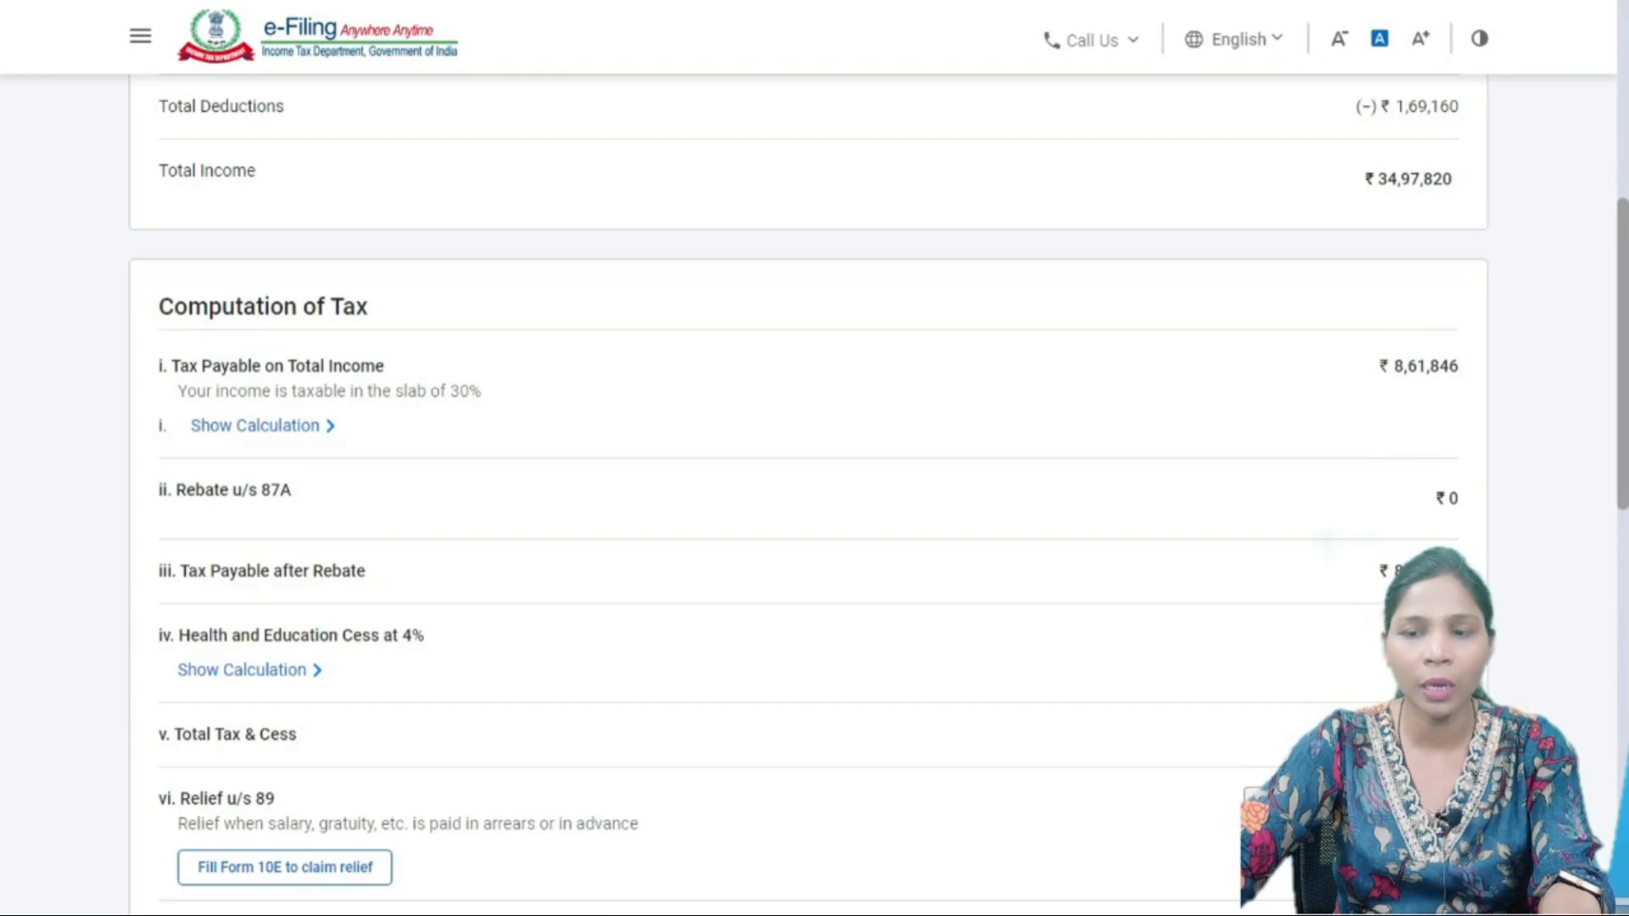
scroll(815, 492, "down", 3)
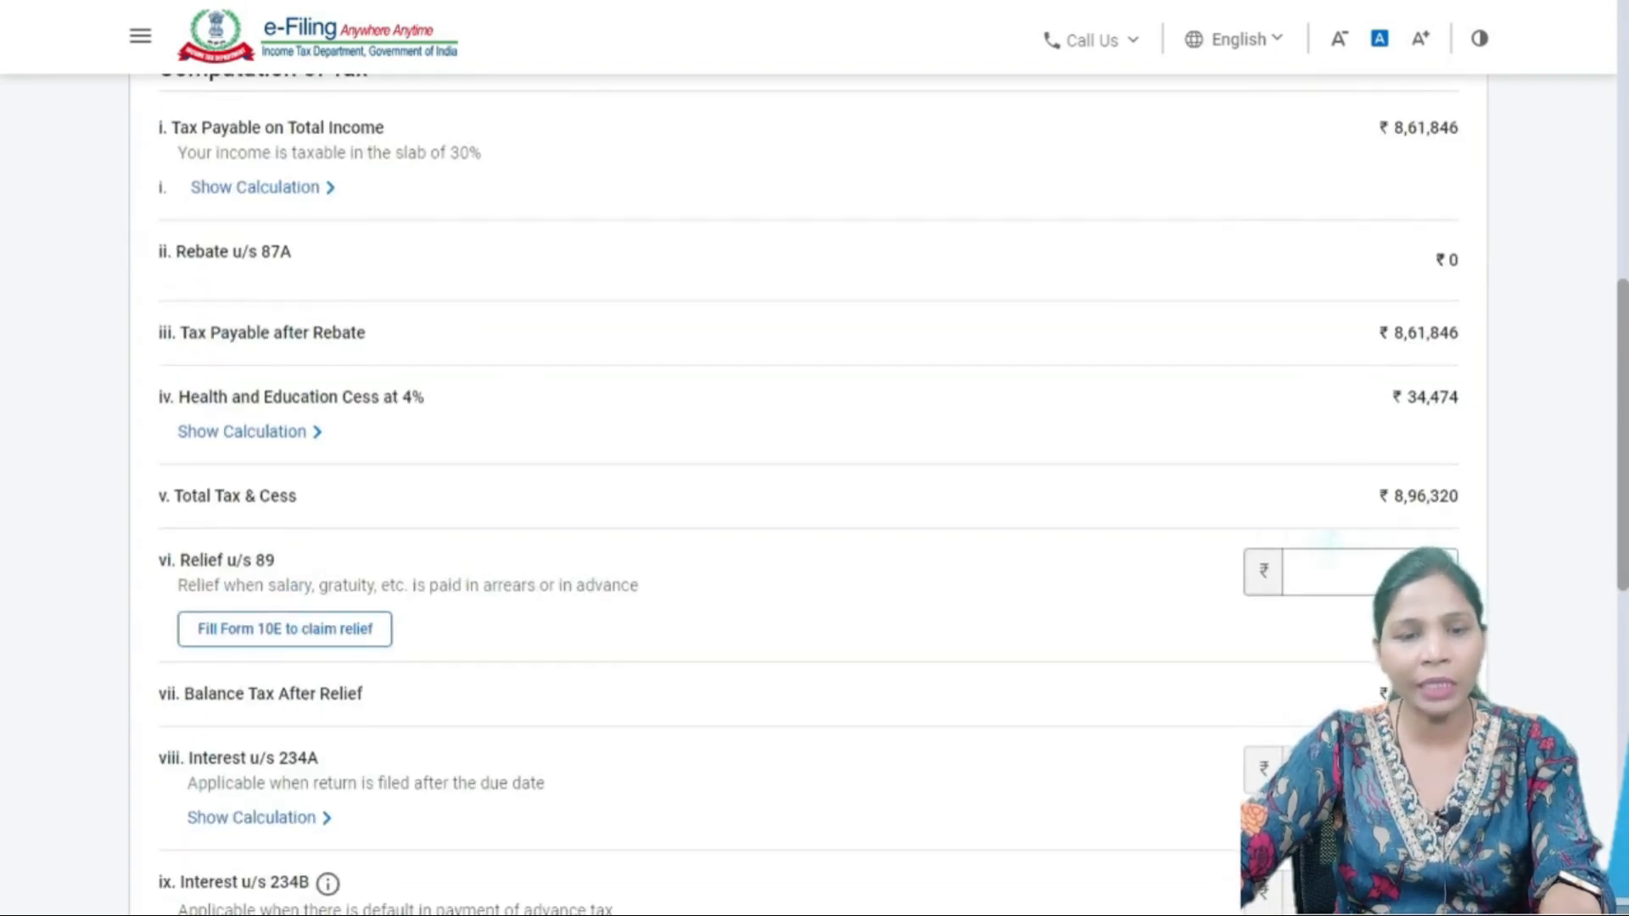
left_click_drag(180, 560, 373, 629)
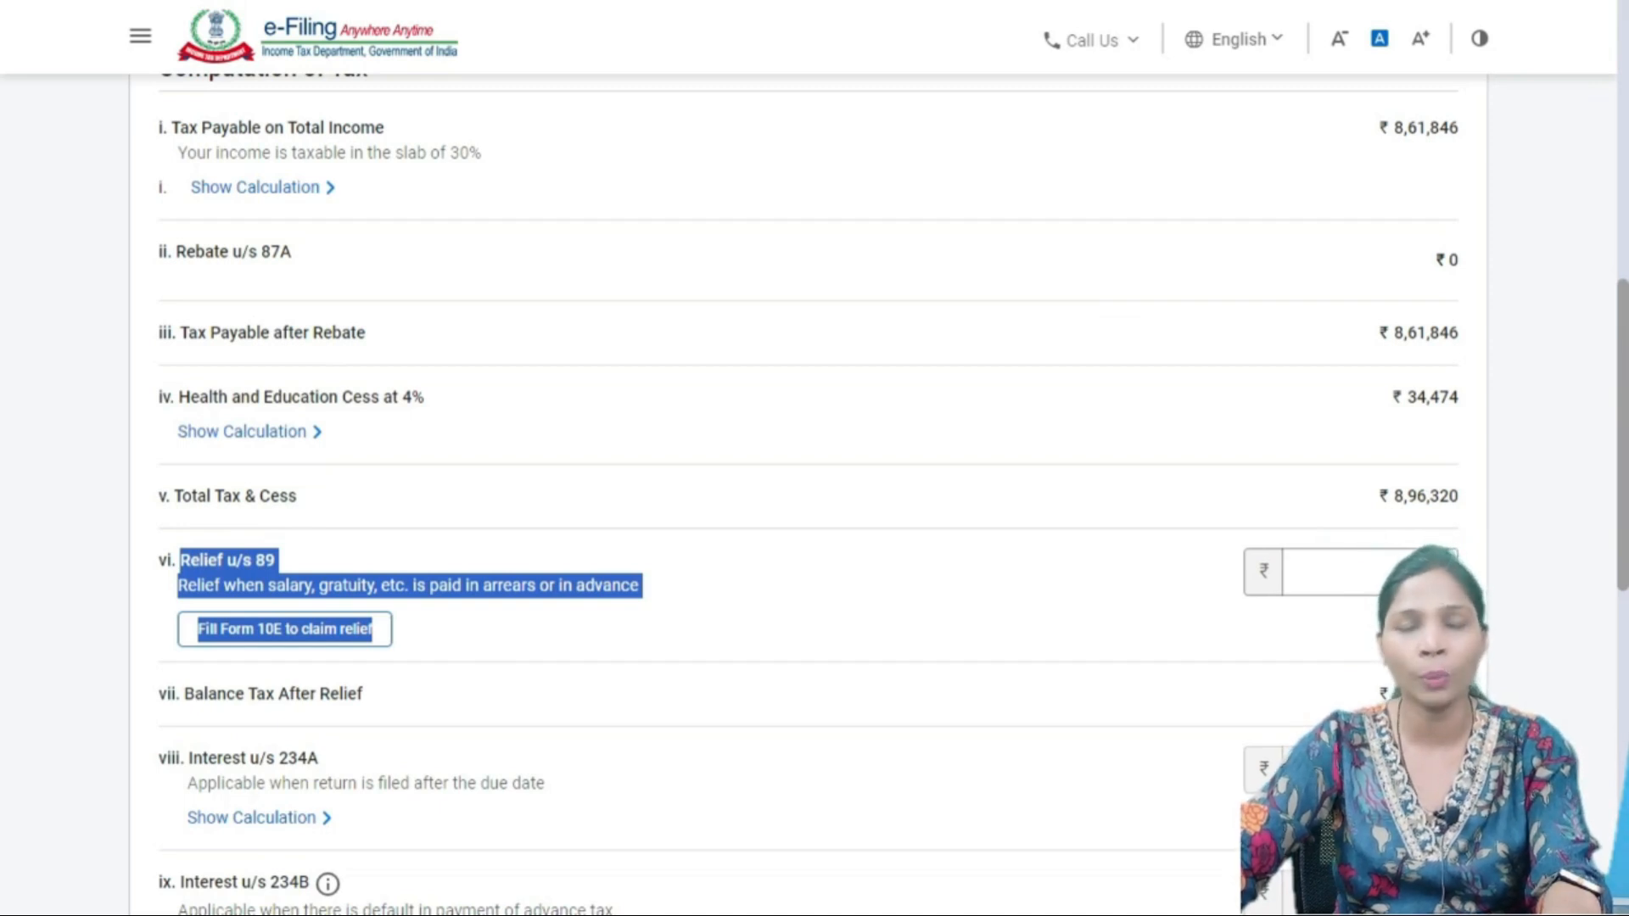
left_click(509, 630)
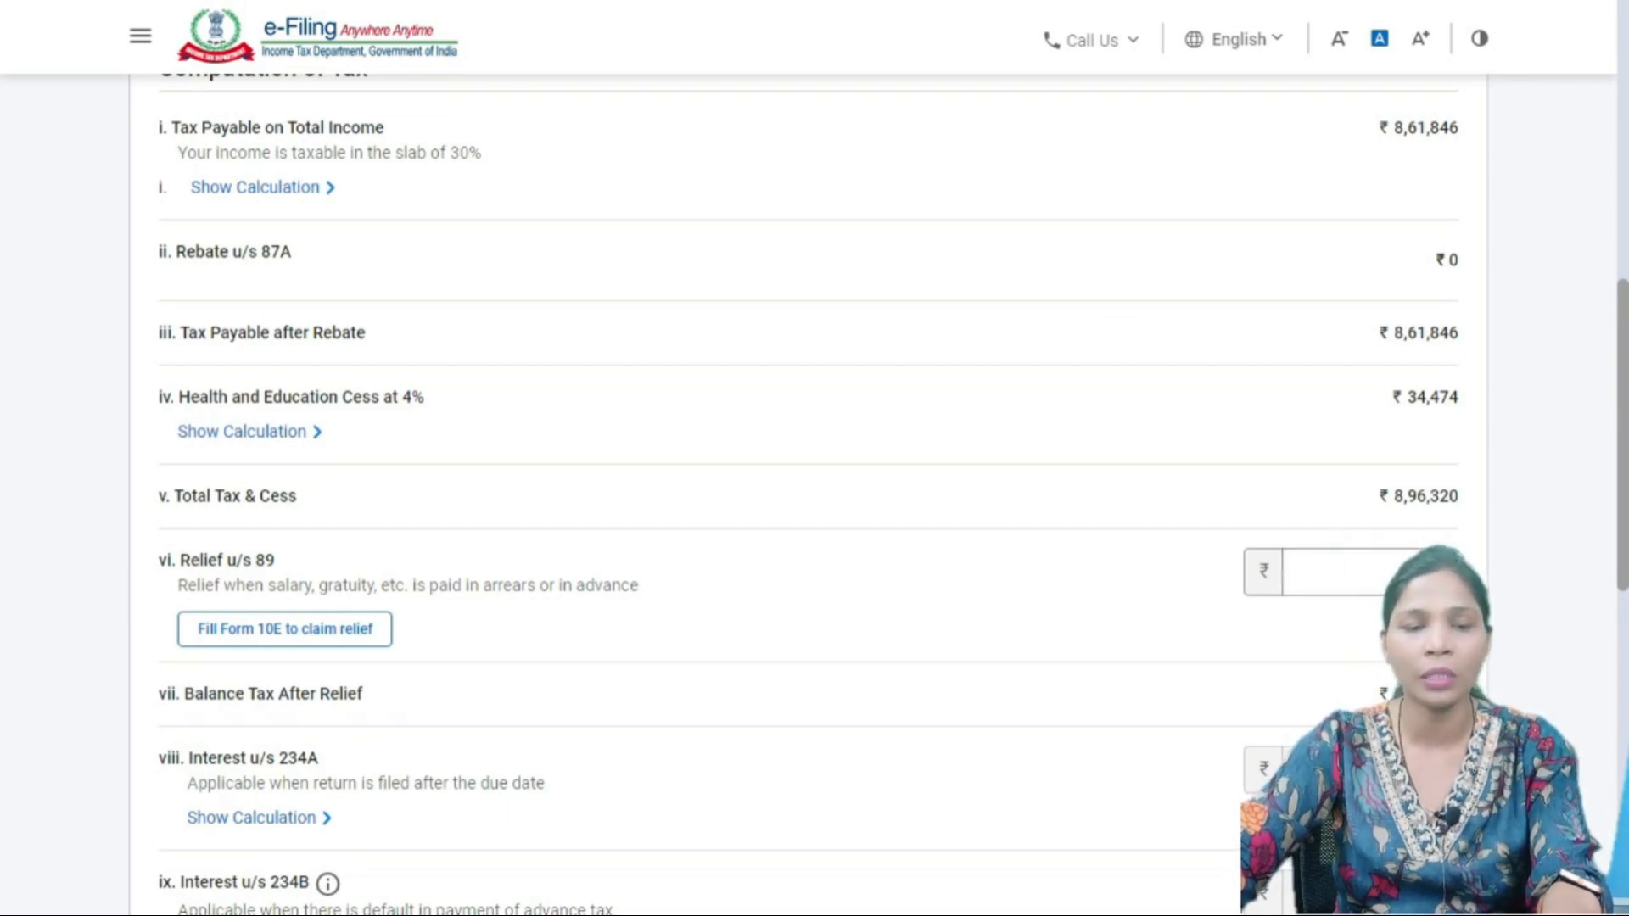
scroll(814, 492, "down", 3)
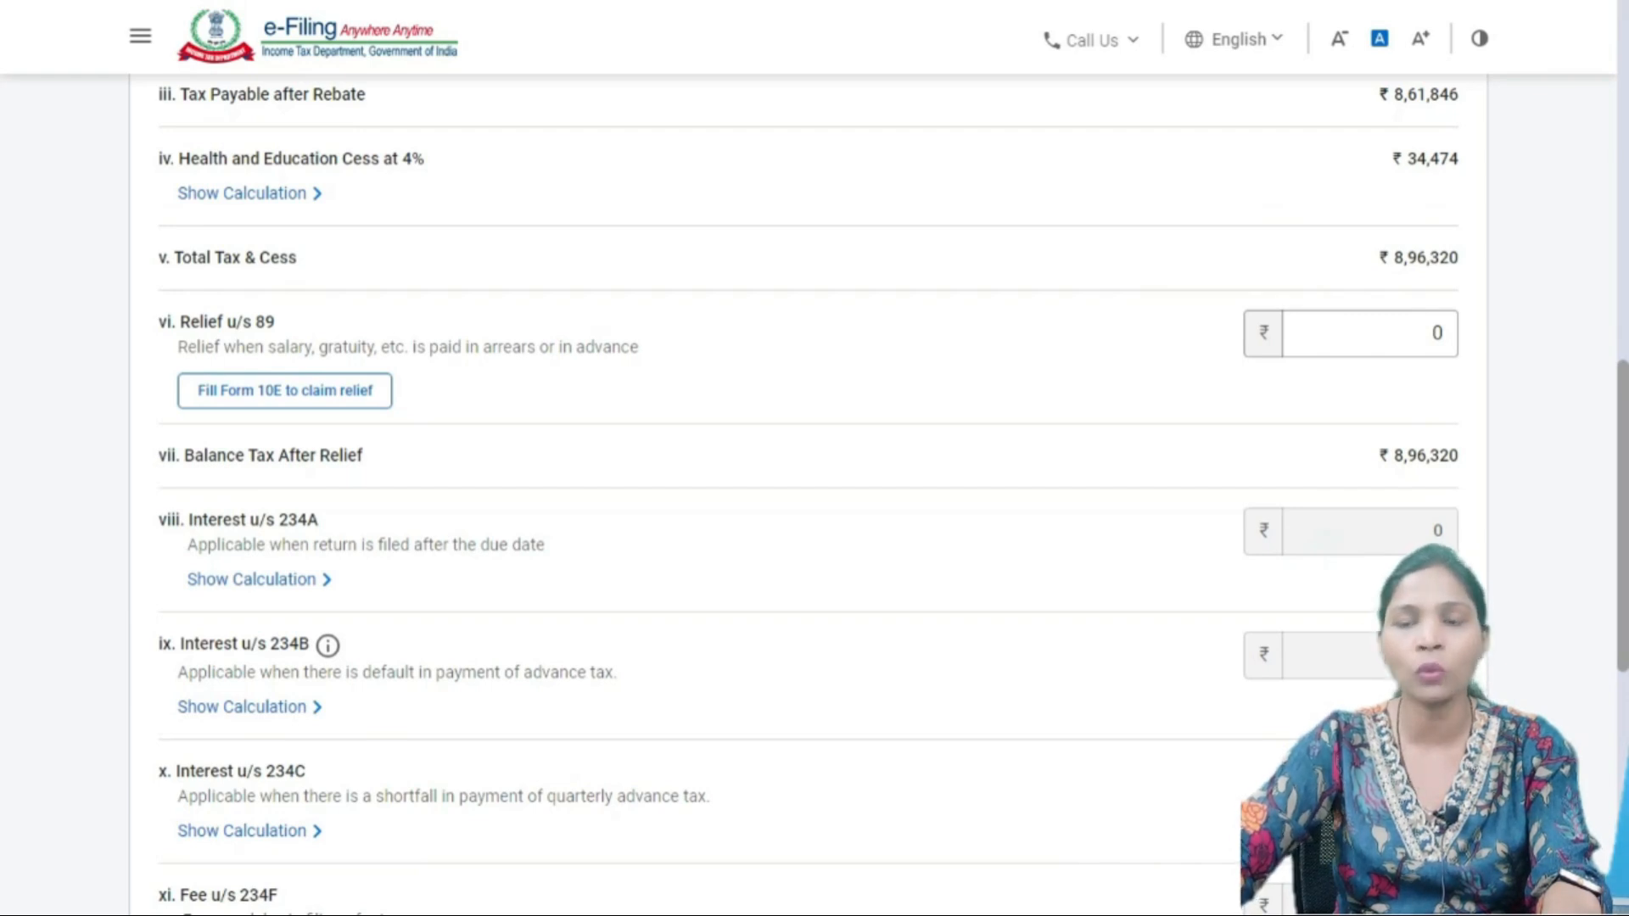
scroll(764, 492, "down", 2)
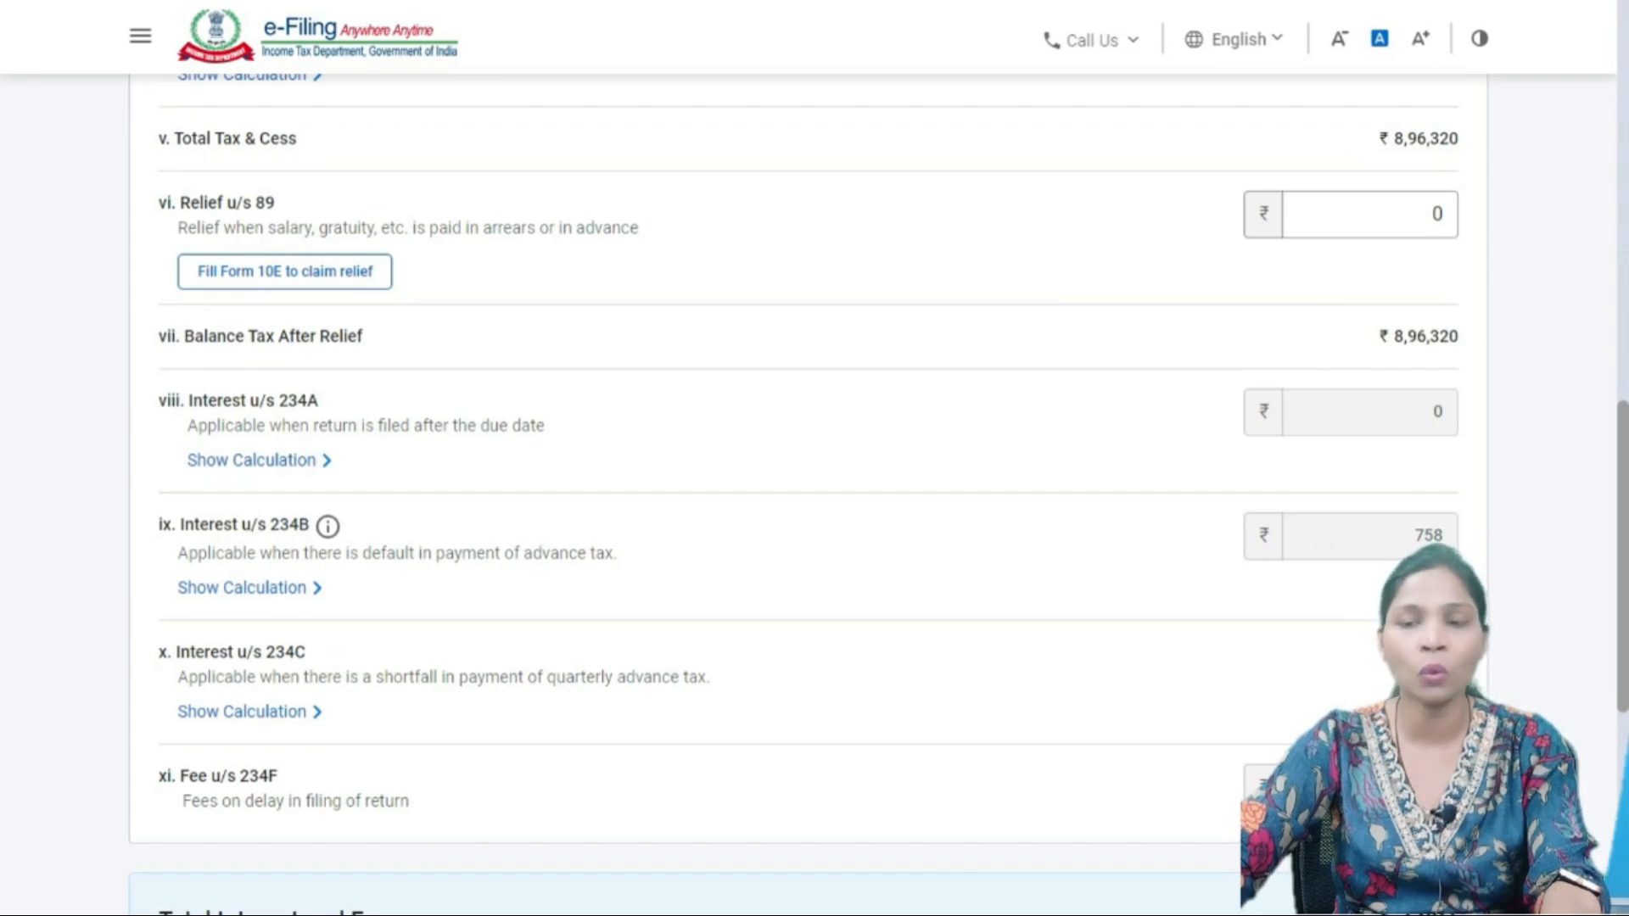
scroll(794, 492, "down", 3)
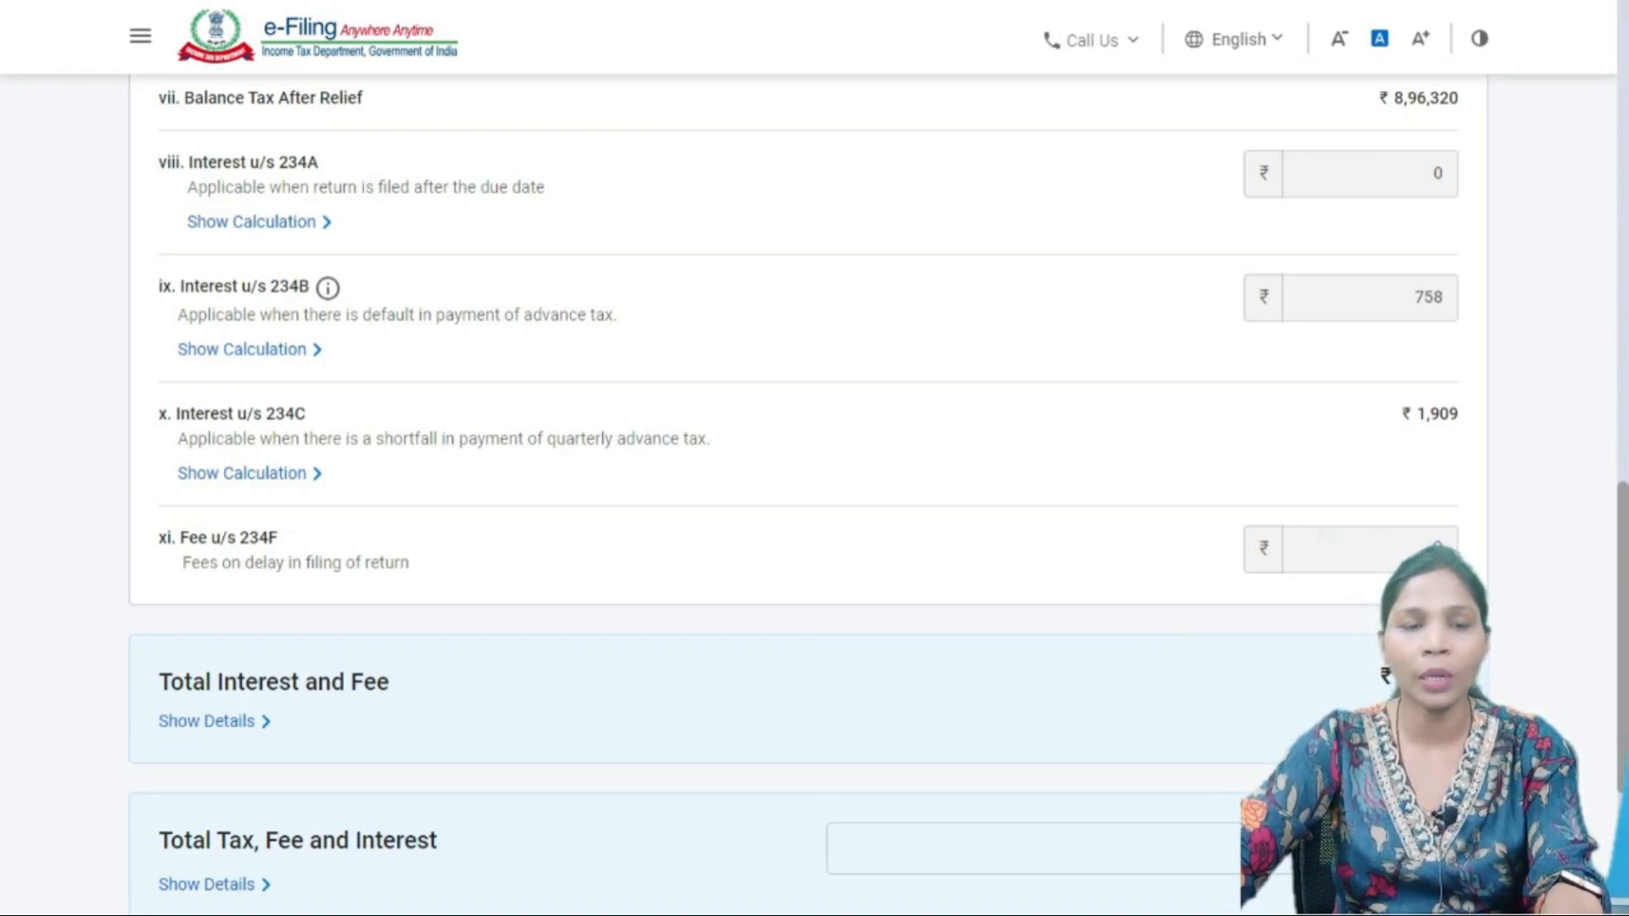
scroll(793, 475, "down", 2)
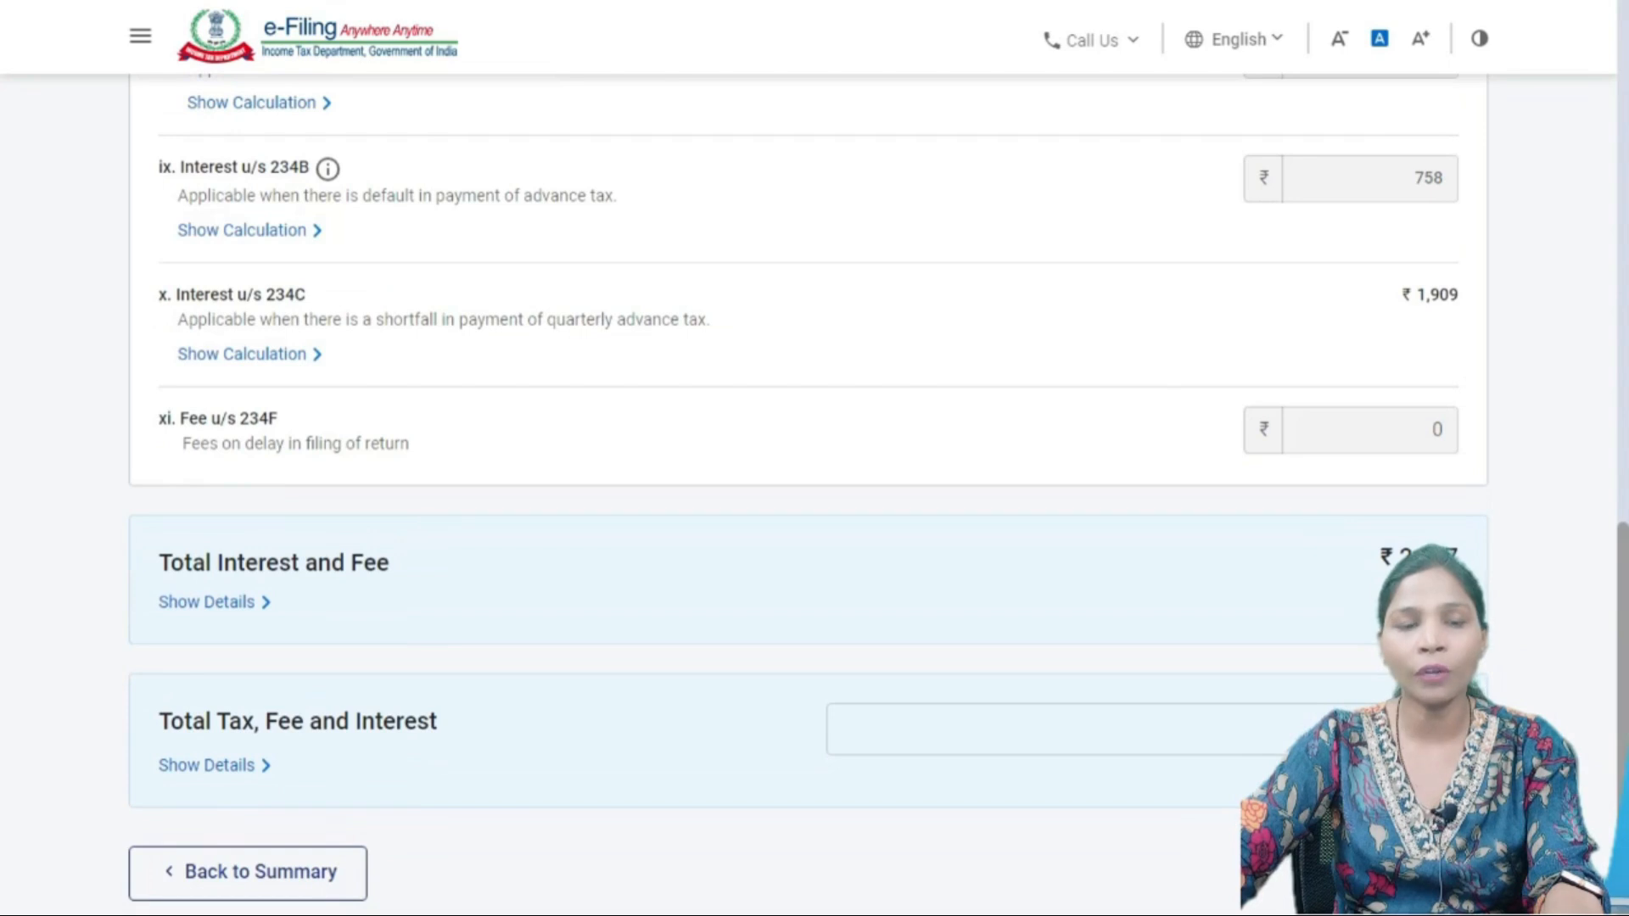
left_click_drag(1447, 432, 180, 418)
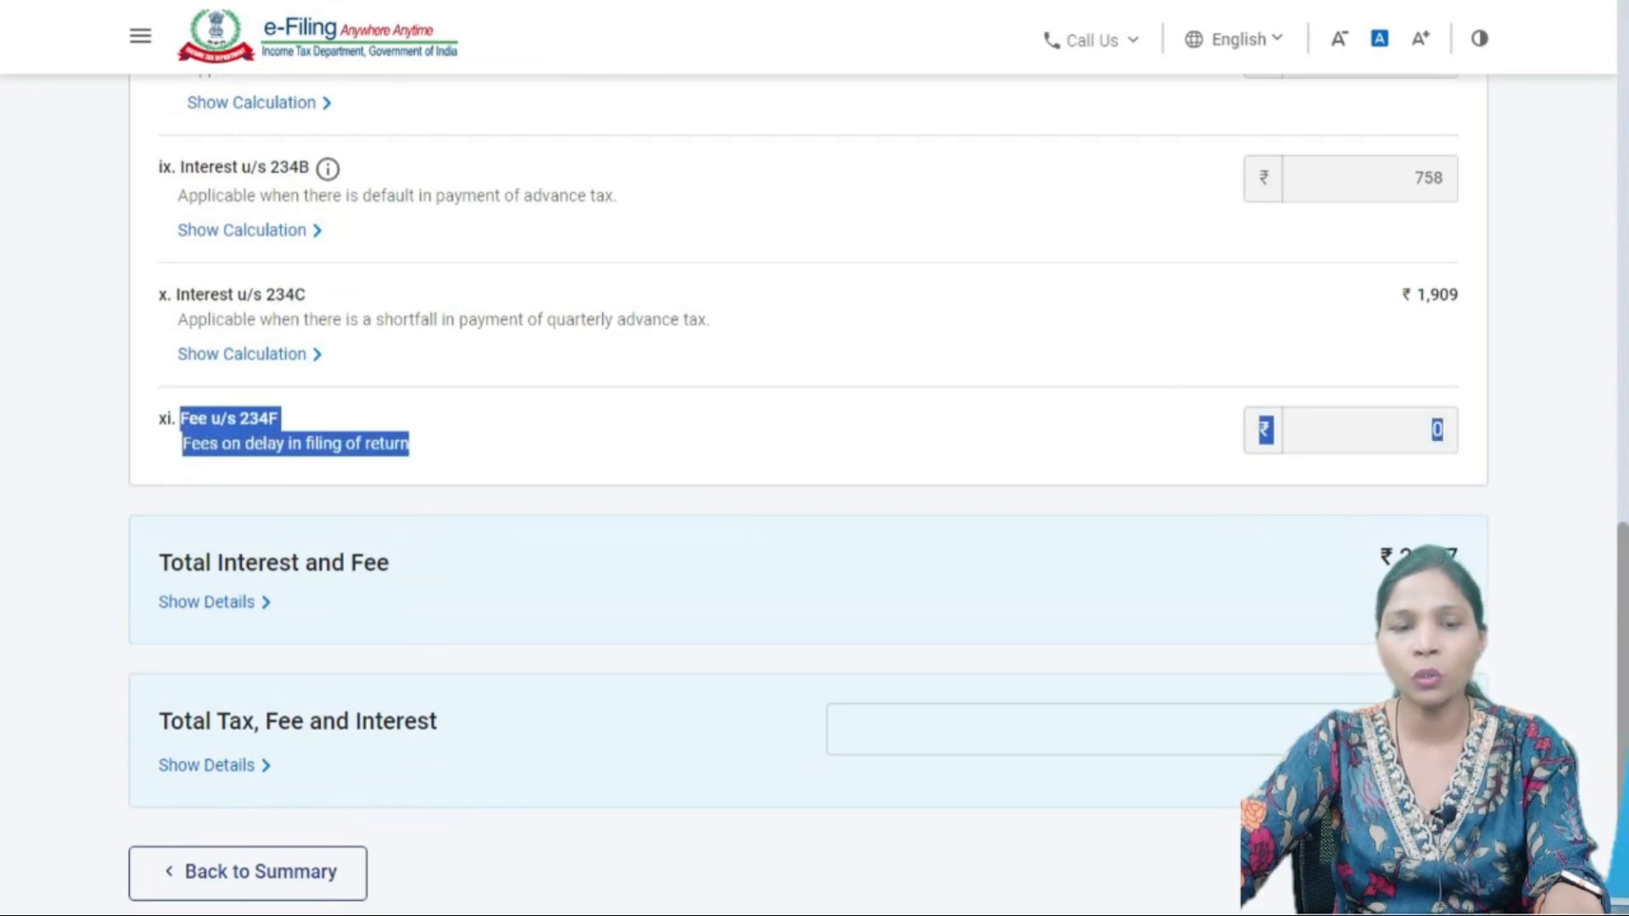
left_click(181, 419)
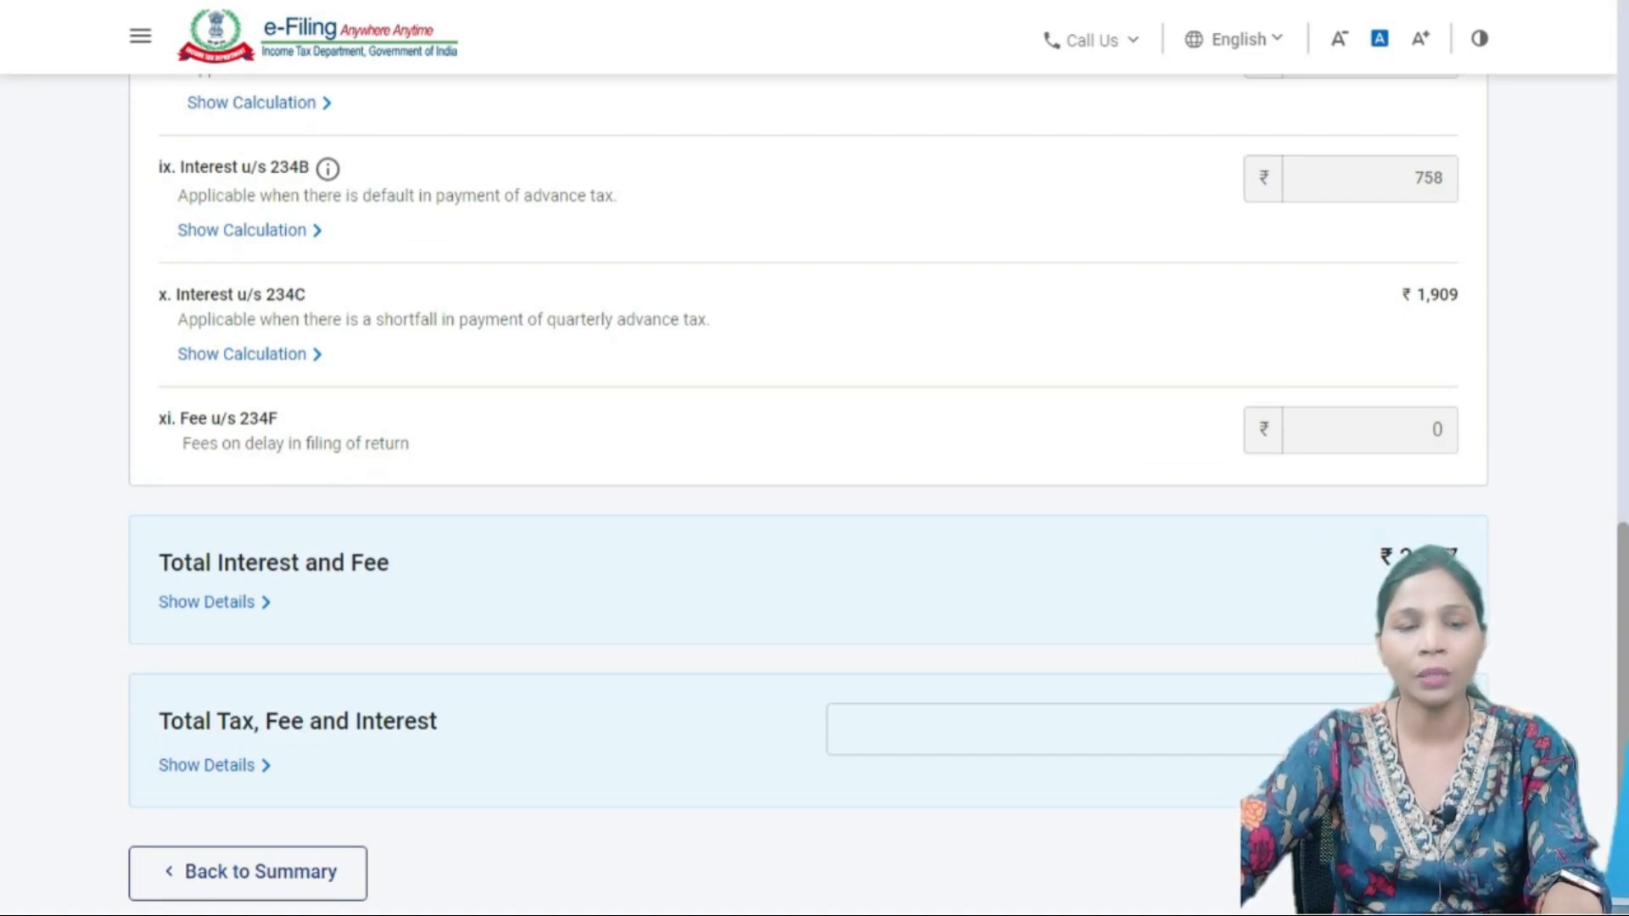
scroll(806, 424, "down", 3)
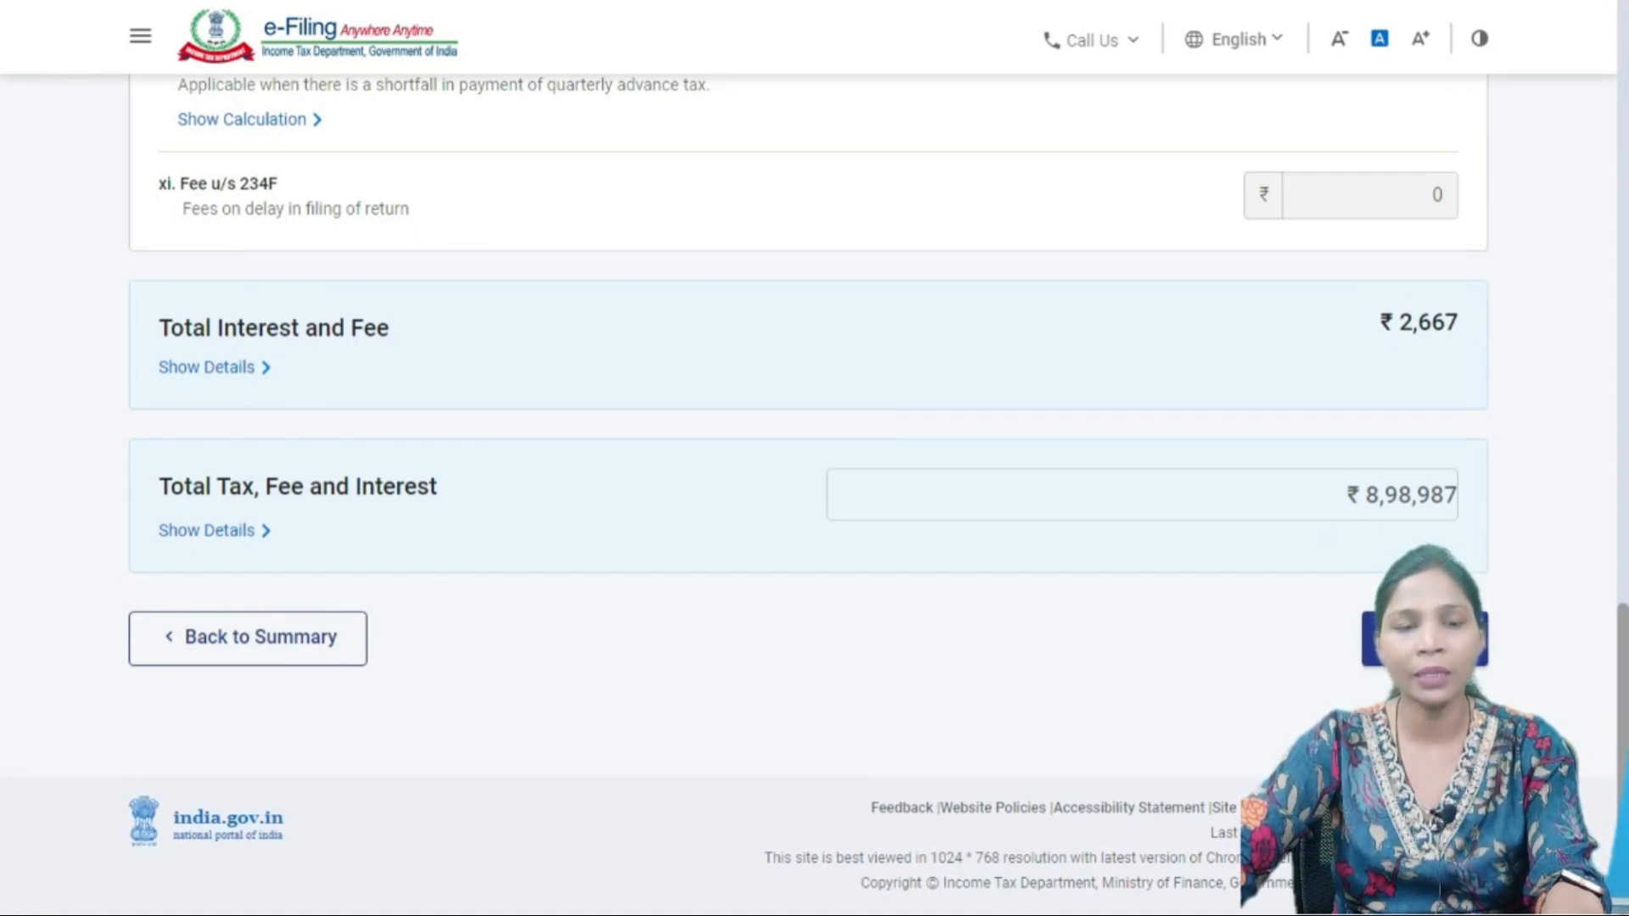
- Return to the summary showing taxable income ₹34,97,820 and total tax ₹8,98,987
left_click(1426, 639)
scroll(1426, 639, "down", 5)
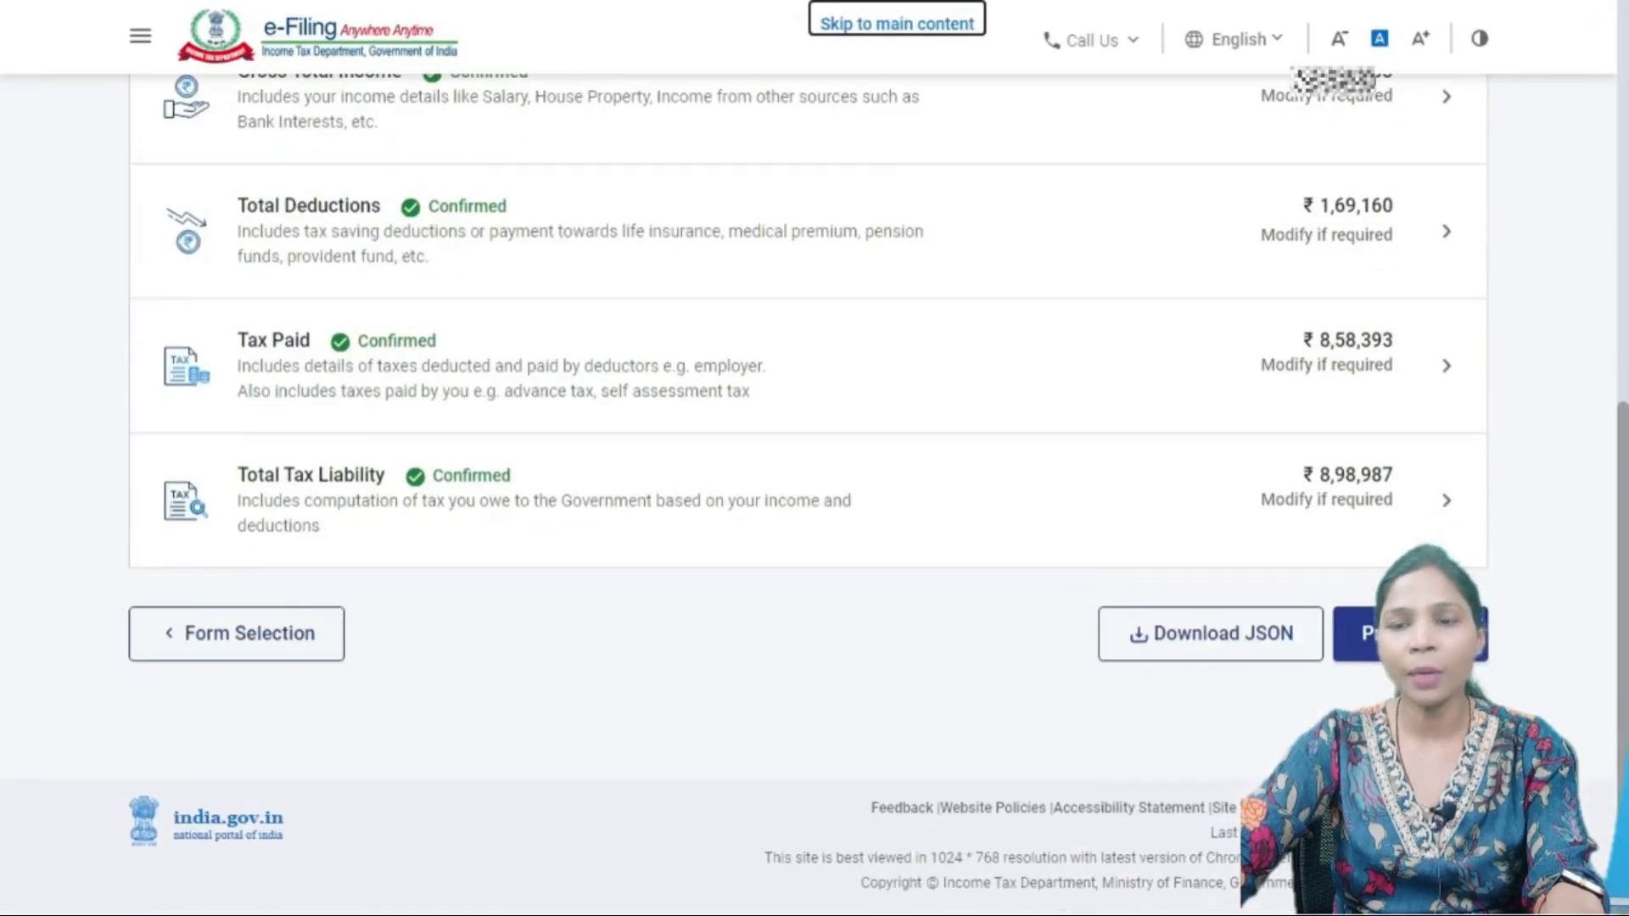
scroll(806, 382, "up", 3)
scroll(806, 381, "down", 3)
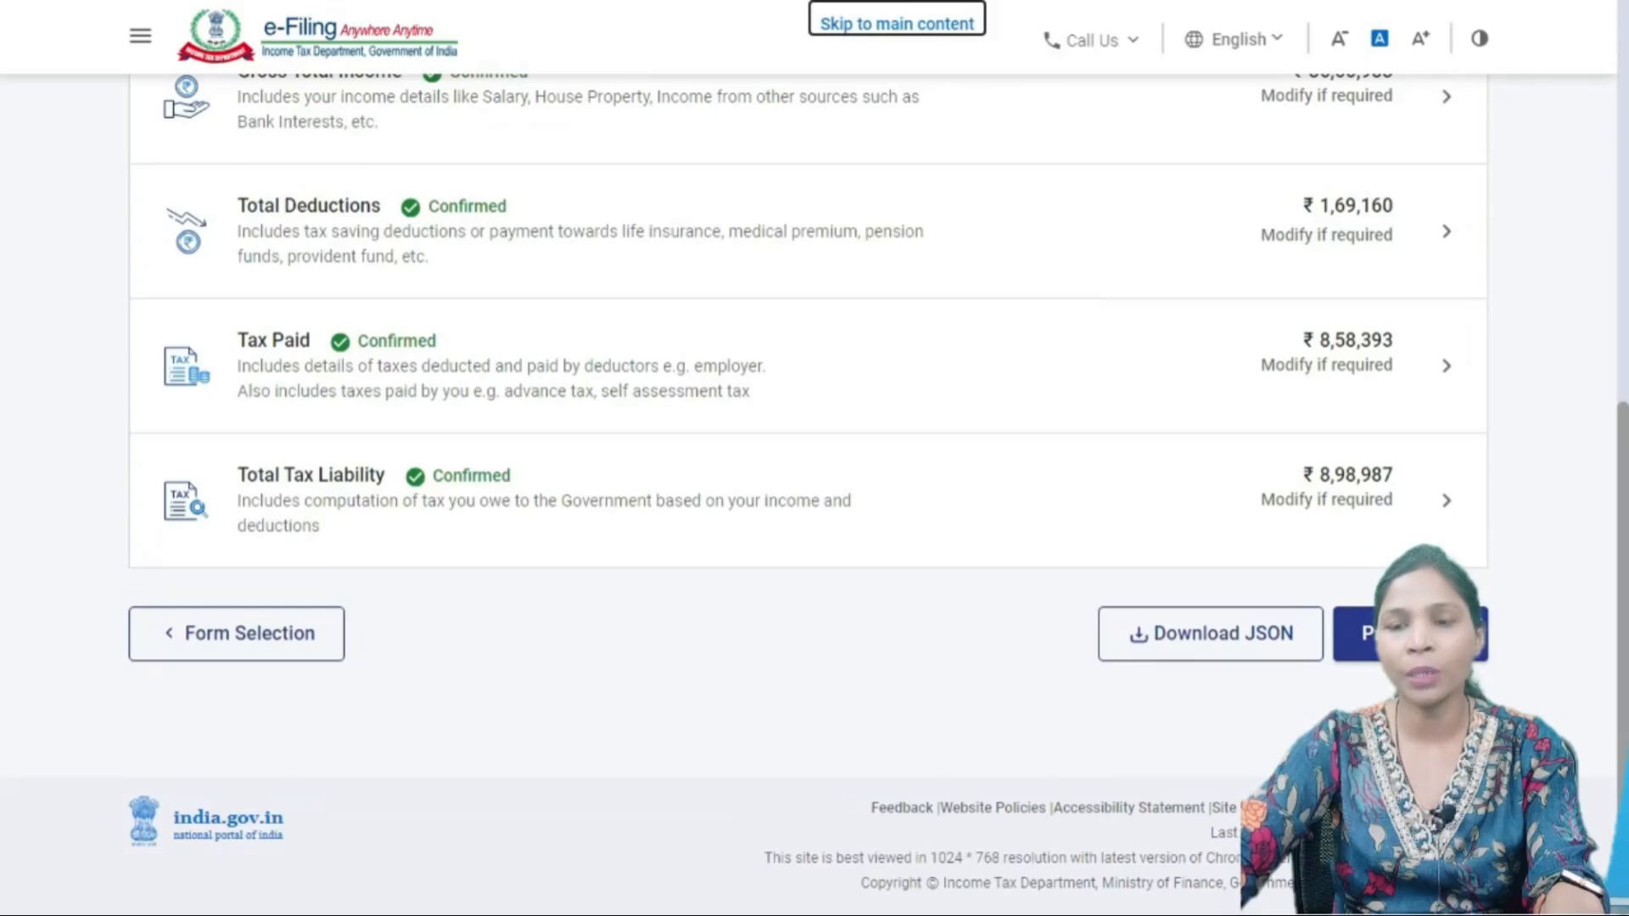
- Proceed to the Tax Summary showing an amount payable of ₹40,590
left_click(1410, 633)
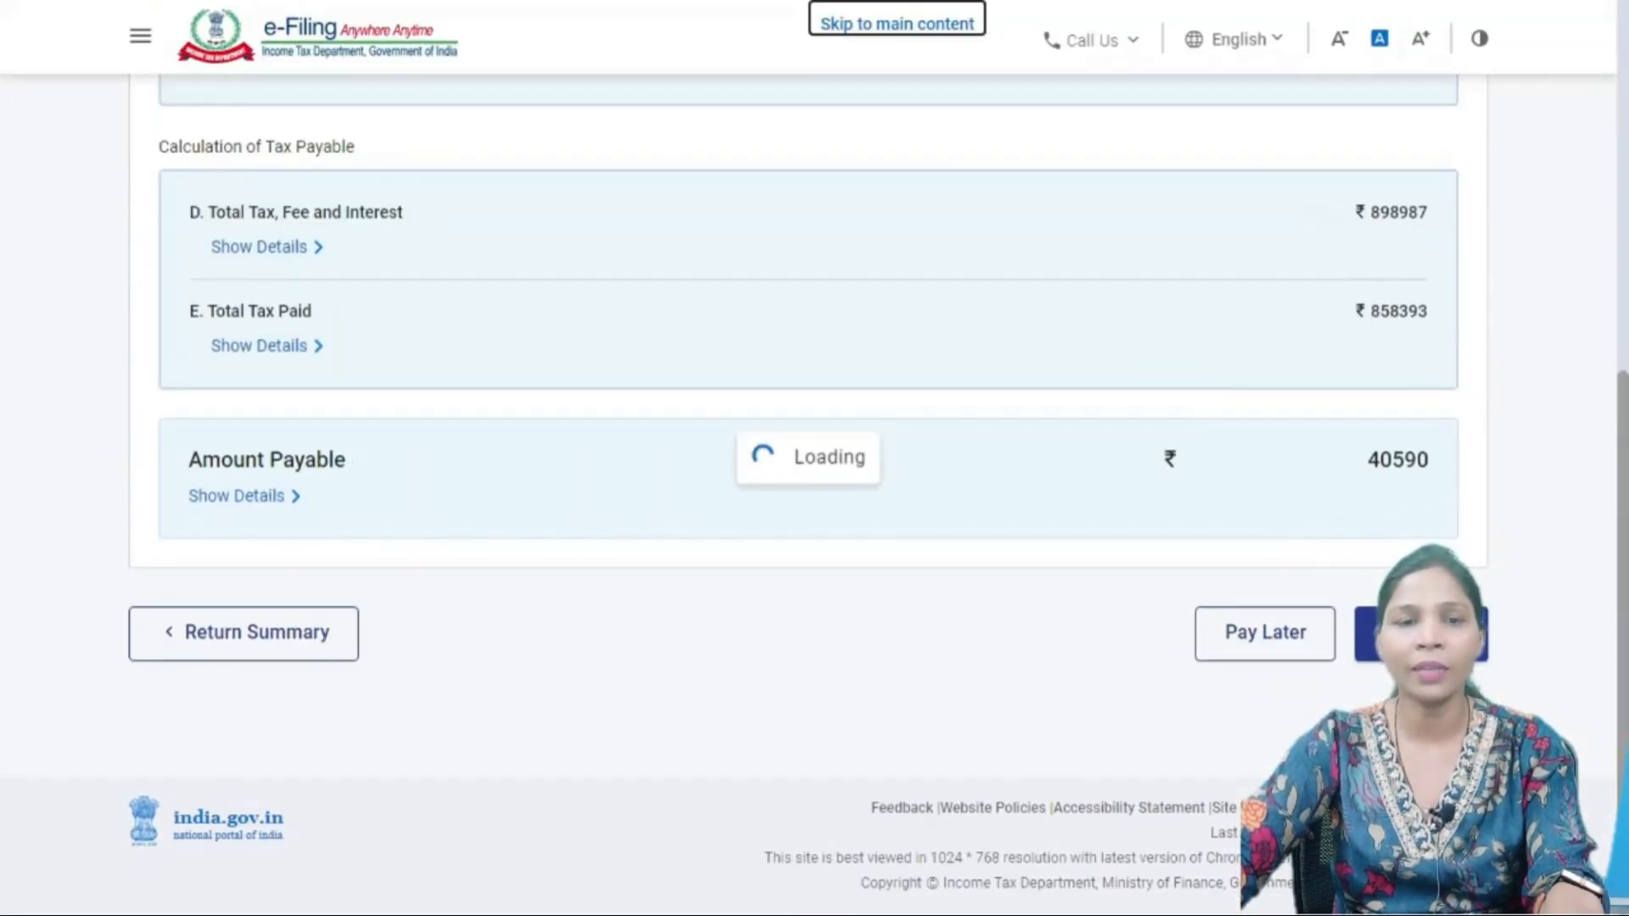
scroll(808, 492, "up", 6)
scroll(808, 492, "down", 2)
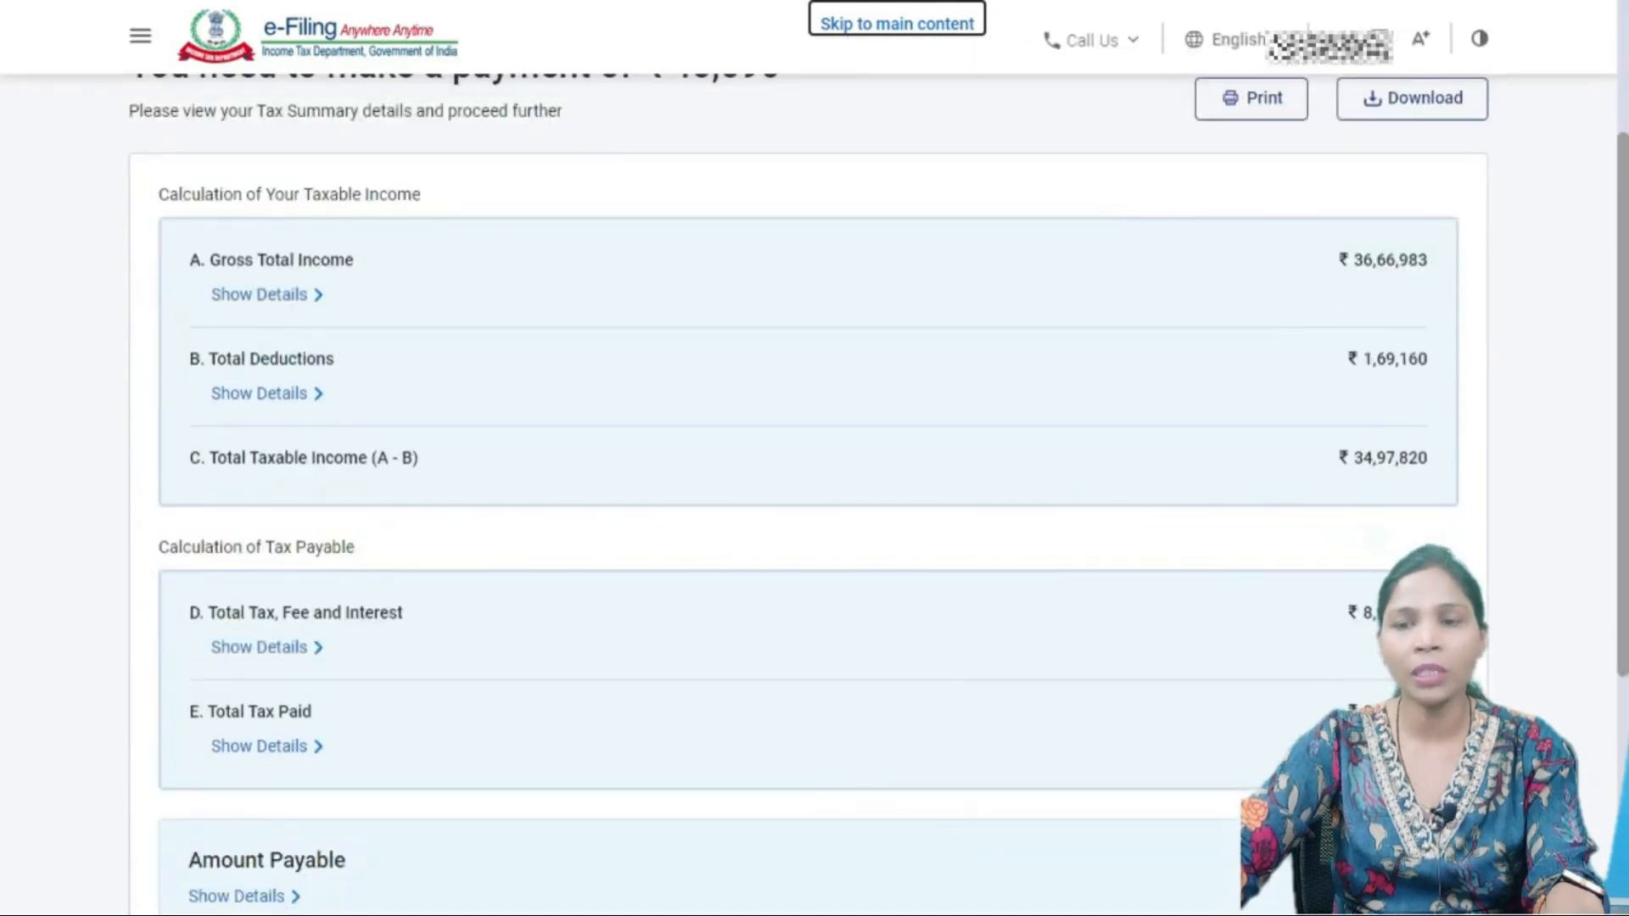
scroll(808, 492, "down", 4)
scroll(808, 492, "up", 1)
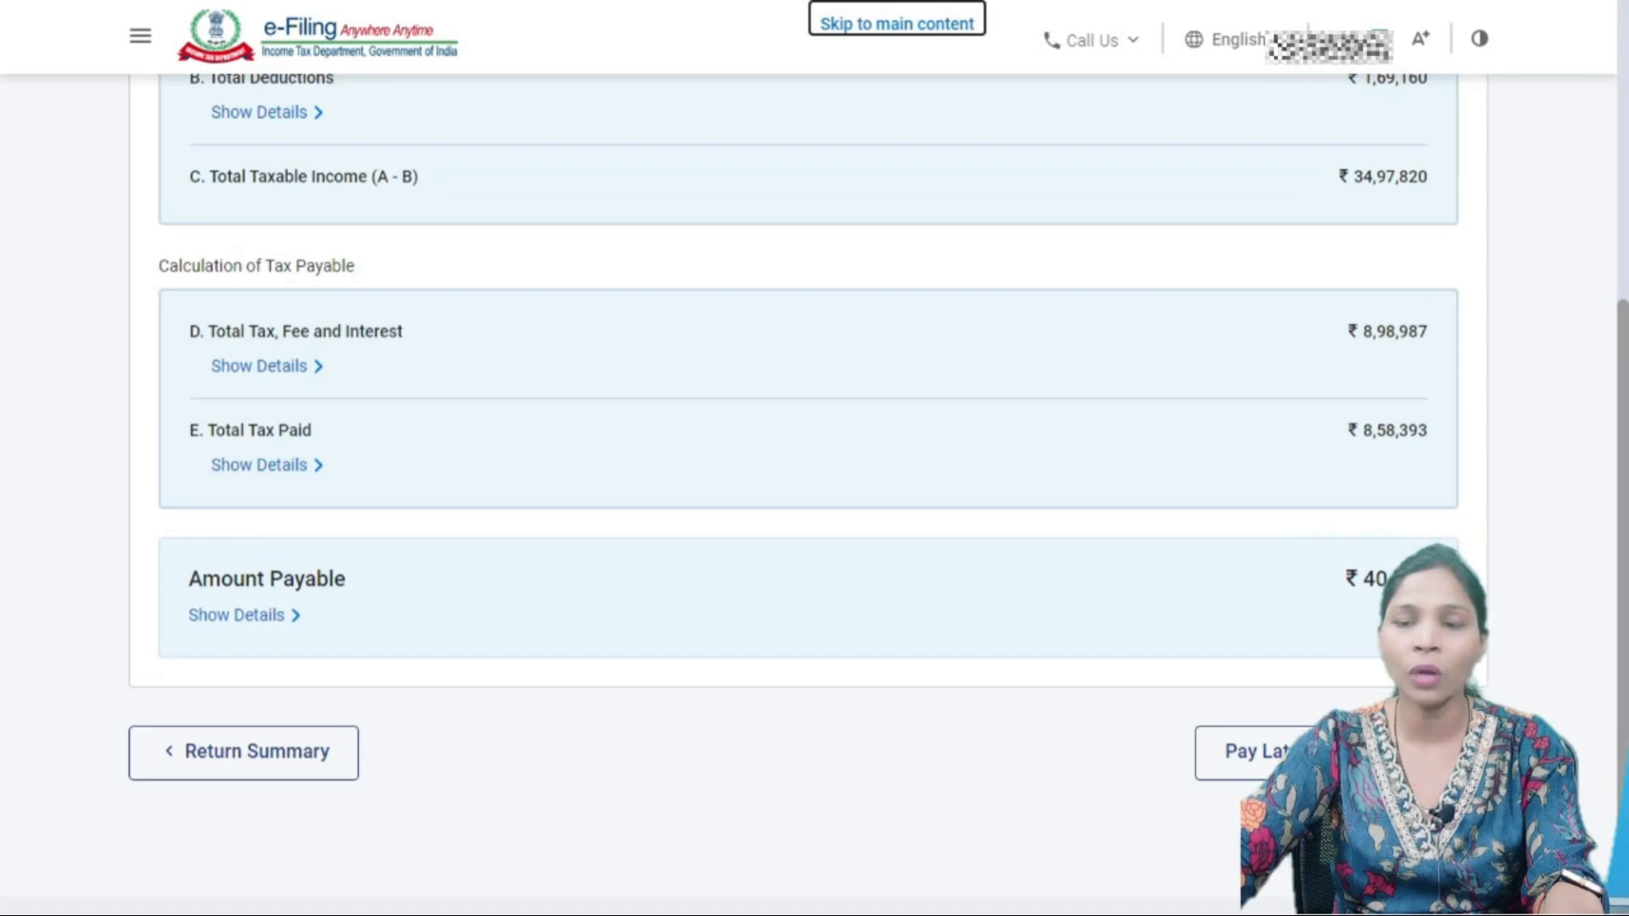
- Start paying the ₹40,590 Self-Assessment Tax (300) for AY 2024-25 and continue to payment modes
left_click(1417, 753)
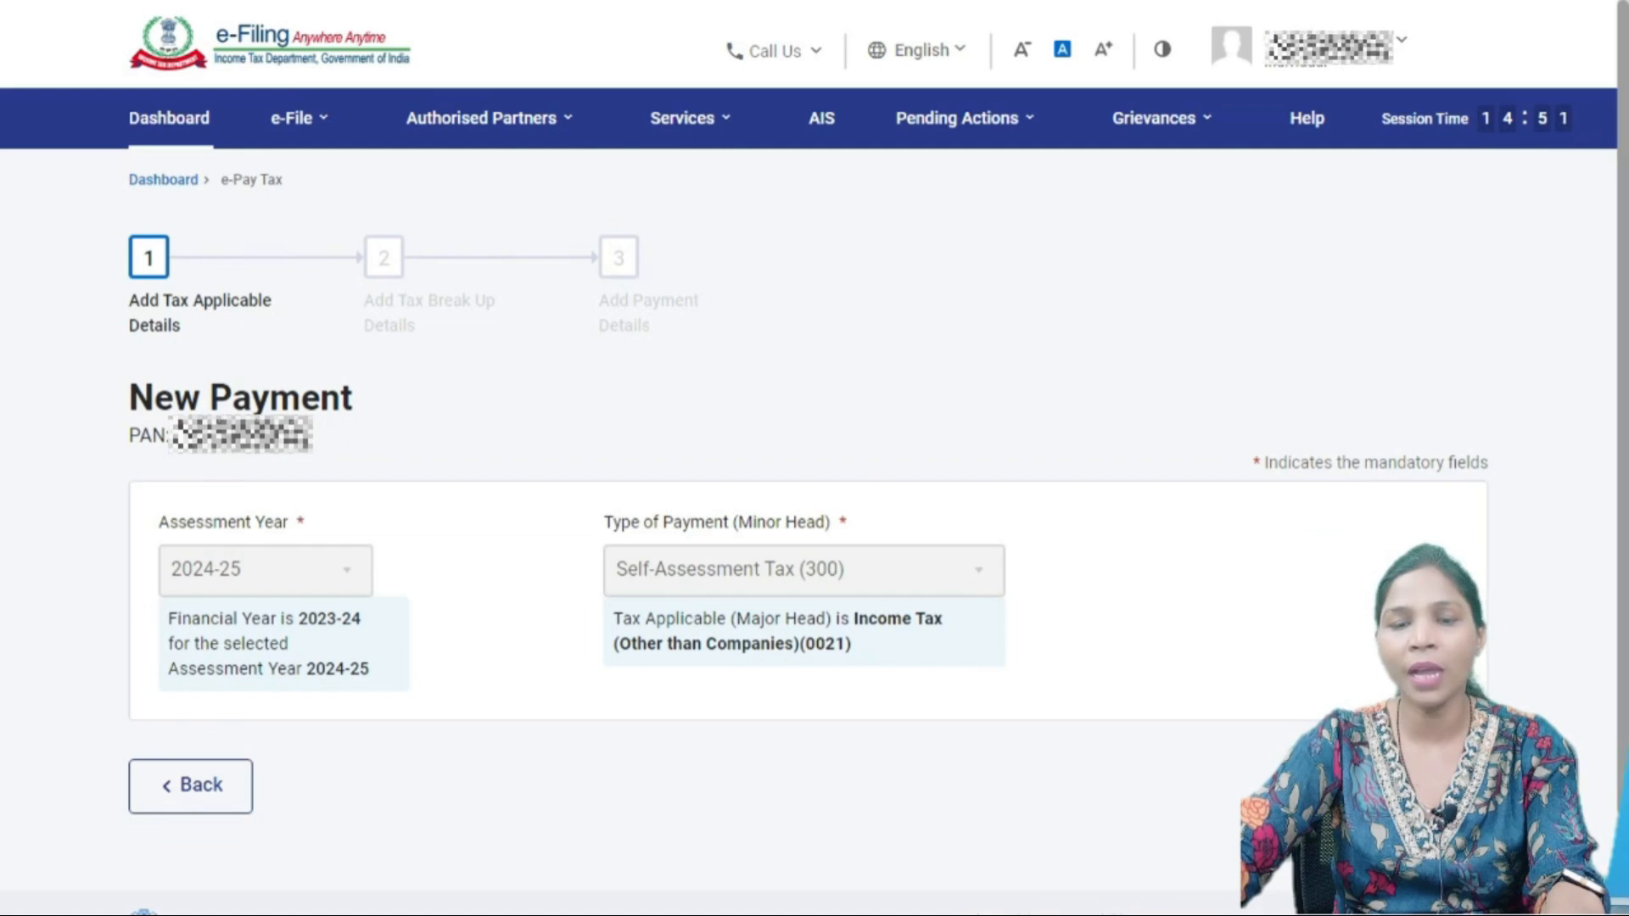
scroll(808, 526, "down", 3)
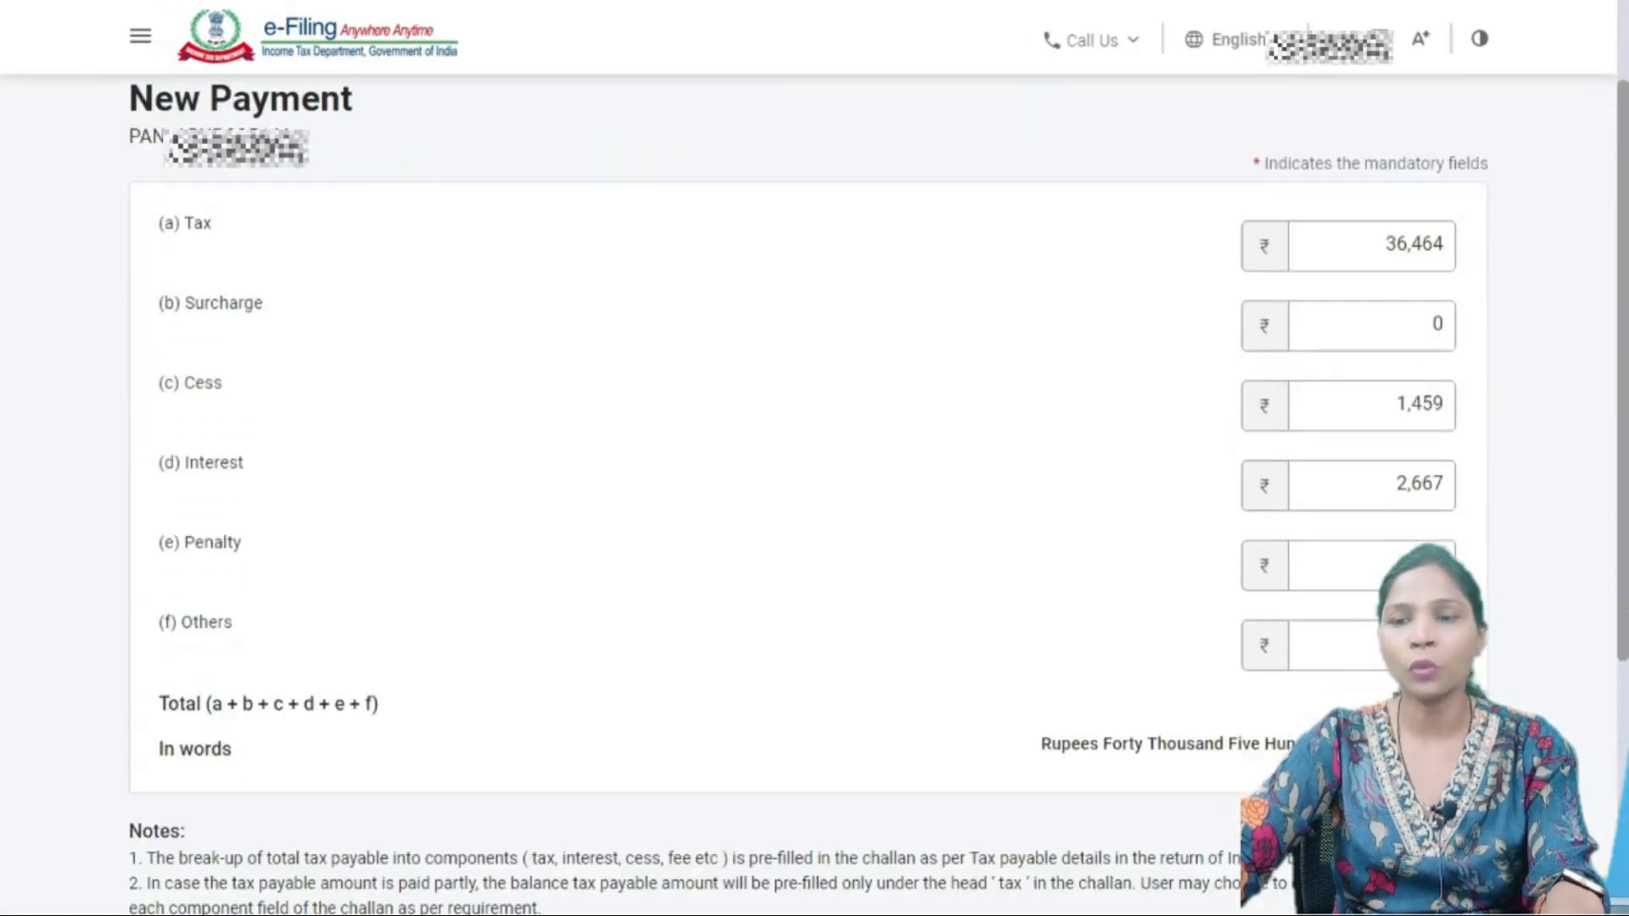
scroll(807, 527, "down", 3)
scroll(807, 526, "up", 3)
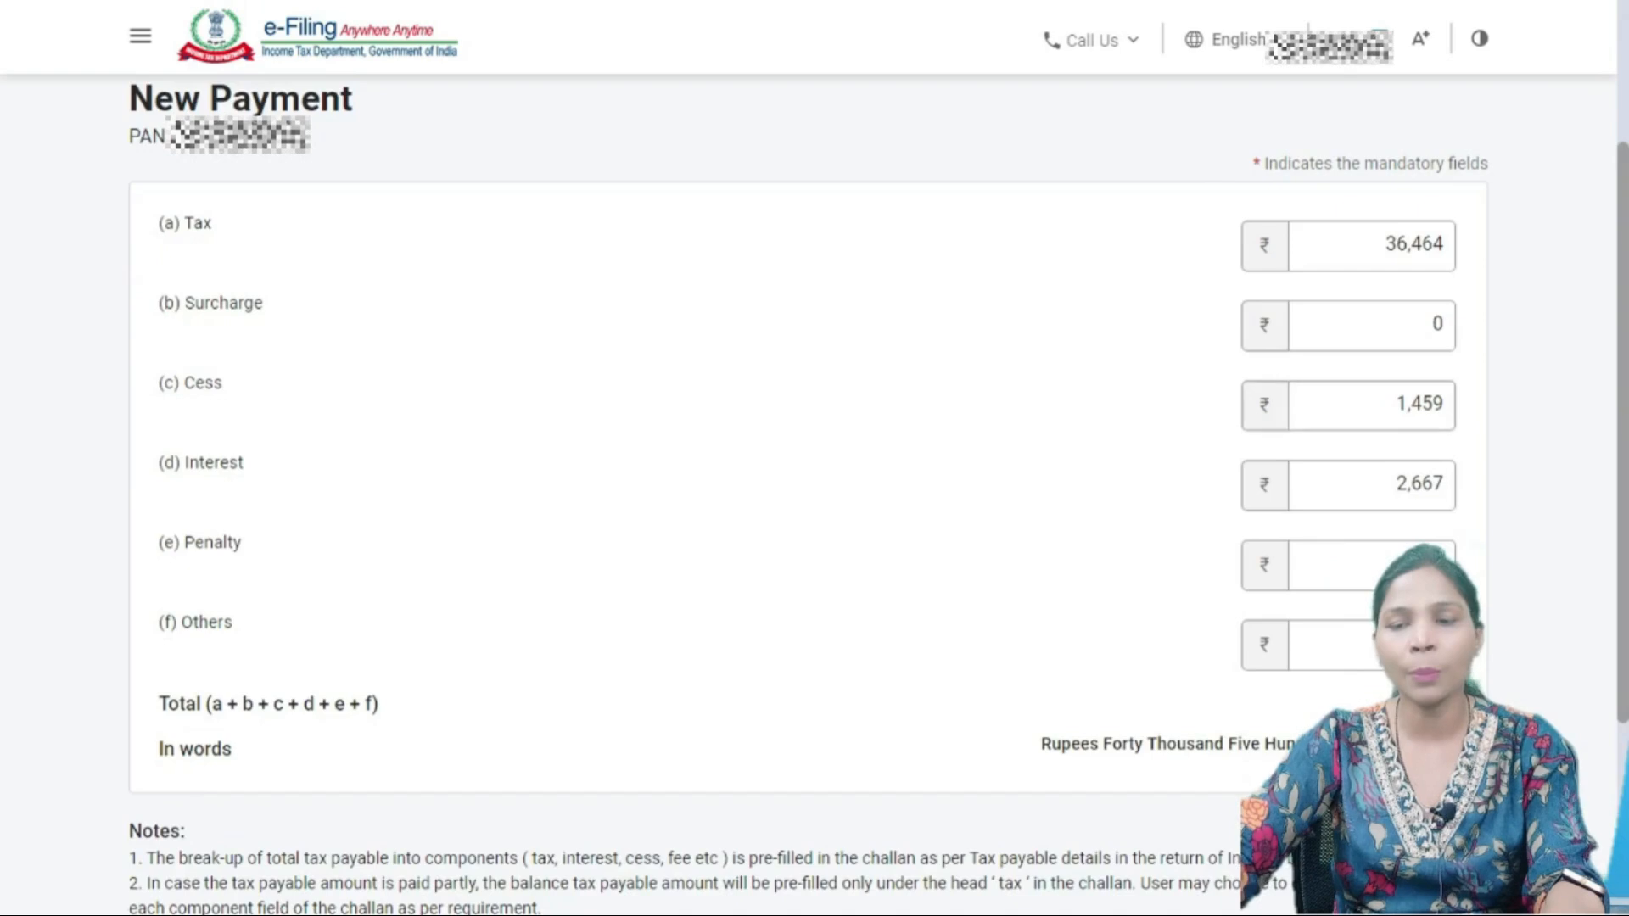
scroll(808, 526, "down", 3)
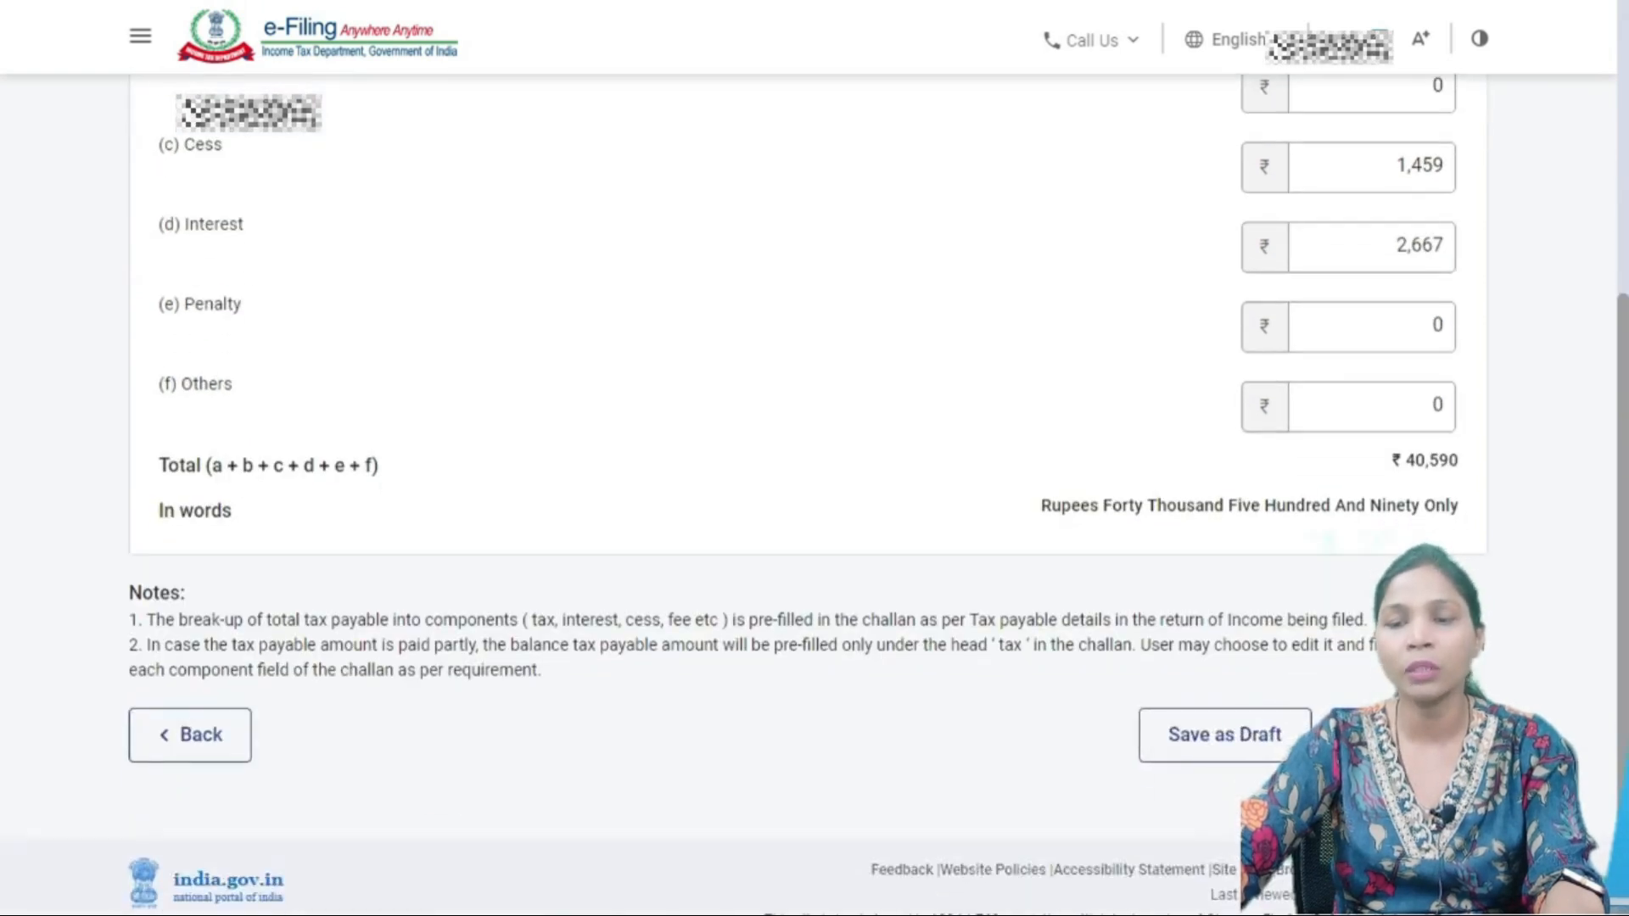
left_click(1409, 735)
- Scroll through the Select Payment Mode list of Net Banking banks and other payment modes
scroll(808, 526, "down", 3)
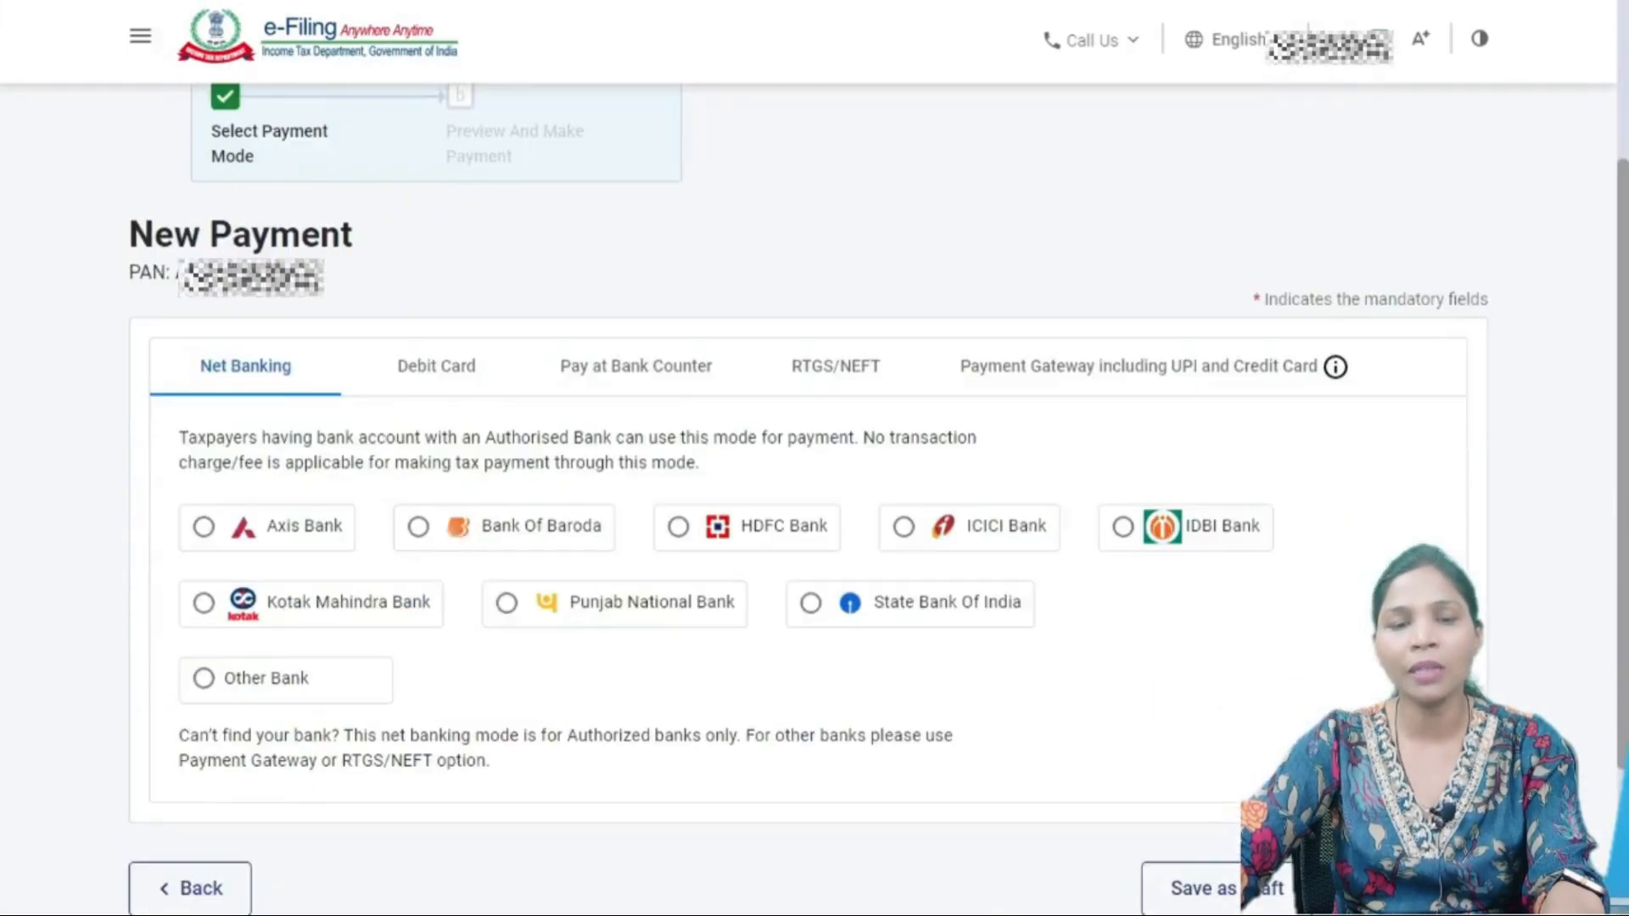
scroll(807, 526, "down", 1)
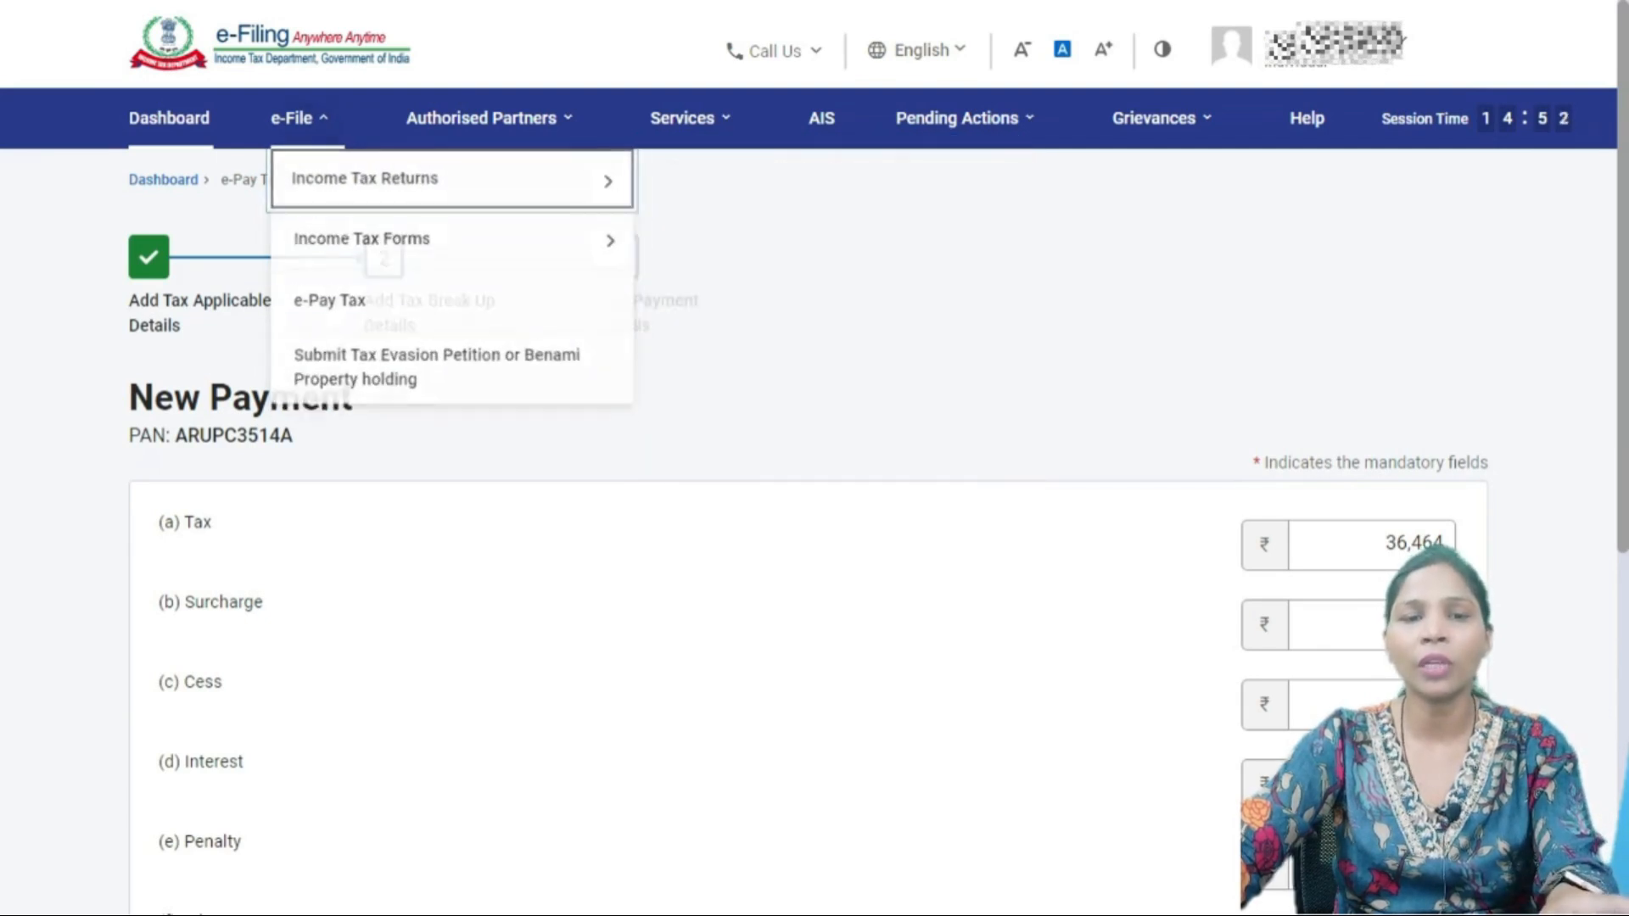
- Choose AY 2024-25 with online filing and resume the saved ITR-1 draft from May 3, 2024
left_click(775, 166)
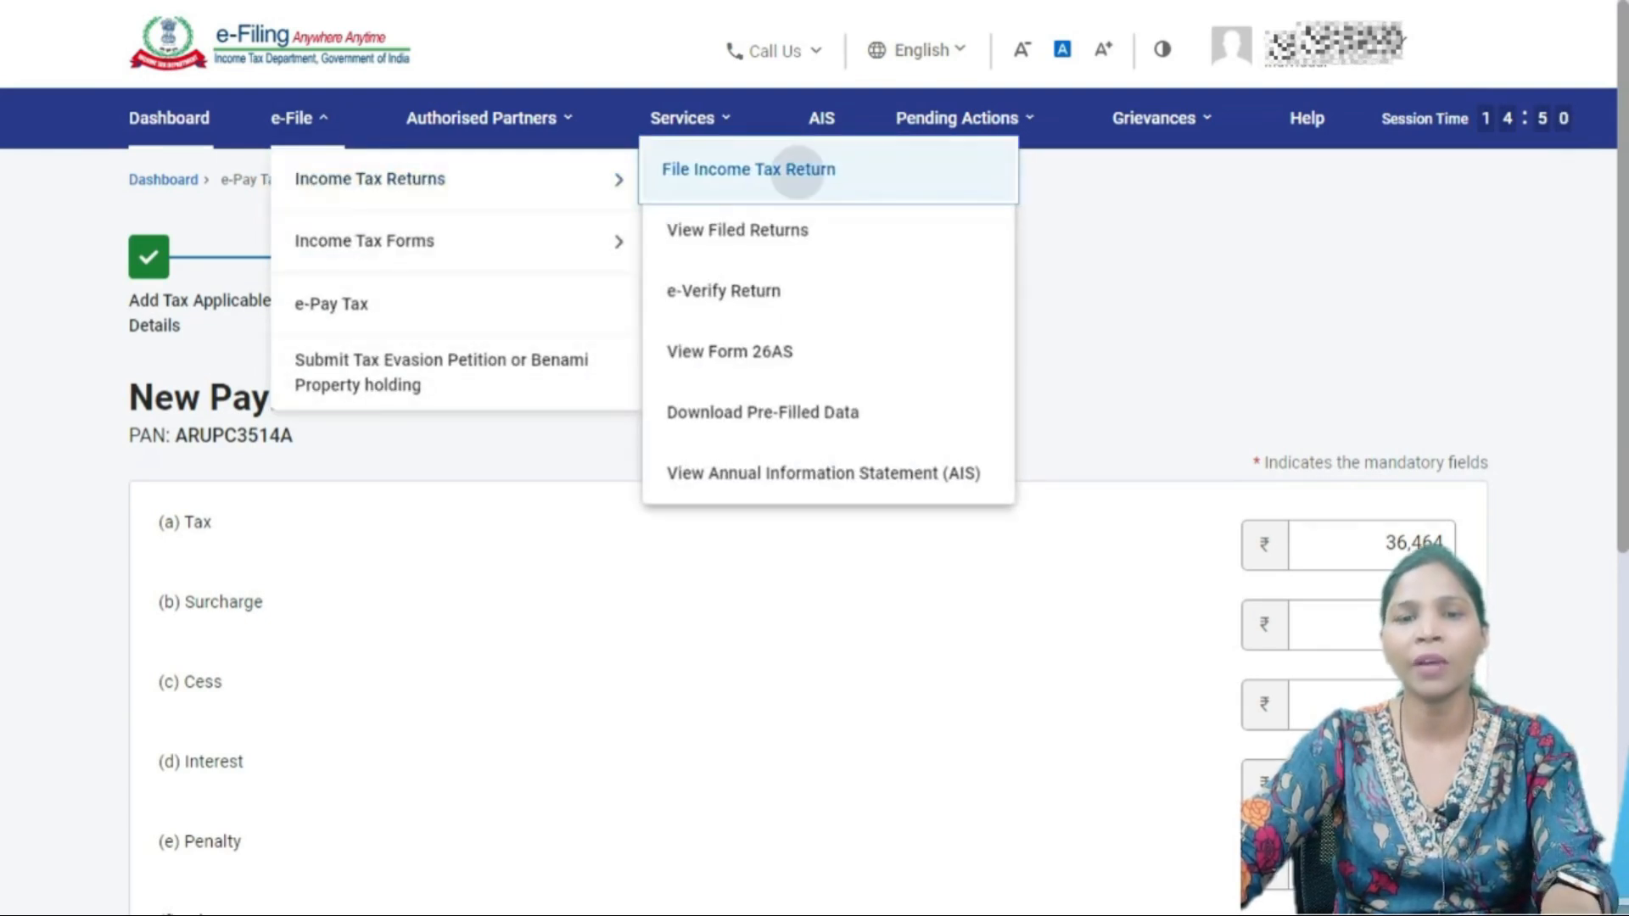
left_click(356, 400)
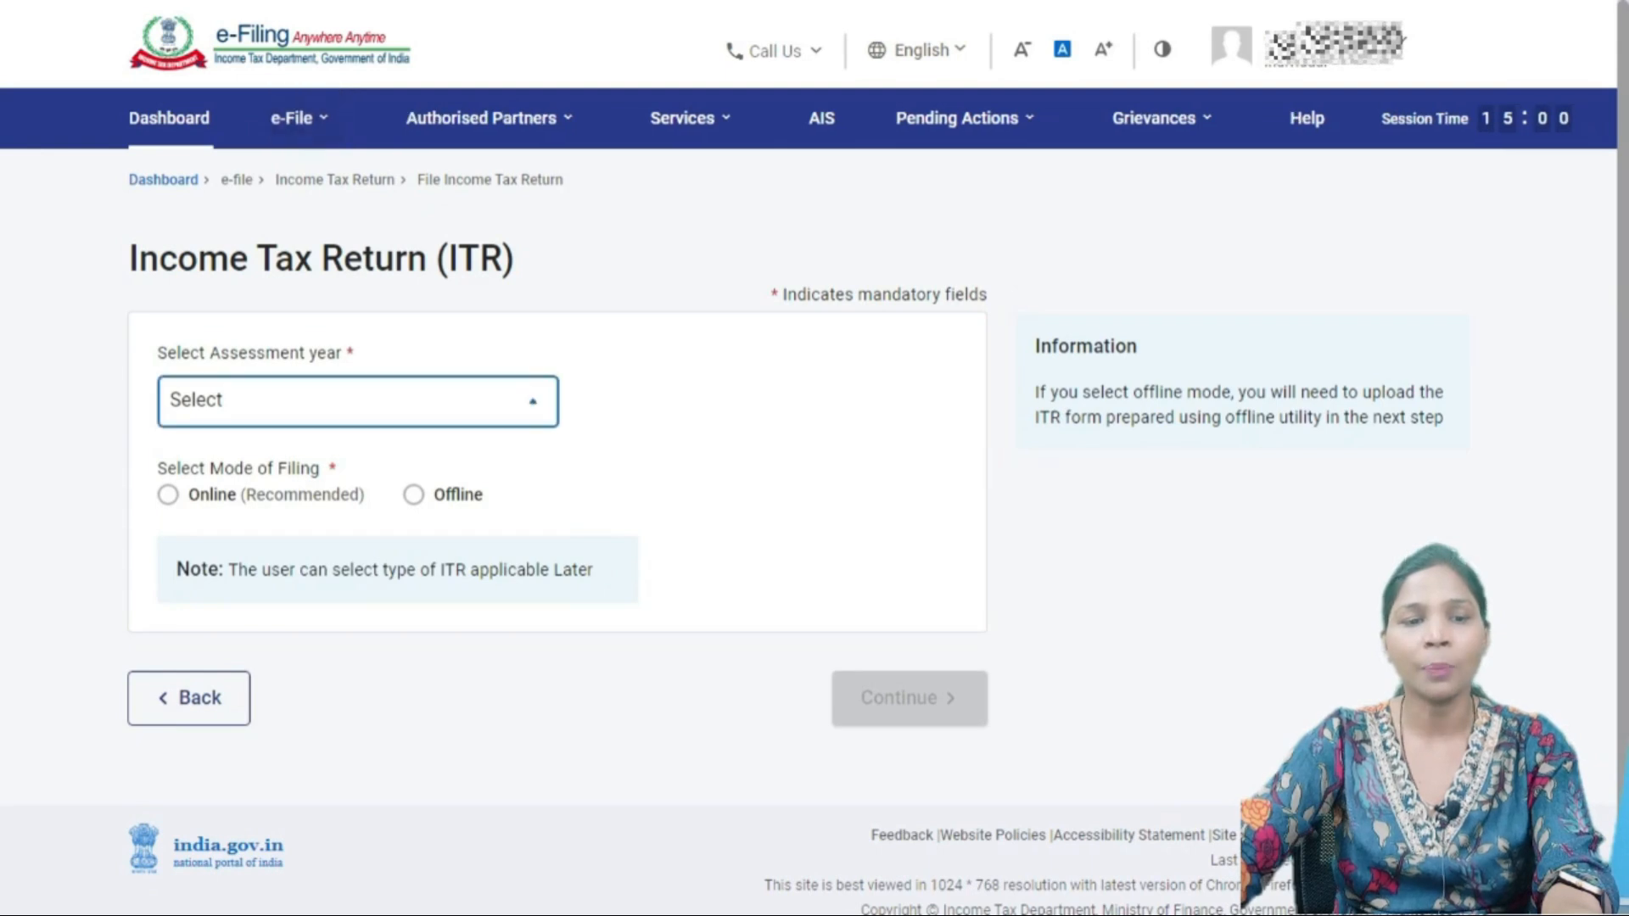
left_click(293, 509)
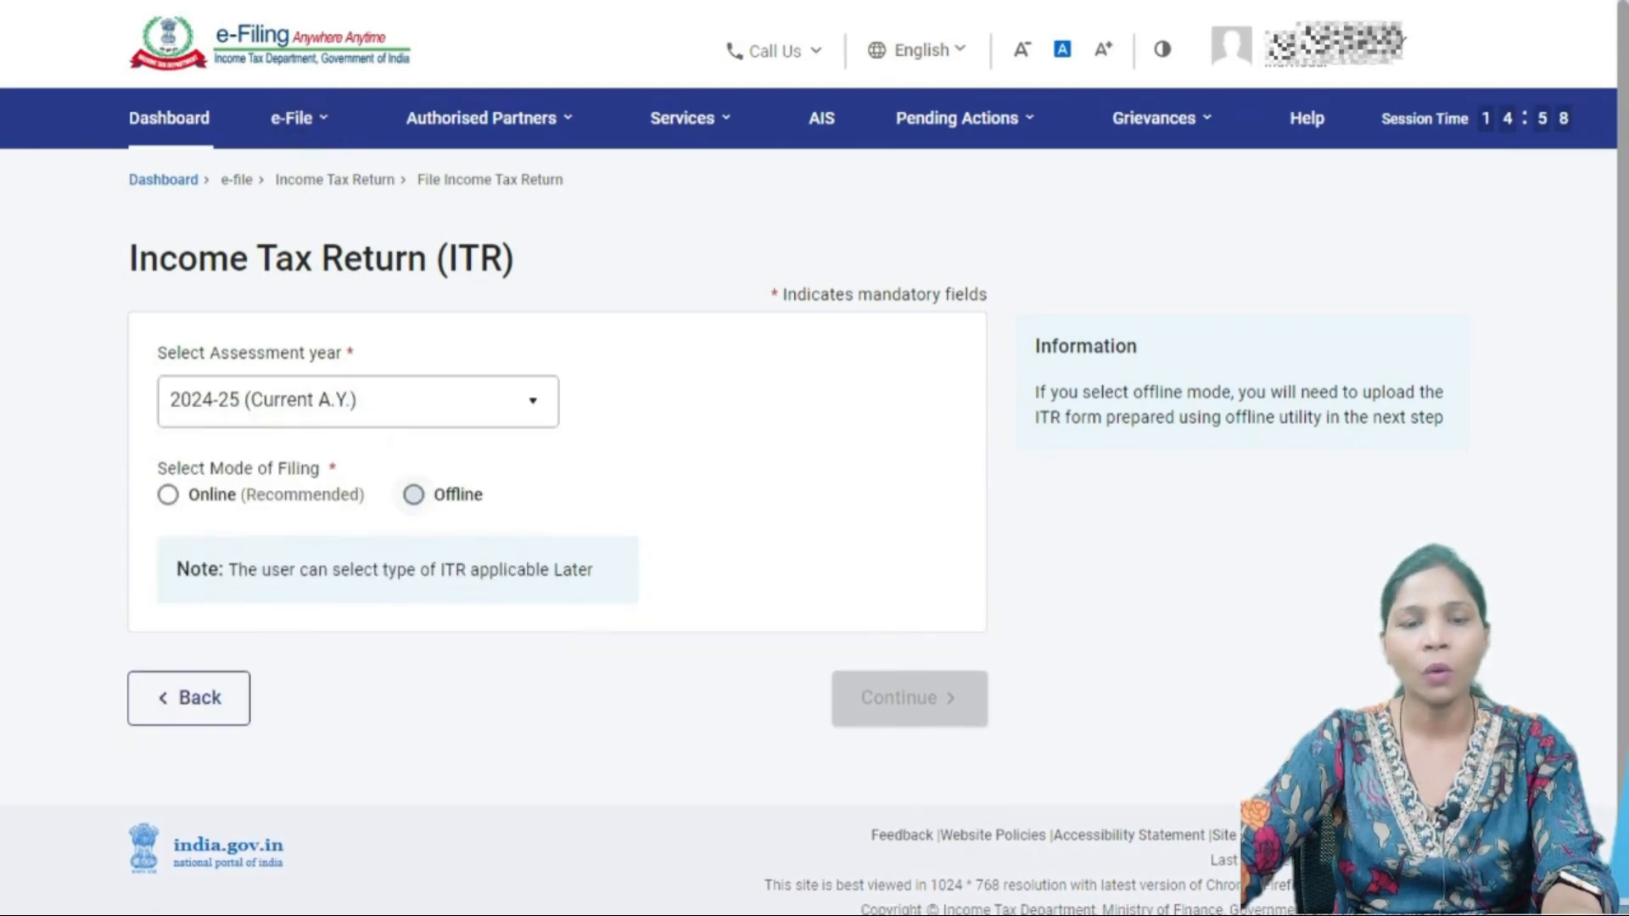
left_click(414, 494)
left_click(168, 494)
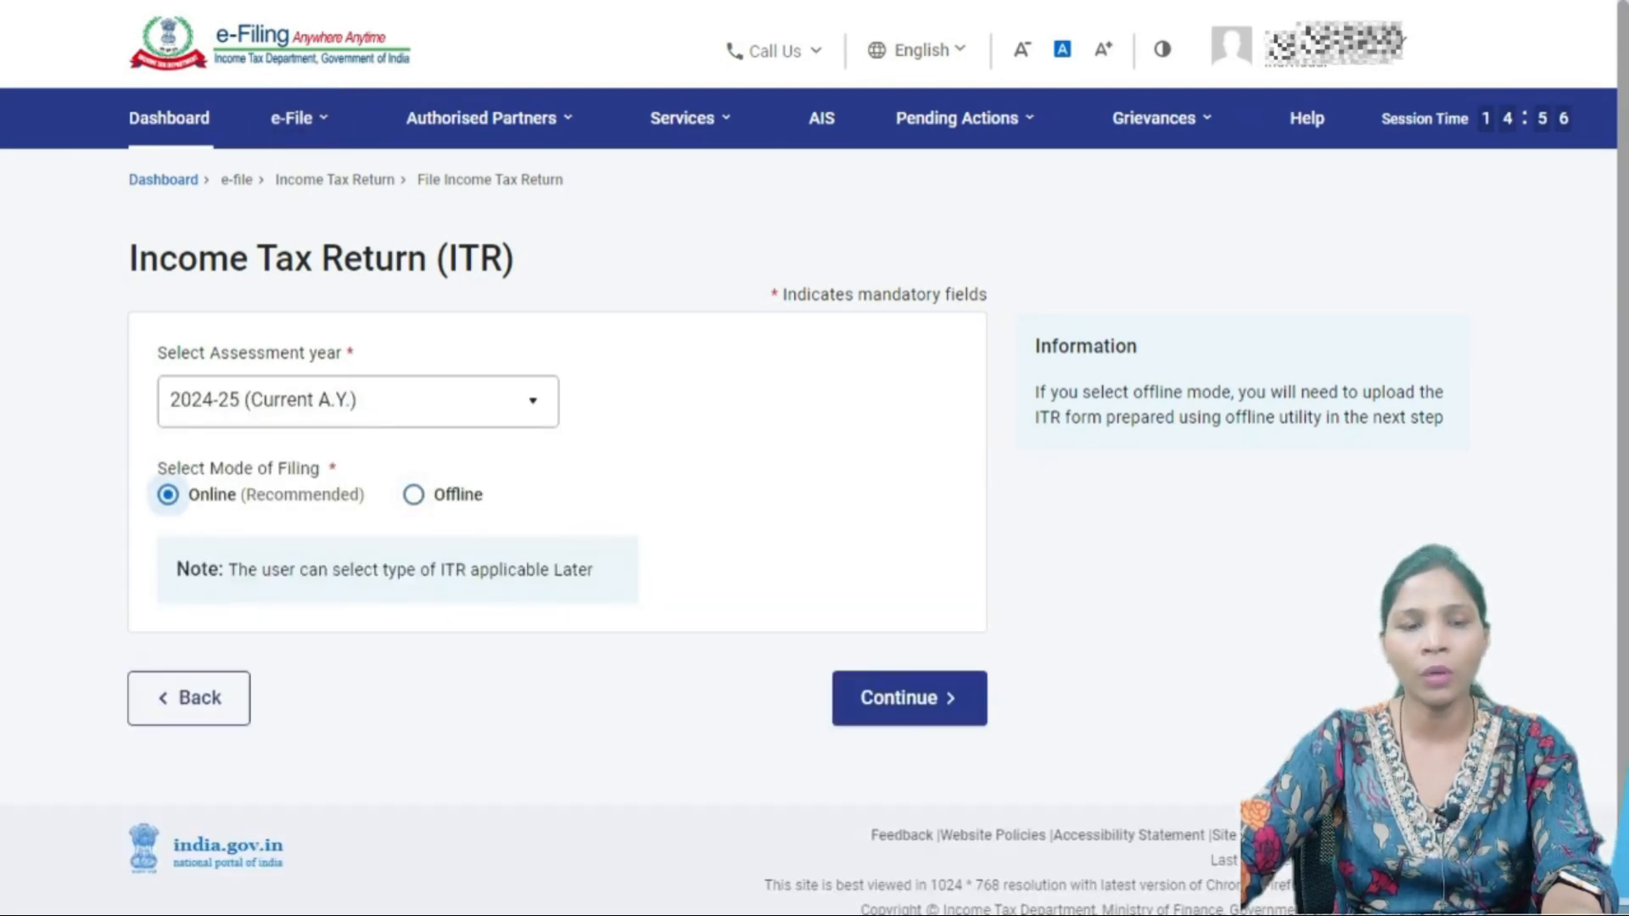
left_click(908, 698)
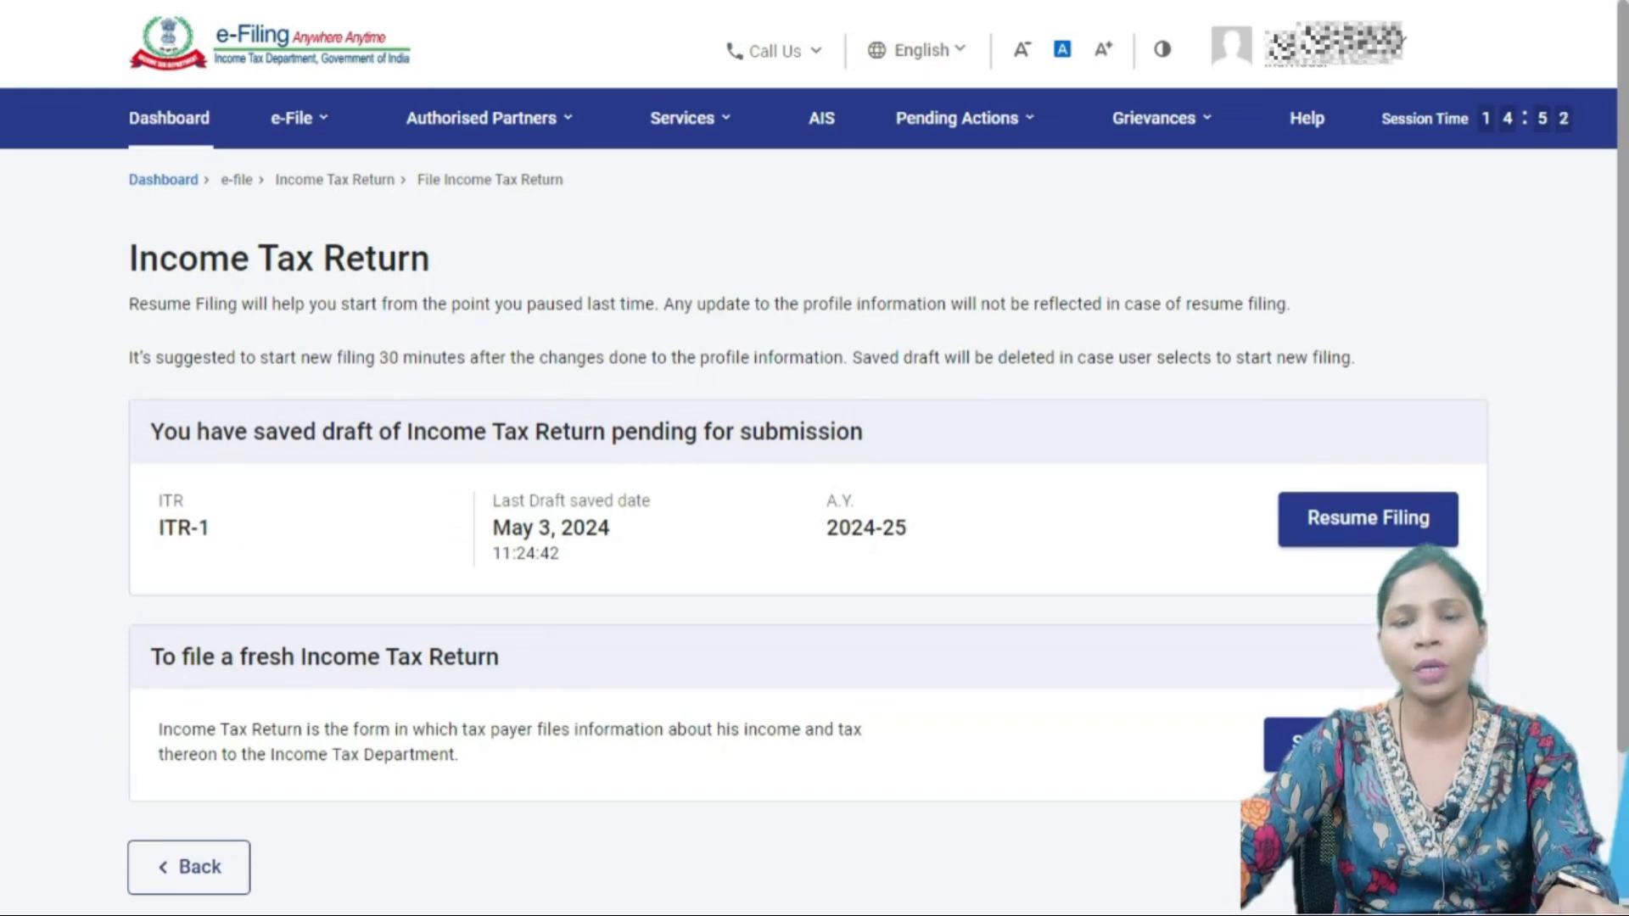
left_click(1368, 519)
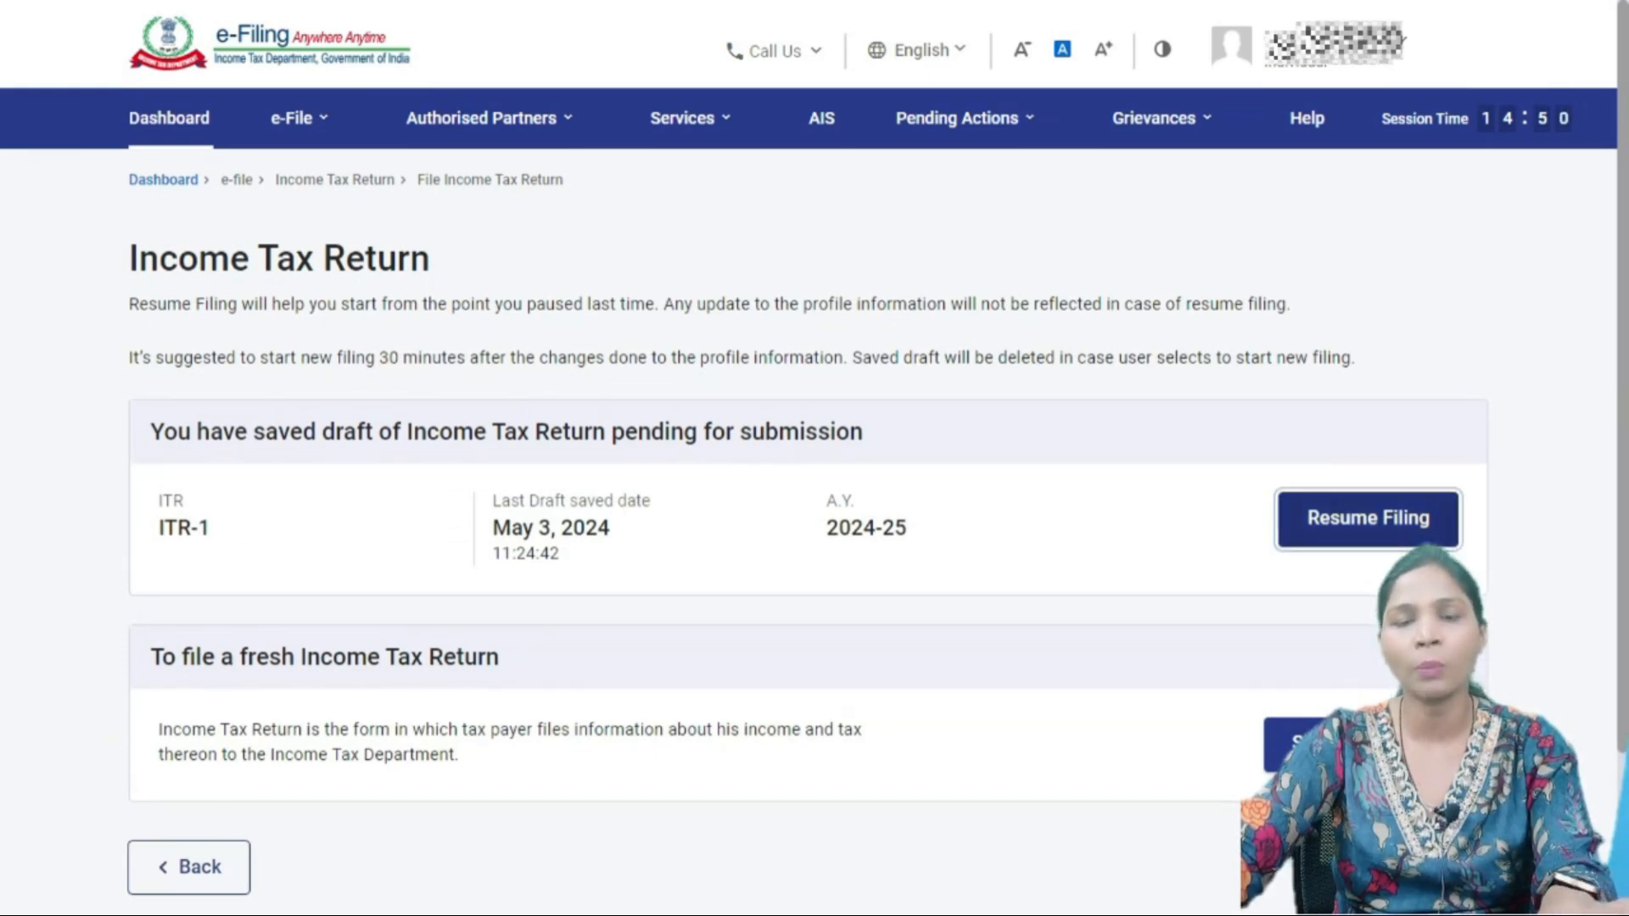
scroll(806, 509, "down", 8)
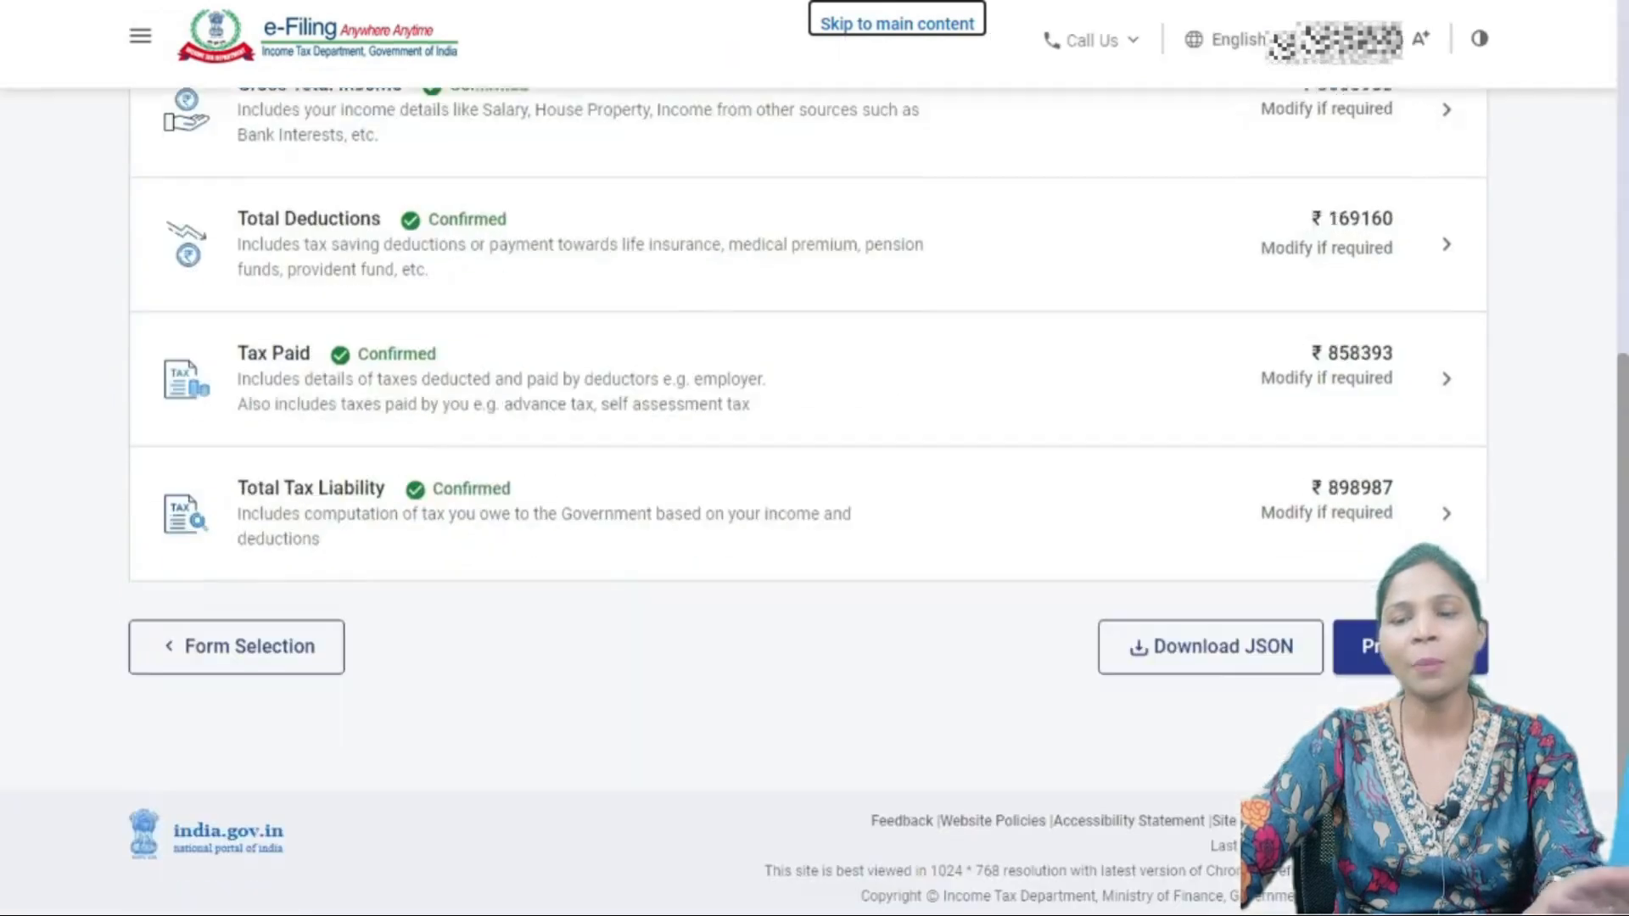
left_click(1088, 271)
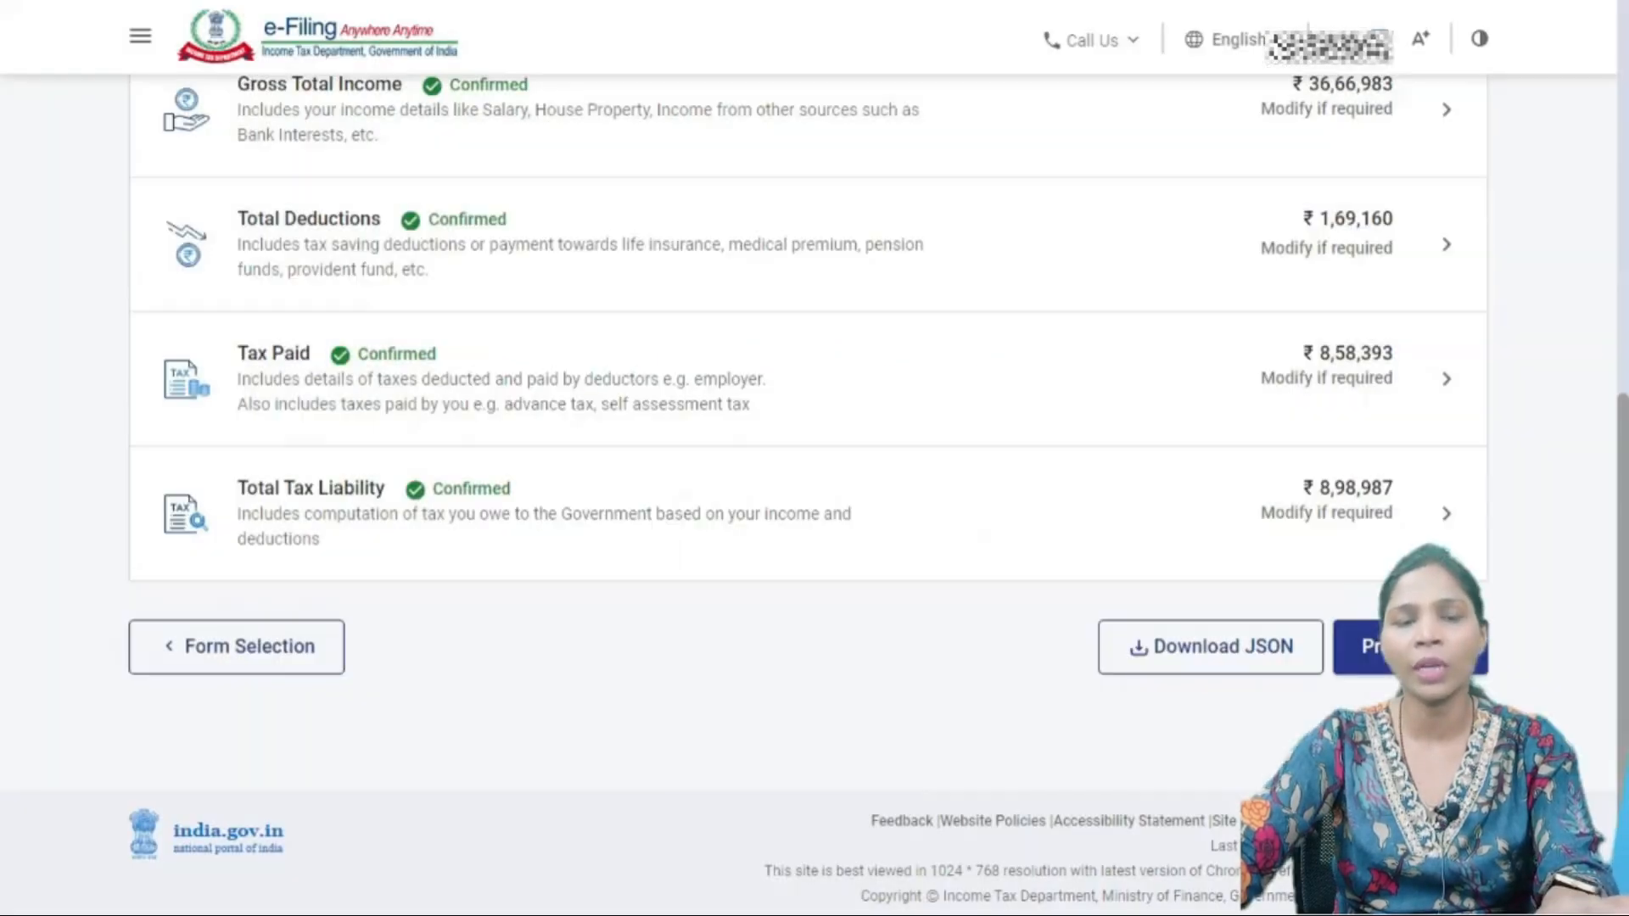
left_click(1410, 647)
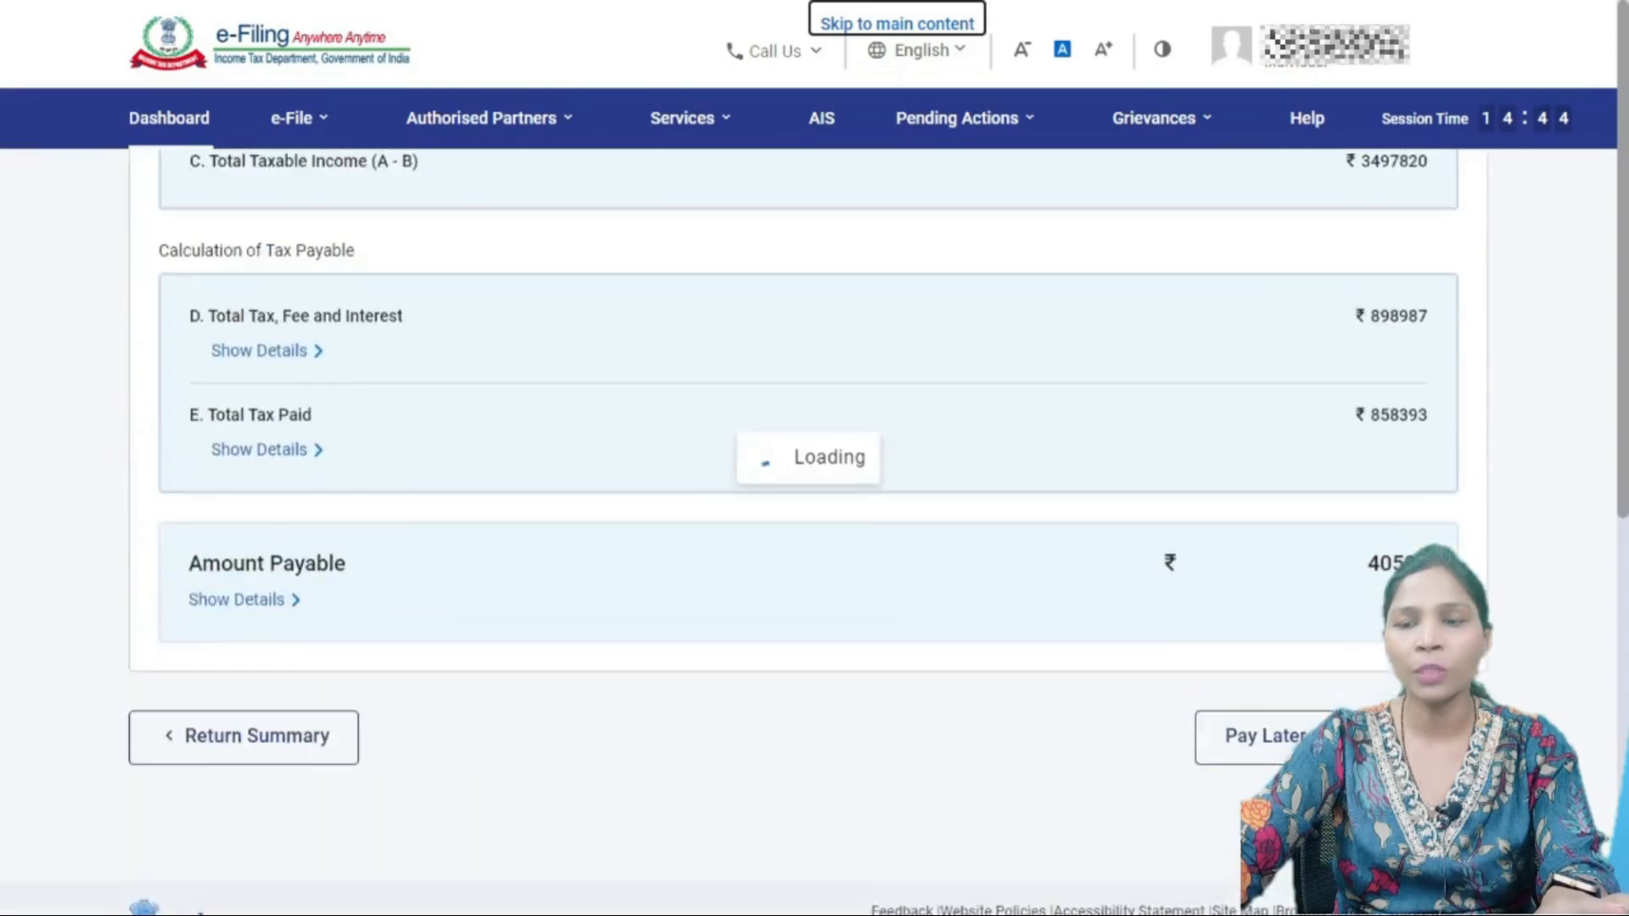
scroll(1264, 633, "down", 8)
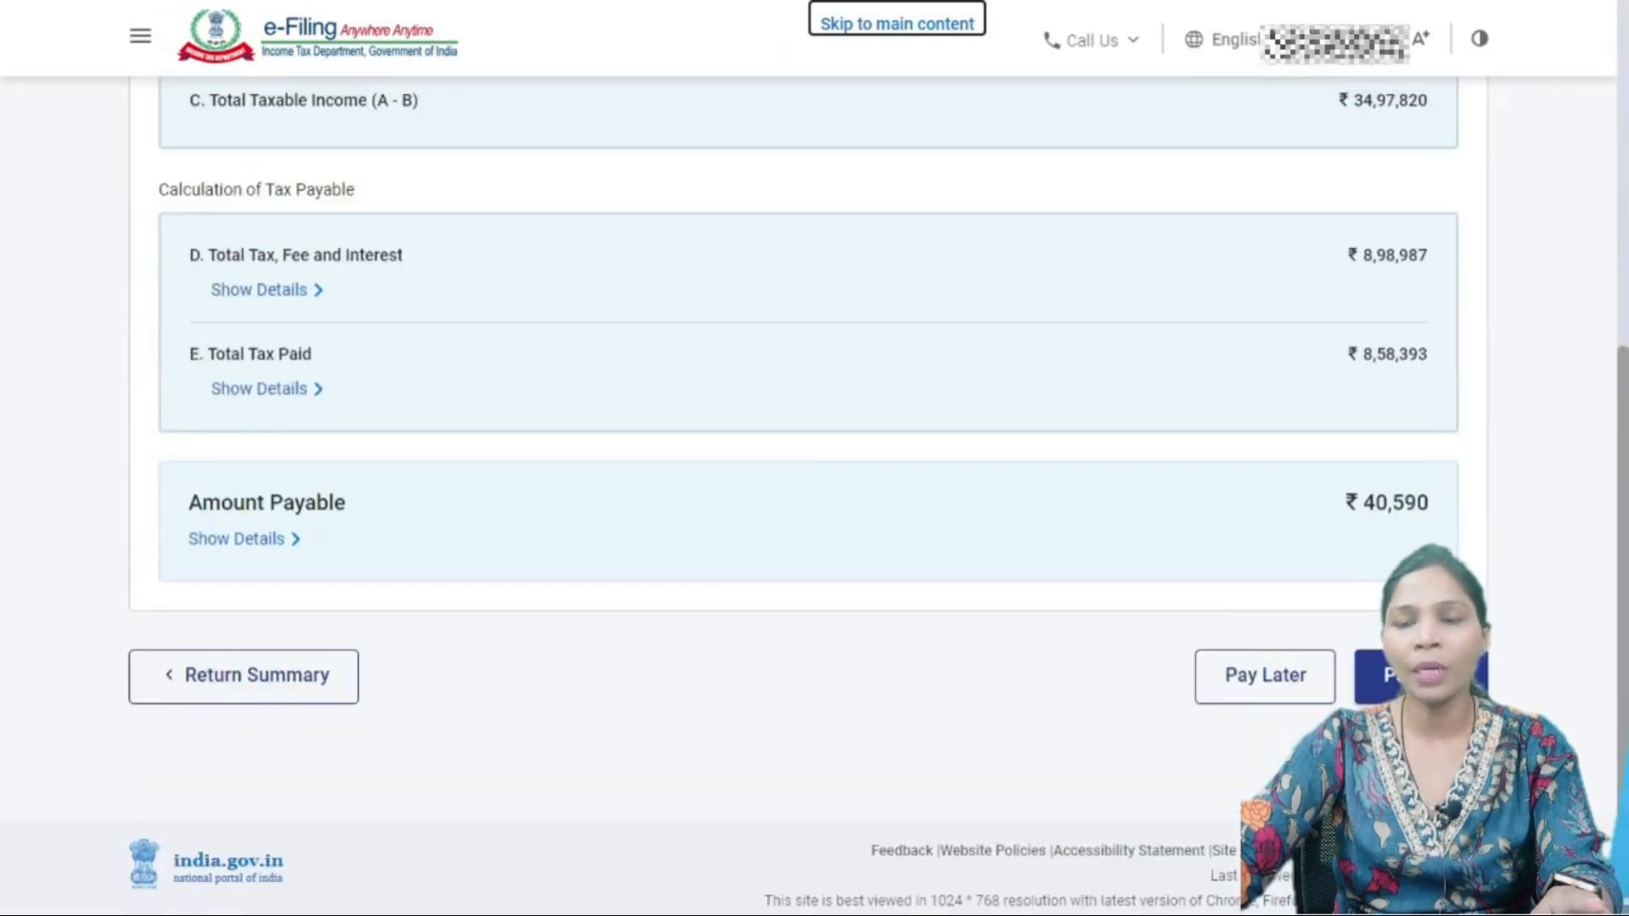
left_click(1265, 632)
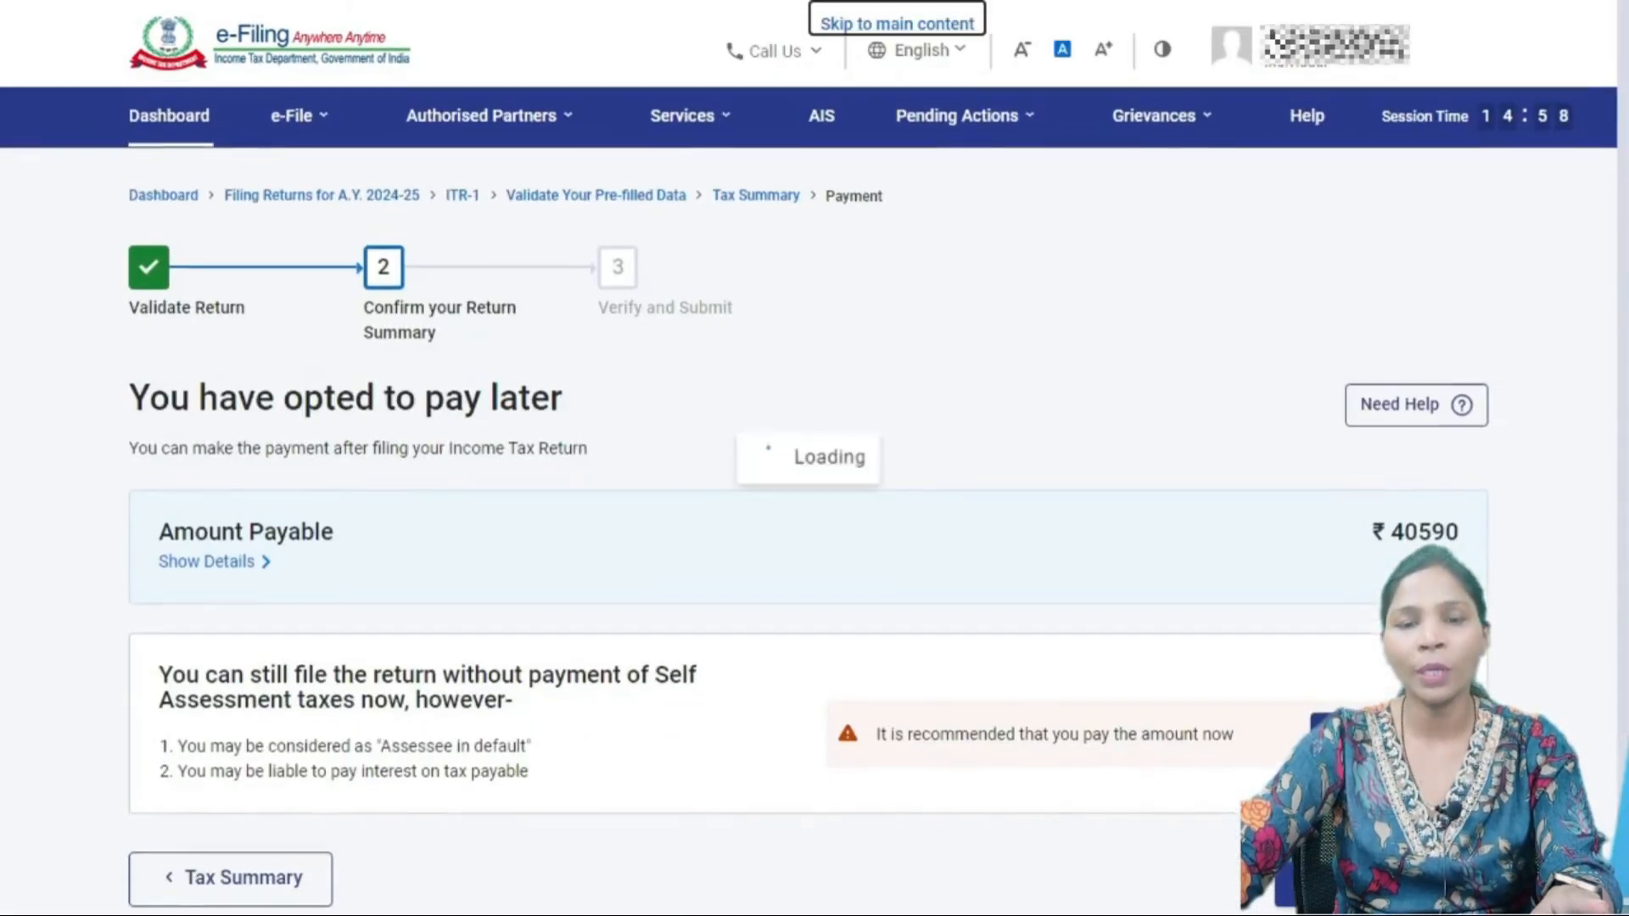
scroll(1264, 632, "down", 3)
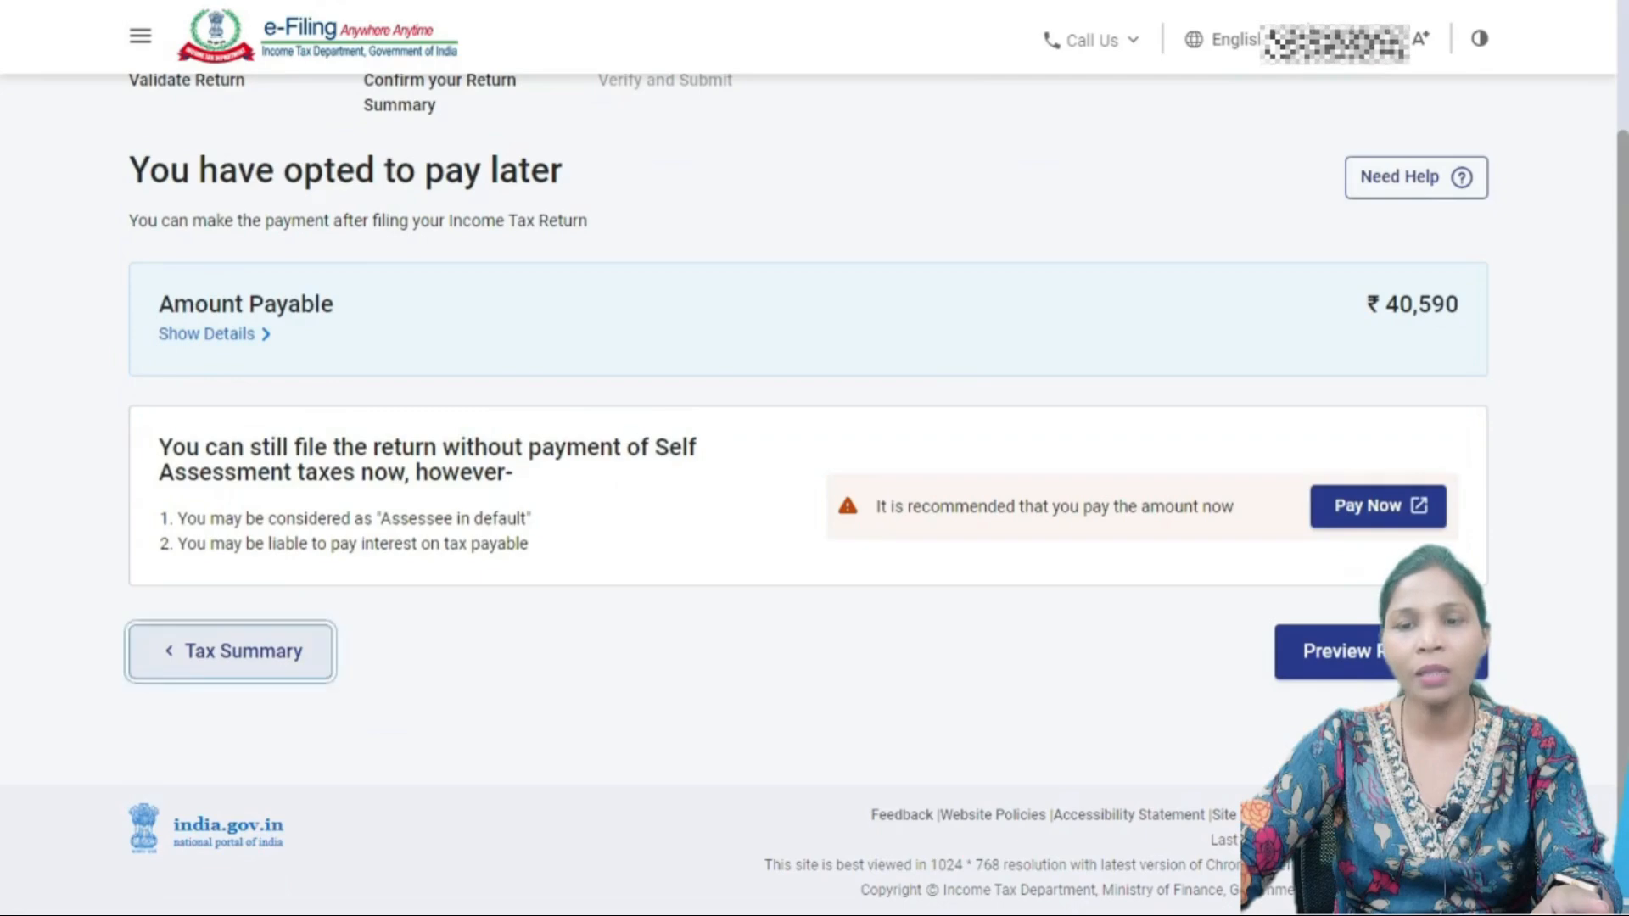
left_click(231, 651)
scroll(231, 652, "down", 10)
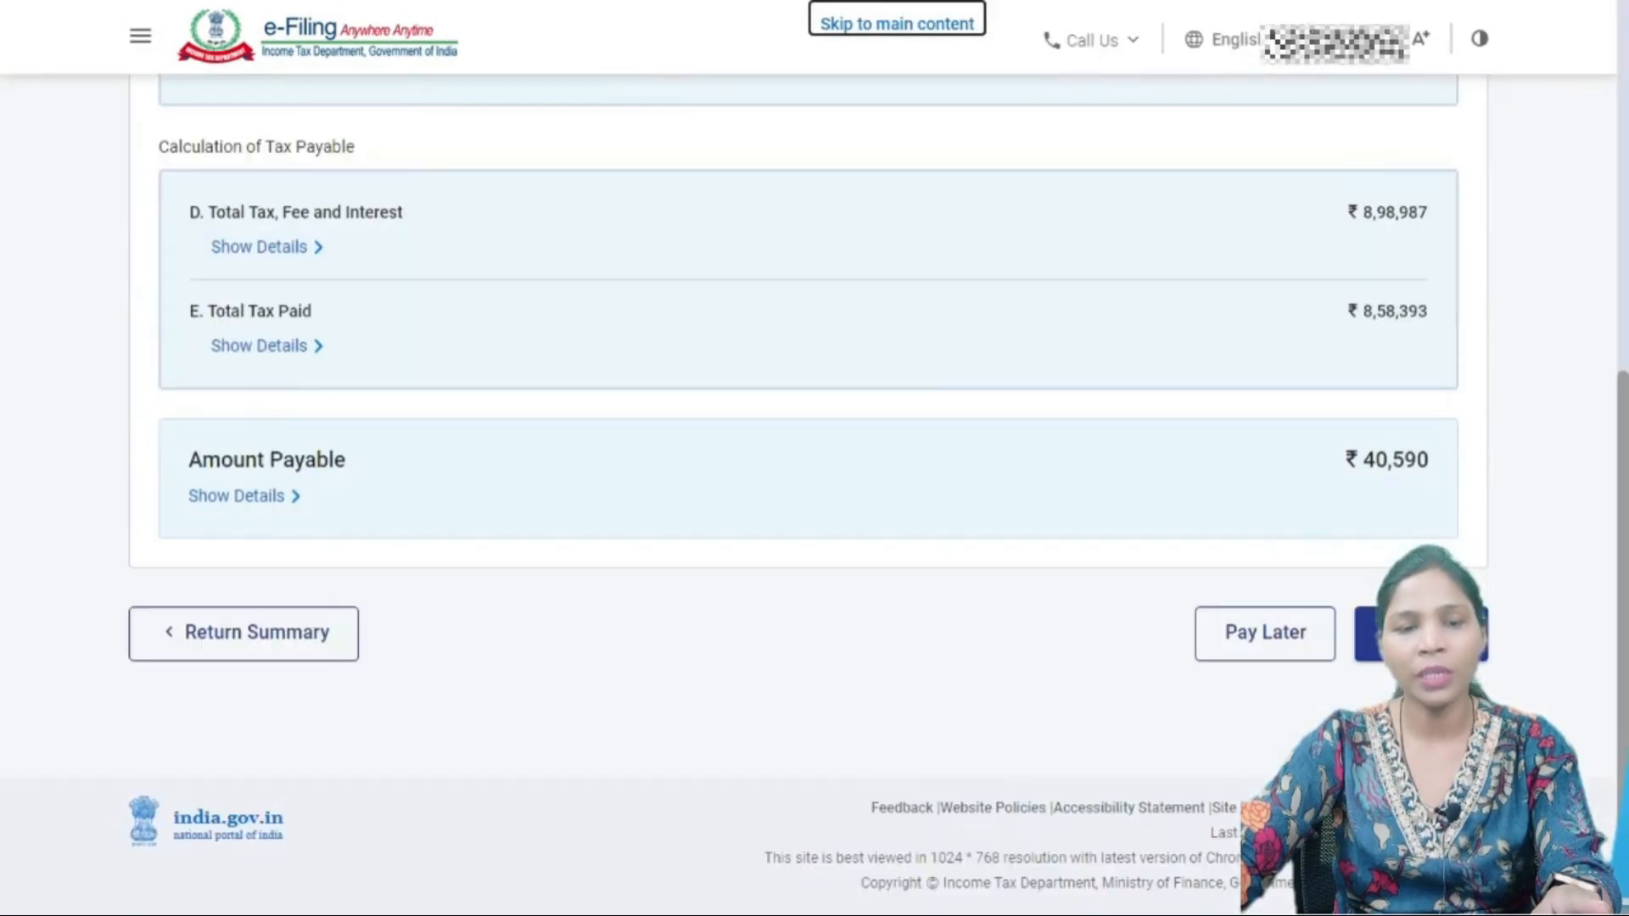
left_click(244, 633)
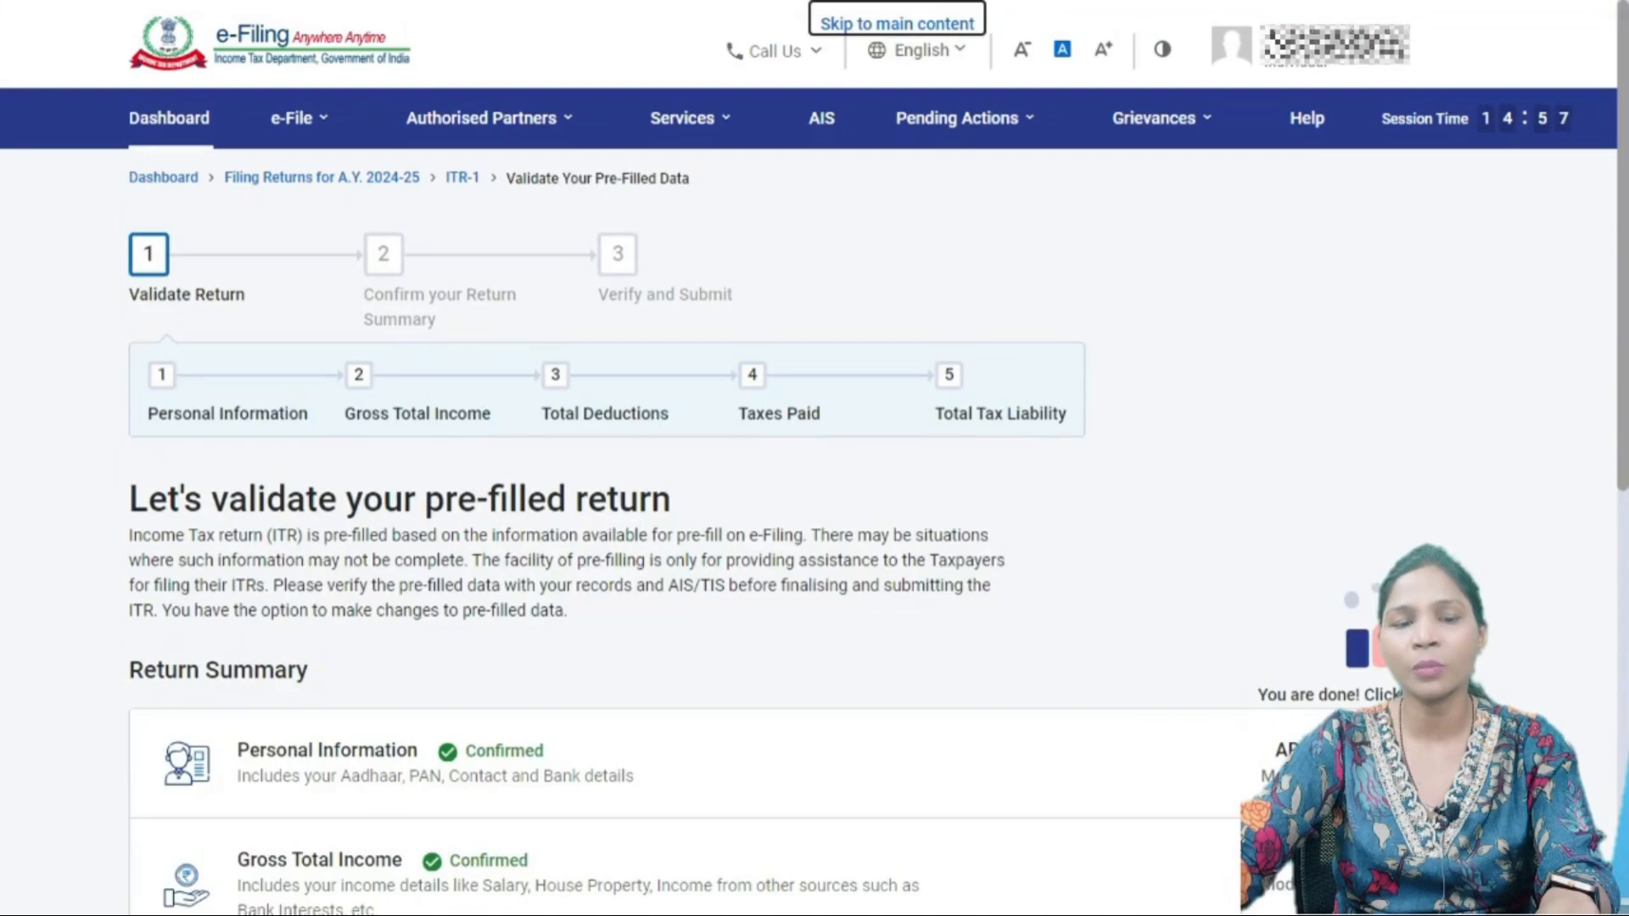
scroll(814, 458, "down", 10)
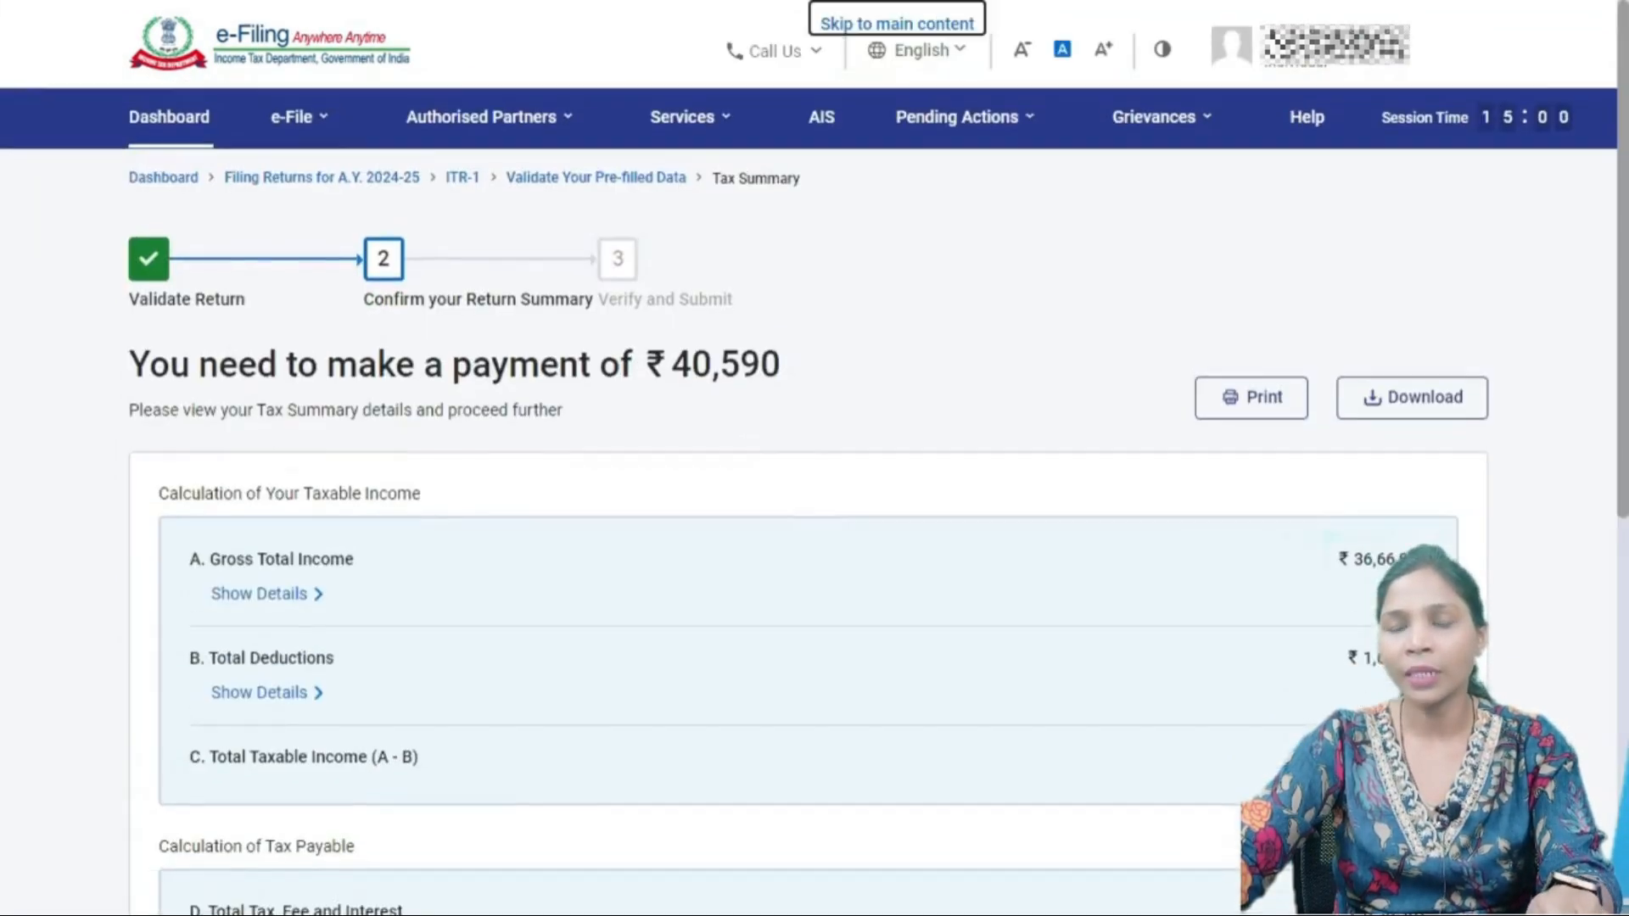
scroll(815, 458, "down", 5)
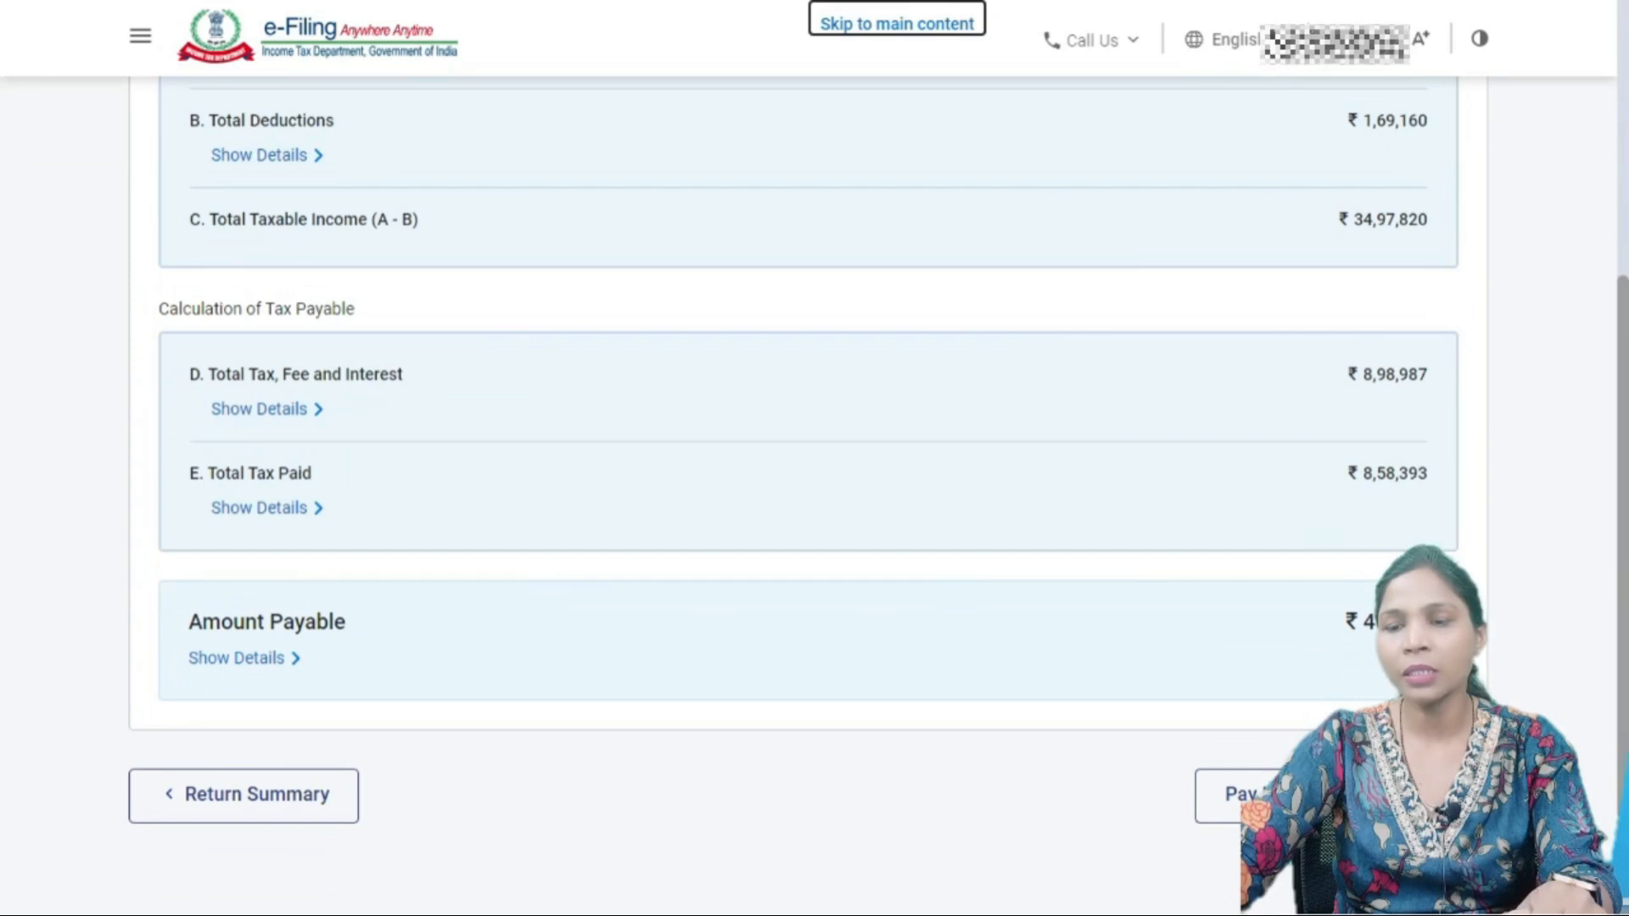
left_click(244, 795)
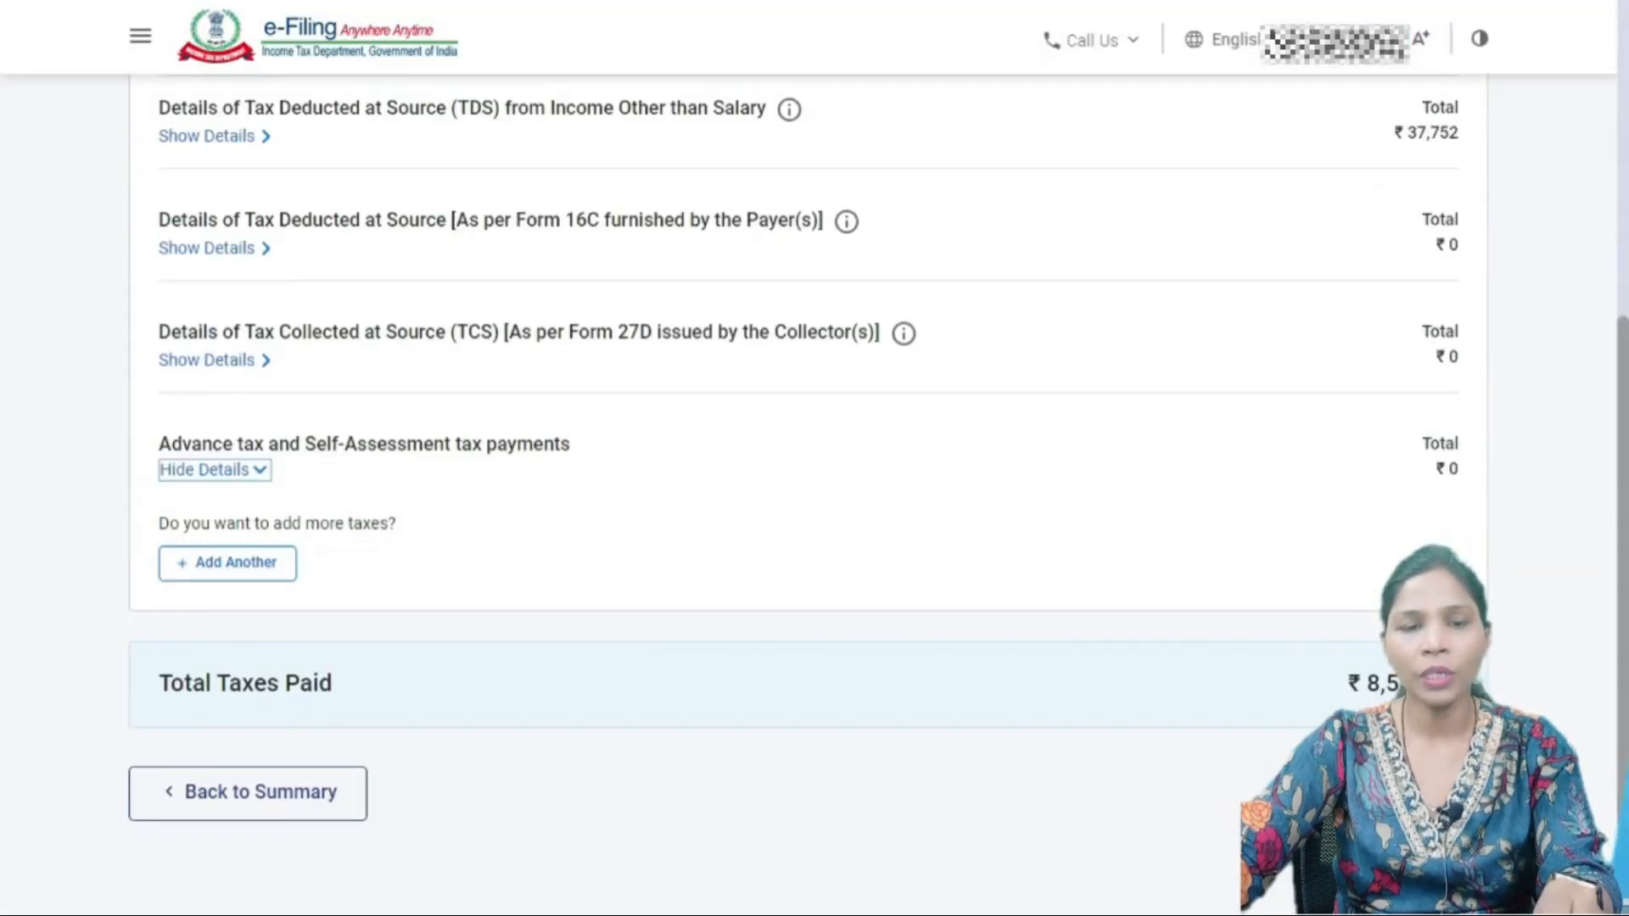
- Add a self-assessment challan: BSR code 1234567, serial 001, dated 01-May-2024, tax paid ₹4
left_click(227, 563)
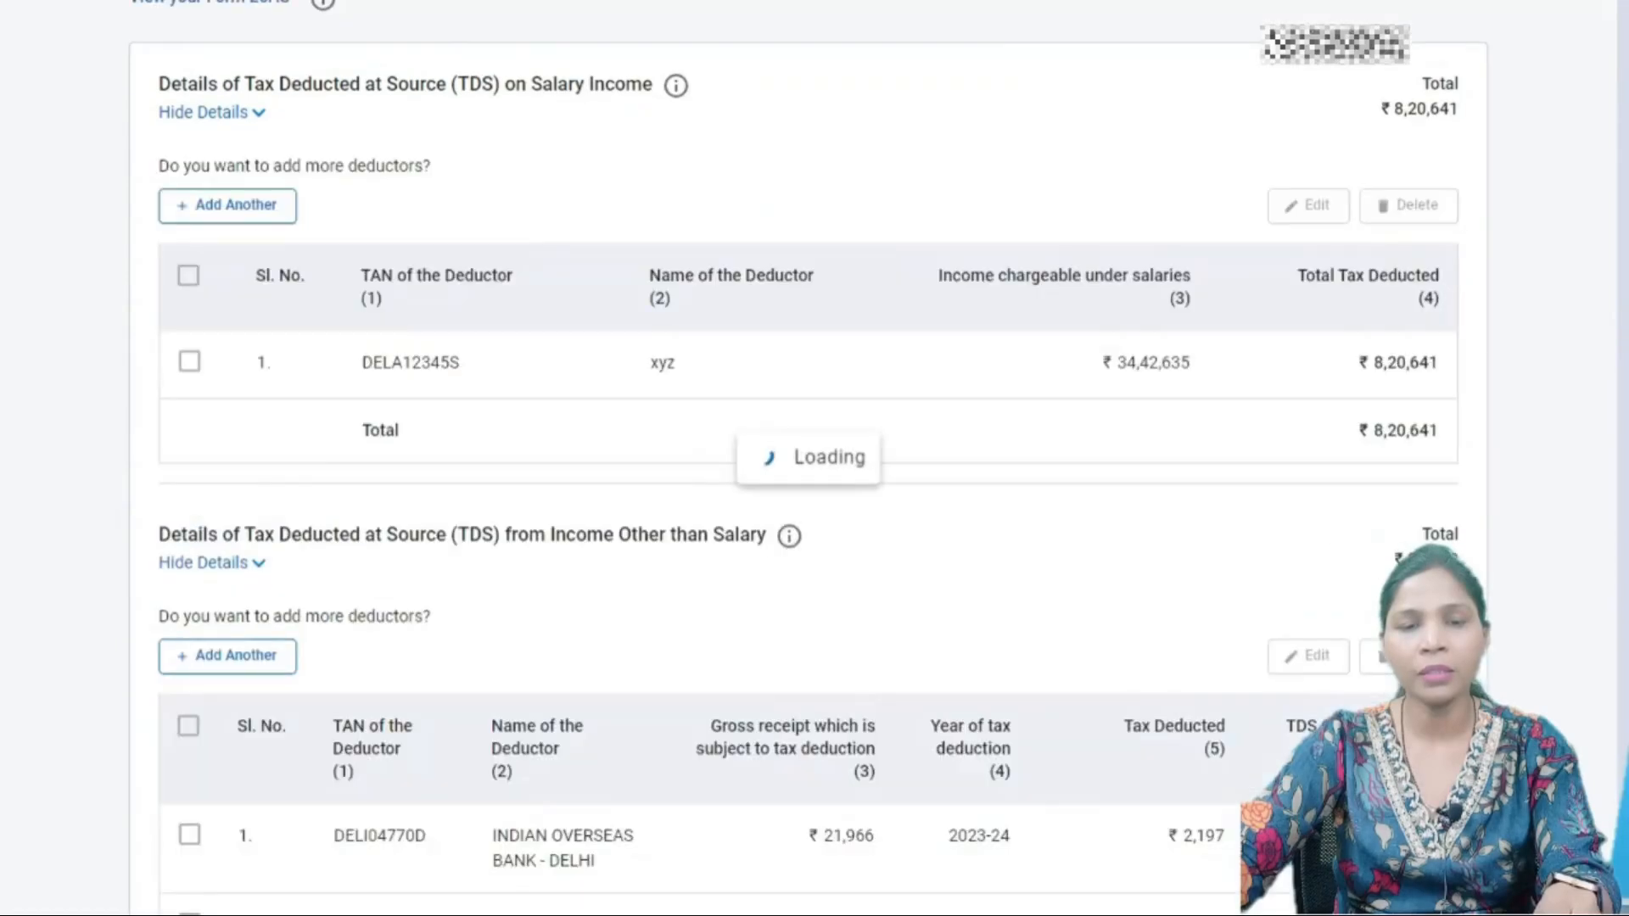
type("123456")
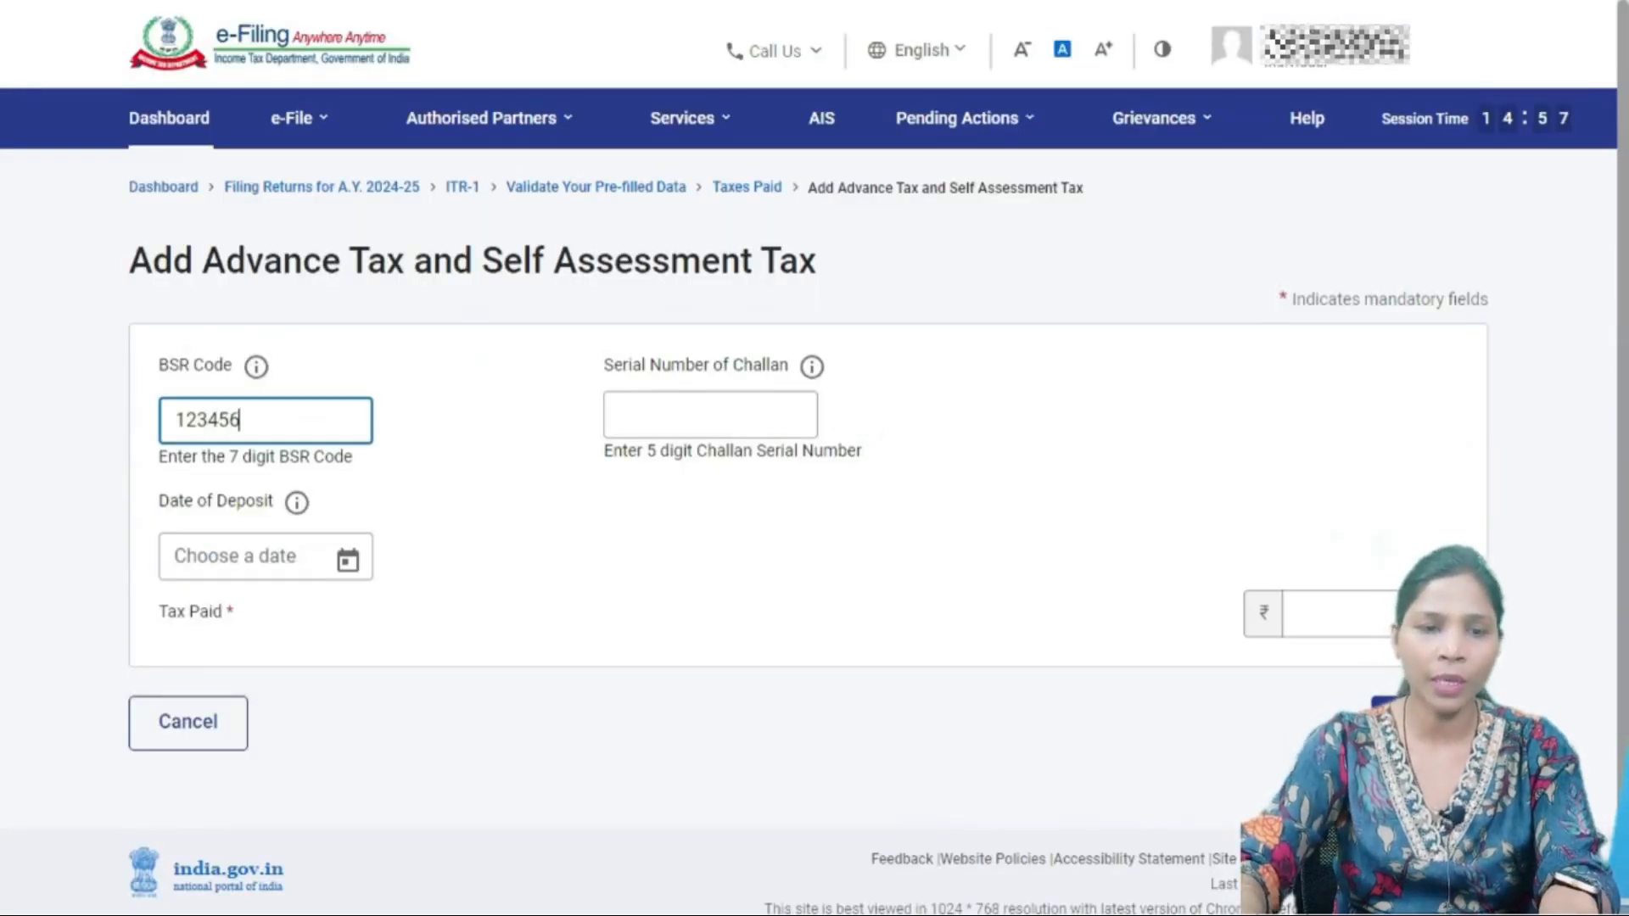
type("7")
key("Tab")
type("001")
key("Tab")
left_click(335, 258)
left_click(1349, 614)
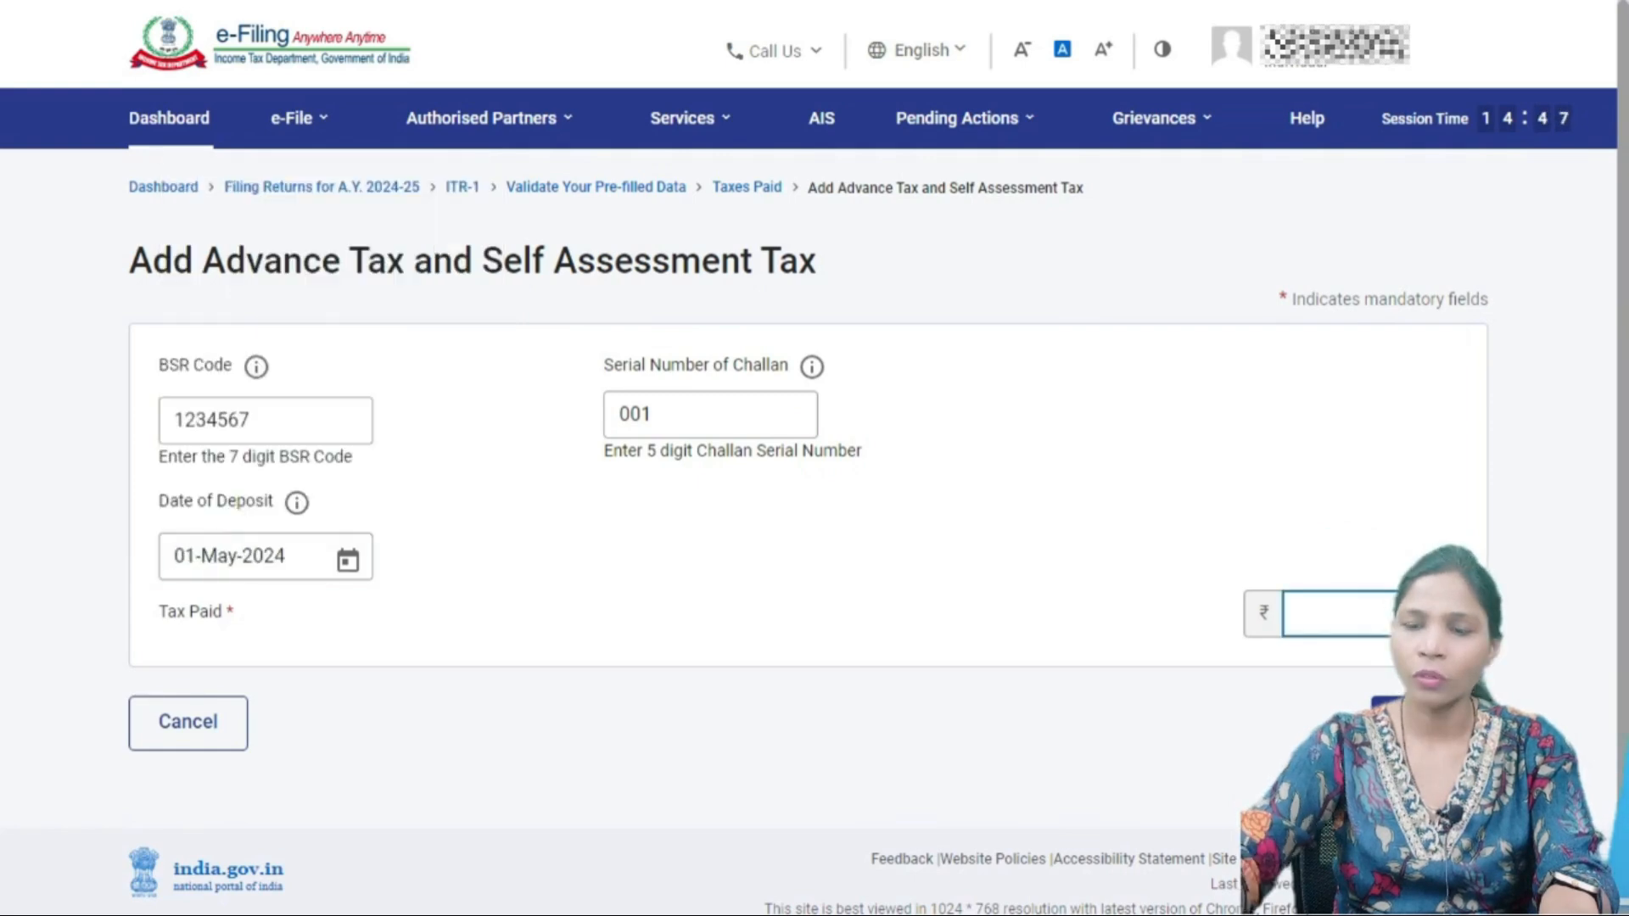
type("4")
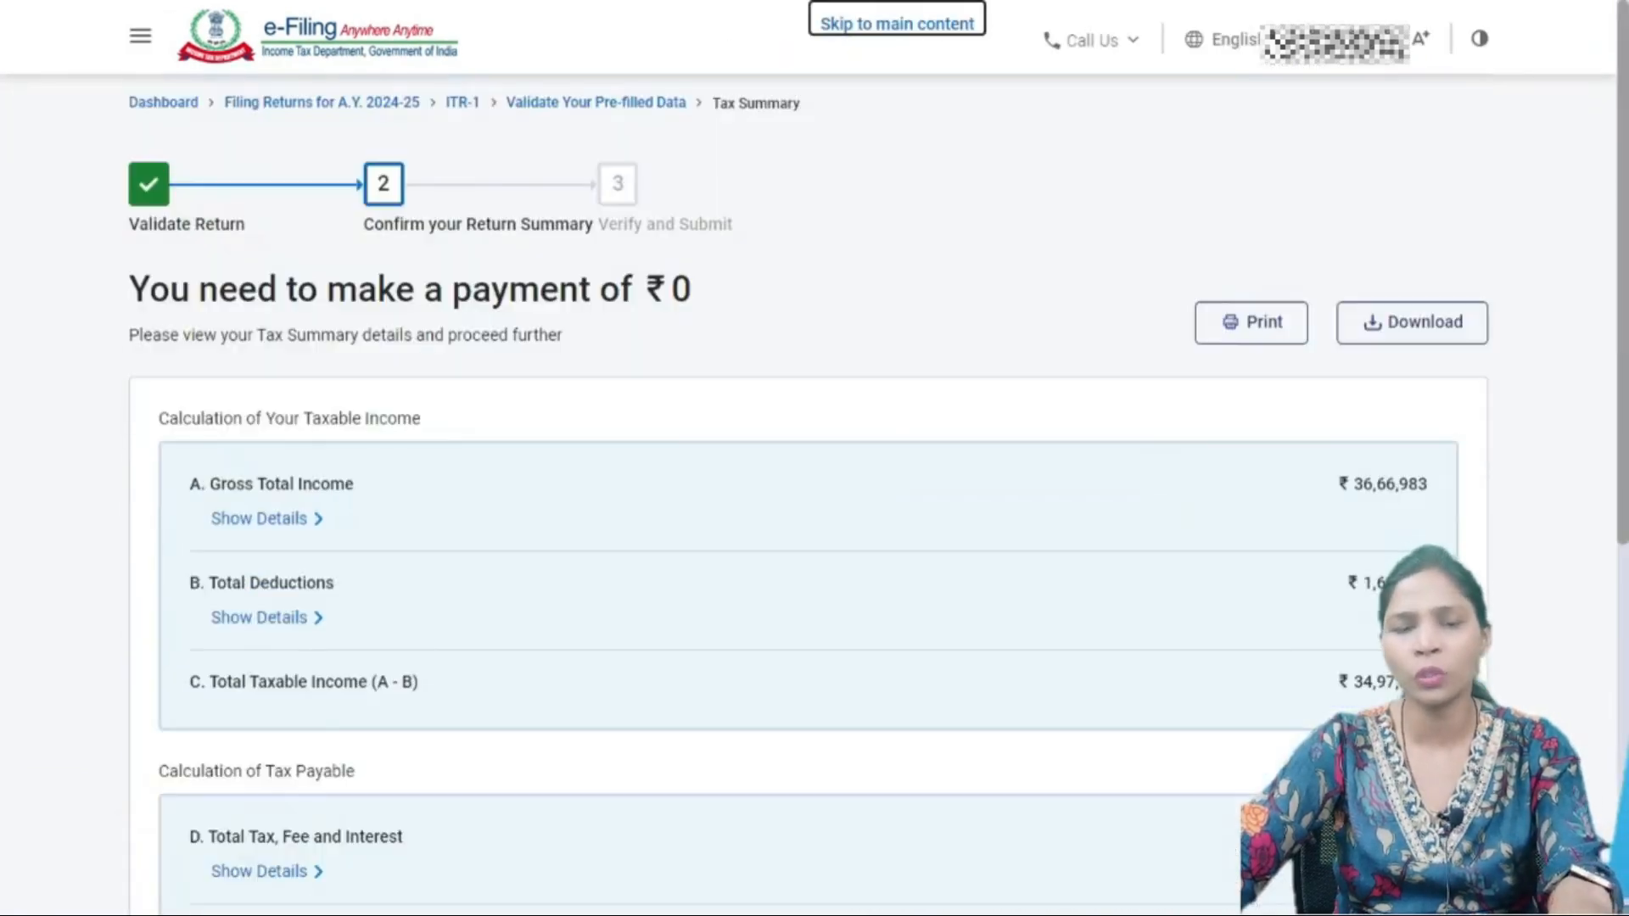
- Confirm ₹0 is now payable and open the return preview
scroll(814, 492, "down", 7)
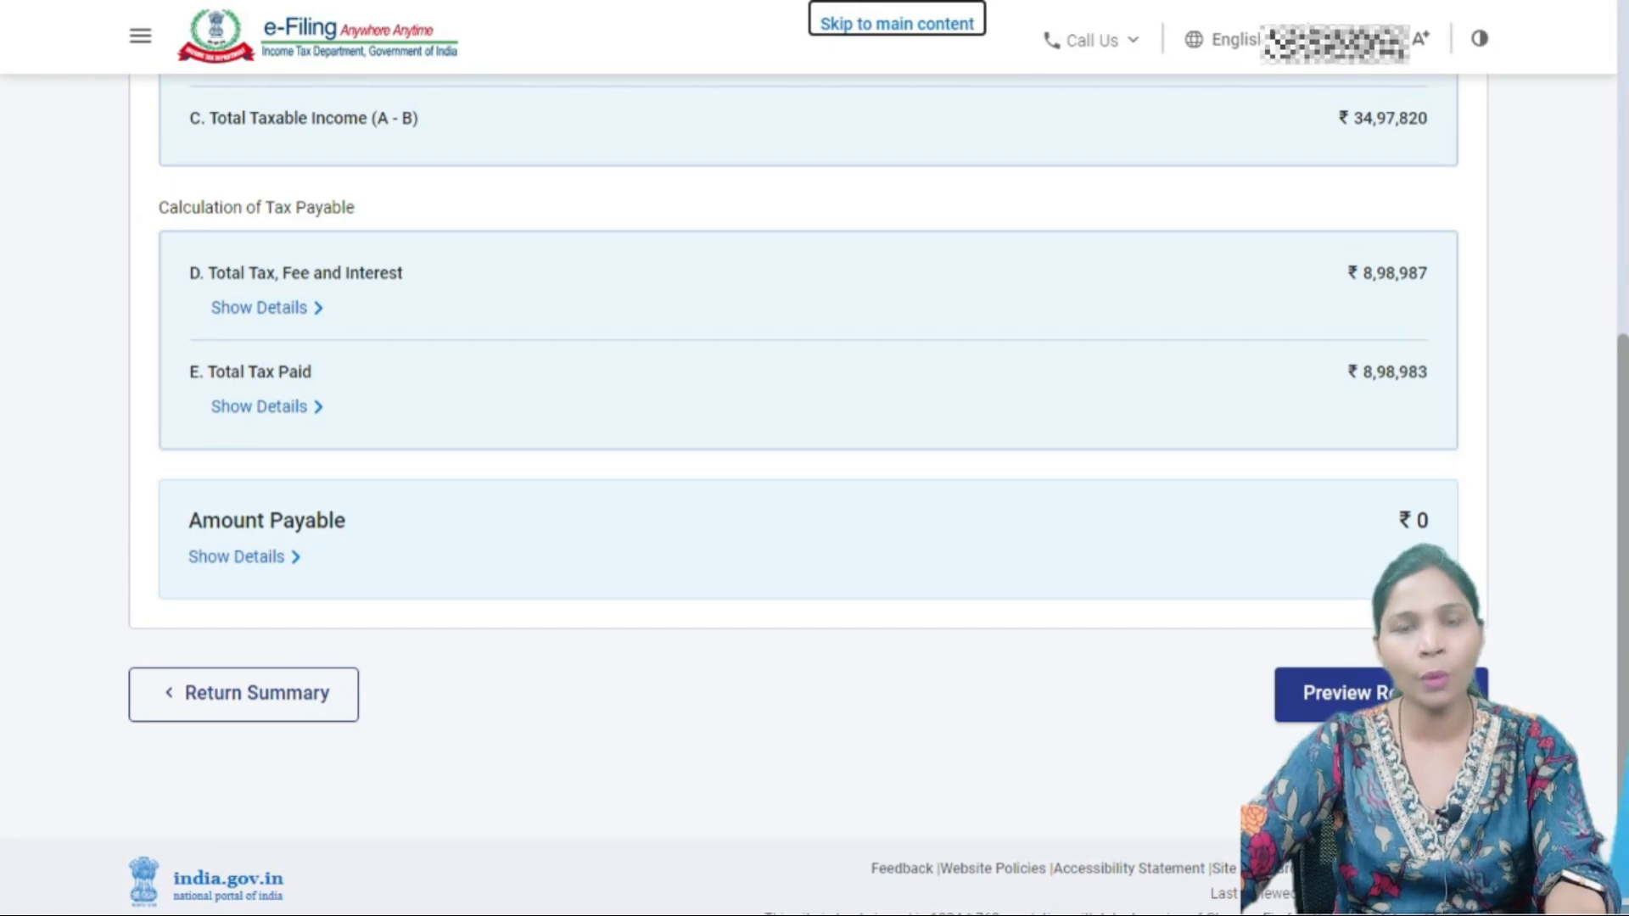
left_click(1425, 695)
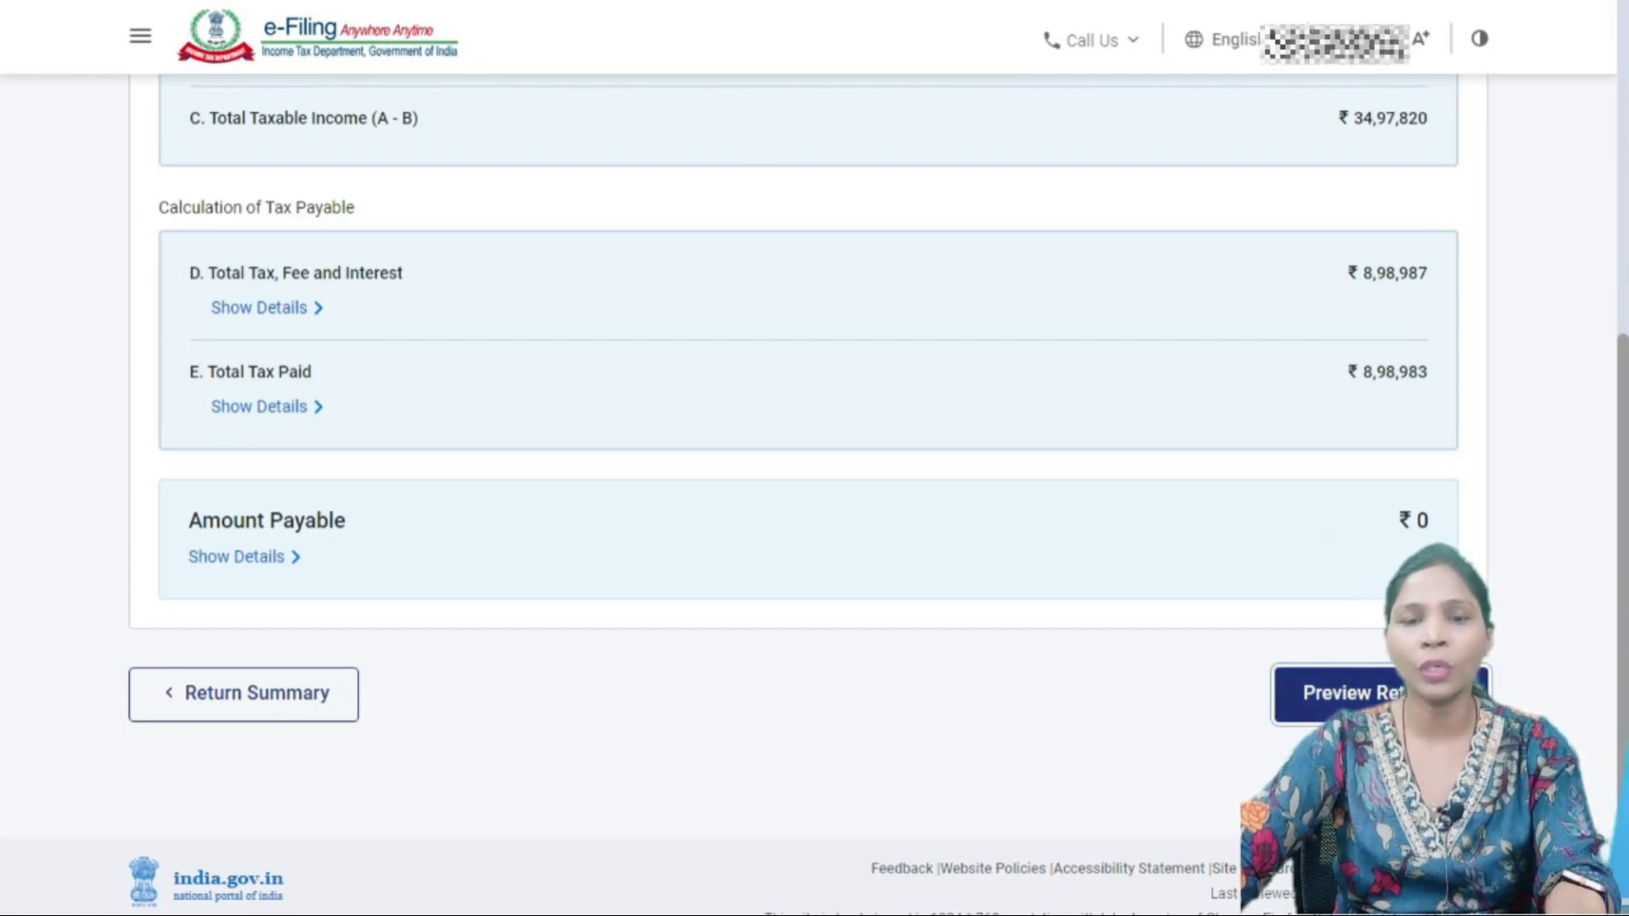
scroll(653, 492, "down", 3)
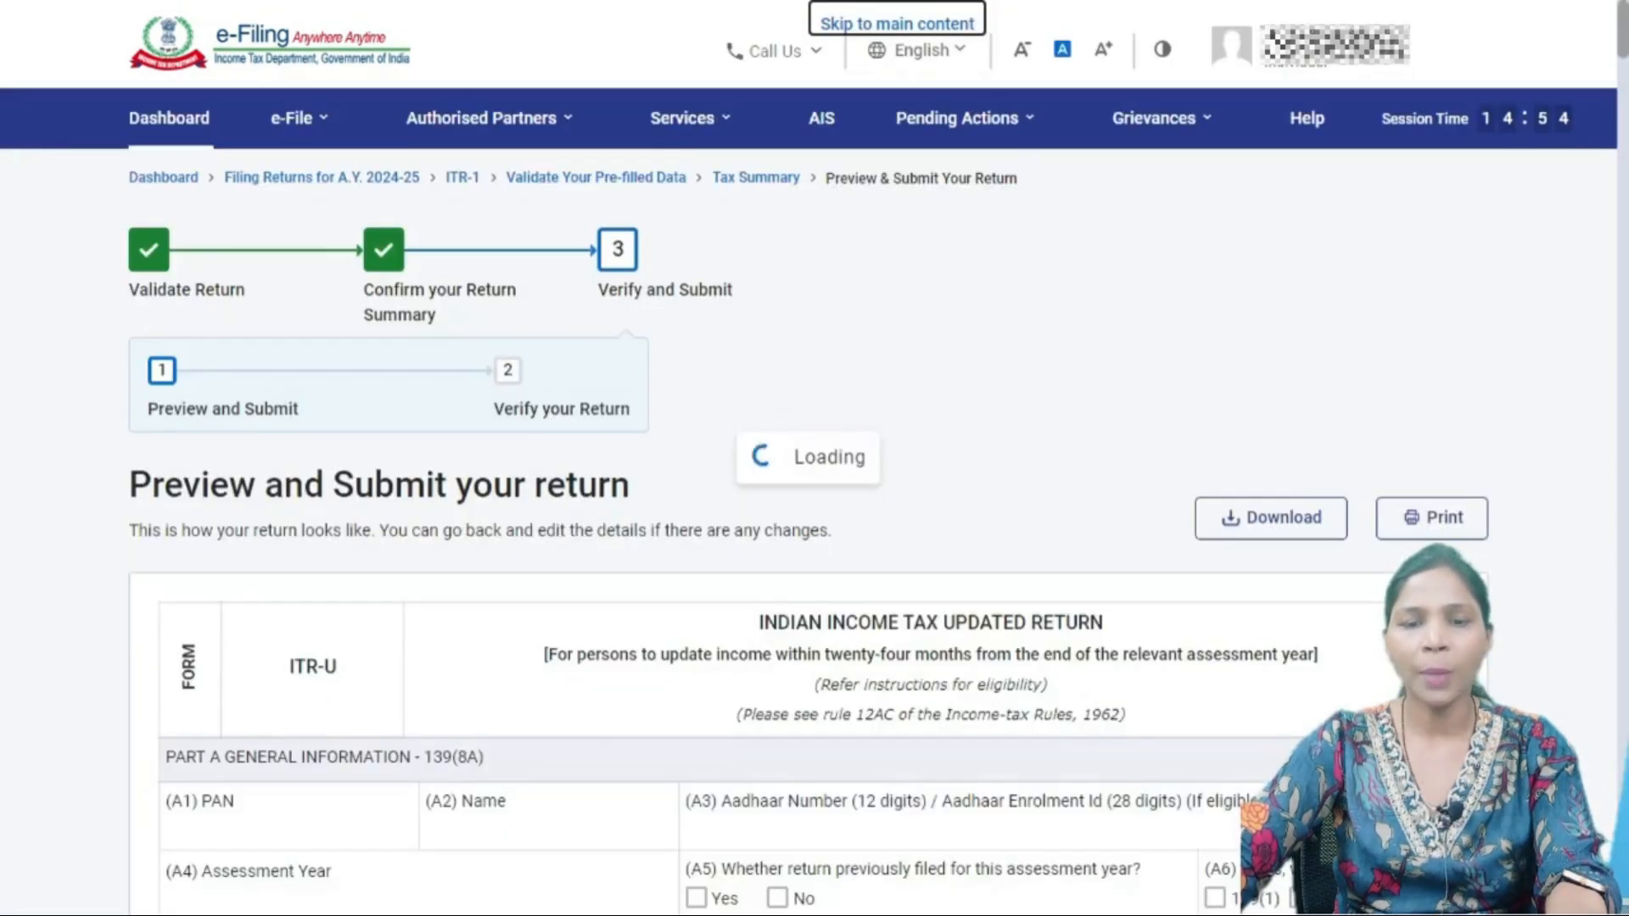
scroll(814, 509, "down", 15)
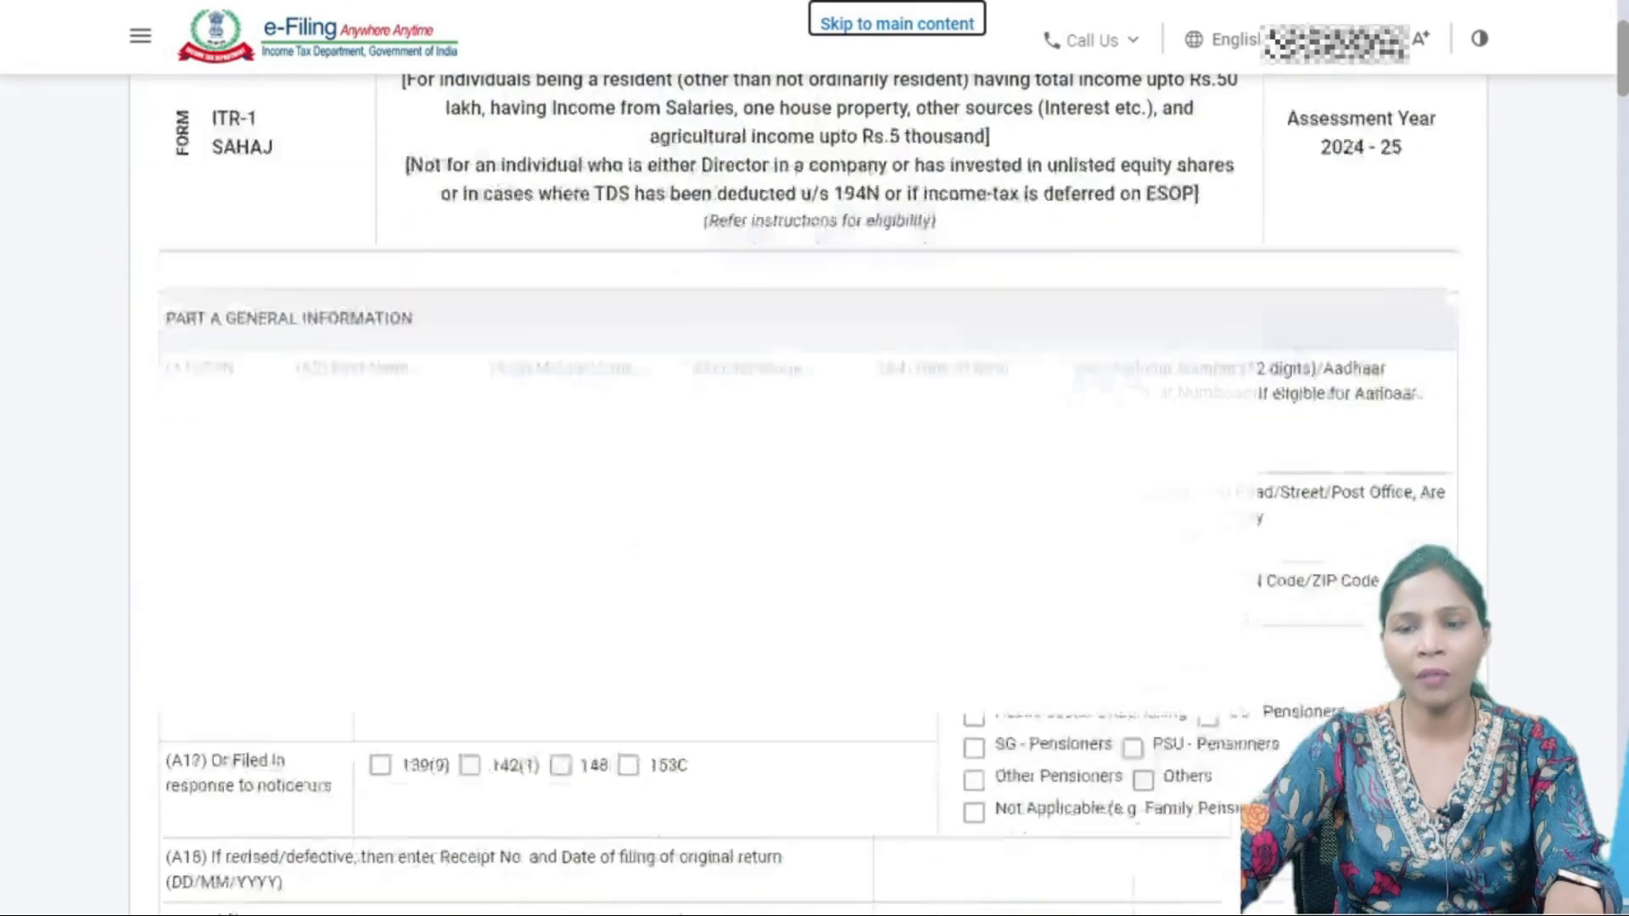
scroll(815, 509, "down", 15)
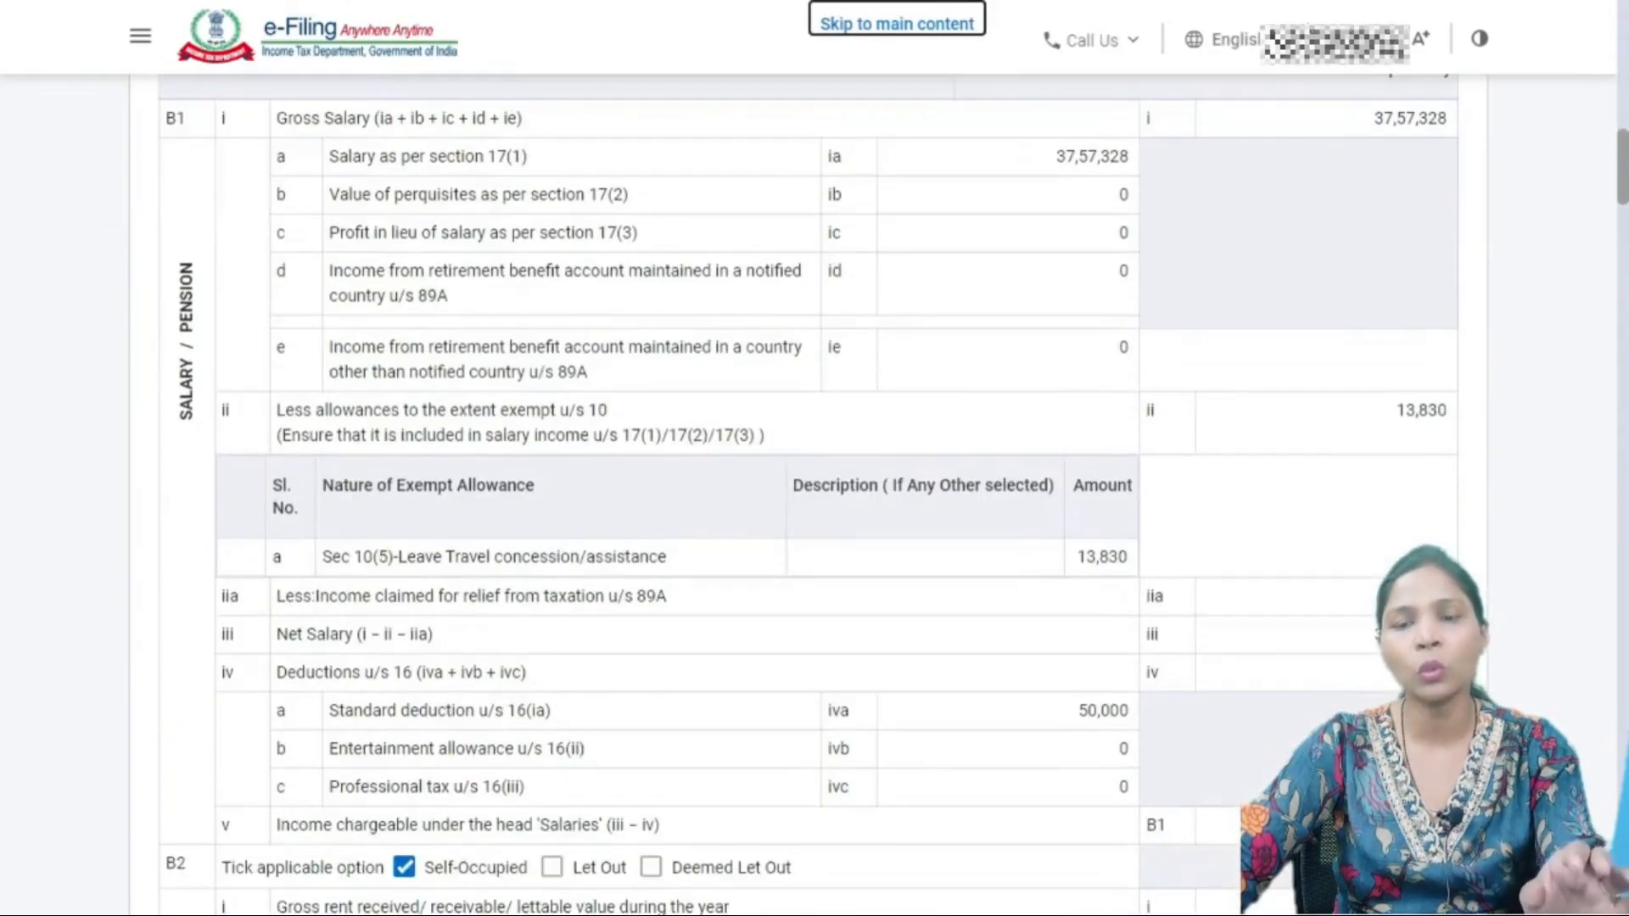
scroll(815, 509, "down", 15)
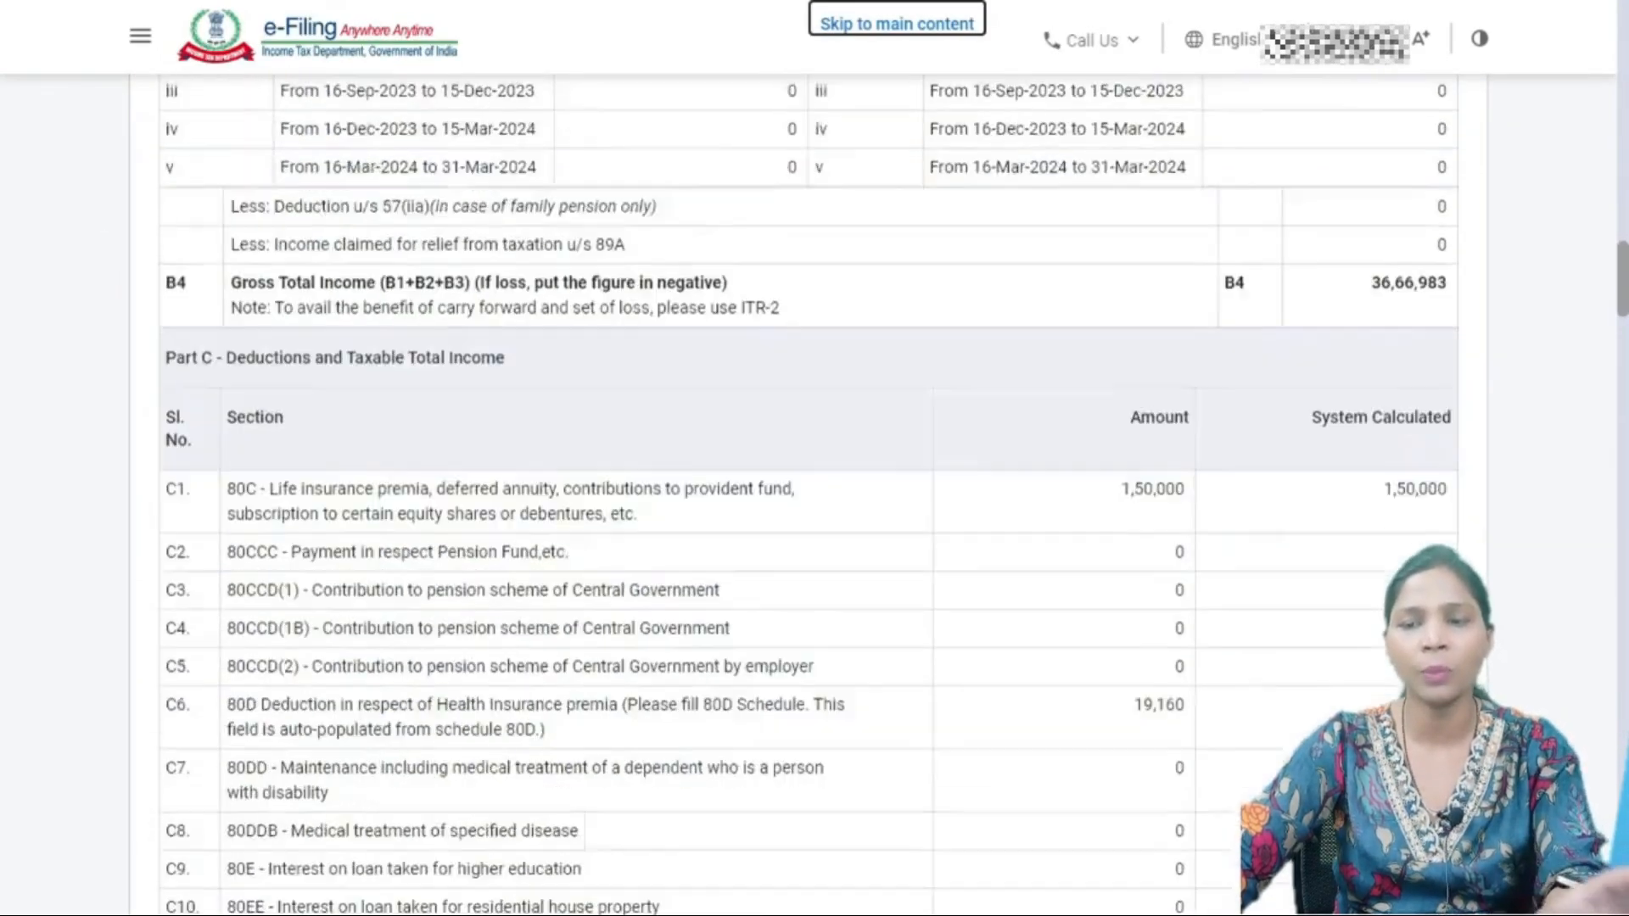
scroll(815, 509, "down", 15)
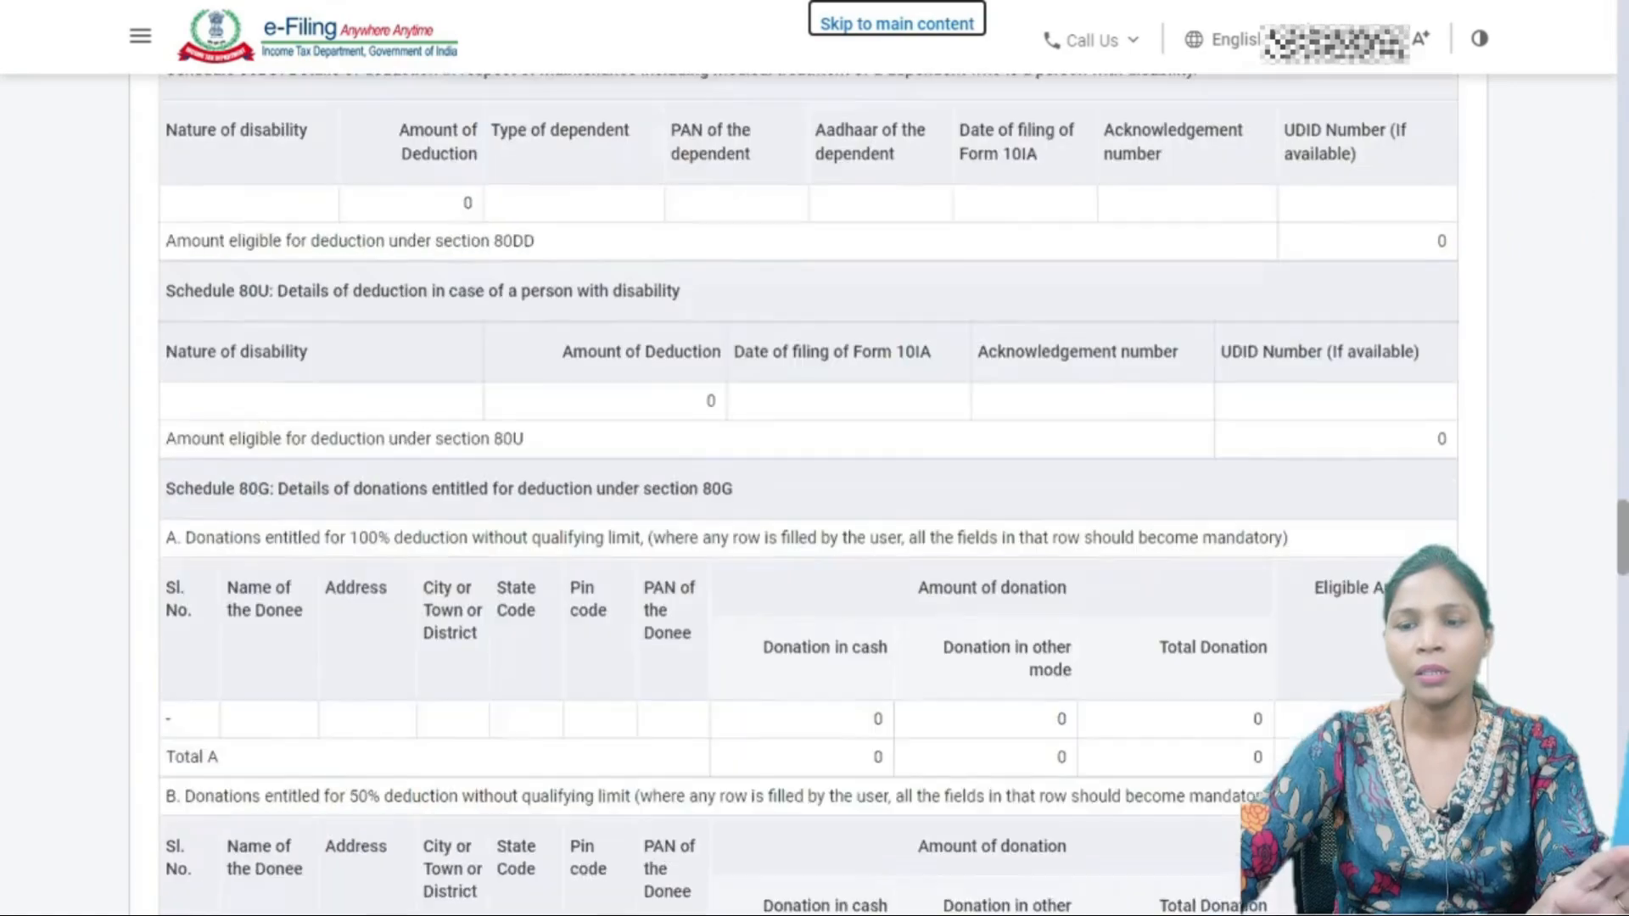
scroll(814, 509, "down", 15)
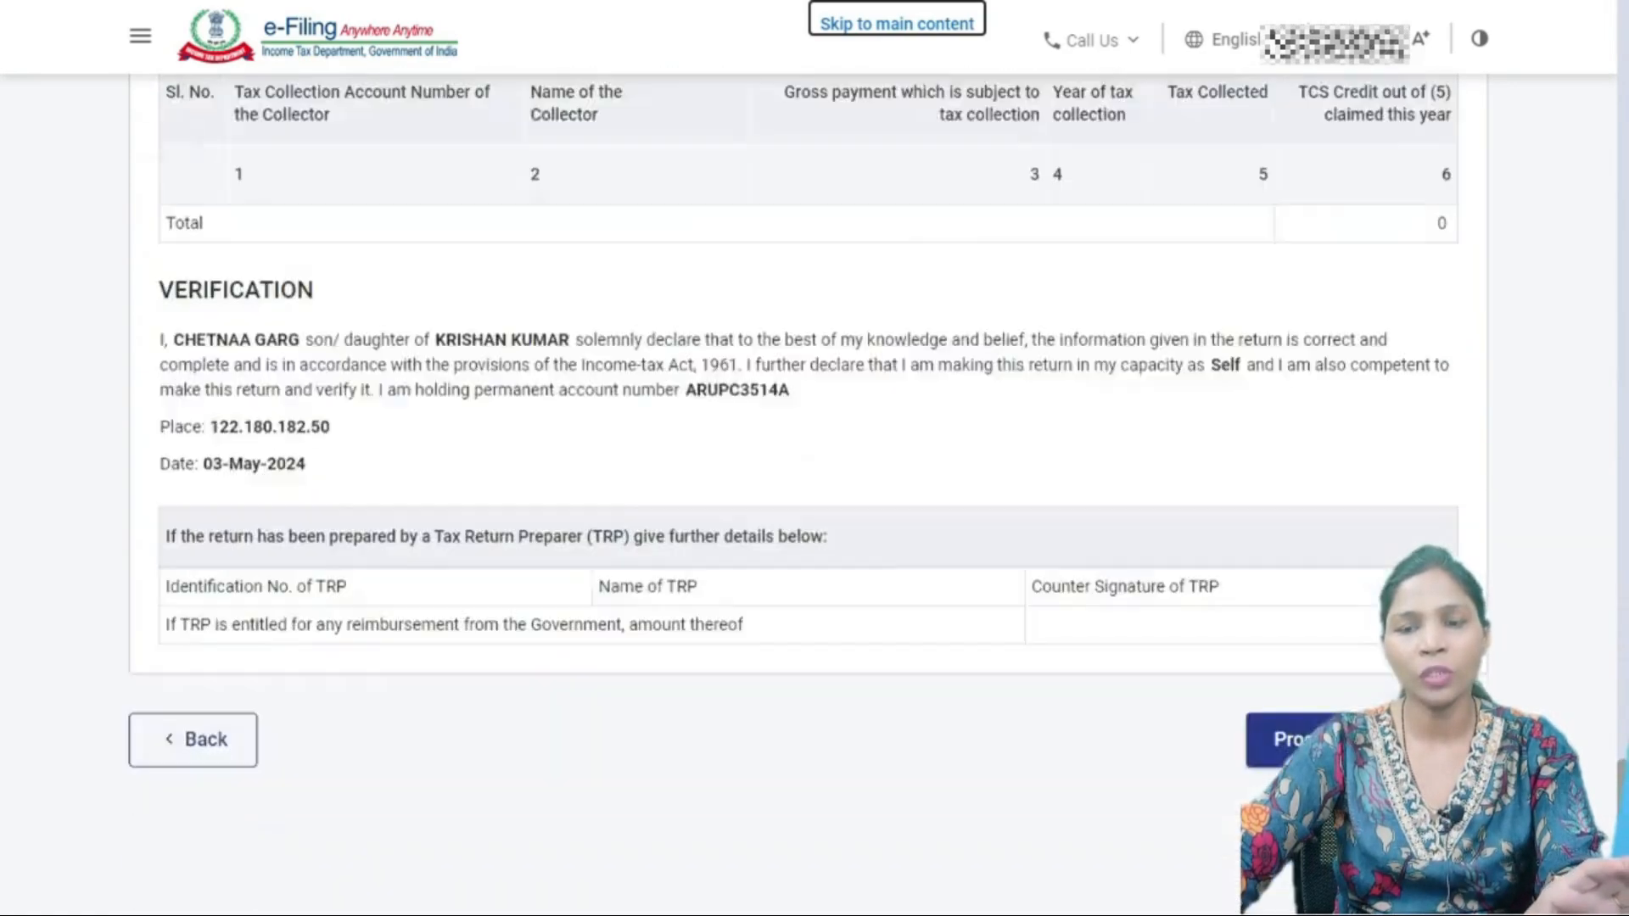
scroll(815, 509, "up", 10)
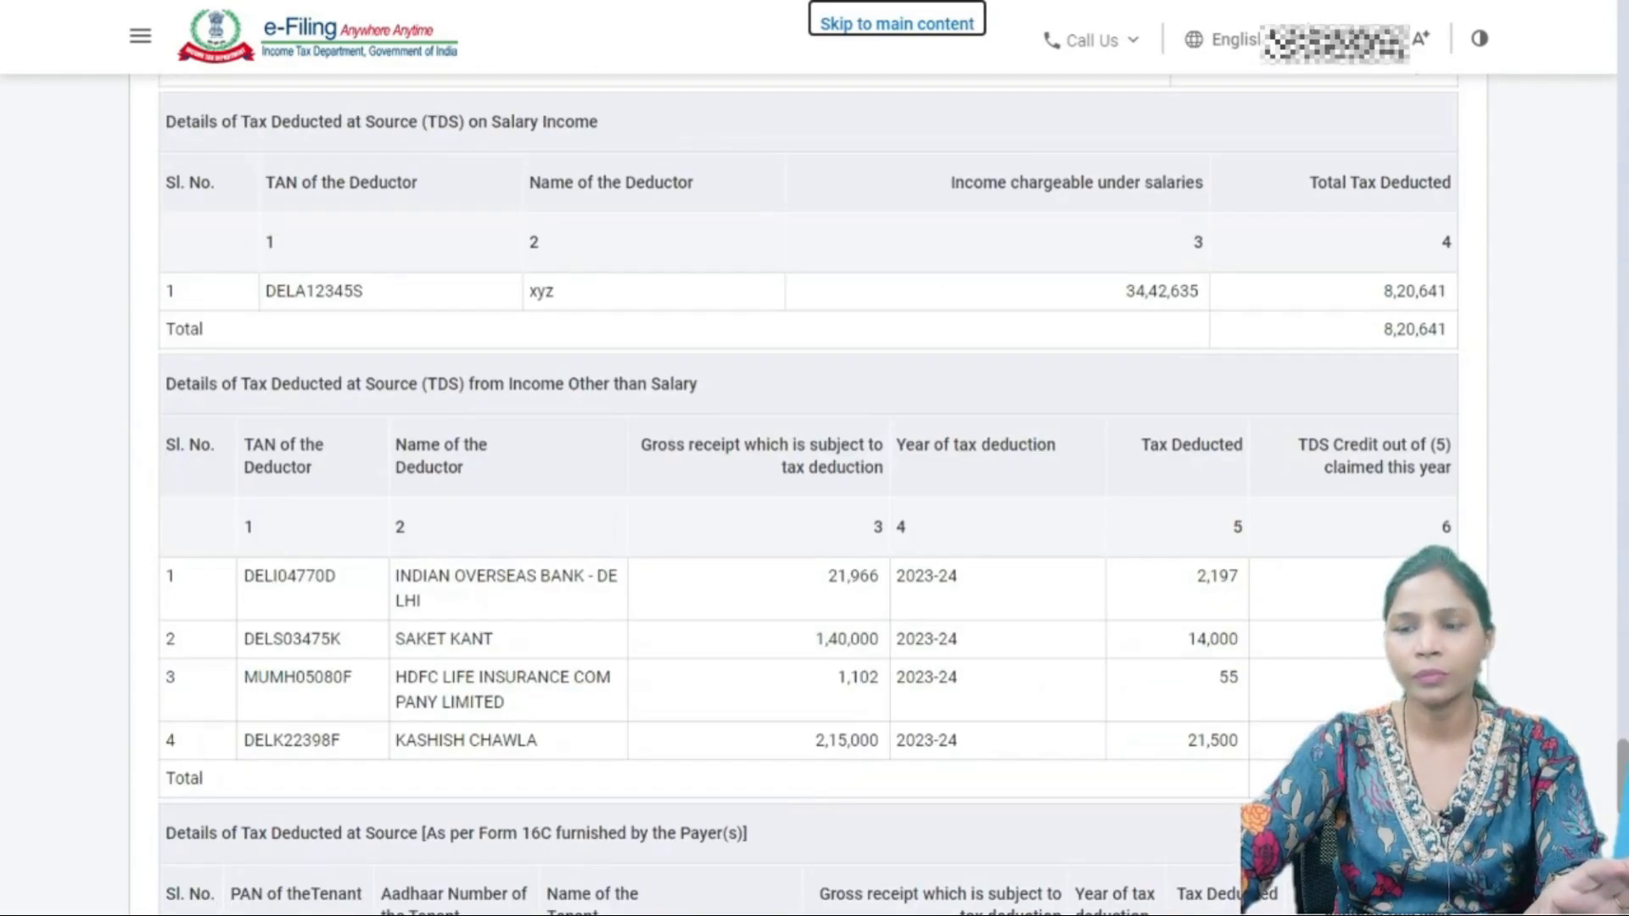
scroll(814, 509, "up", 20)
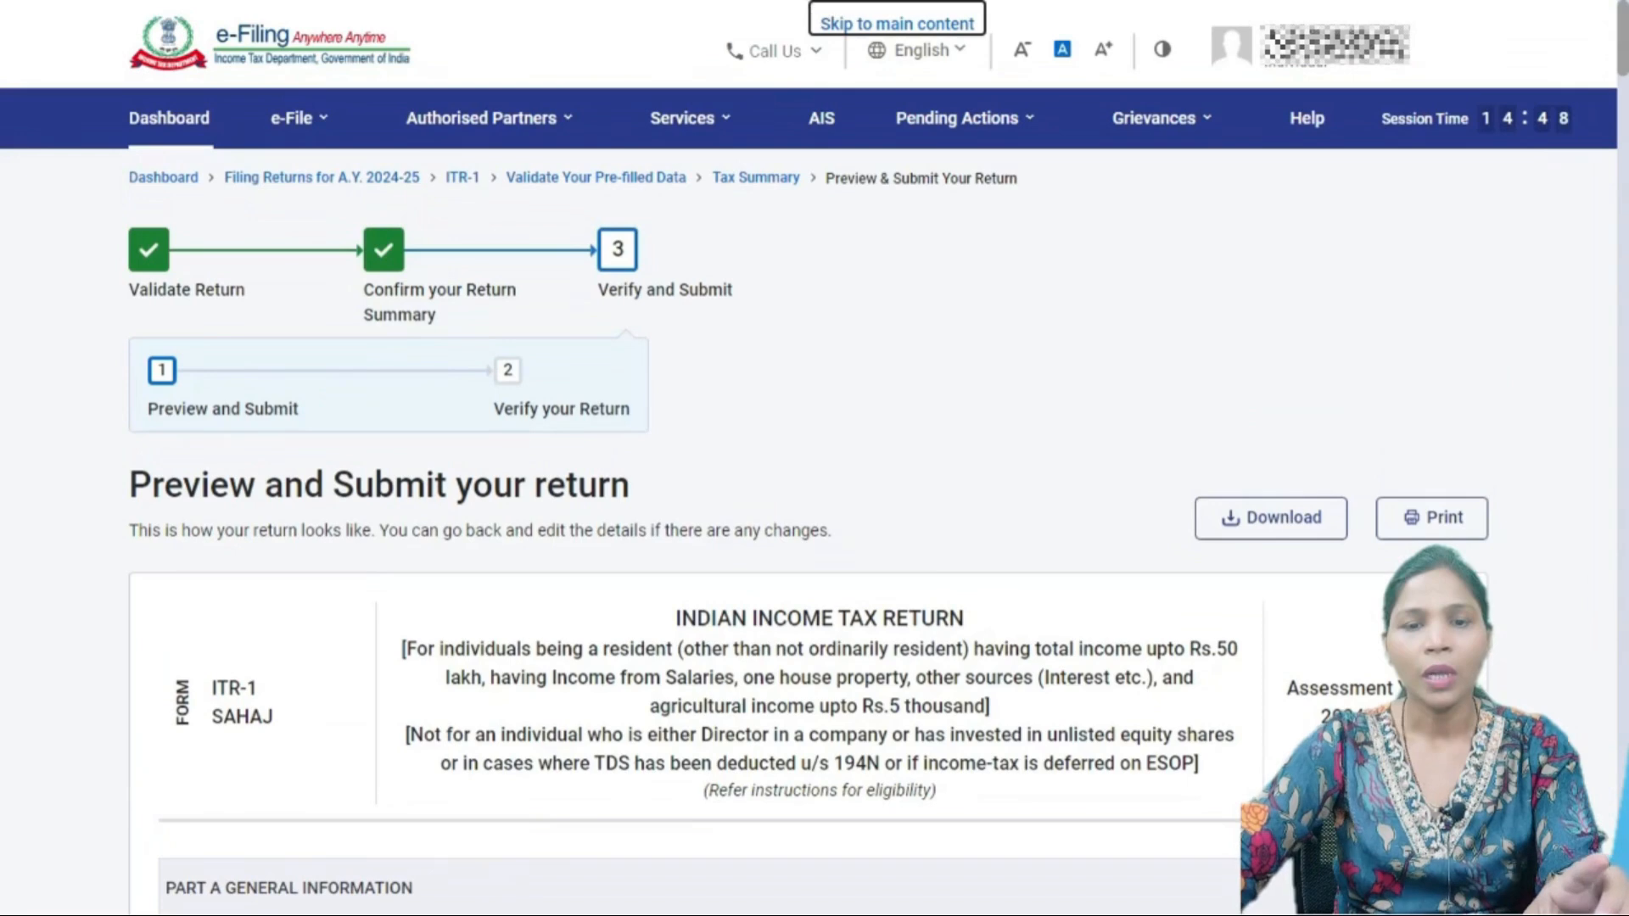
scroll(814, 510, "down", 3)
scroll(815, 509, "up", 3)
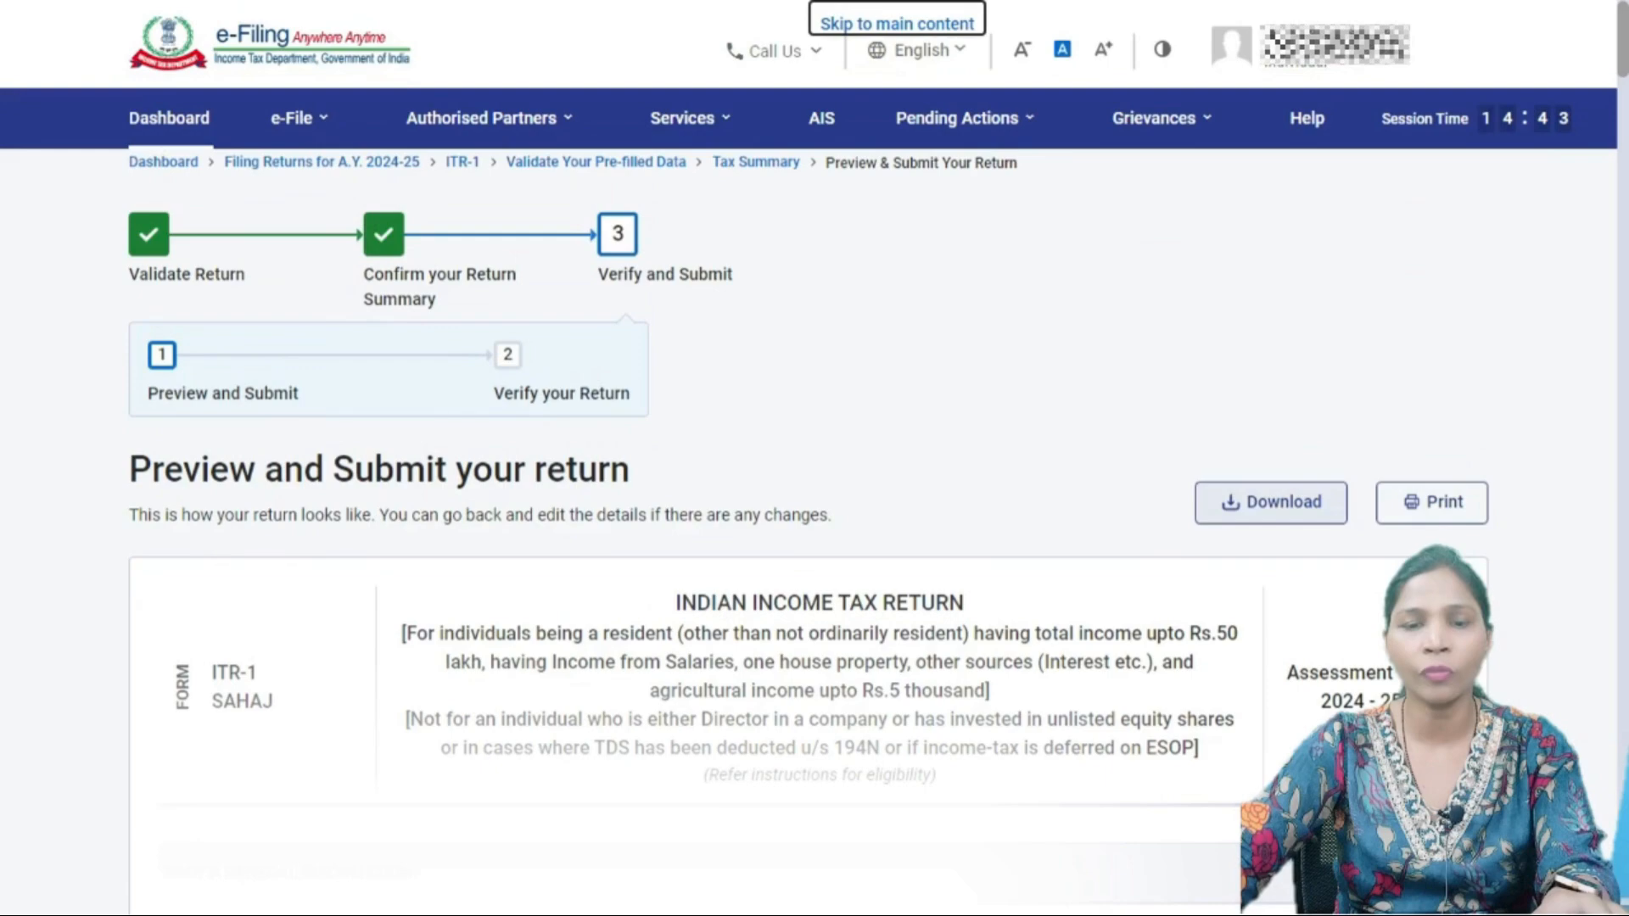
scroll(815, 509, "down", 10)
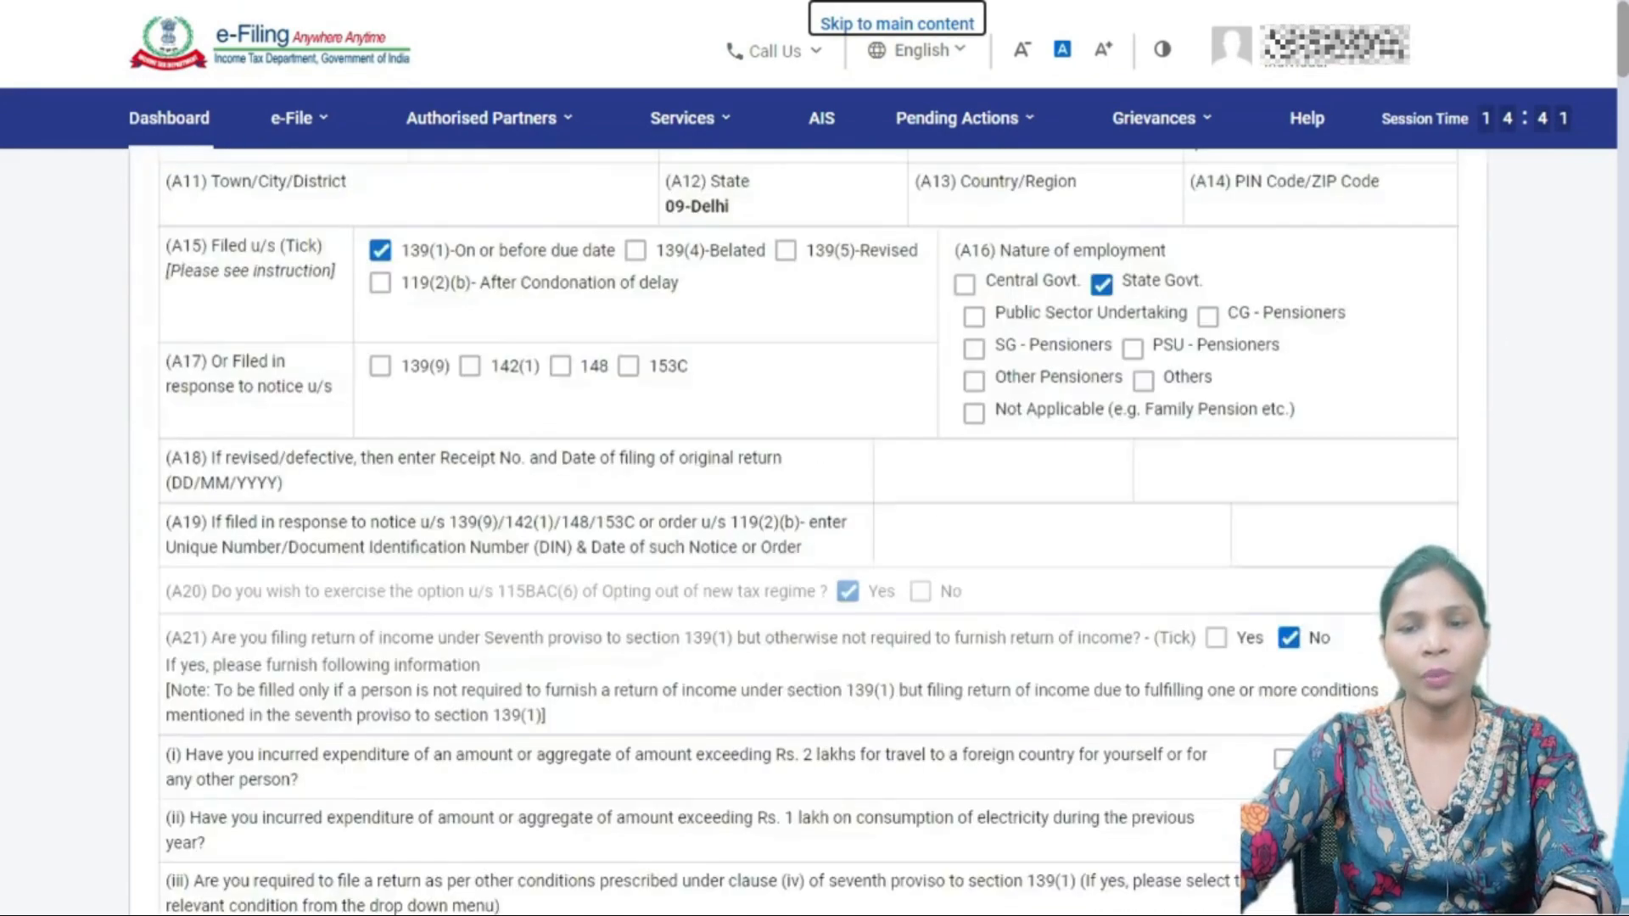
scroll(814, 510, "down", 20)
scroll(815, 509, "down", 20)
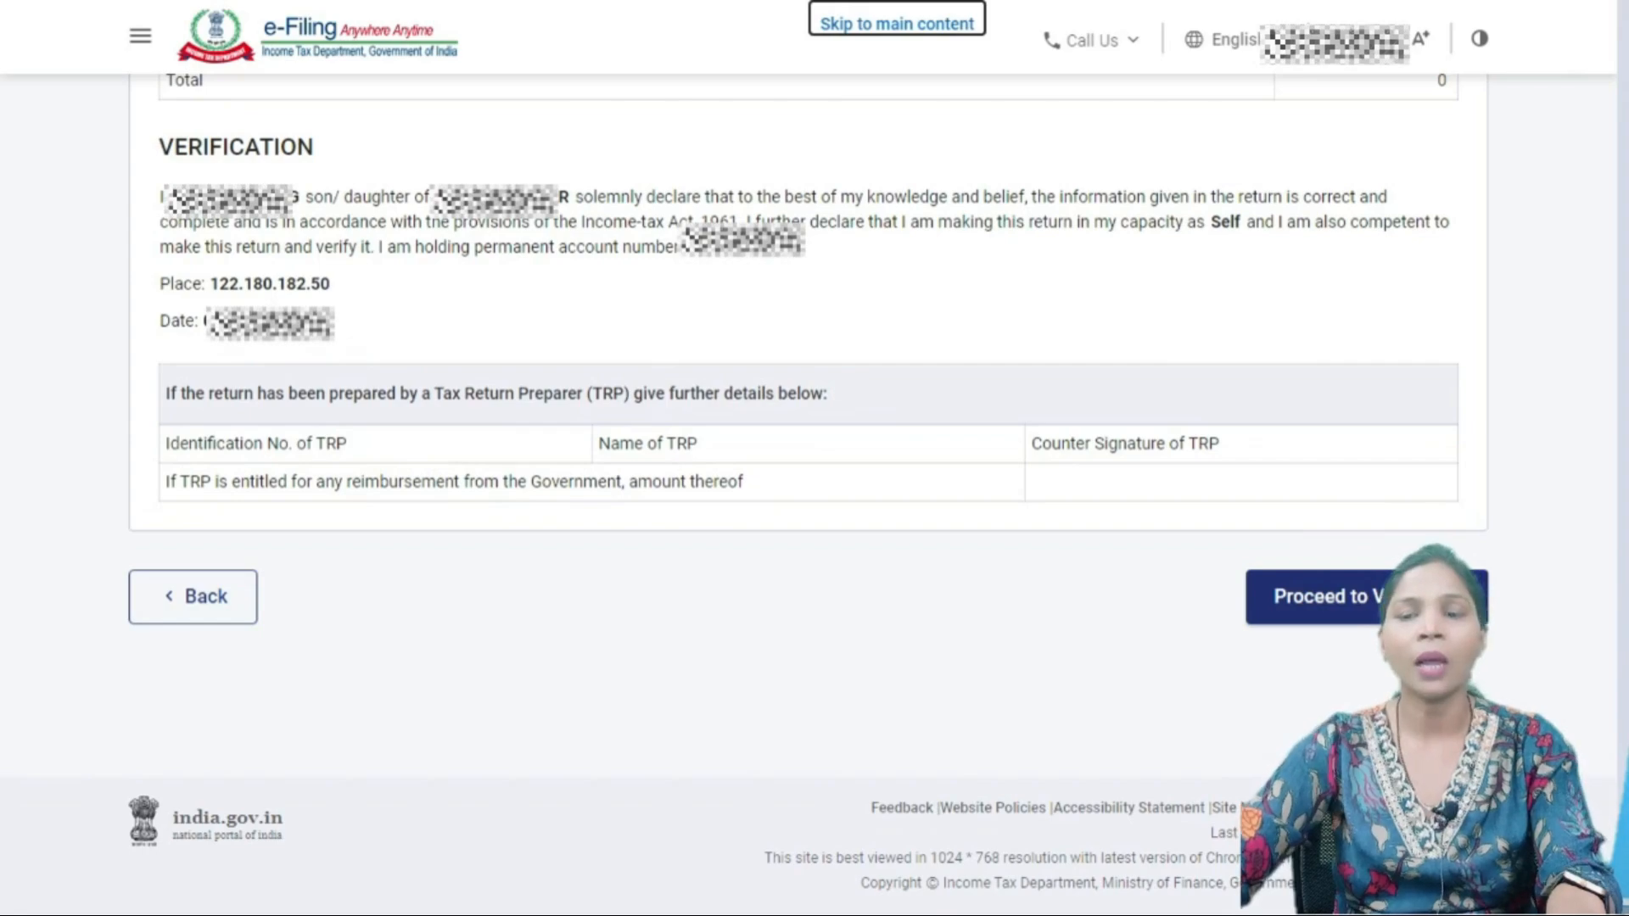
scroll(793, 489, "up", 20)
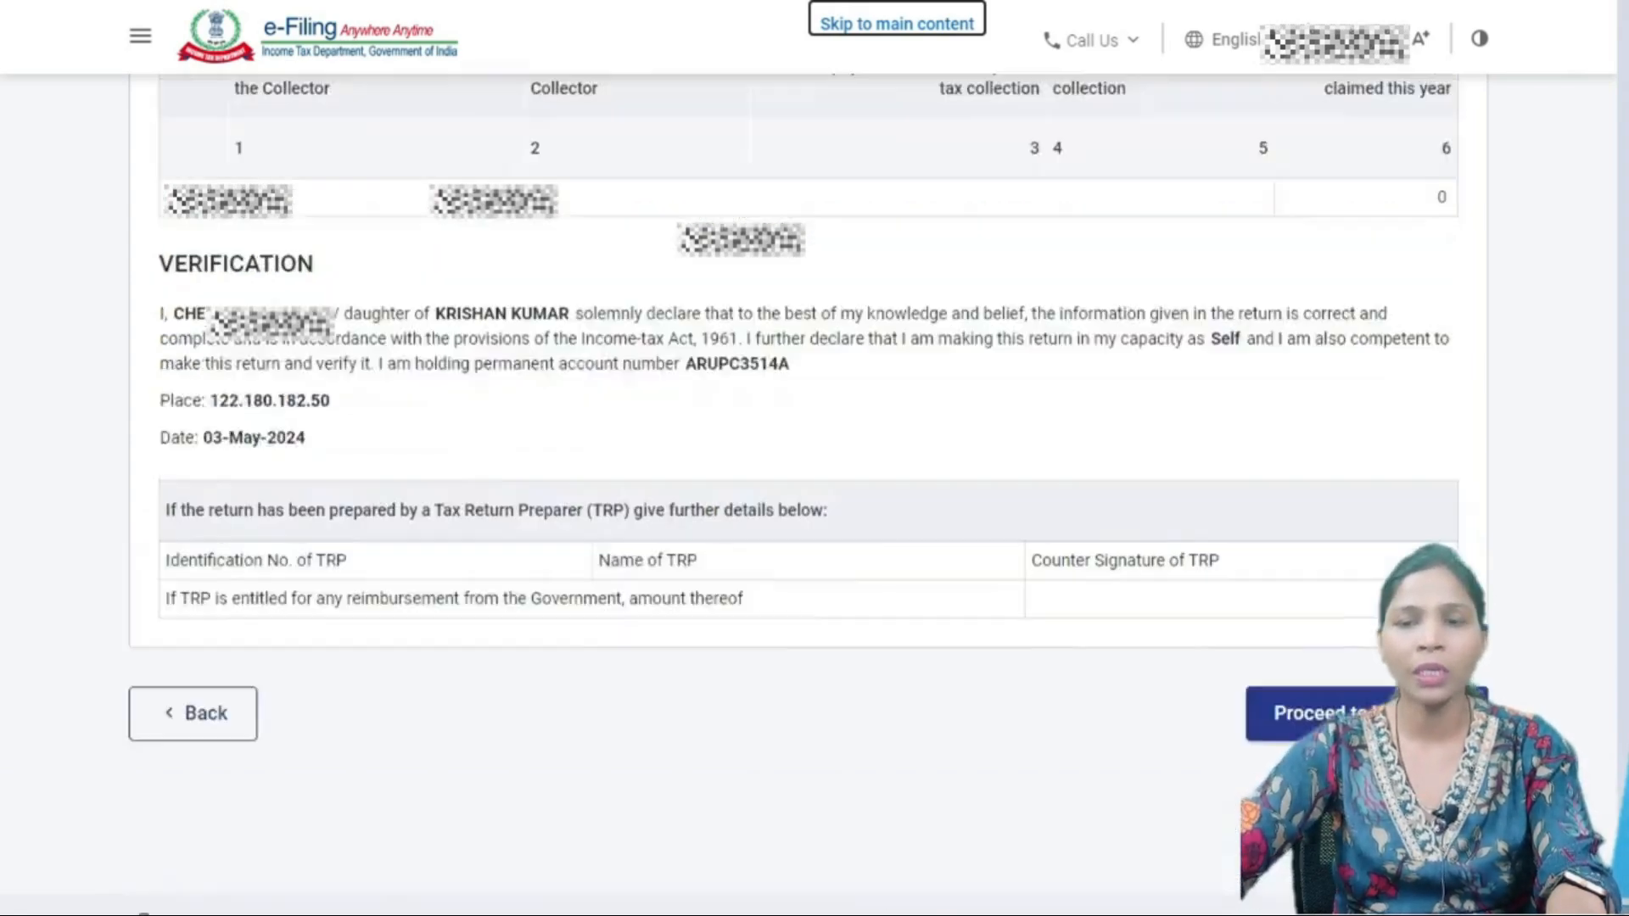
scroll(806, 493, "up", 15)
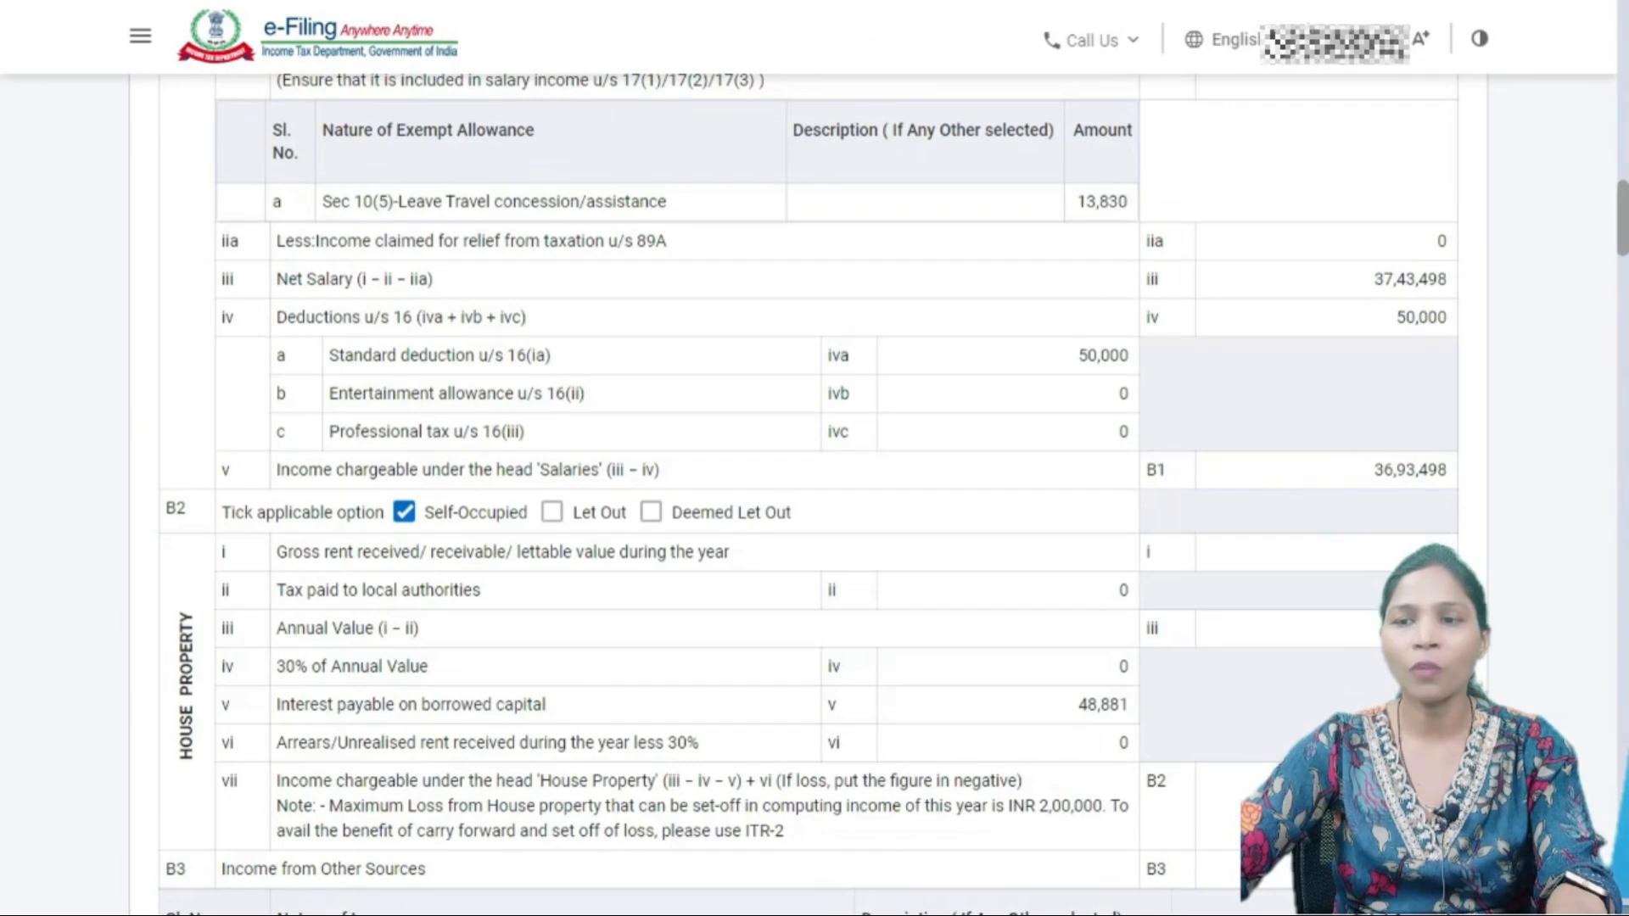
scroll(815, 492, "up", 15)
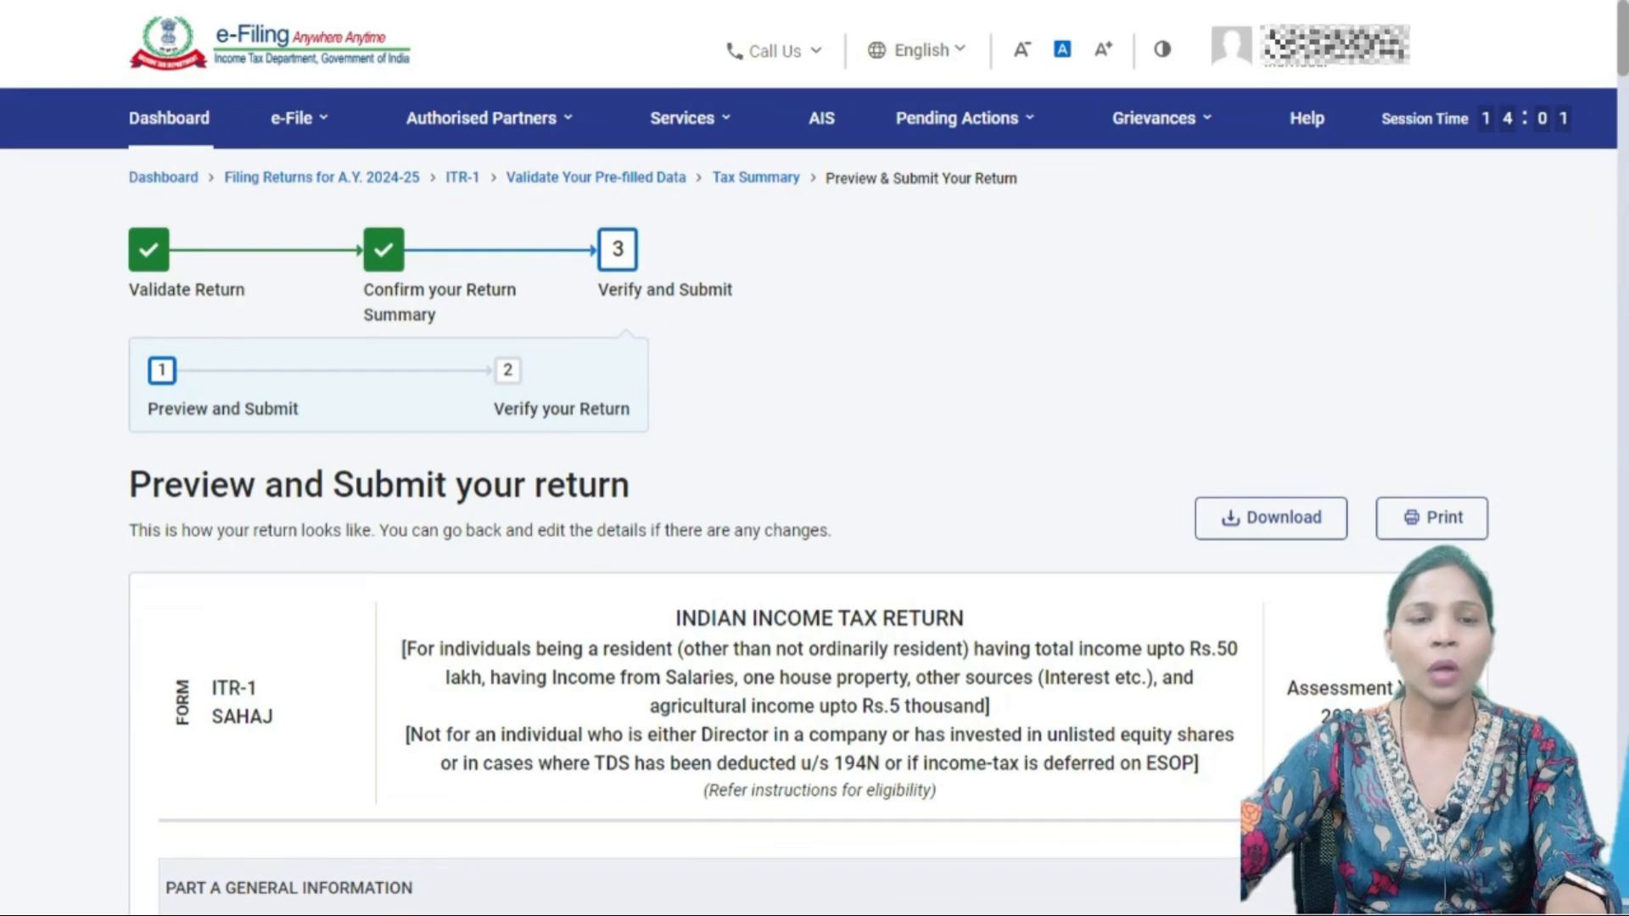
- Go to e-File > Income Tax Returns > e-Verify Return, which lists zero returns awaiting verification
mouse_move(299, 119)
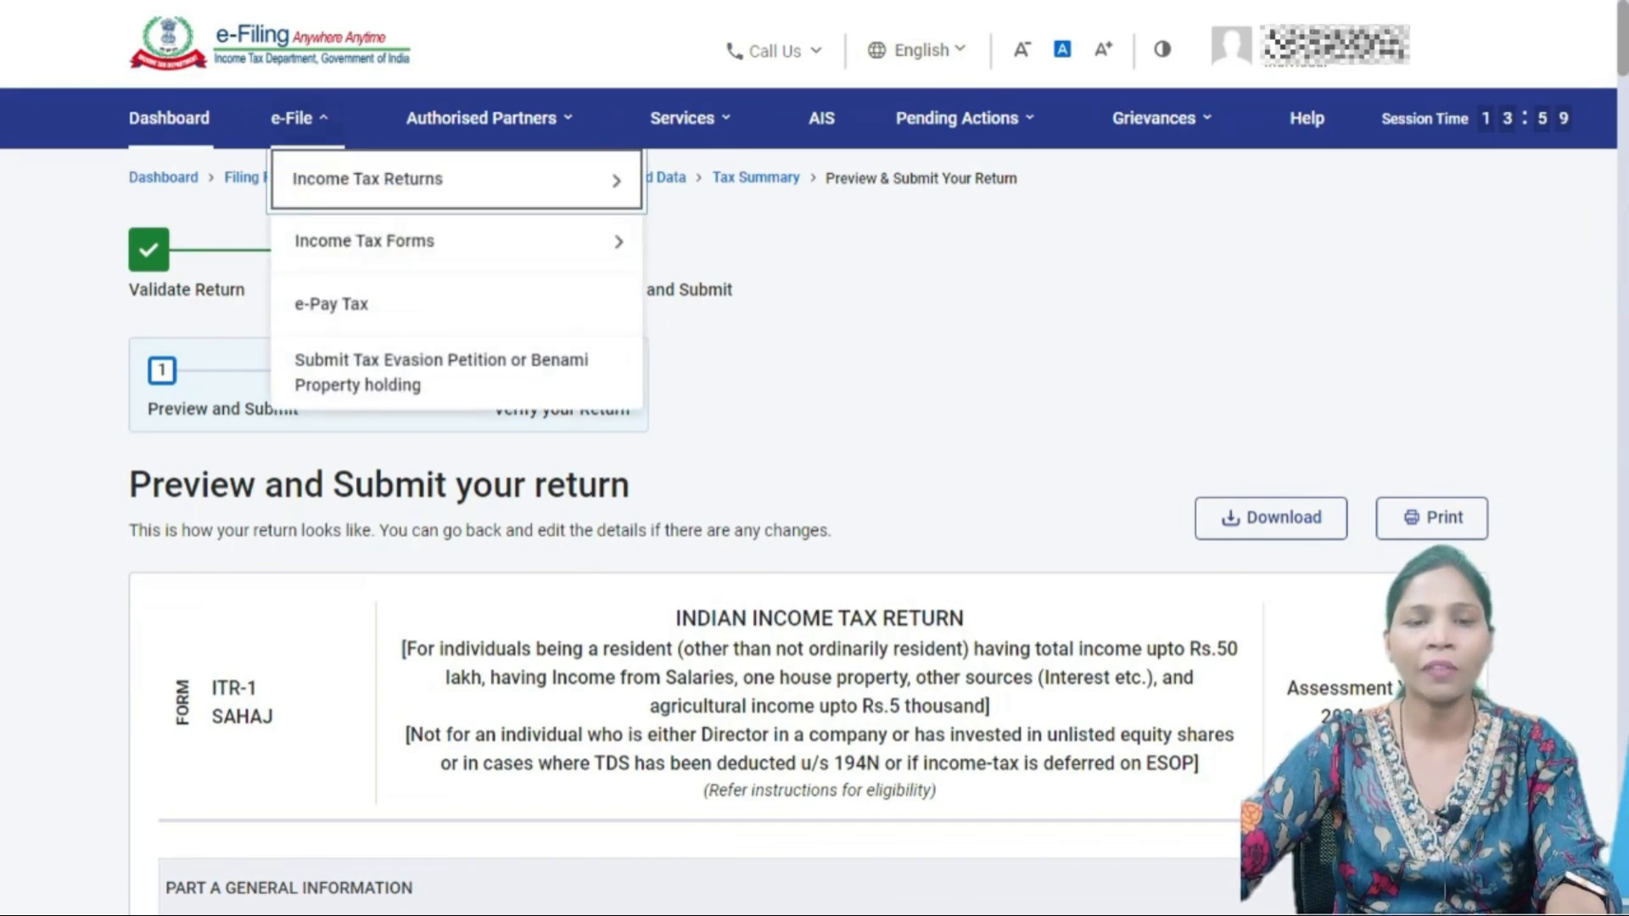
mouse_move(370, 179)
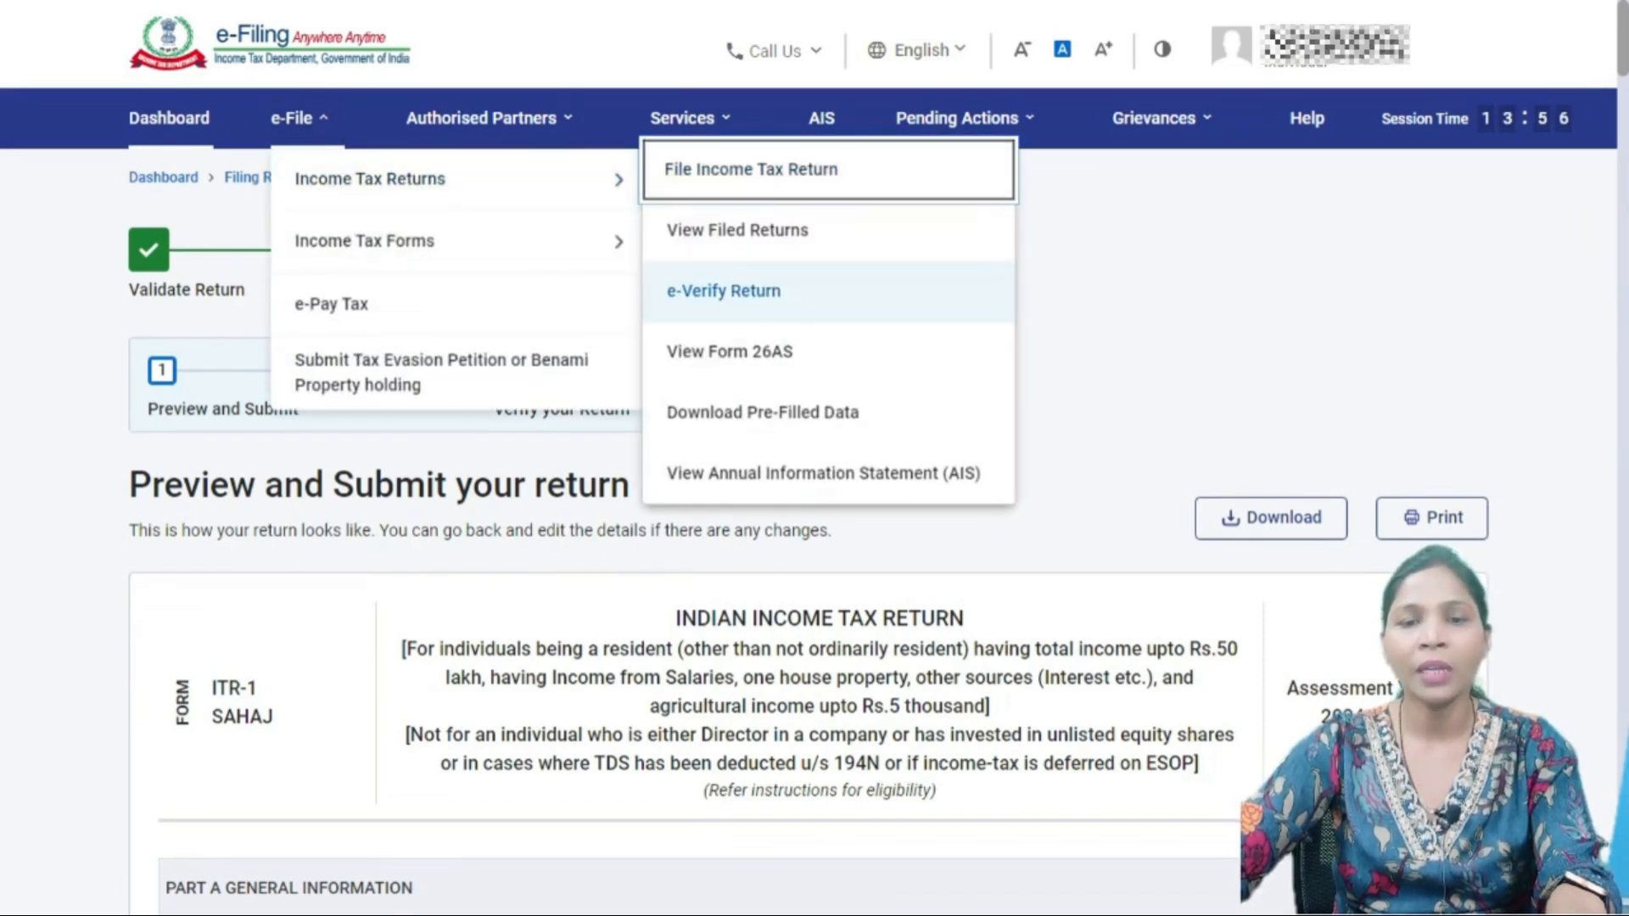
left_click(793, 292)
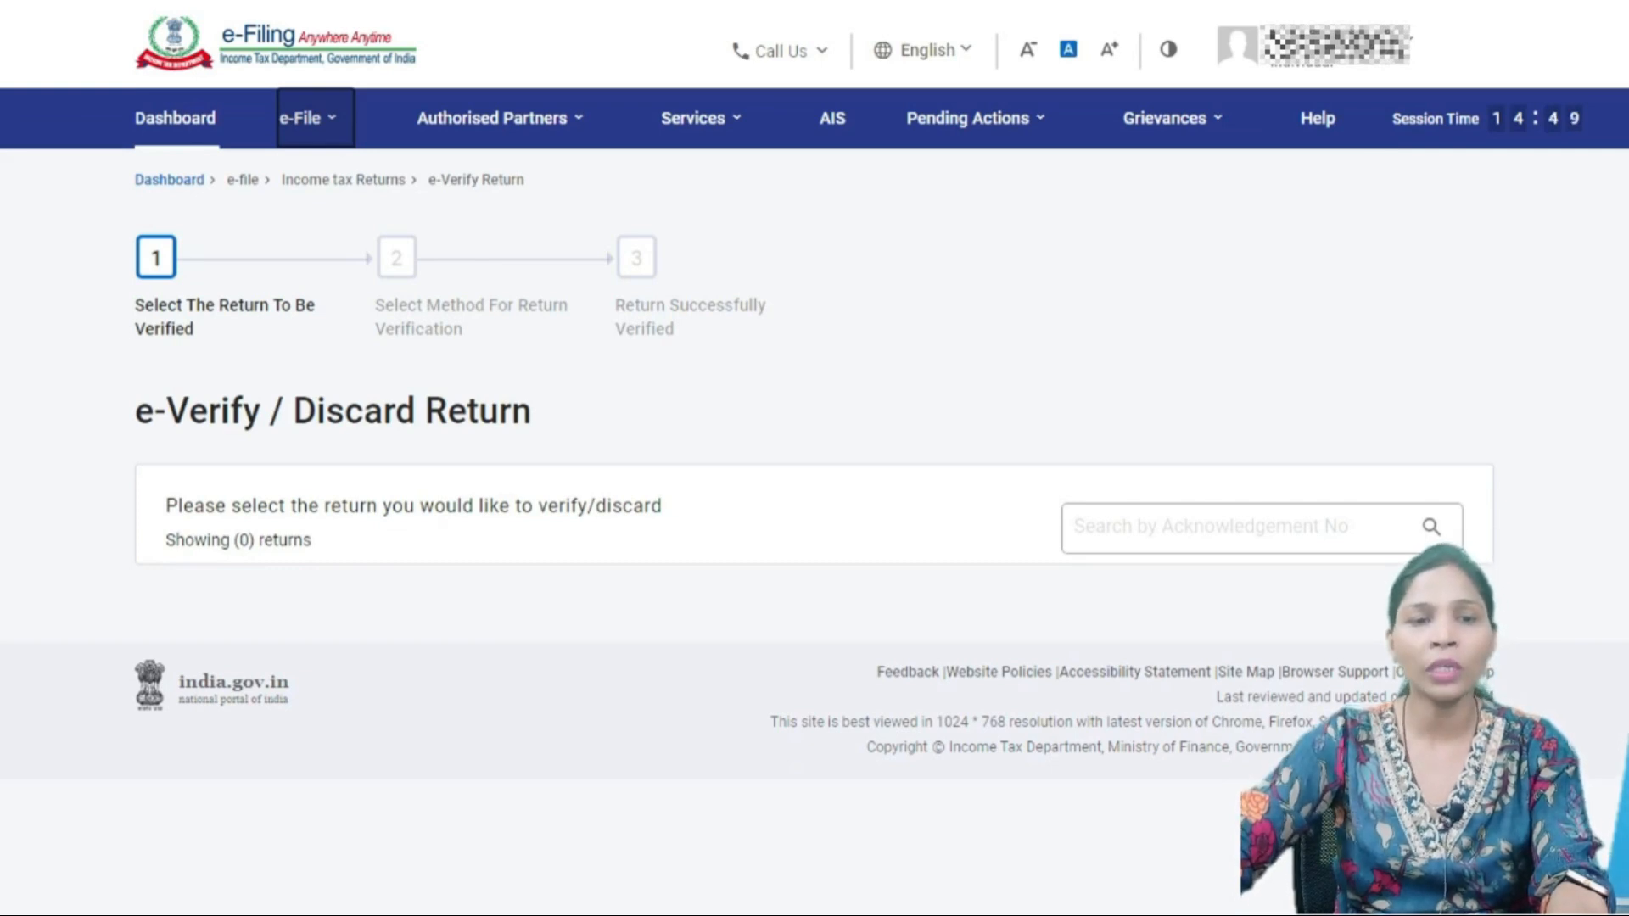
- Reopen the Income Tax Returns menu, then dismiss it and stay on the e-Verify page
left_click(308, 118)
mouse_move(376, 179)
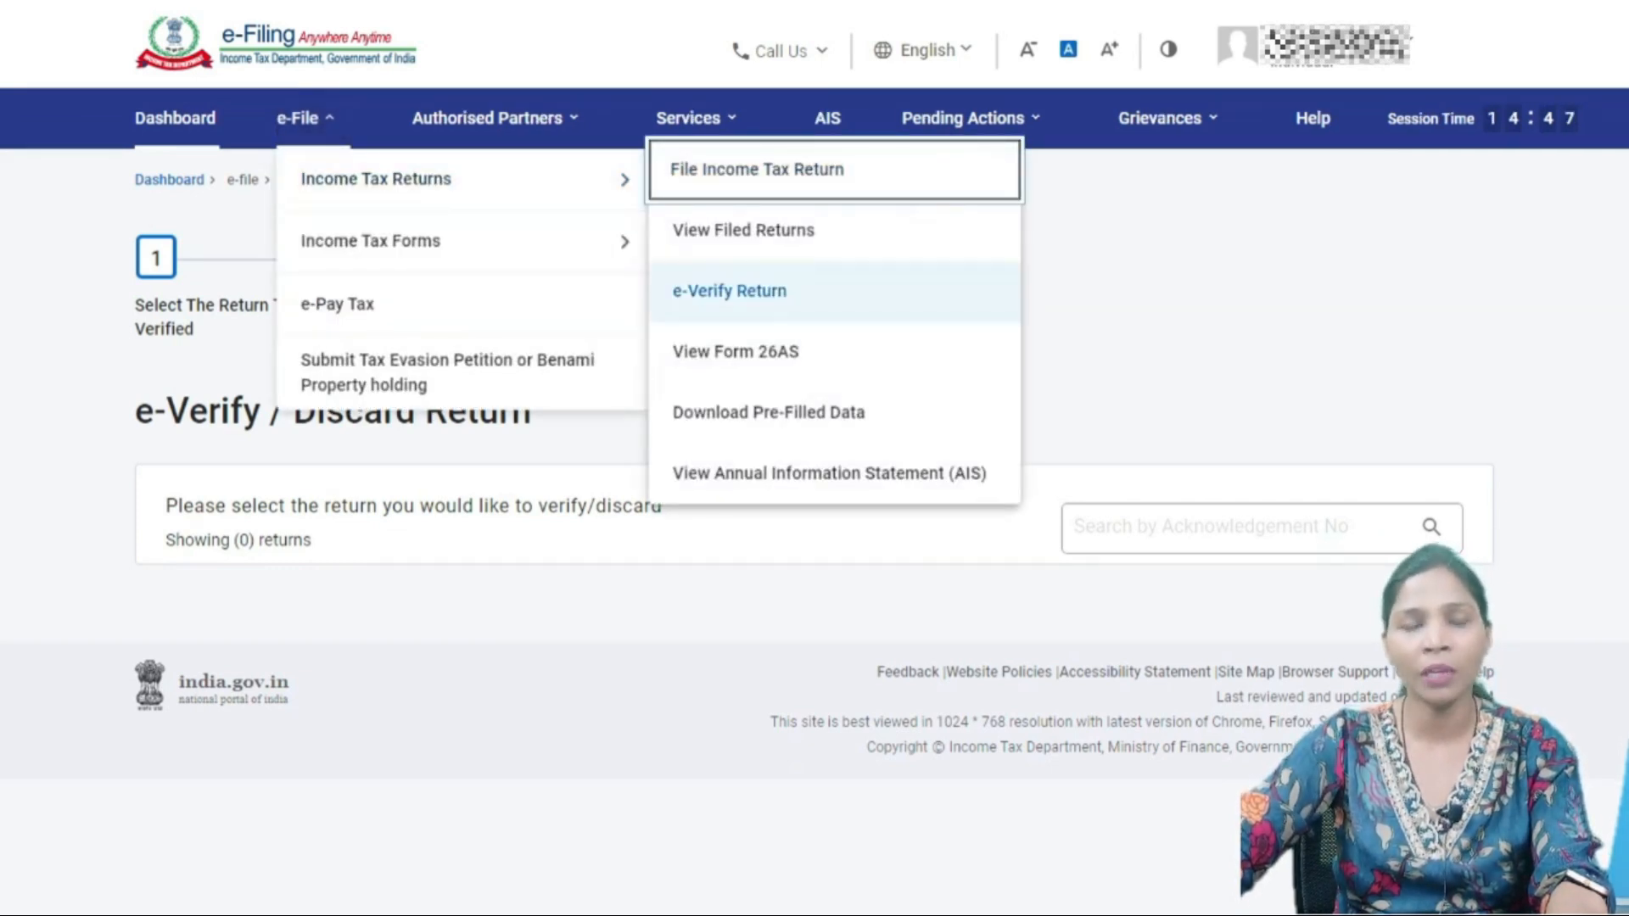
left_click(730, 291)
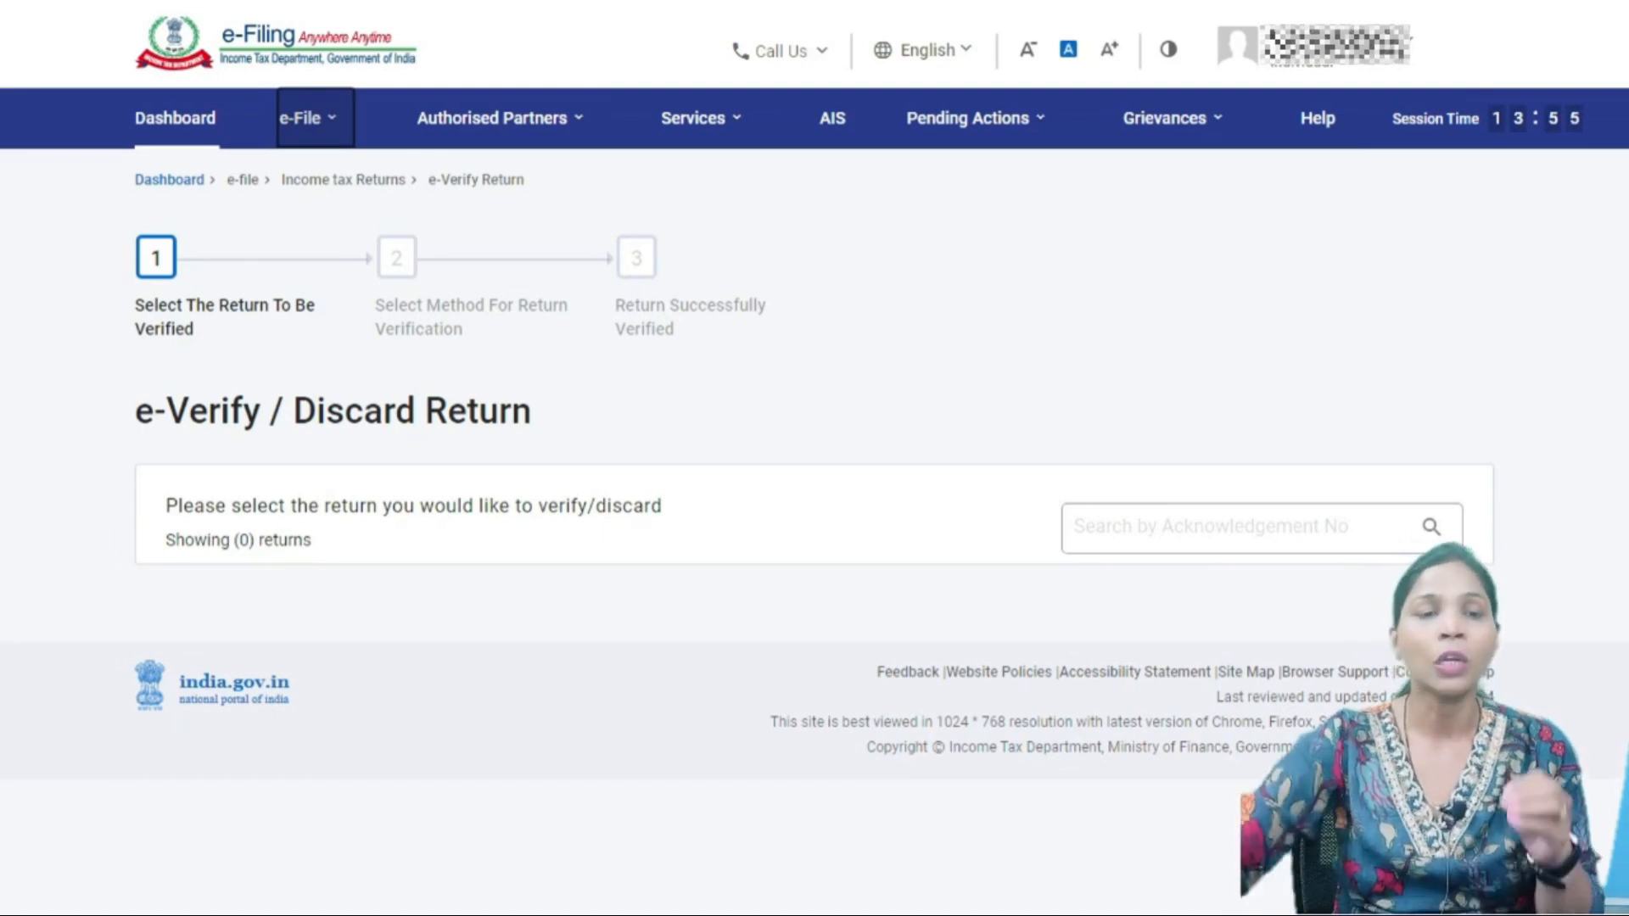
- Open My Bank Account from the profile to list the two validated accounts and their refund nomination
left_click(189, 119)
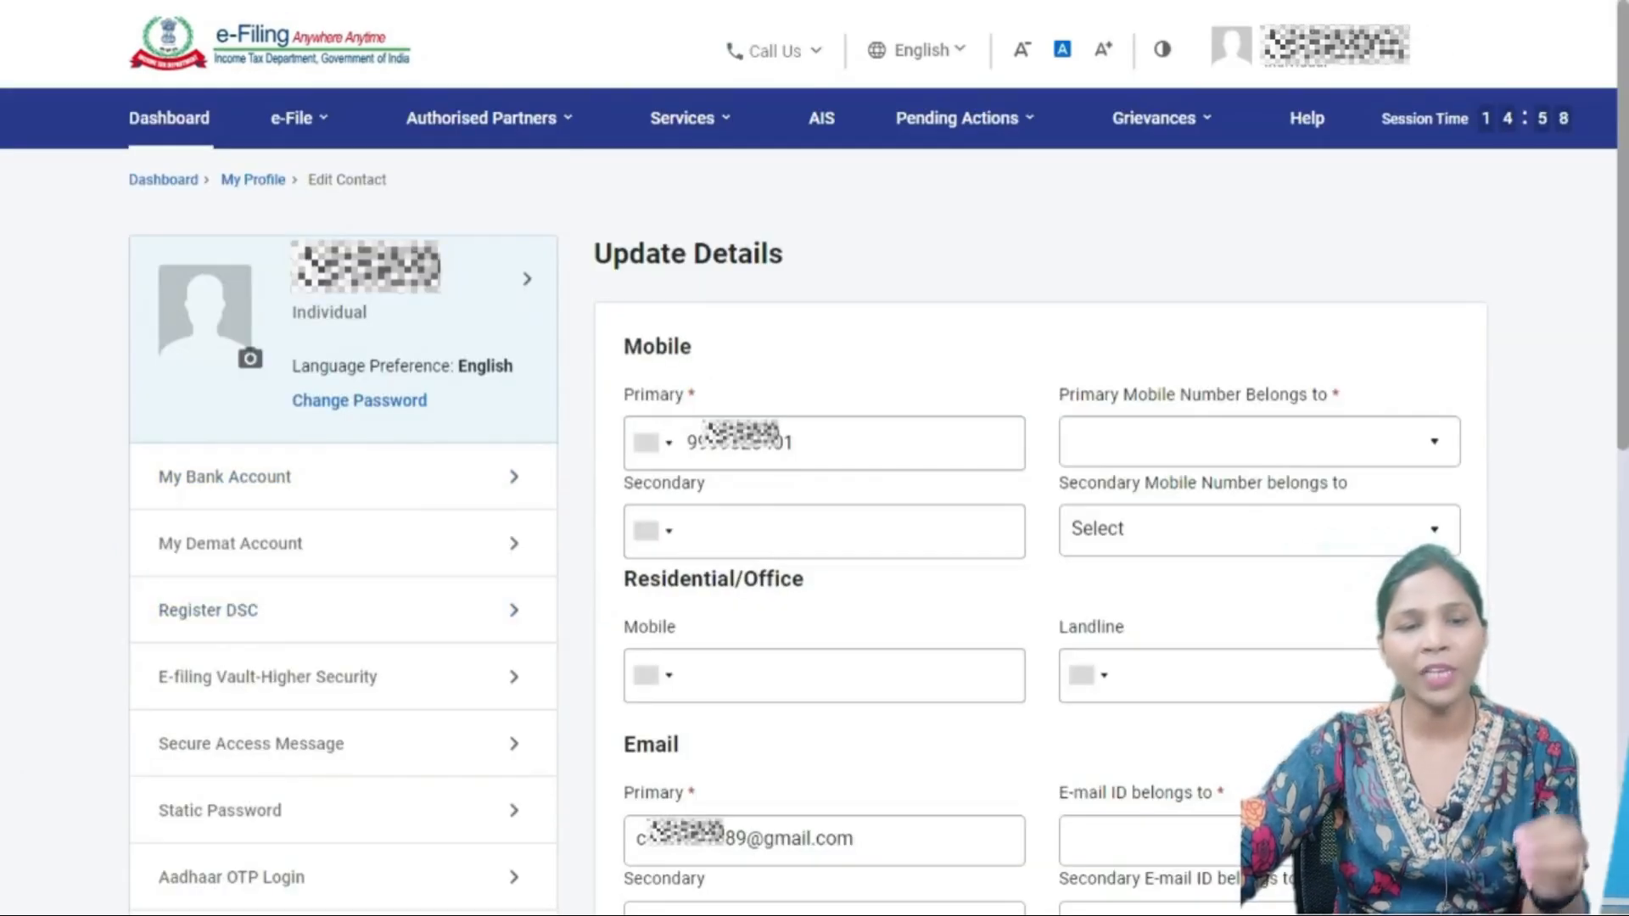
left_click(516, 479)
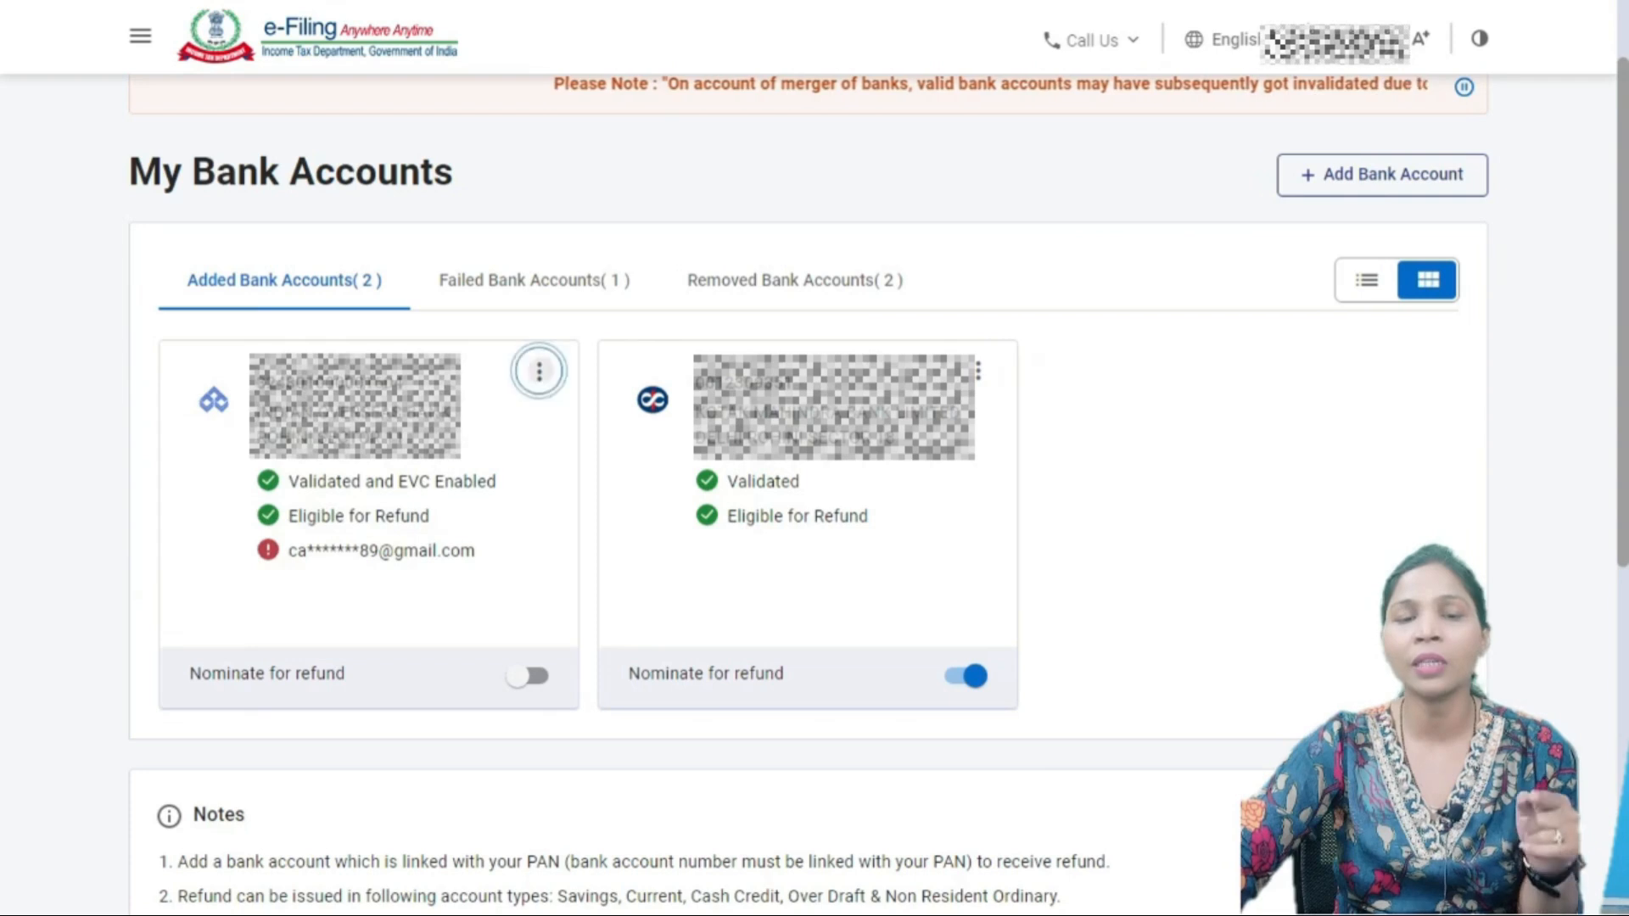
- Open Re-Validate for the first bank account, look through its form, then go back to the Dashboard
left_click(539, 371)
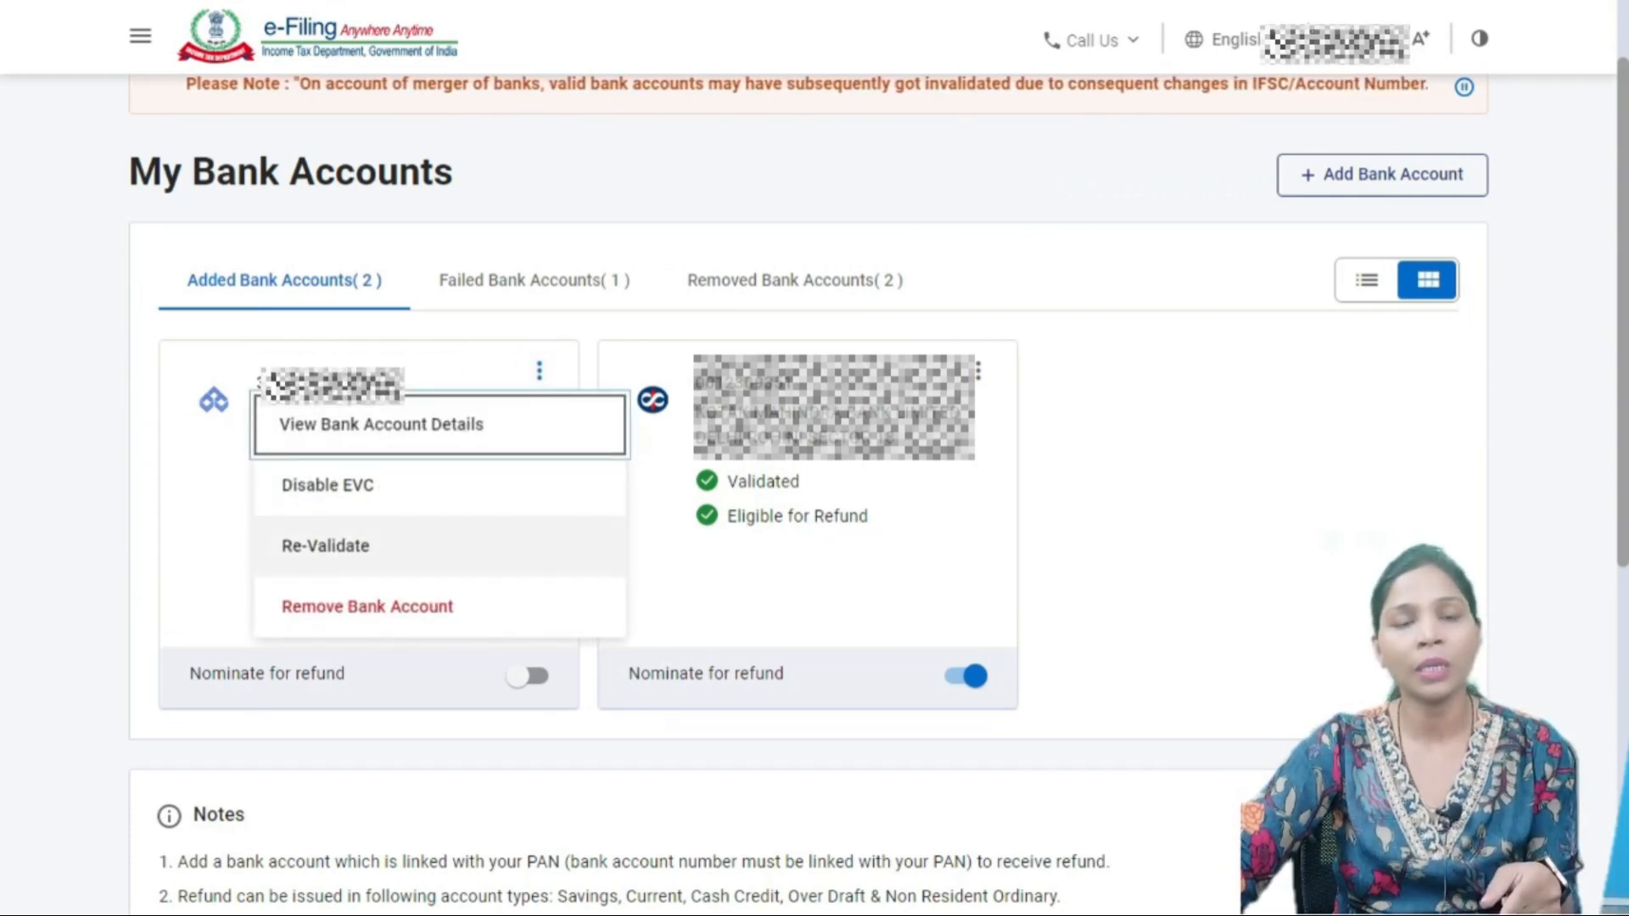
left_click(350, 545)
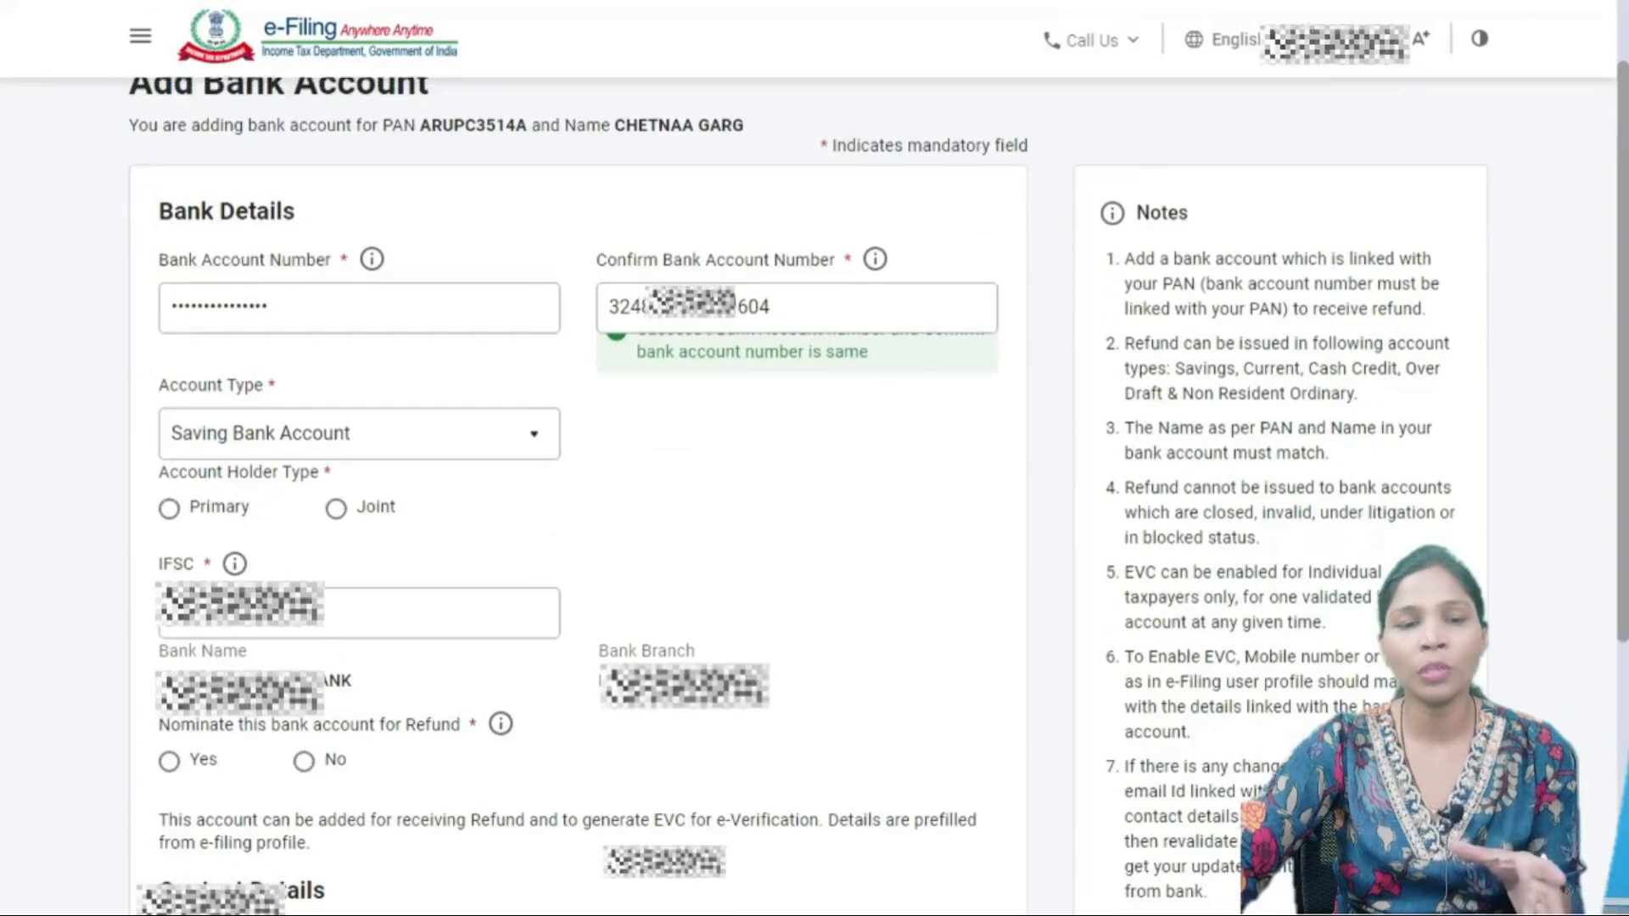
scroll(577, 492, "down", 4)
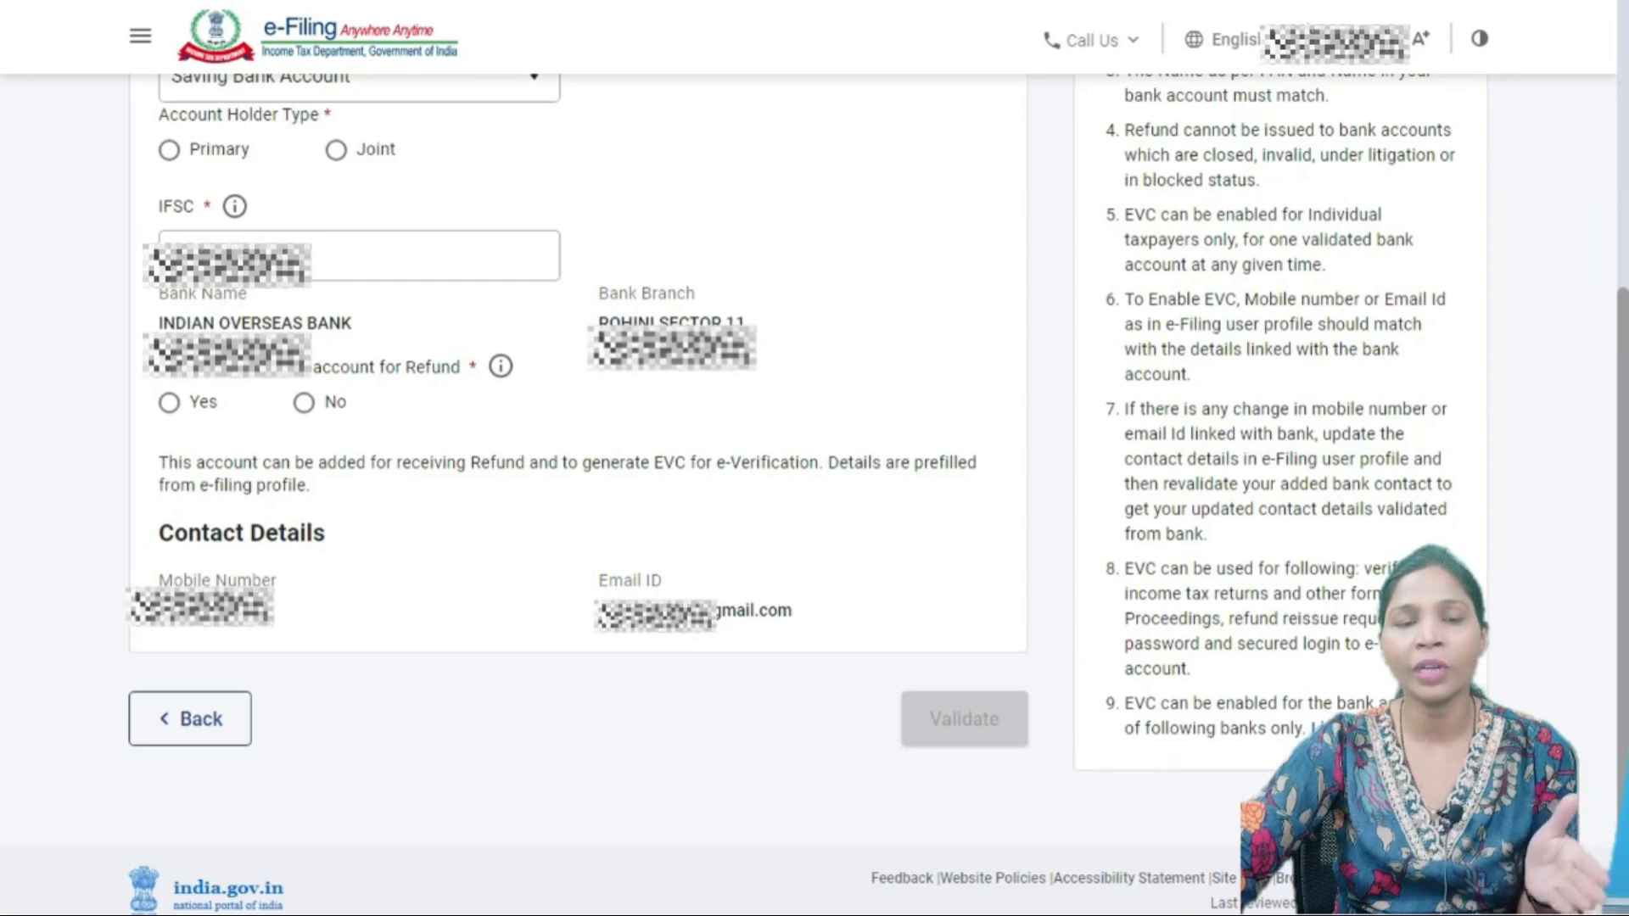
scroll(577, 458, "down", 1)
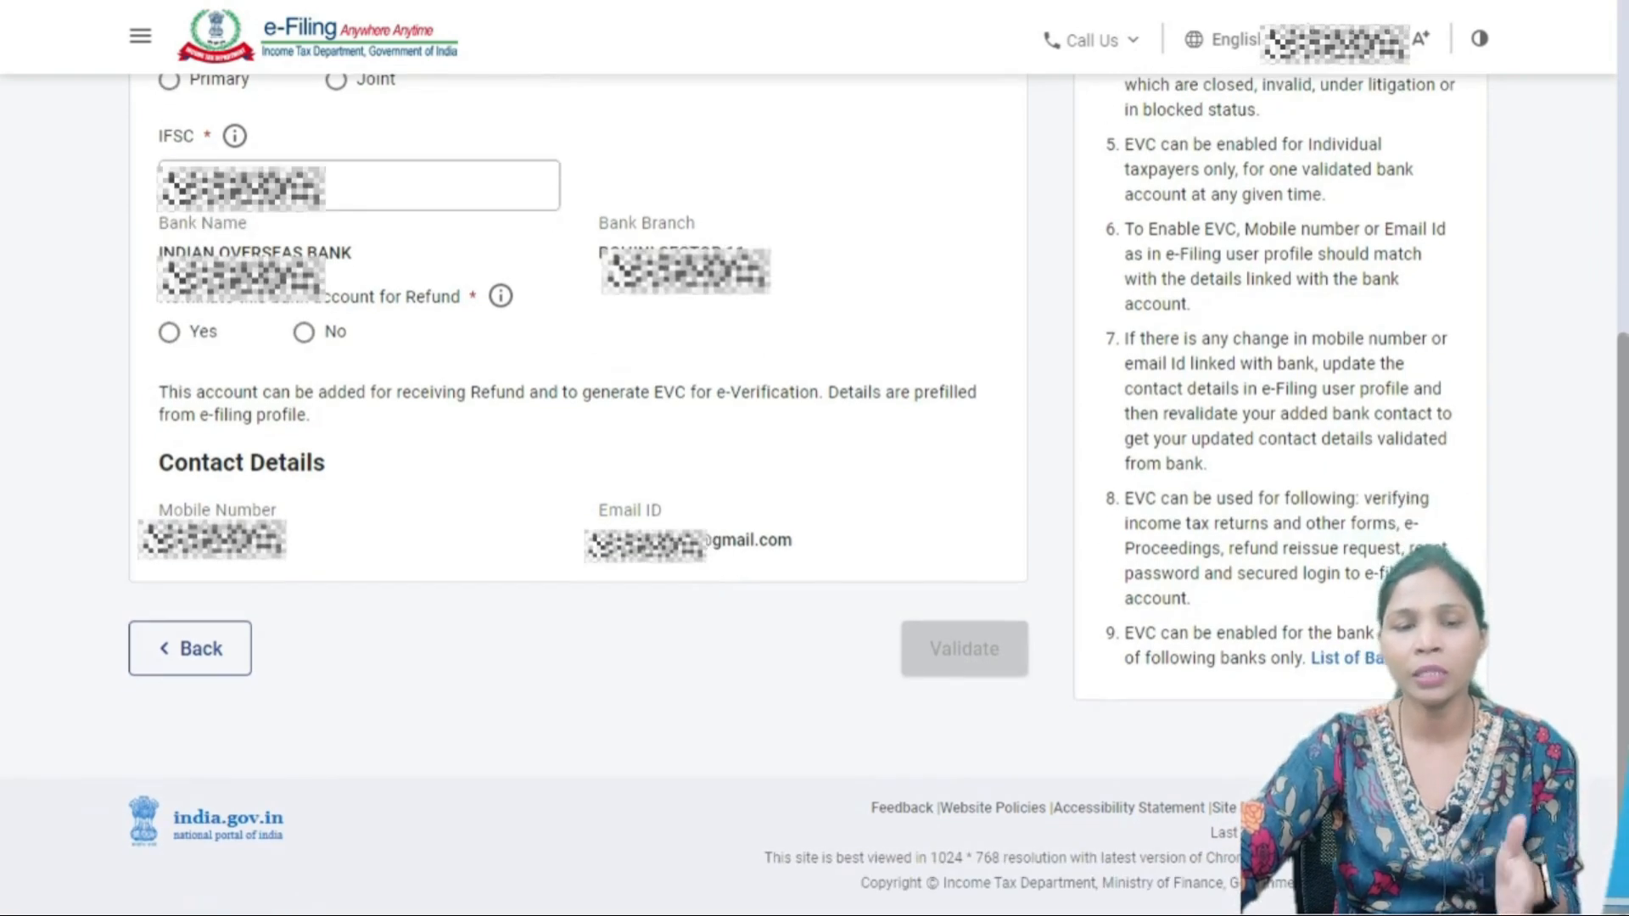
scroll(814, 492, "up", 4)
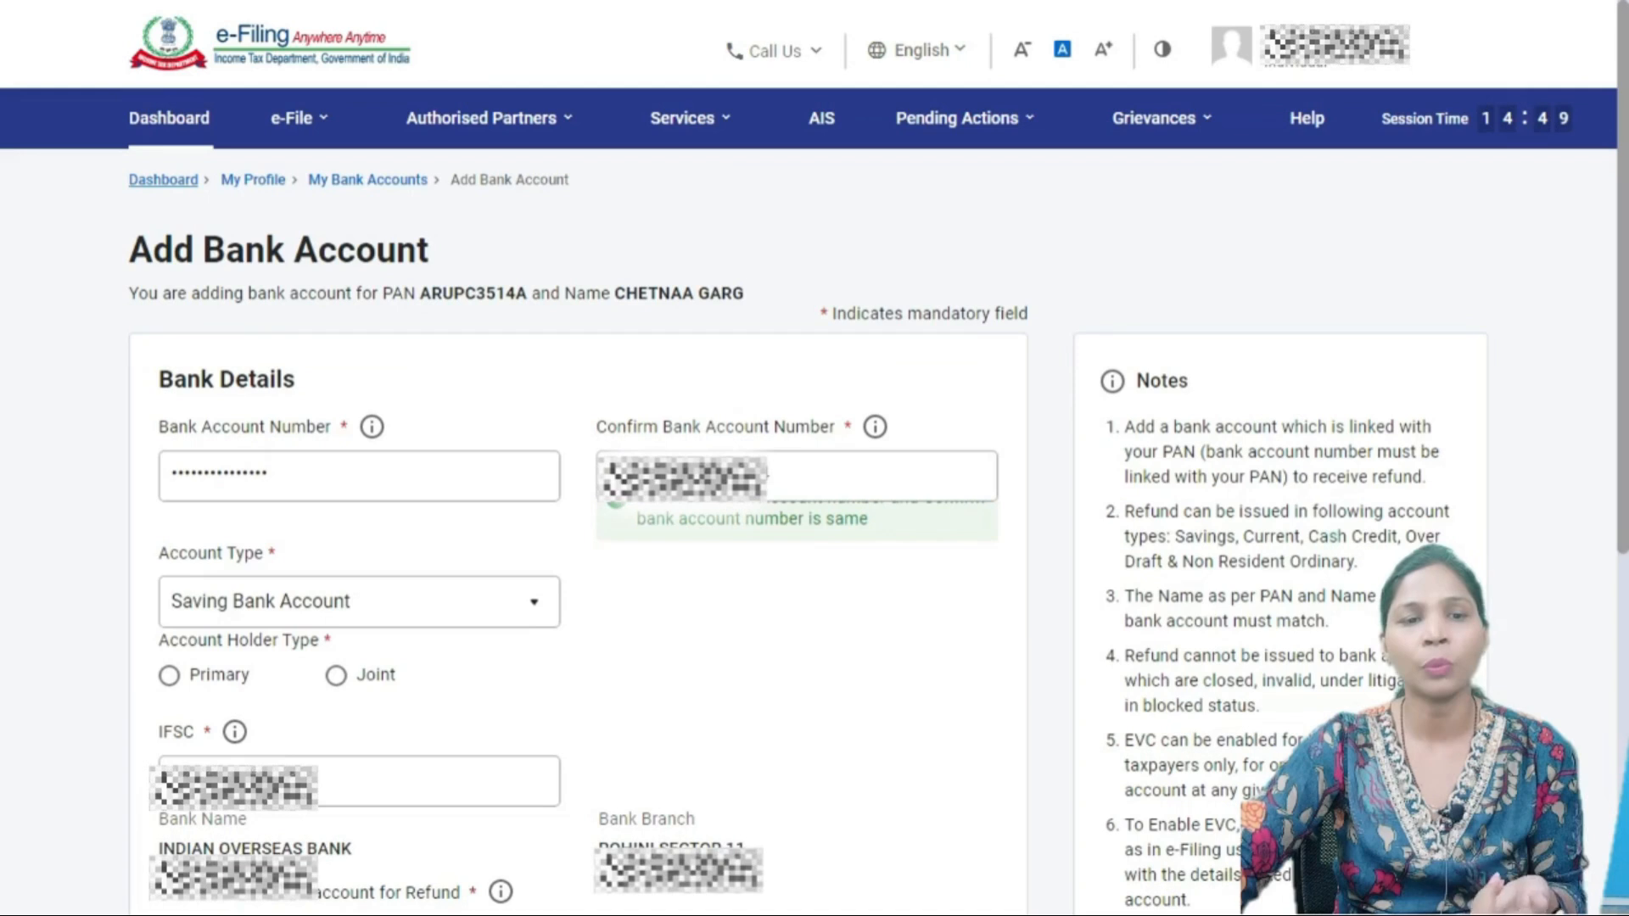
left_click(163, 179)
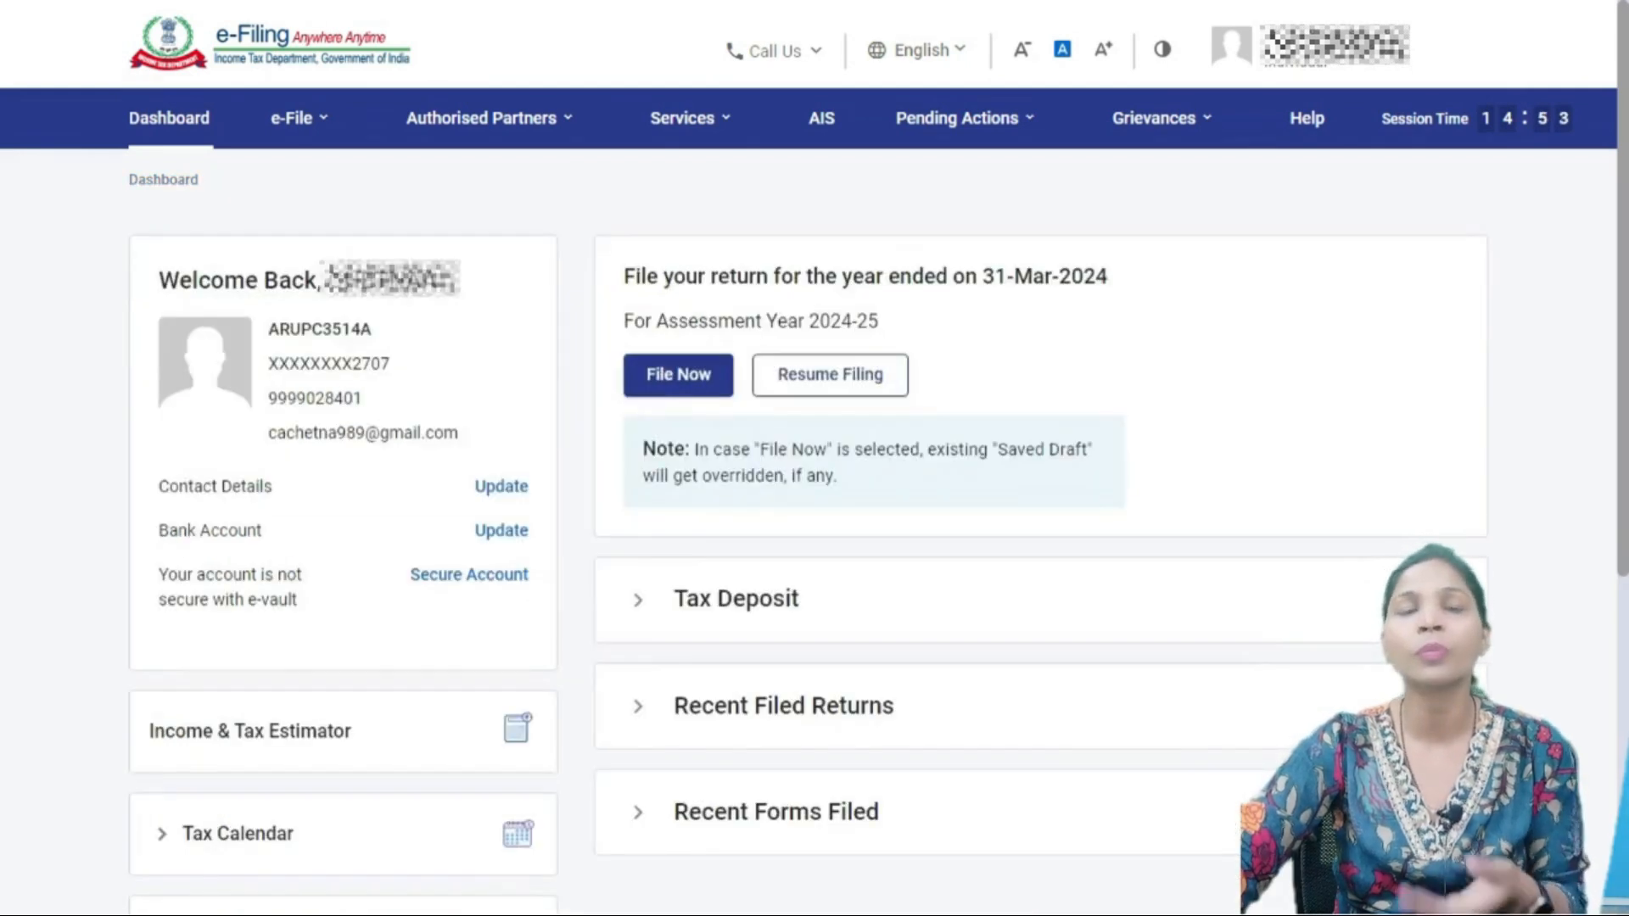